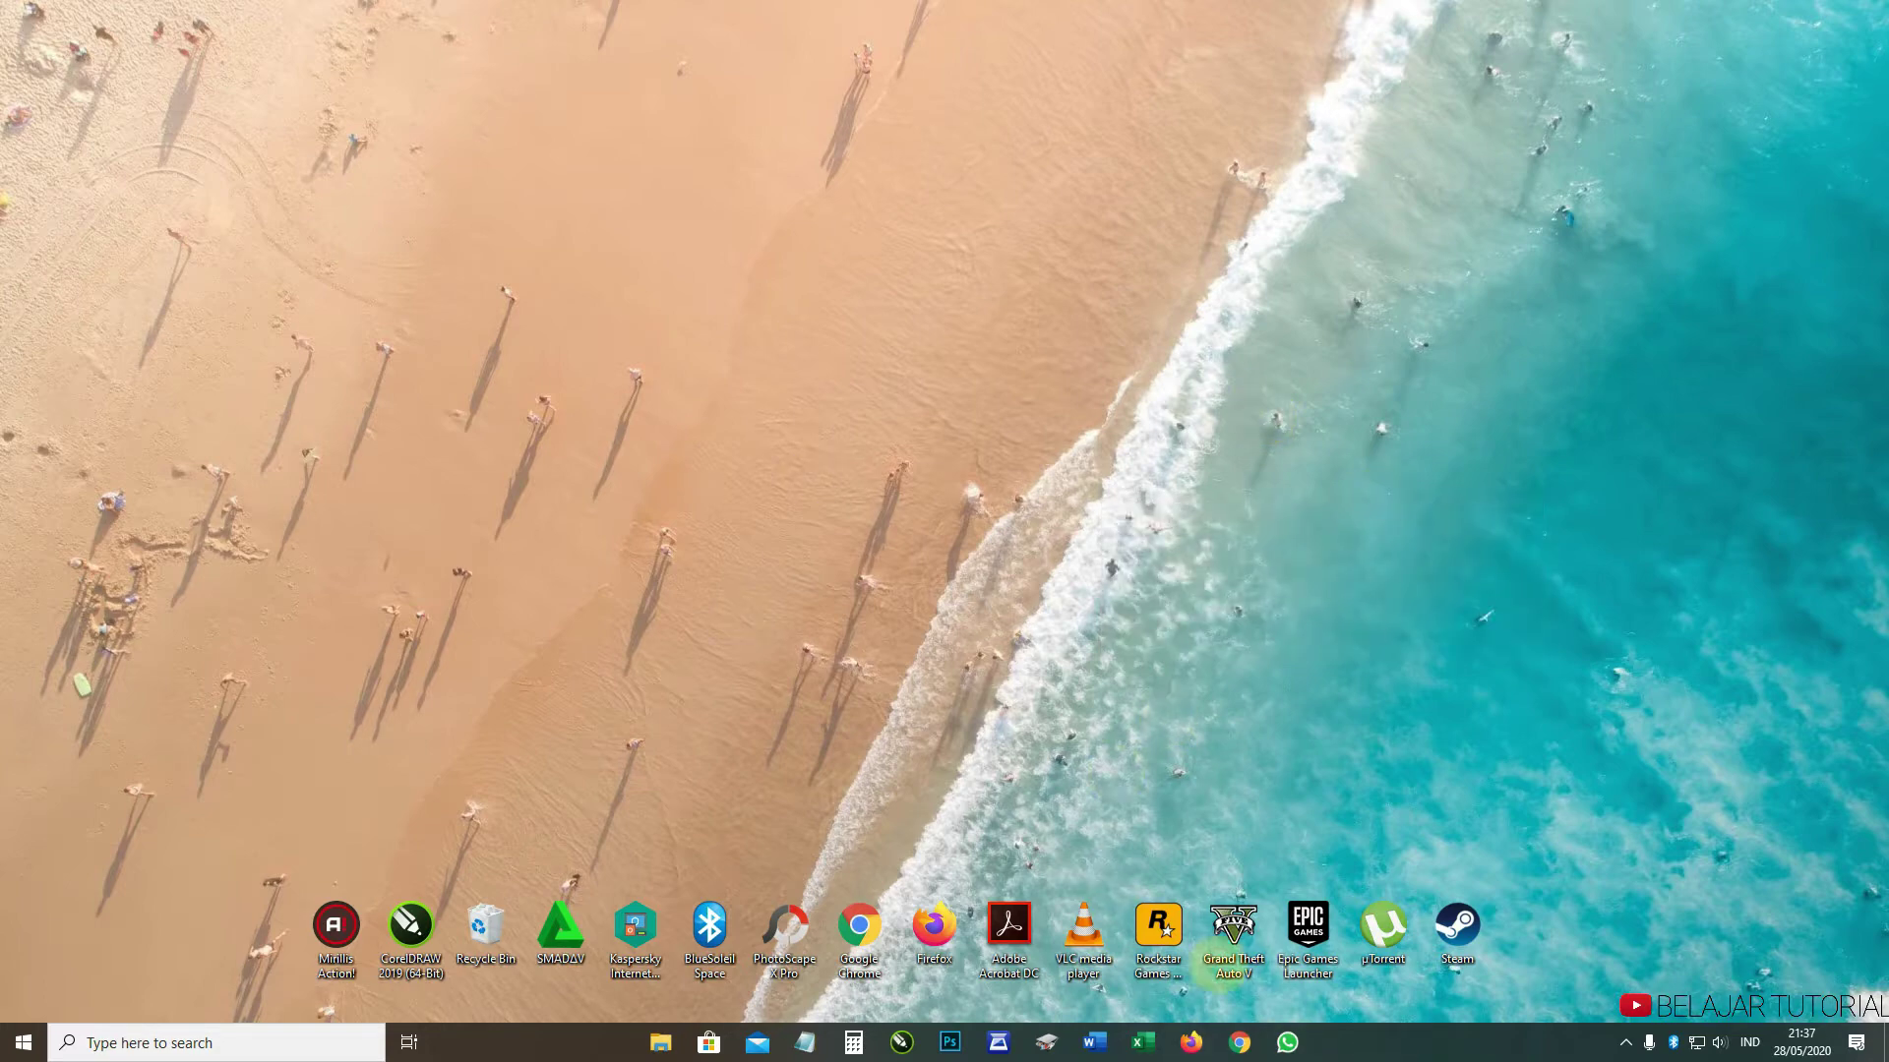
- Open the recent workbook RENCANA ANGGARAN BIAYA RUMAH in Excel
click(1143, 1041)
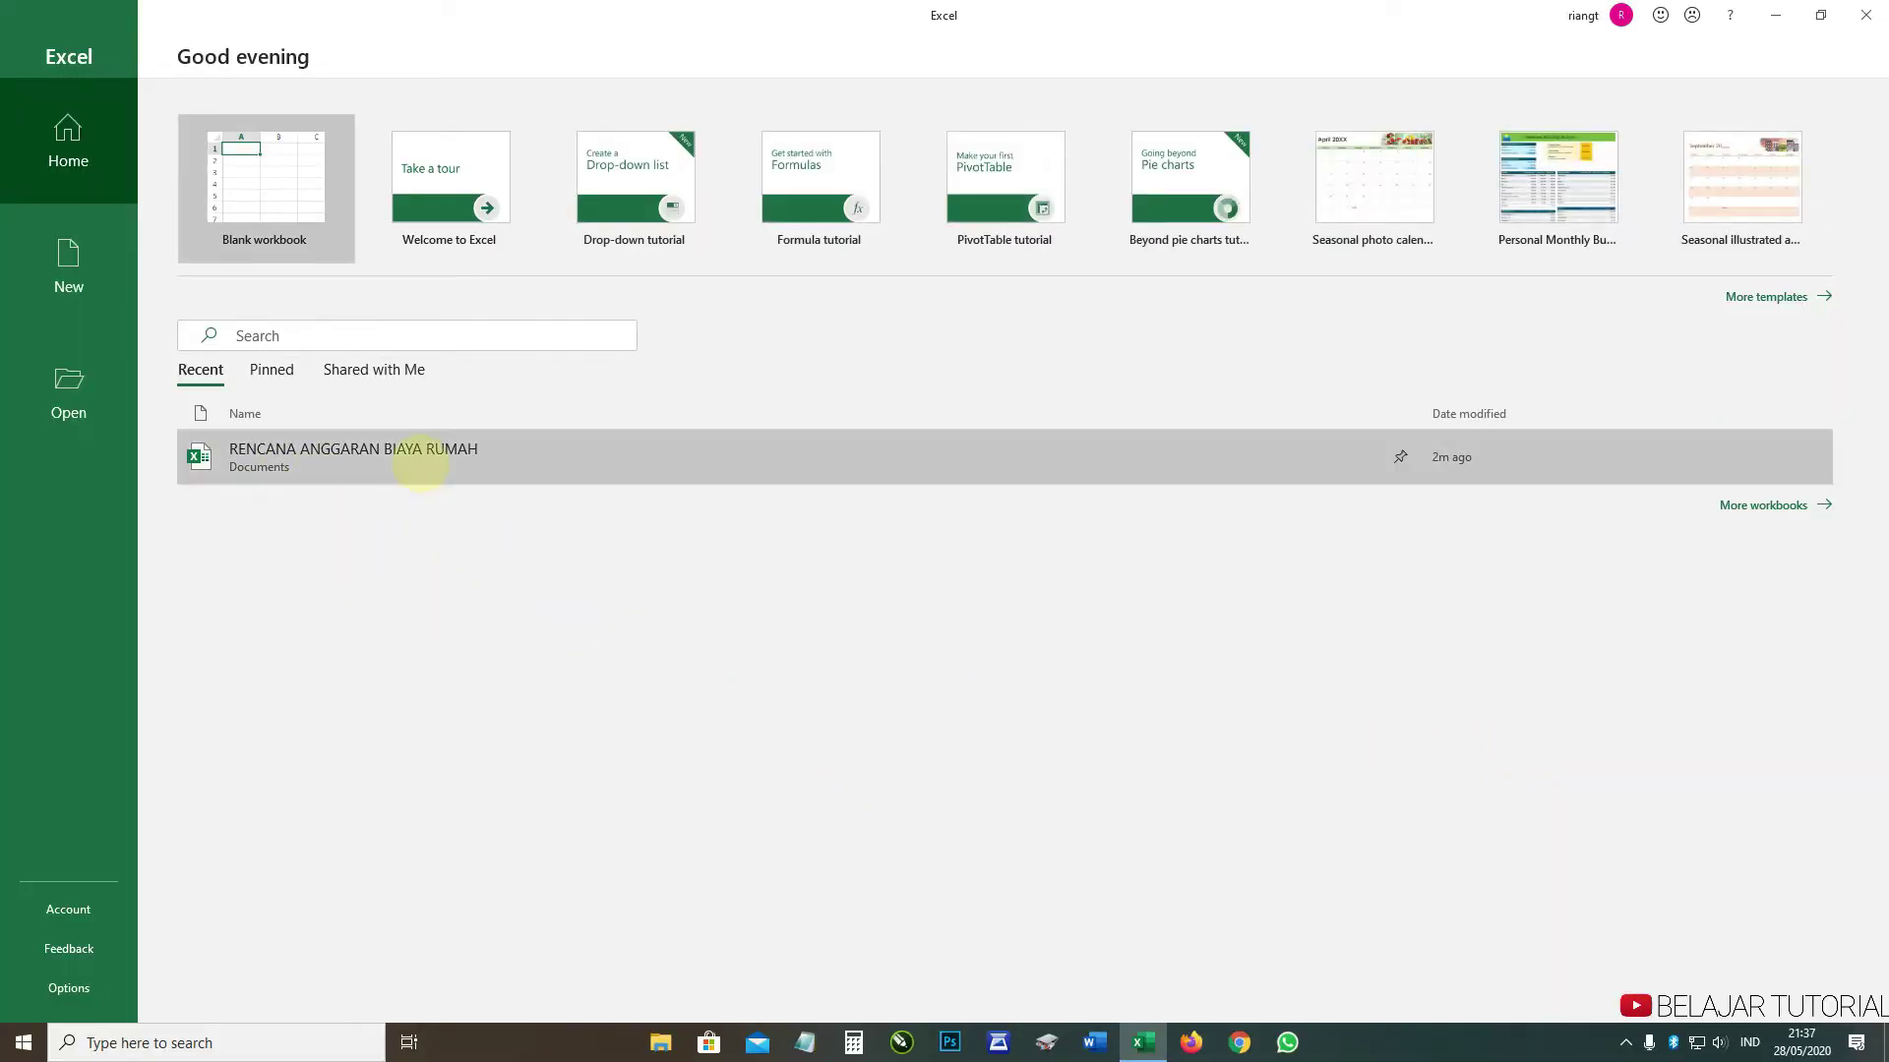
click(421, 462)
- Look through the budget table on Sheet1, from the title and column headings down through the material rows
scroll(909, 661, down, 4)
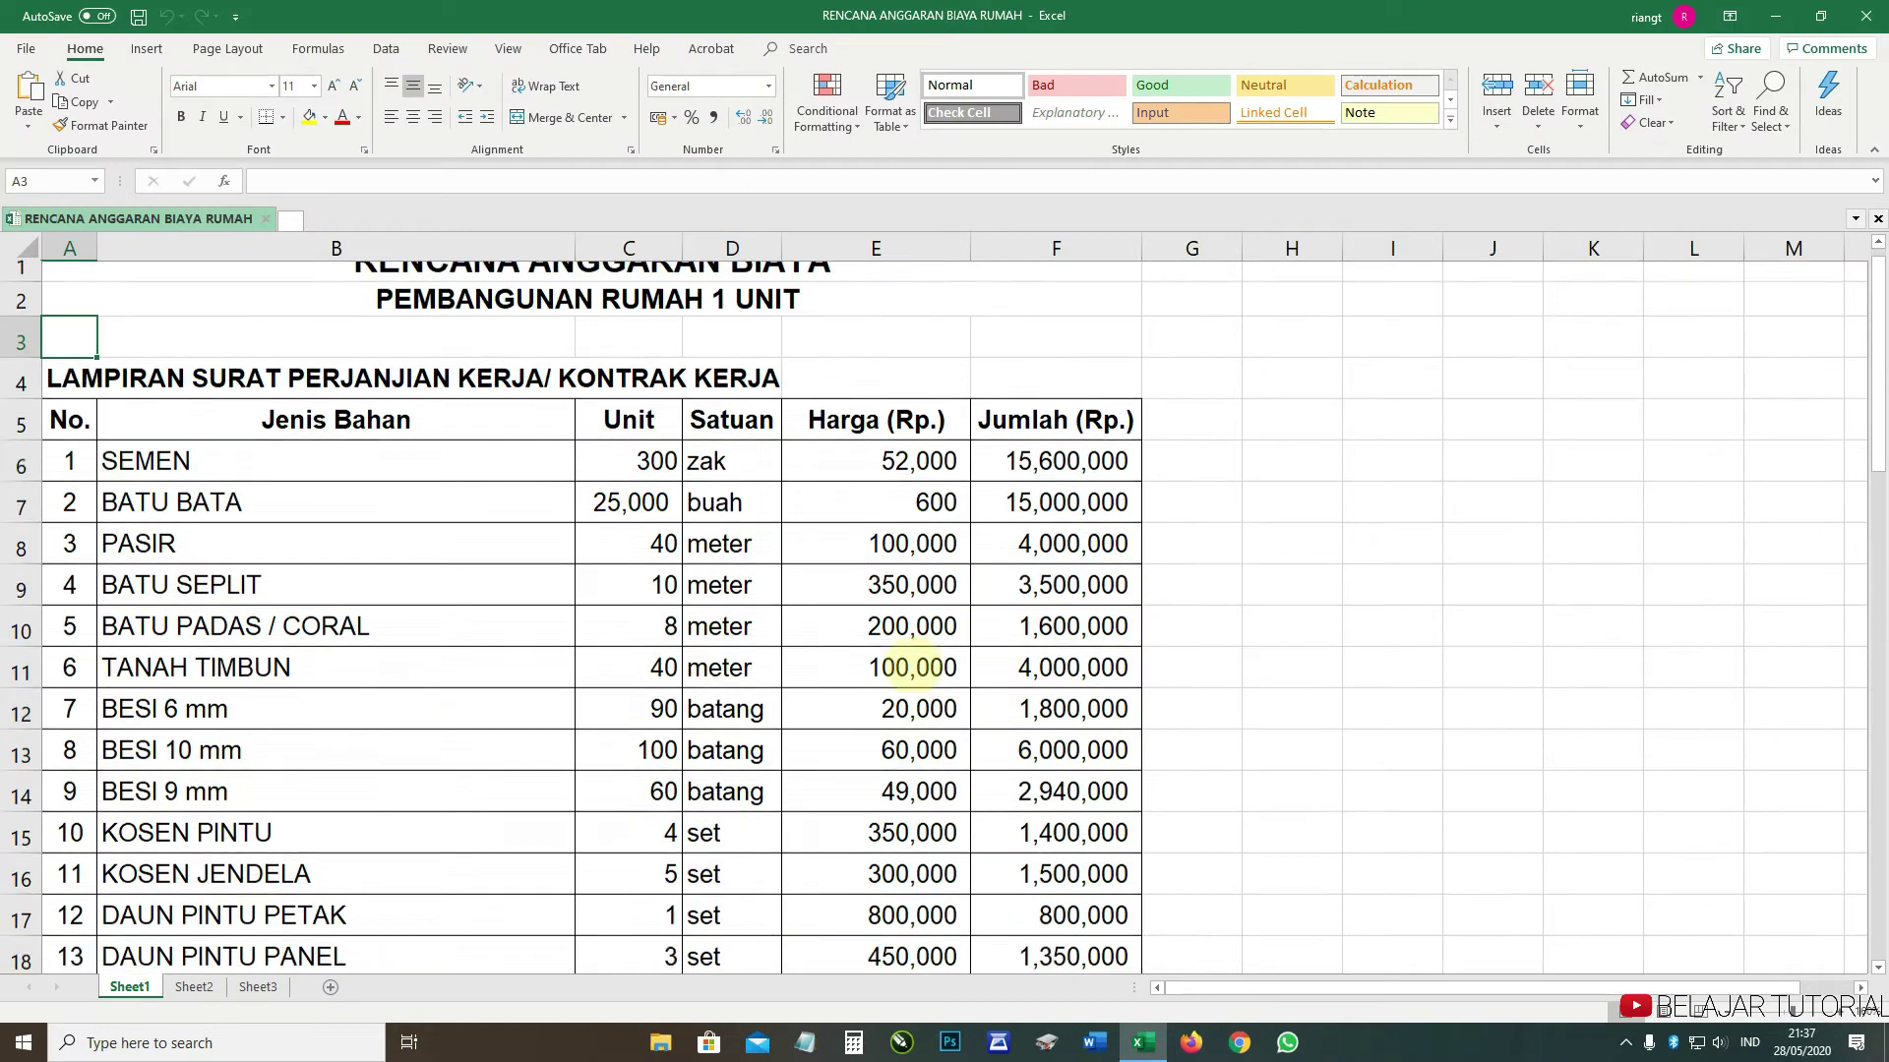
scroll(897, 772, up, 4)
scroll(879, 770, down, 9)
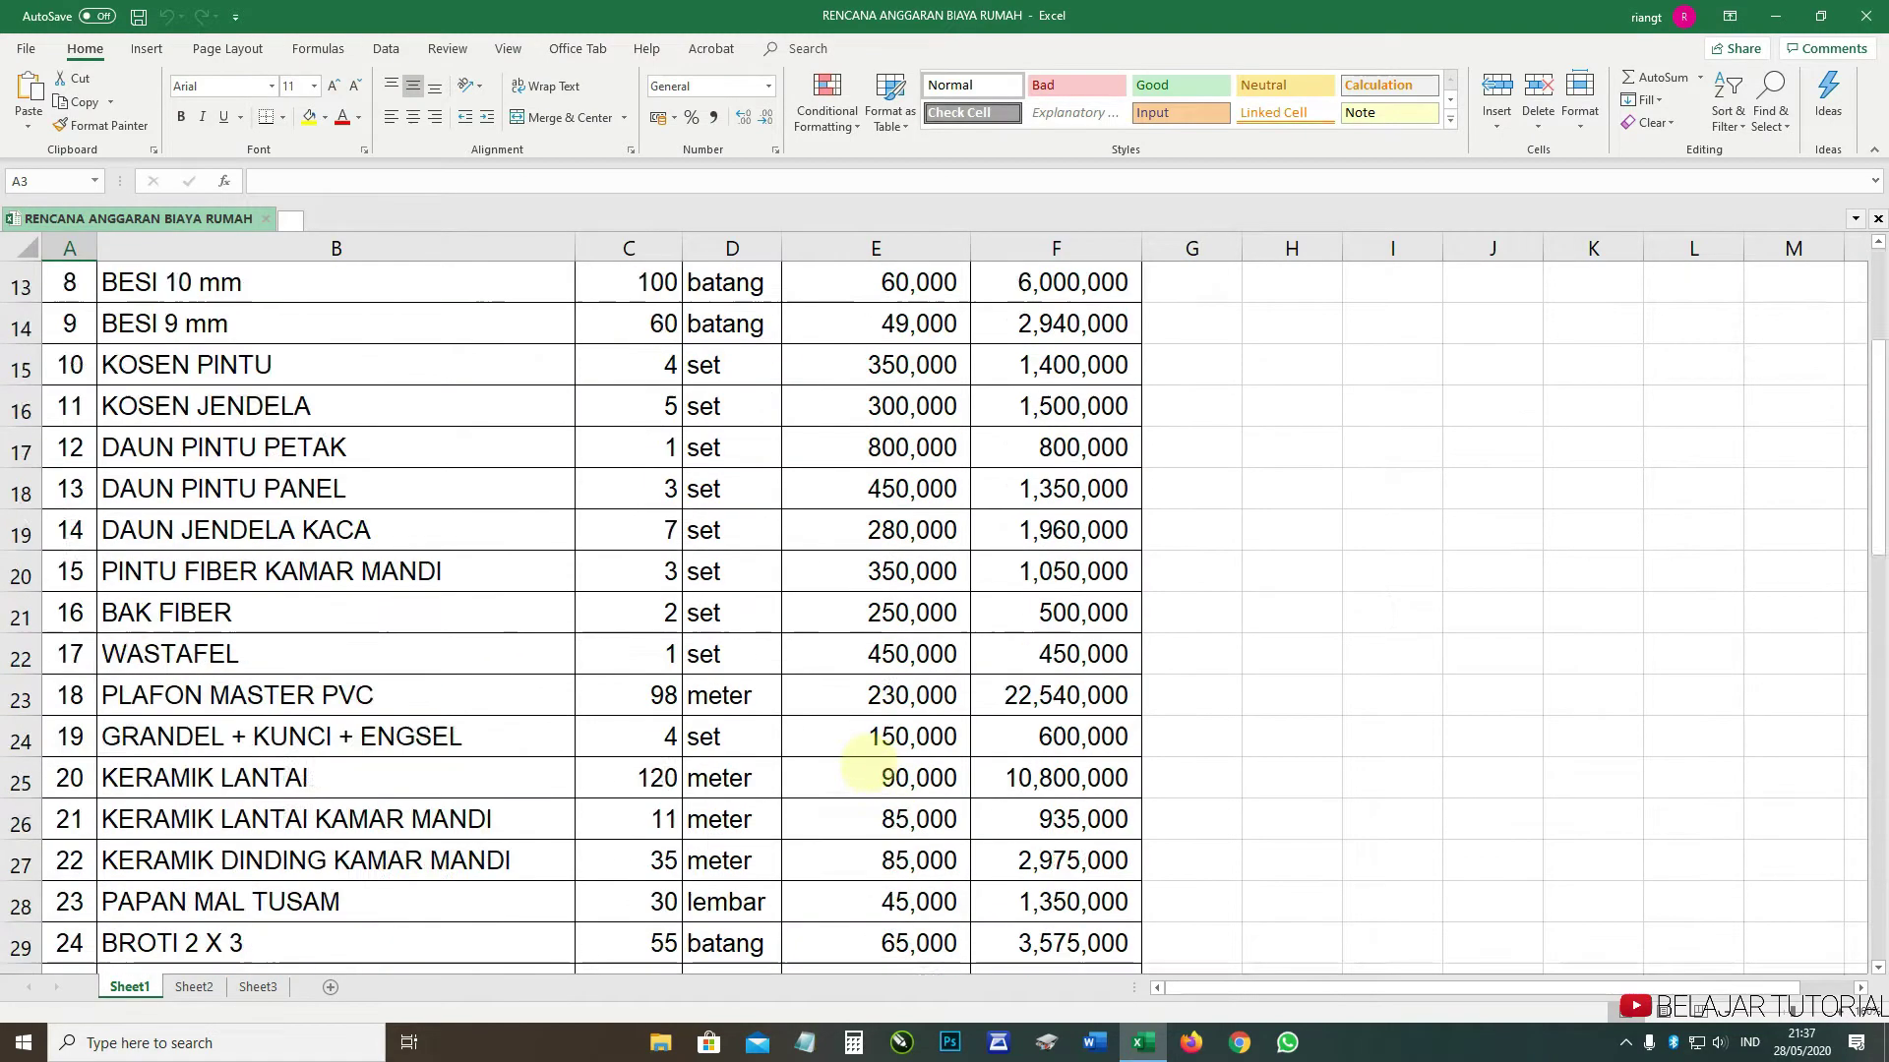
scroll(868, 775, up, 5)
scroll(866, 769, up, 4)
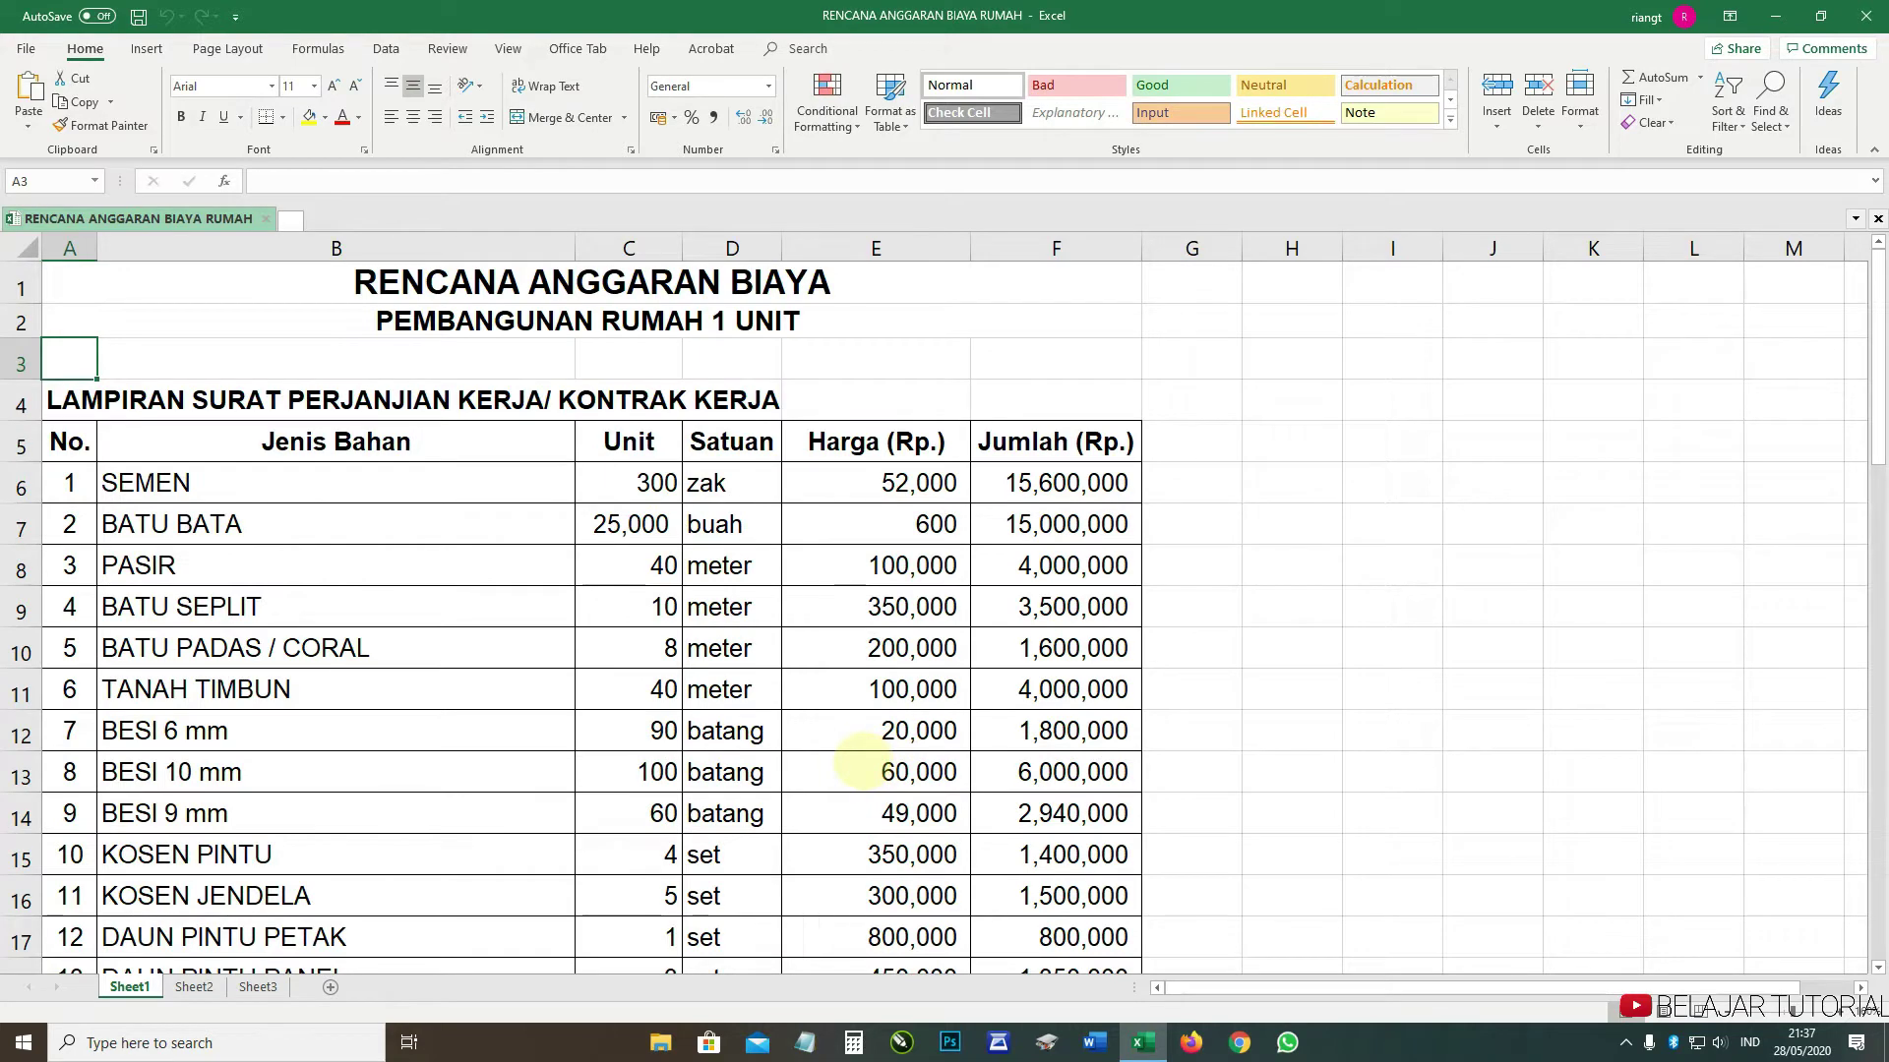
scroll(846, 747, down, 2)
scroll(822, 726, up, 2)
scroll(768, 714, down, 2)
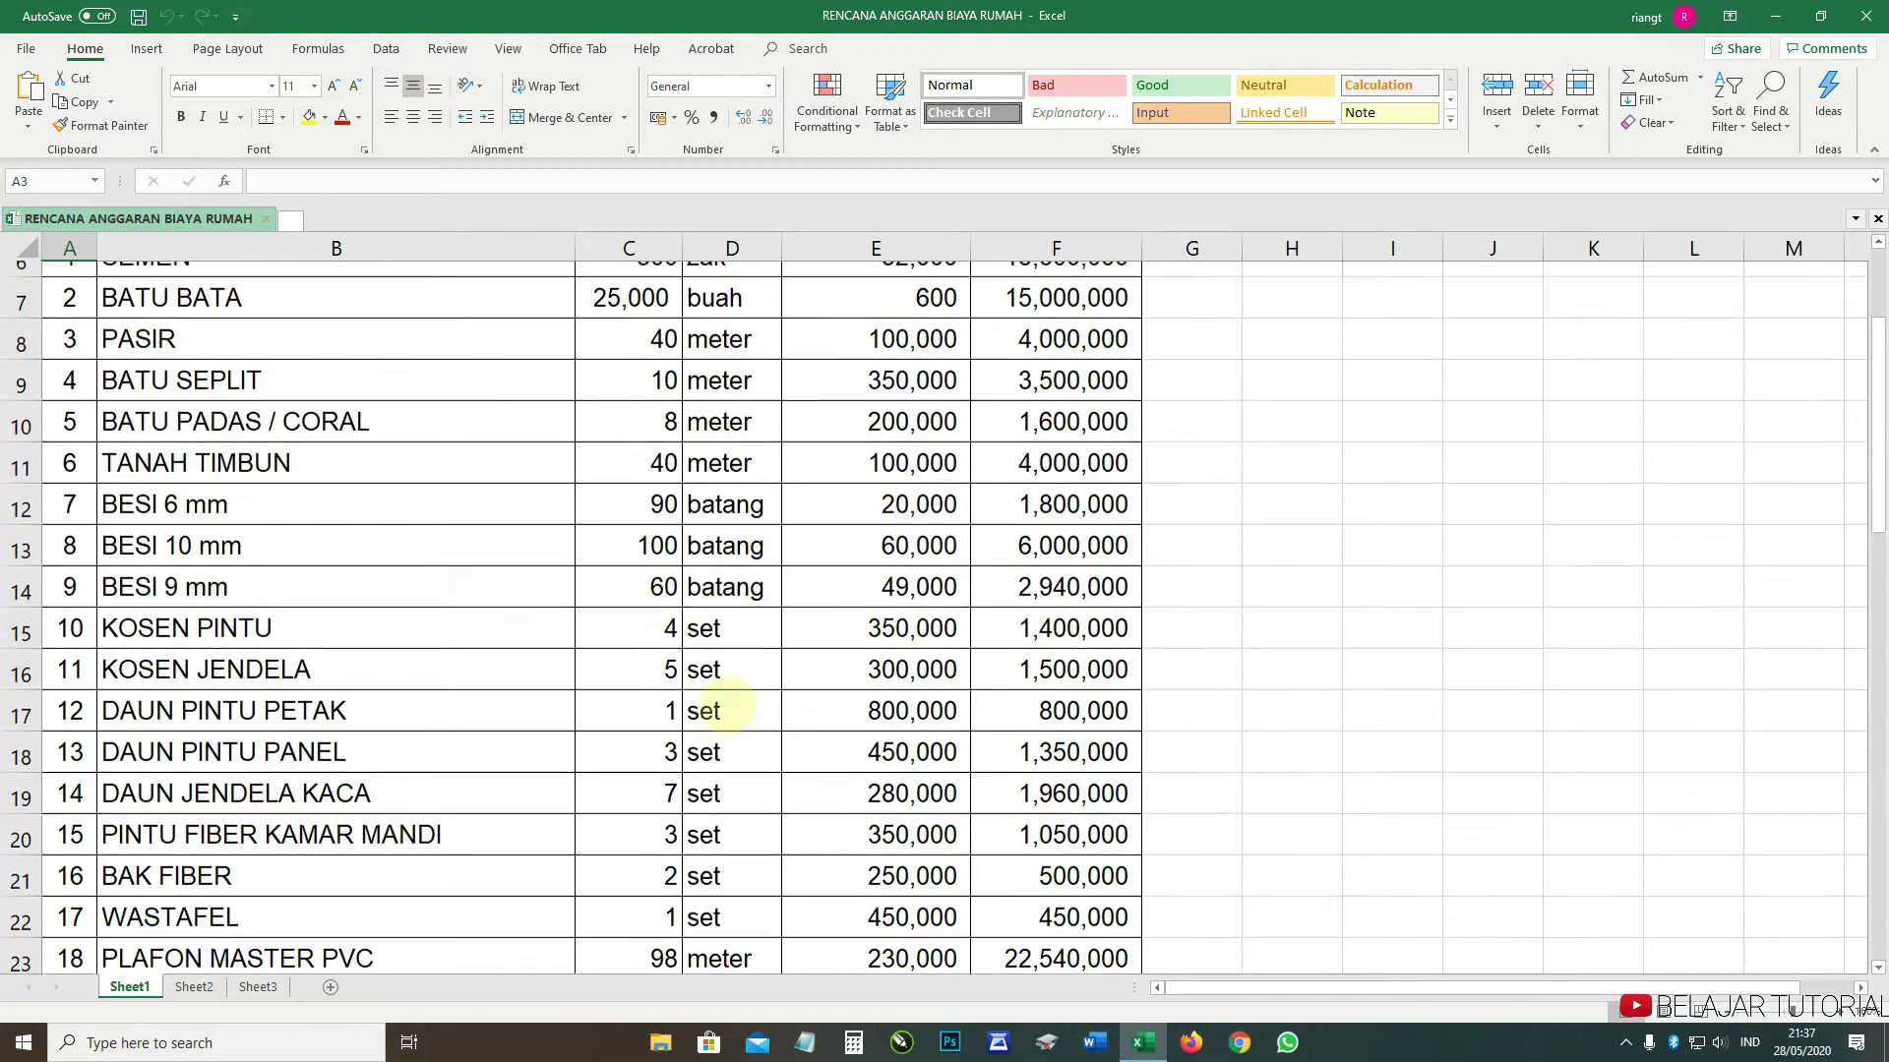
scroll(728, 707, up, 2)
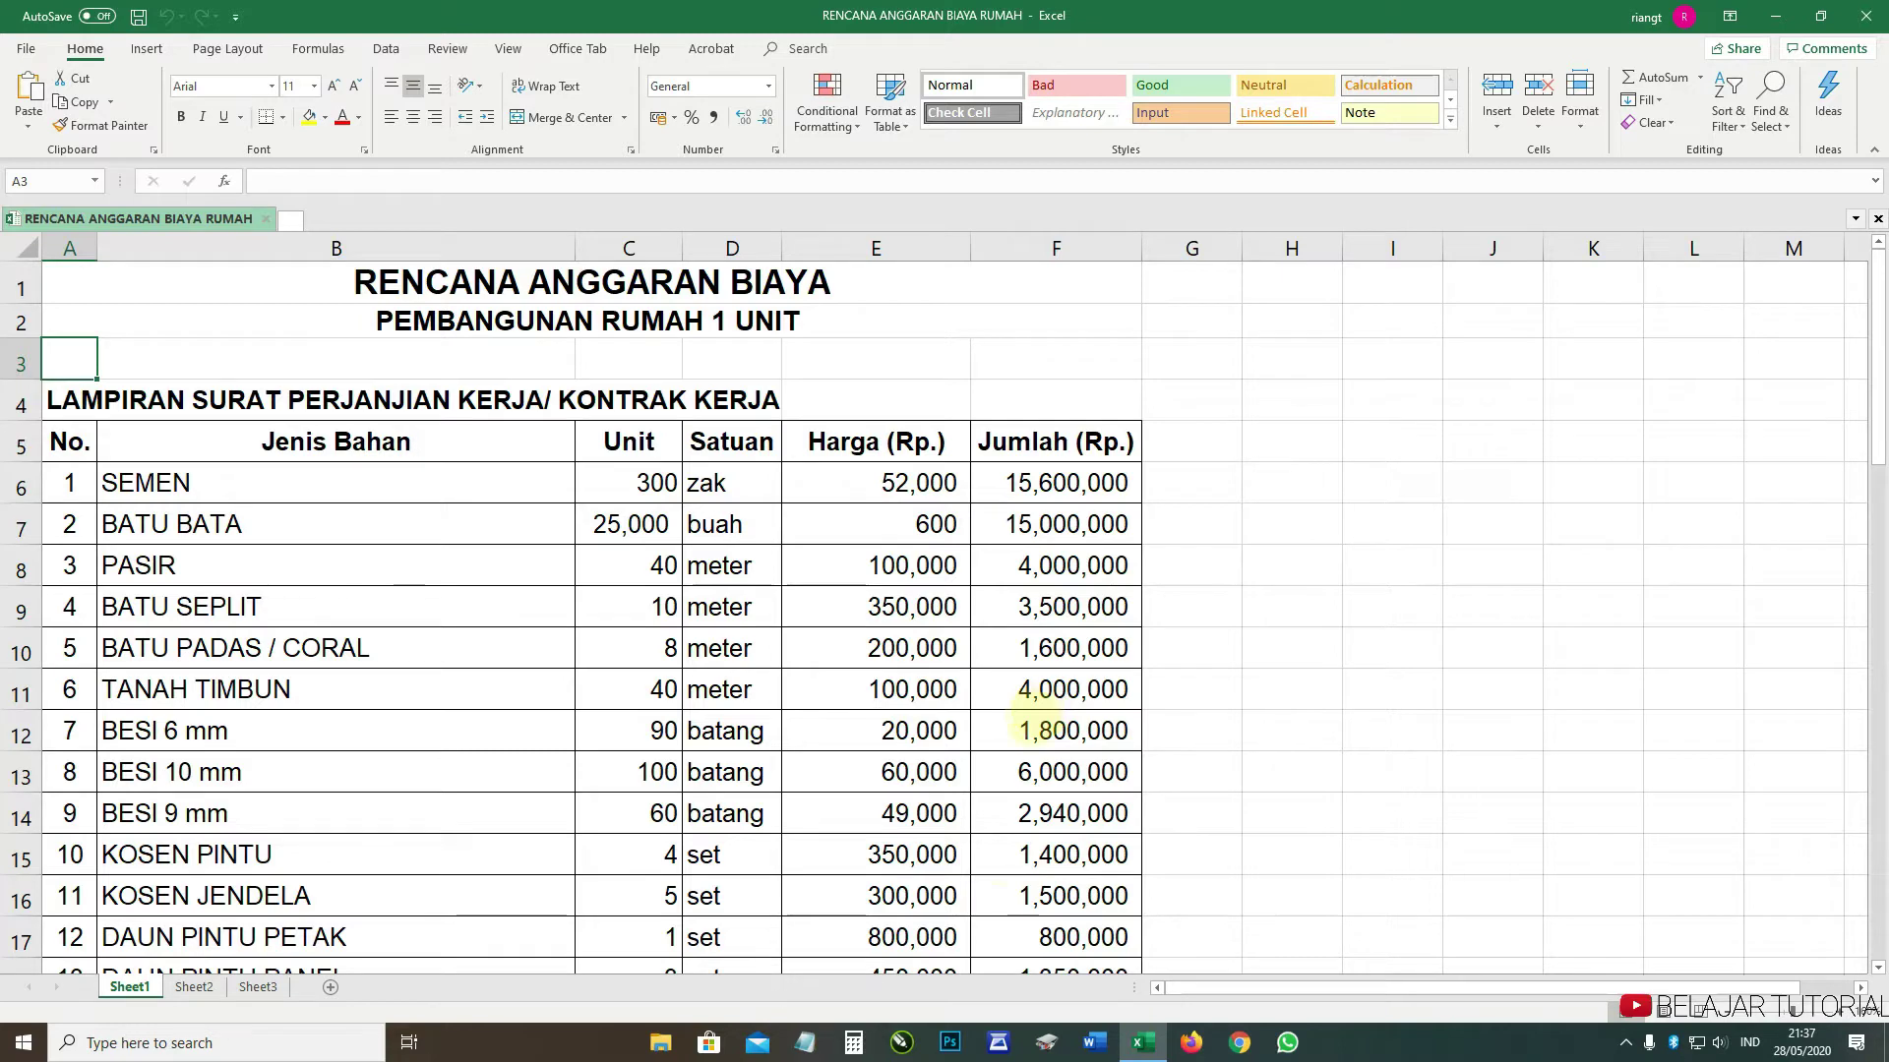
scroll(1003, 787, down, 5)
scroll(997, 797, up, 5)
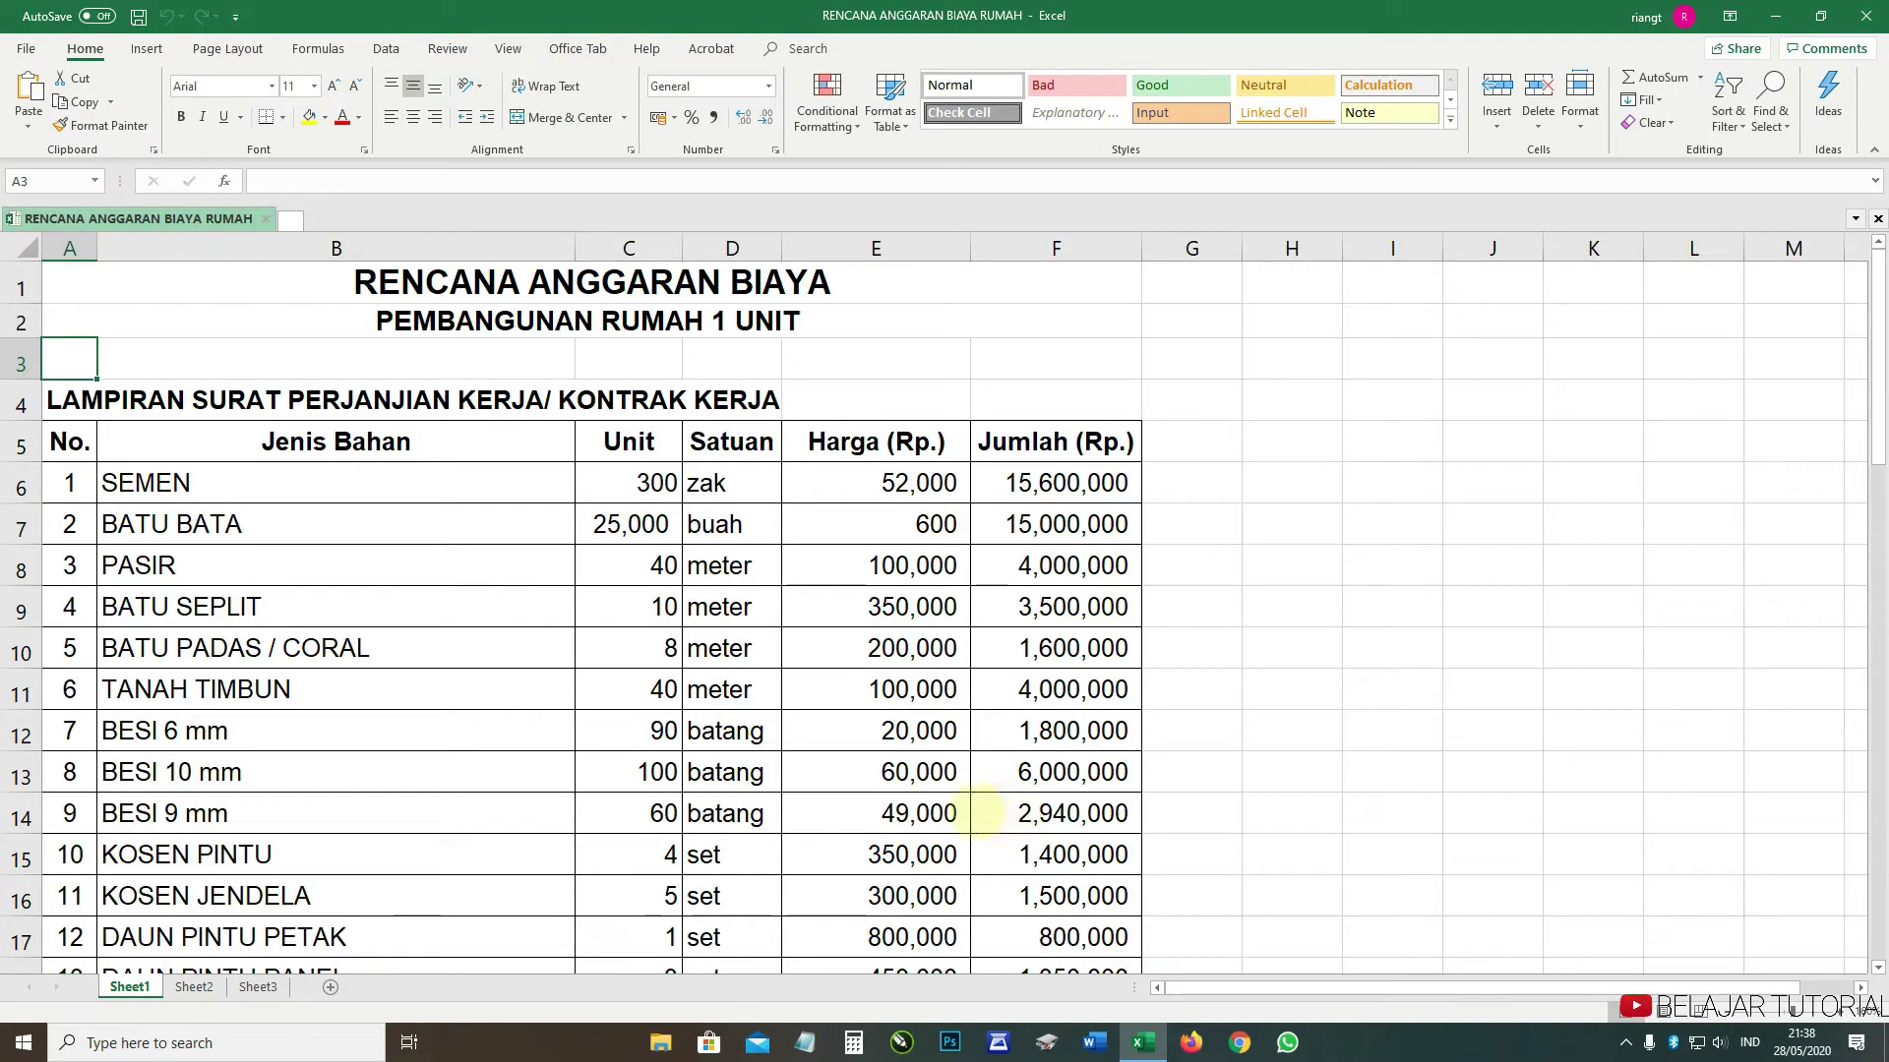
scroll(925, 836, down, 8)
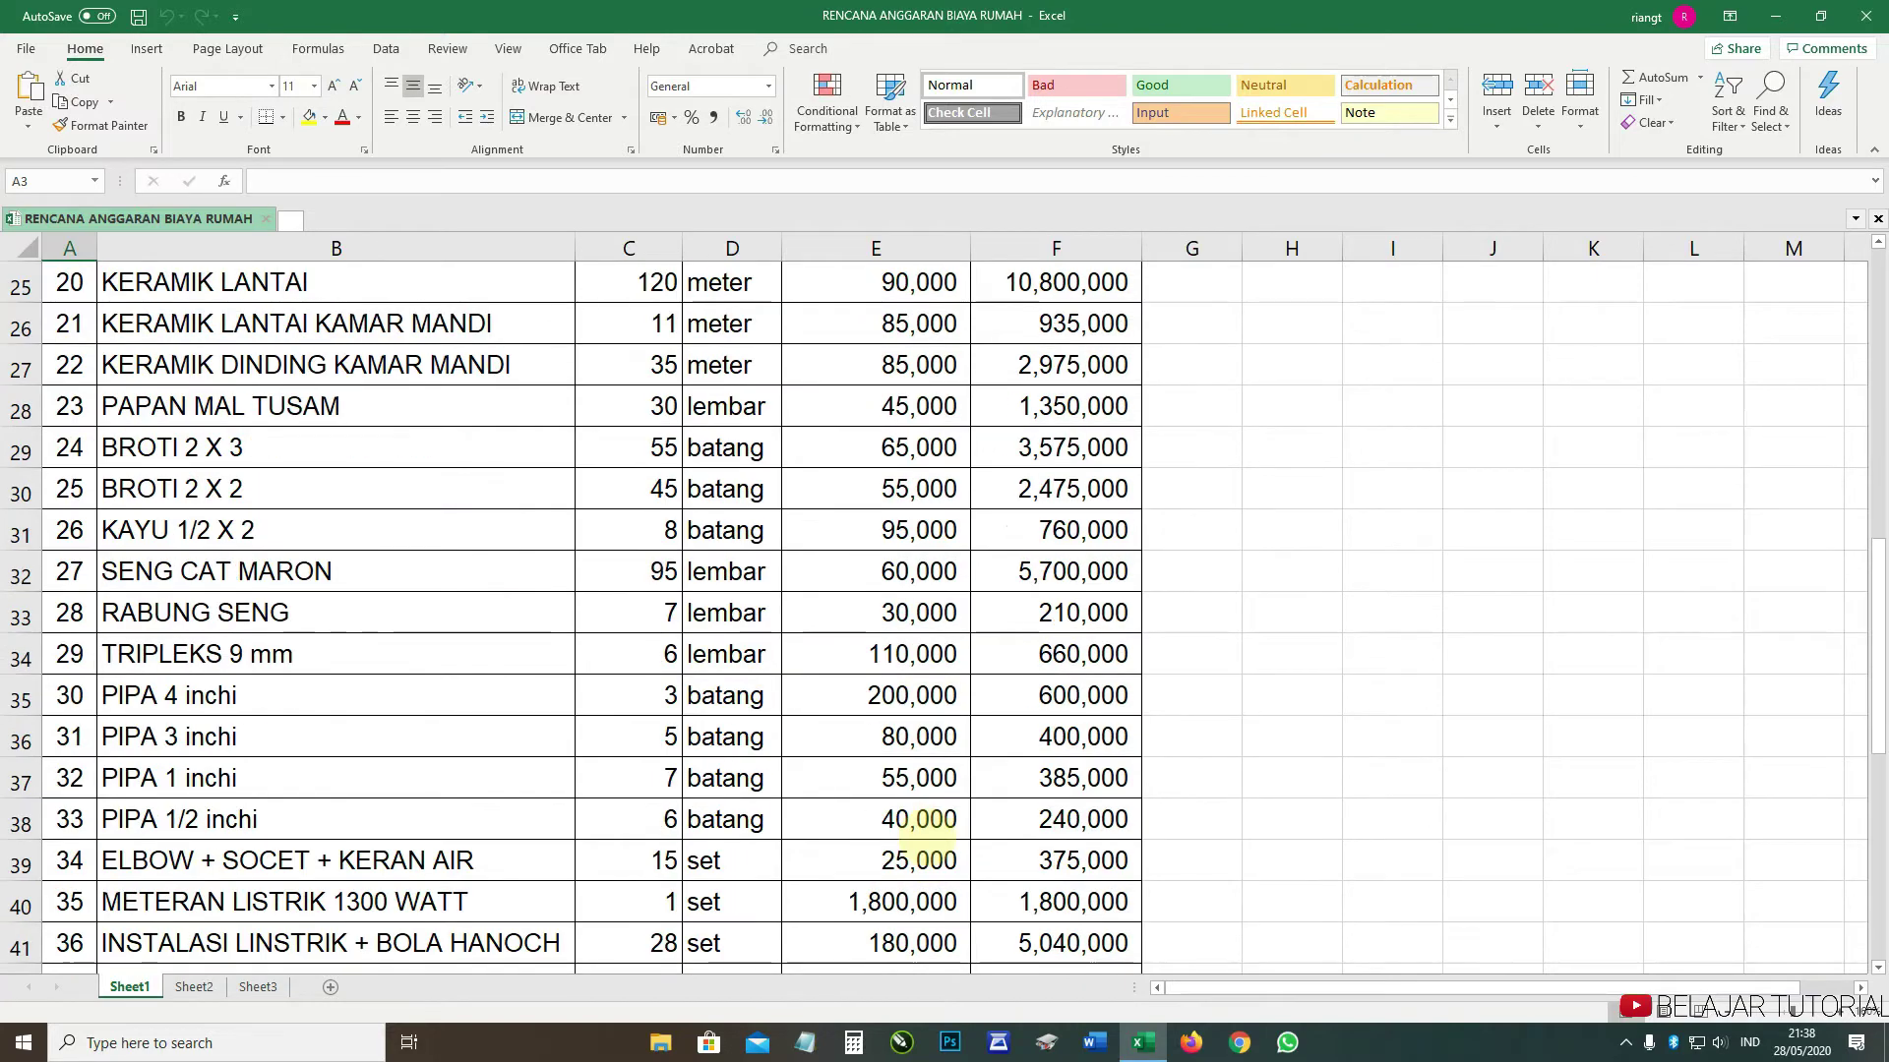
scroll(922, 835, up, 5)
scroll(913, 839, up, 3)
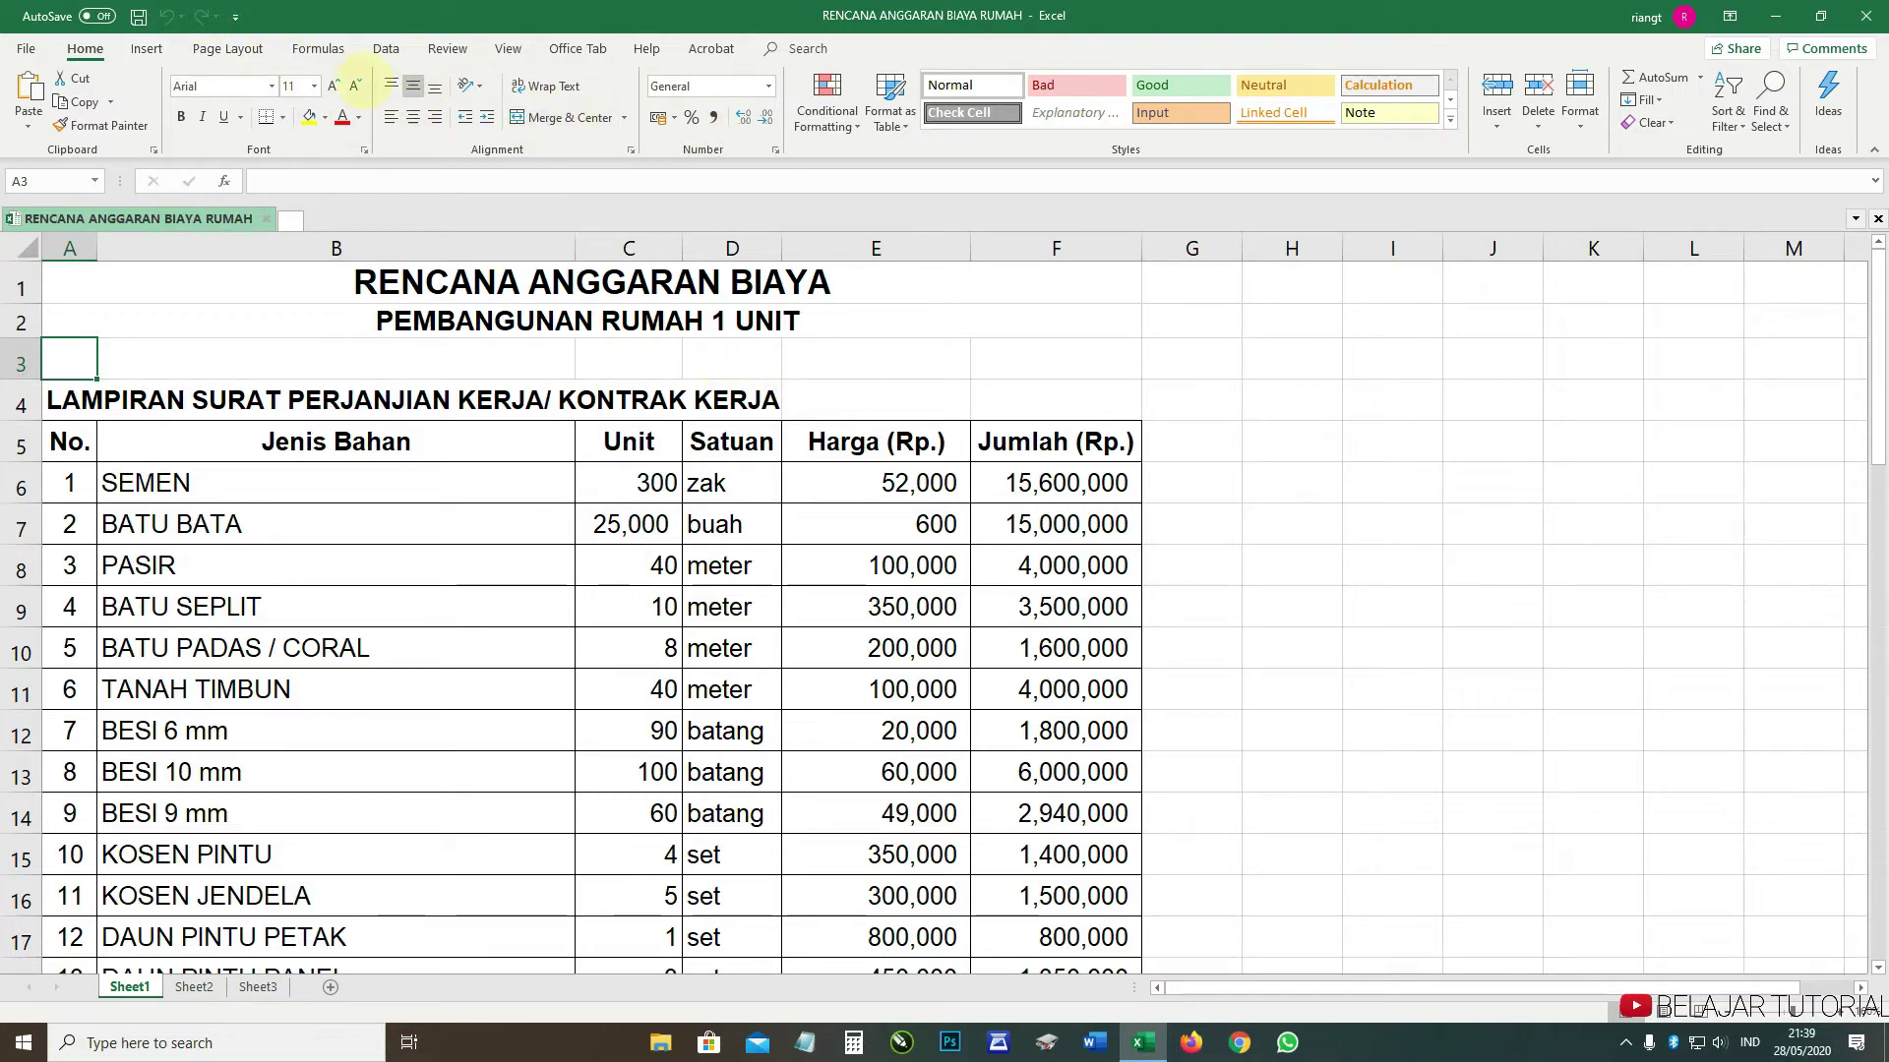
- Display Sheet1 in Page Break Preview
click(507, 48)
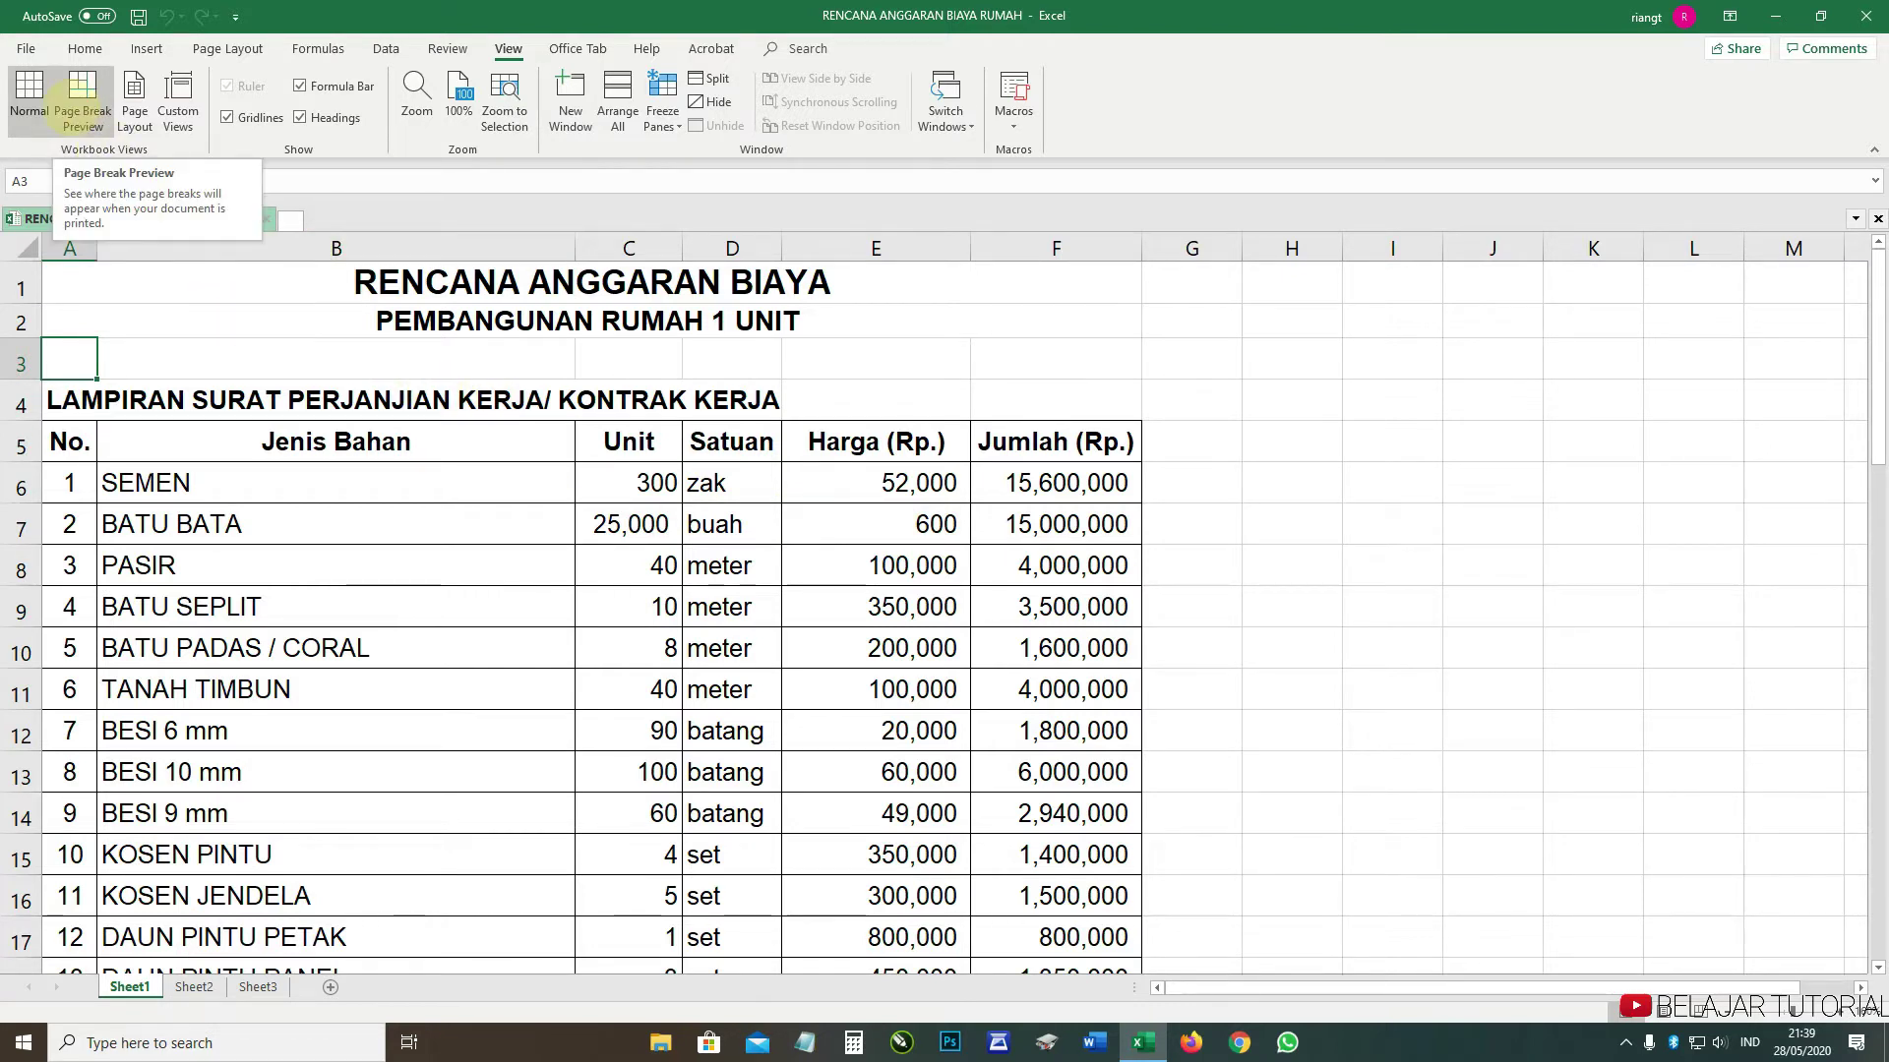
click(83, 103)
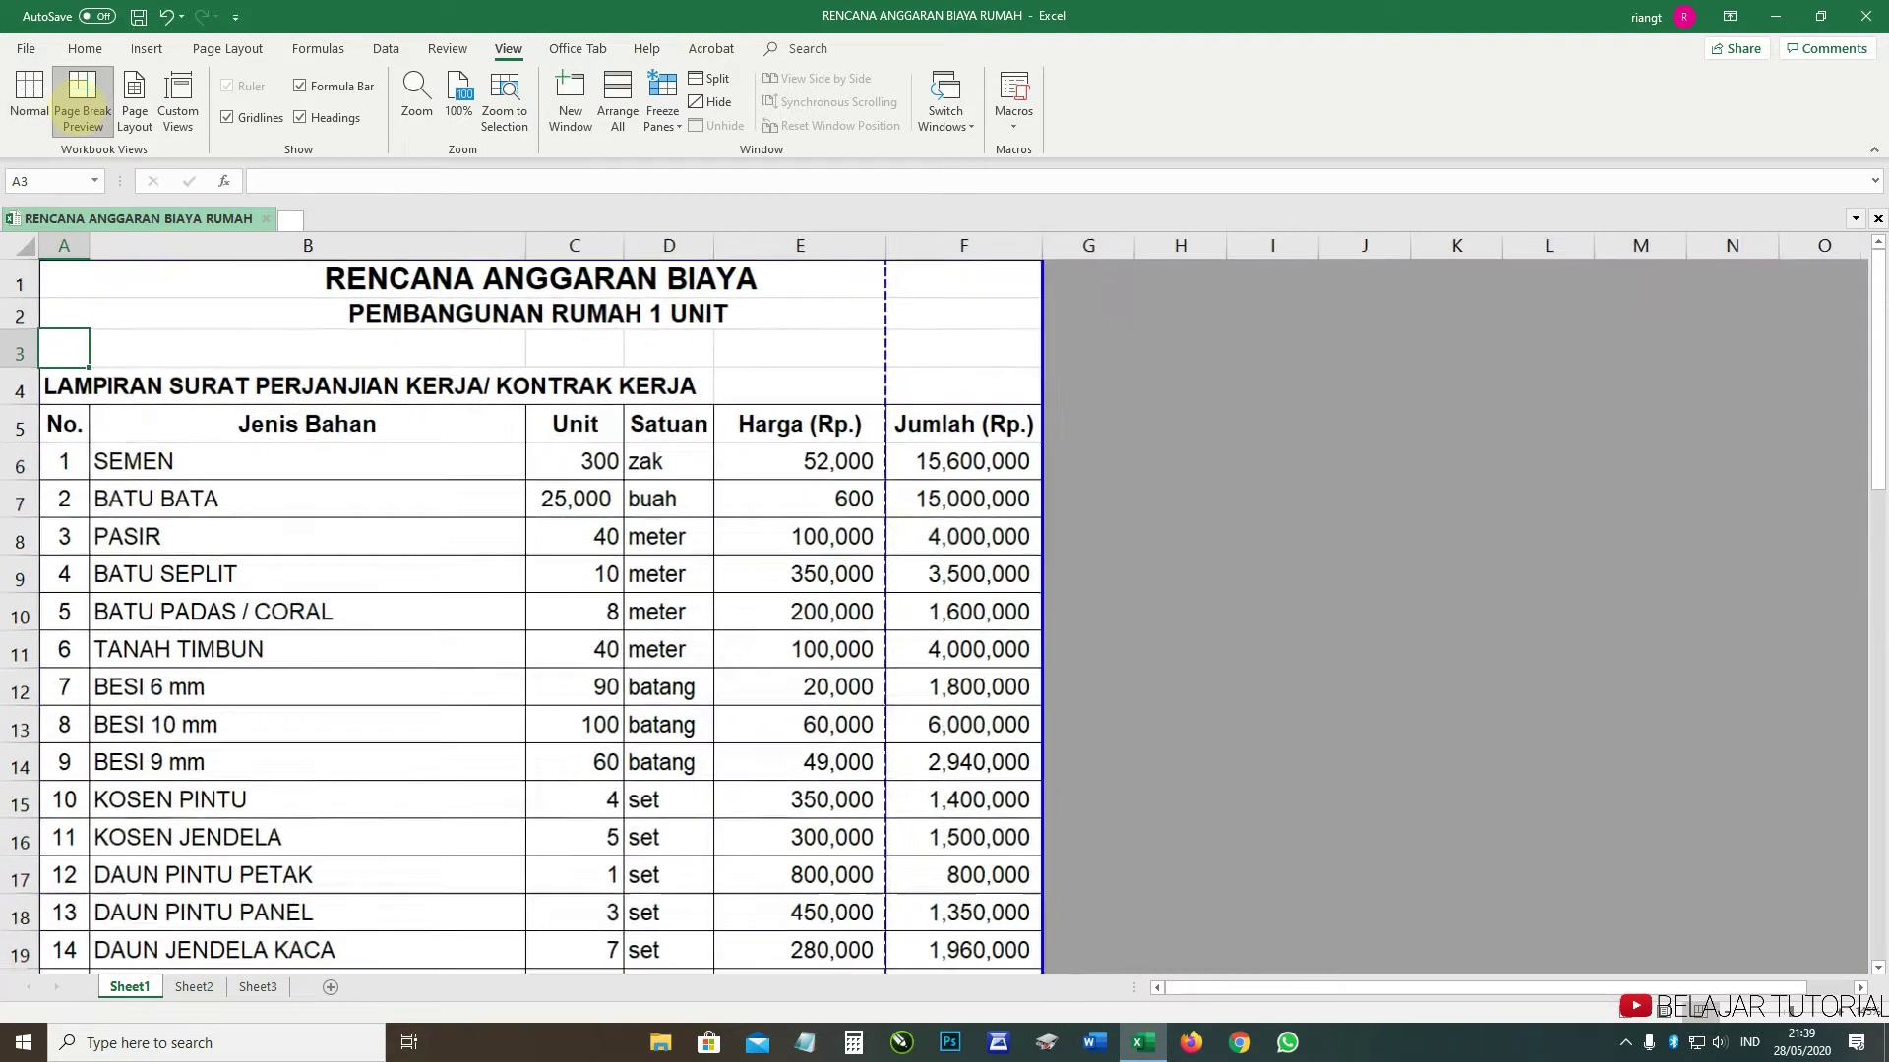
- Examine where the automatic page breaks divide the budget table, from the title down to the signature rows
scroll(898, 600, down, 6)
scroll(898, 601, down, 4)
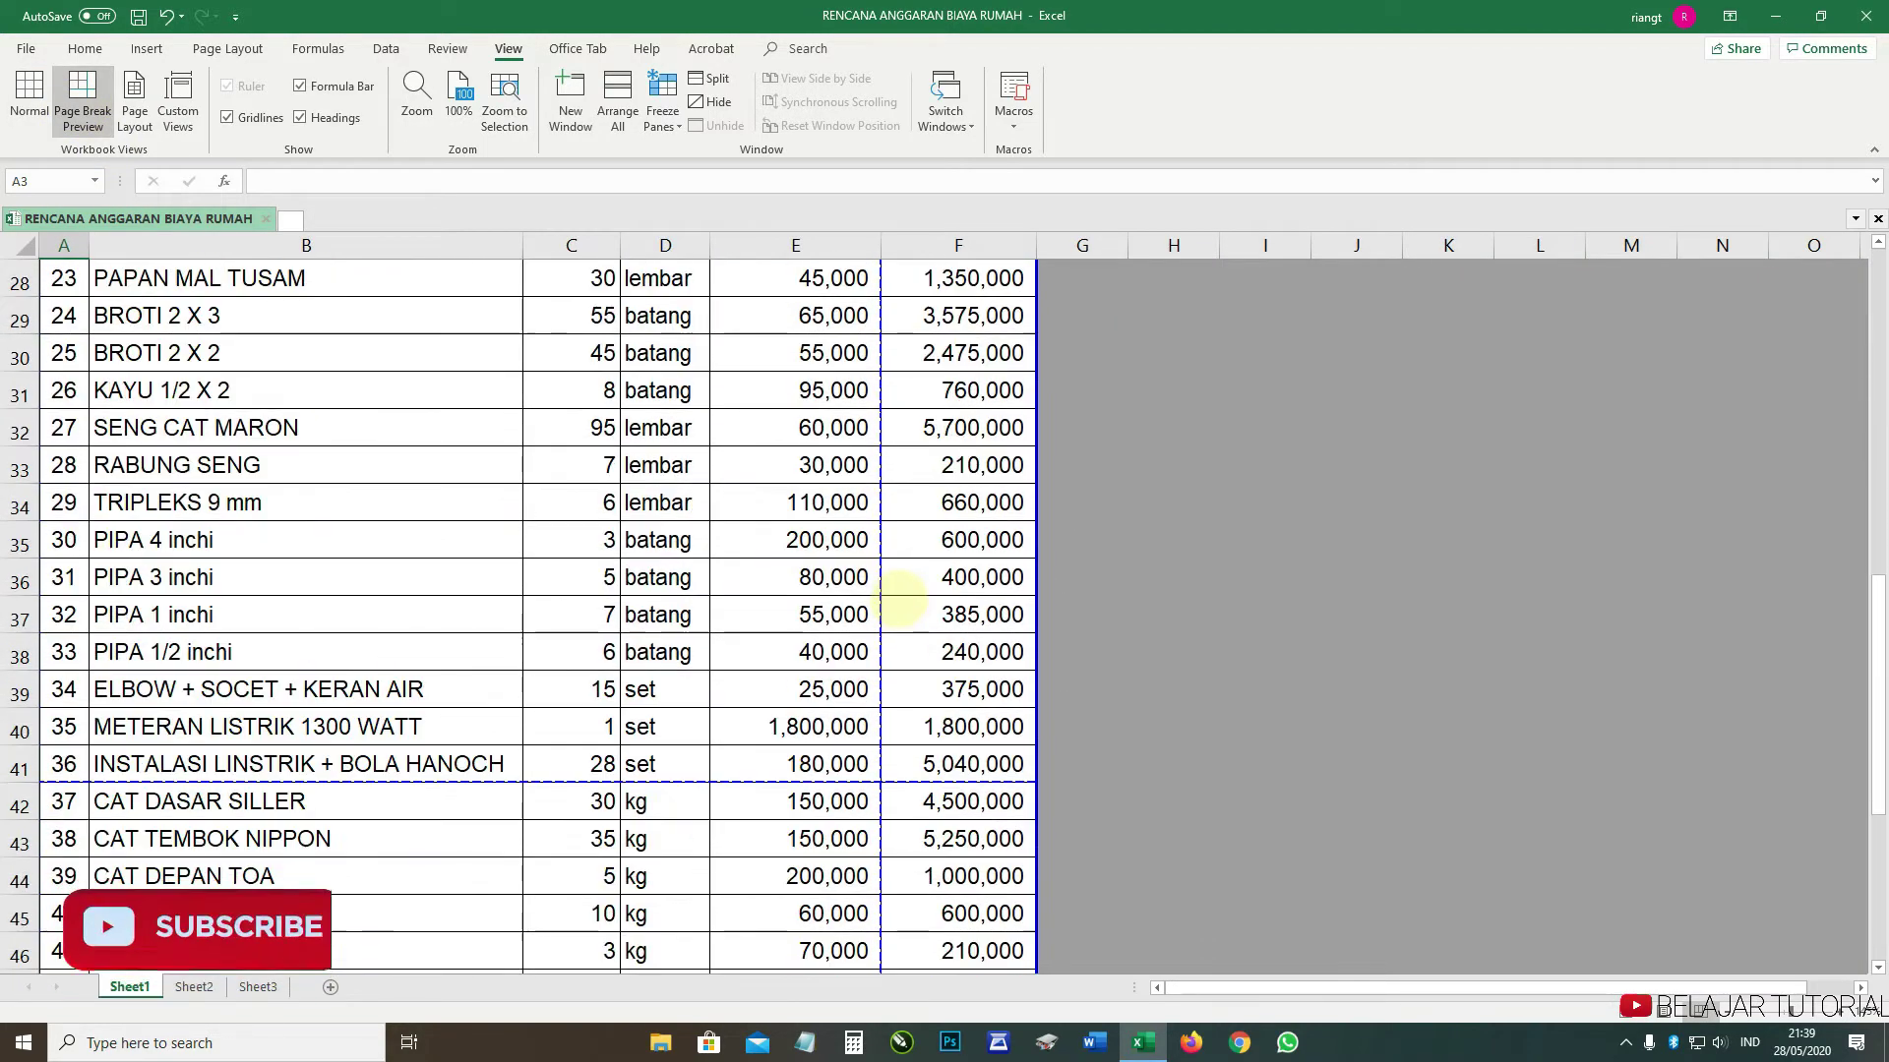
scroll(898, 598, up, 7)
scroll(898, 600, up, 3)
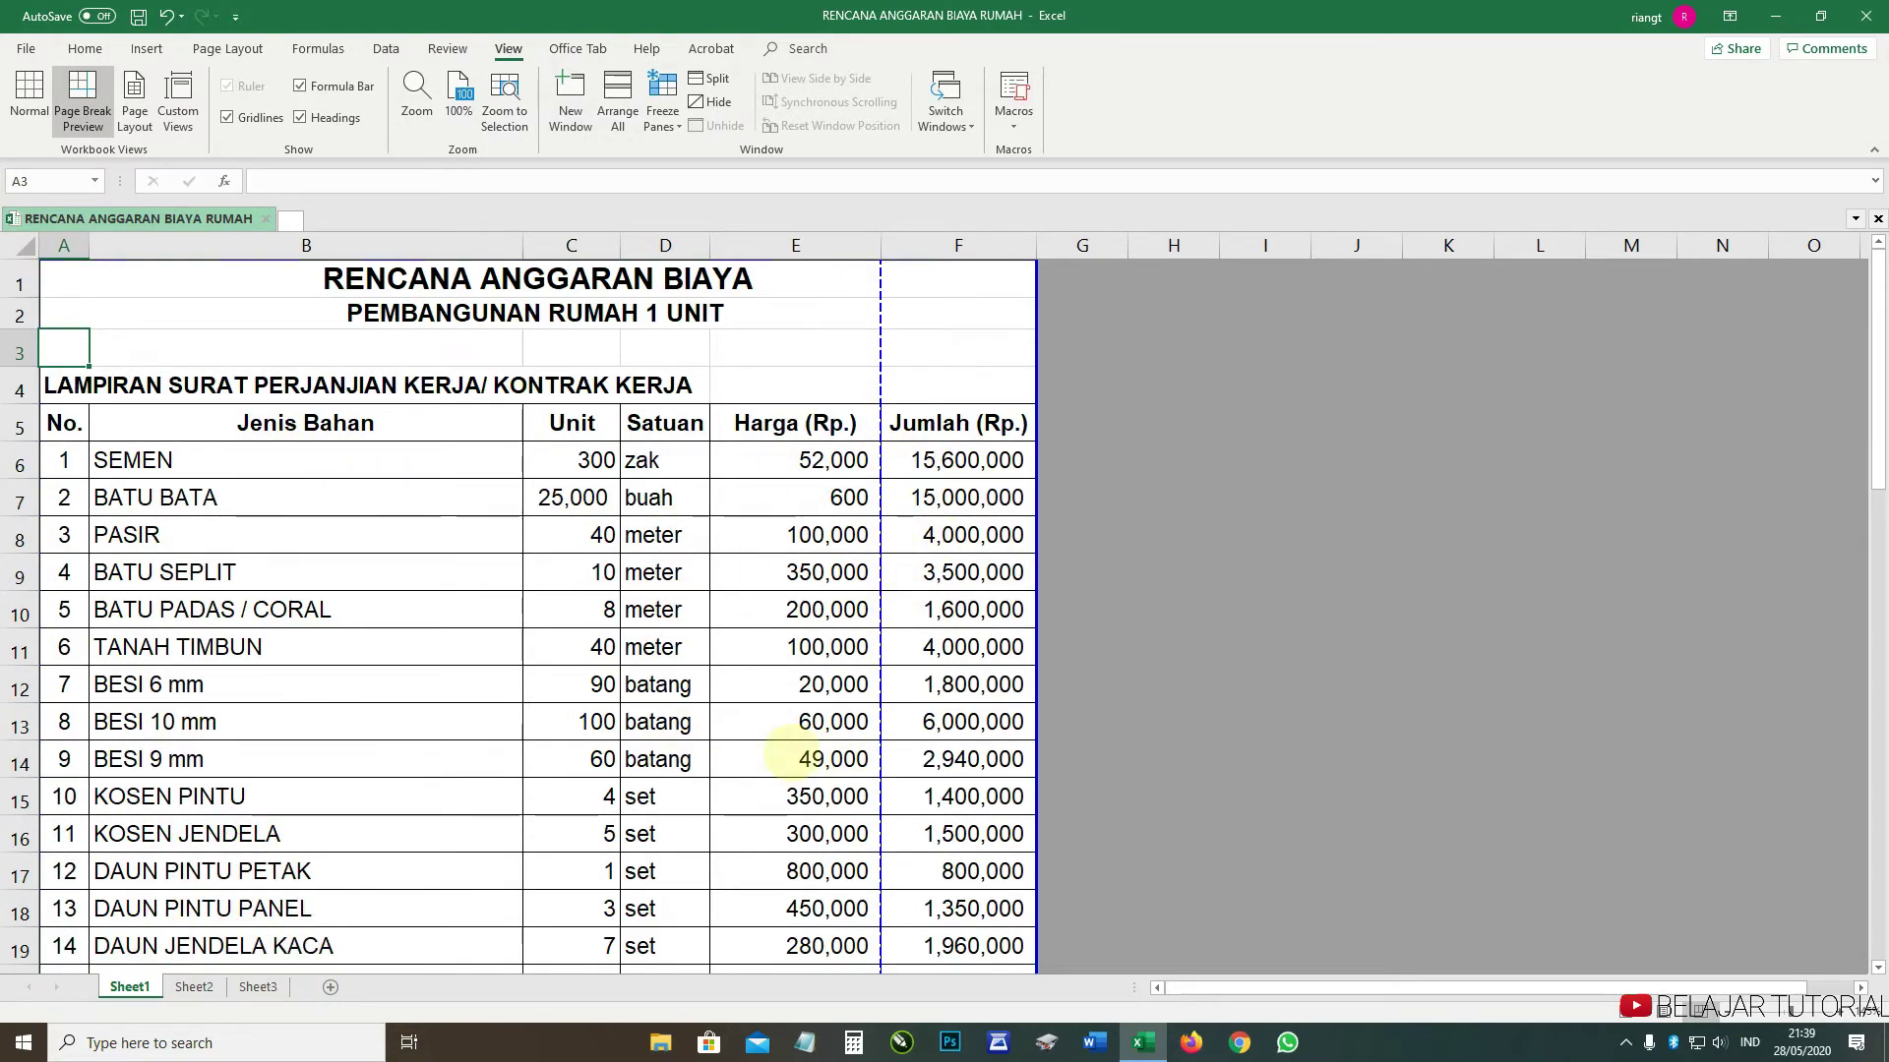
scroll(796, 758, down, 8)
scroll(787, 753, down, 7)
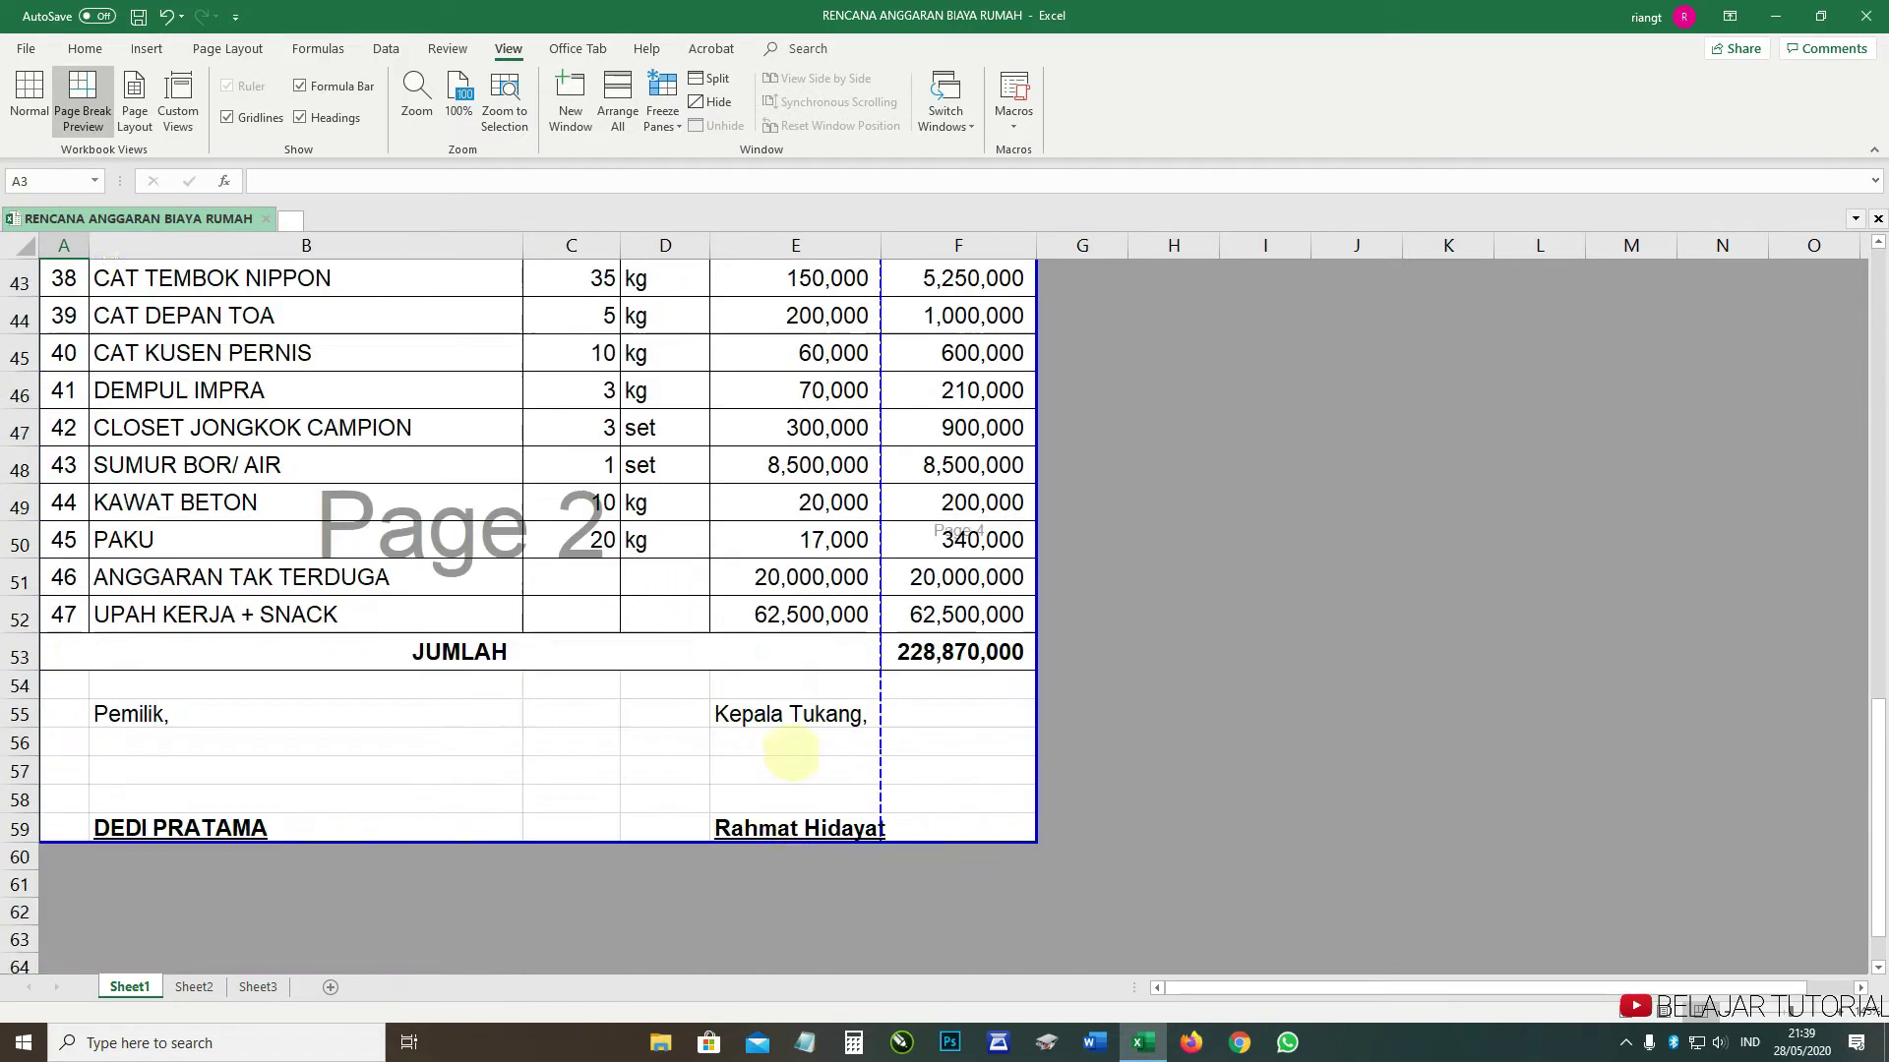
scroll(792, 747, up, 8)
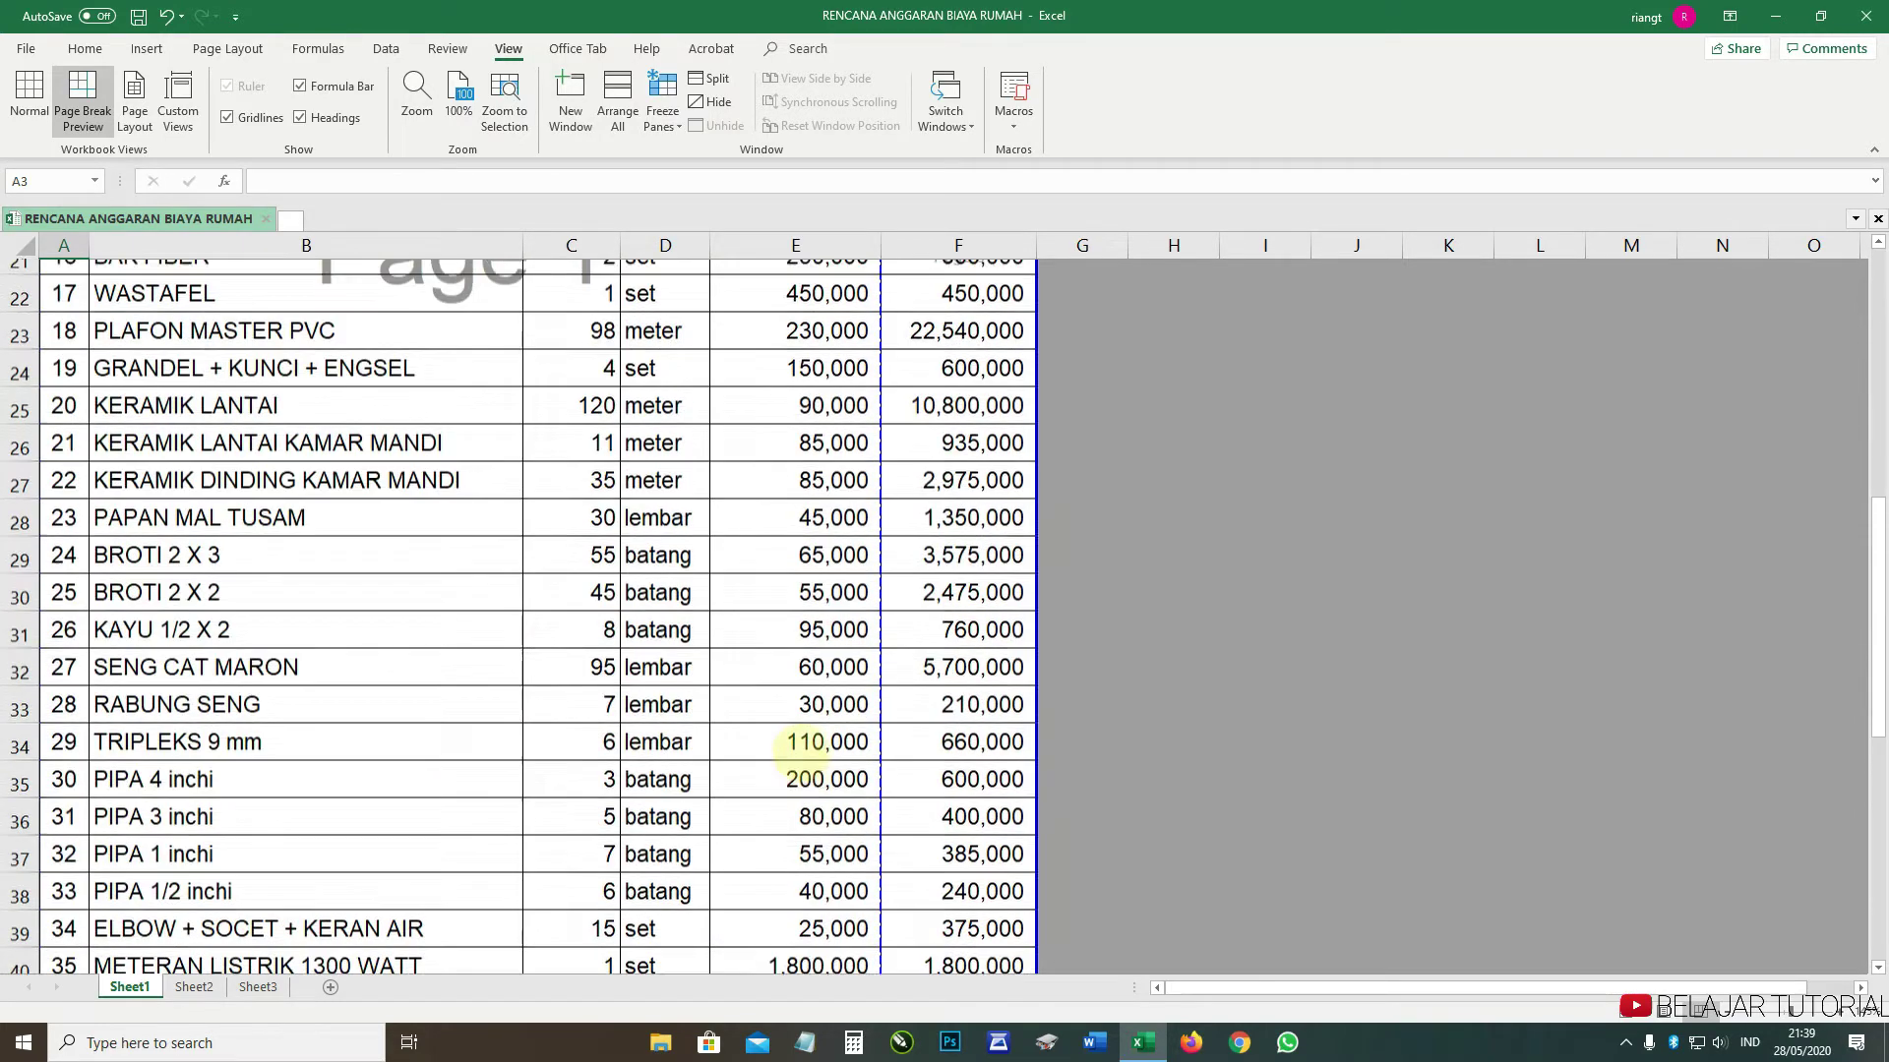
scroll(787, 767, up, 7)
scroll(659, 720, down, 3)
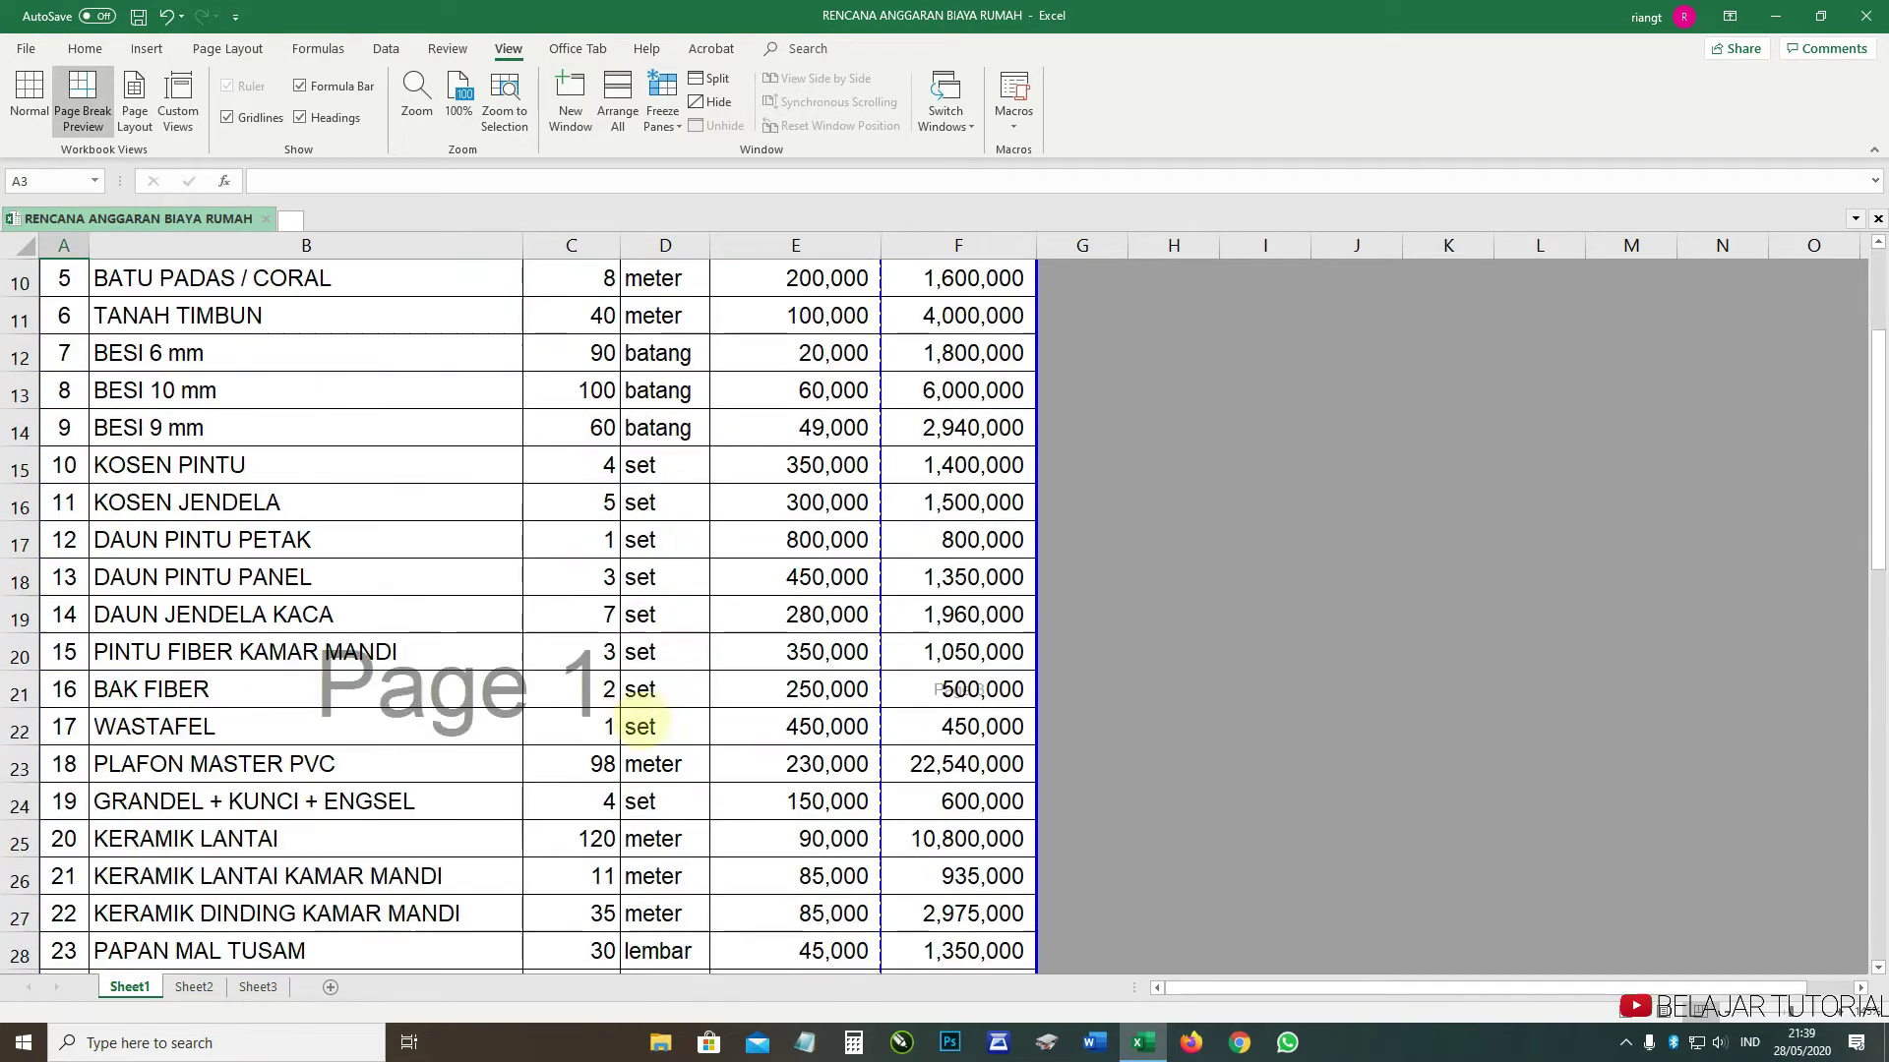
scroll(531, 694, up, 3)
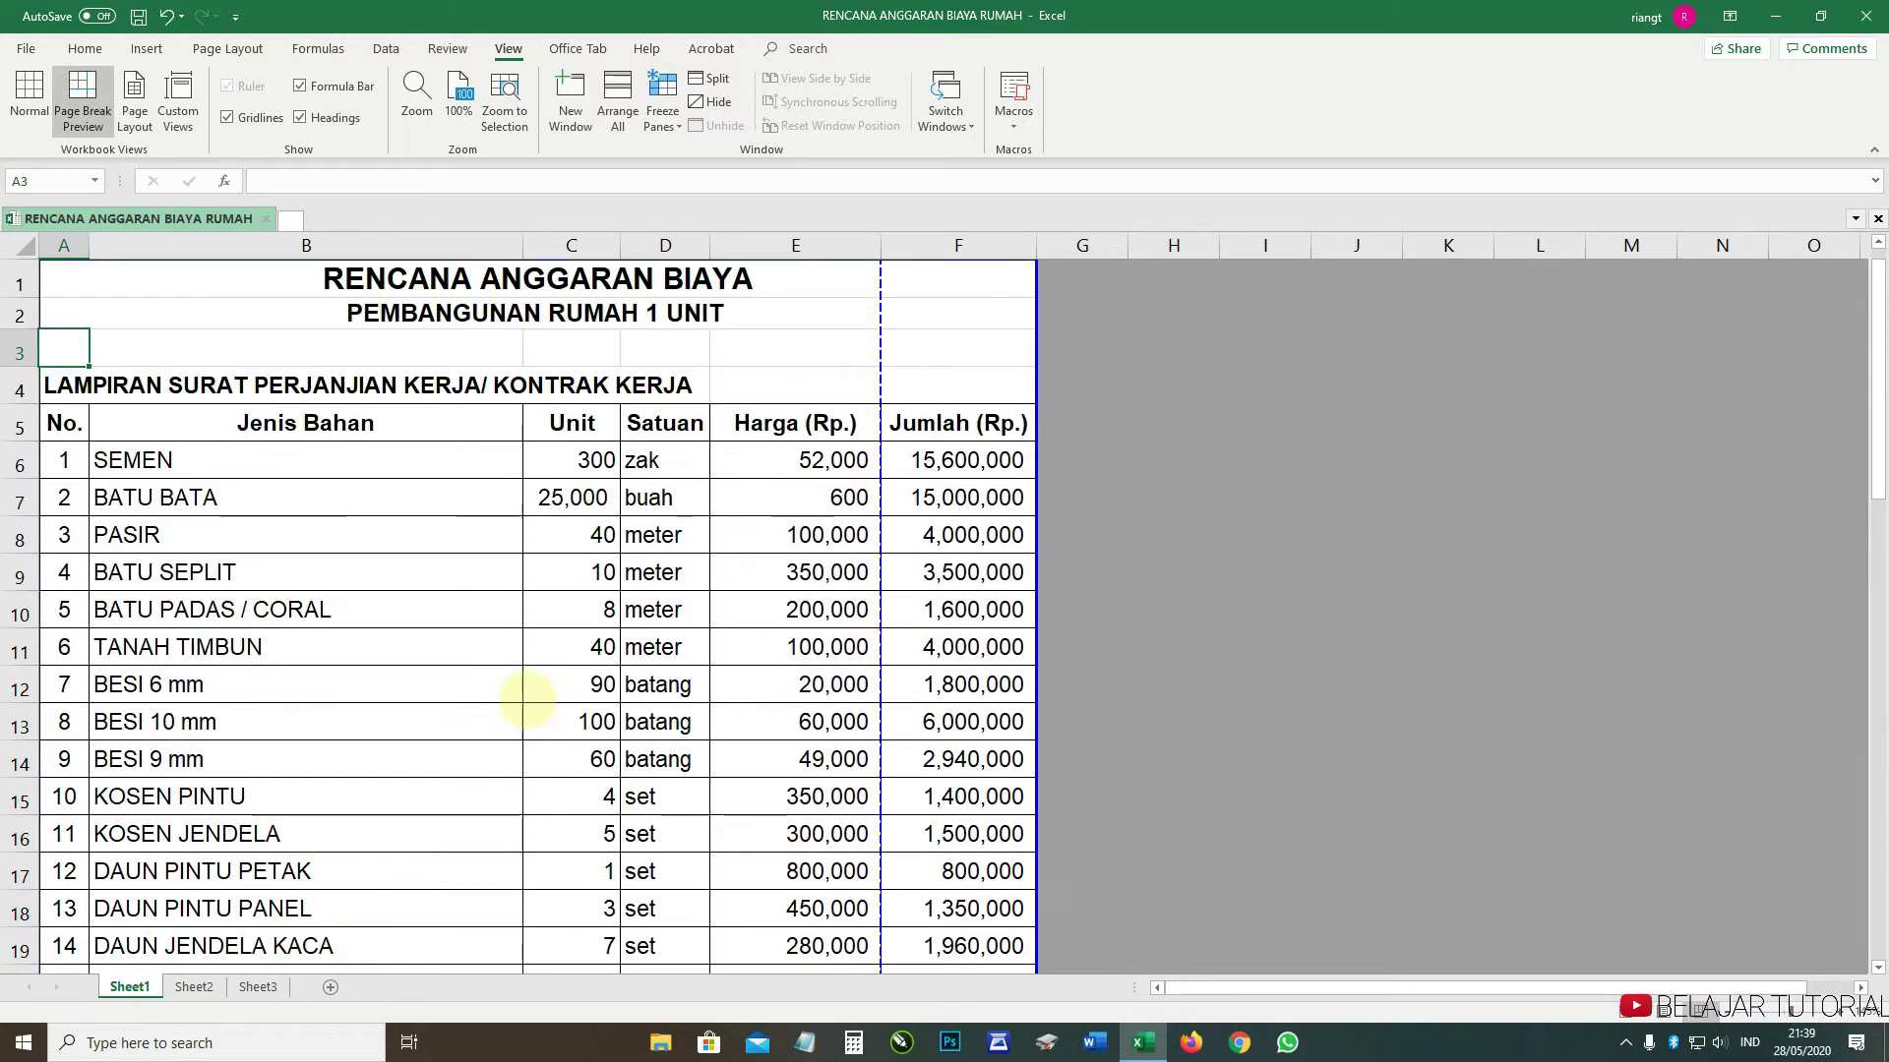
- Inspect the vertical page break between the Harga (Rp.) and Jumlah (Rp.) columns, selecting the title rows and the cells beside the break
drag(83, 276, 815, 393)
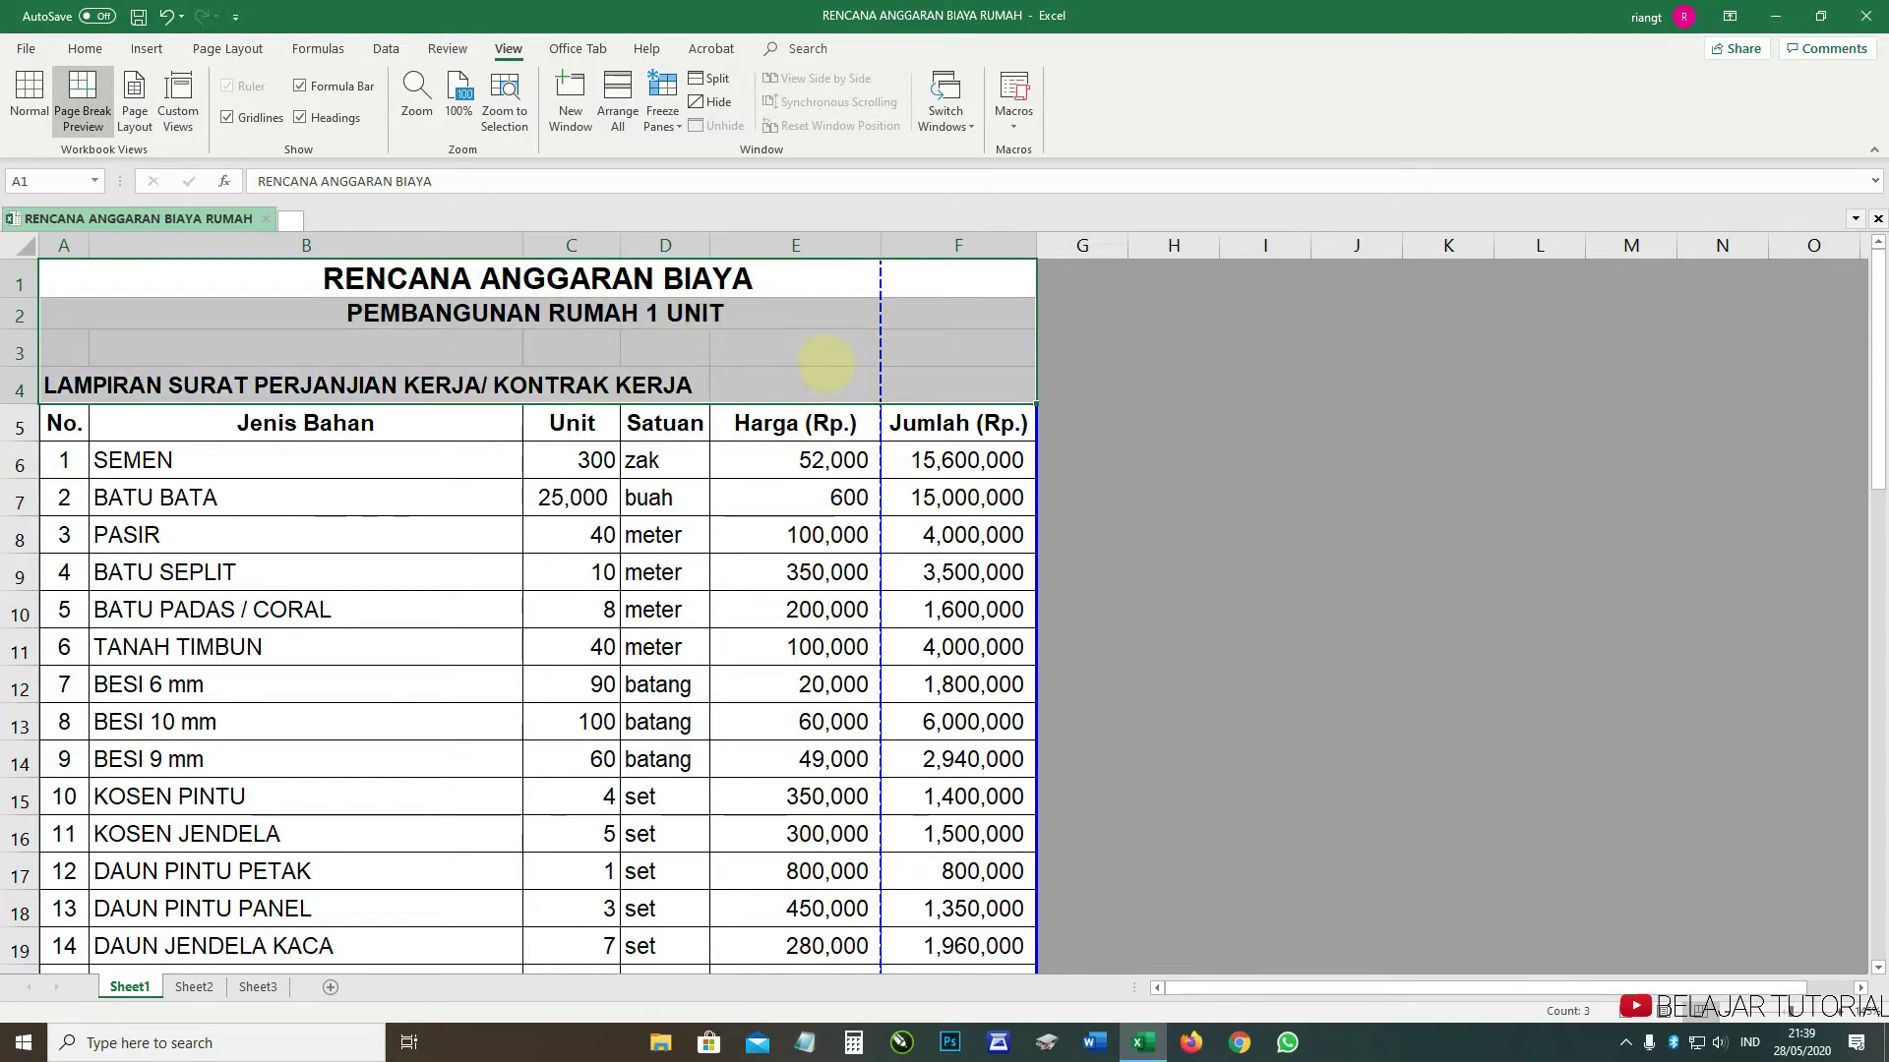
click(827, 351)
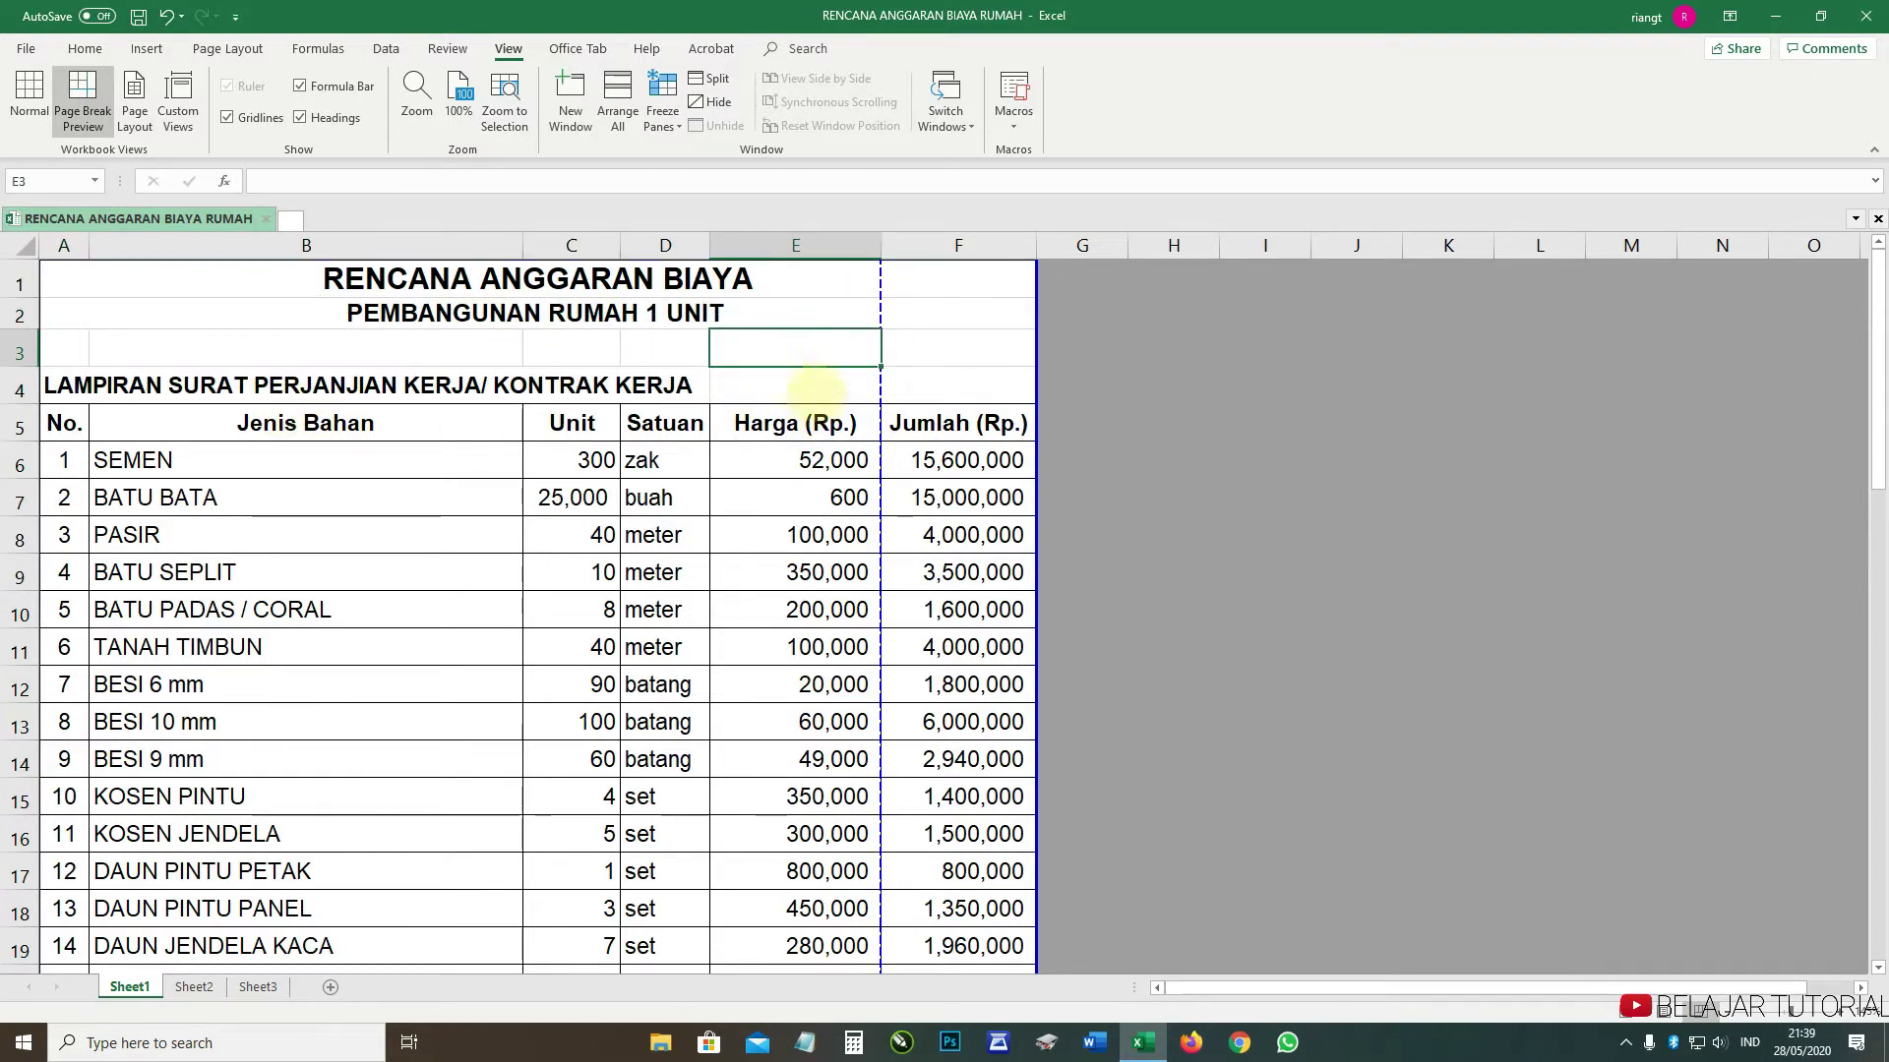
drag(827, 401, 834, 854)
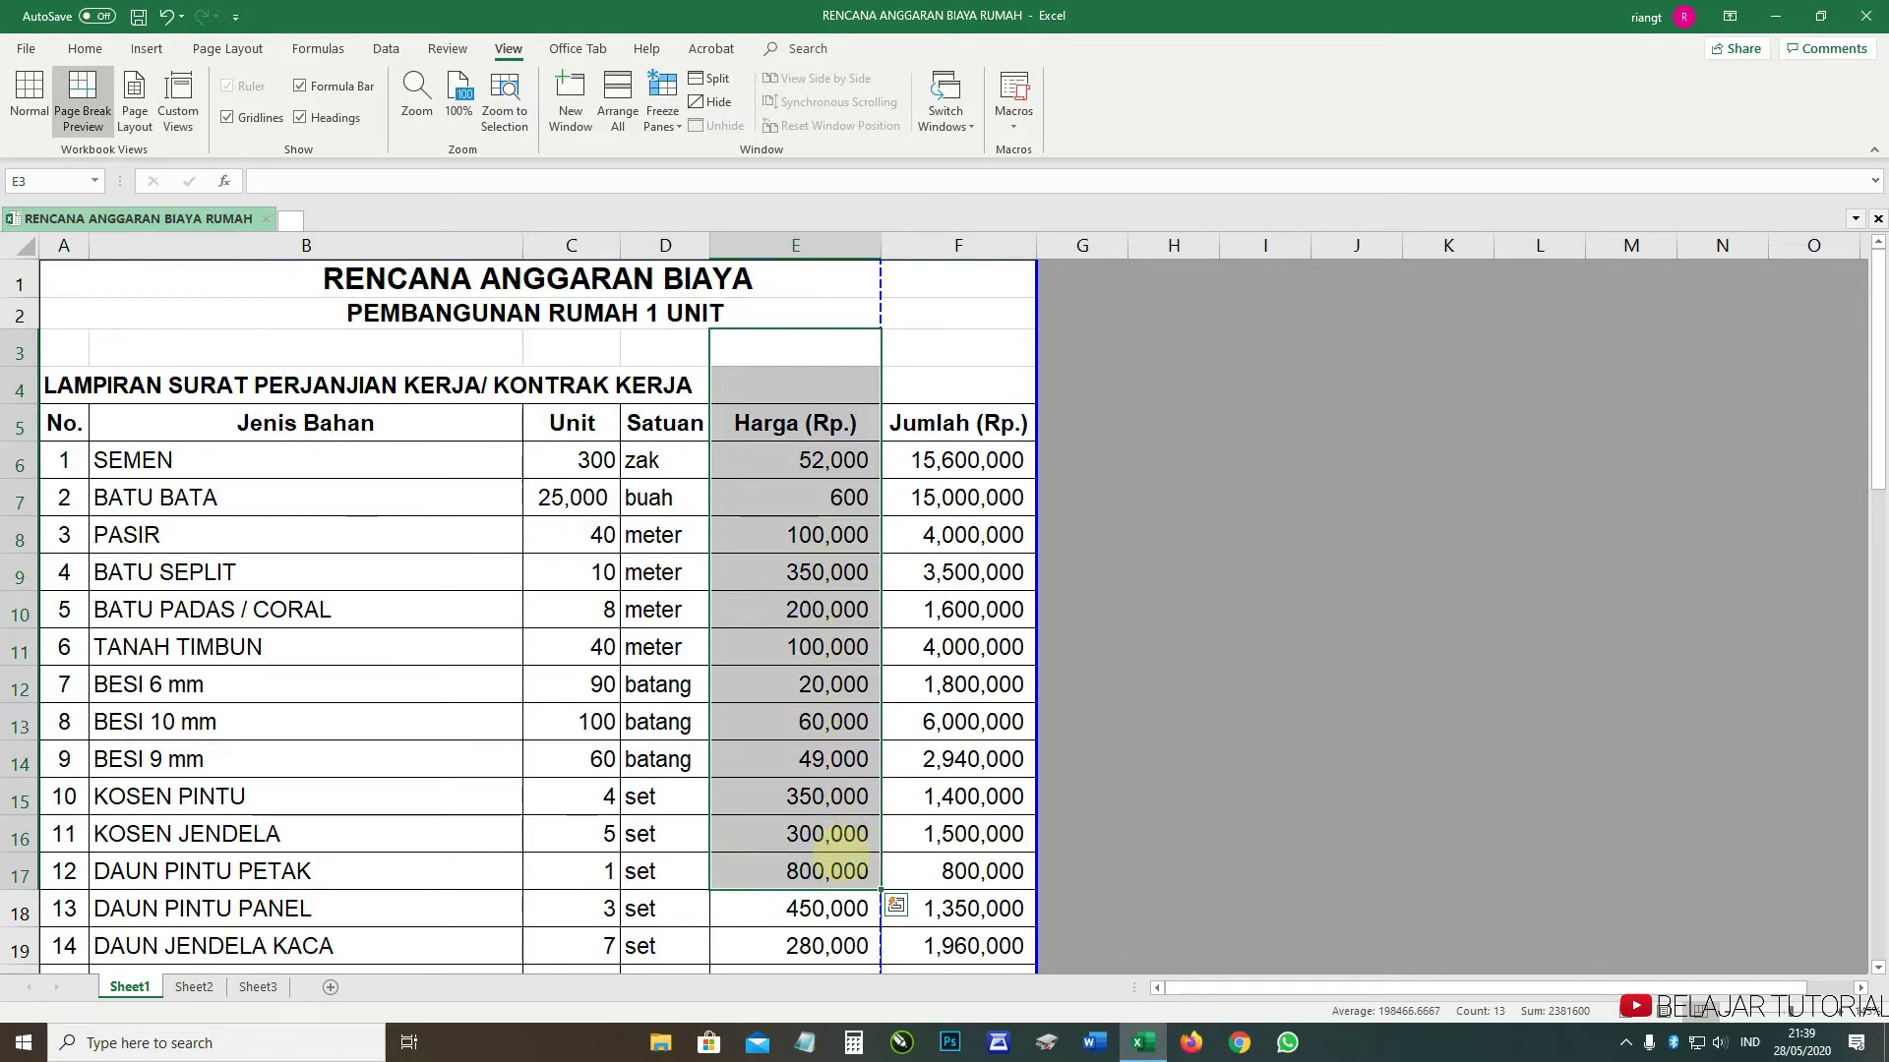
drag(826, 834, 827, 835)
scroll(827, 817, down, 2)
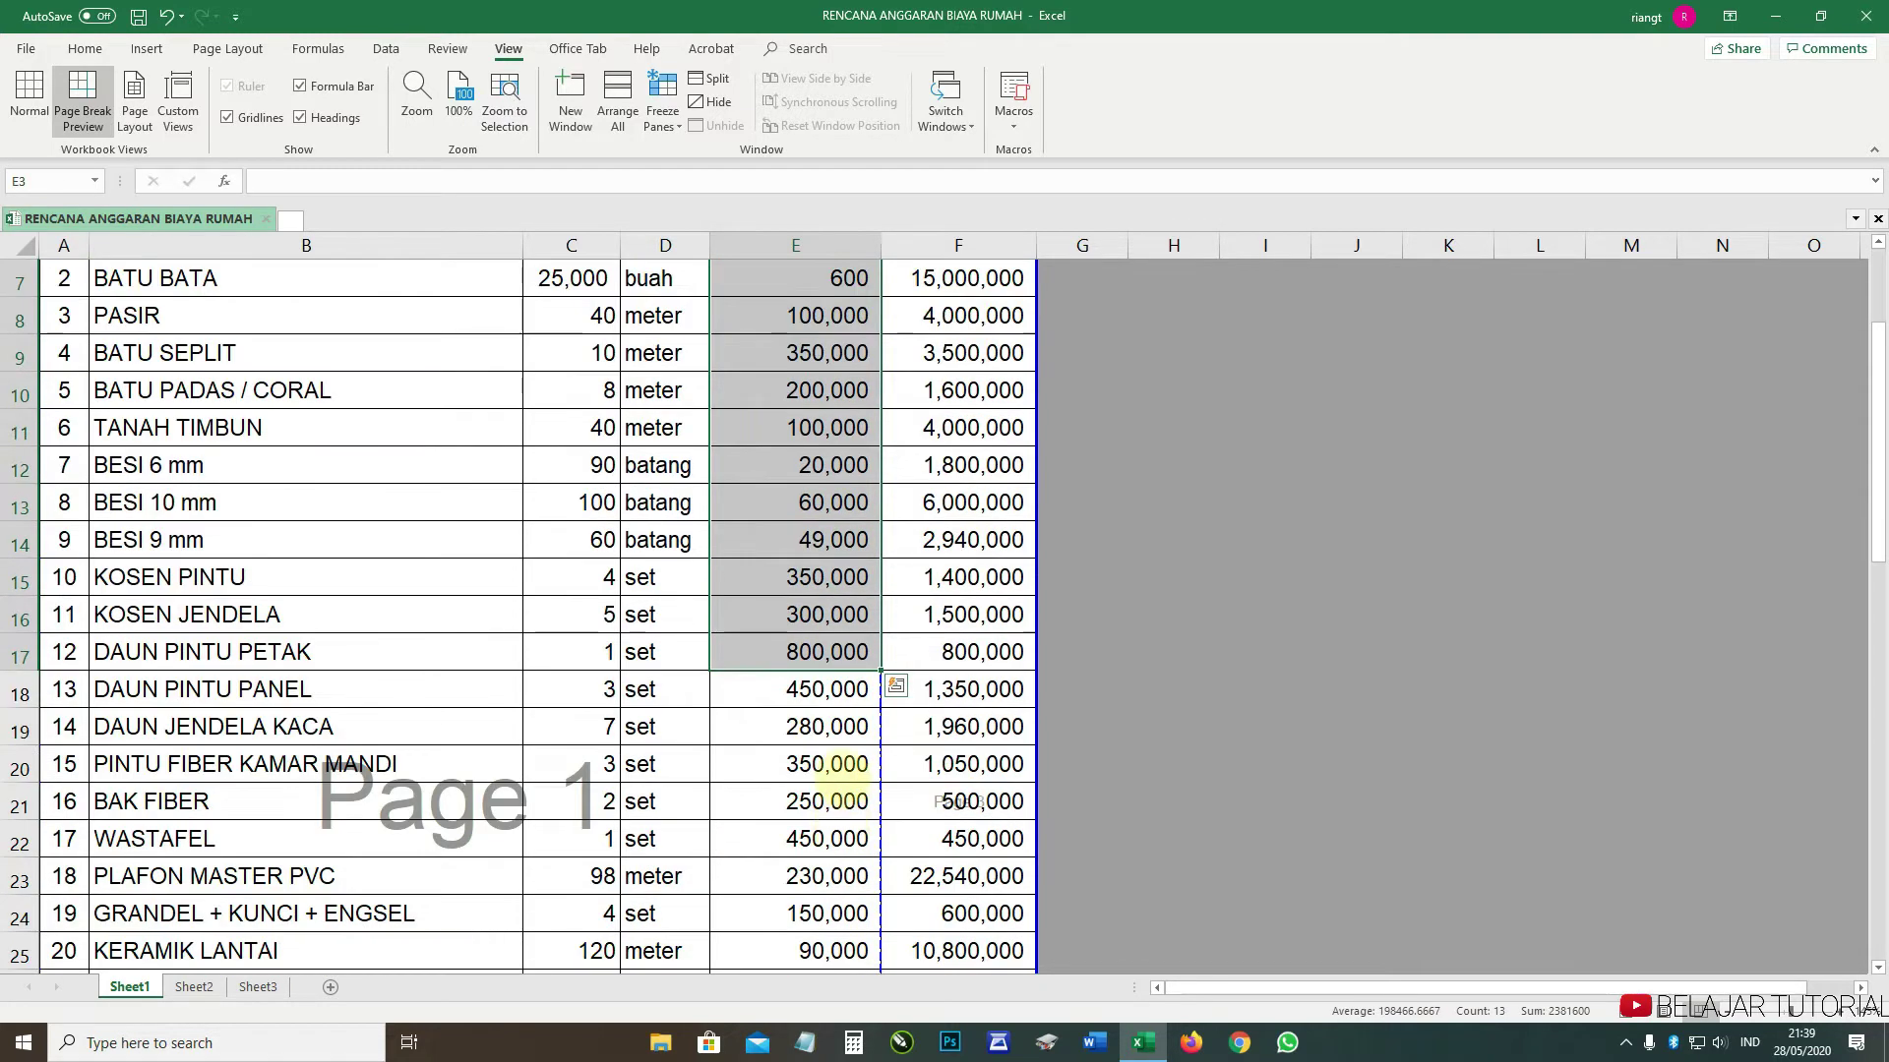
scroll(832, 738, up, 2)
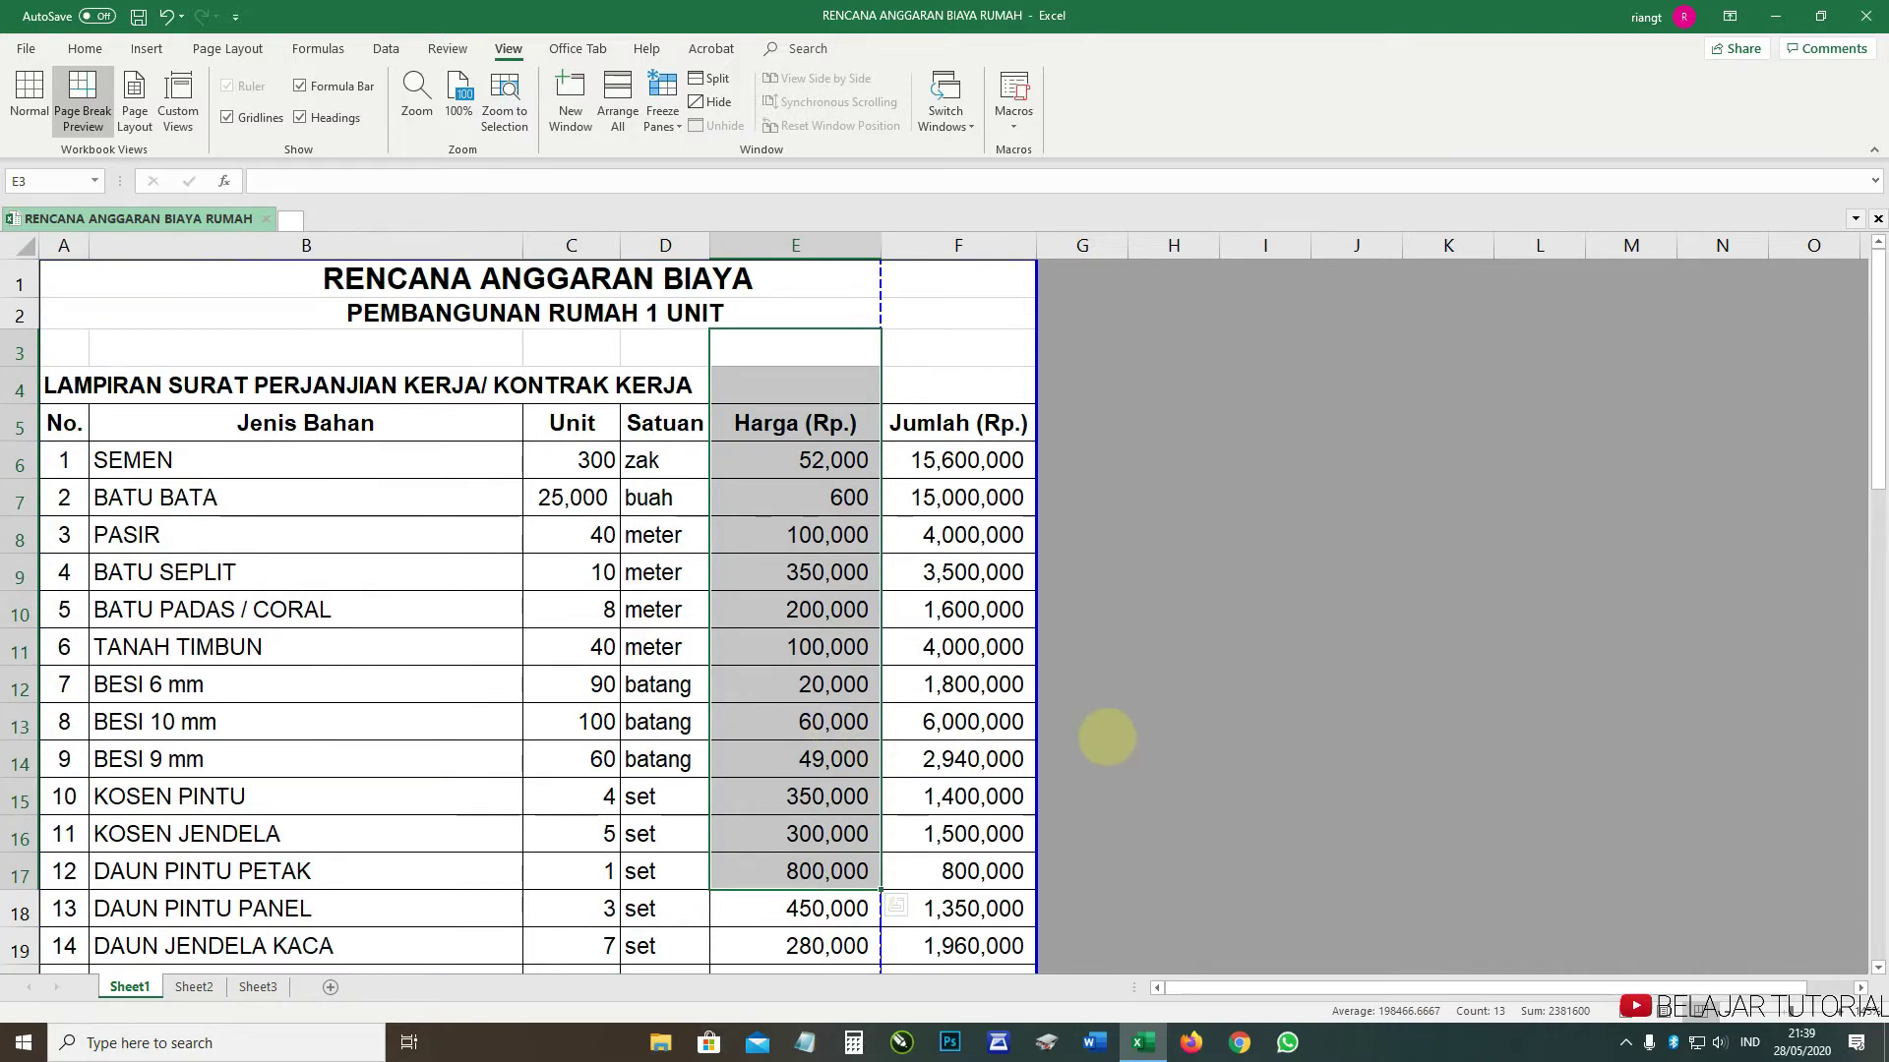
click(815, 612)
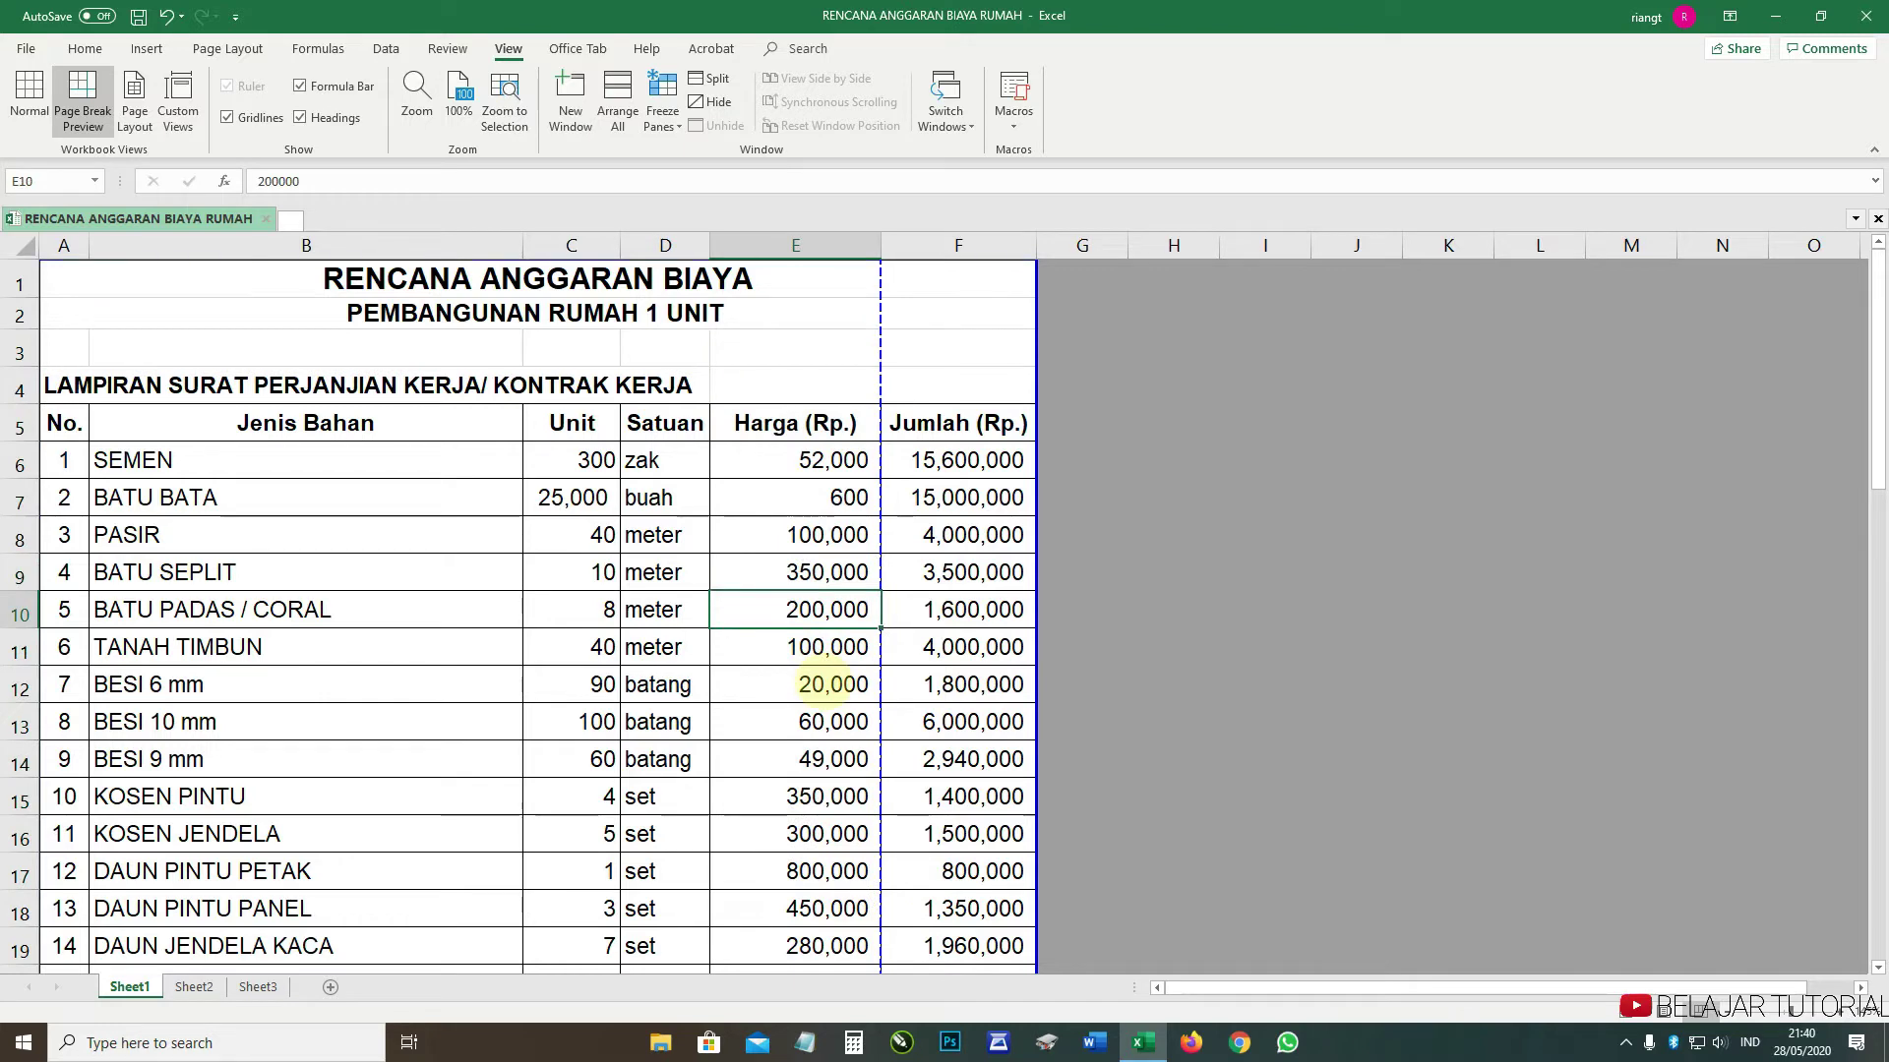
scroll(831, 683, down, 3)
scroll(831, 683, up, 3)
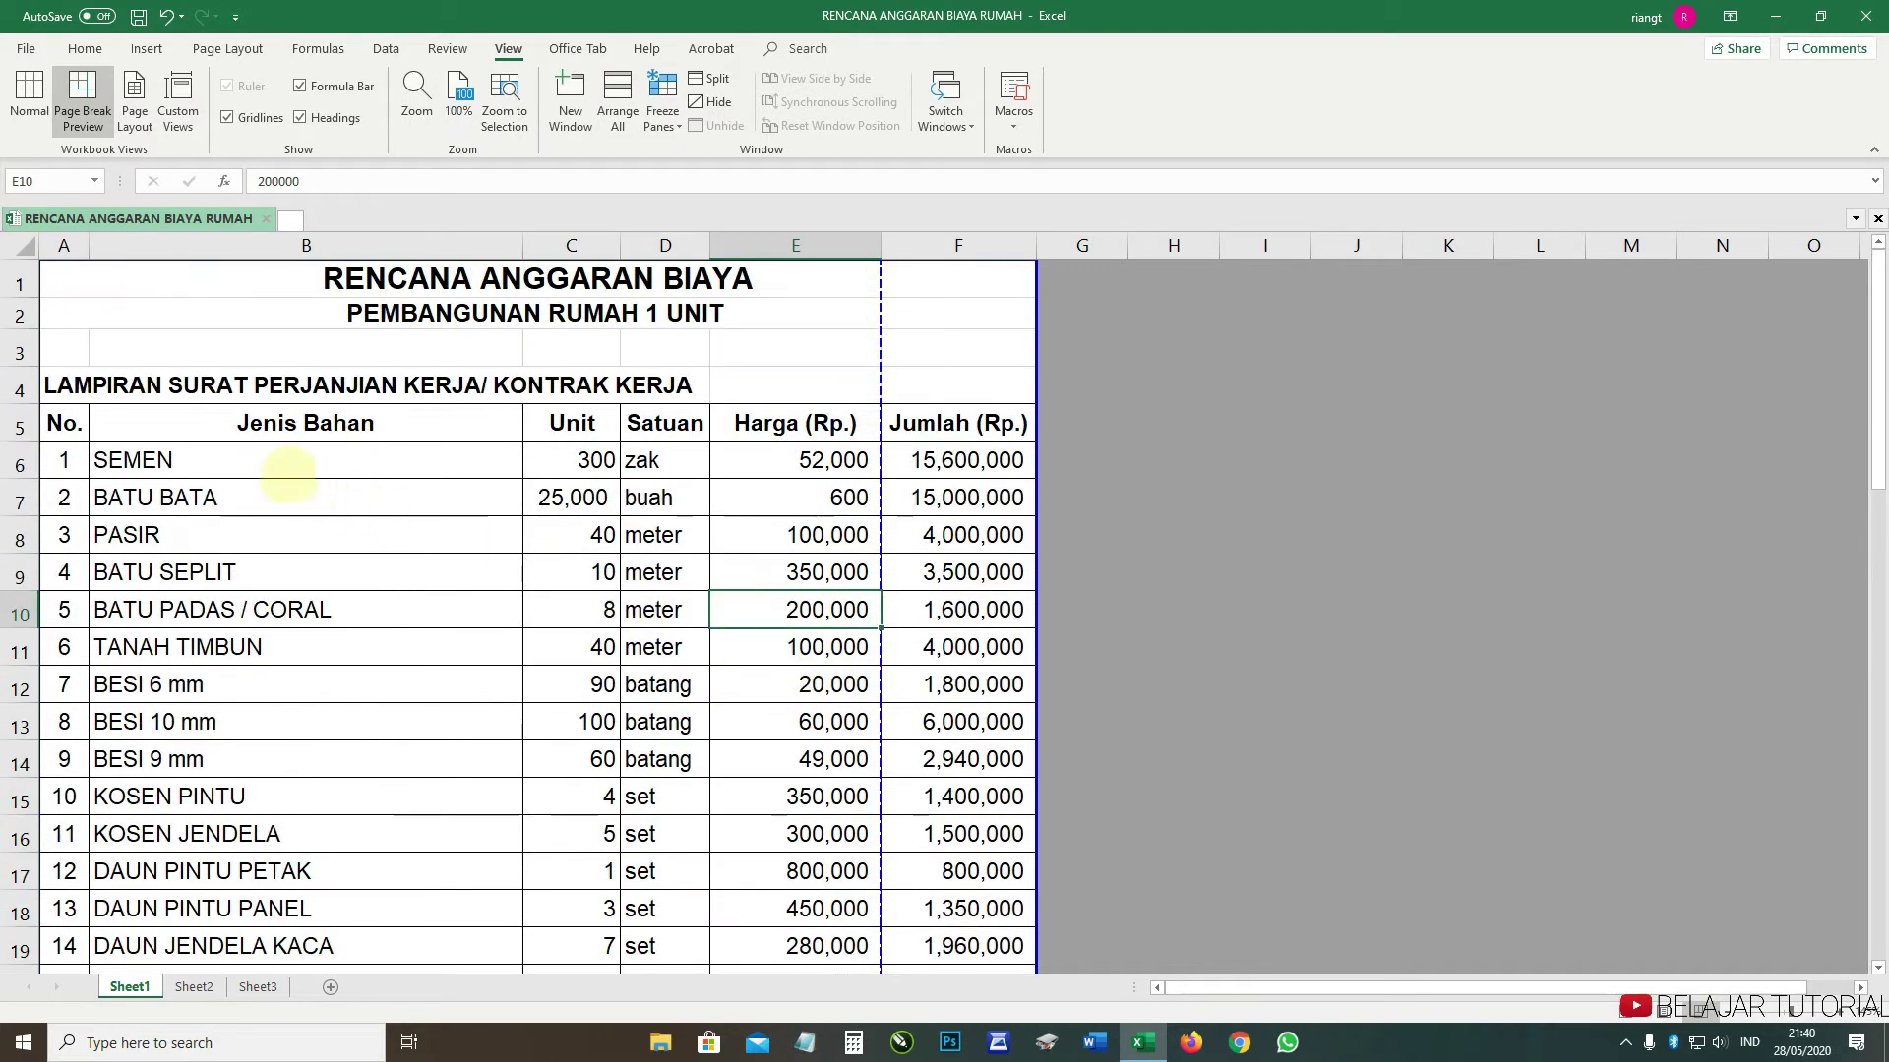
drag(89, 388, 826, 722)
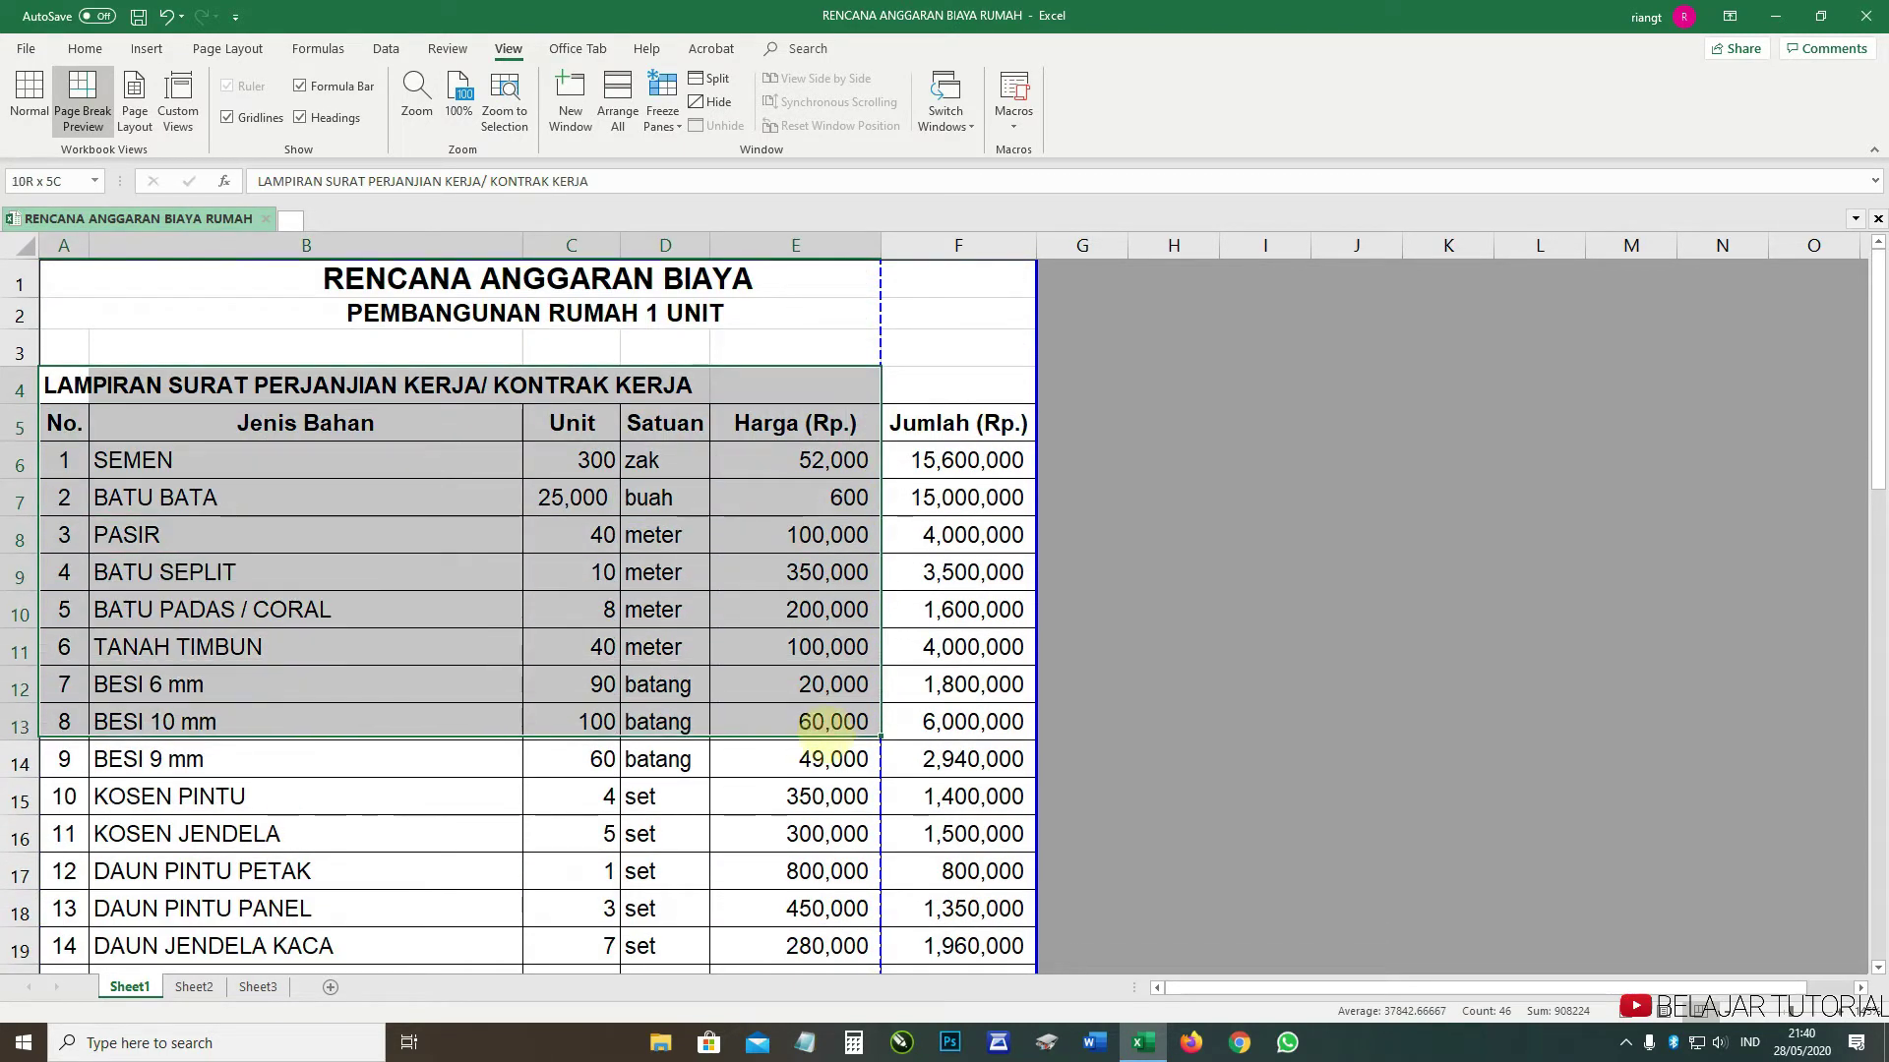
scroll(829, 600, down, 7)
scroll(831, 630, up, 7)
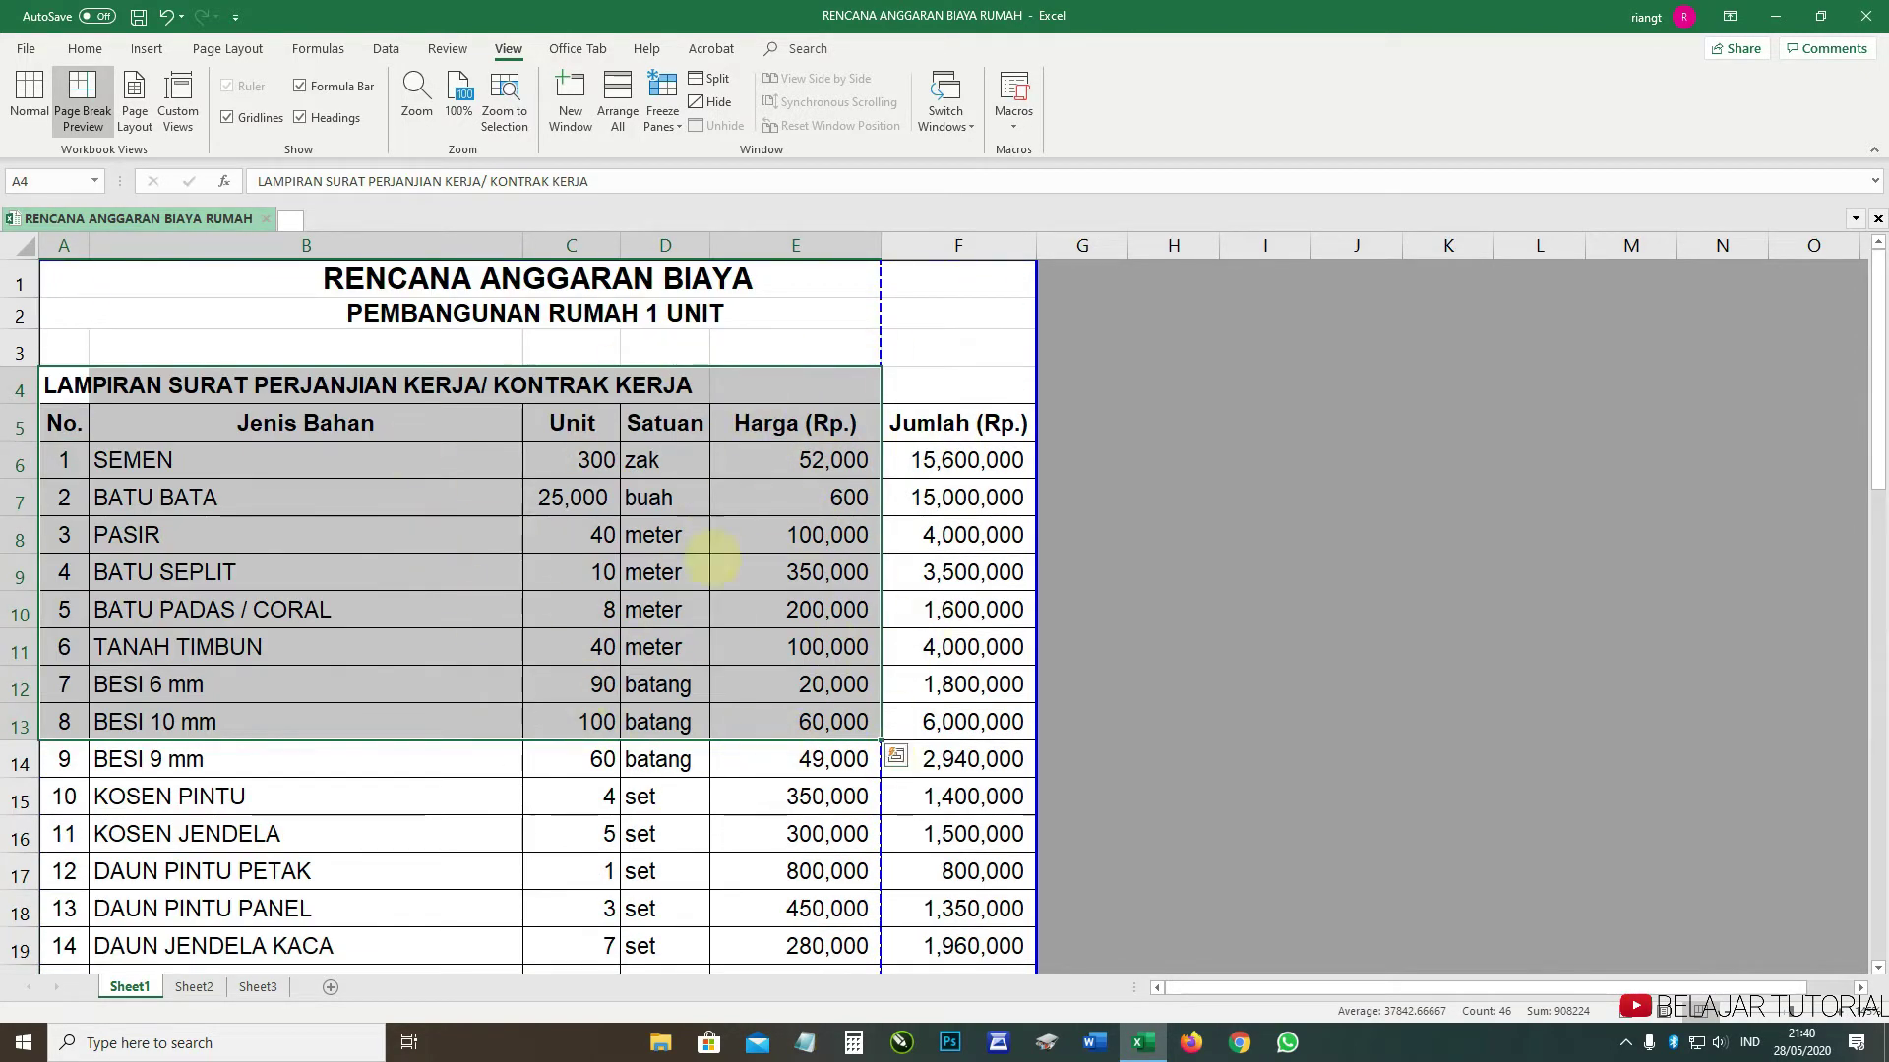
- Check the page number labels on each part of the table, including those in the Jumlah (Rp.) column
click(956, 645)
scroll(295, 485, down, 3)
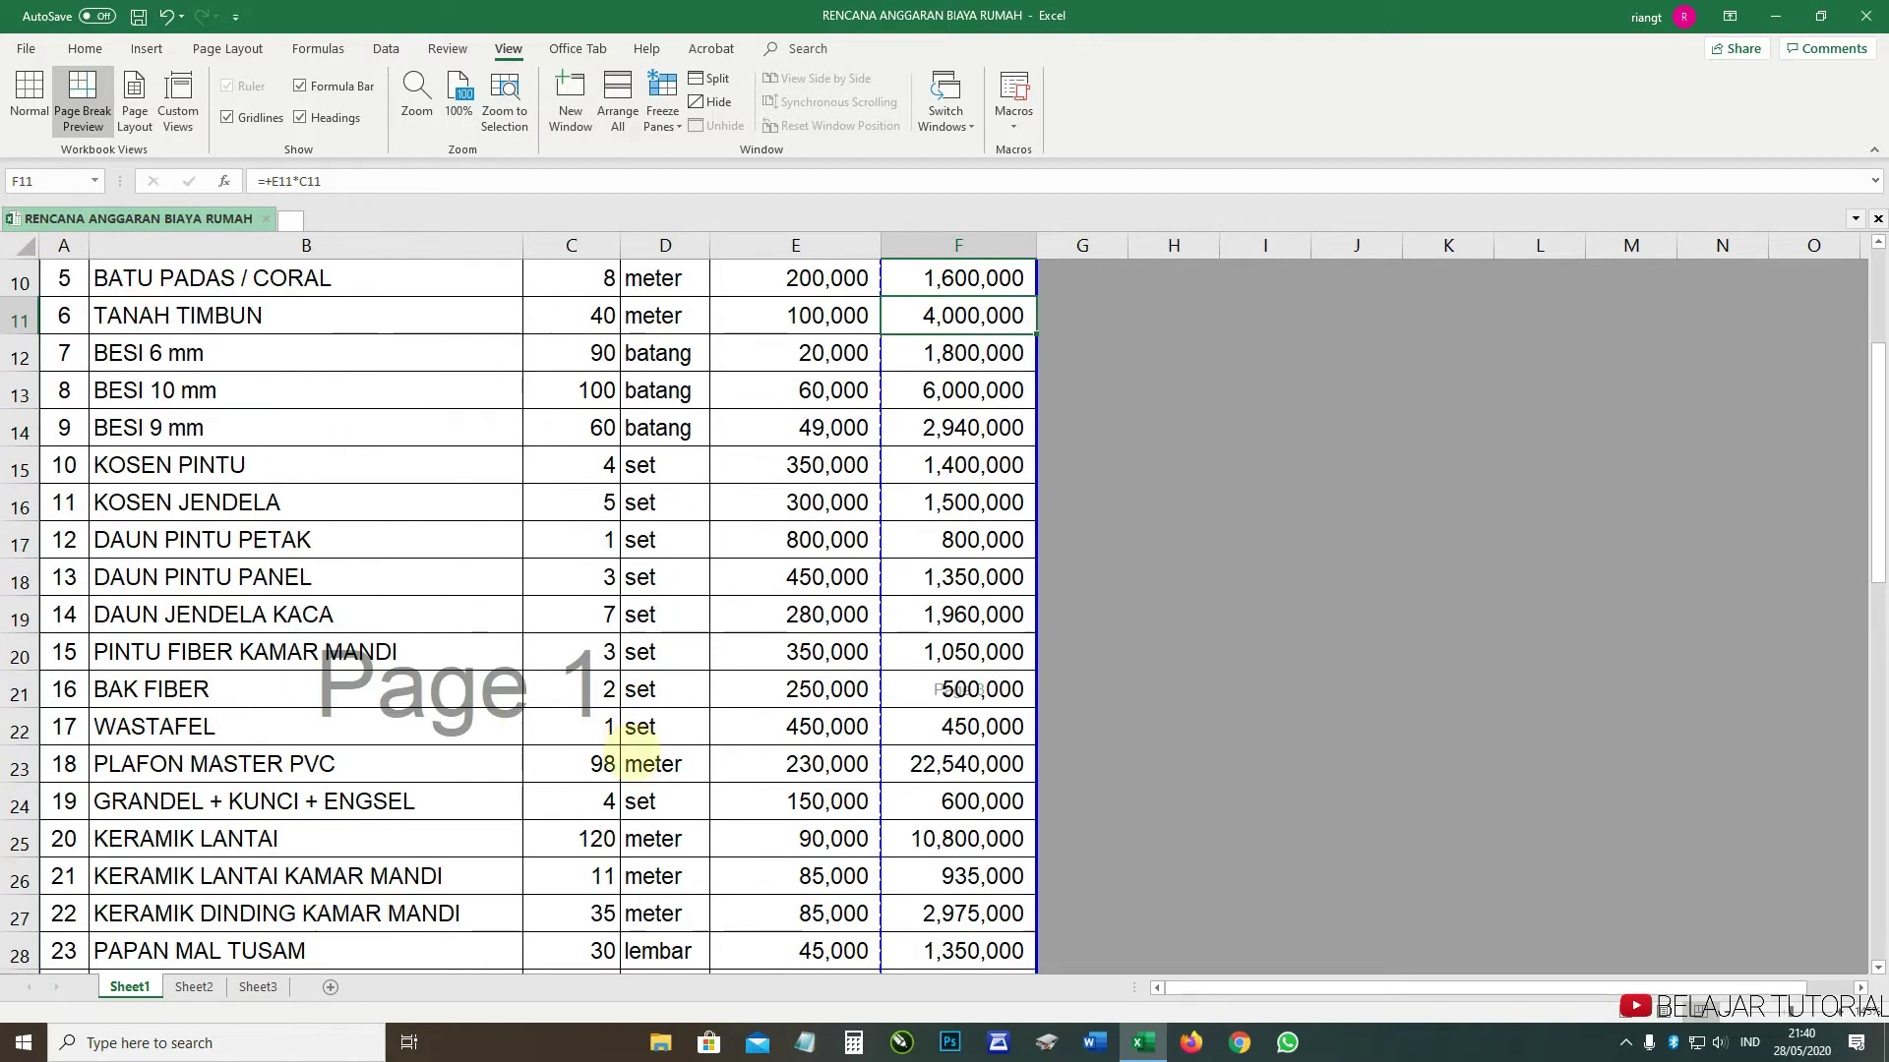
drag(448, 651, 568, 706)
scroll(759, 763, down, 9)
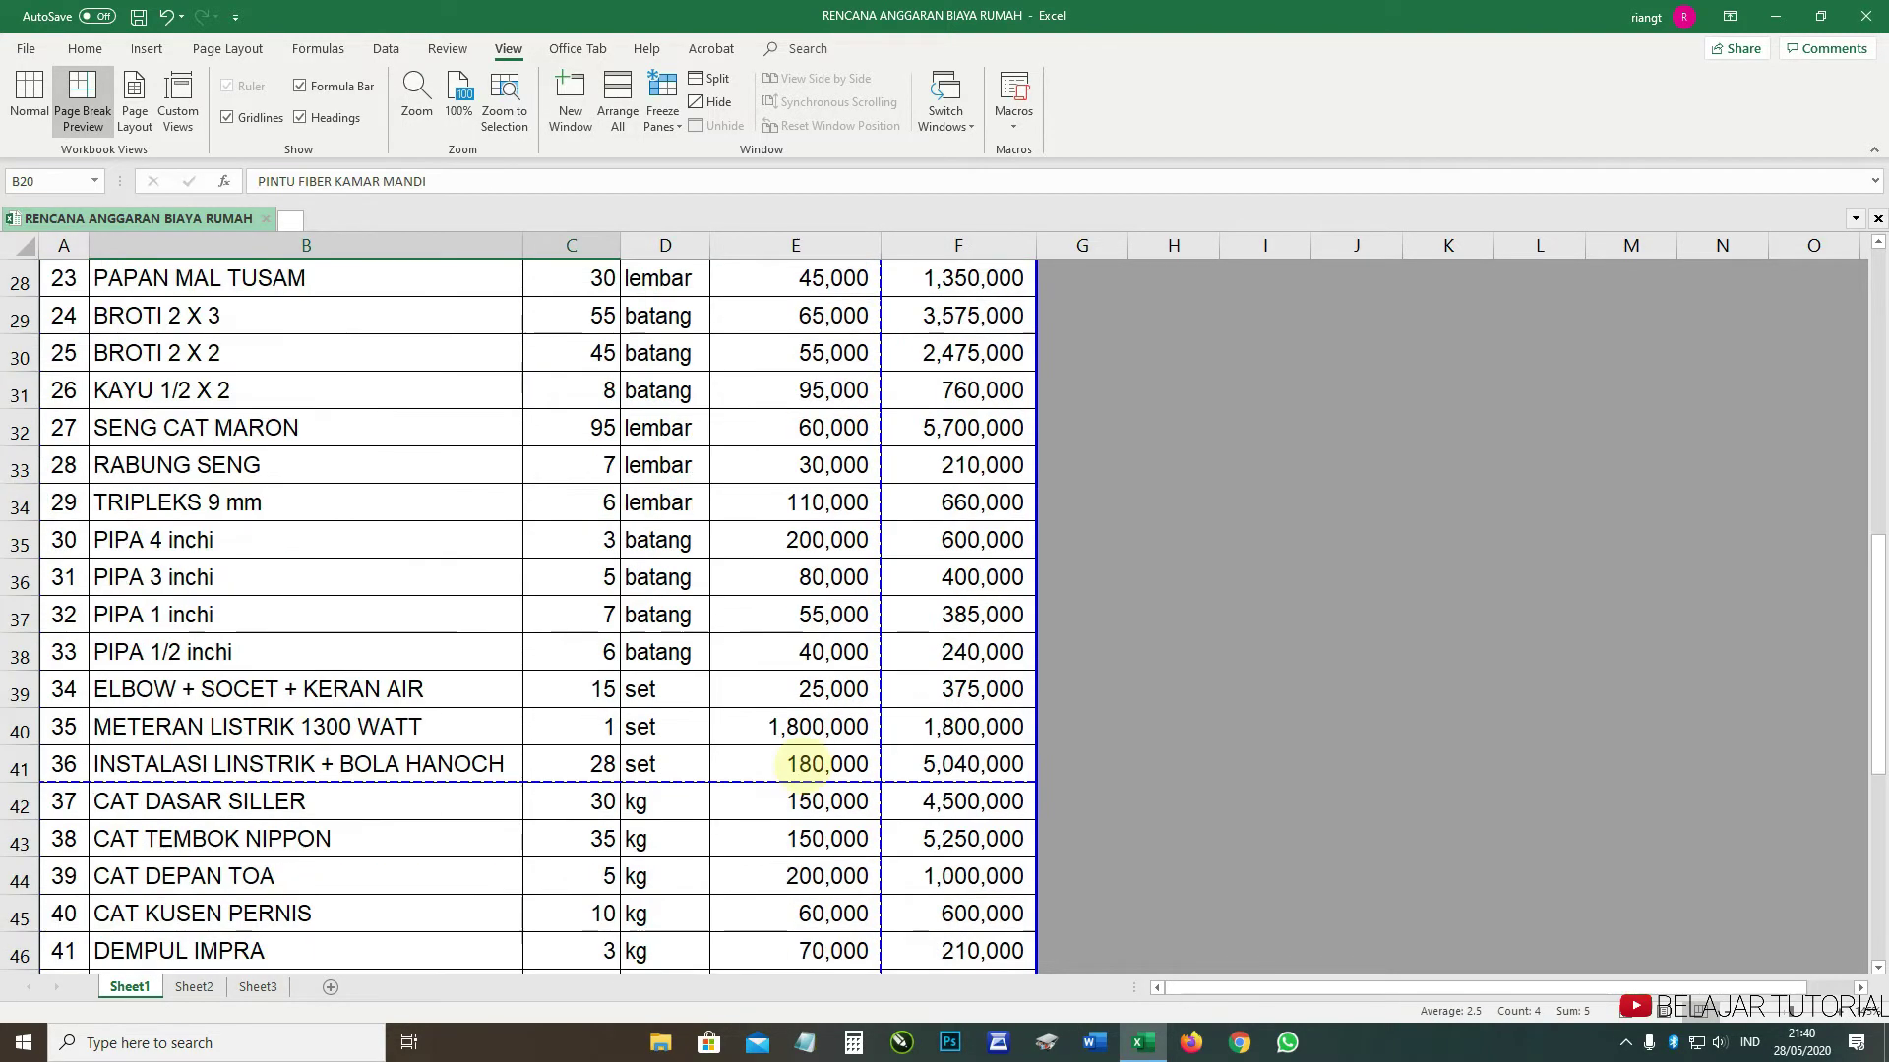
click(506, 531)
scroll(657, 633, up, 3)
scroll(657, 633, up, 5)
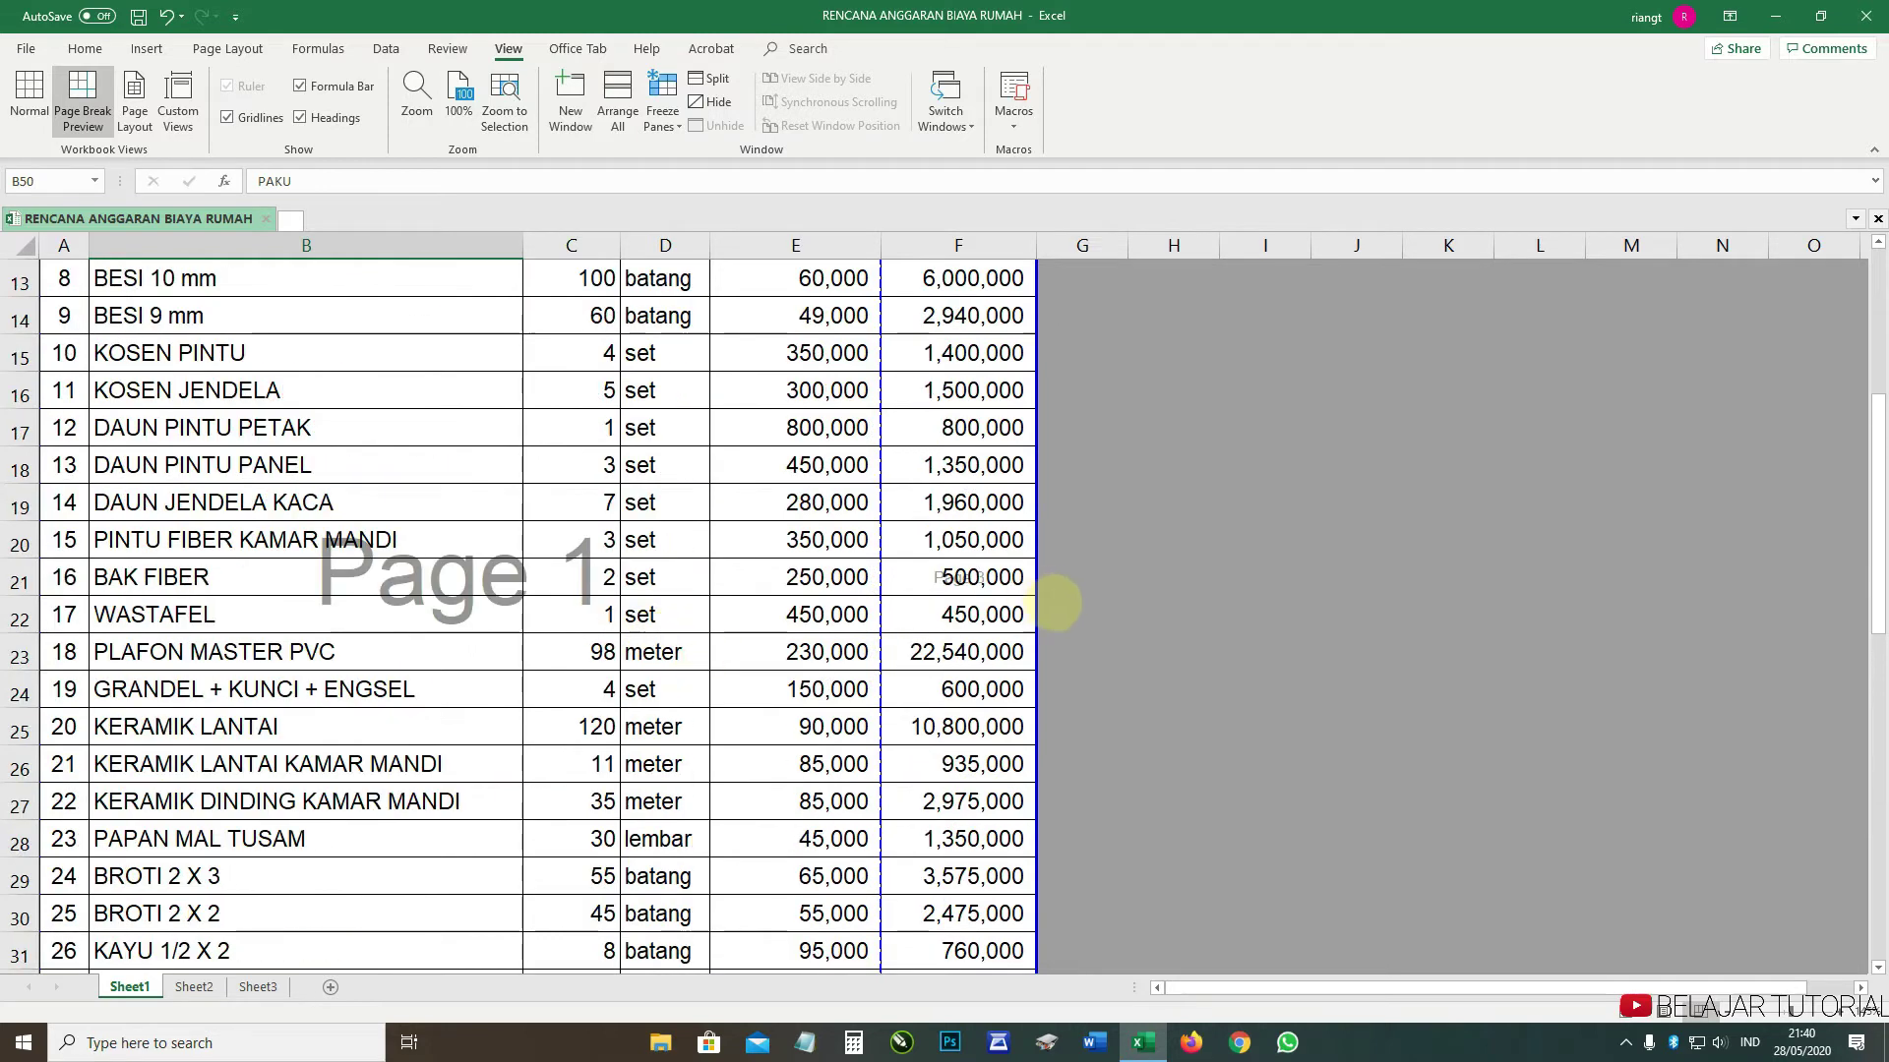
click(969, 580)
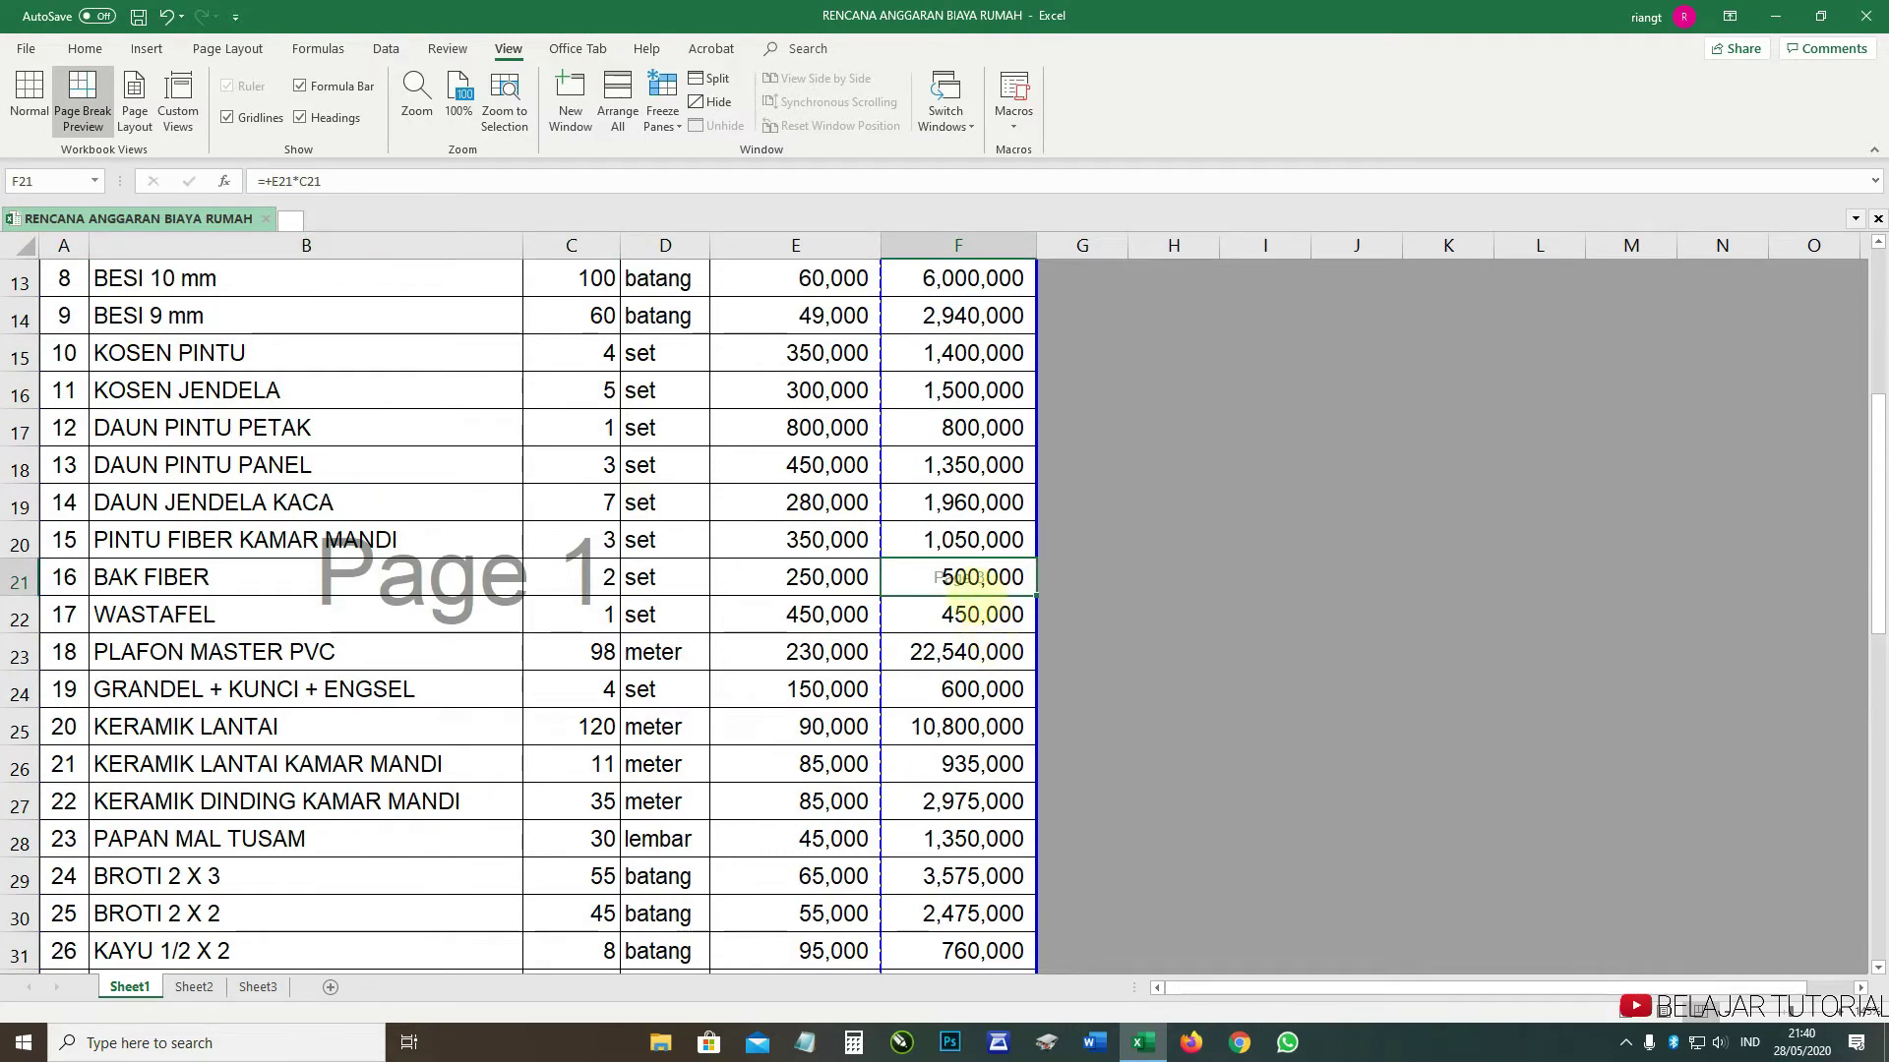
scroll(982, 728, down, 11)
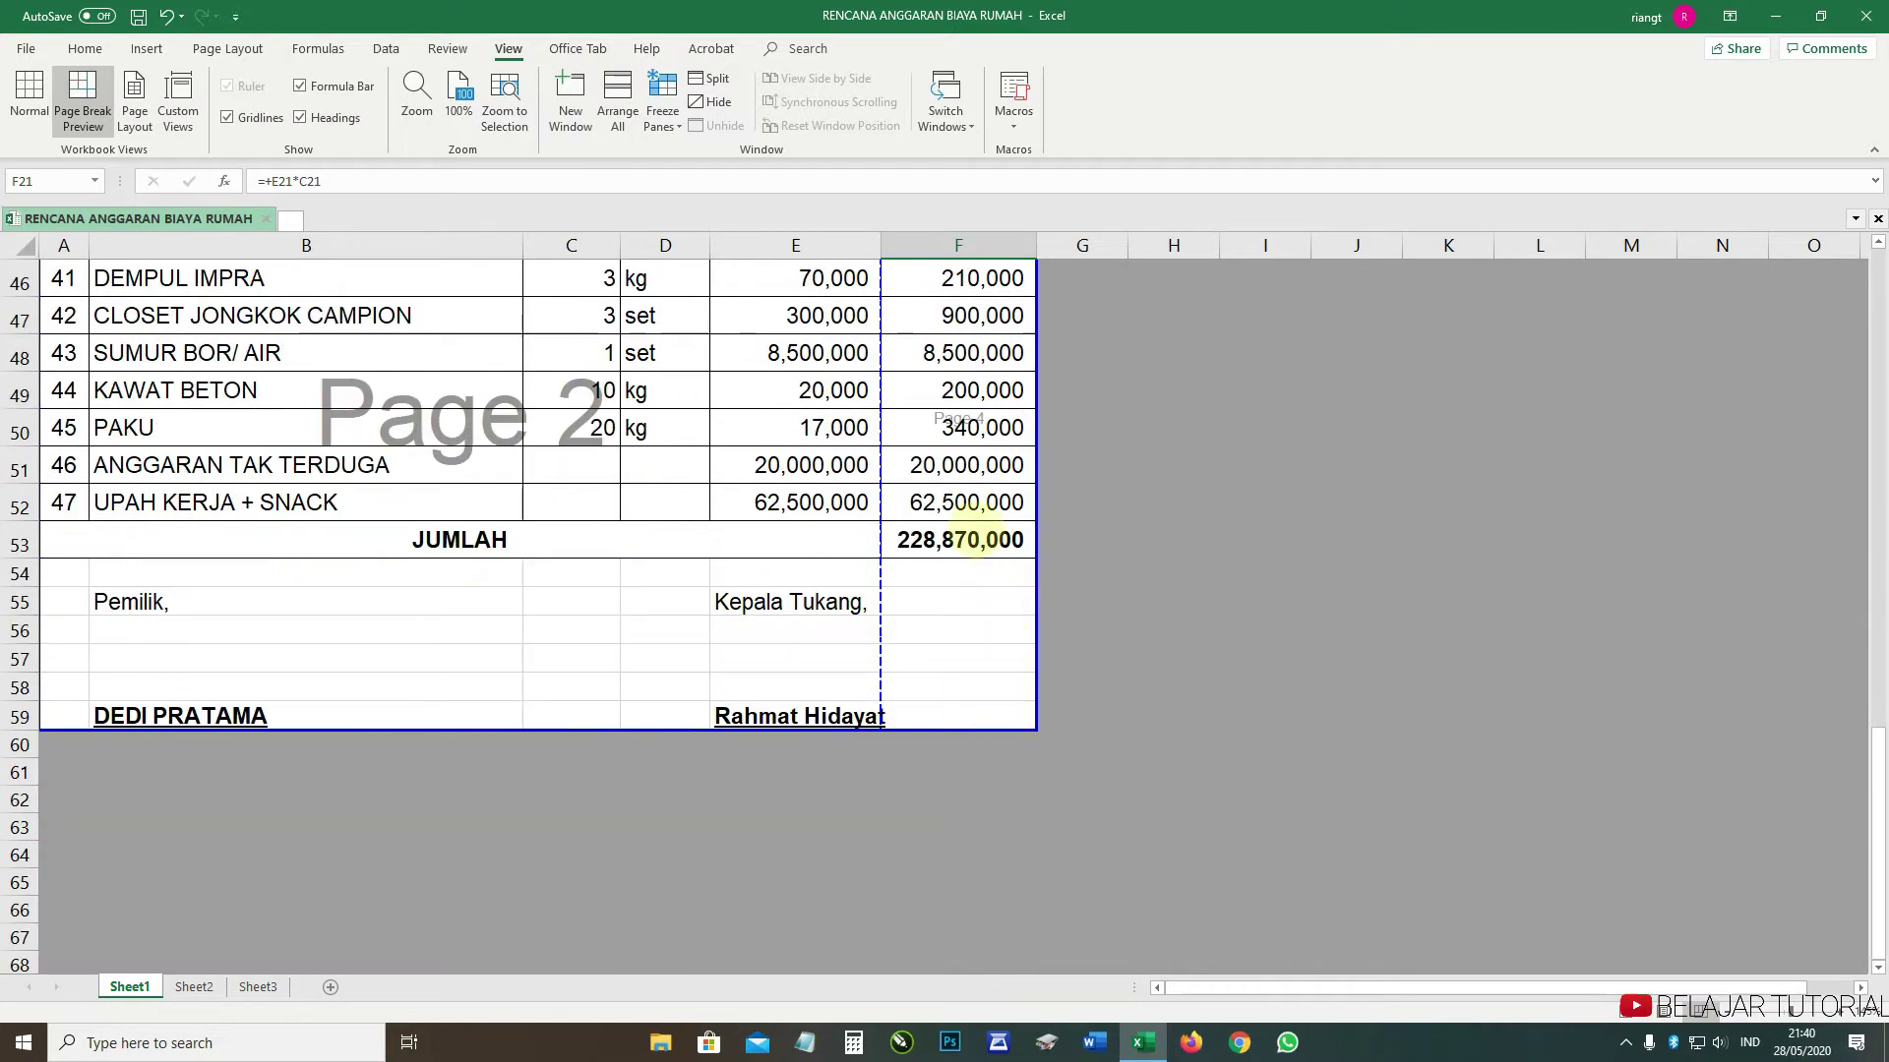
click(959, 423)
scroll(966, 624, up, 13)
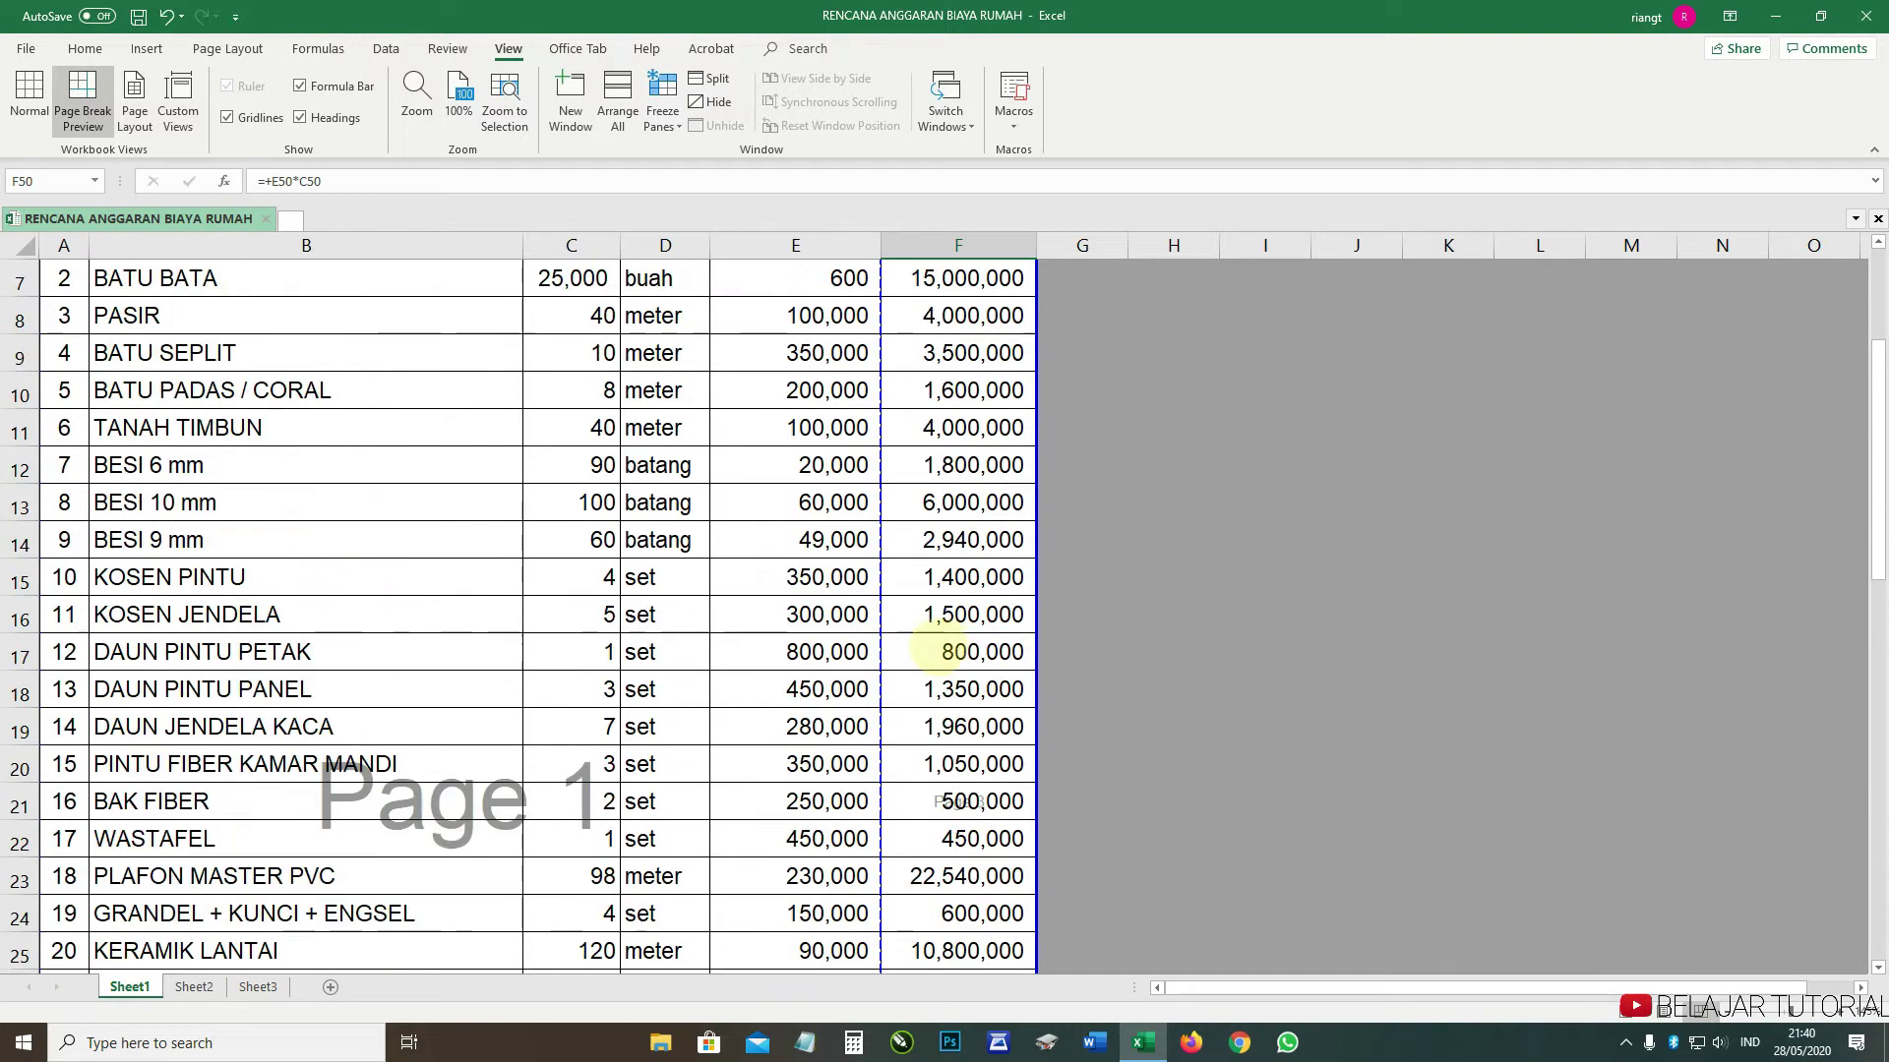
scroll(584, 587, up, 2)
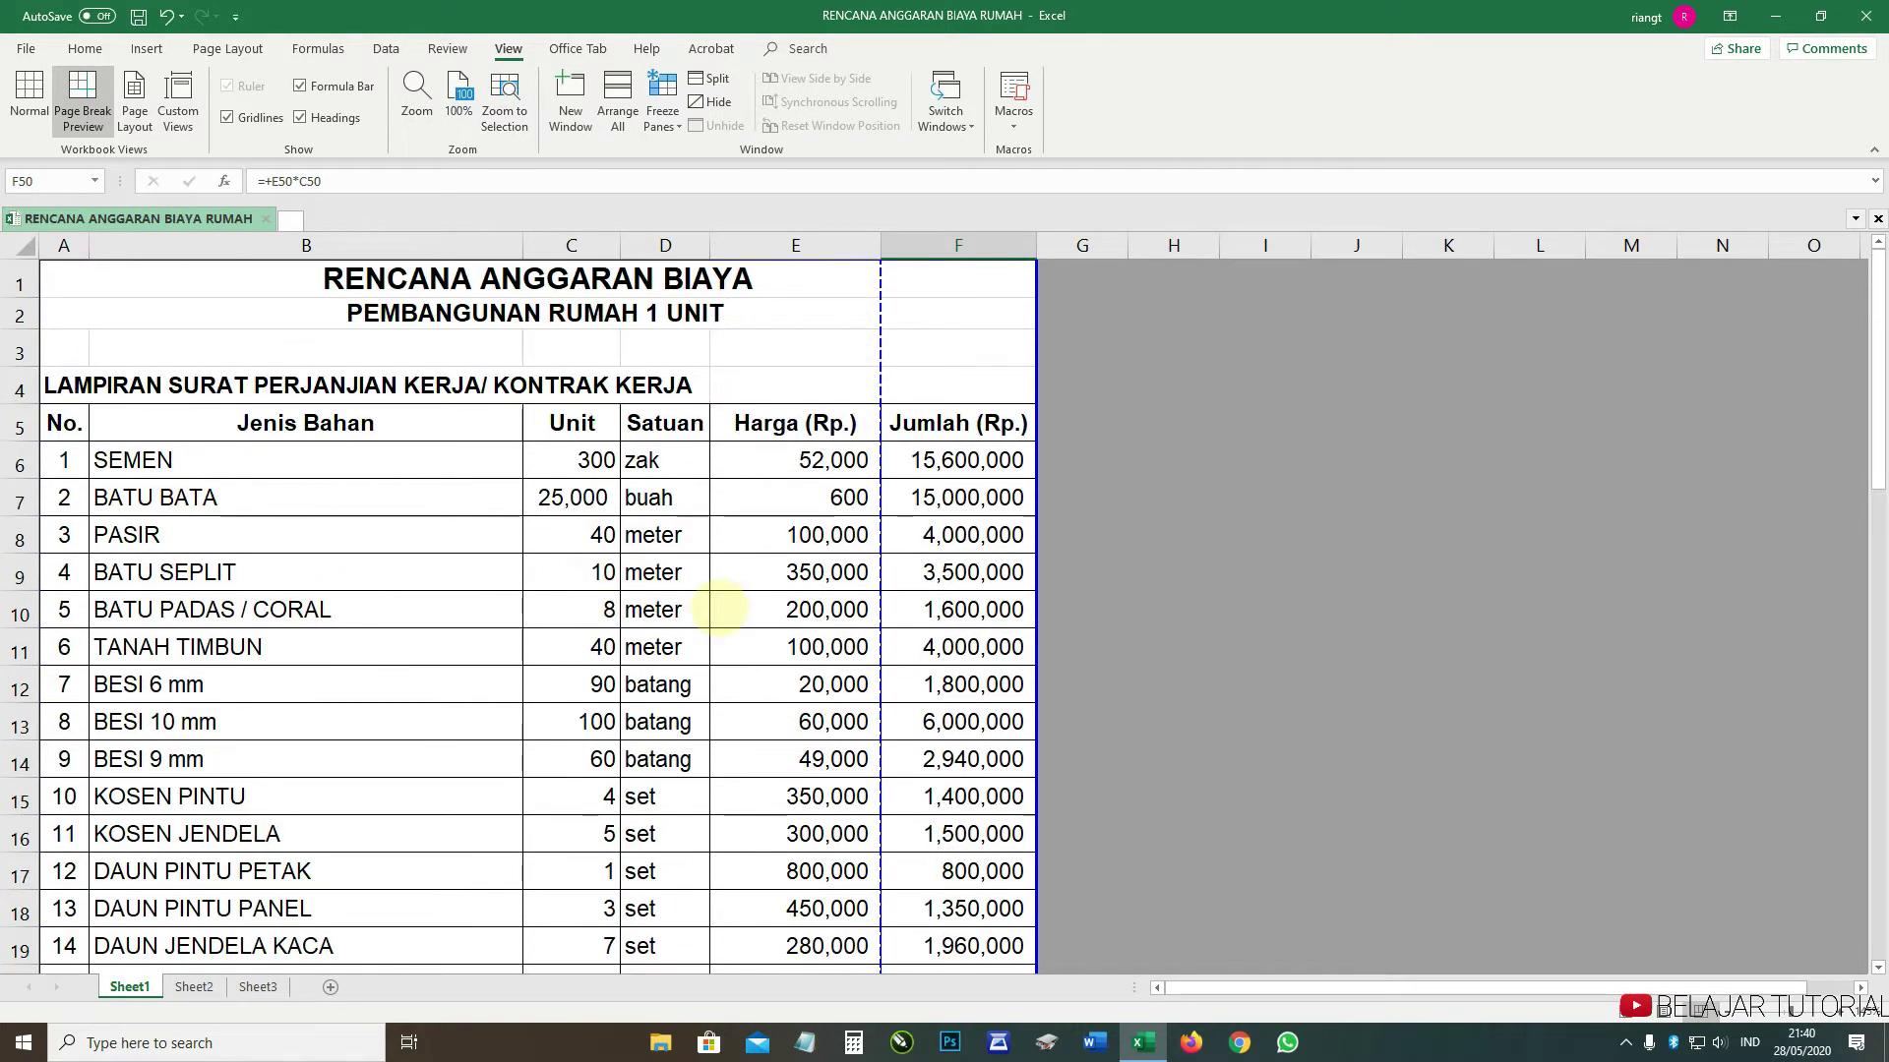
scroll(719, 609, down, 4)
scroll(738, 654, up, 4)
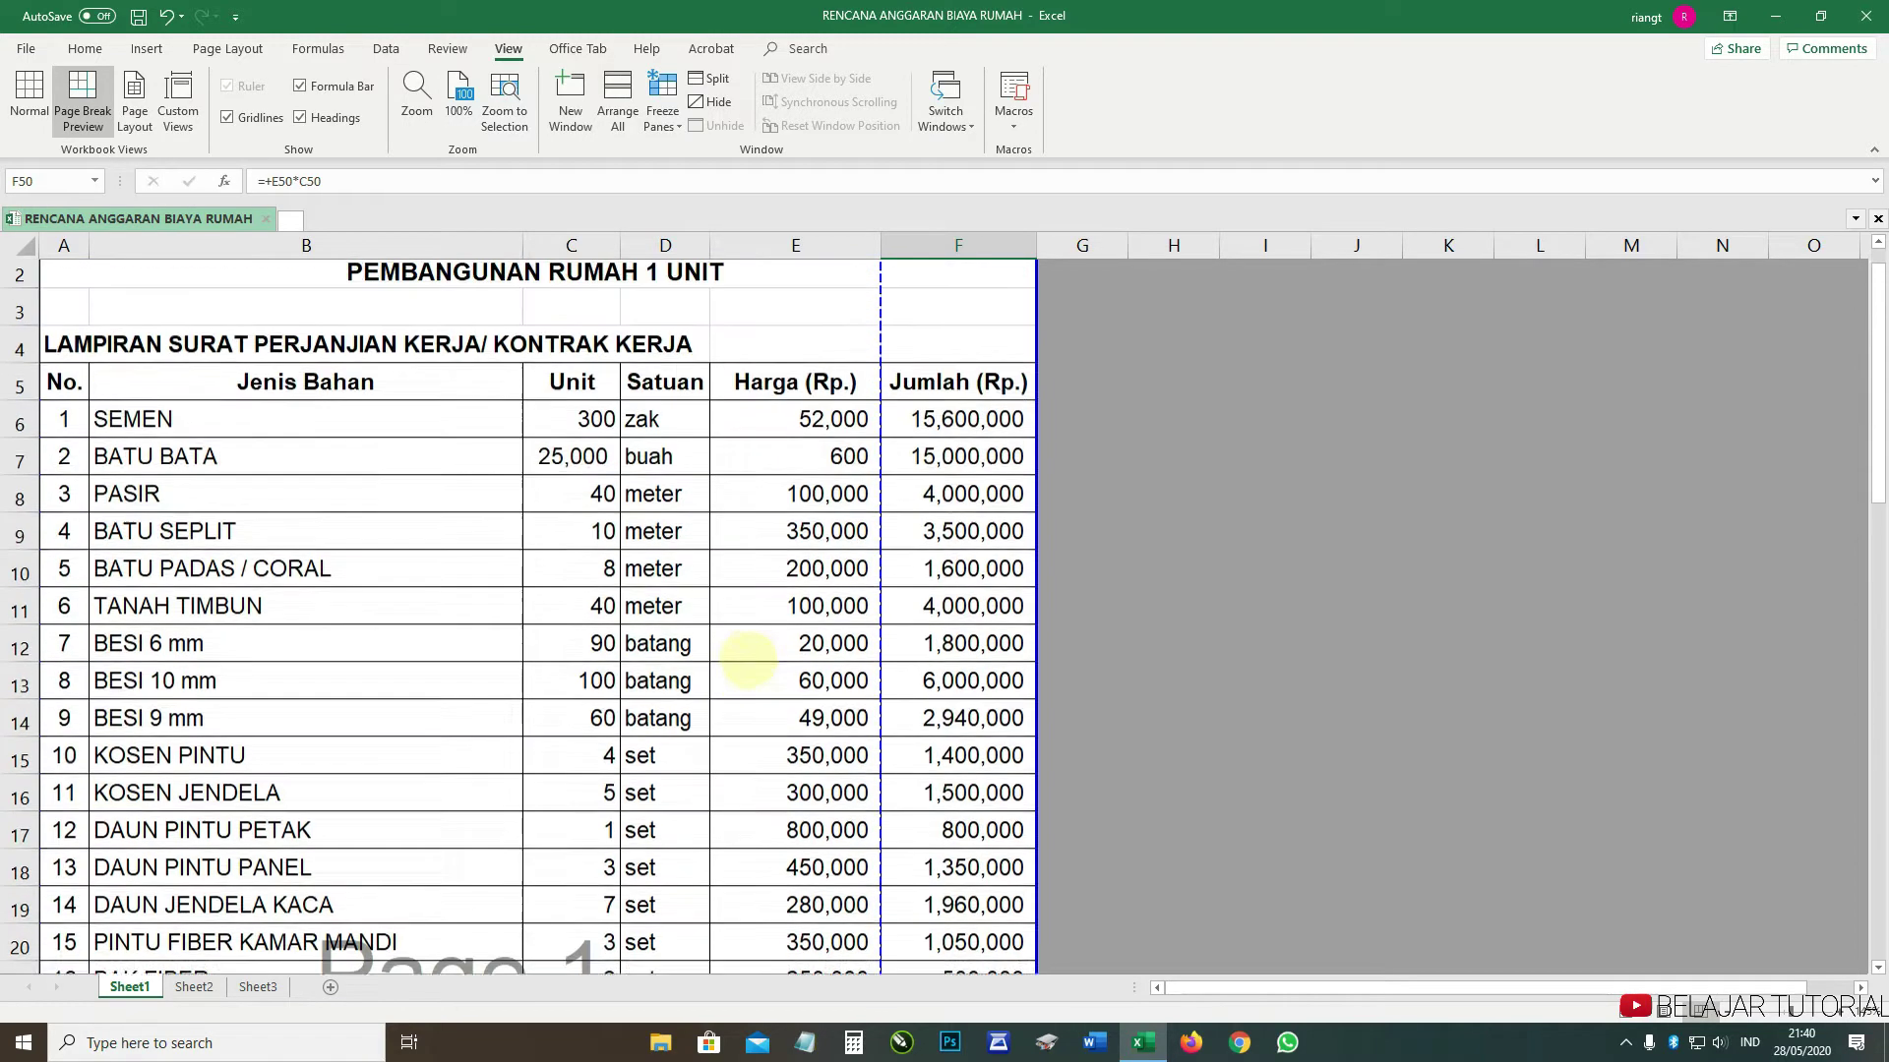
scroll(747, 659, up, 1)
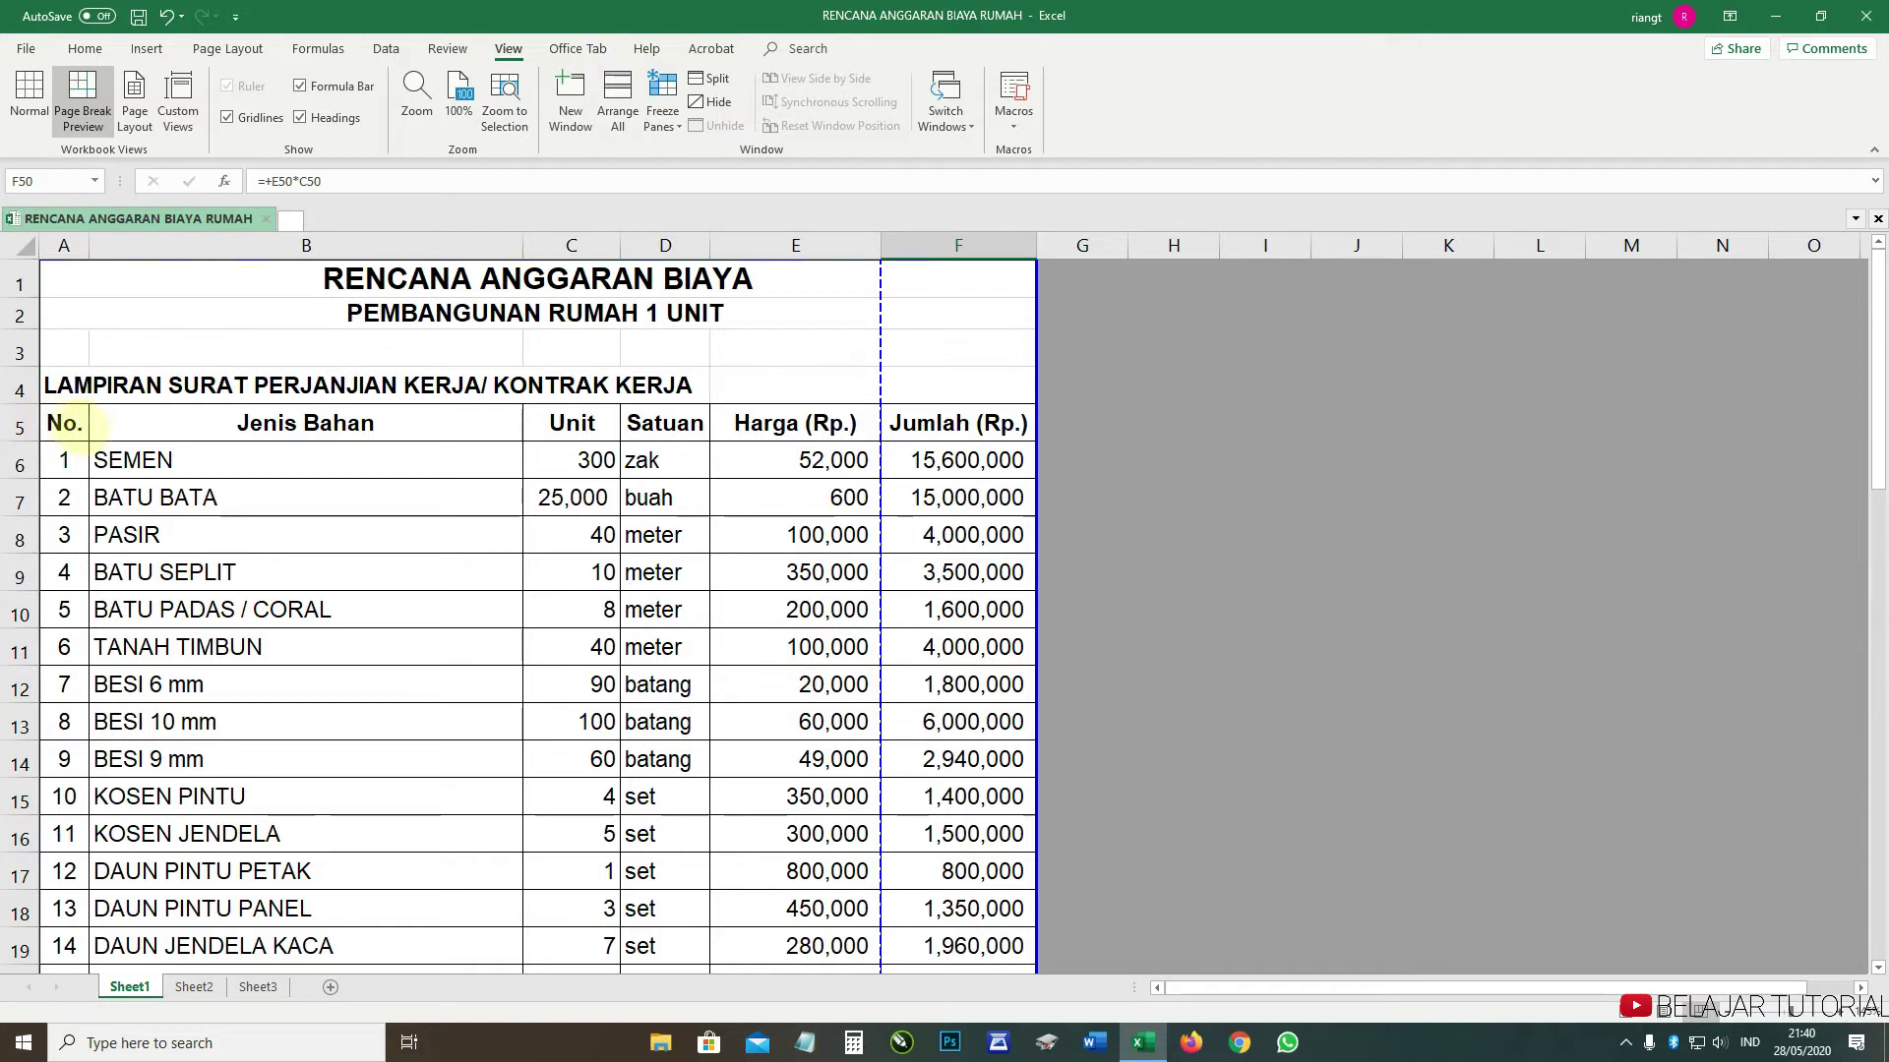
- Select the table from the No. header across to the Jumlah (Rp.) column to examine its extent relative to the vertical page break
drag(49, 428, 960, 795)
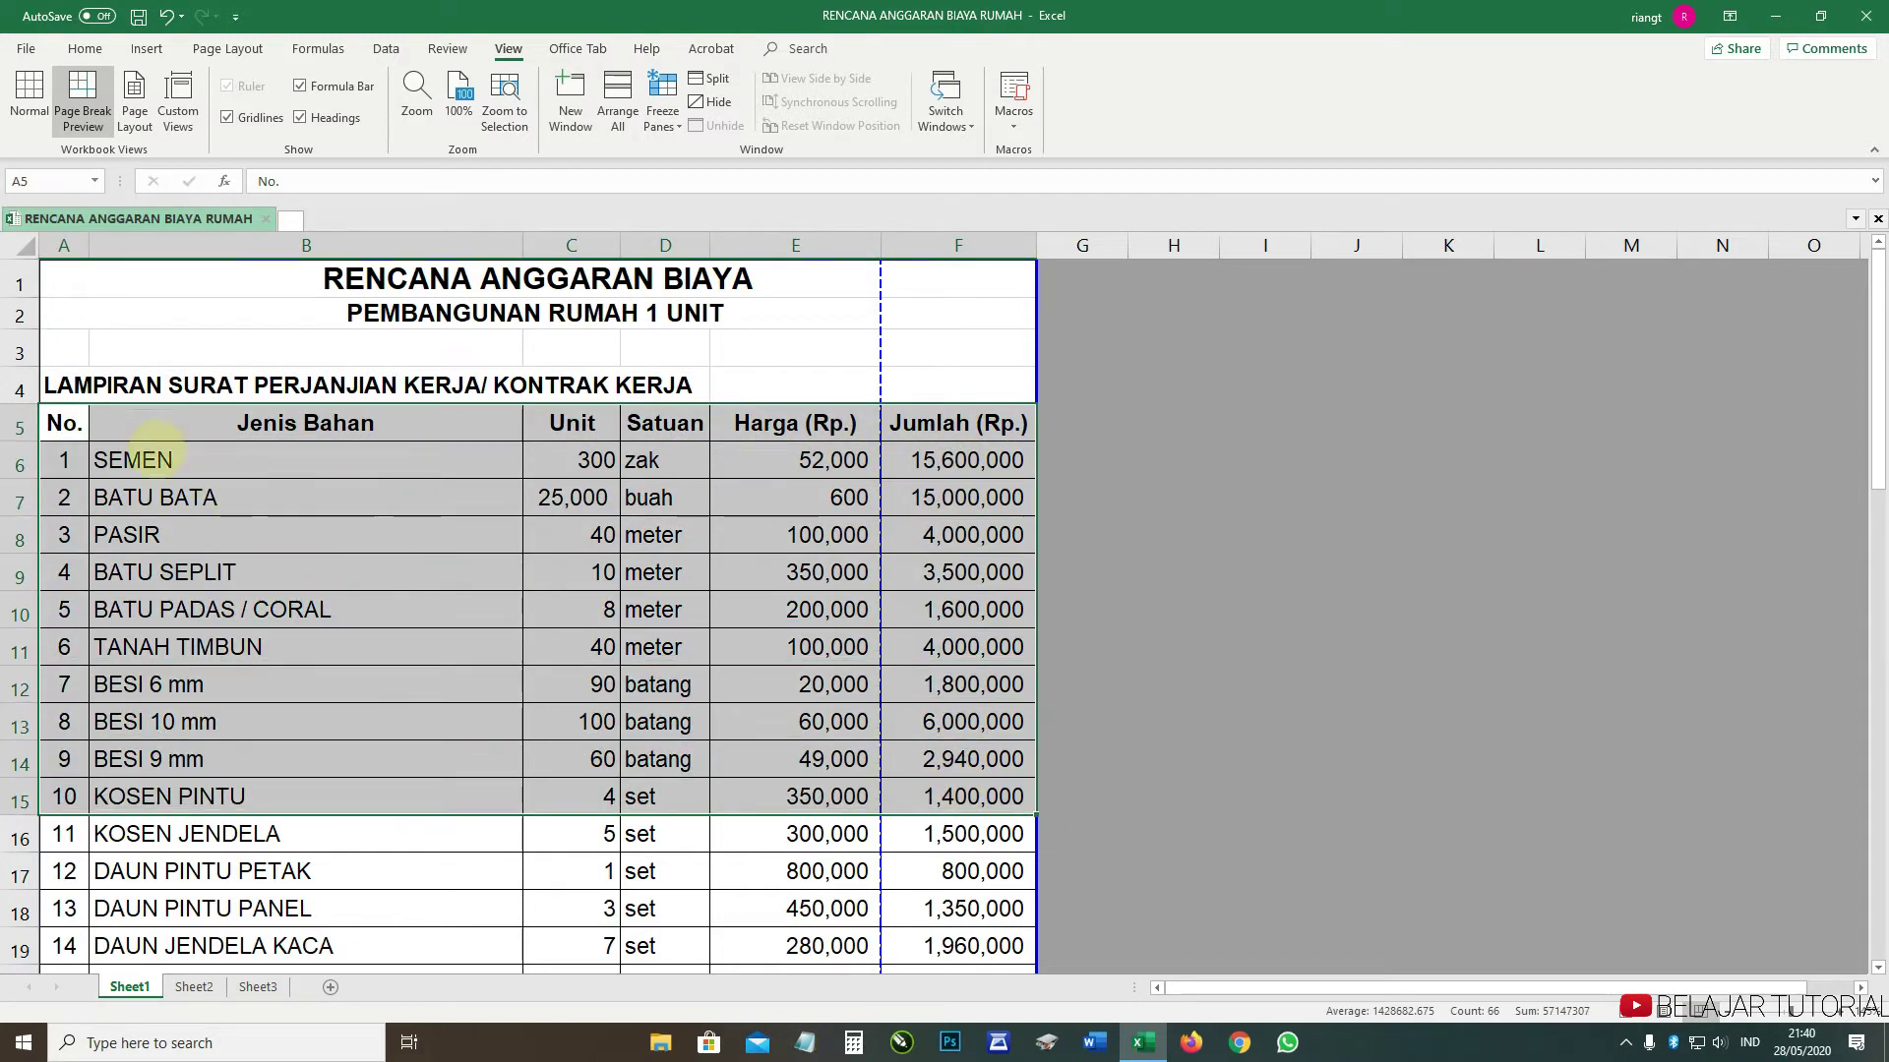
click(57, 428)
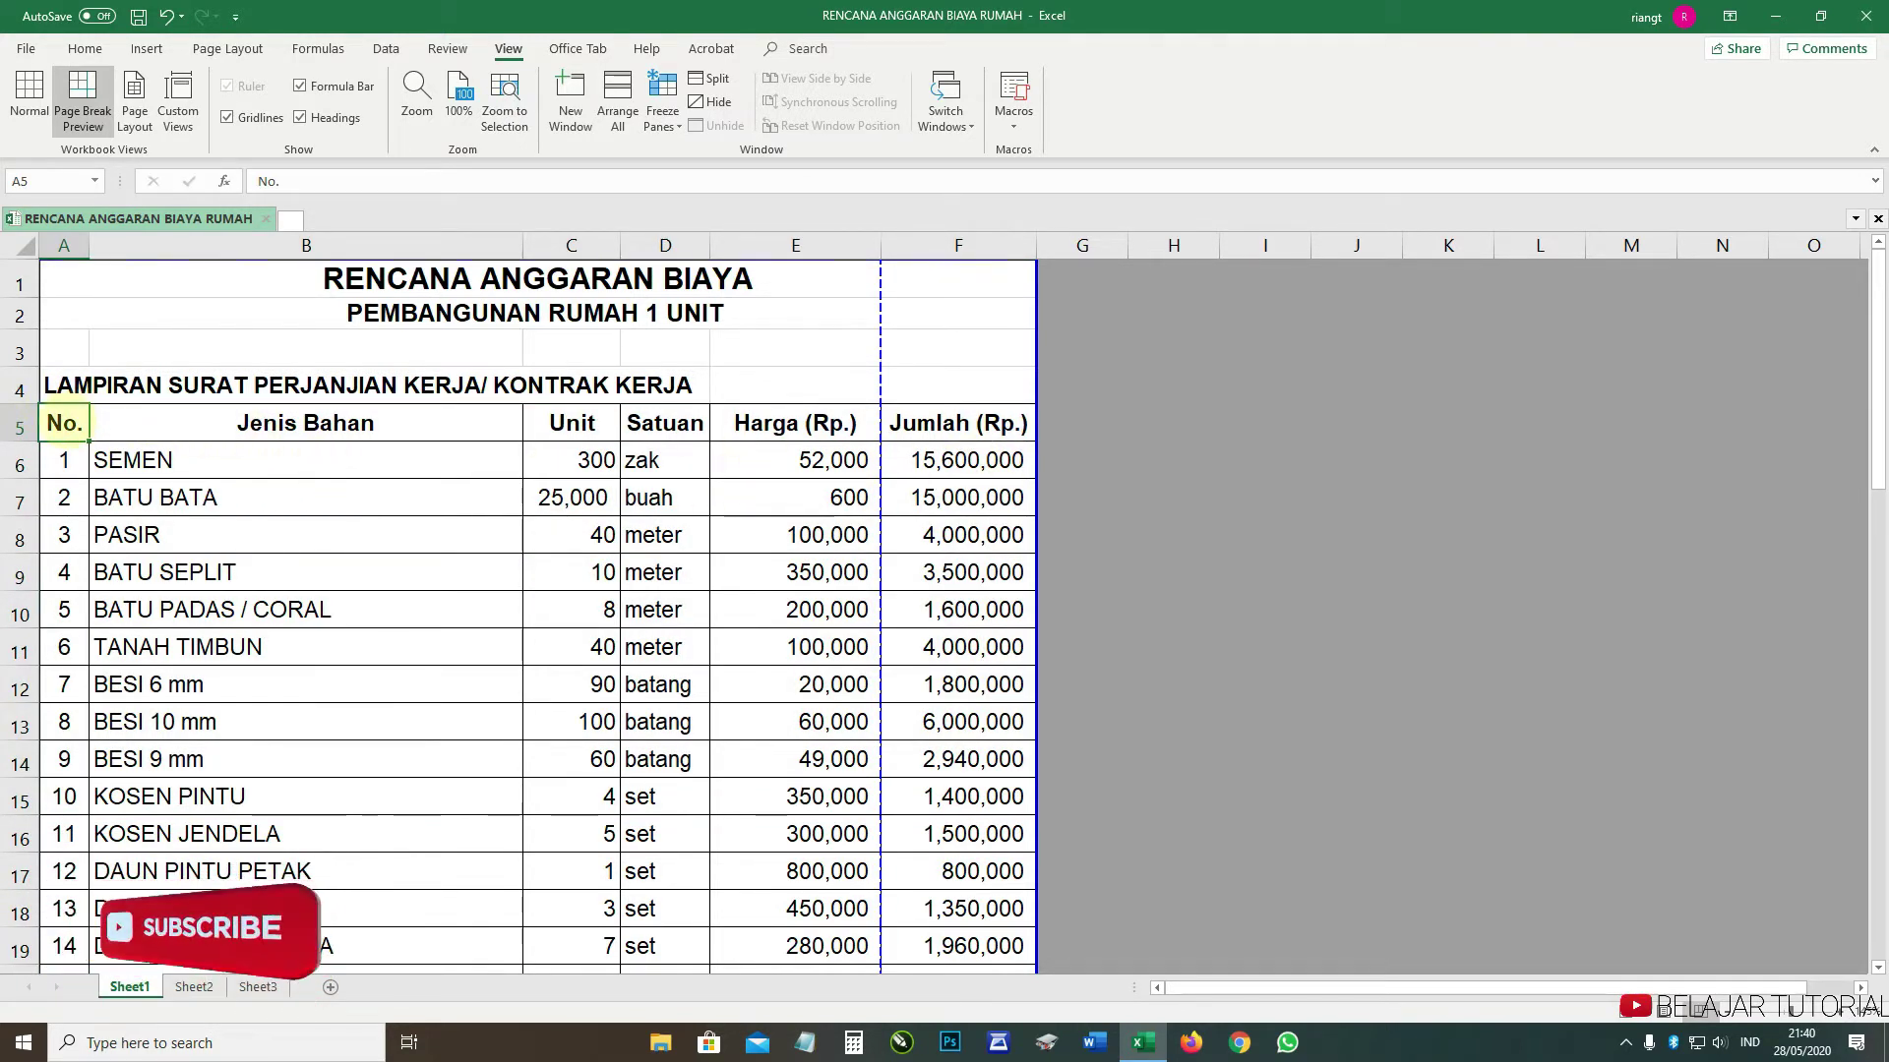
drag(64, 423, 977, 750)
click(915, 758)
scroll(835, 742, down, 5)
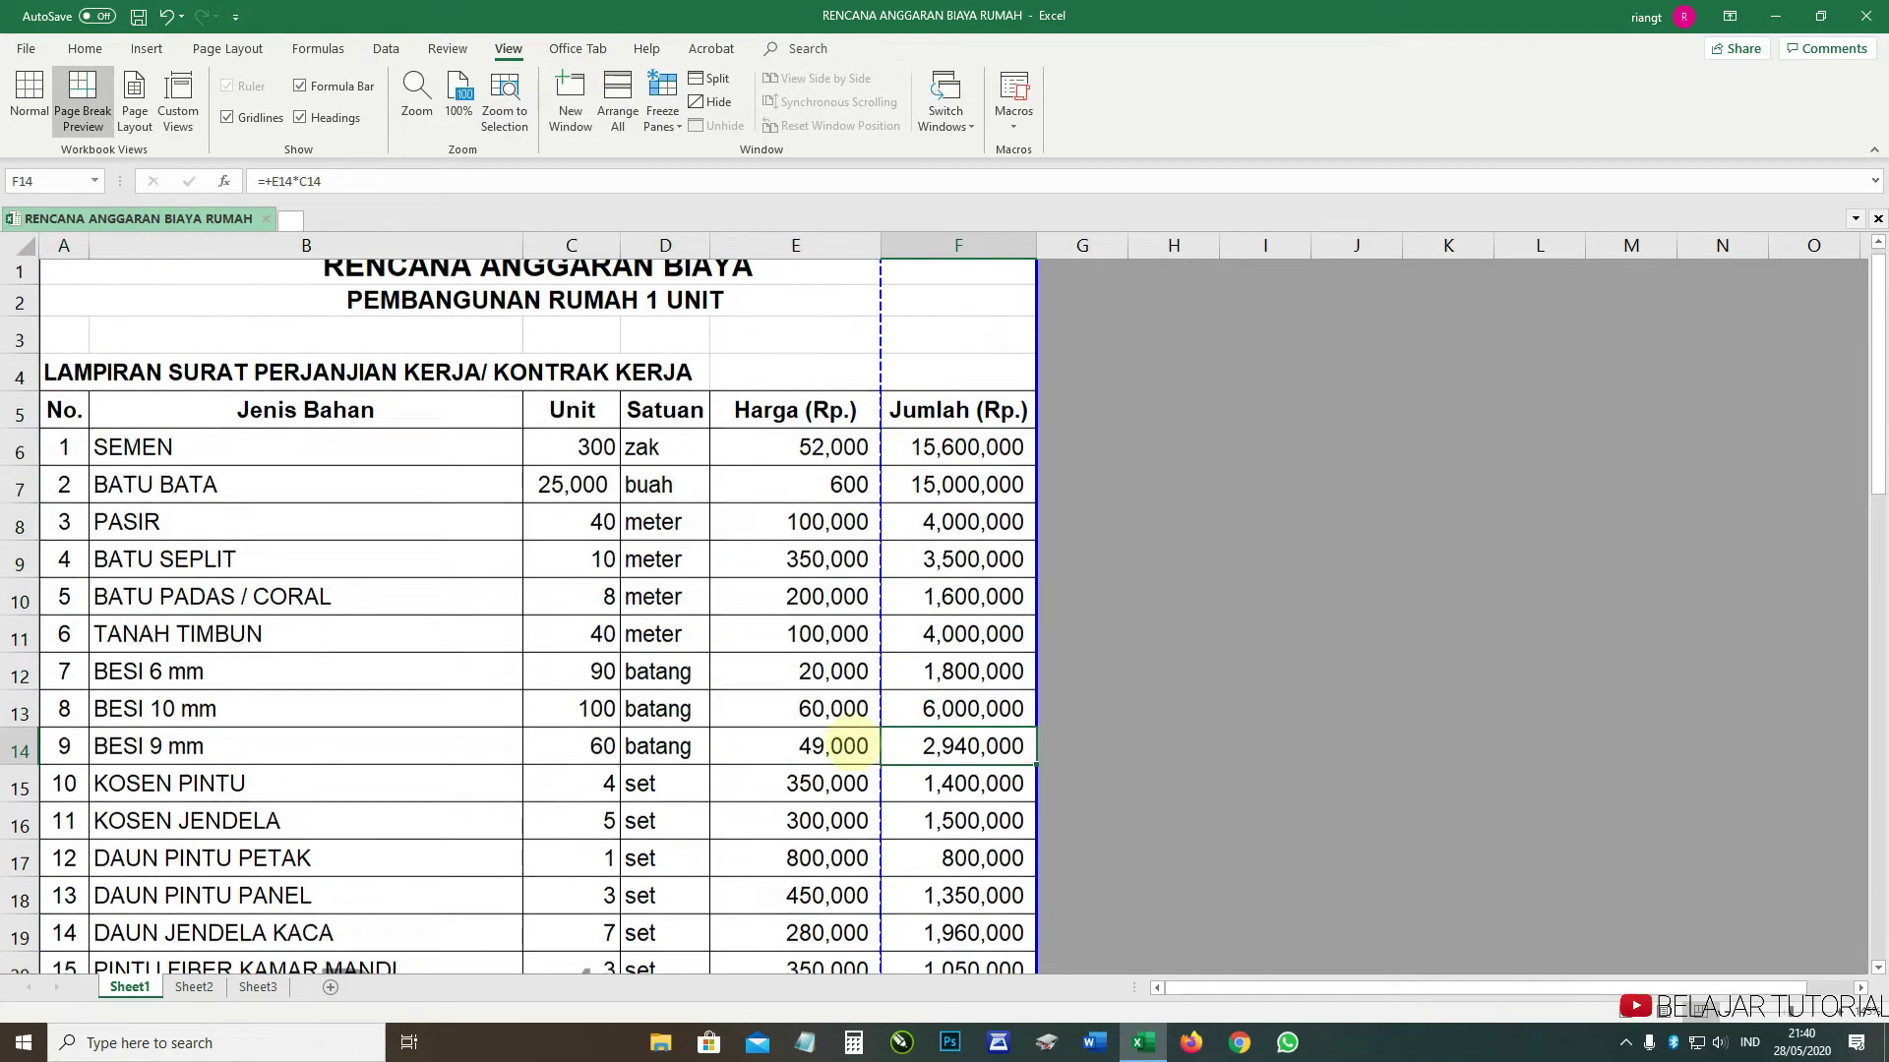
click(977, 468)
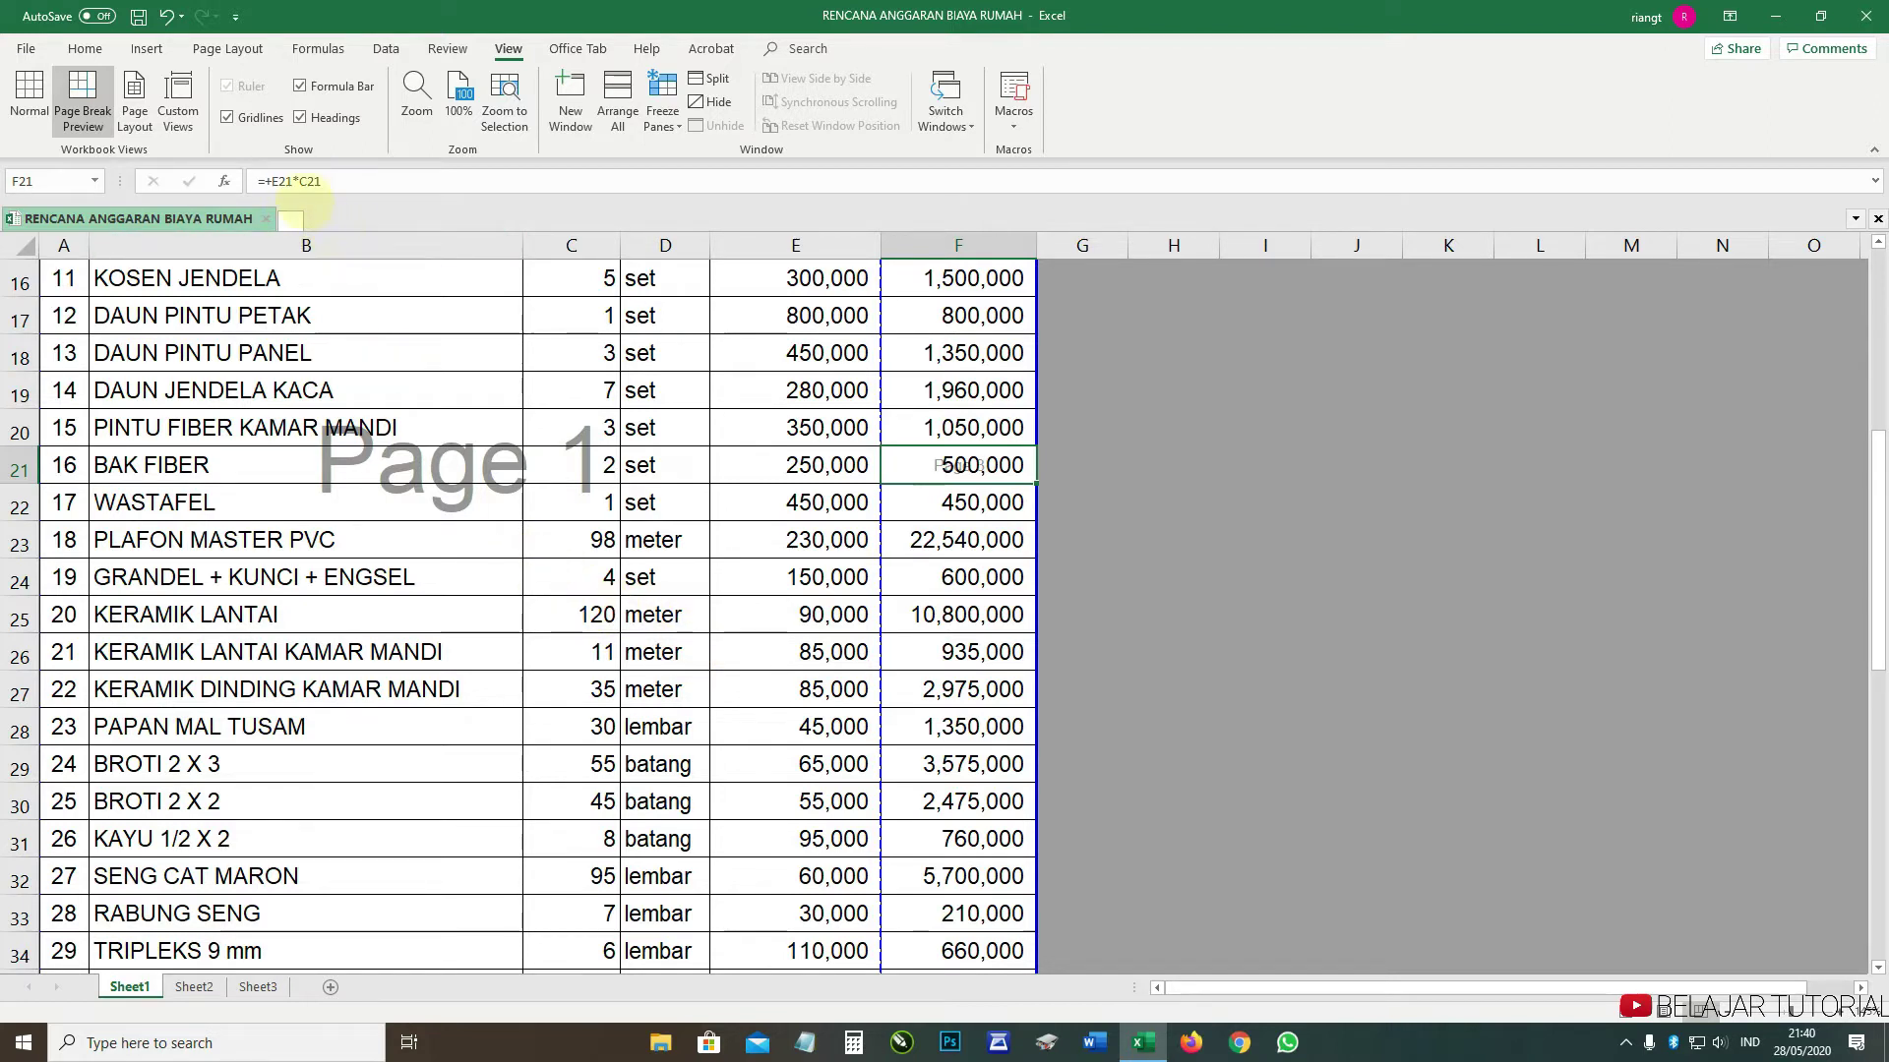
- Open the Page Setup dialog and review the available paper sizes, including Letter, 8.5 x 13 in, Legal and A3
click(227, 48)
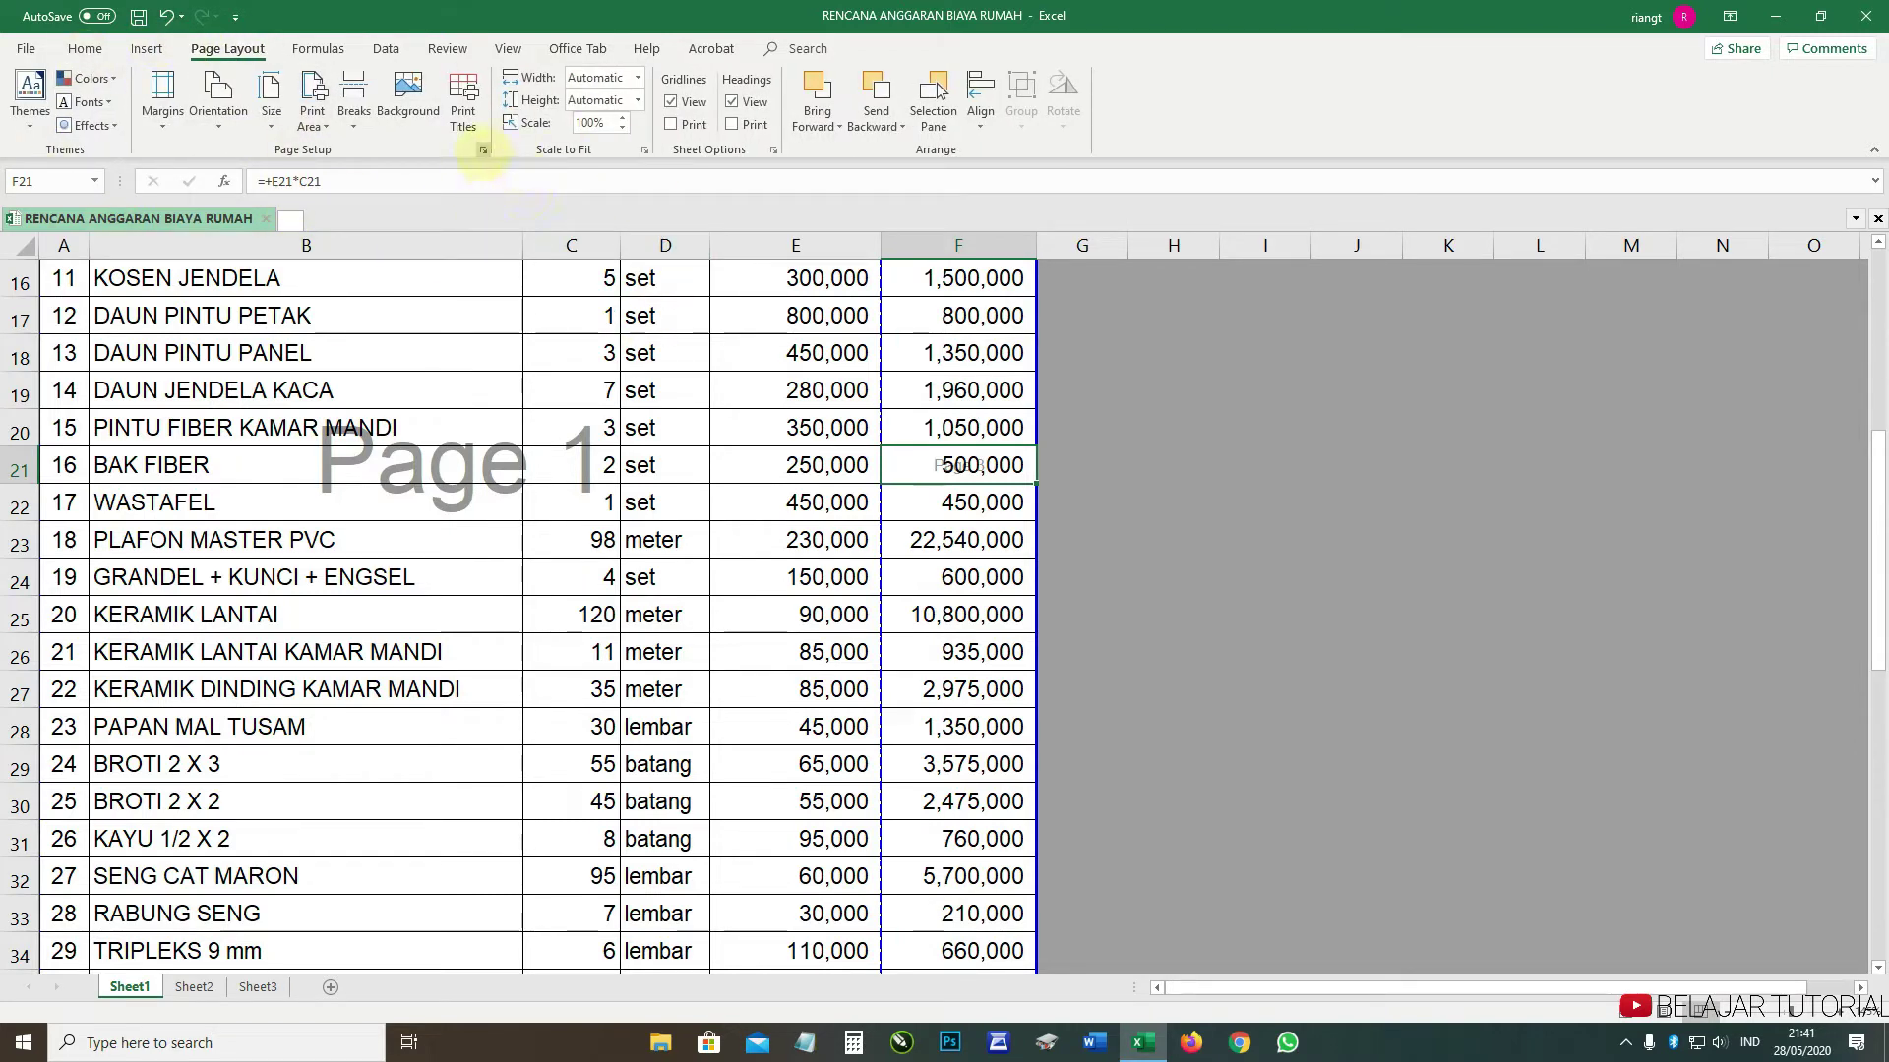
click(483, 150)
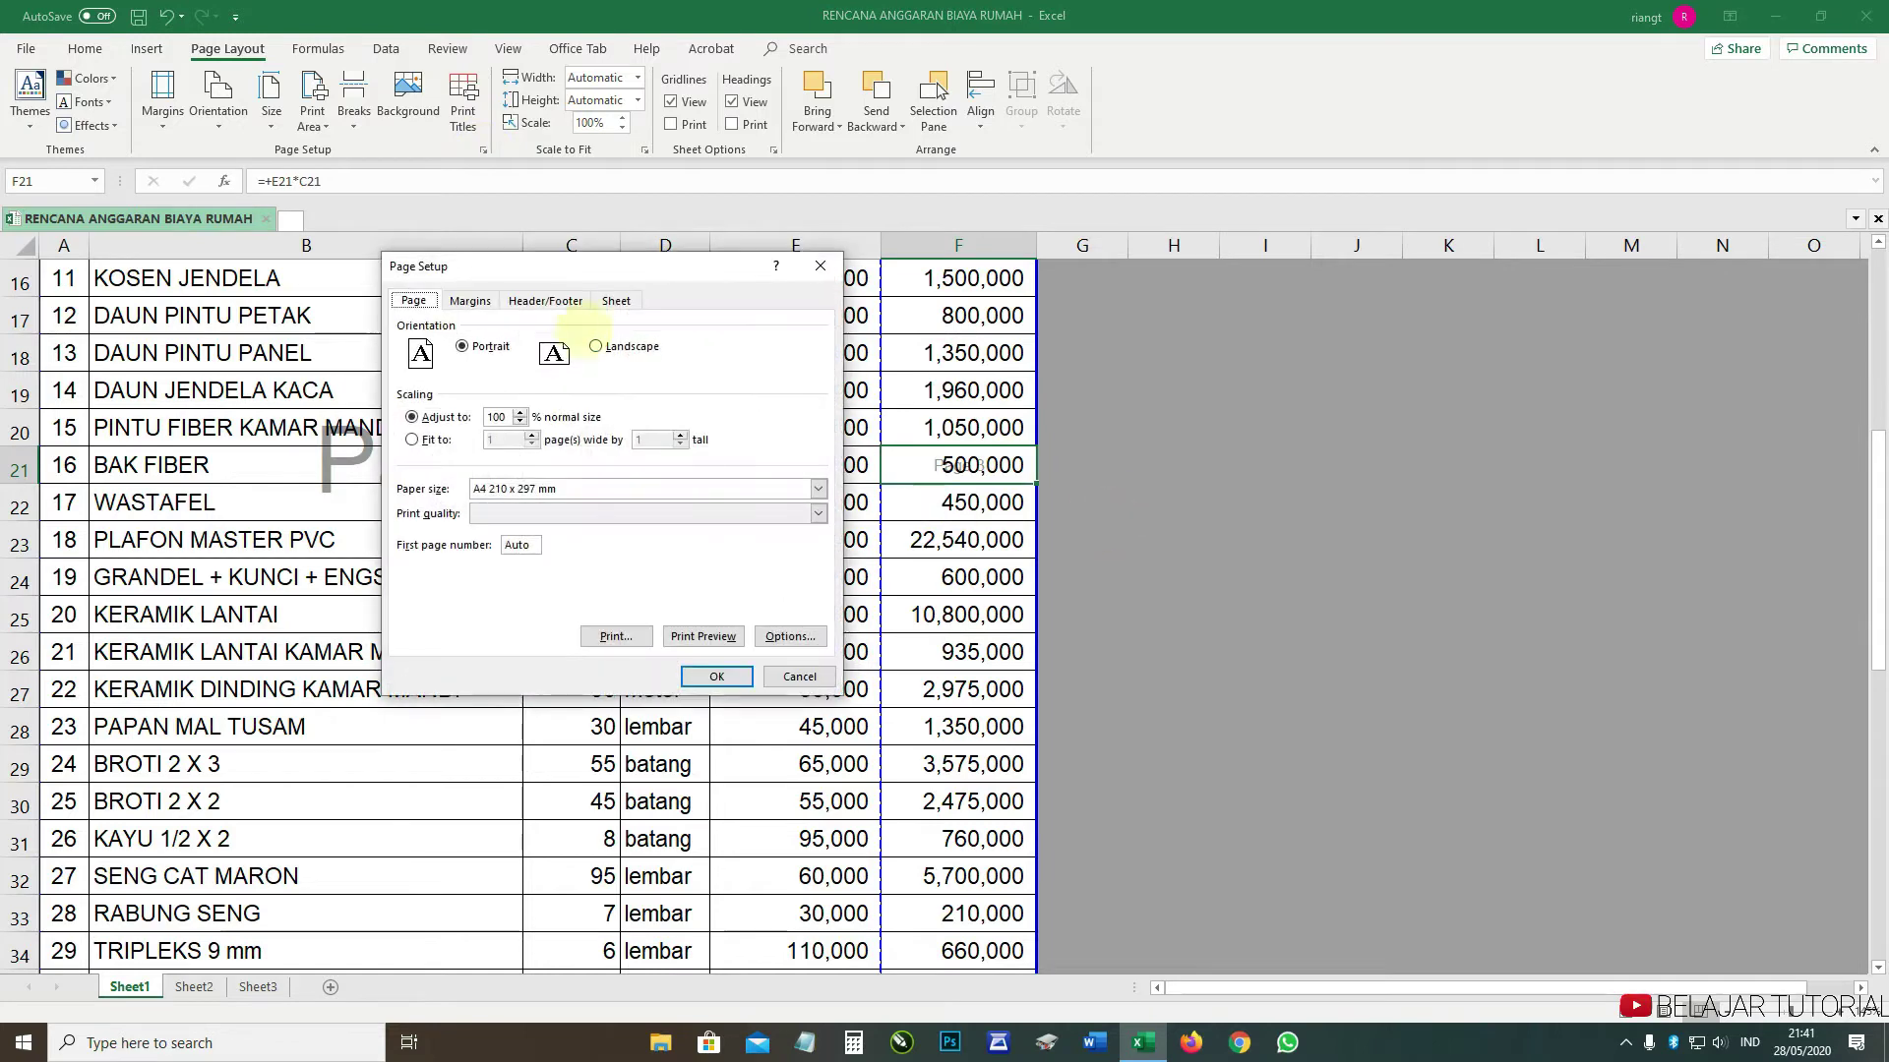
drag(570, 263, 979, 250)
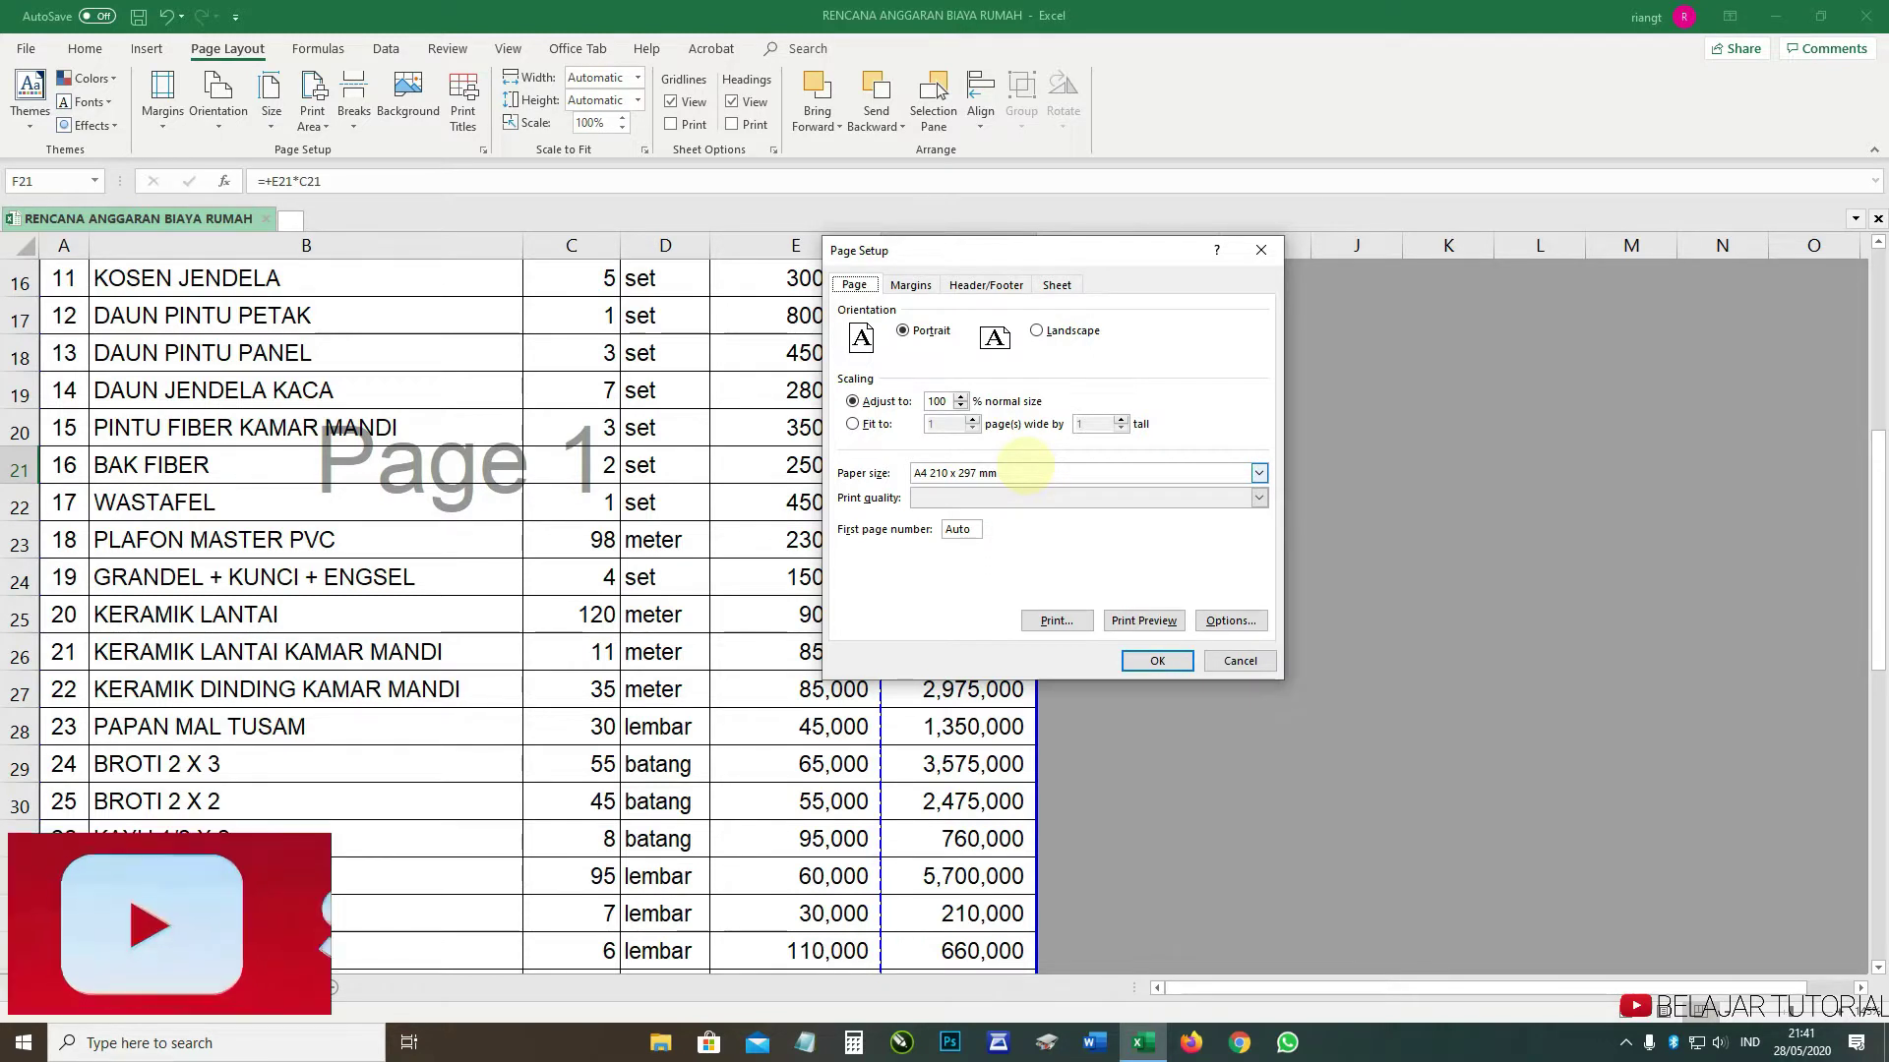
click(1023, 472)
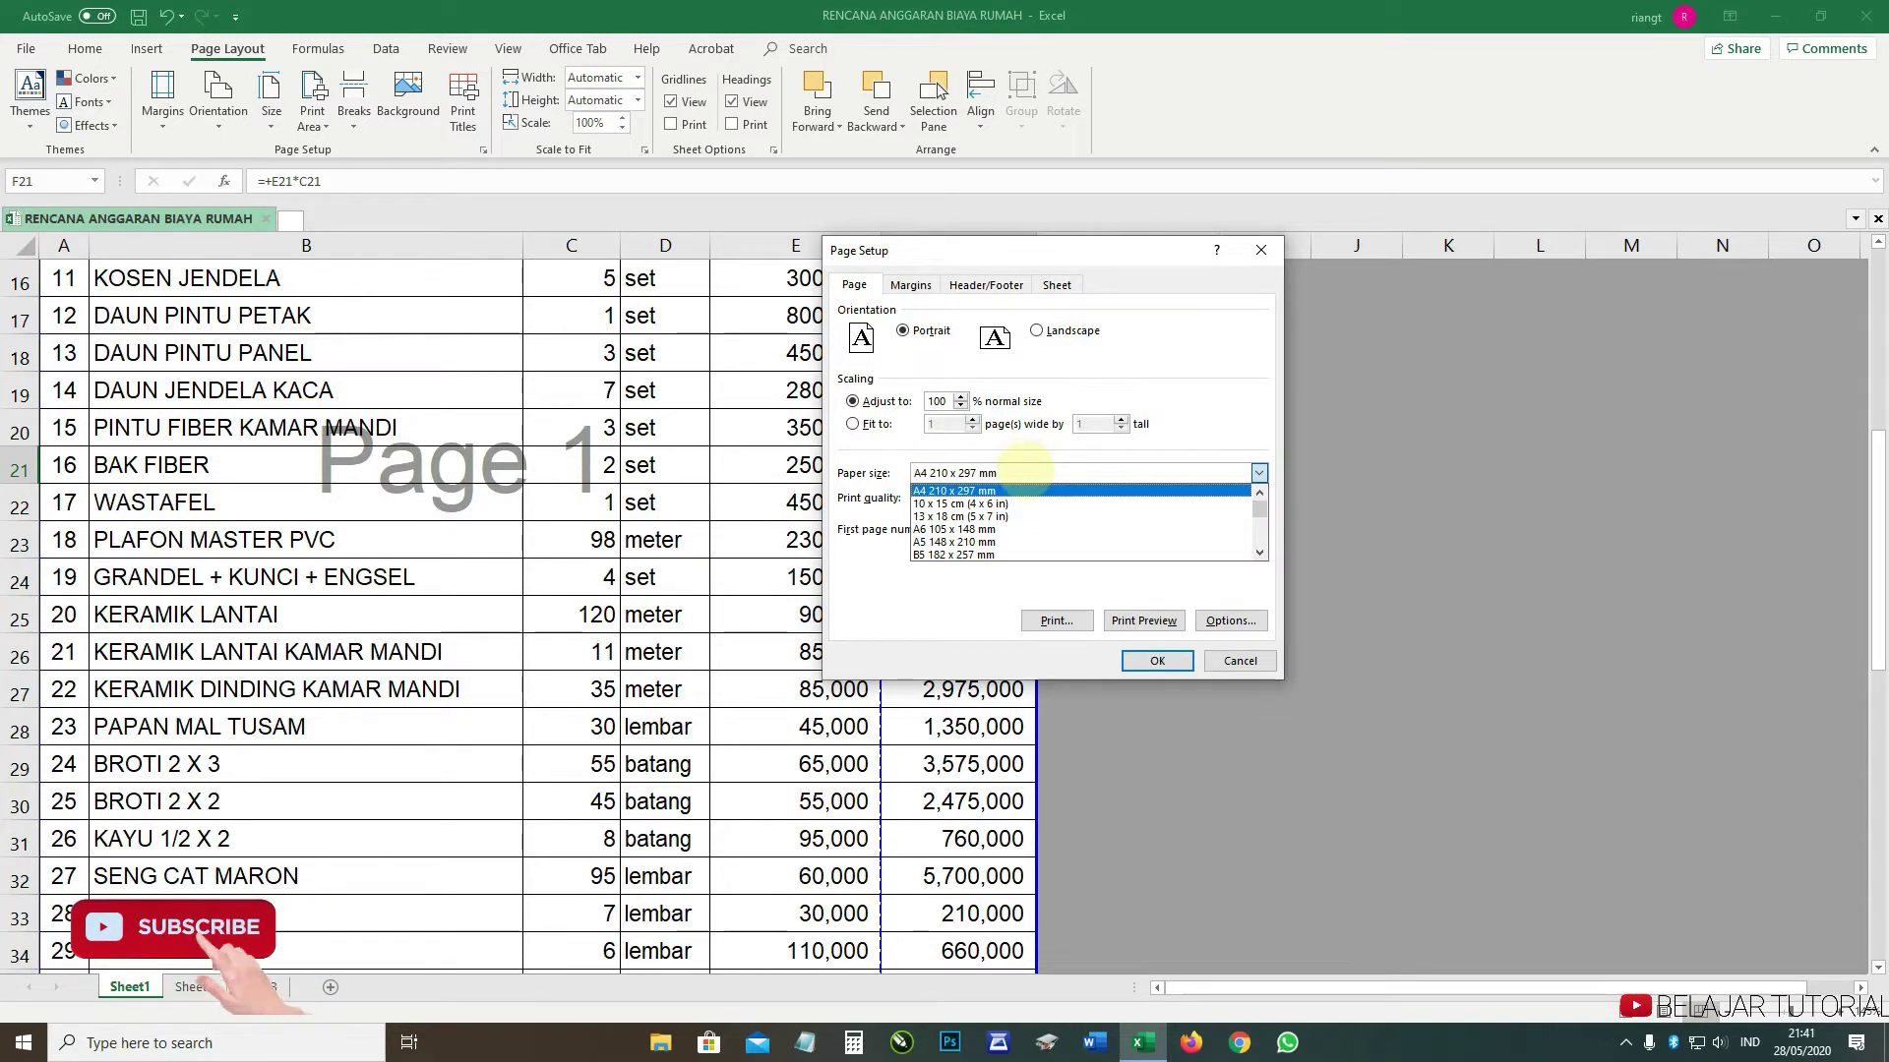
scroll(1044, 521, down, 1)
scroll(1044, 521, down, 3)
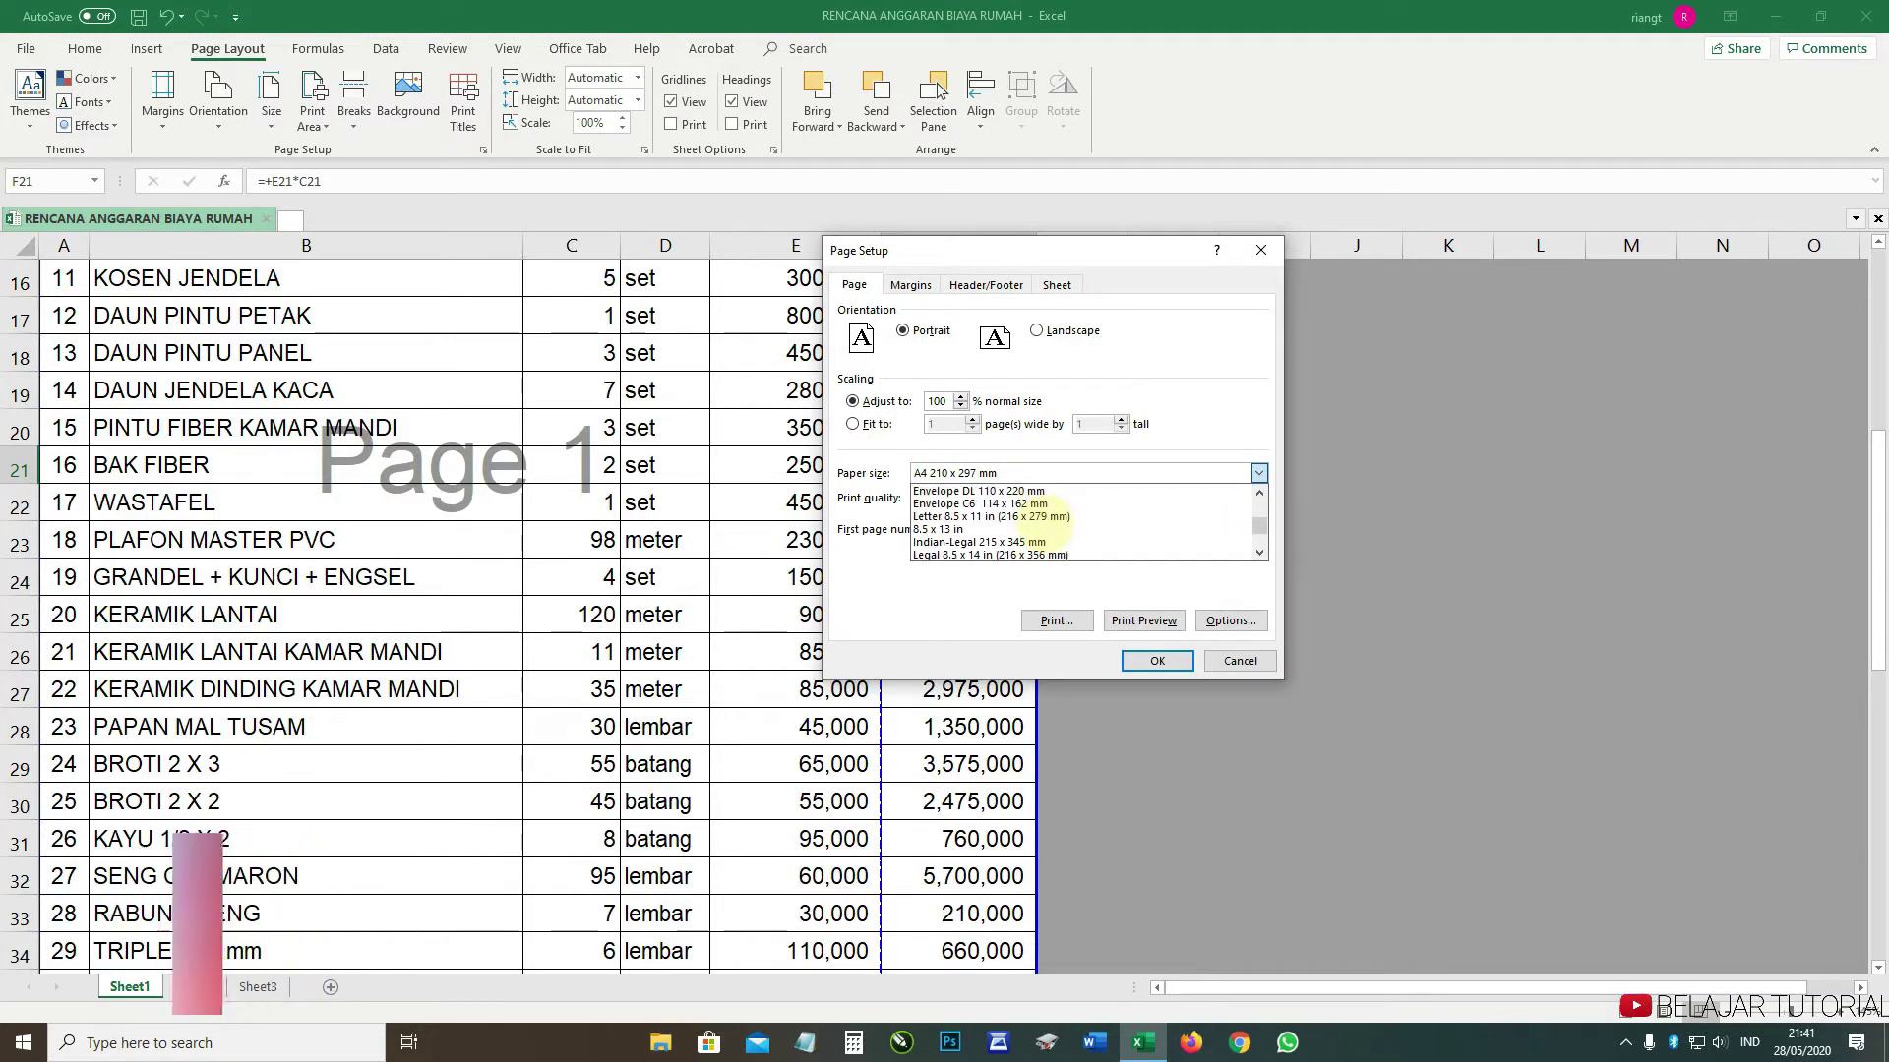
scroll(1033, 521, down, 1)
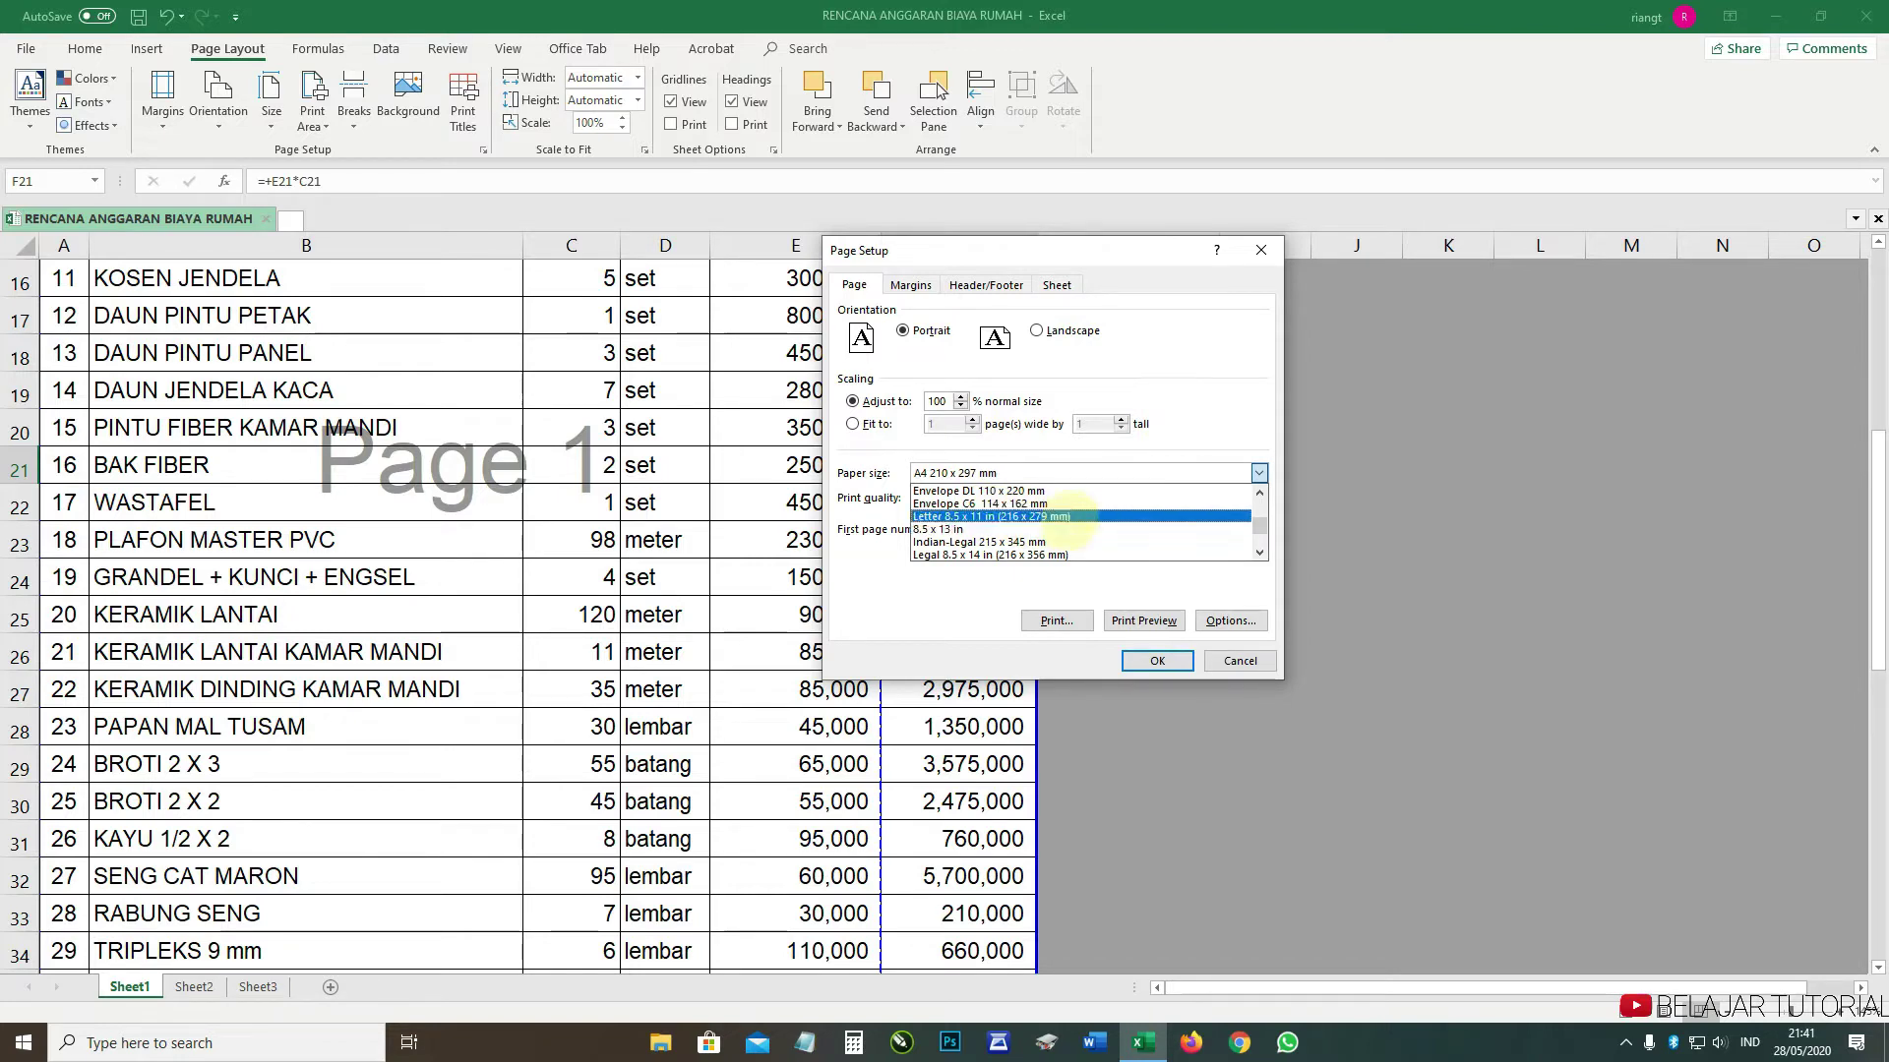
scroll(1073, 521, up, 4)
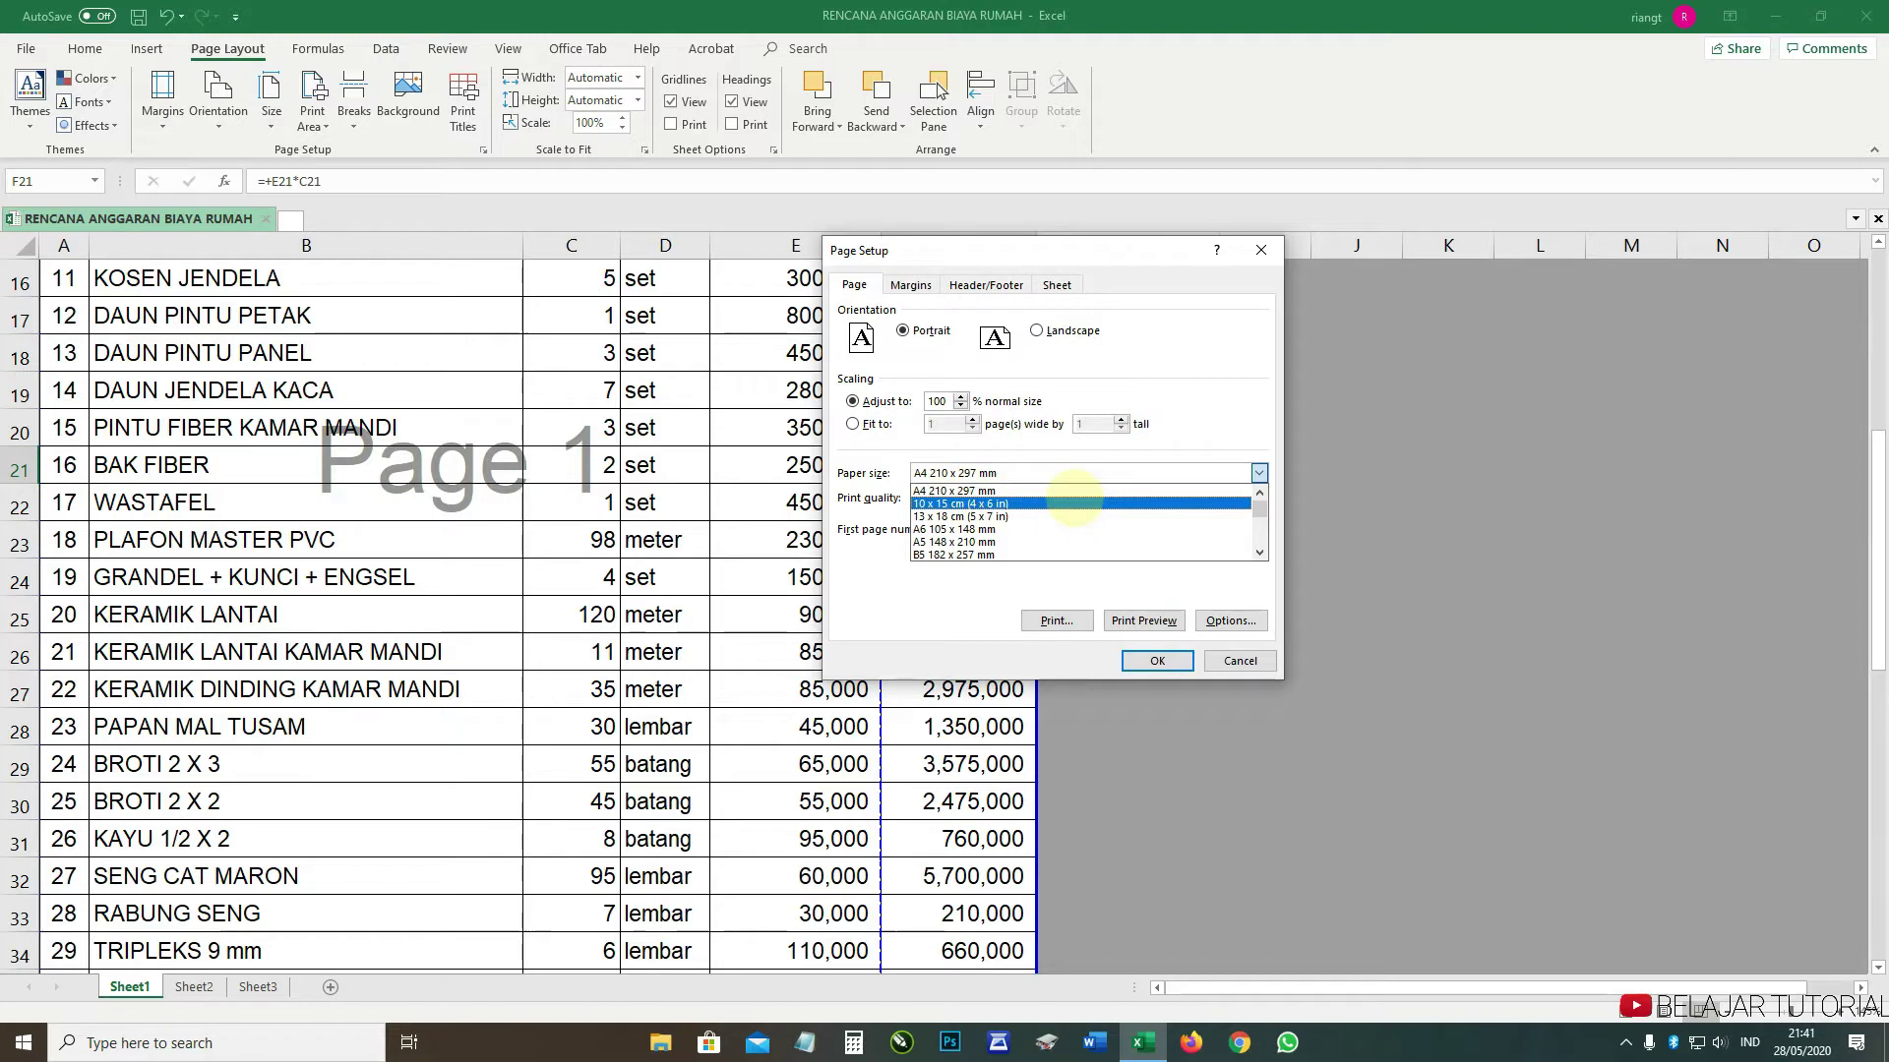
scroll(1074, 498, down, 1)
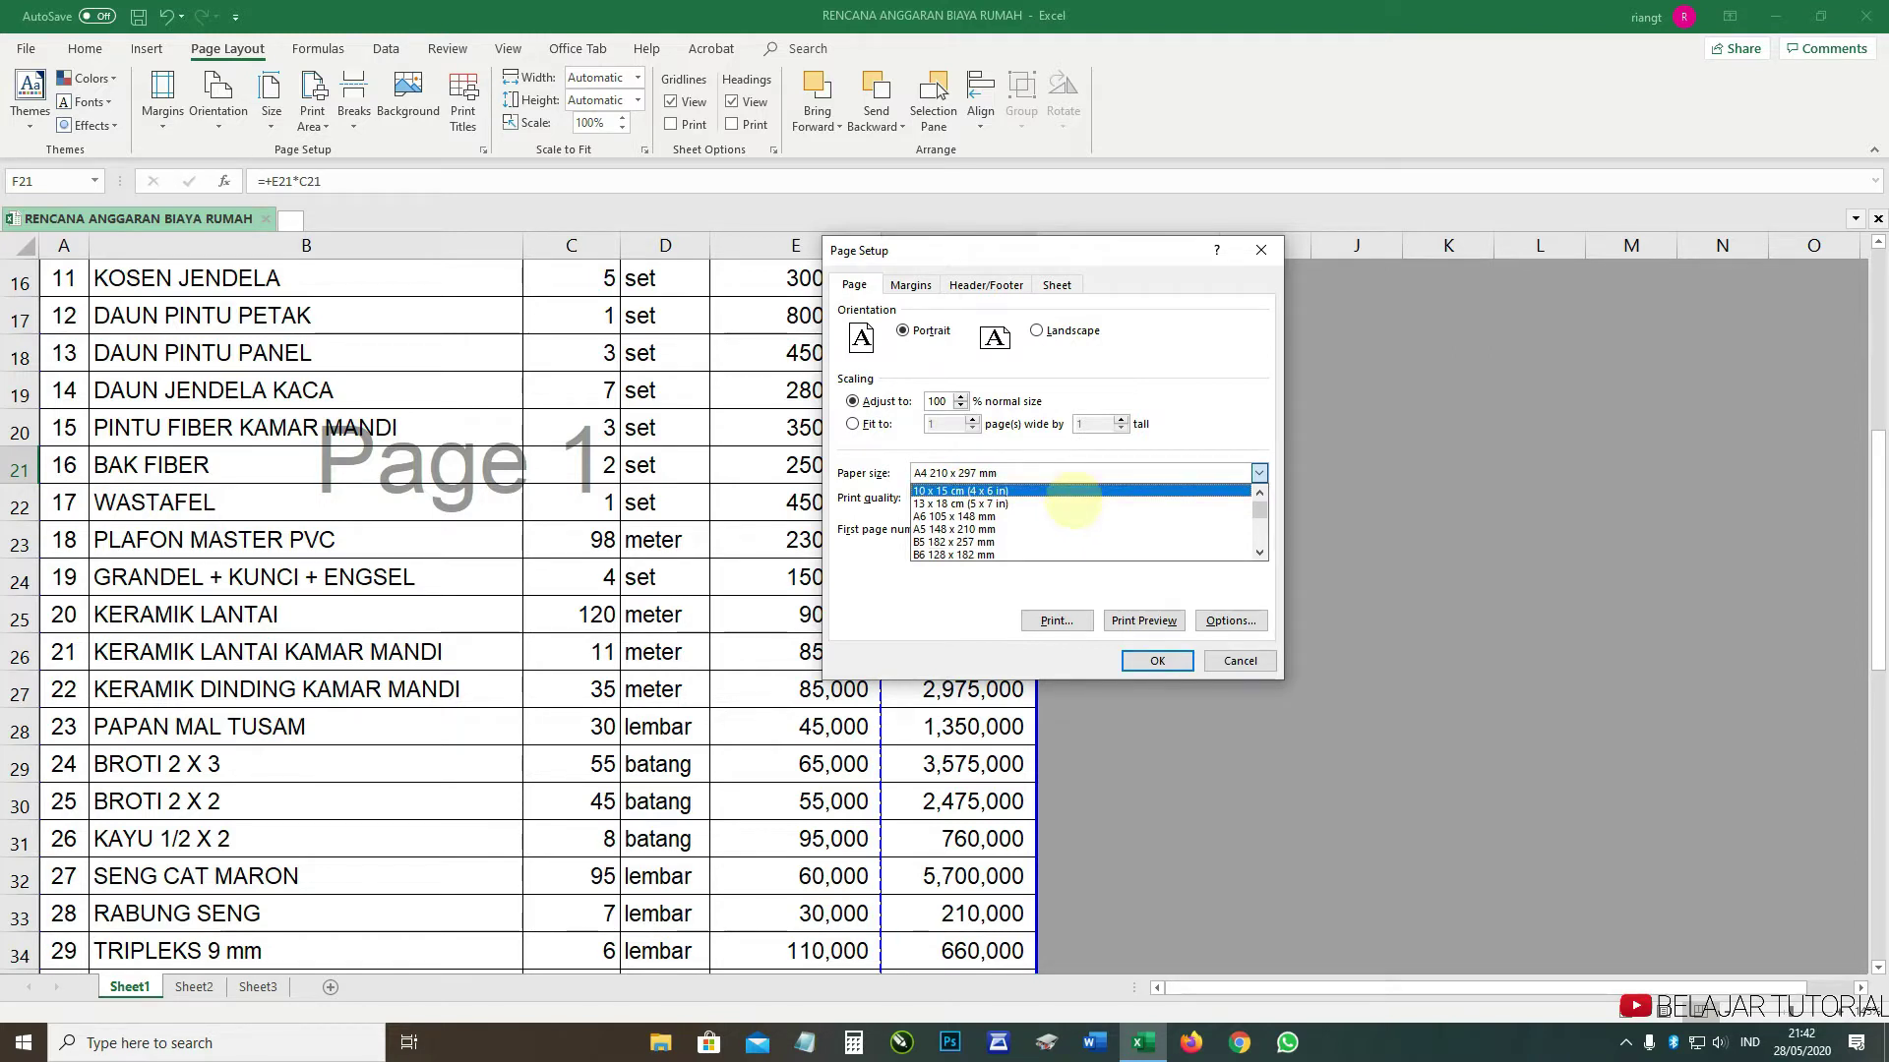
scroll(1074, 499, down, 5)
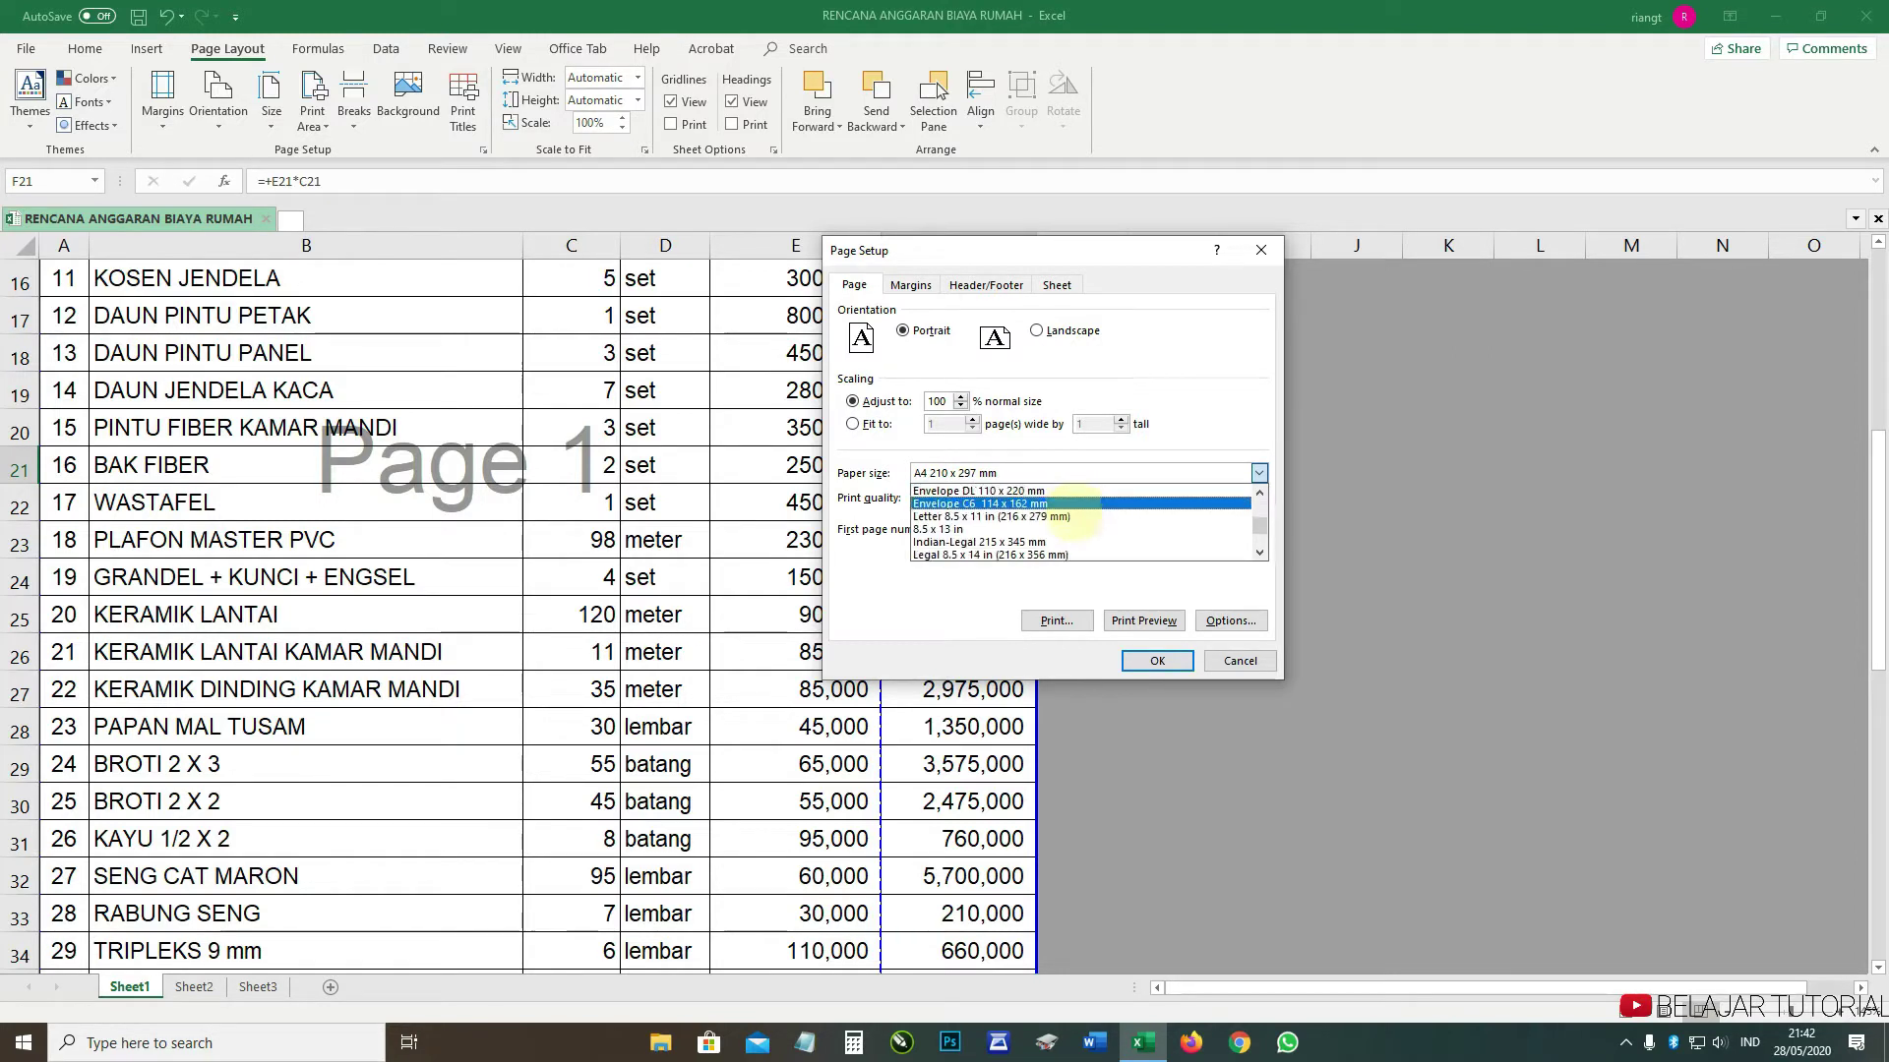
scroll(1072, 518, down, 1)
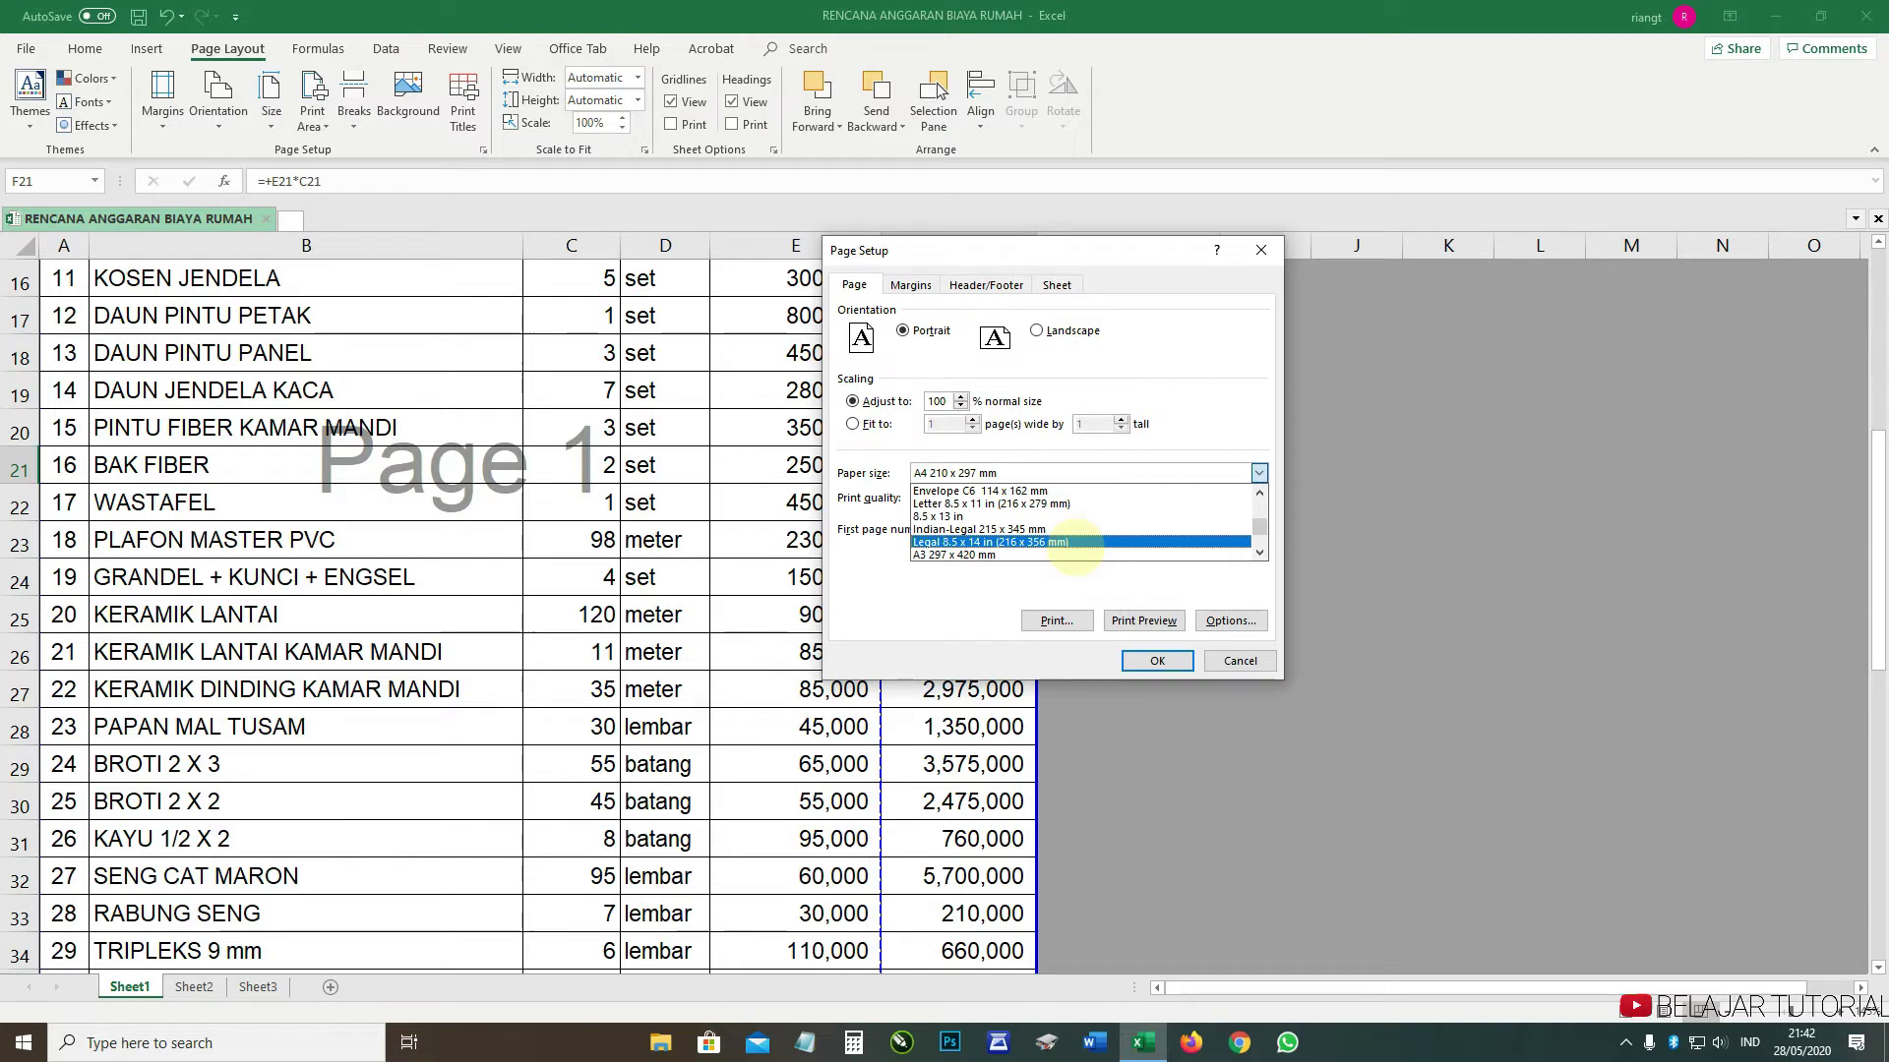
scroll(1062, 547, down, 1)
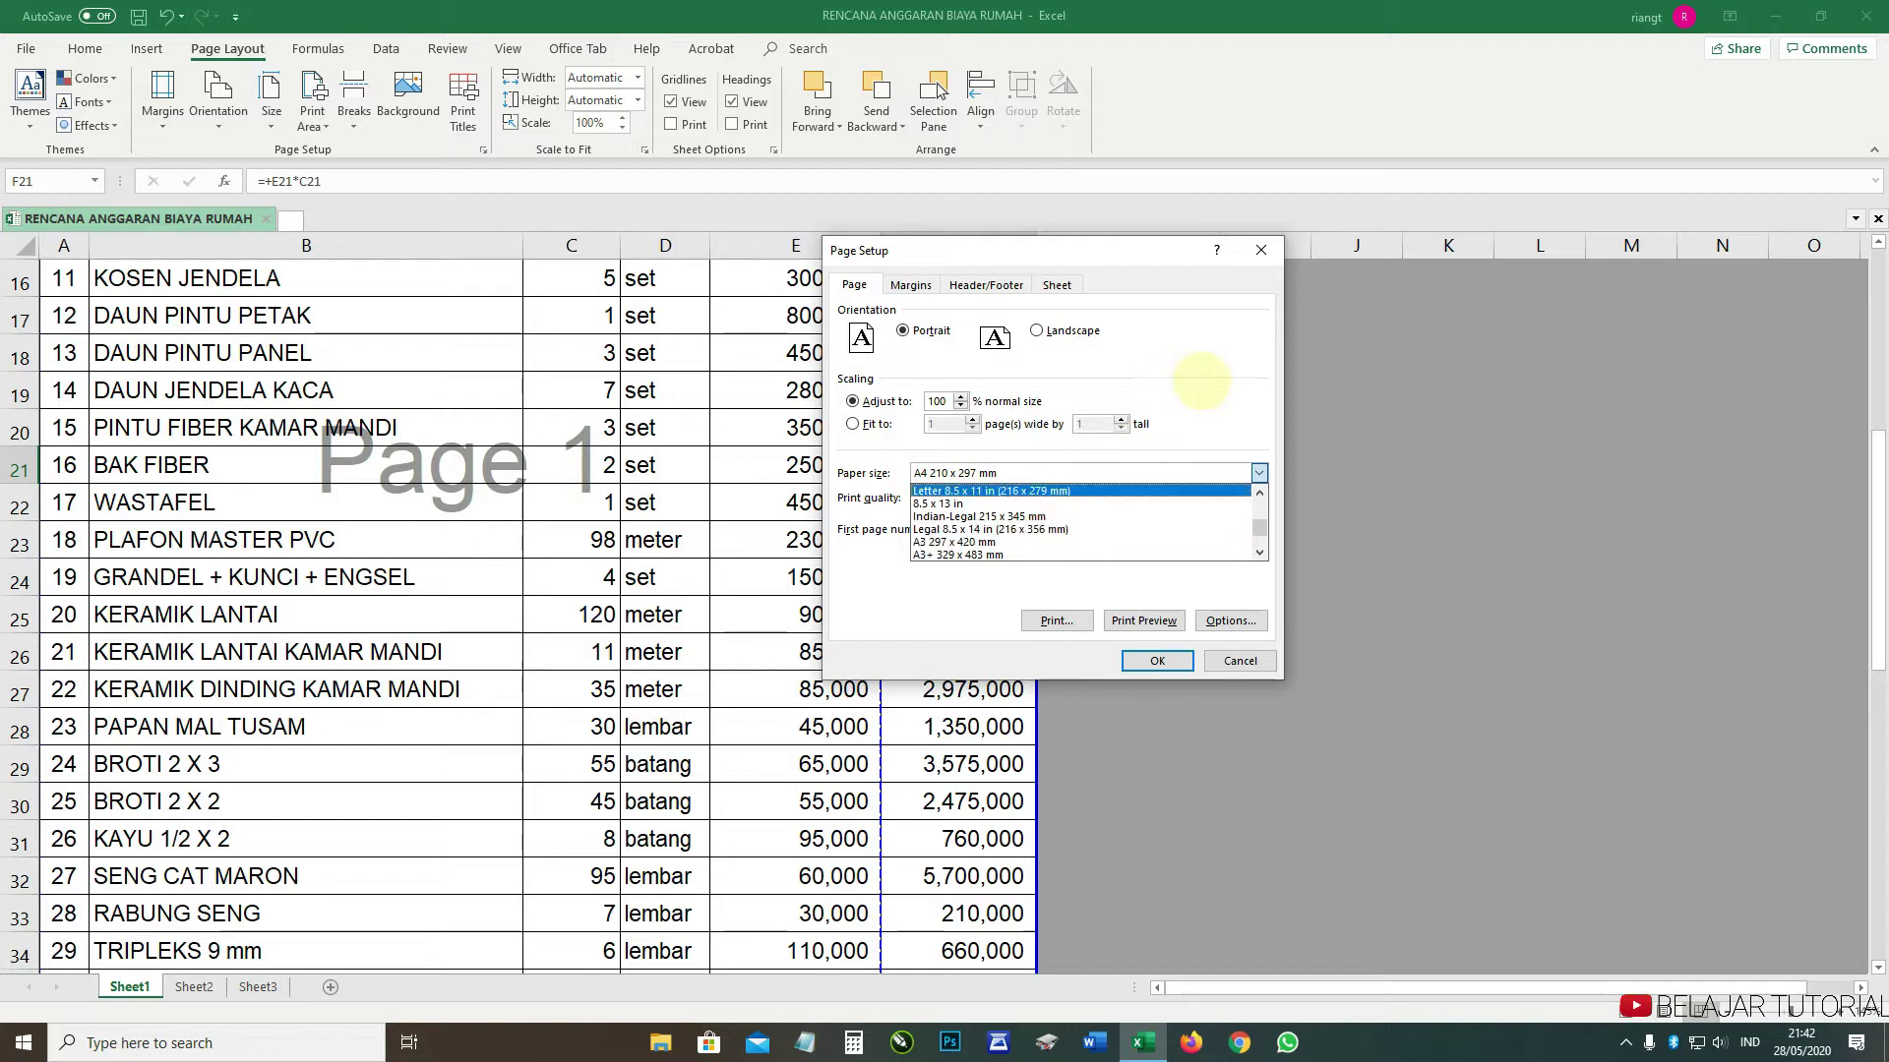
click(1189, 425)
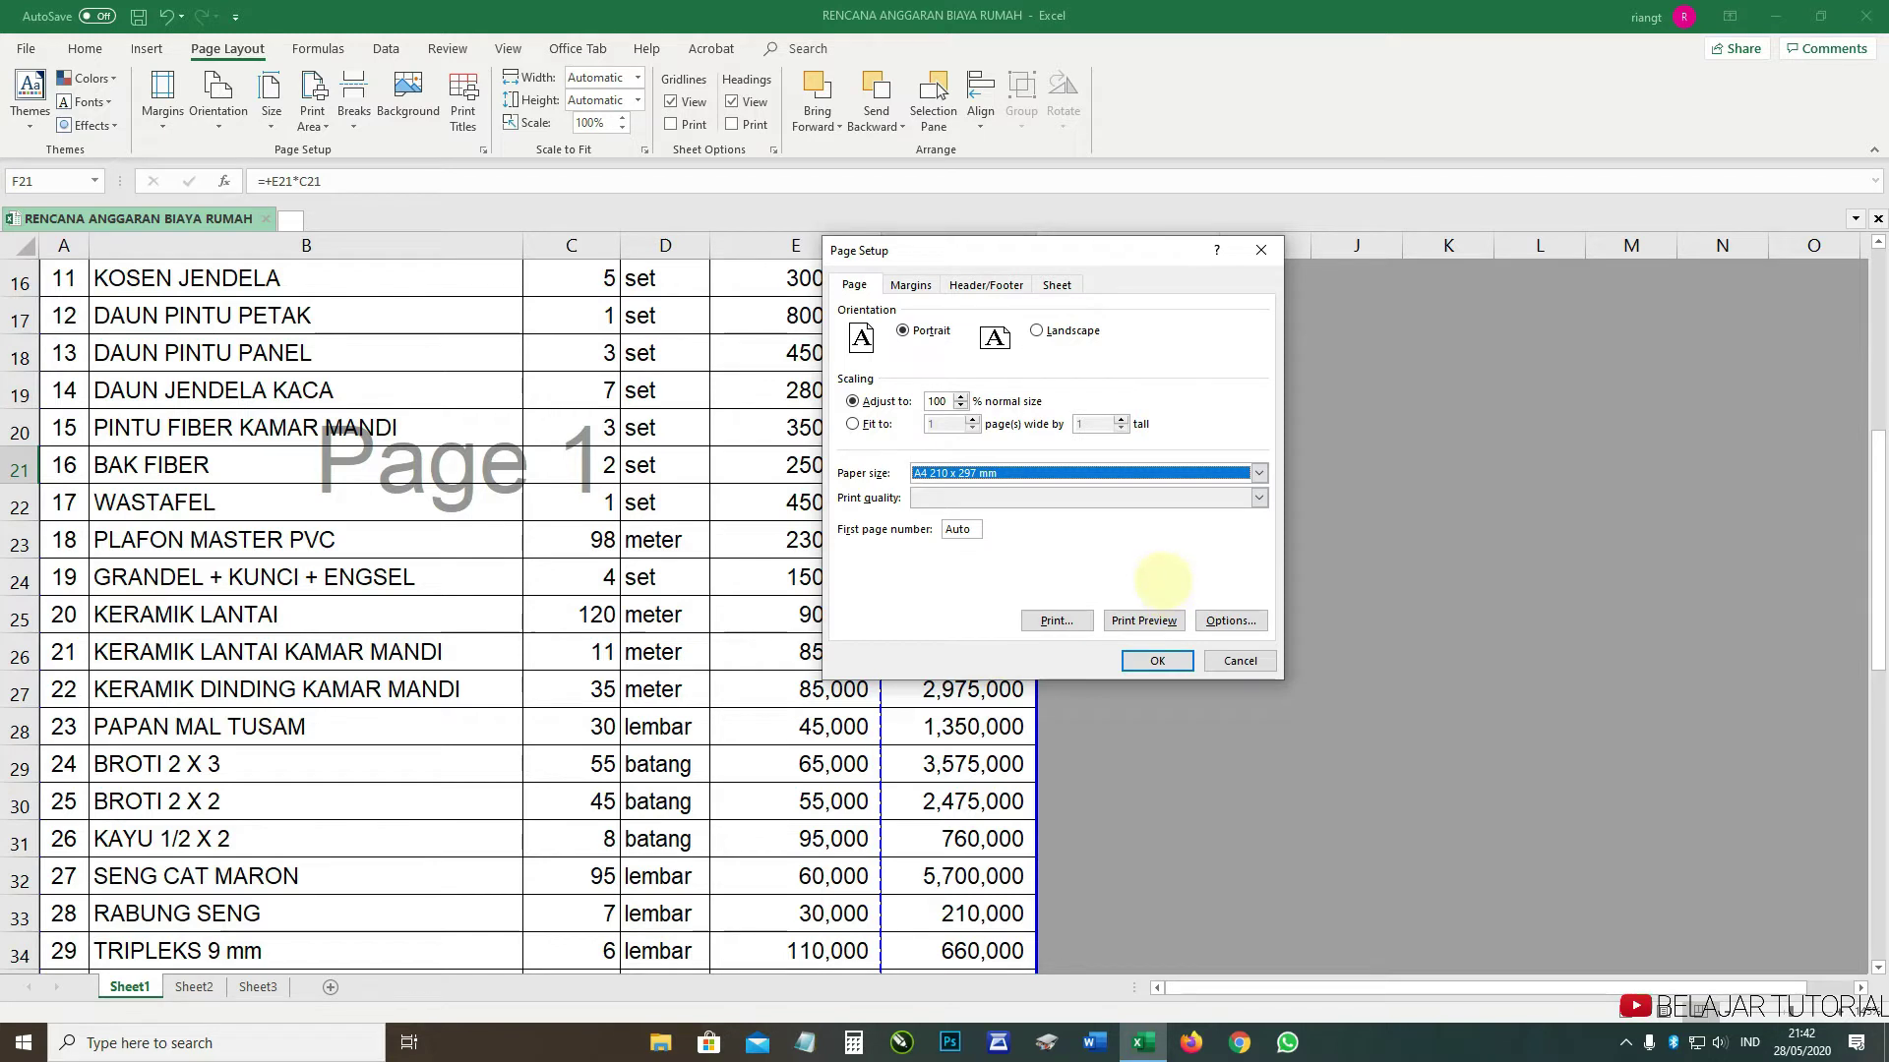
- Check the page margin settings in Page Setup, cancel the dialog and return to the beginning of the table
drag(989, 251, 1254, 270)
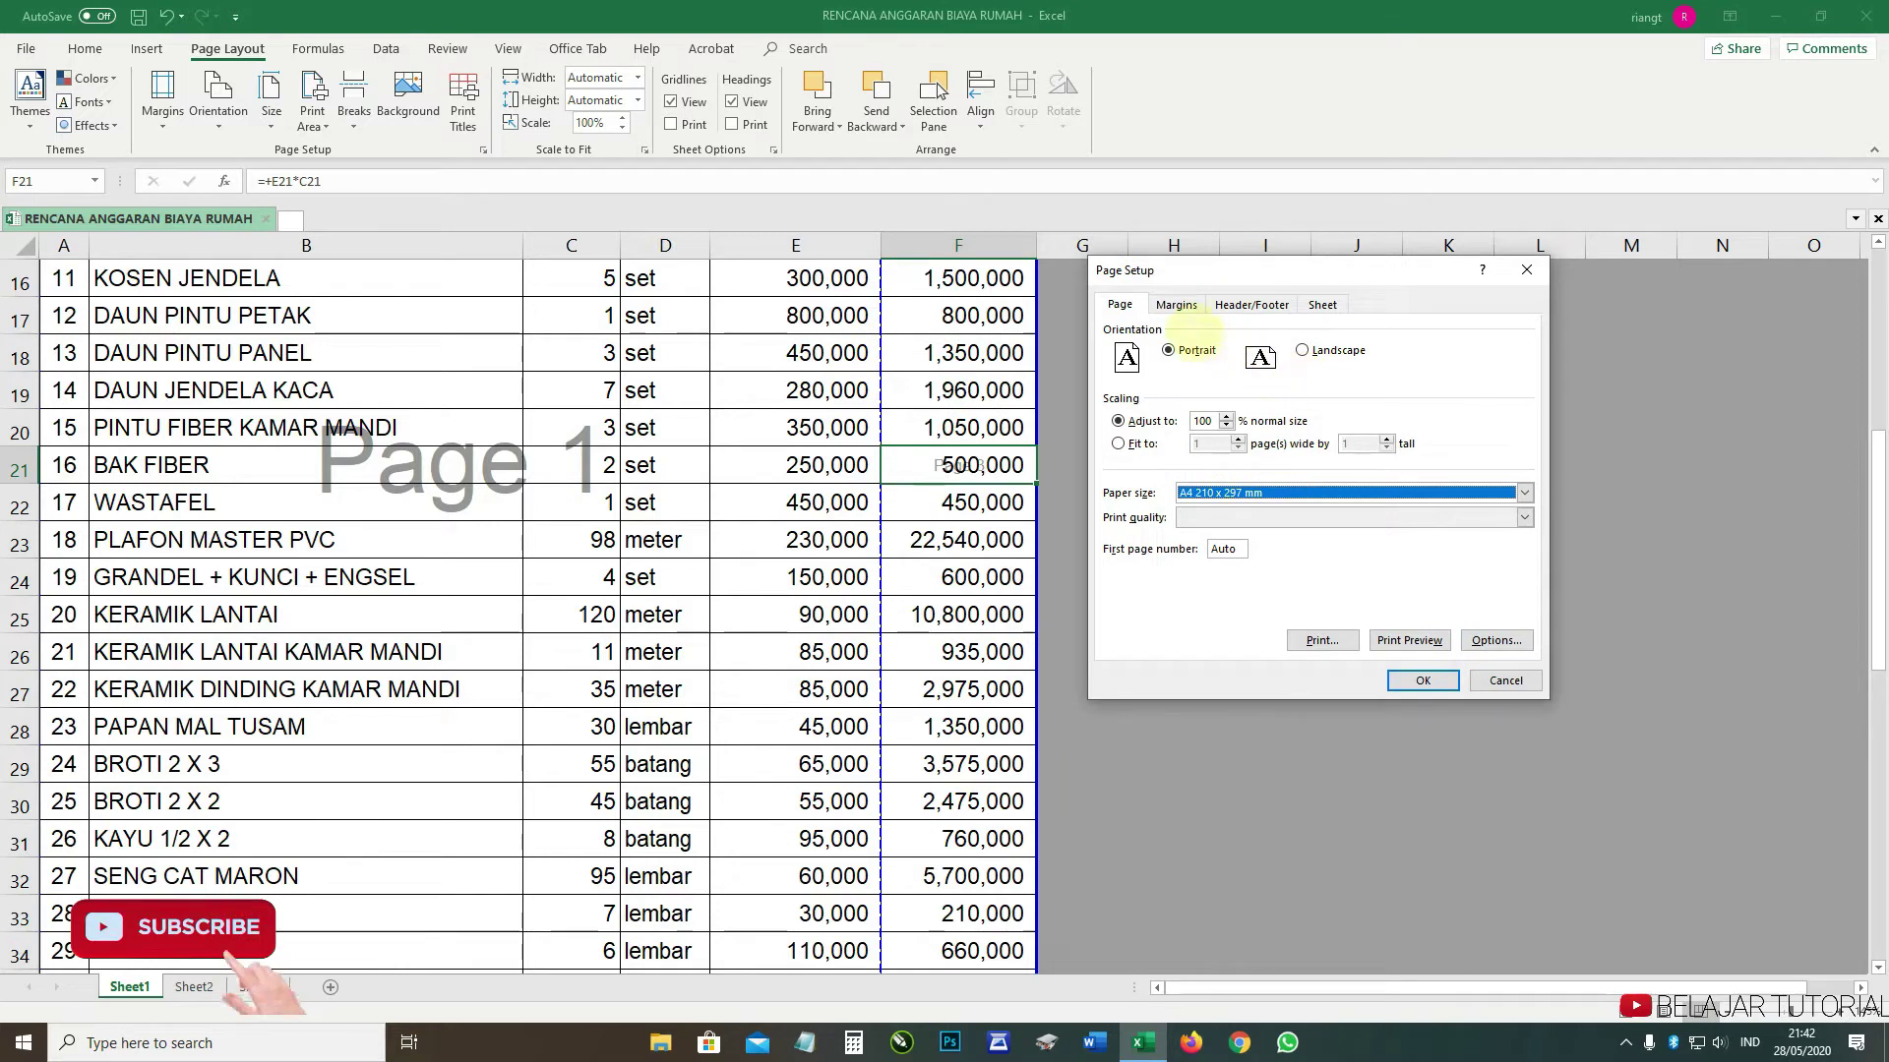
click(1176, 305)
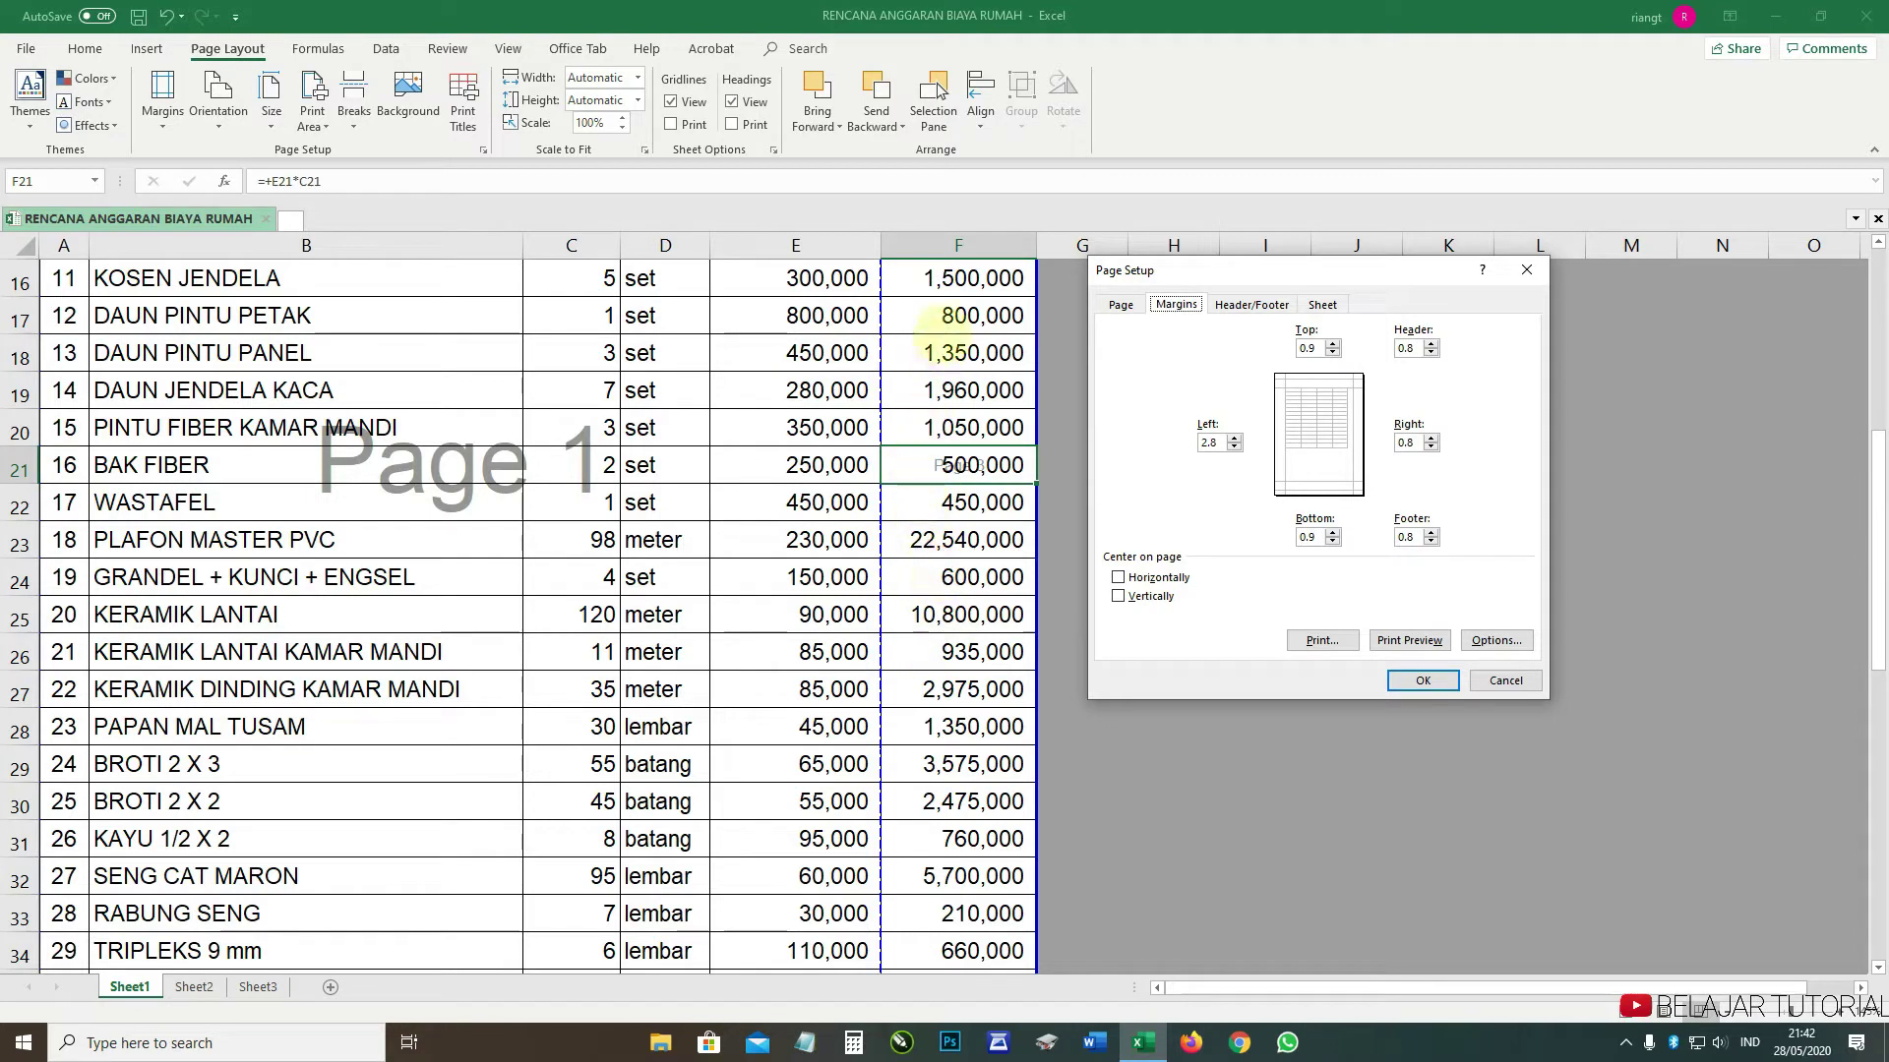
click(1533, 682)
scroll(1131, 641, up, 5)
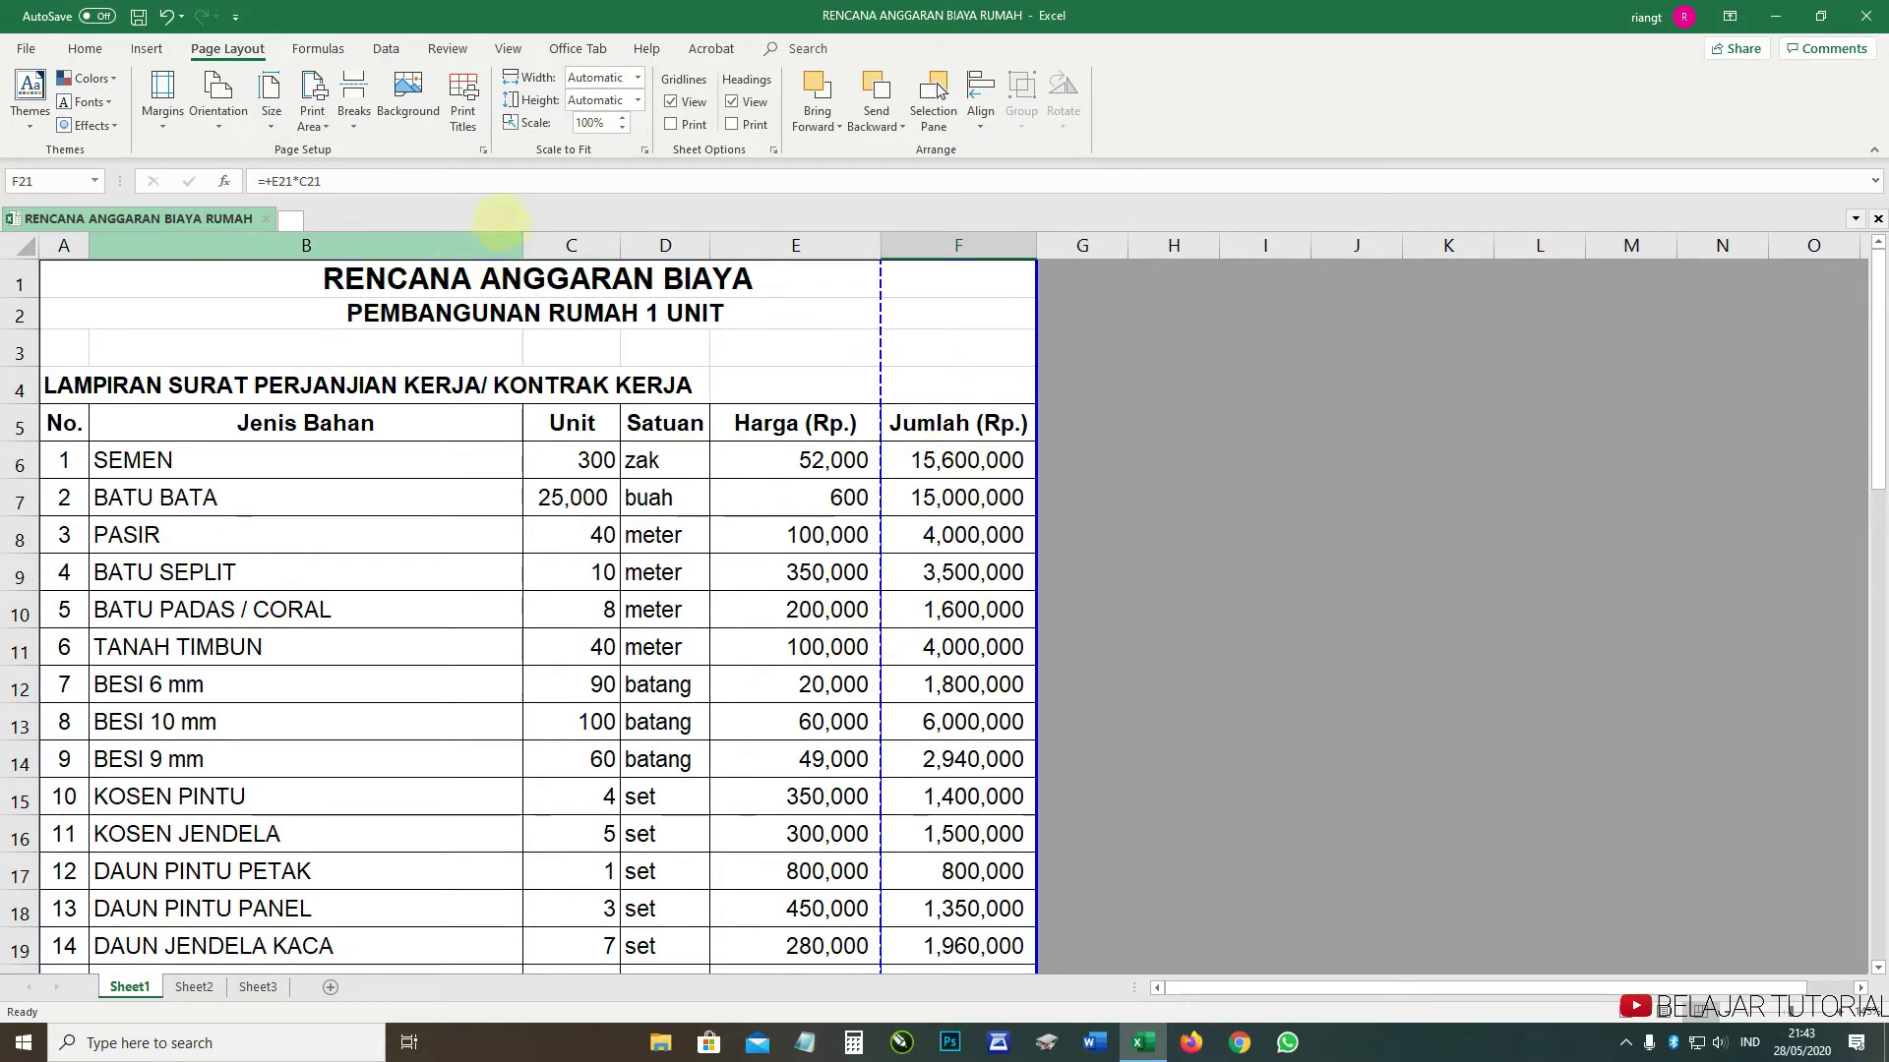
- Set the left page margin to 0.8 in Page Setup and apply it
click(483, 150)
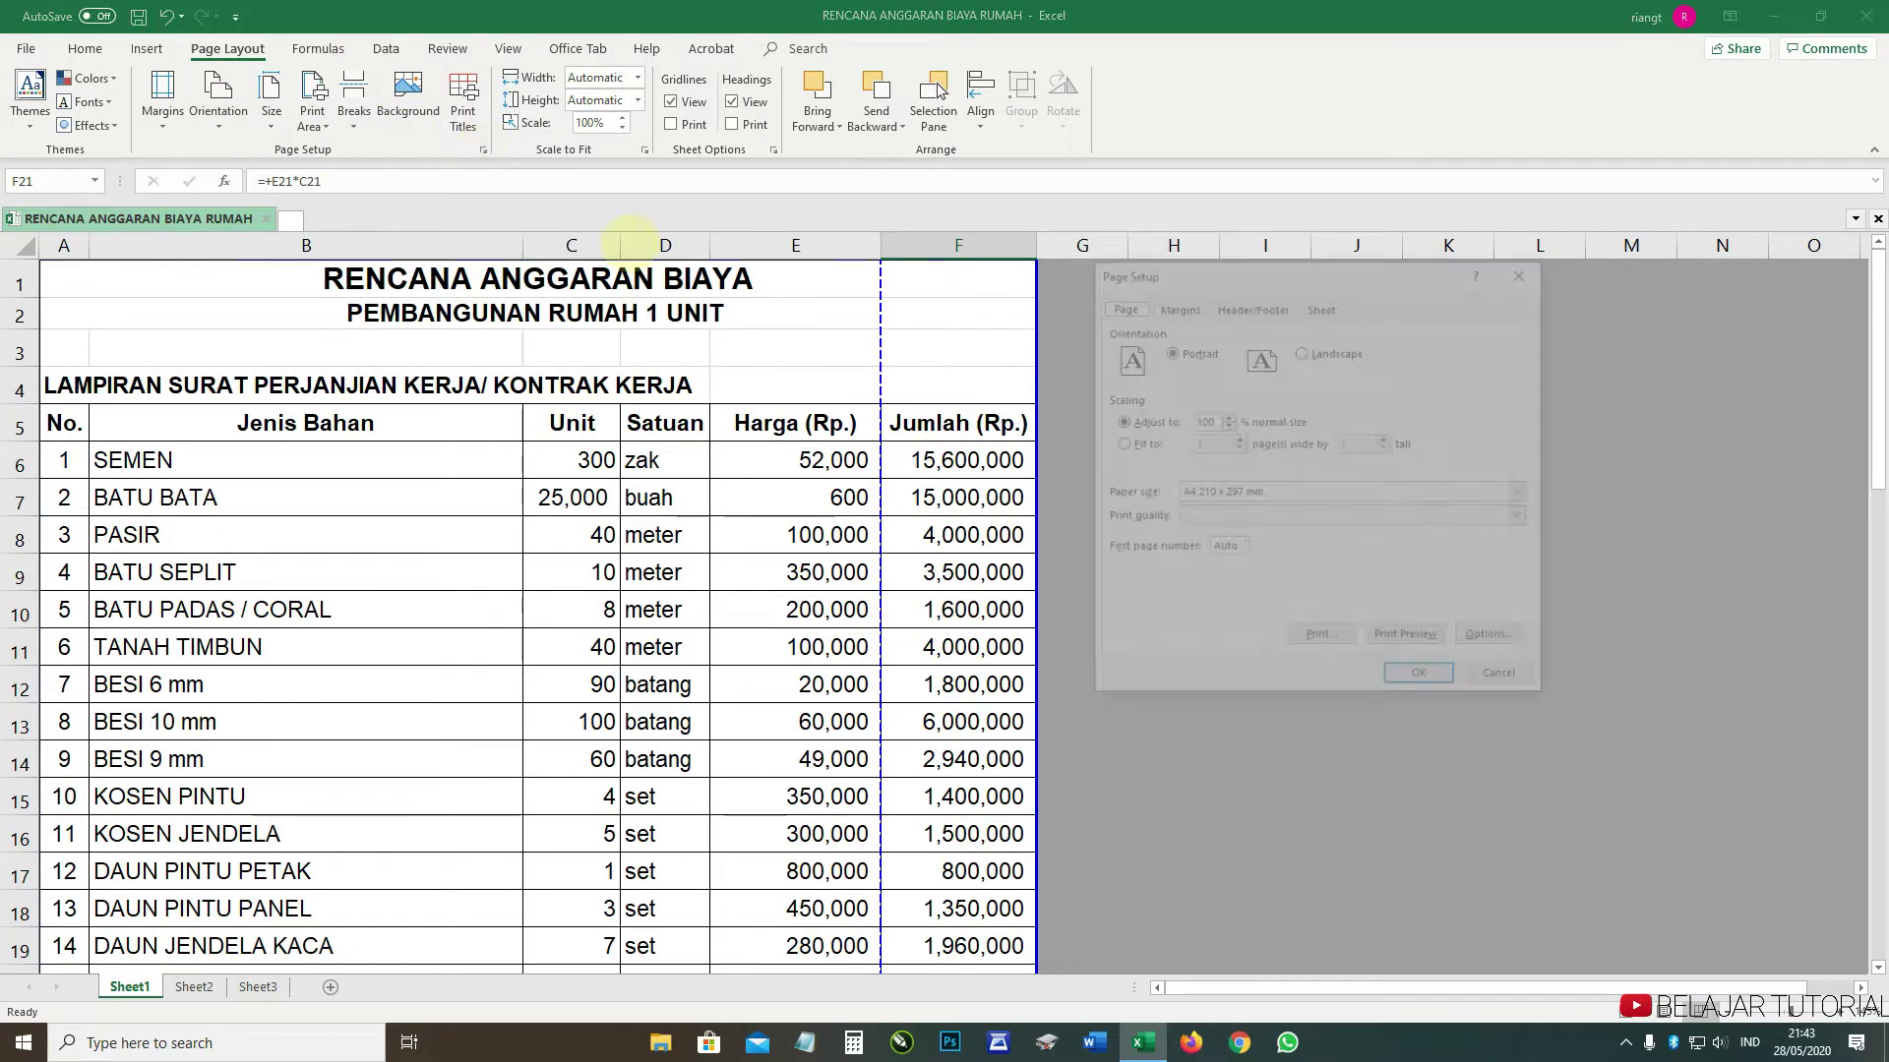
click(1176, 305)
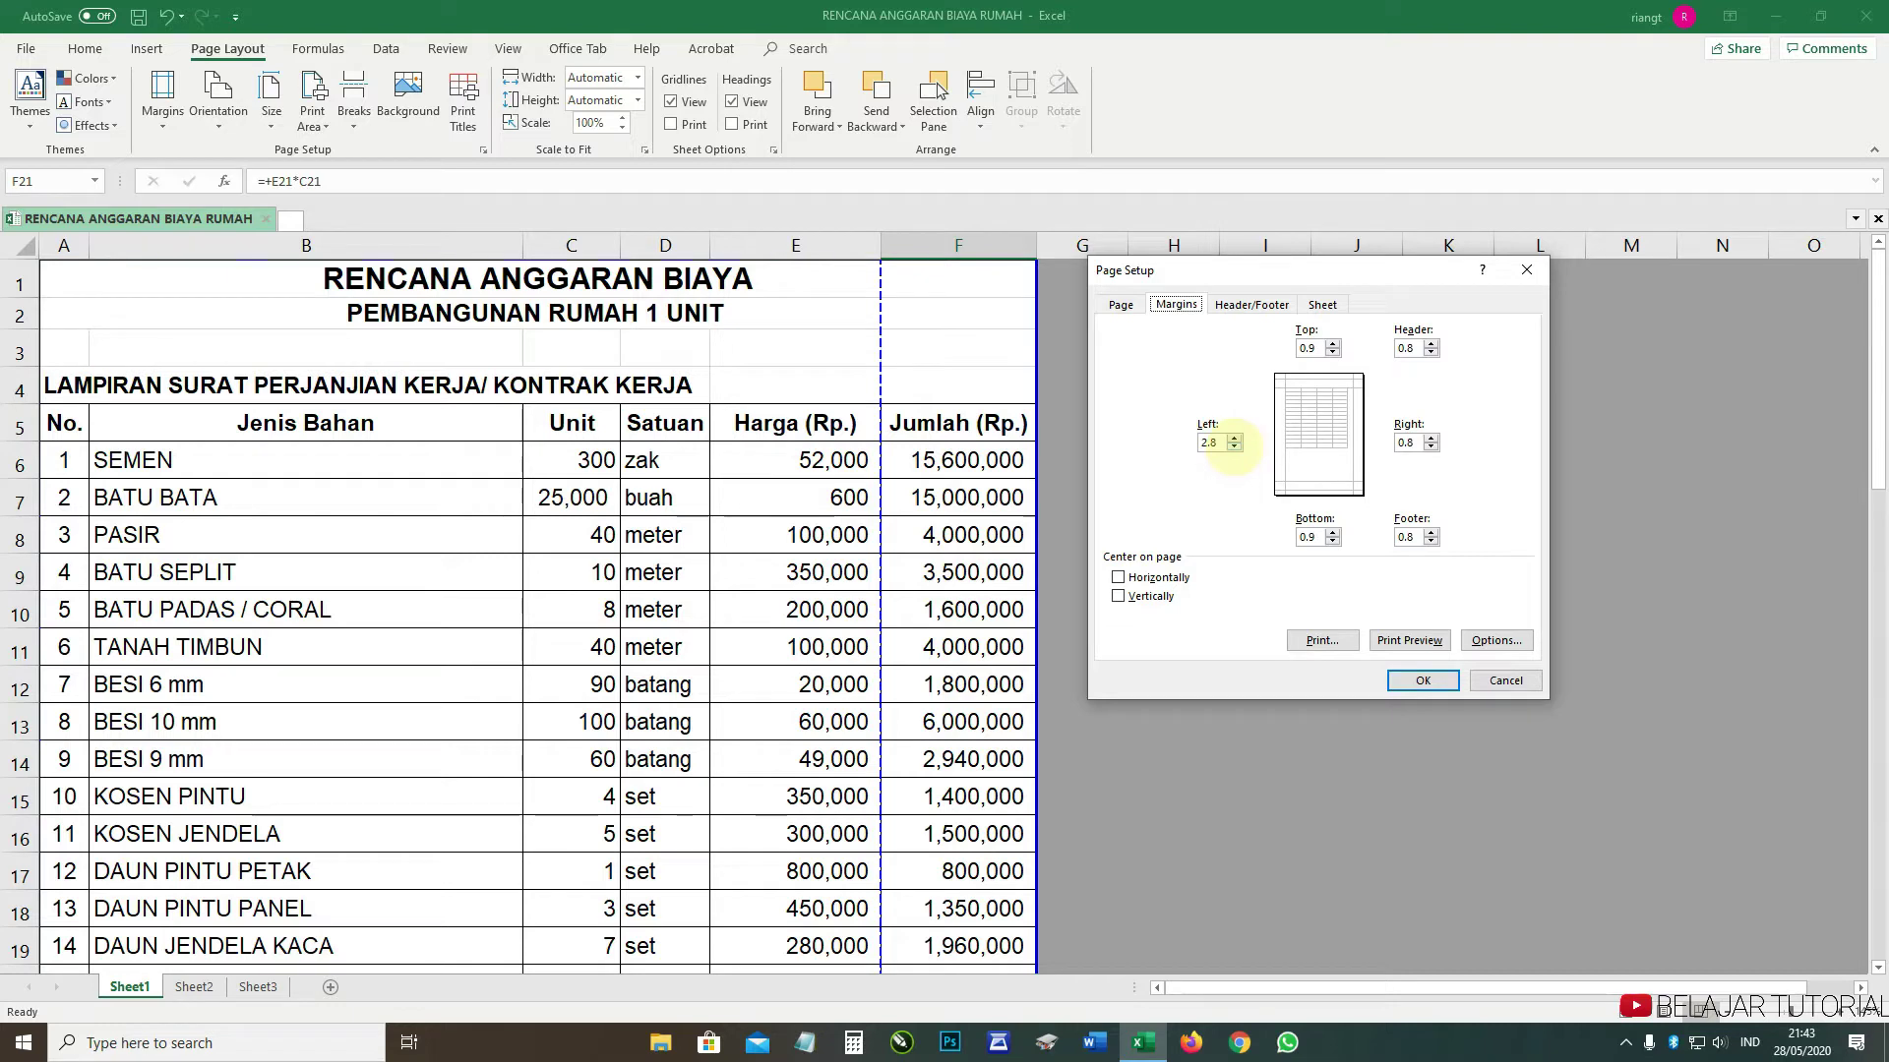
click(1233, 448)
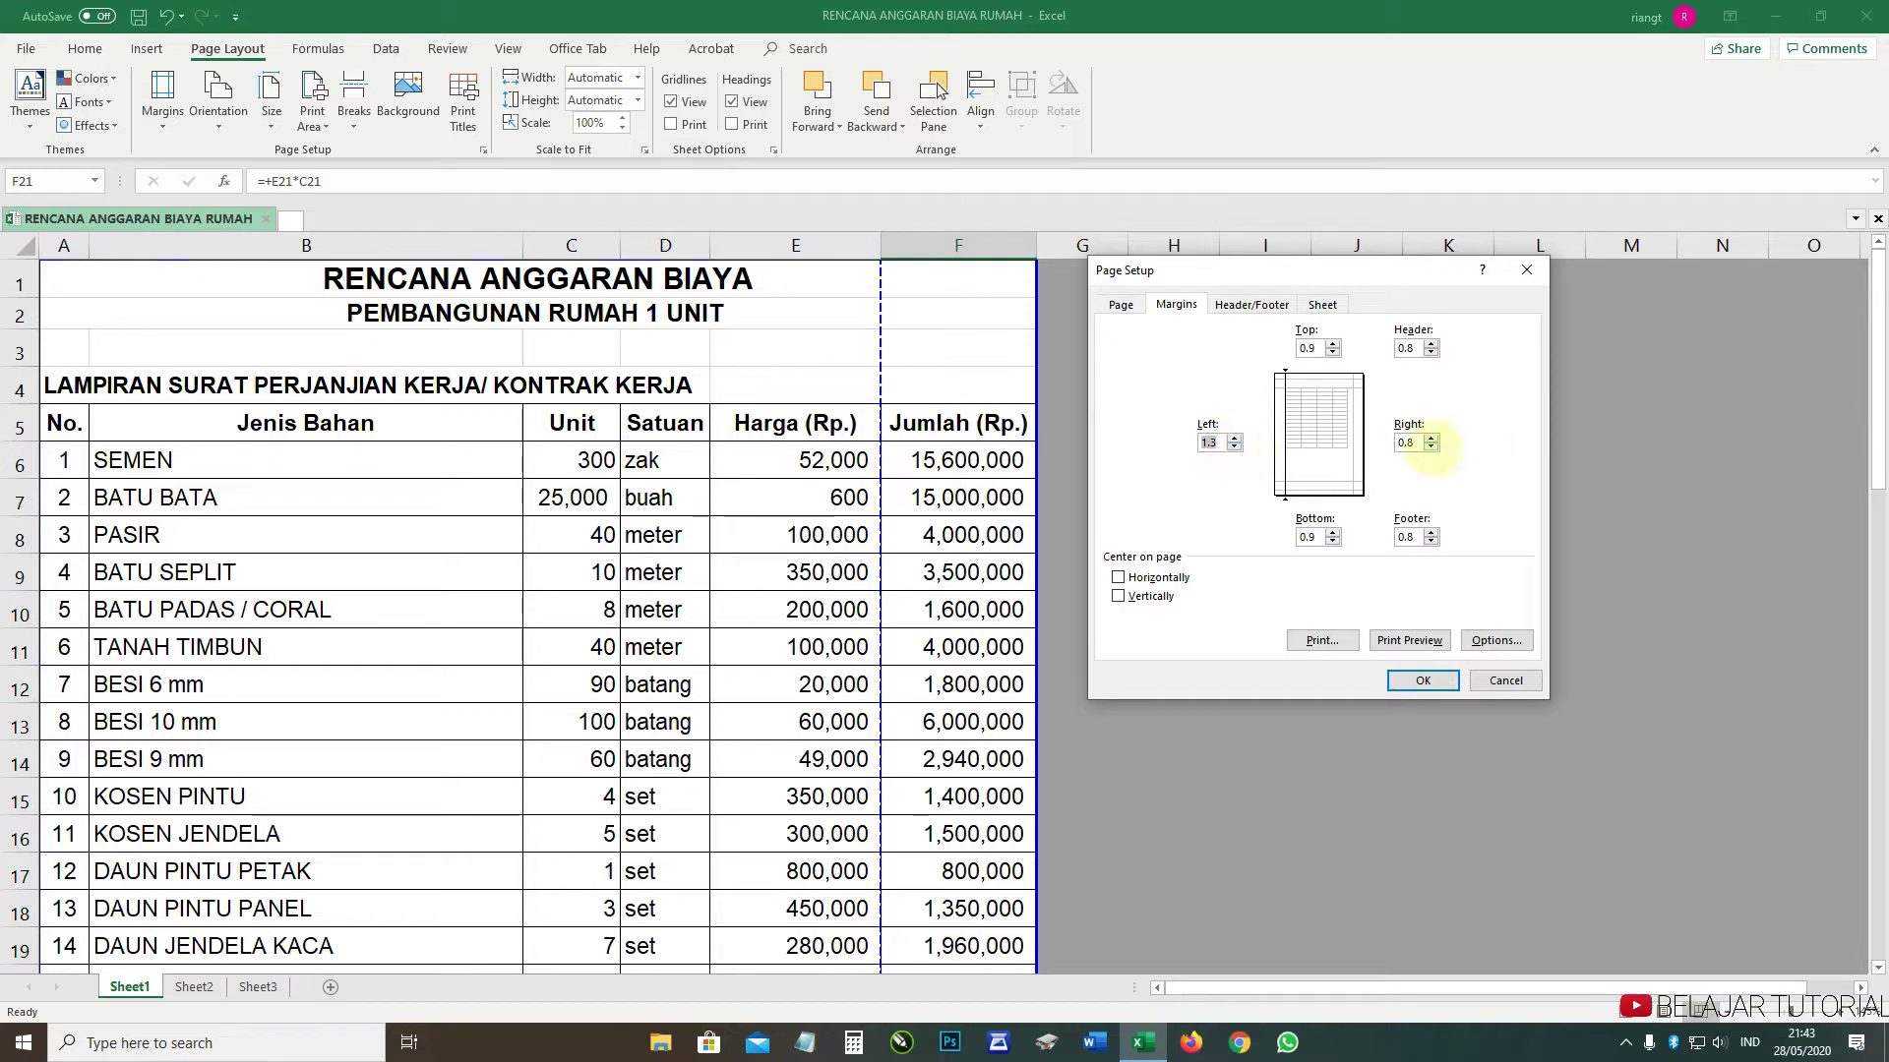
click(1401, 444)
double_click(1208, 443)
text(0.8)
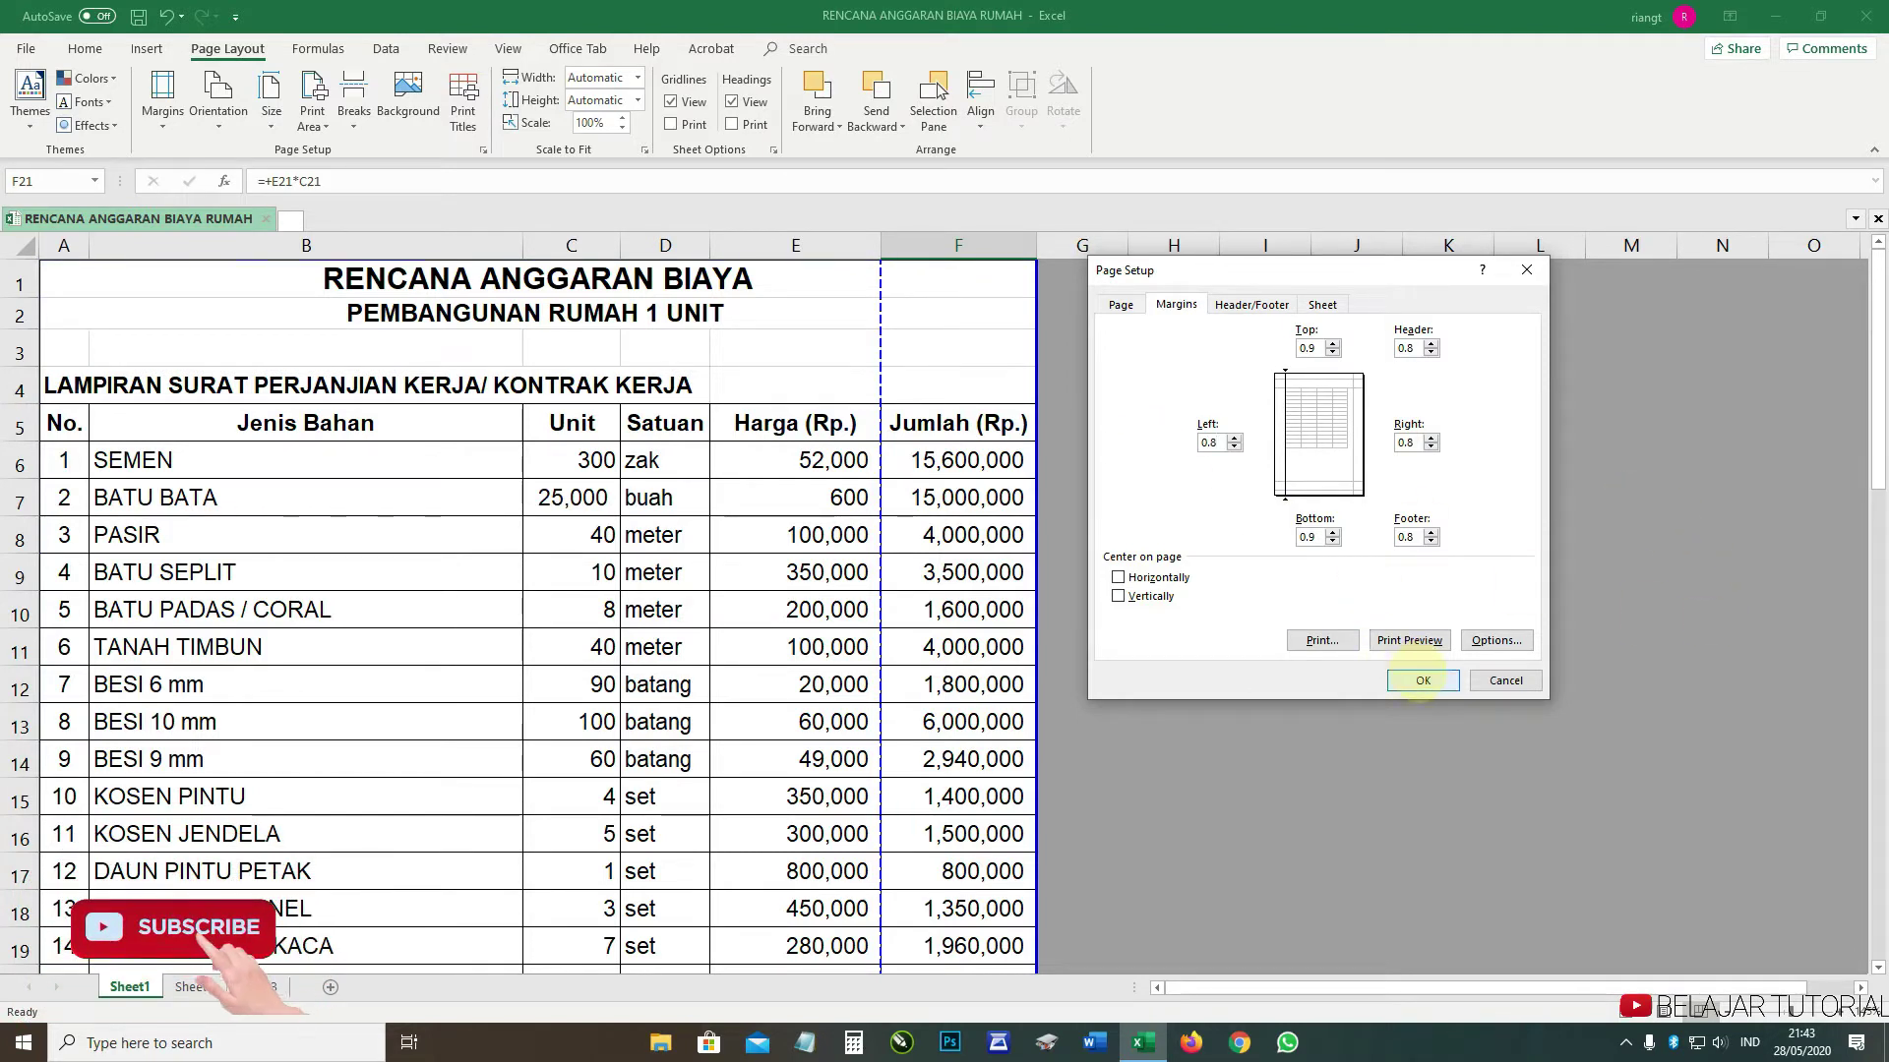
click(1409, 679)
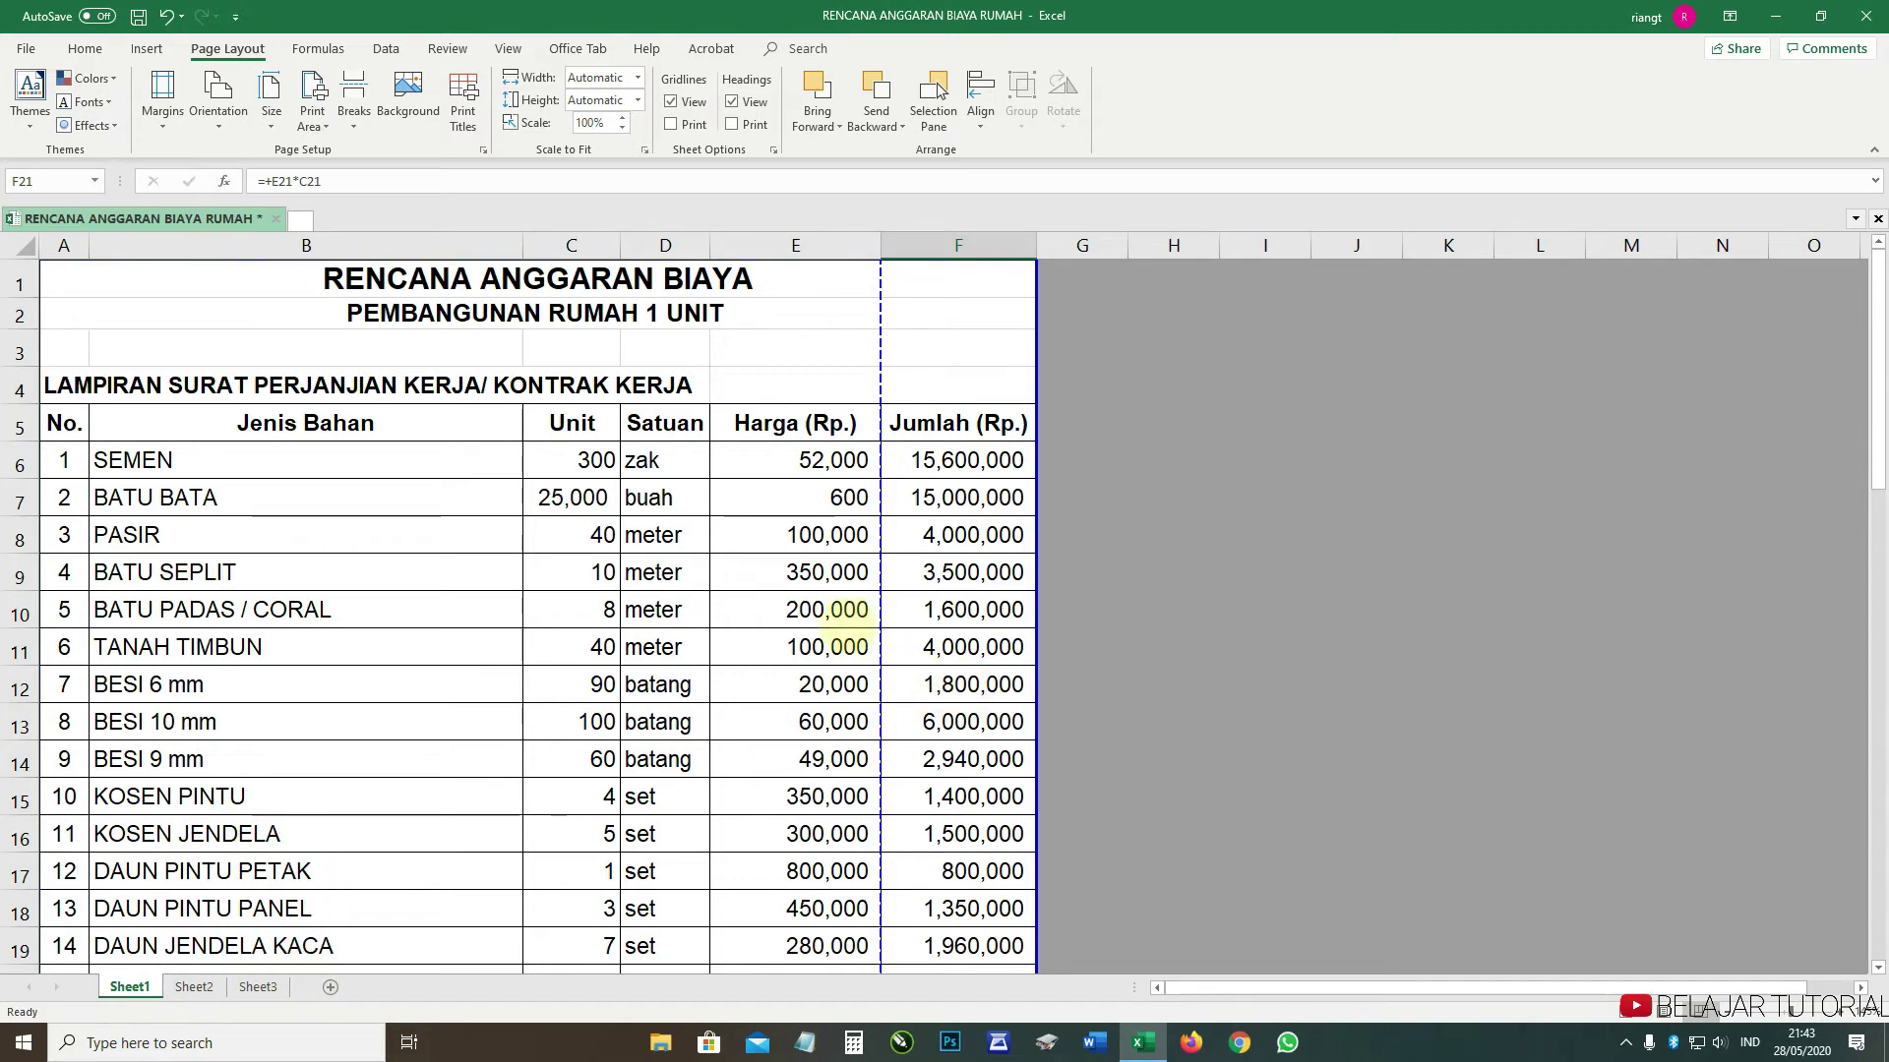
- Set both the left and right page margins to 0.3 in Page Setup and apply them
click(483, 149)
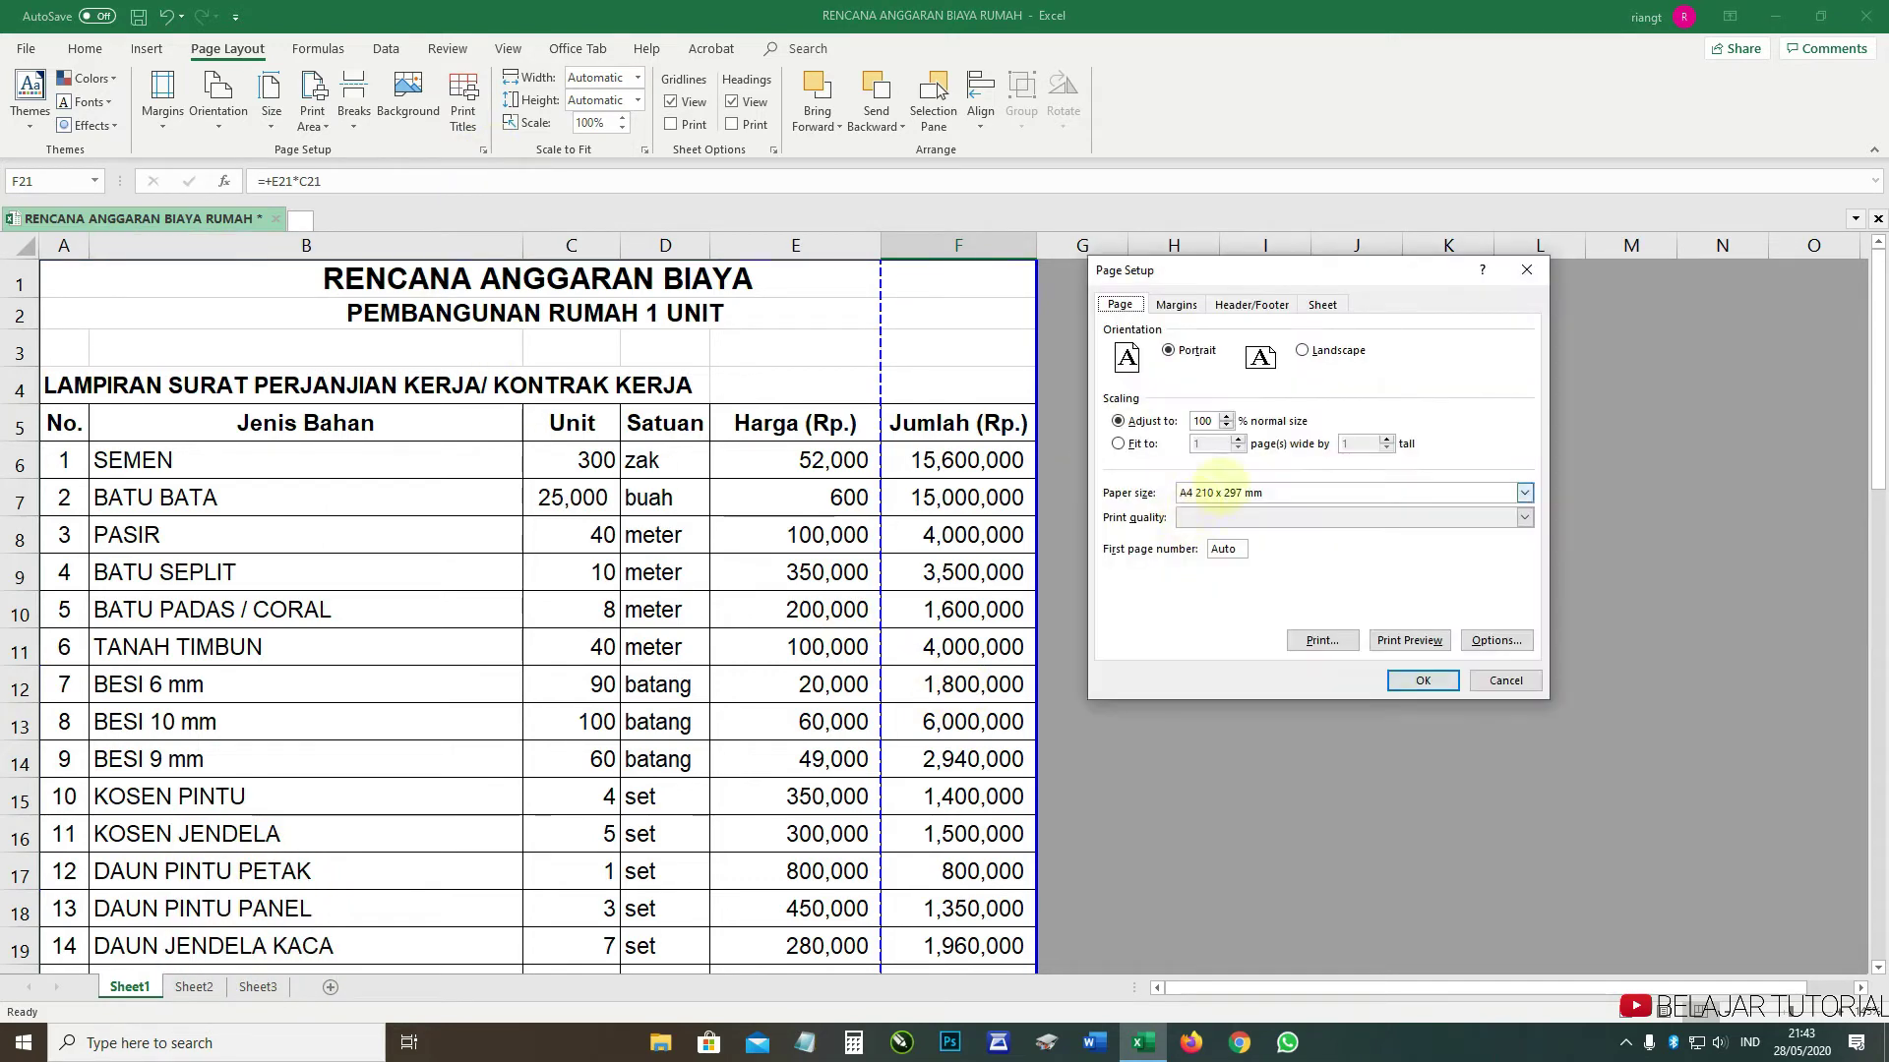
click(1177, 303)
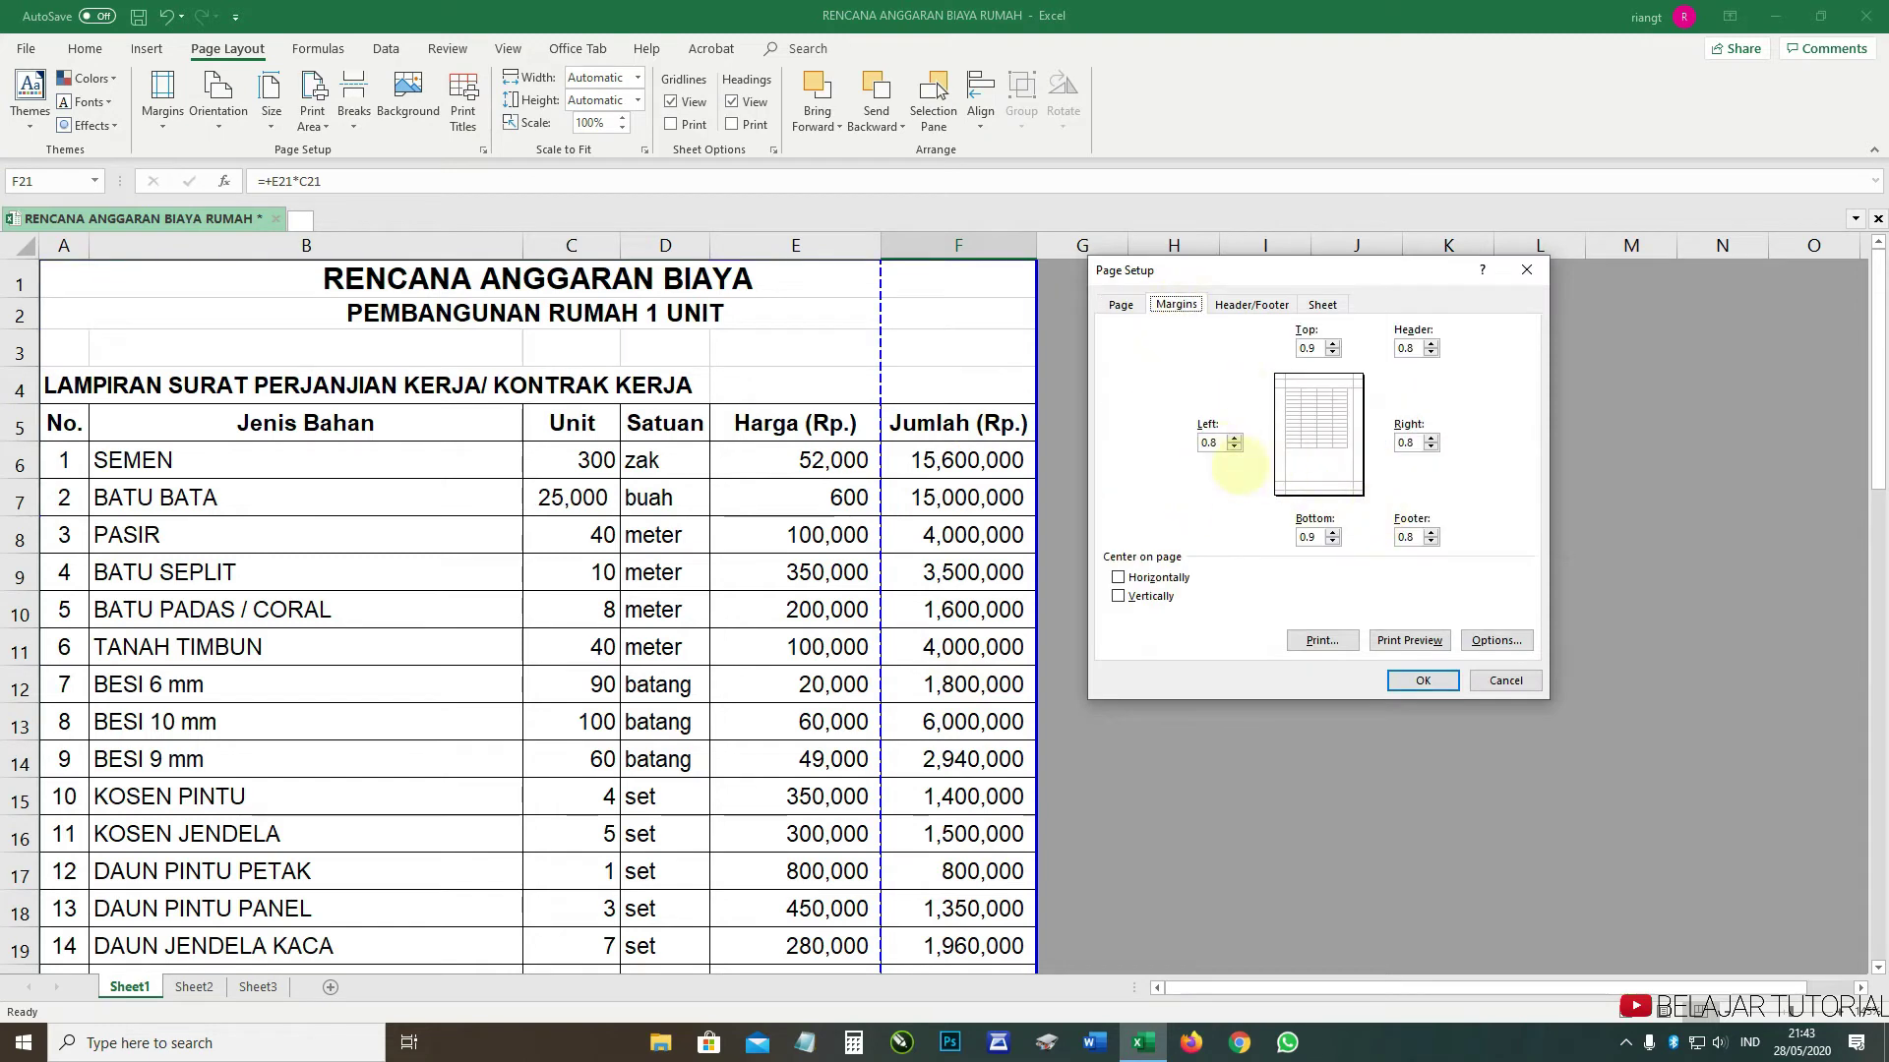
click(1401, 448)
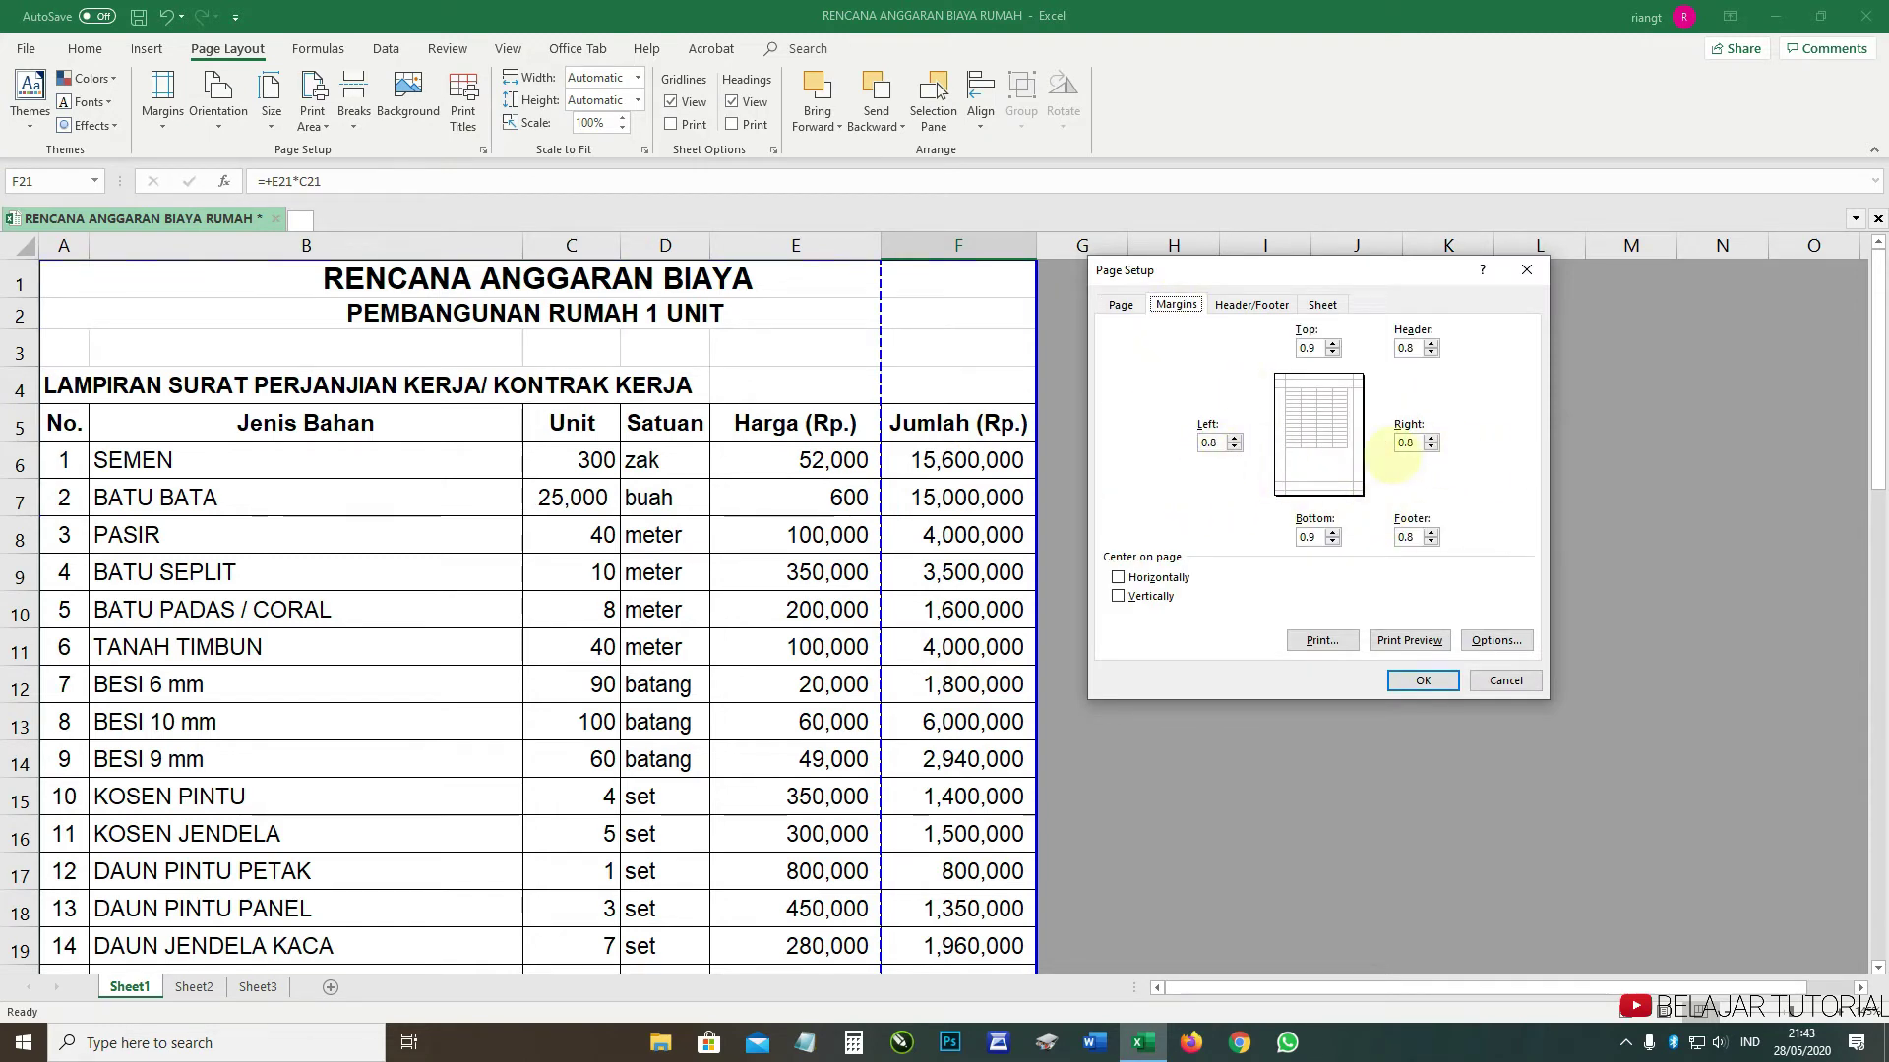
click(1220, 449)
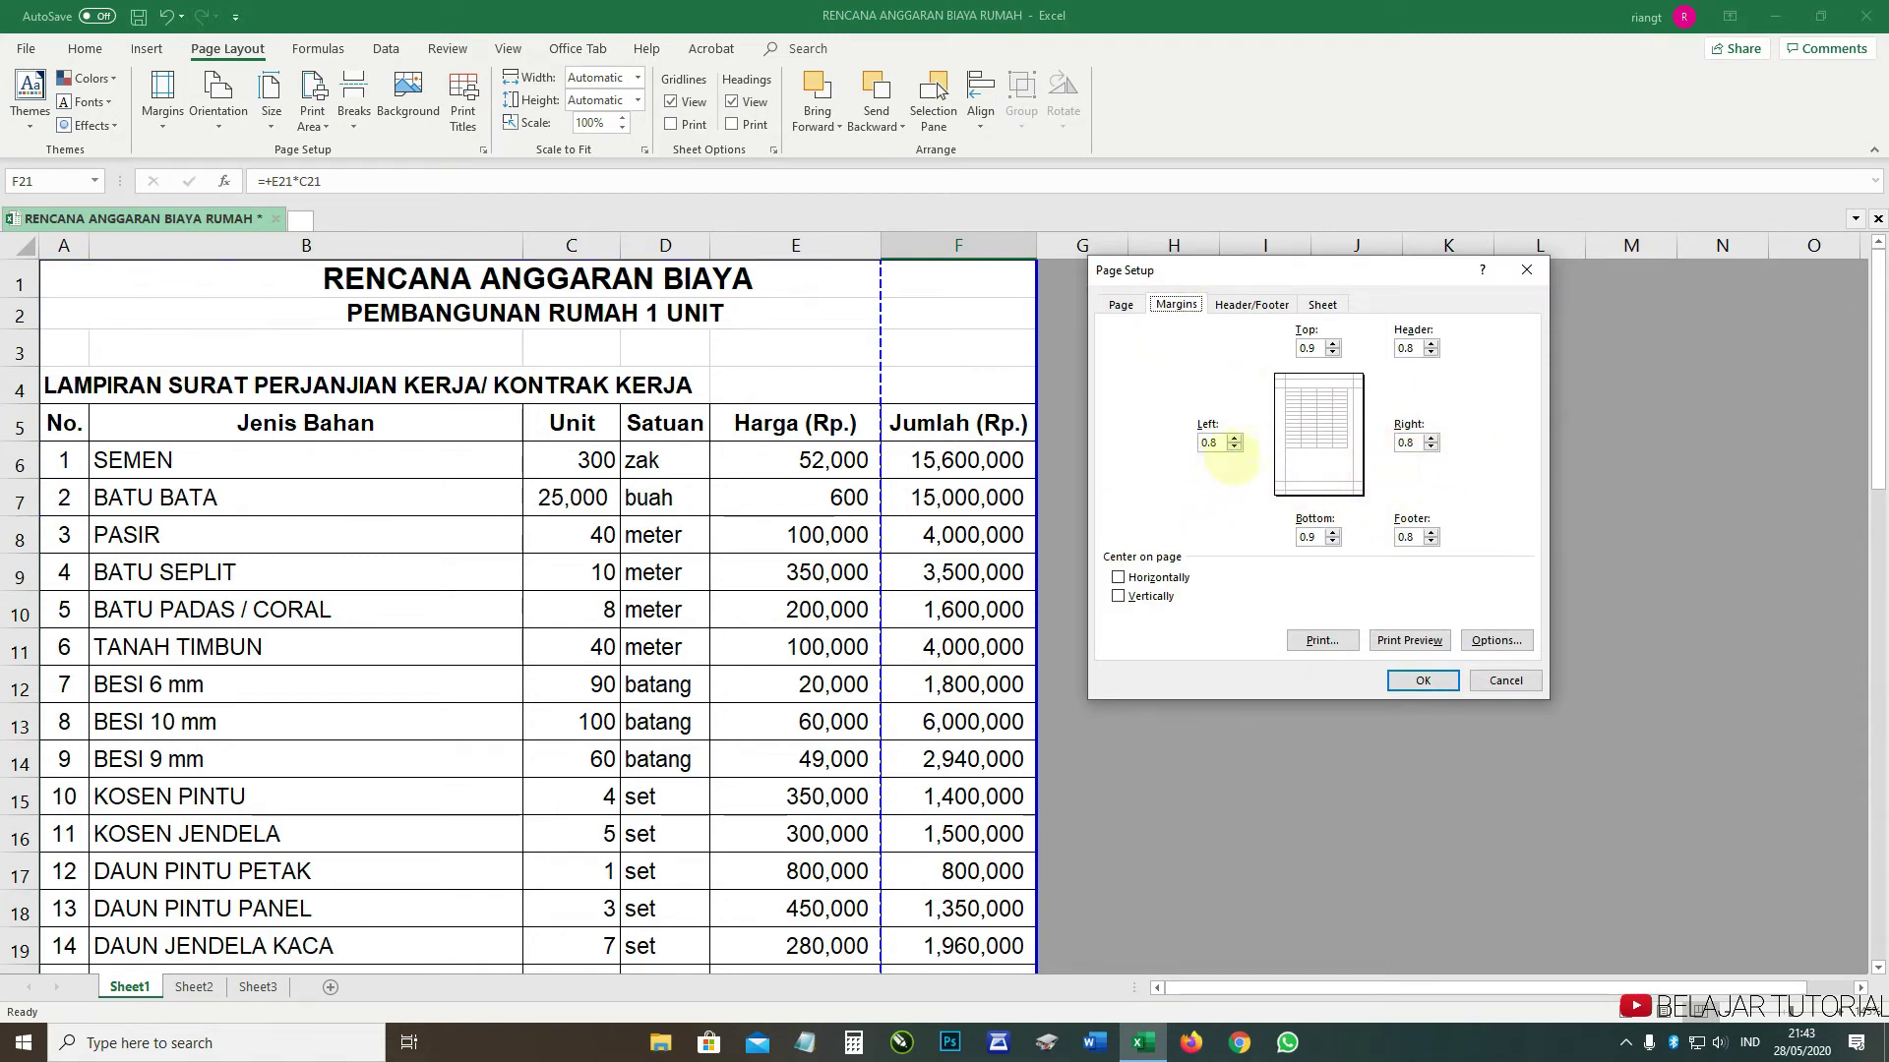
click(1233, 448)
click(1430, 448)
click(1430, 447)
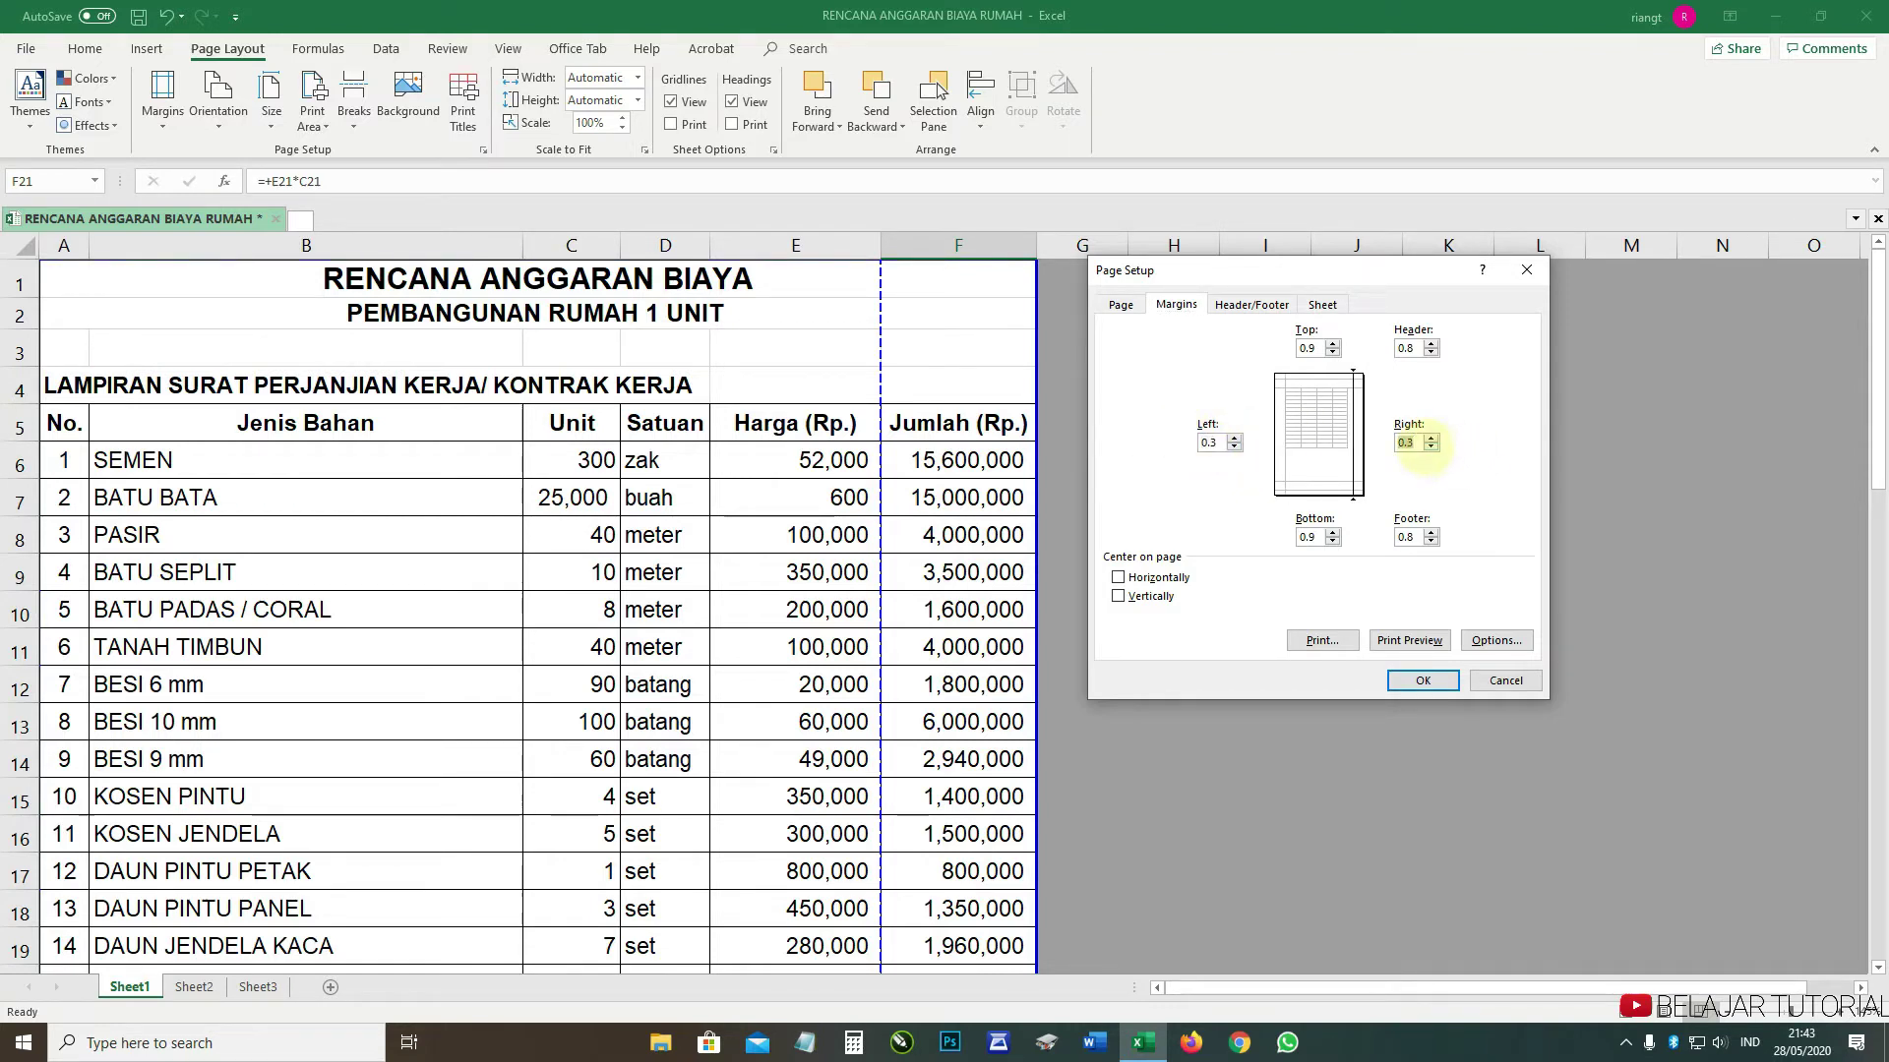
click(1412, 681)
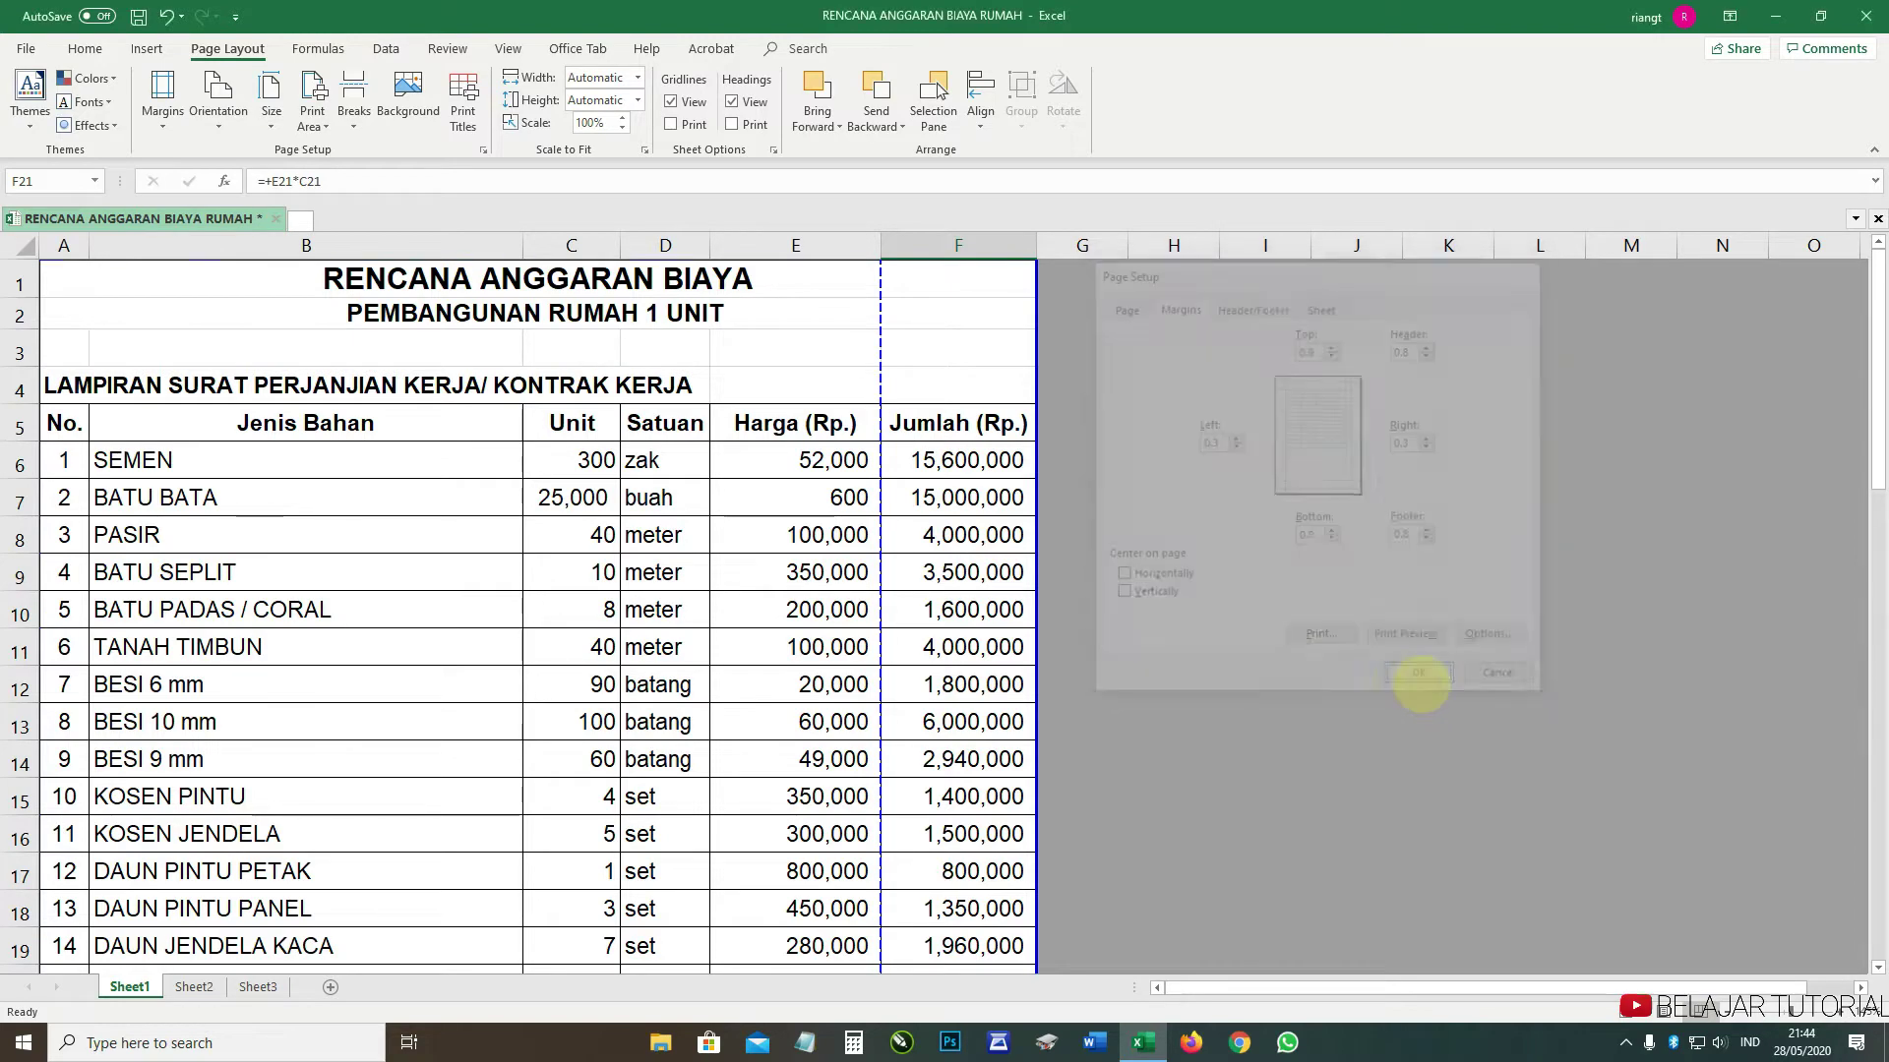
- Check in Page Break Preview whether all table columns through Jumlah (Rp.) fall on the same page
scroll(964, 629, down, 9)
scroll(969, 634, up, 7)
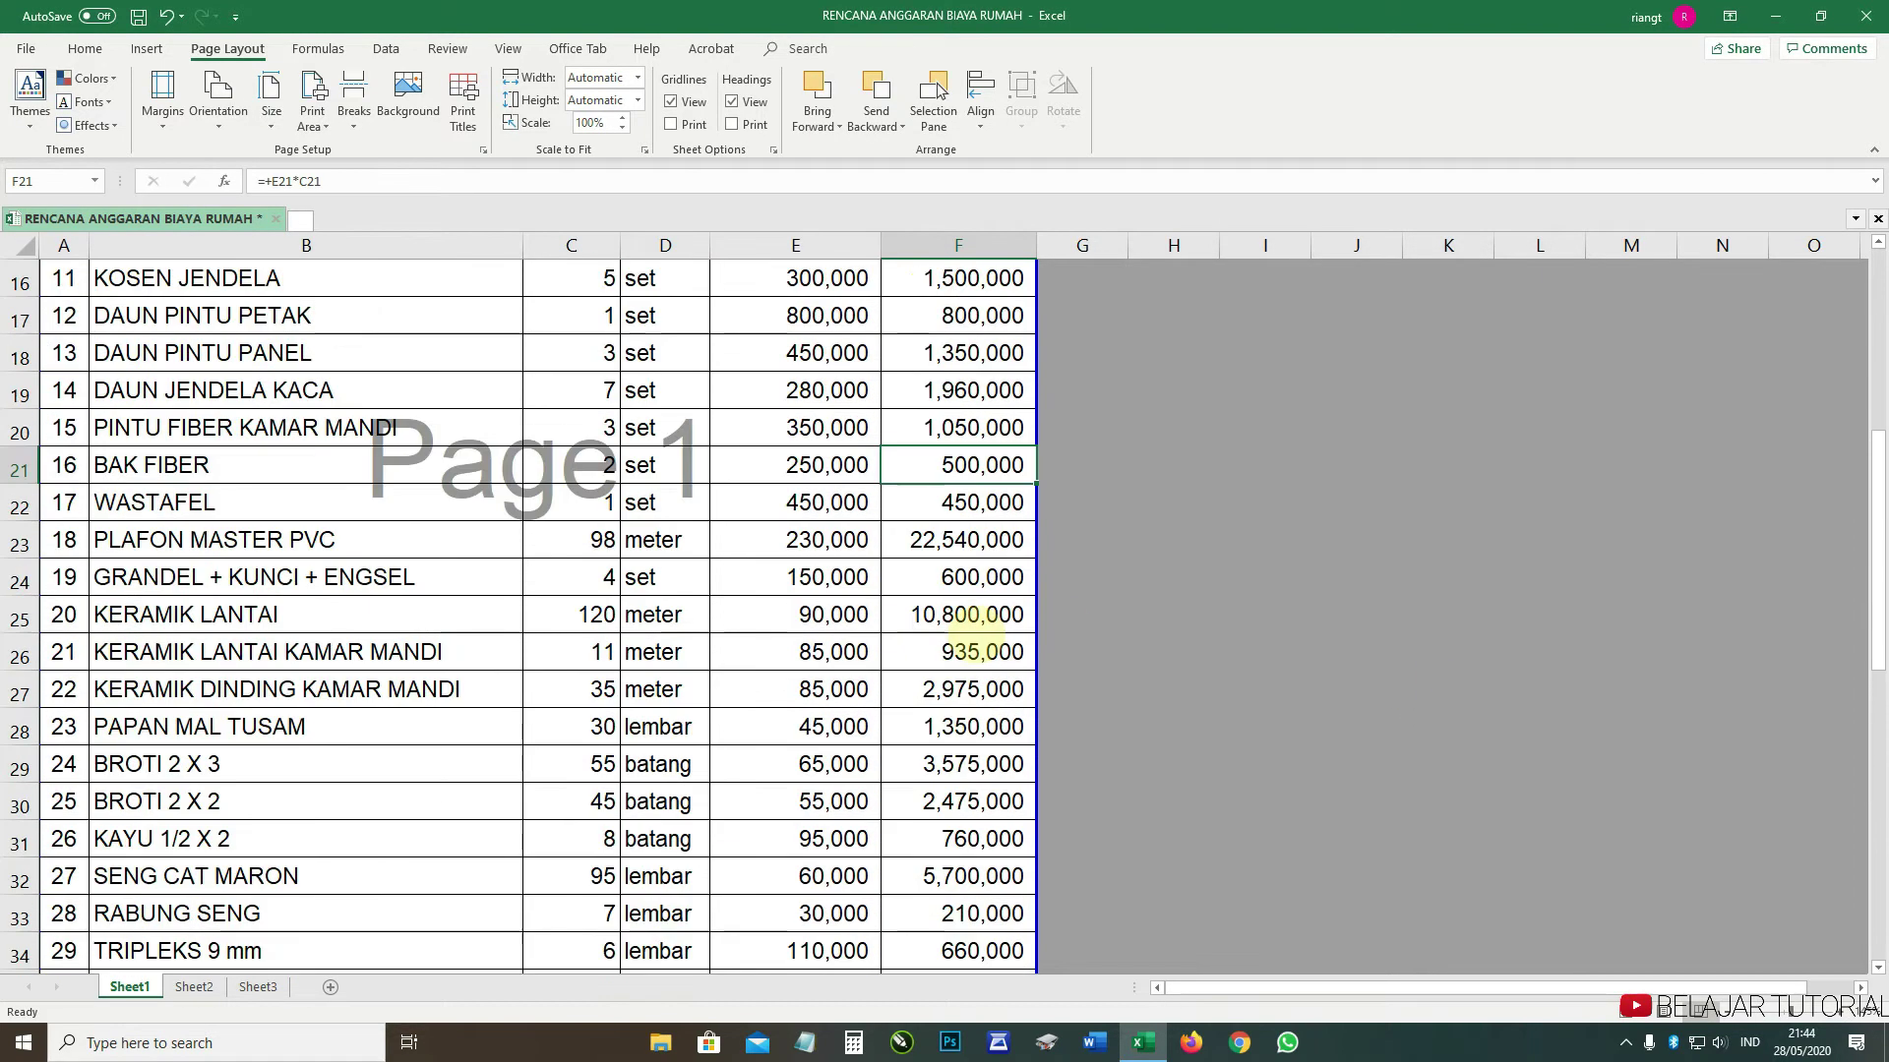
scroll(974, 634, up, 2)
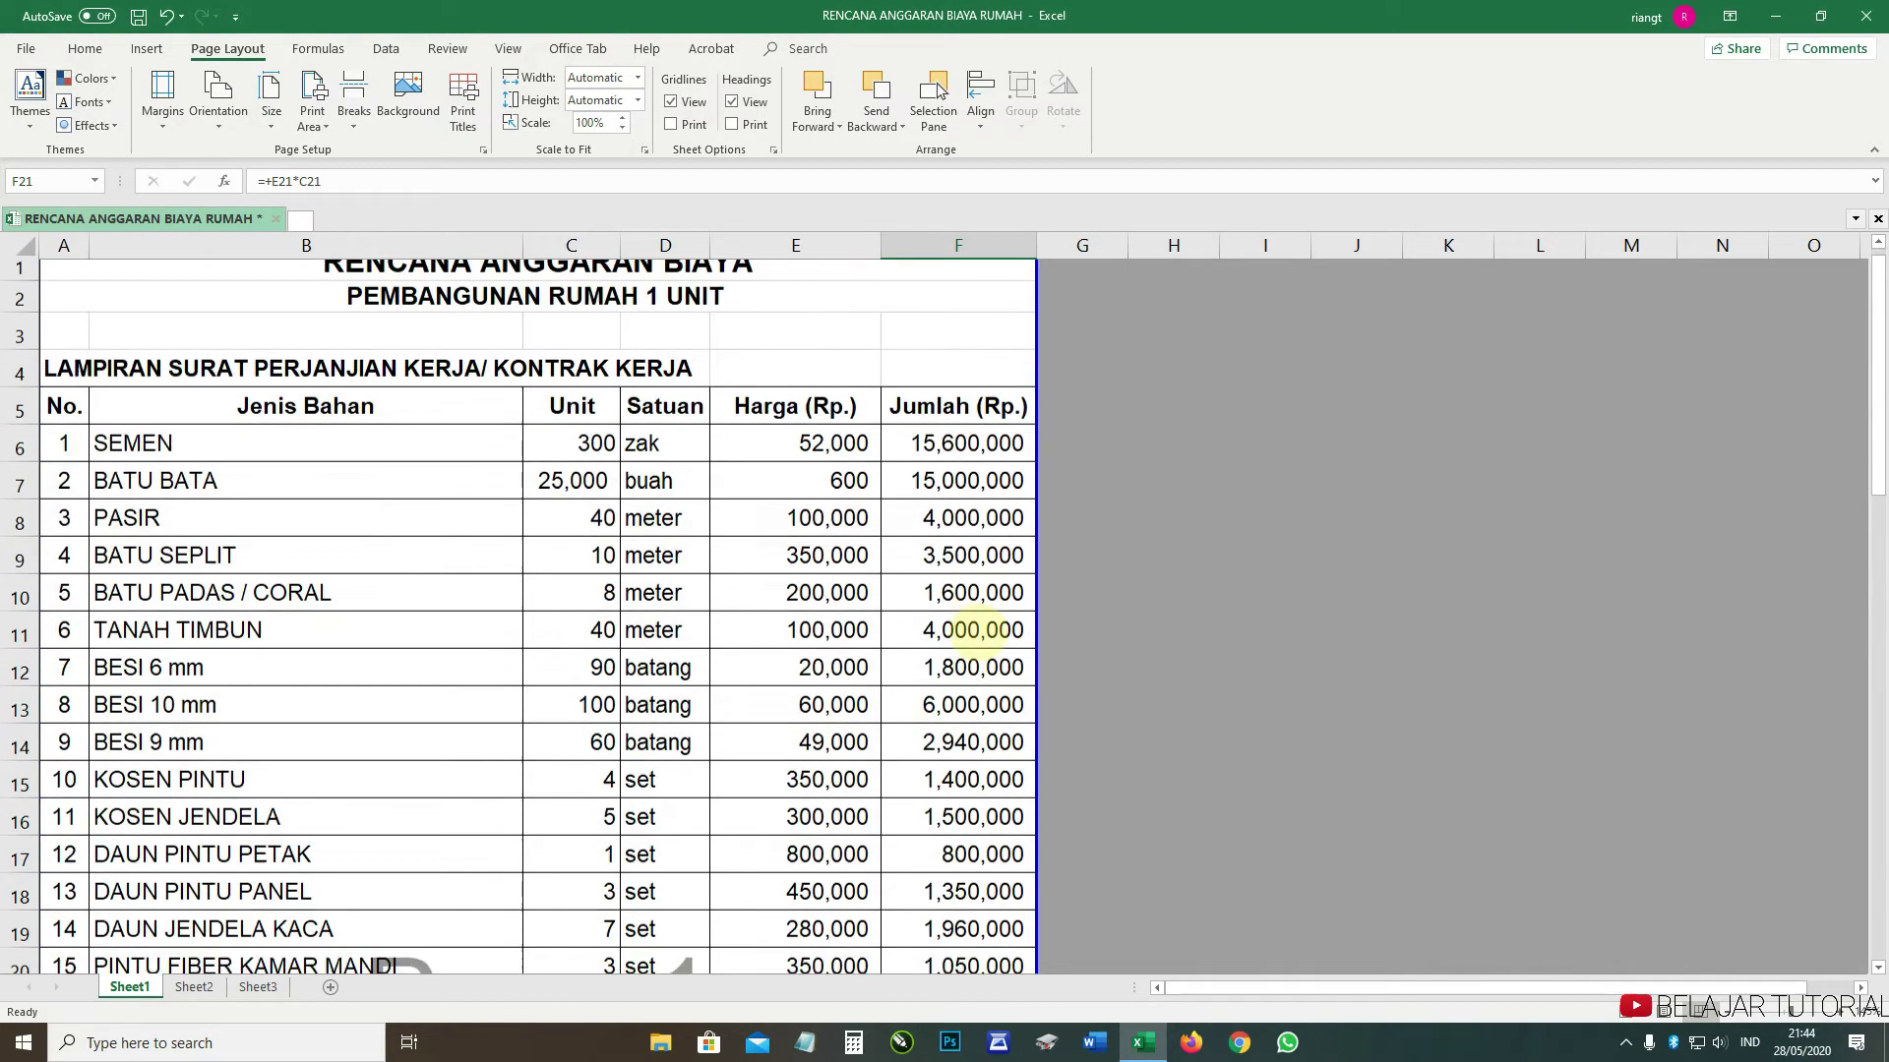
scroll(974, 629, down, 5)
scroll(974, 630, up, 4)
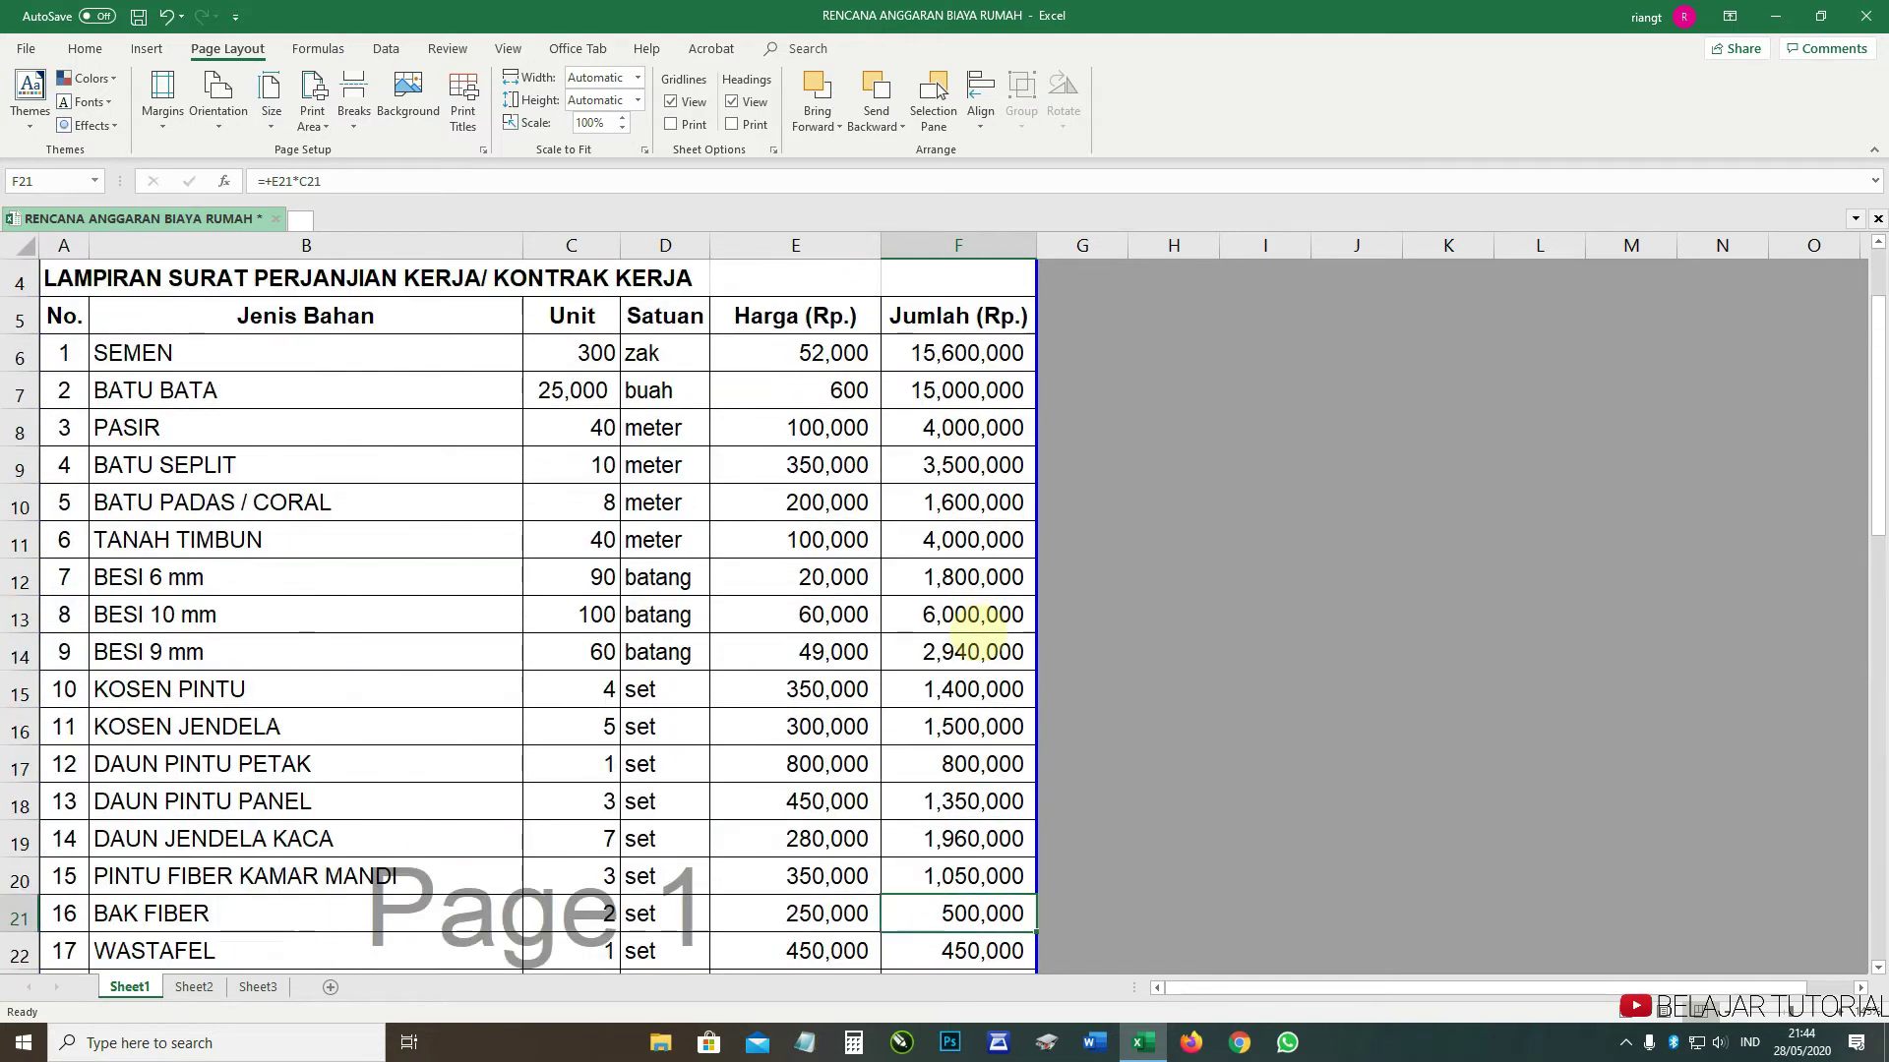
scroll(973, 629, up, 1)
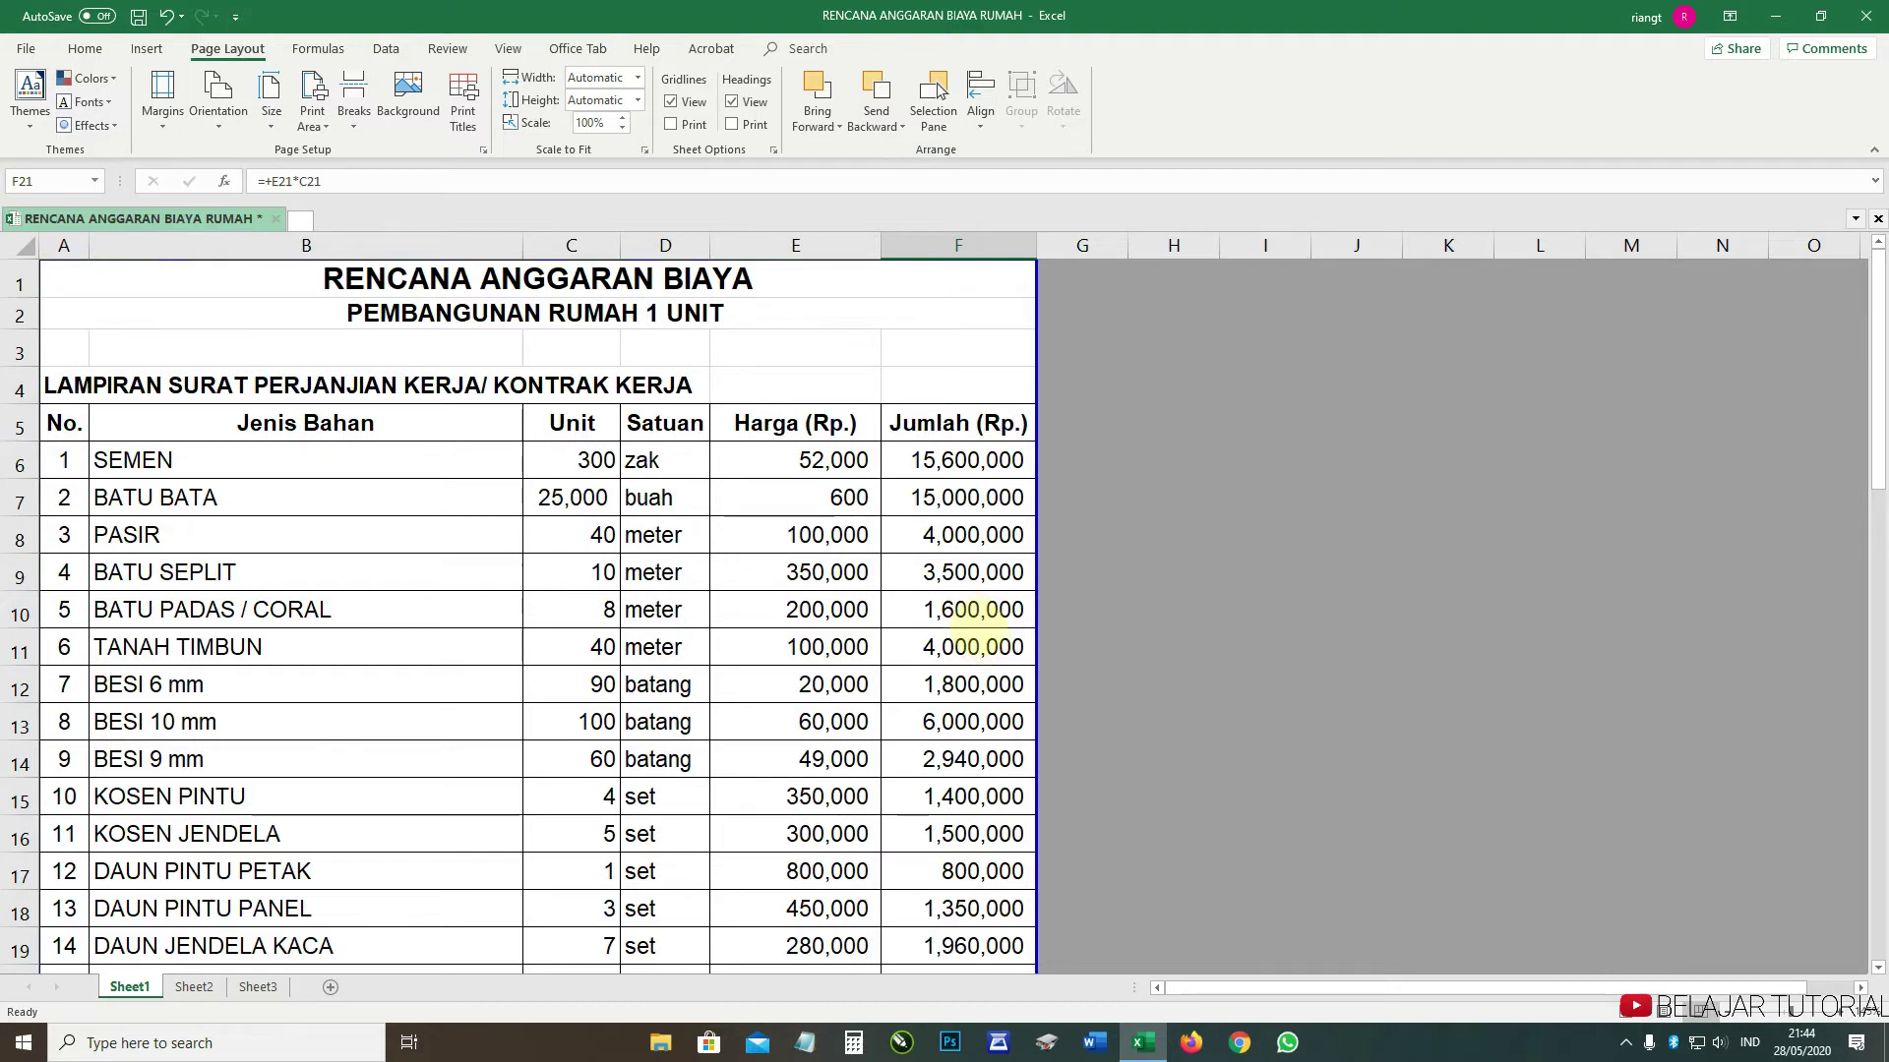
scroll(969, 610, down, 5)
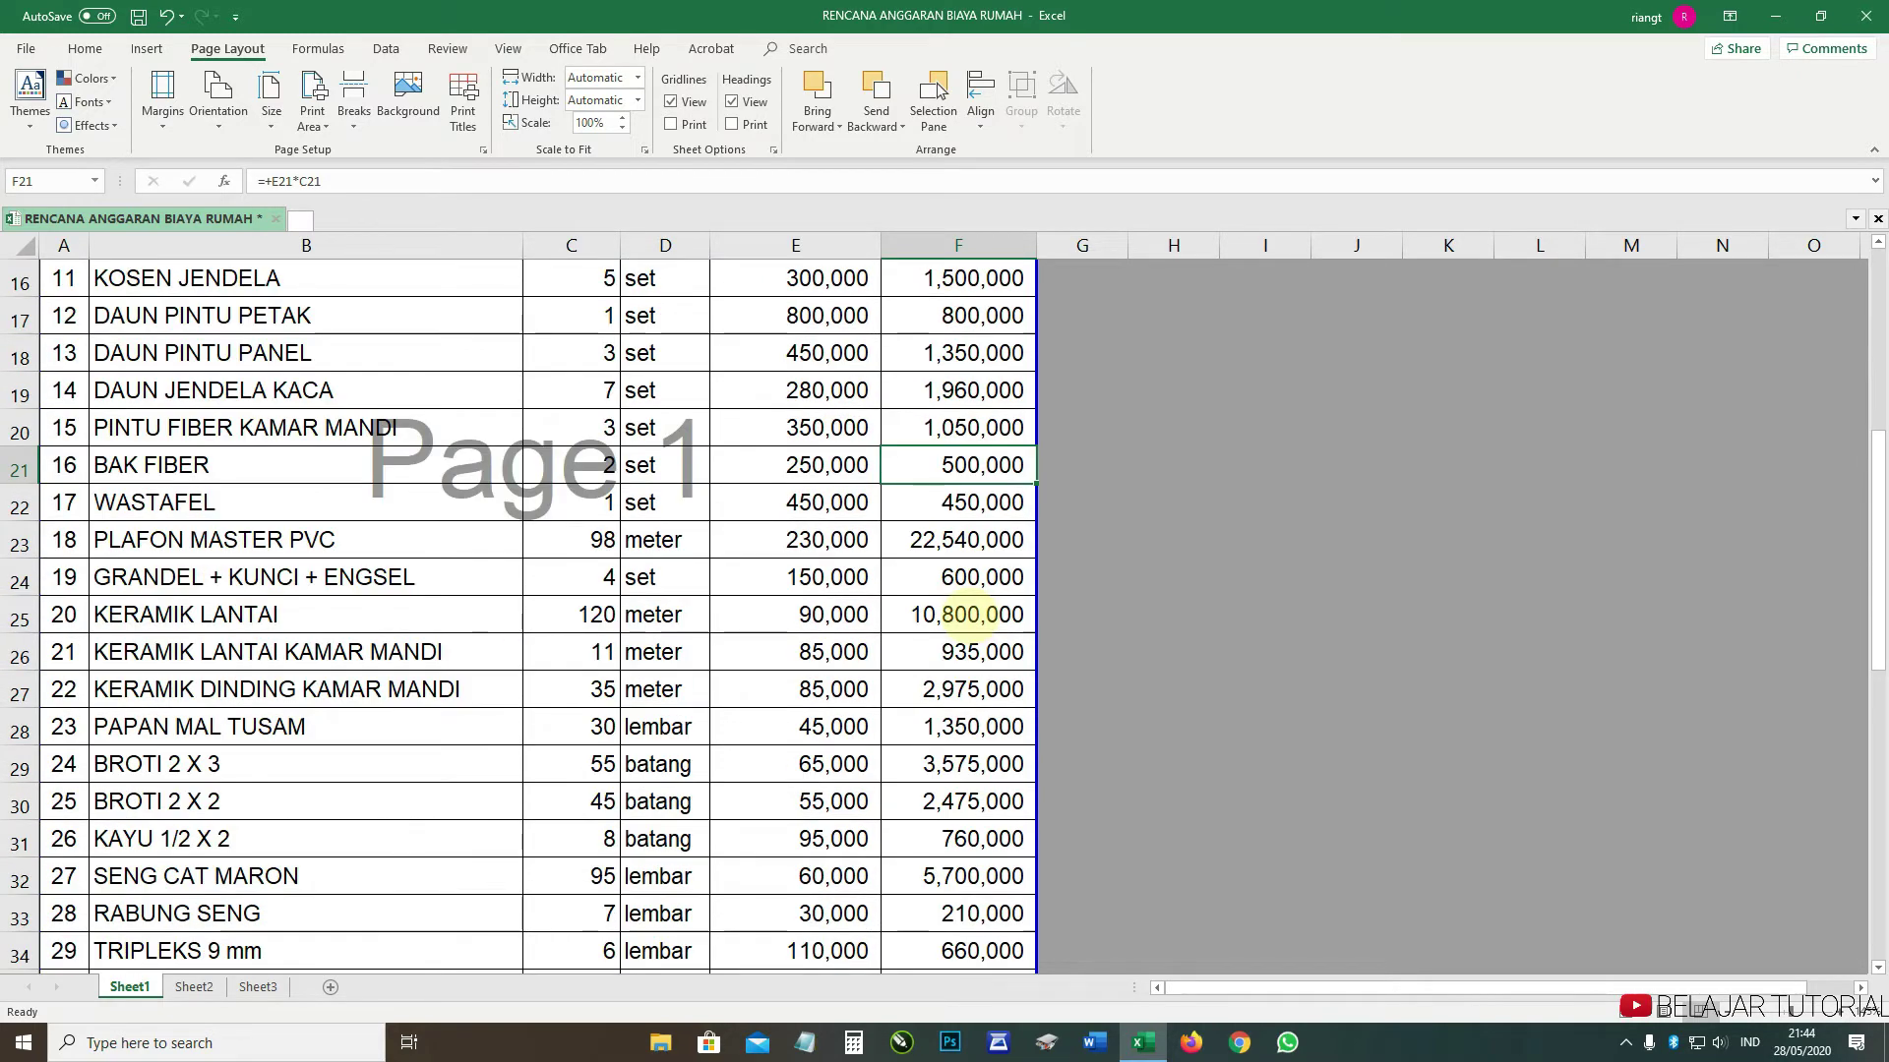
- Examine both pages of the budget table in the print preview, including the signature area, and return to the sheet
scroll(969, 615, up, 5)
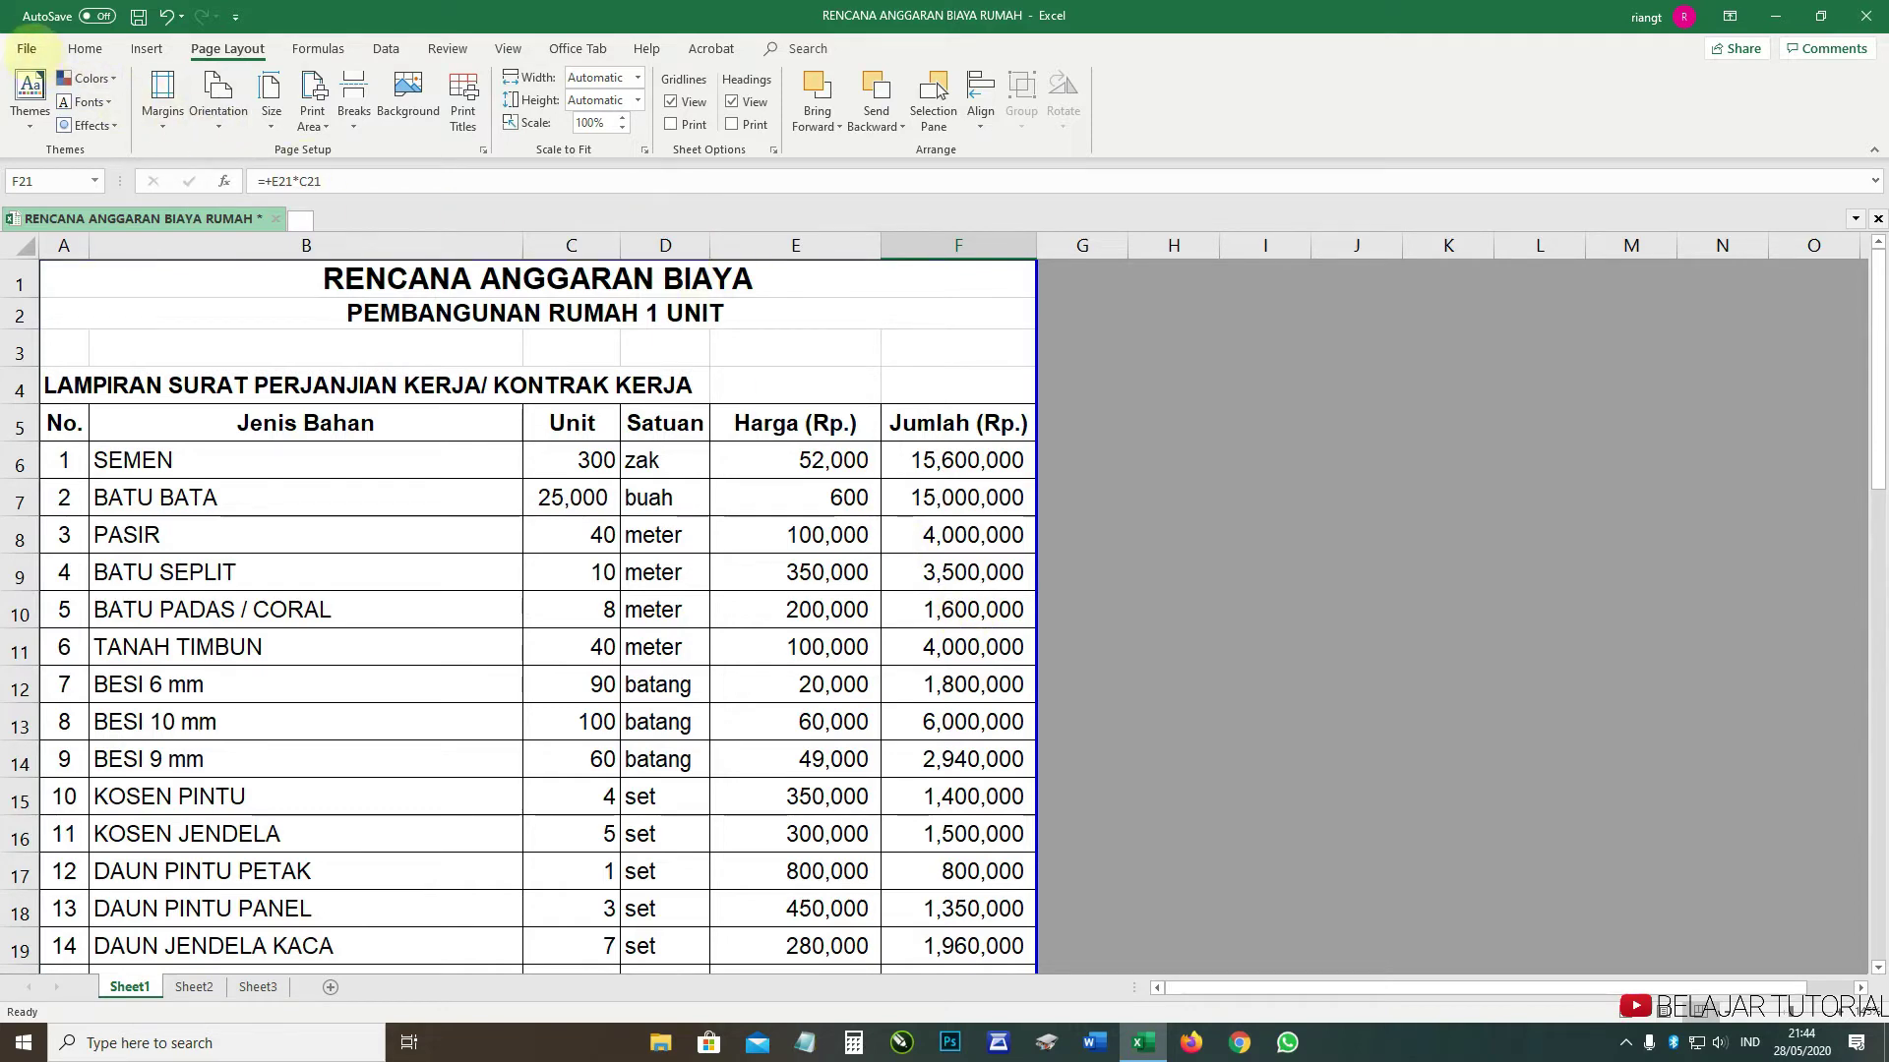
click(26, 49)
click(87, 409)
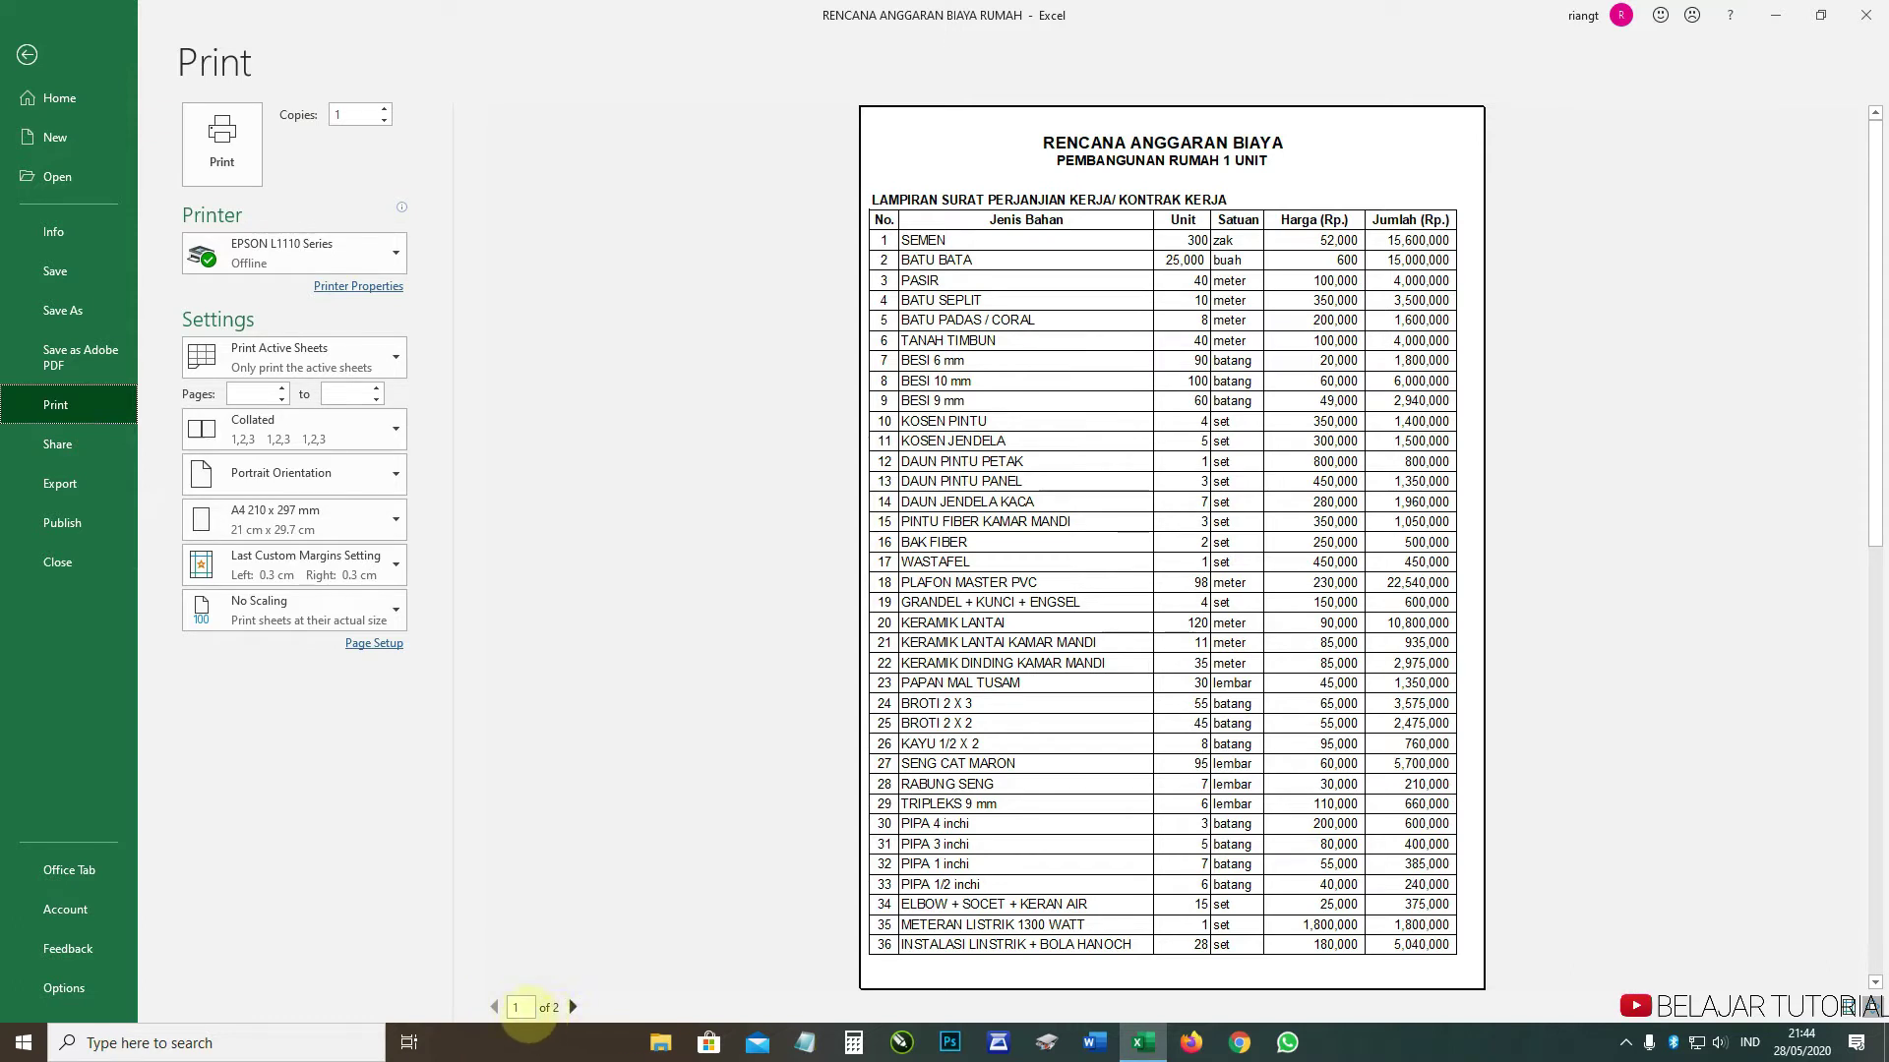
click(573, 1007)
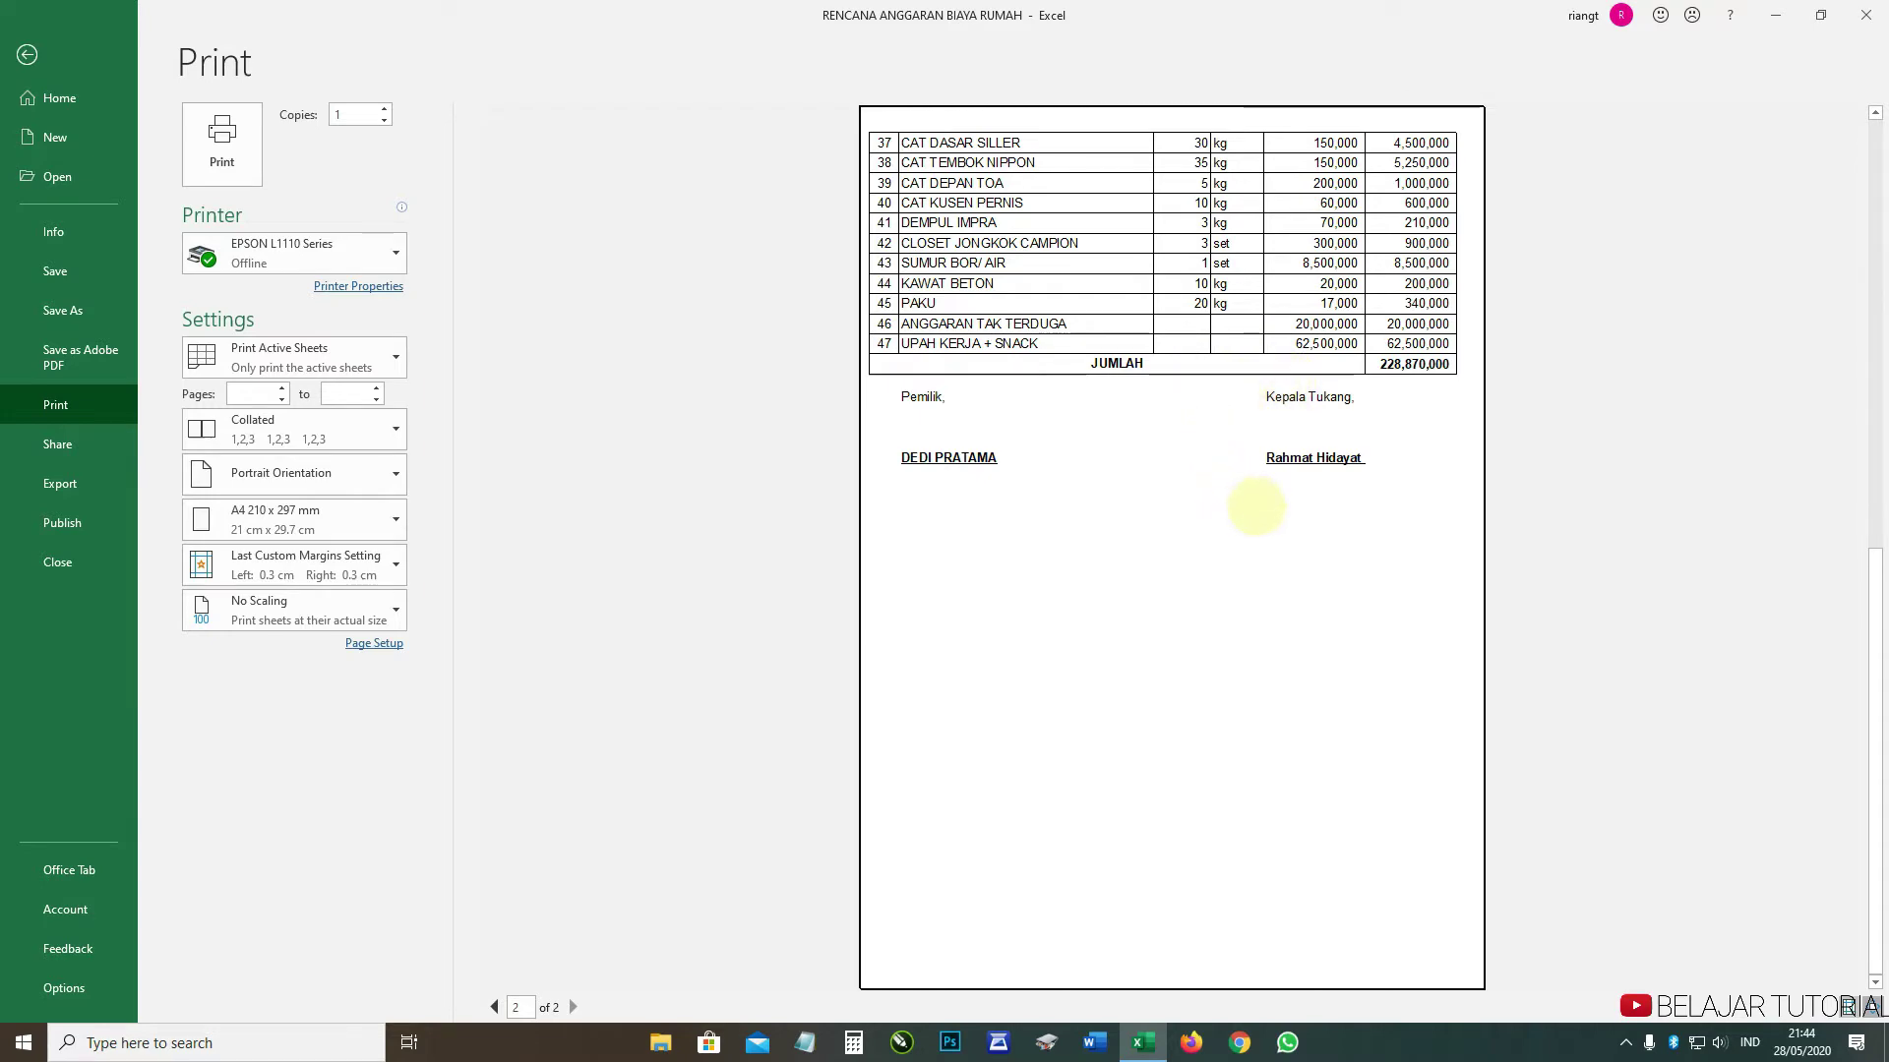
scroll(1256, 506, up, 2)
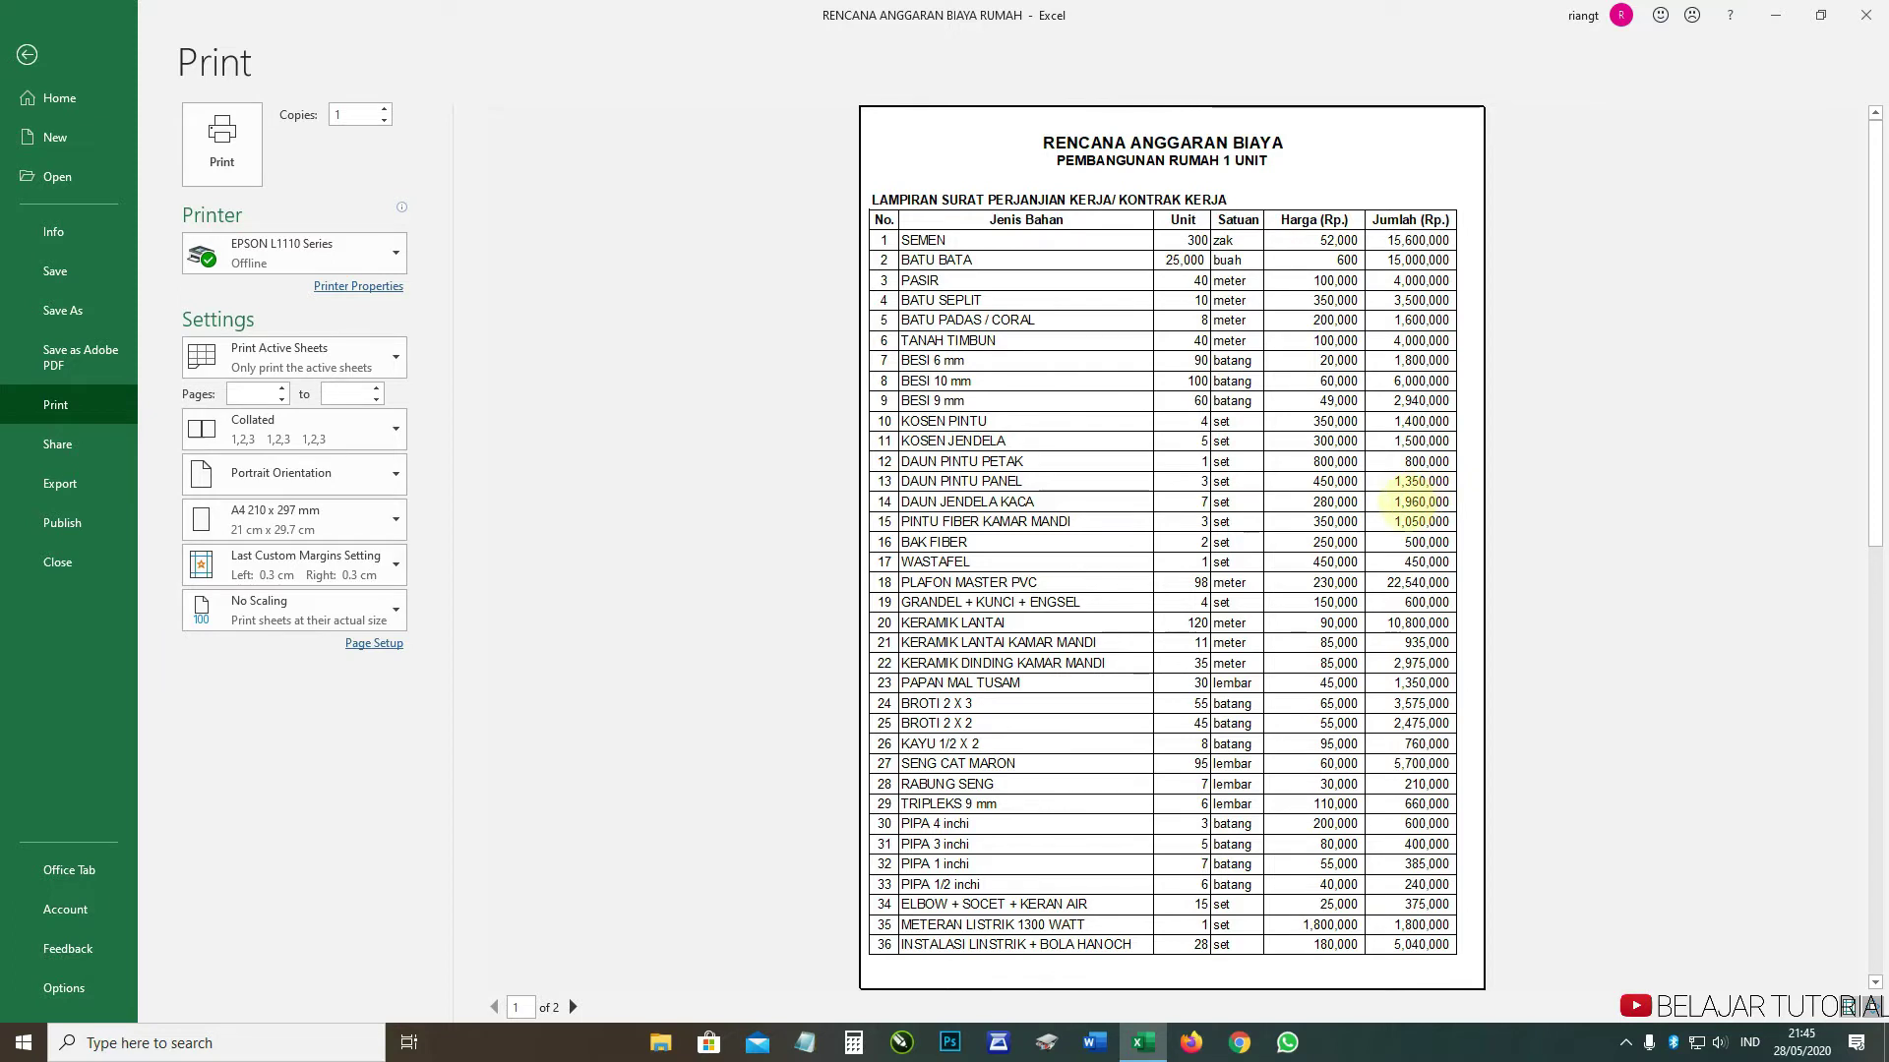
scroll(1408, 501, down, 1)
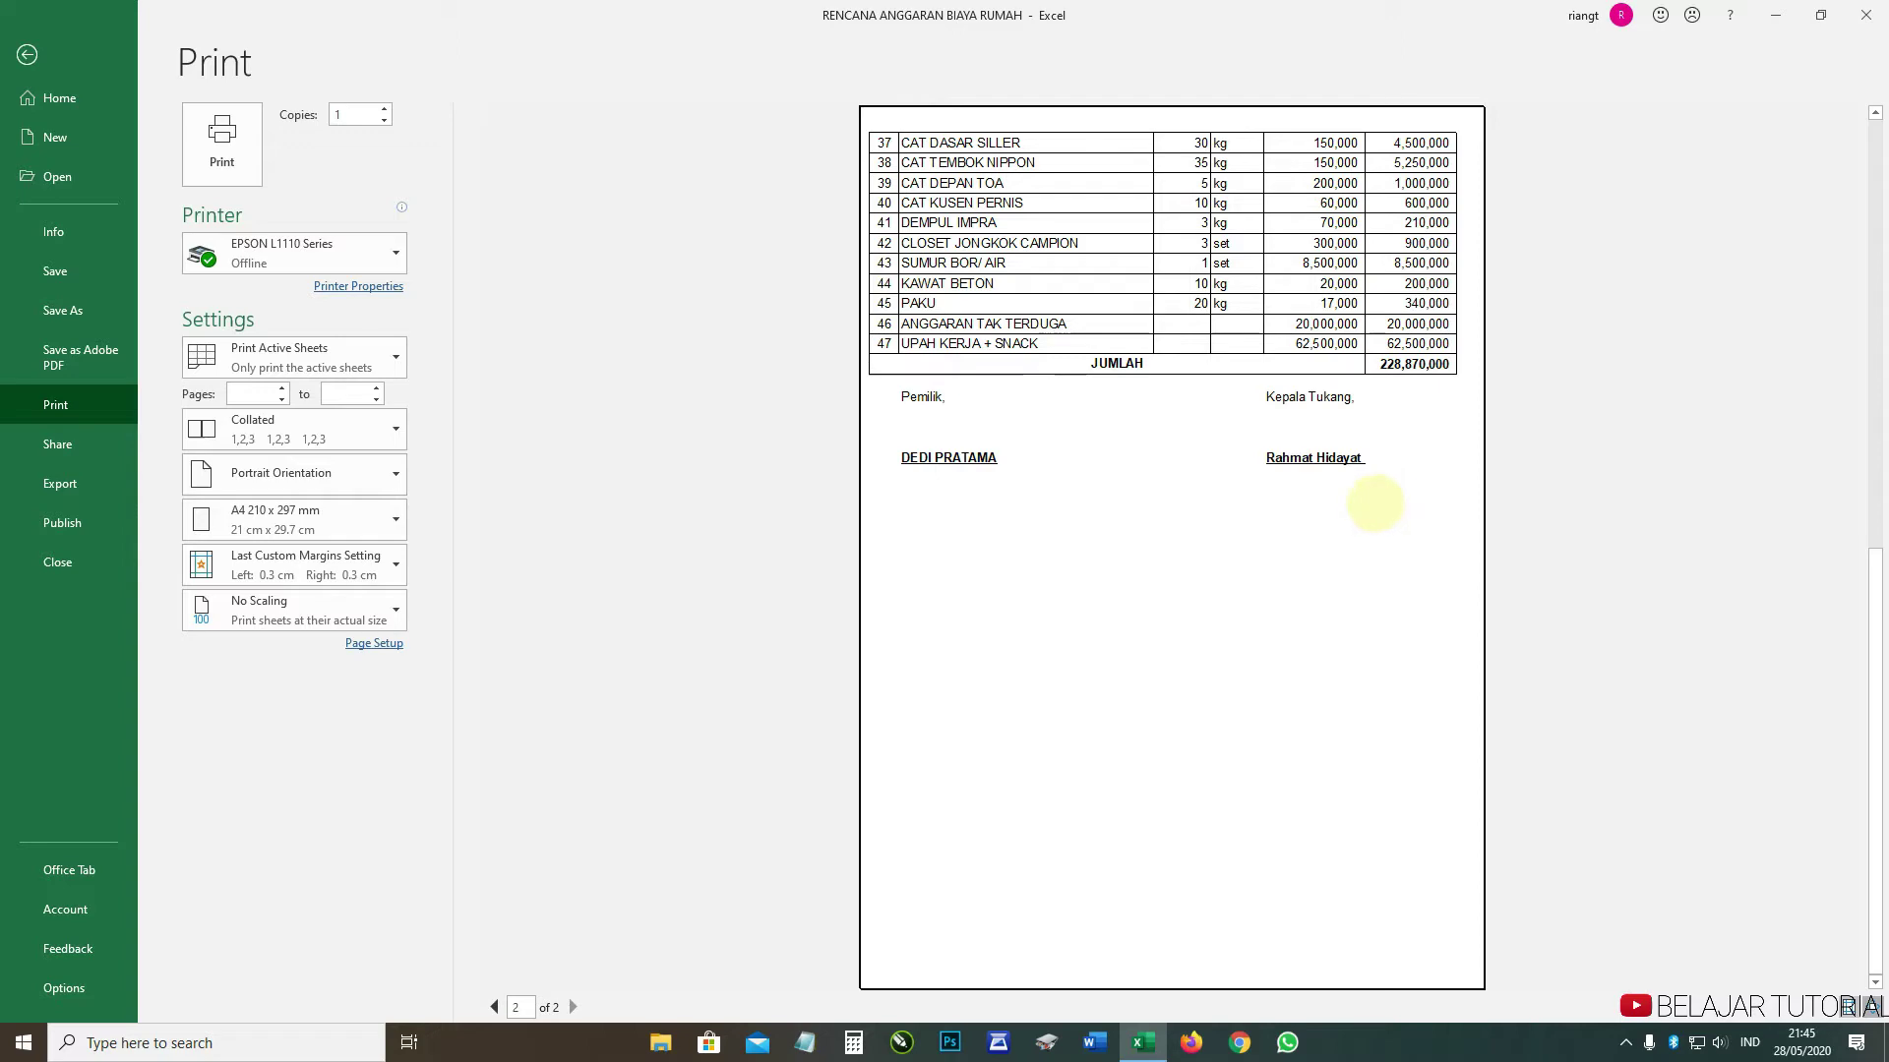
scroll(1375, 502, up, 2)
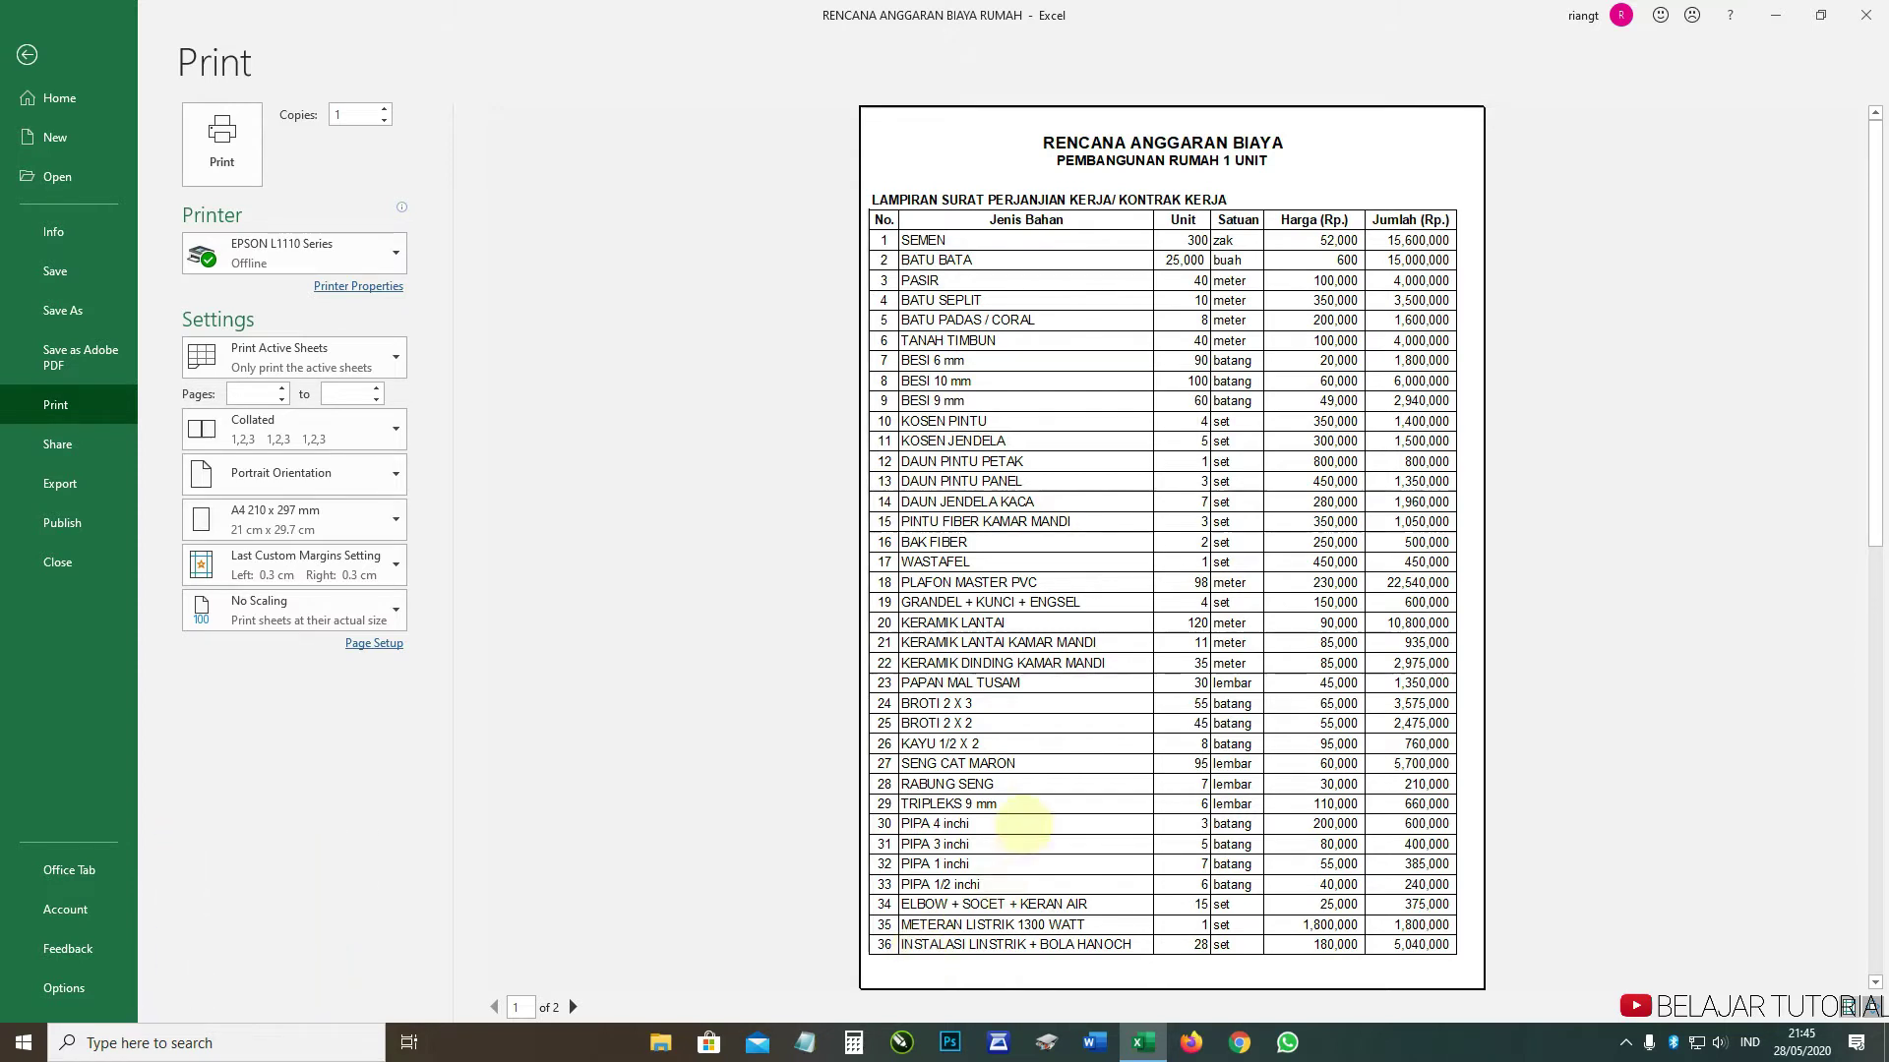
scroll(1023, 821, down, 1)
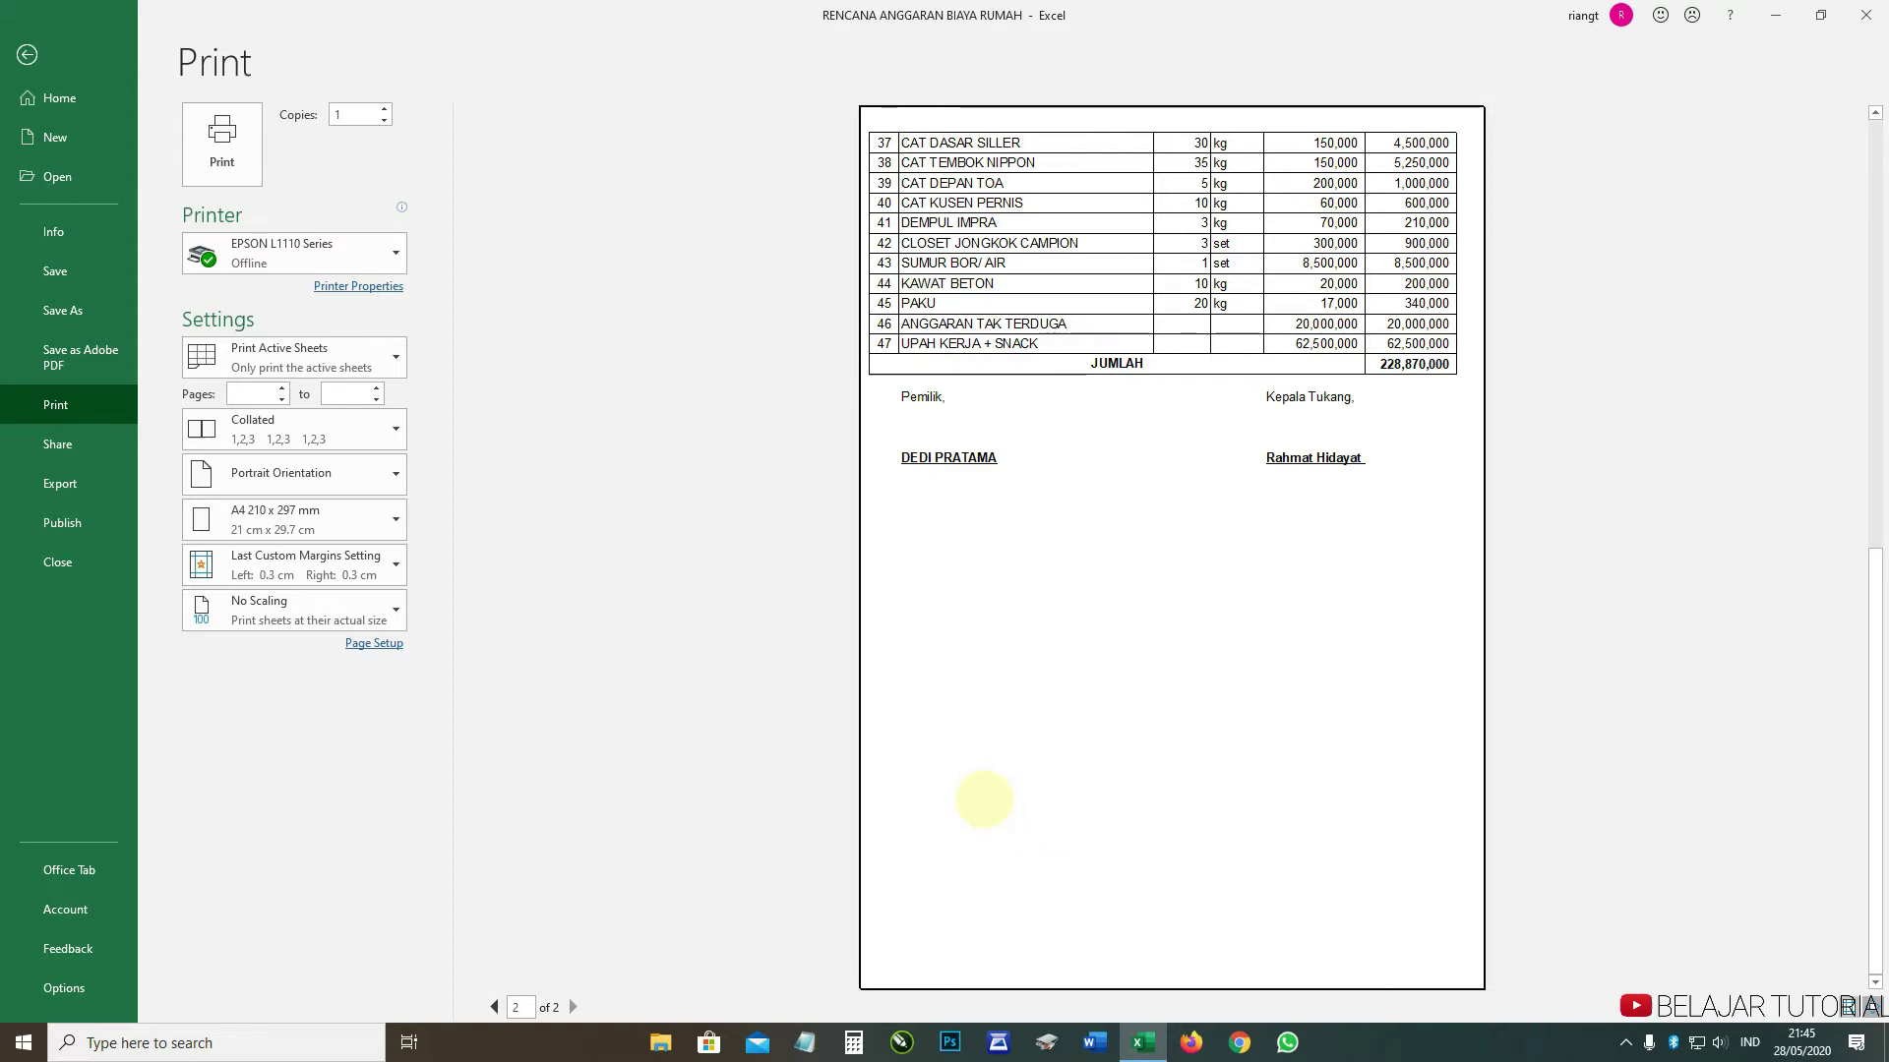
scroll(983, 799, up, 1)
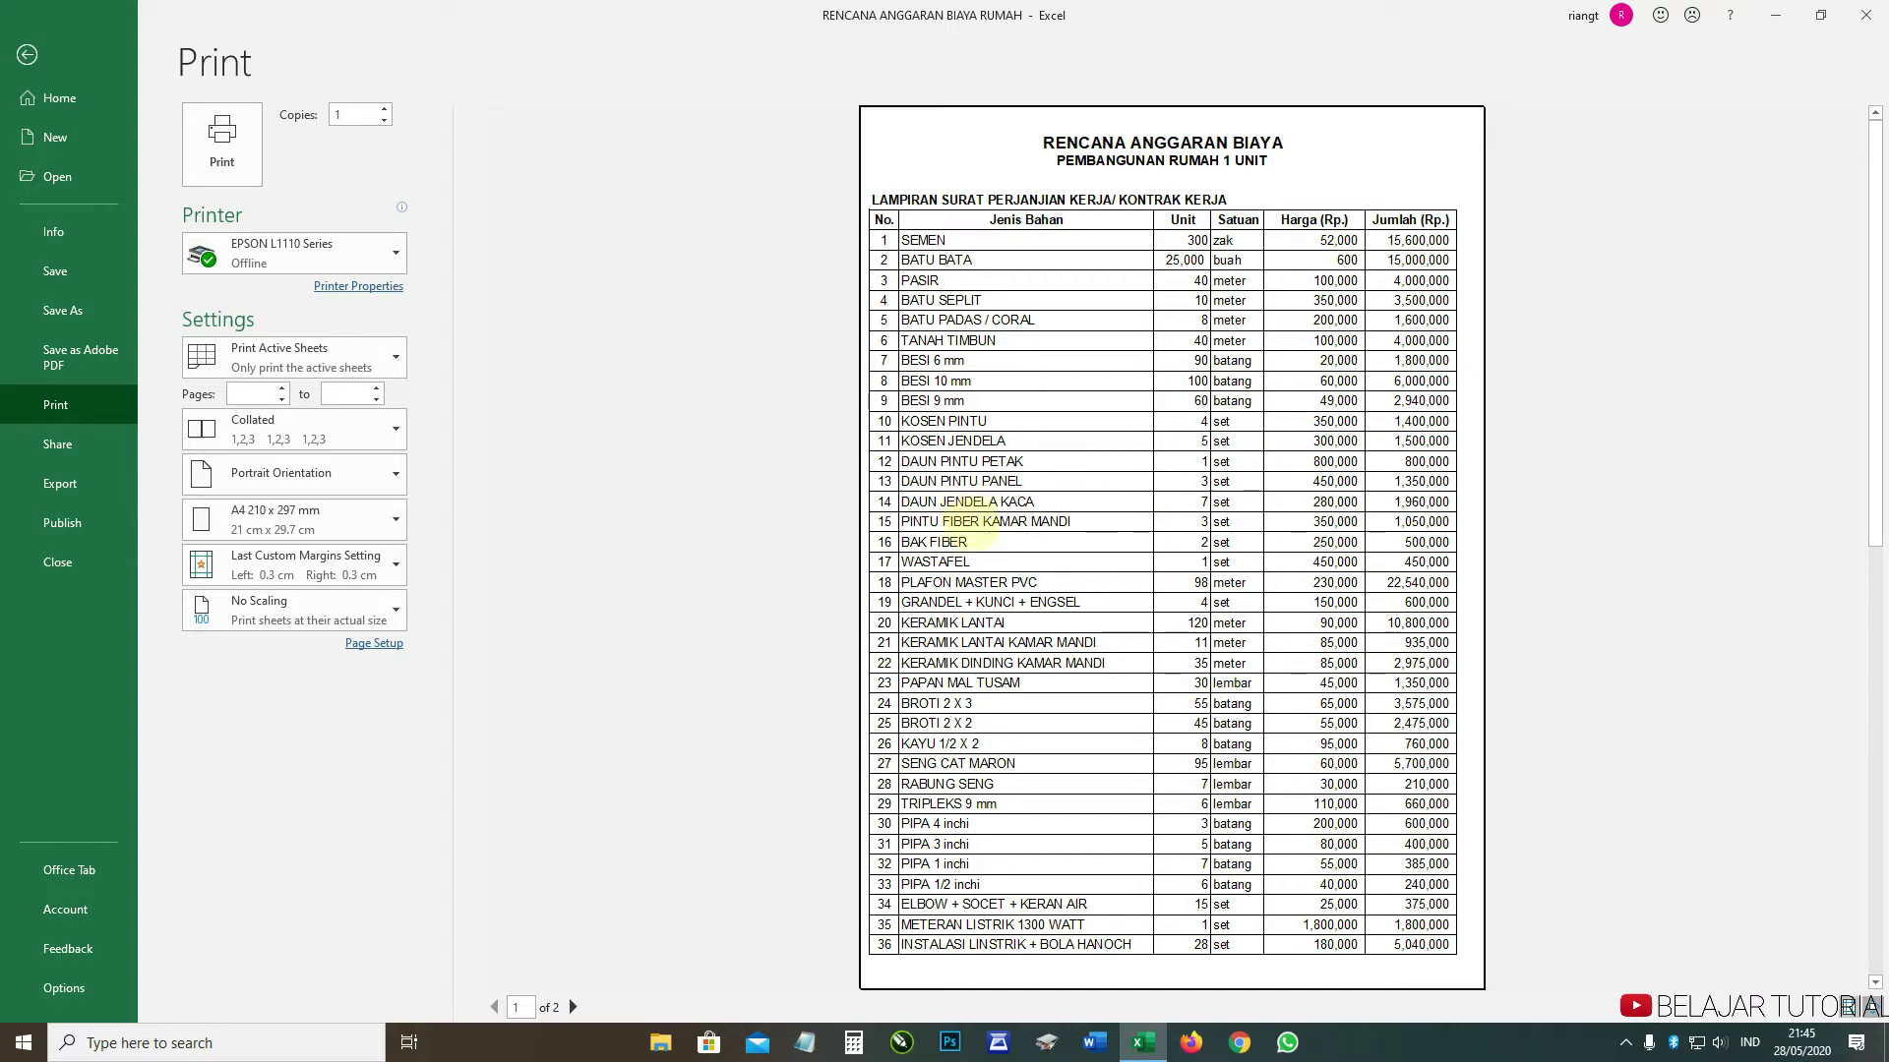
click(27, 54)
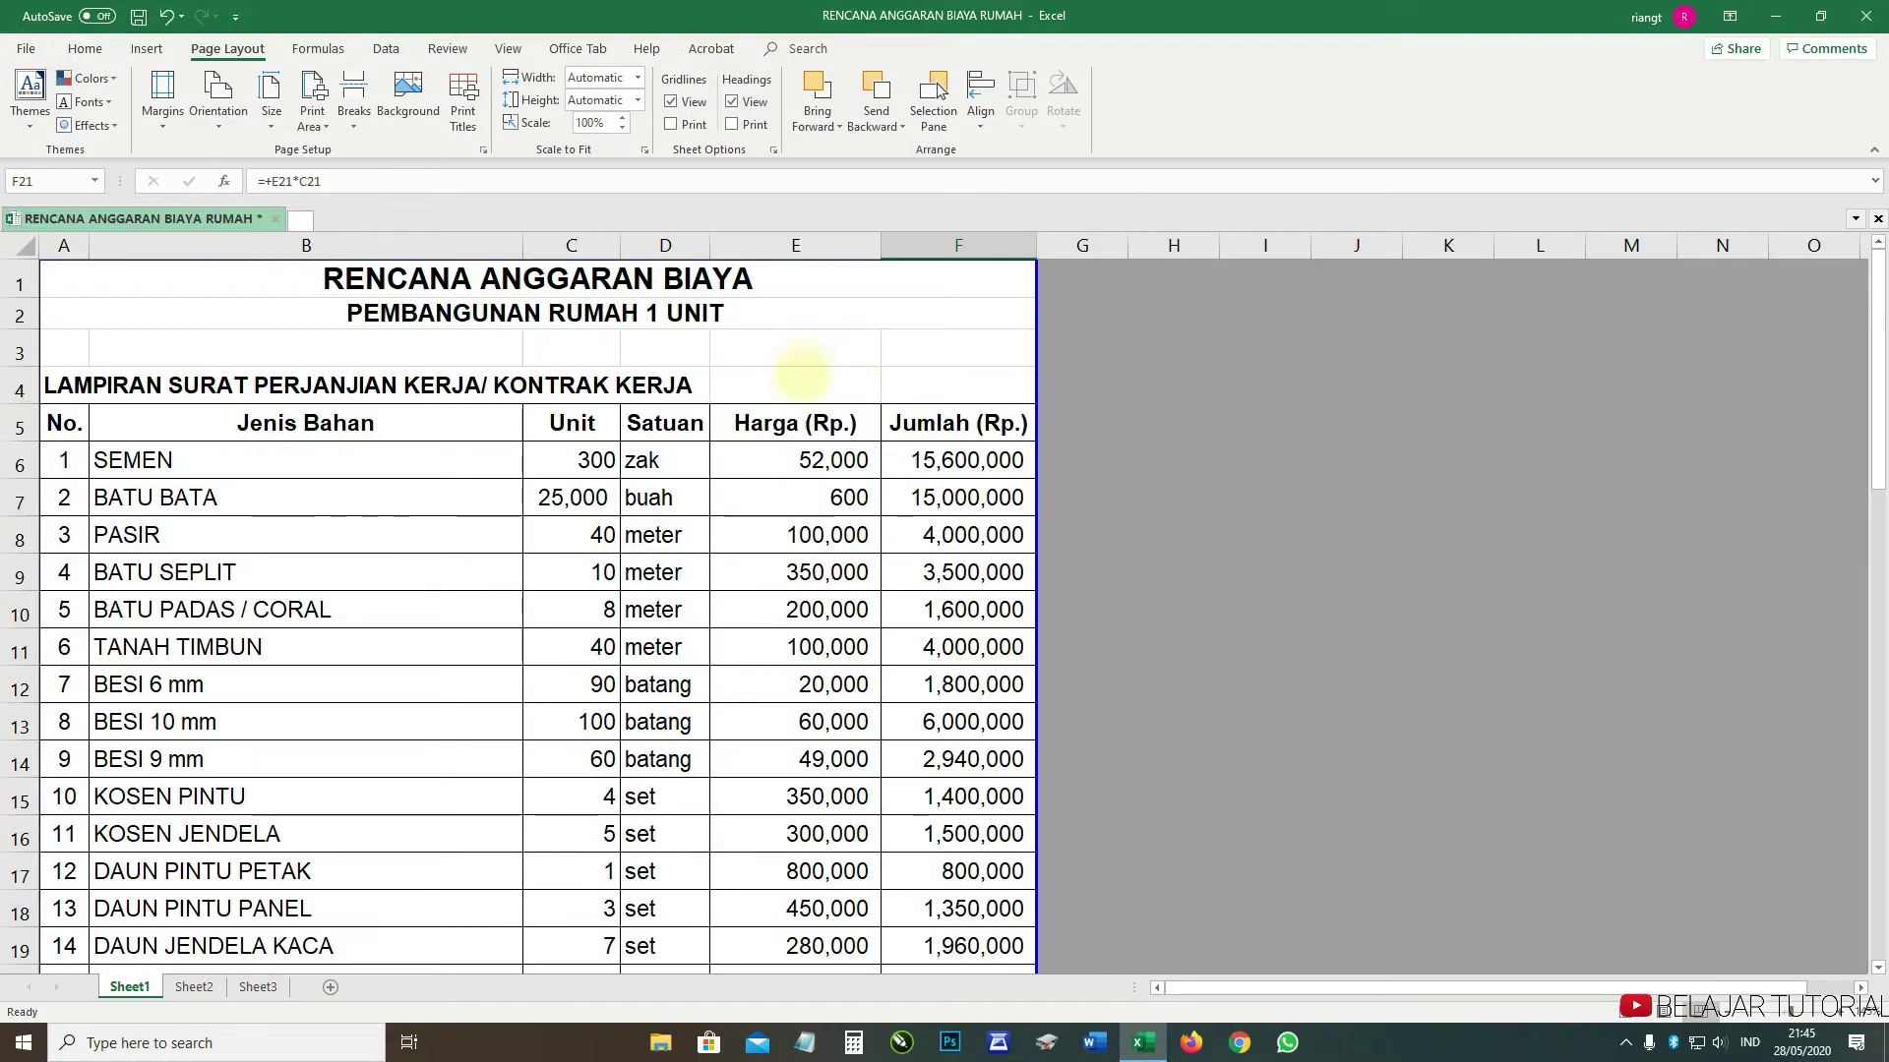
- Widen the Jenis Bahan column until the Jumlah (Rp.) column falls beyond the page break
scroll(799, 454, down, 5)
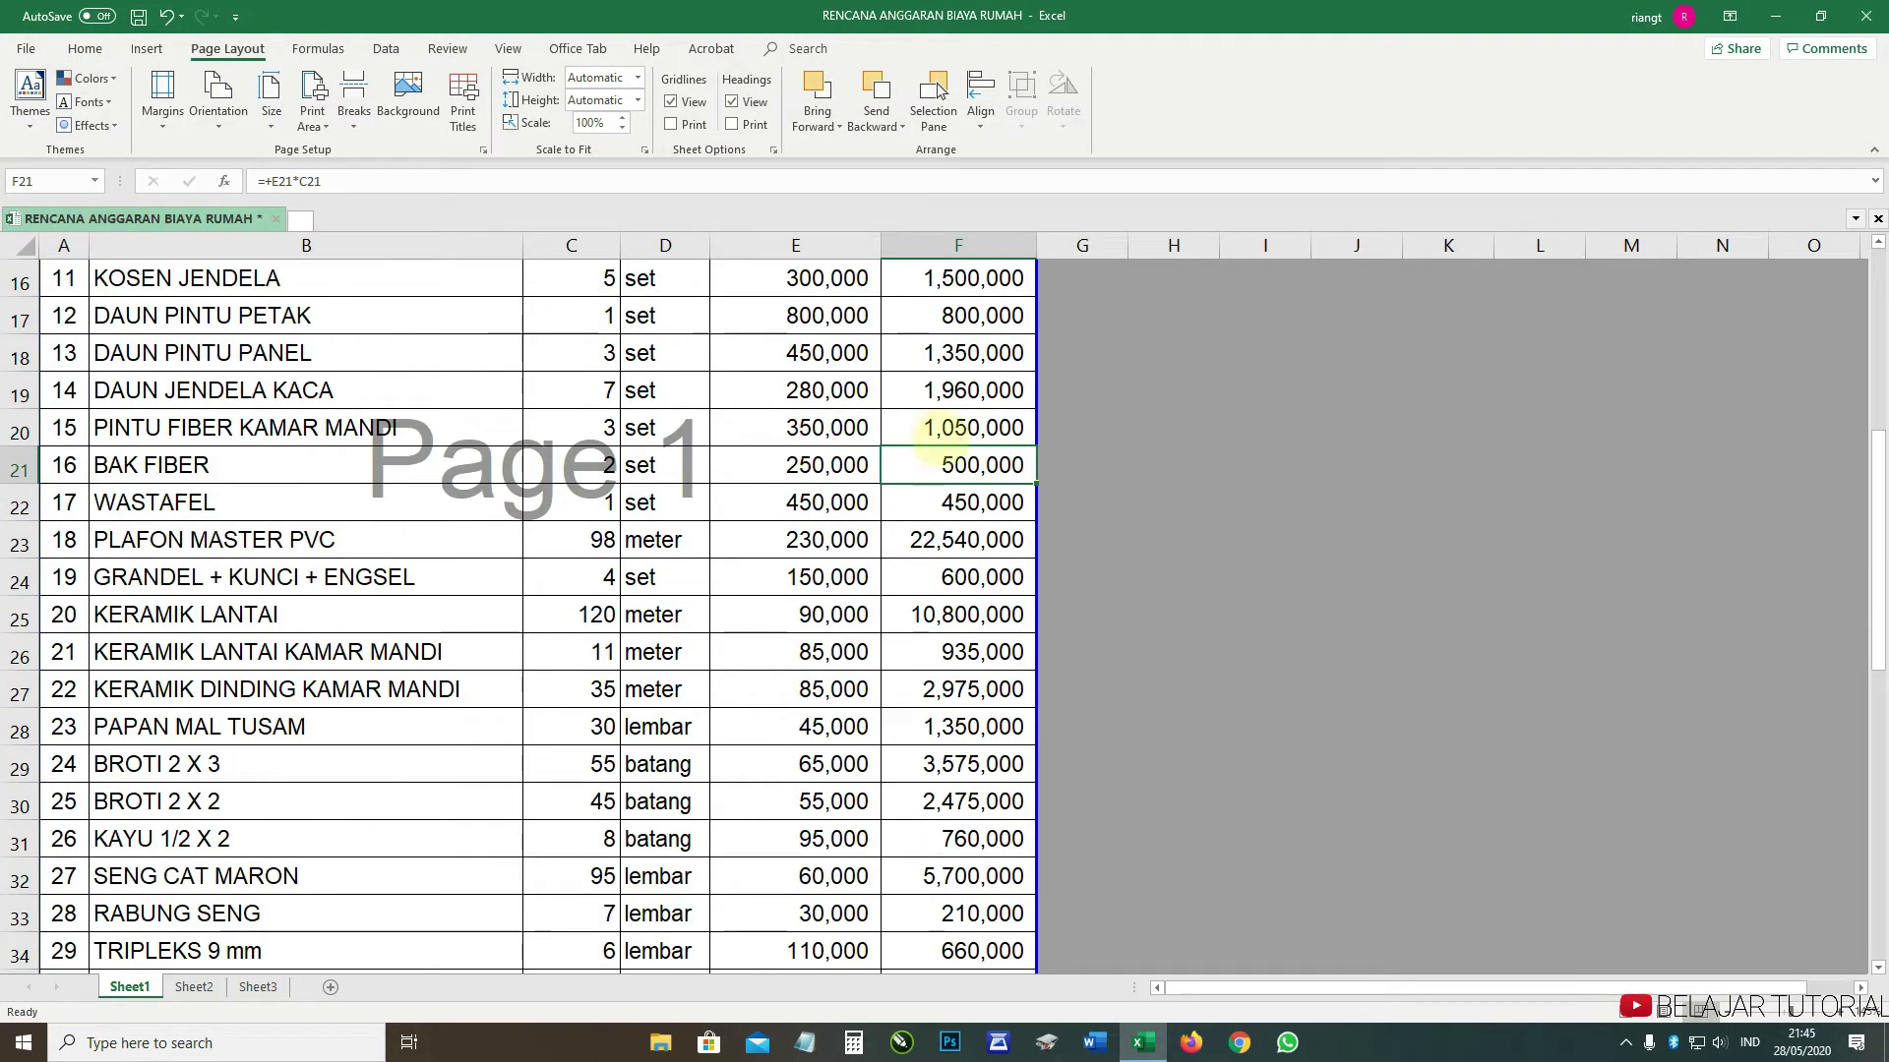
scroll(929, 448, up, 4)
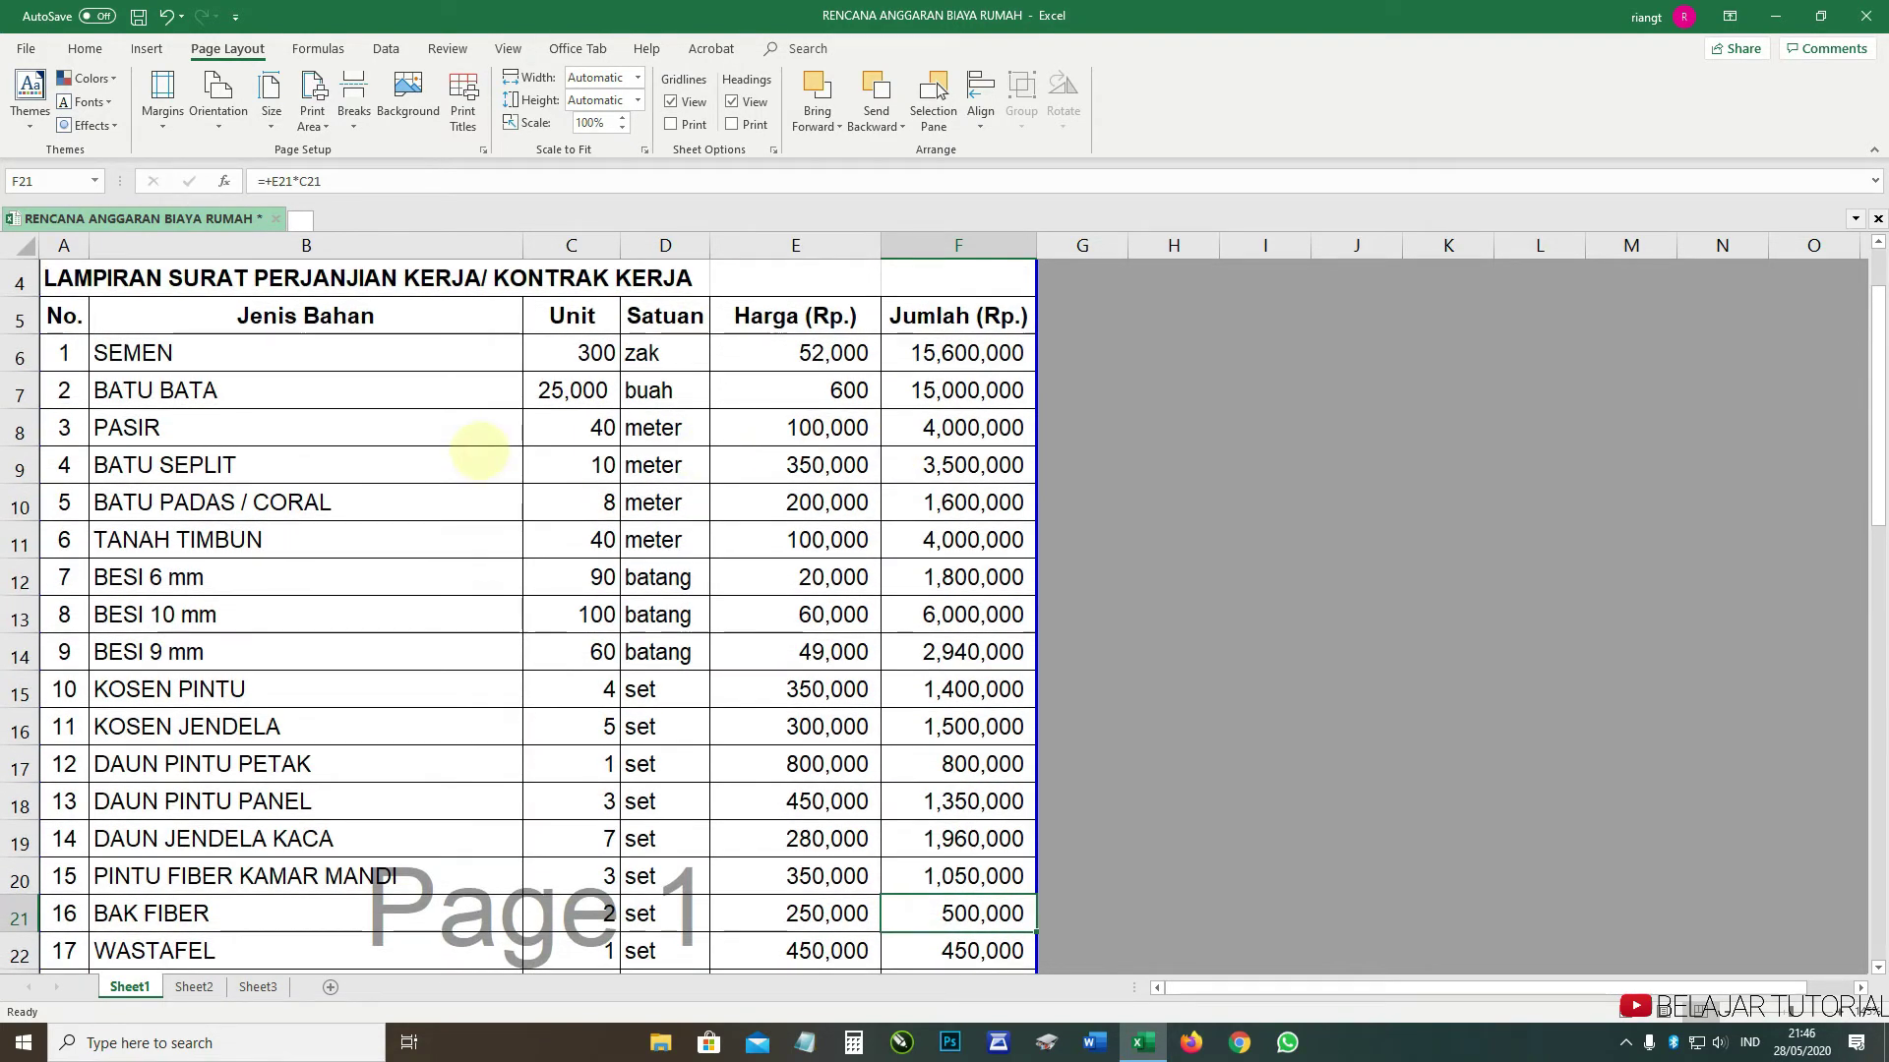
scroll(480, 452, down, 4)
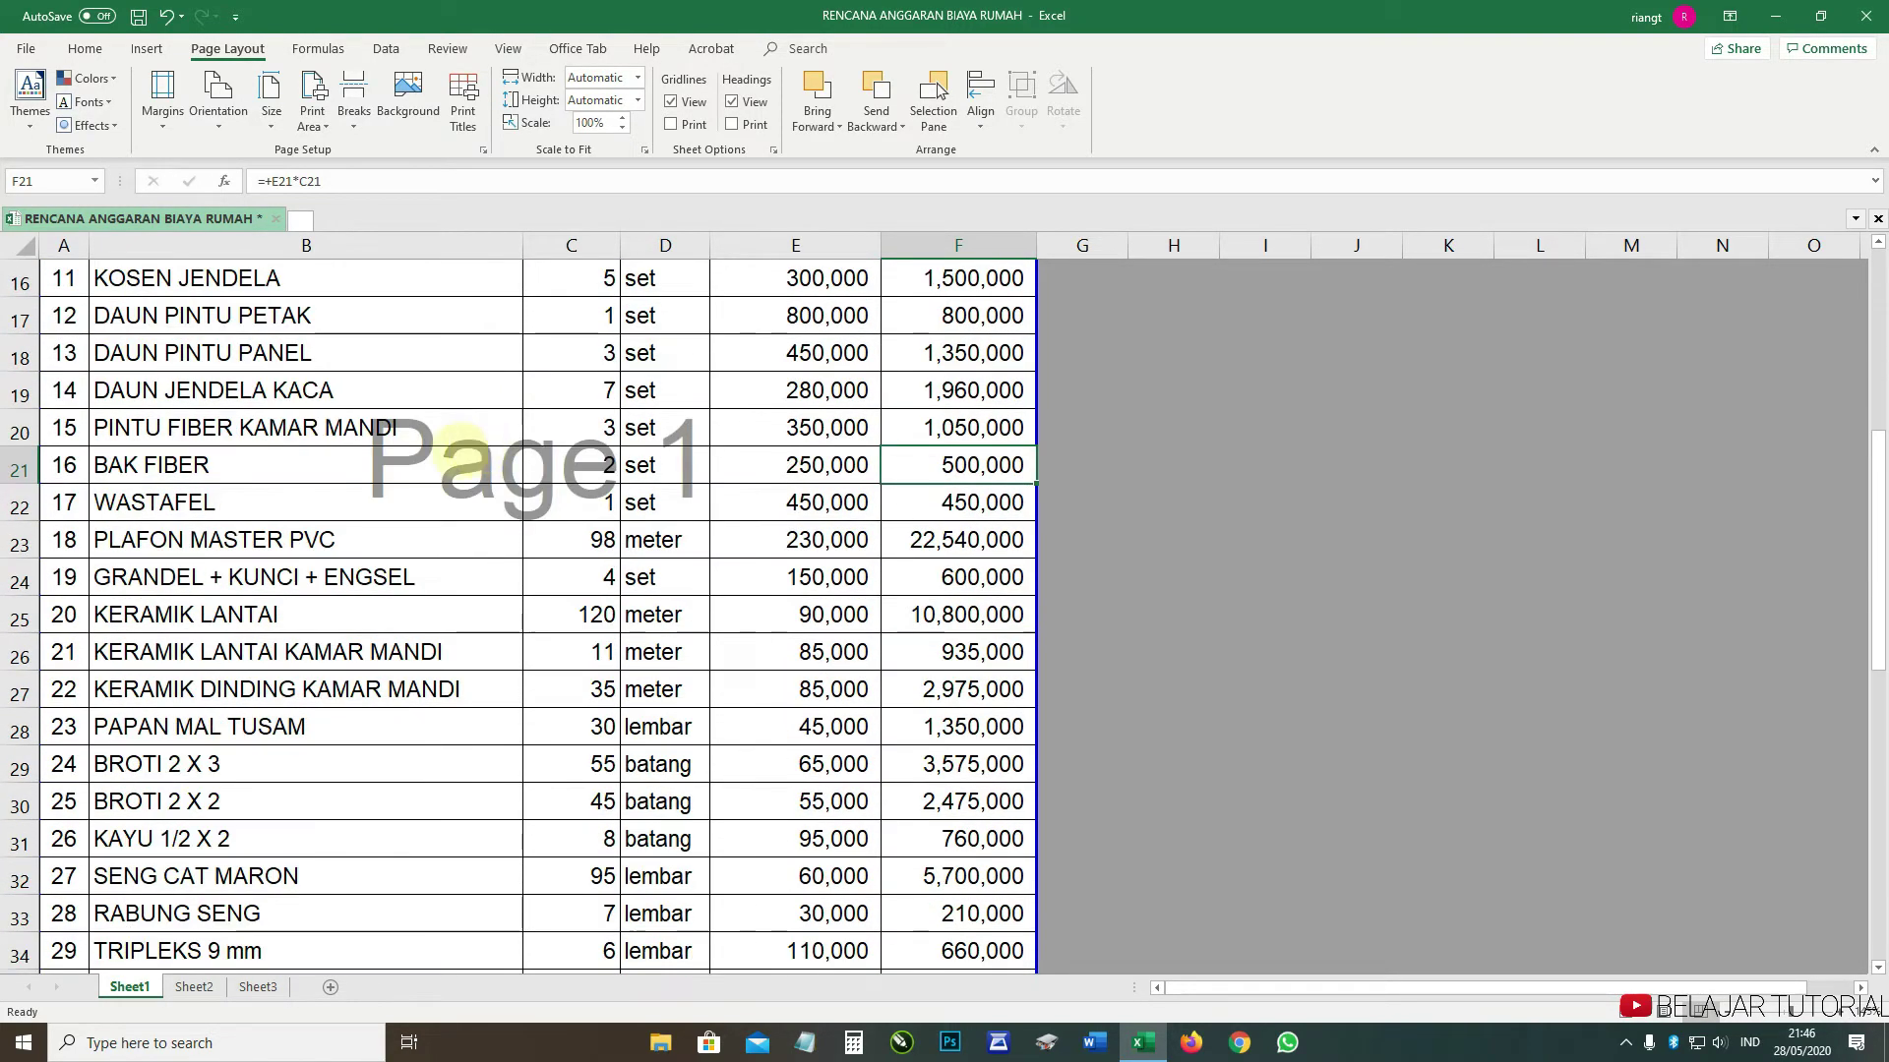
scroll(363, 665, down, 2)
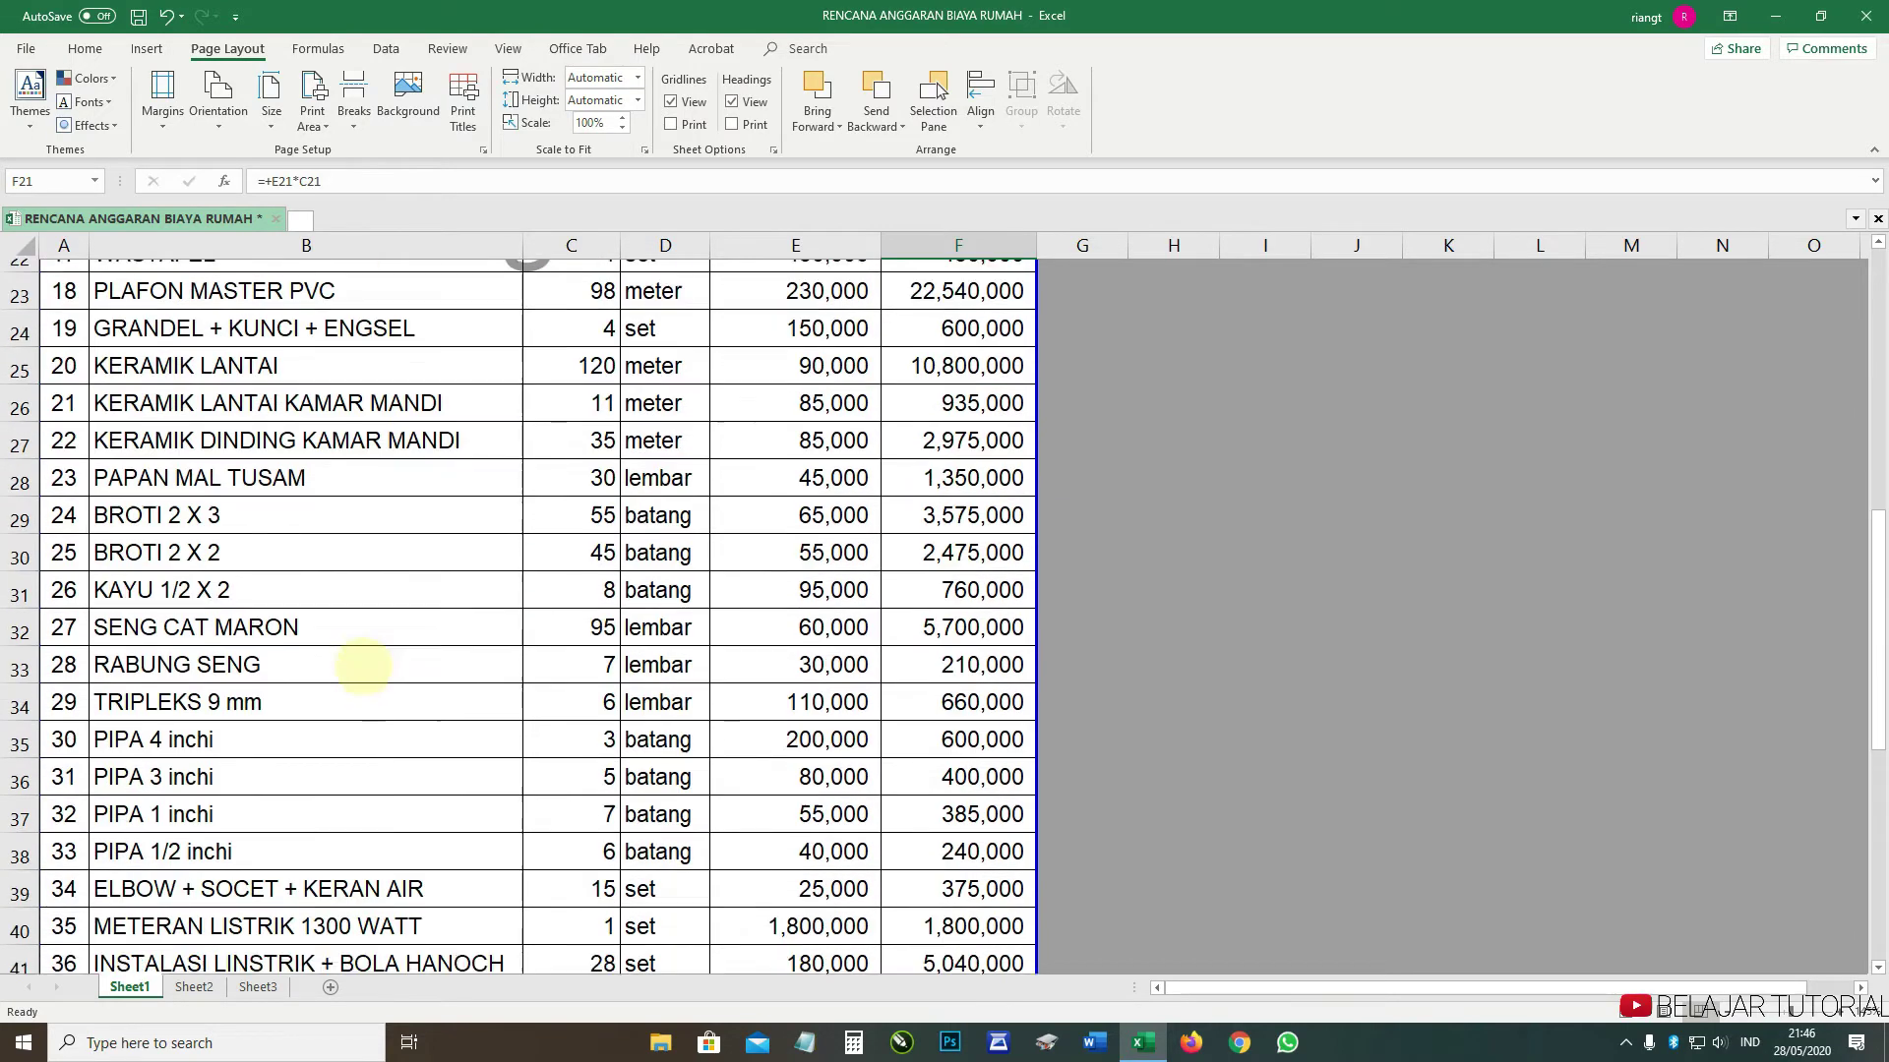
scroll(687, 640, down, 3)
scroll(632, 653, up, 10)
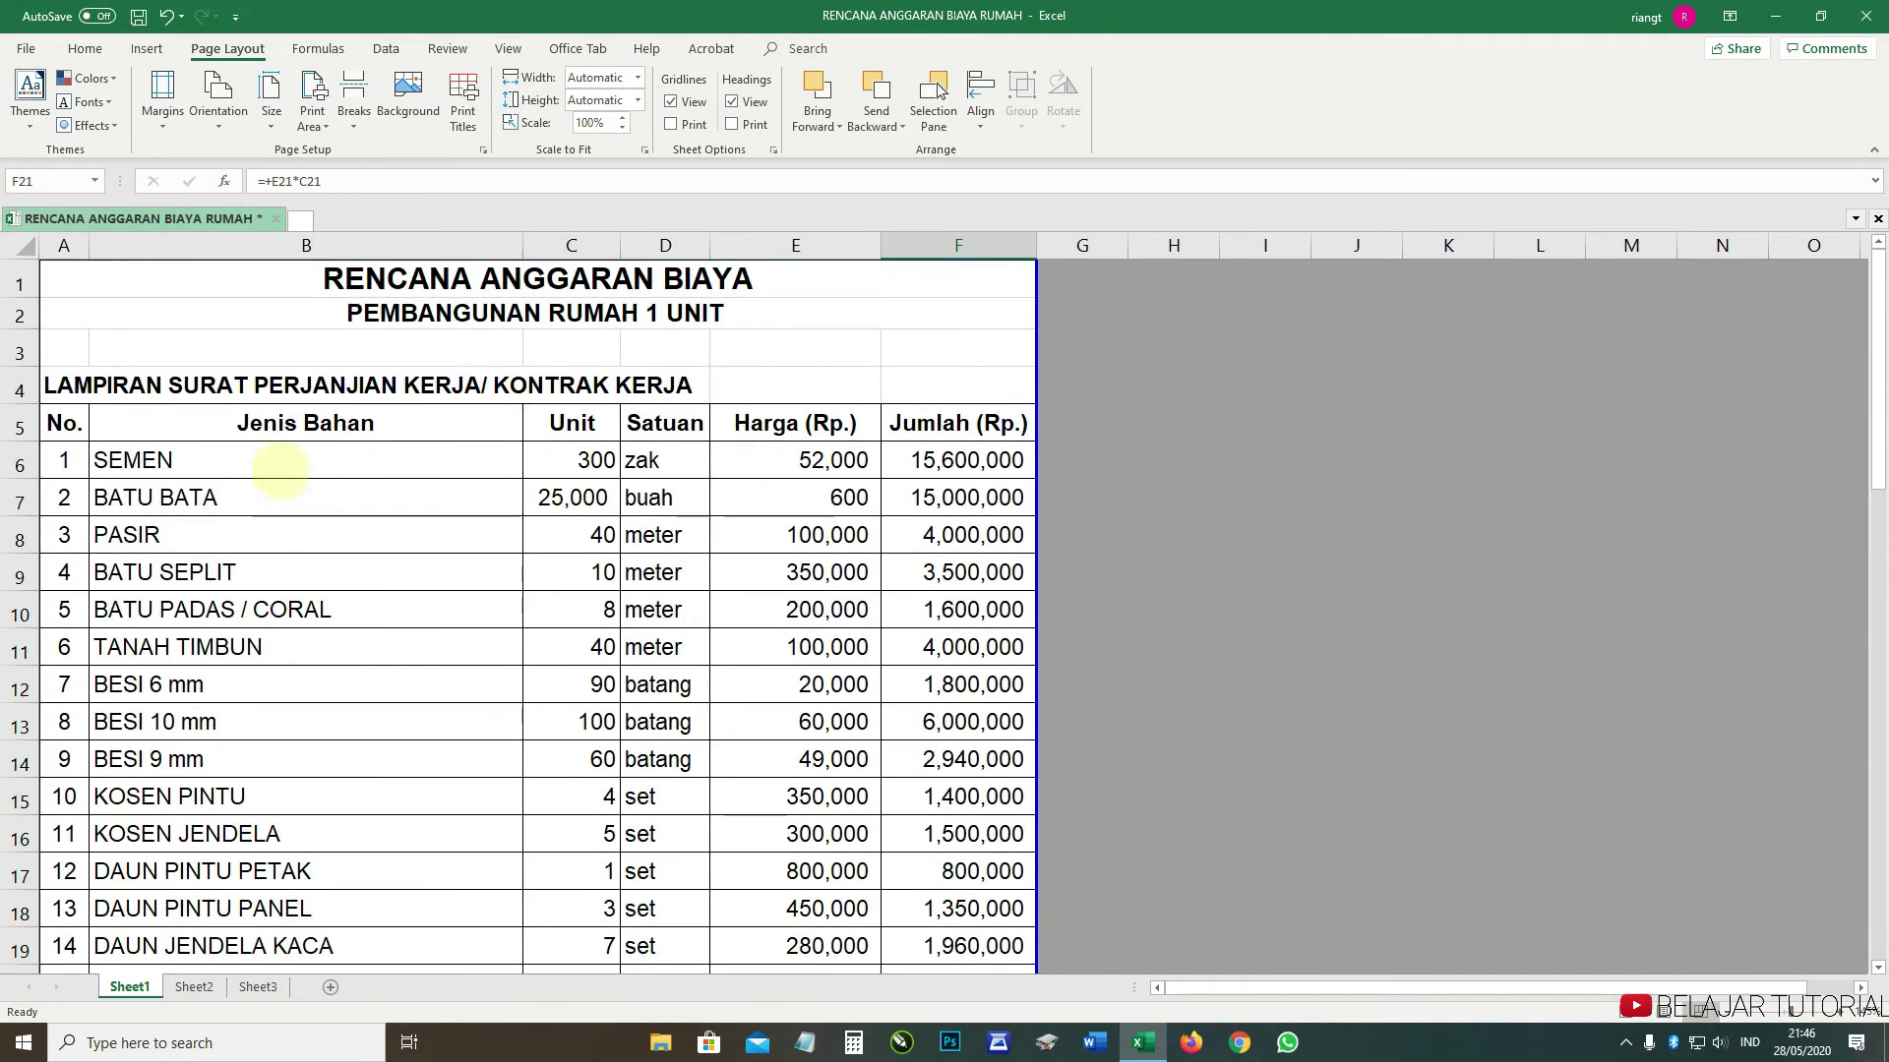
scroll(364, 556, down, 5)
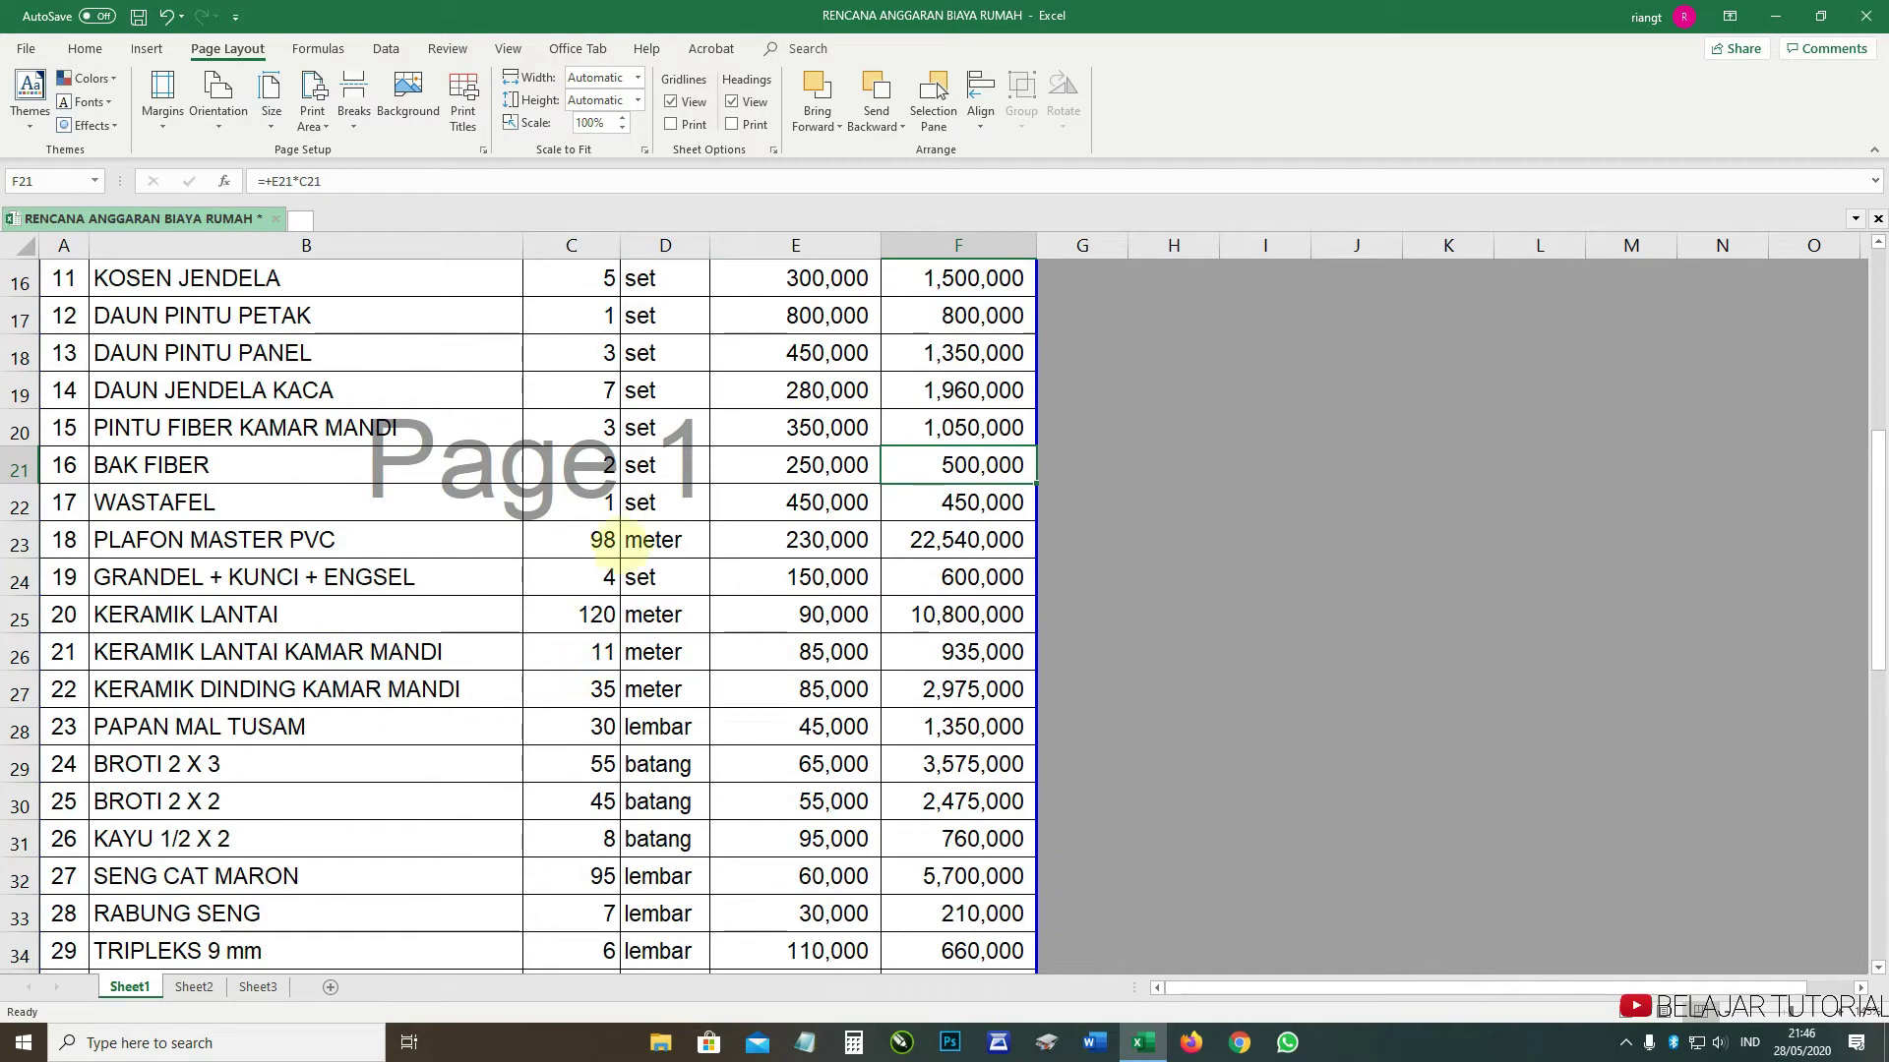
drag(524, 244, 656, 244)
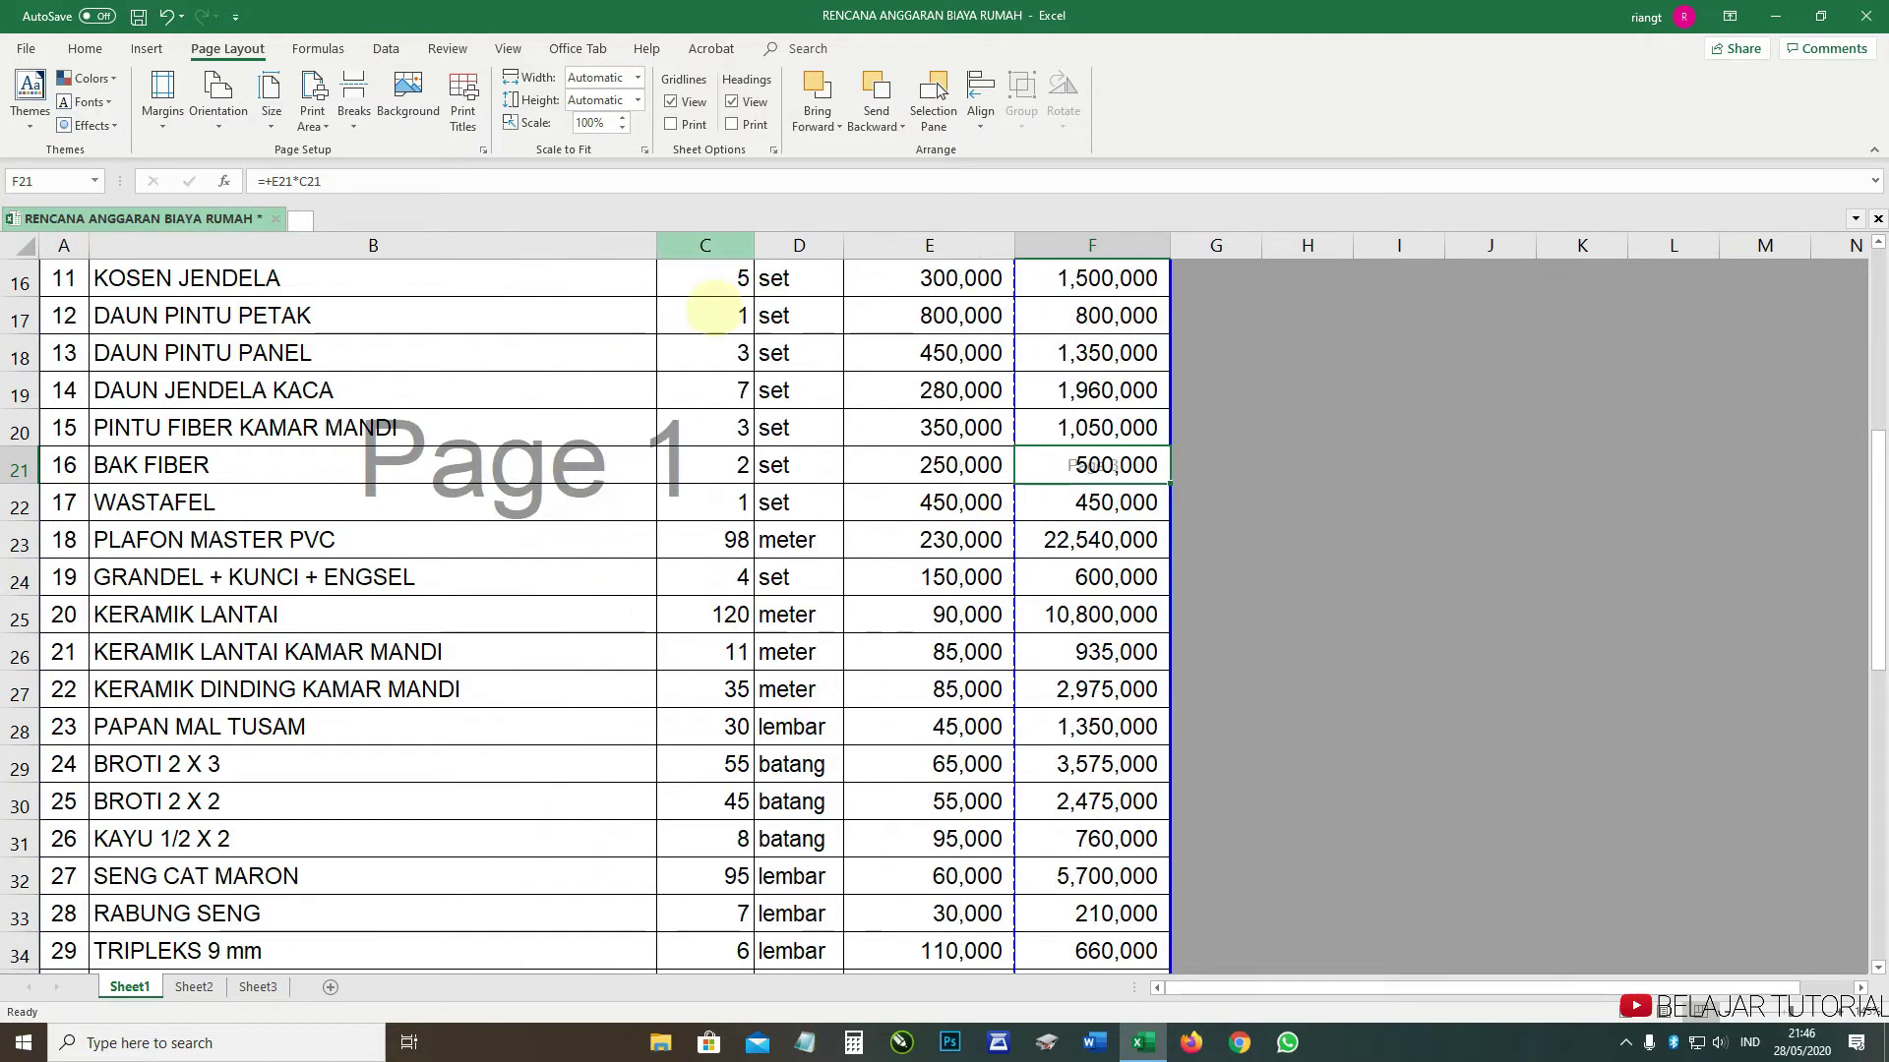
- Check the page margin settings in Page Setup, cancel the dialog and look over the page break along the table
scroll(1082, 590, up, 5)
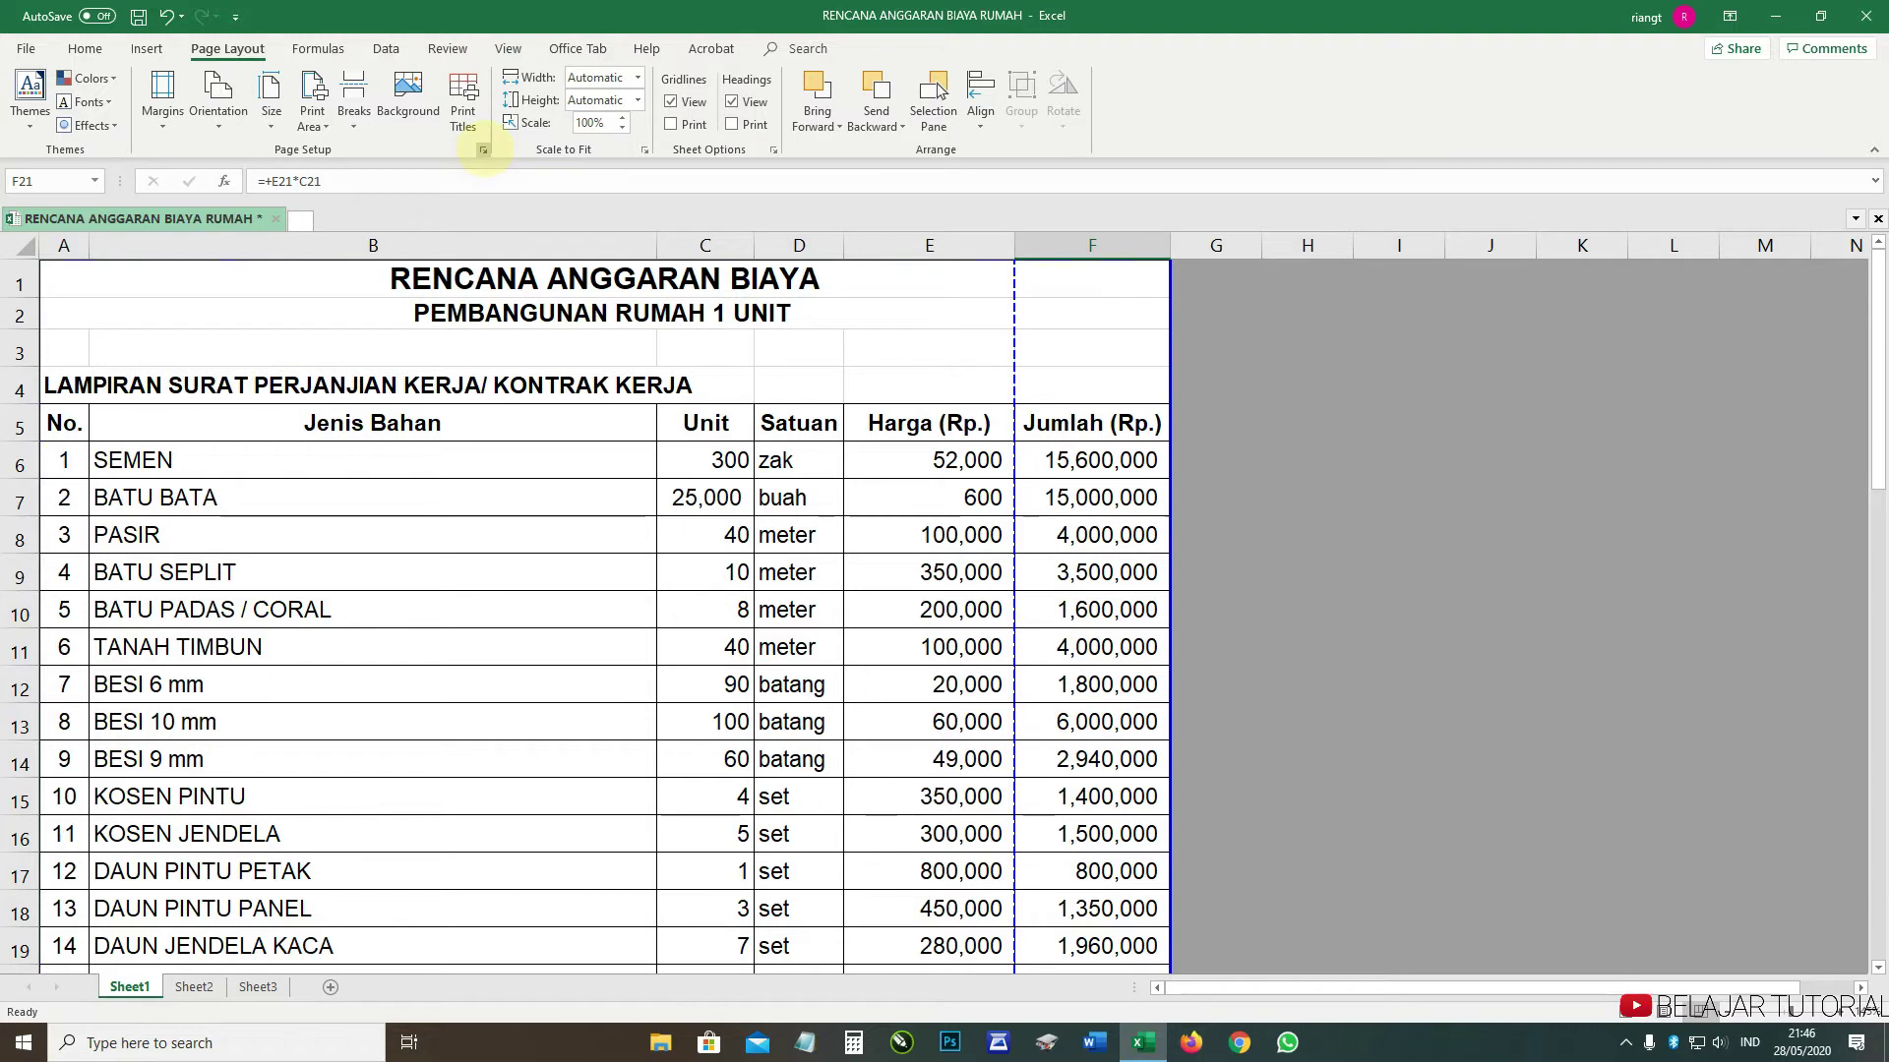
click(483, 149)
click(1177, 304)
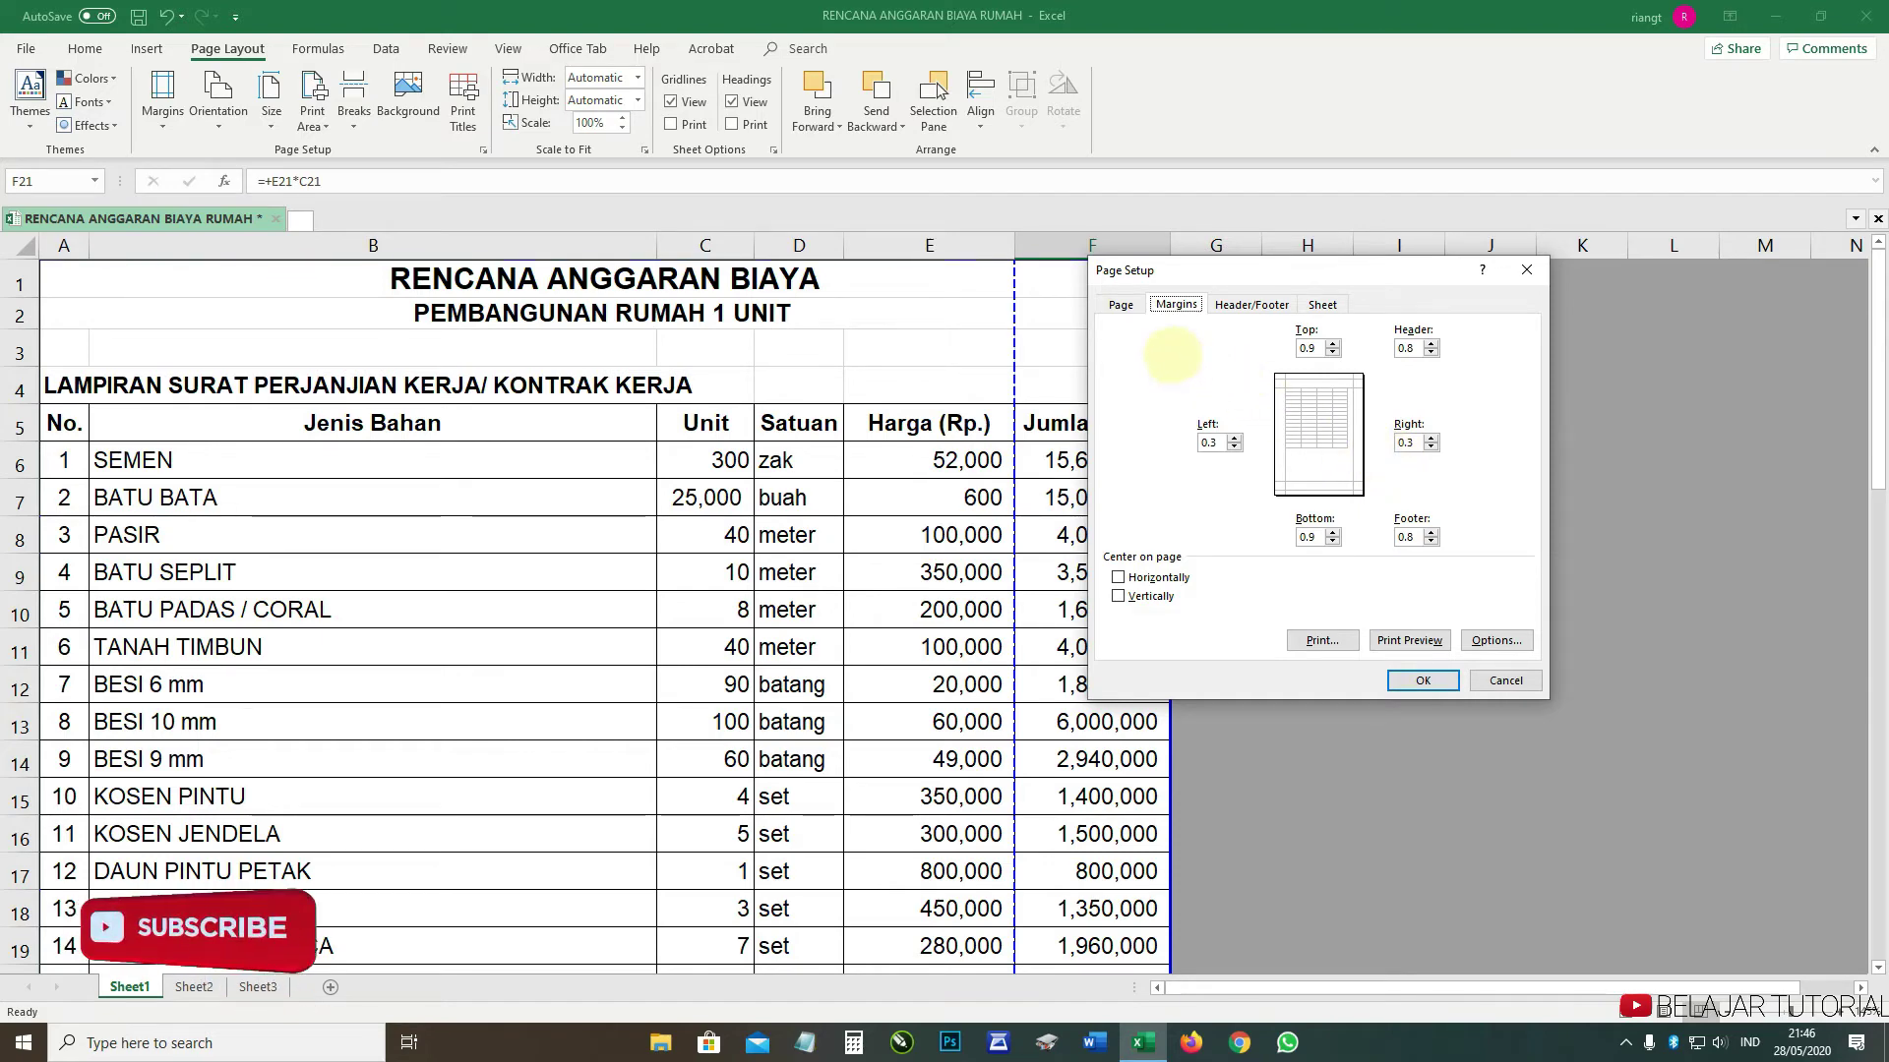
click(1505, 681)
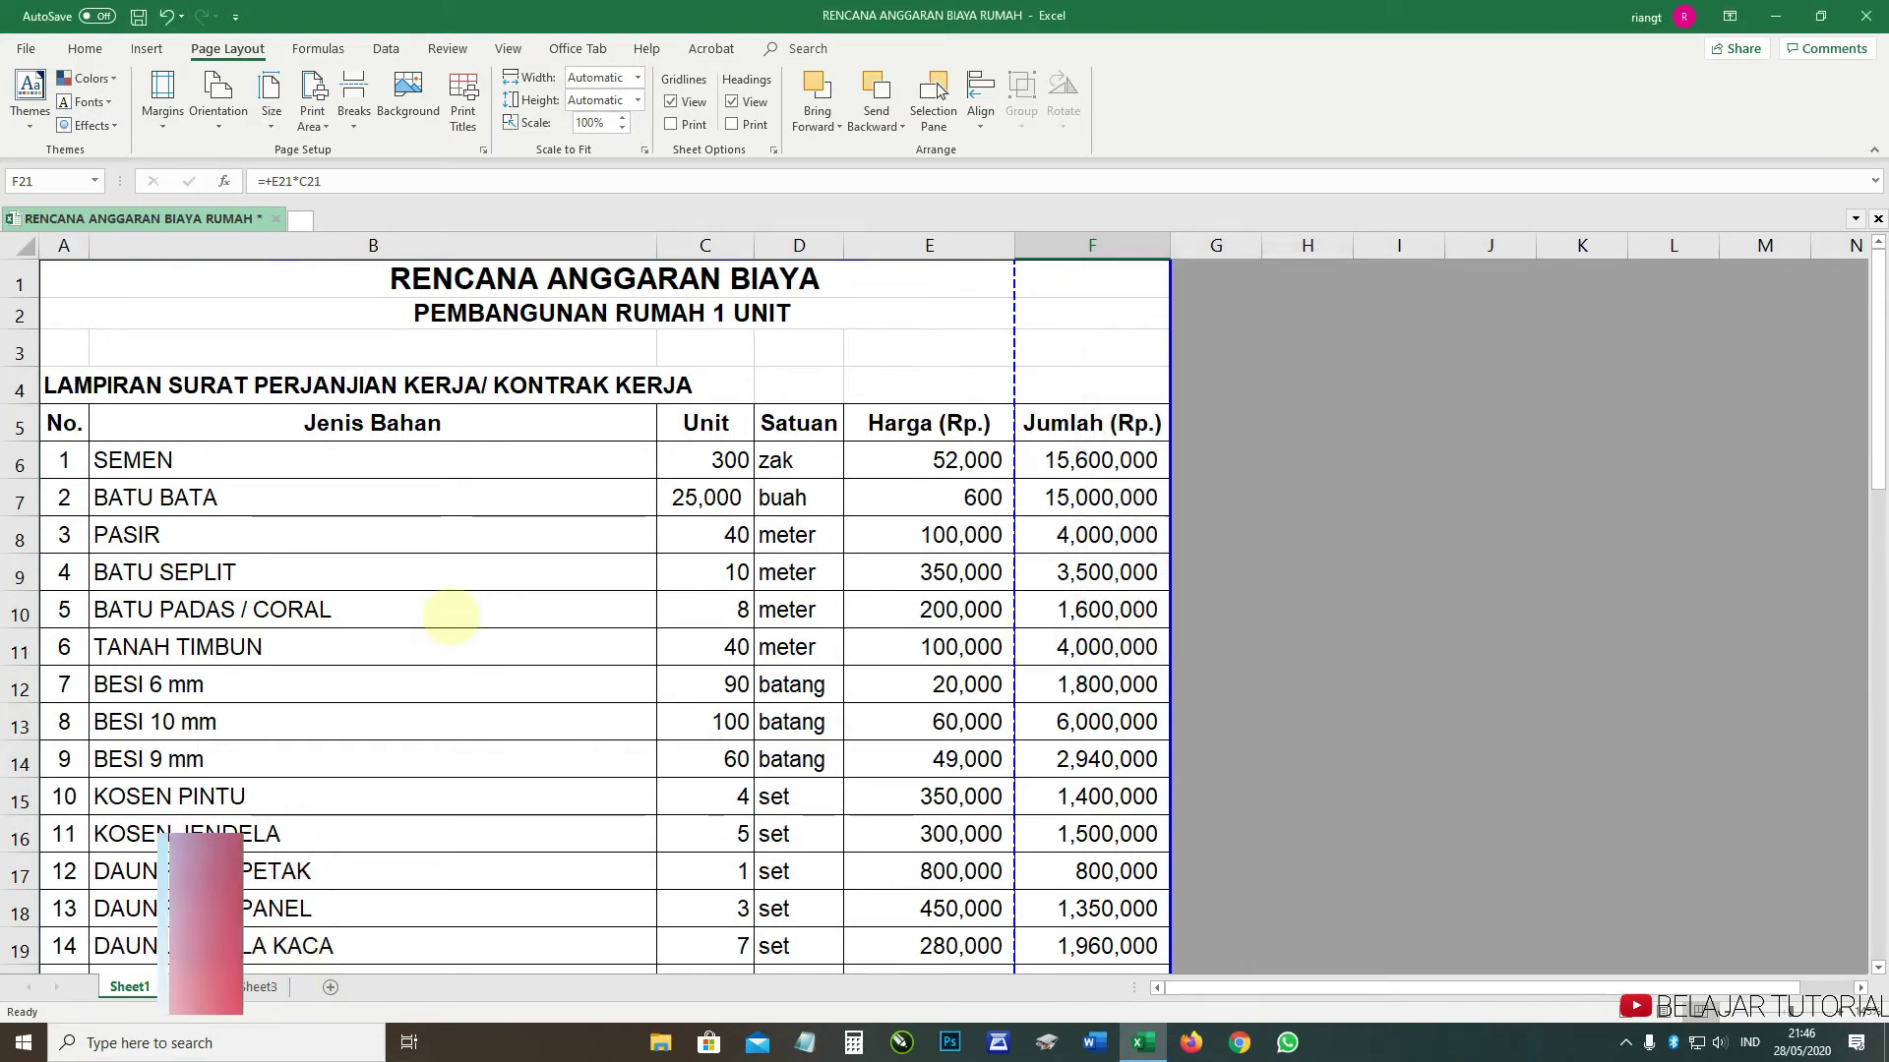
scroll(423, 728, down, 6)
scroll(408, 453, up, 5)
scroll(408, 453, down, 5)
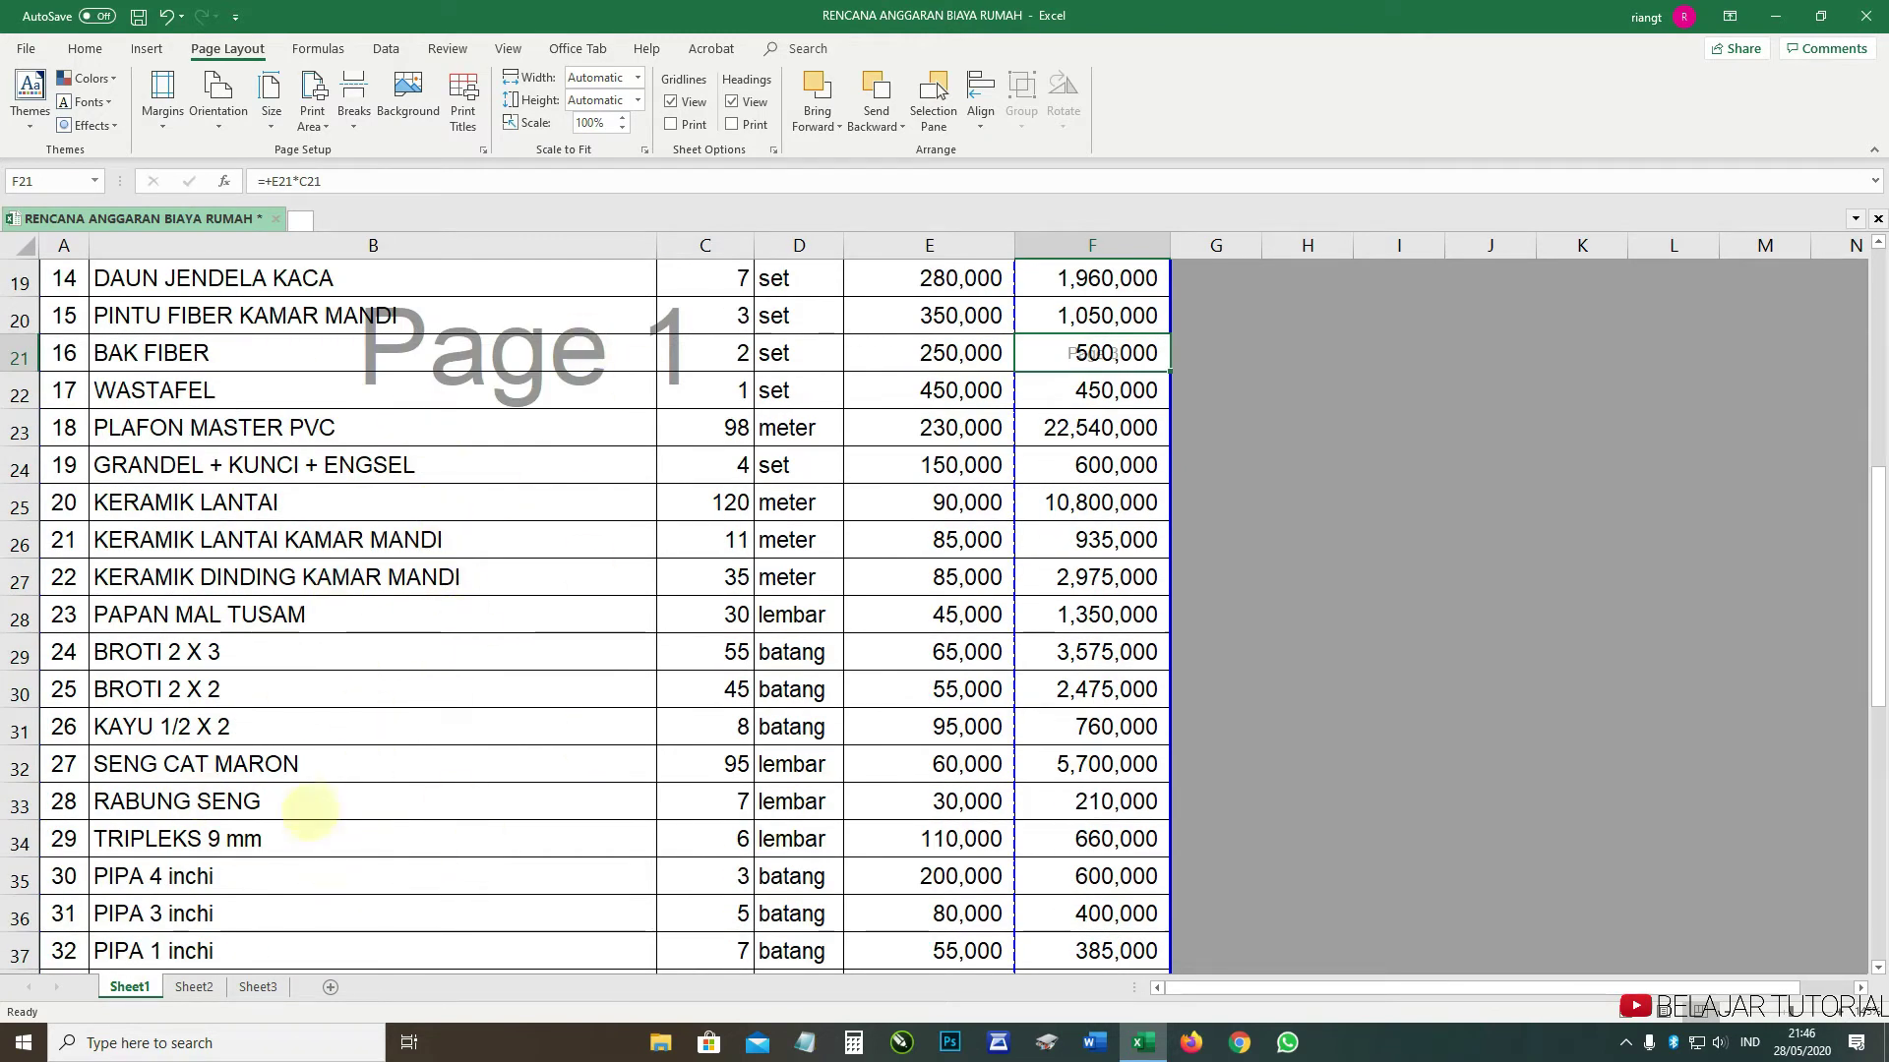
- Open Page Setup for the sheet, switch to Word and create a blank document
click(483, 150)
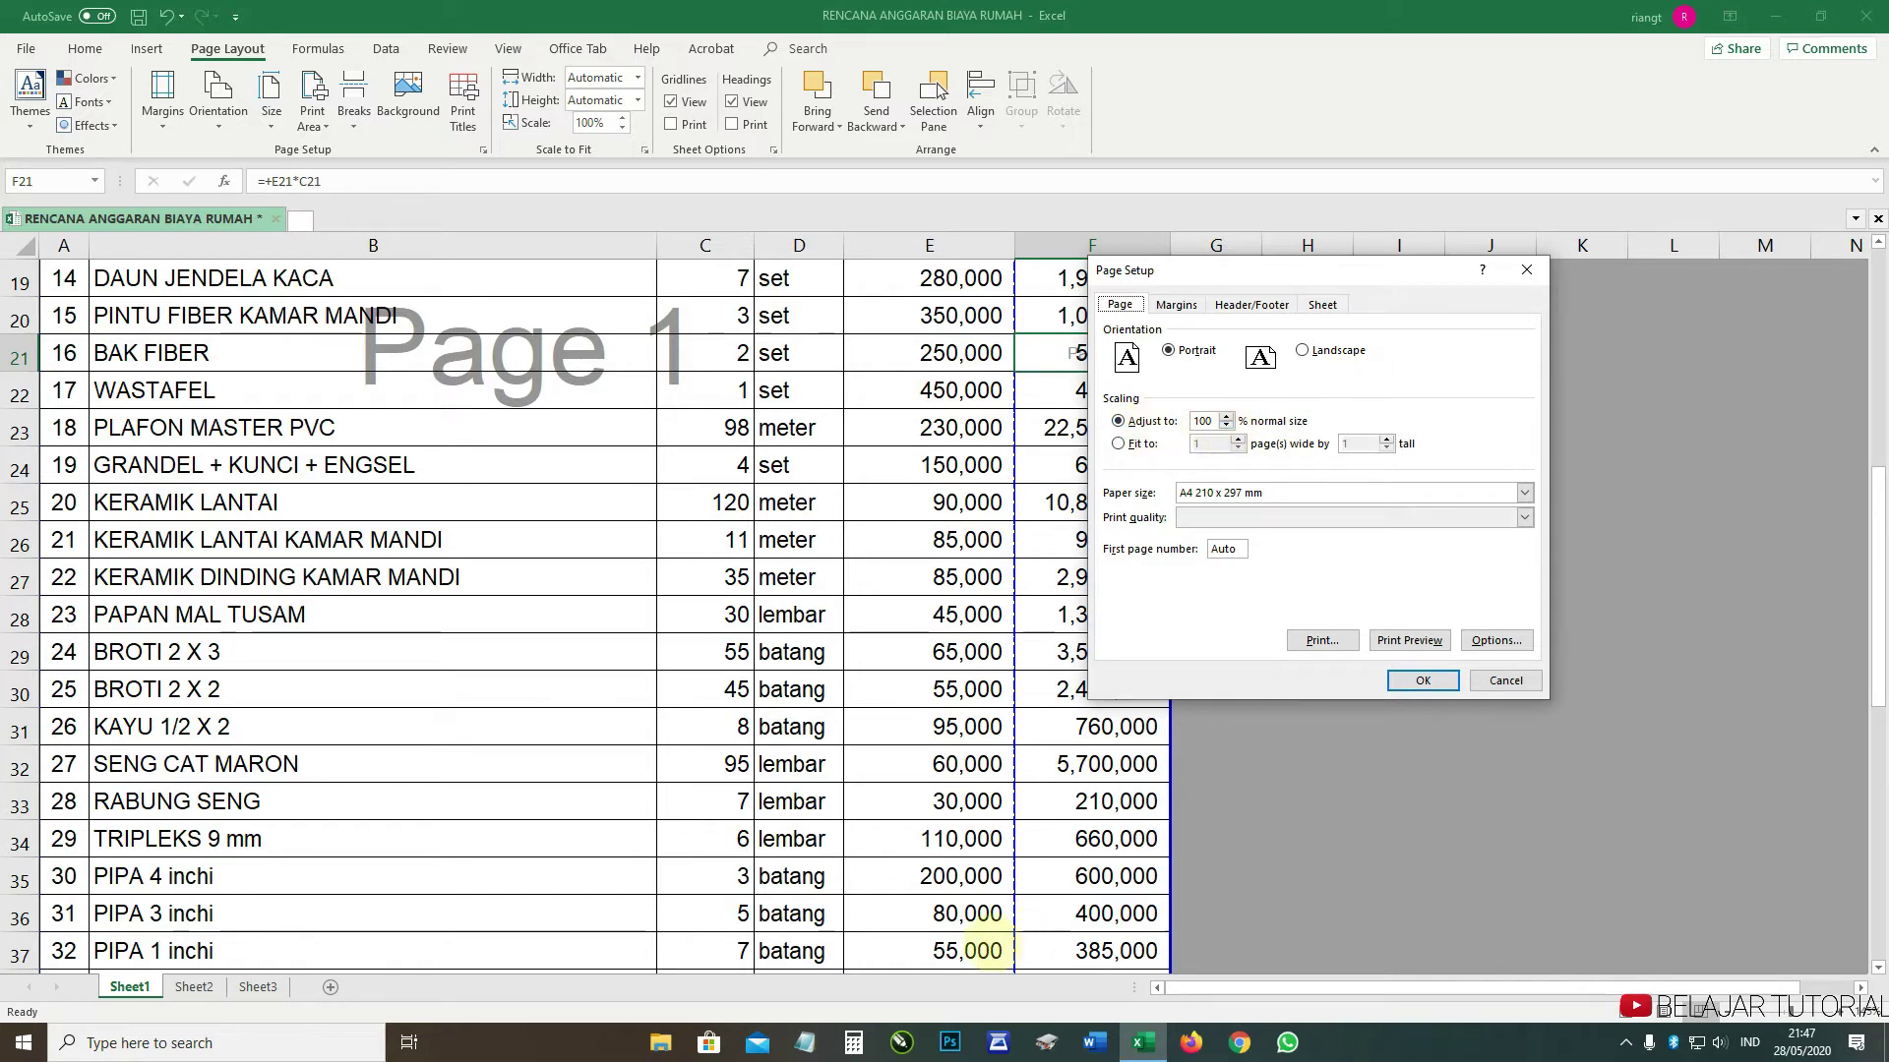
click(1095, 1043)
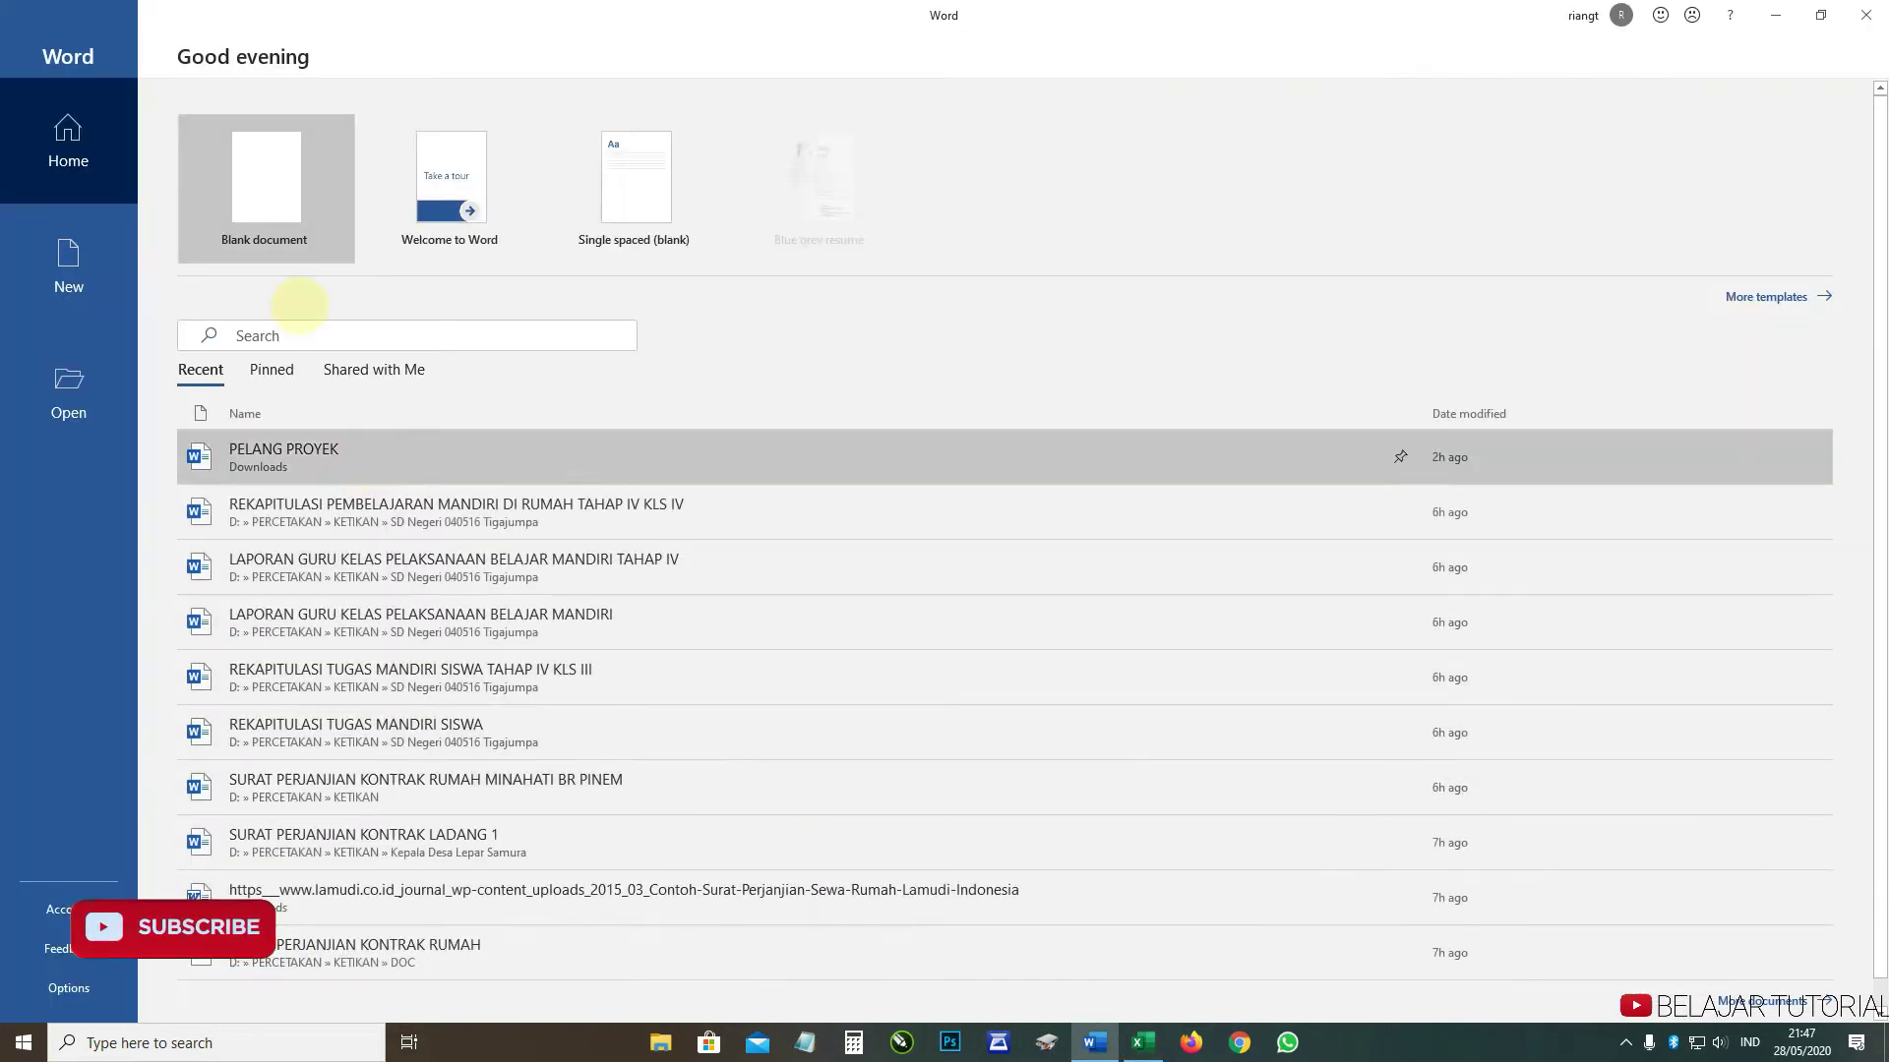
click(261, 196)
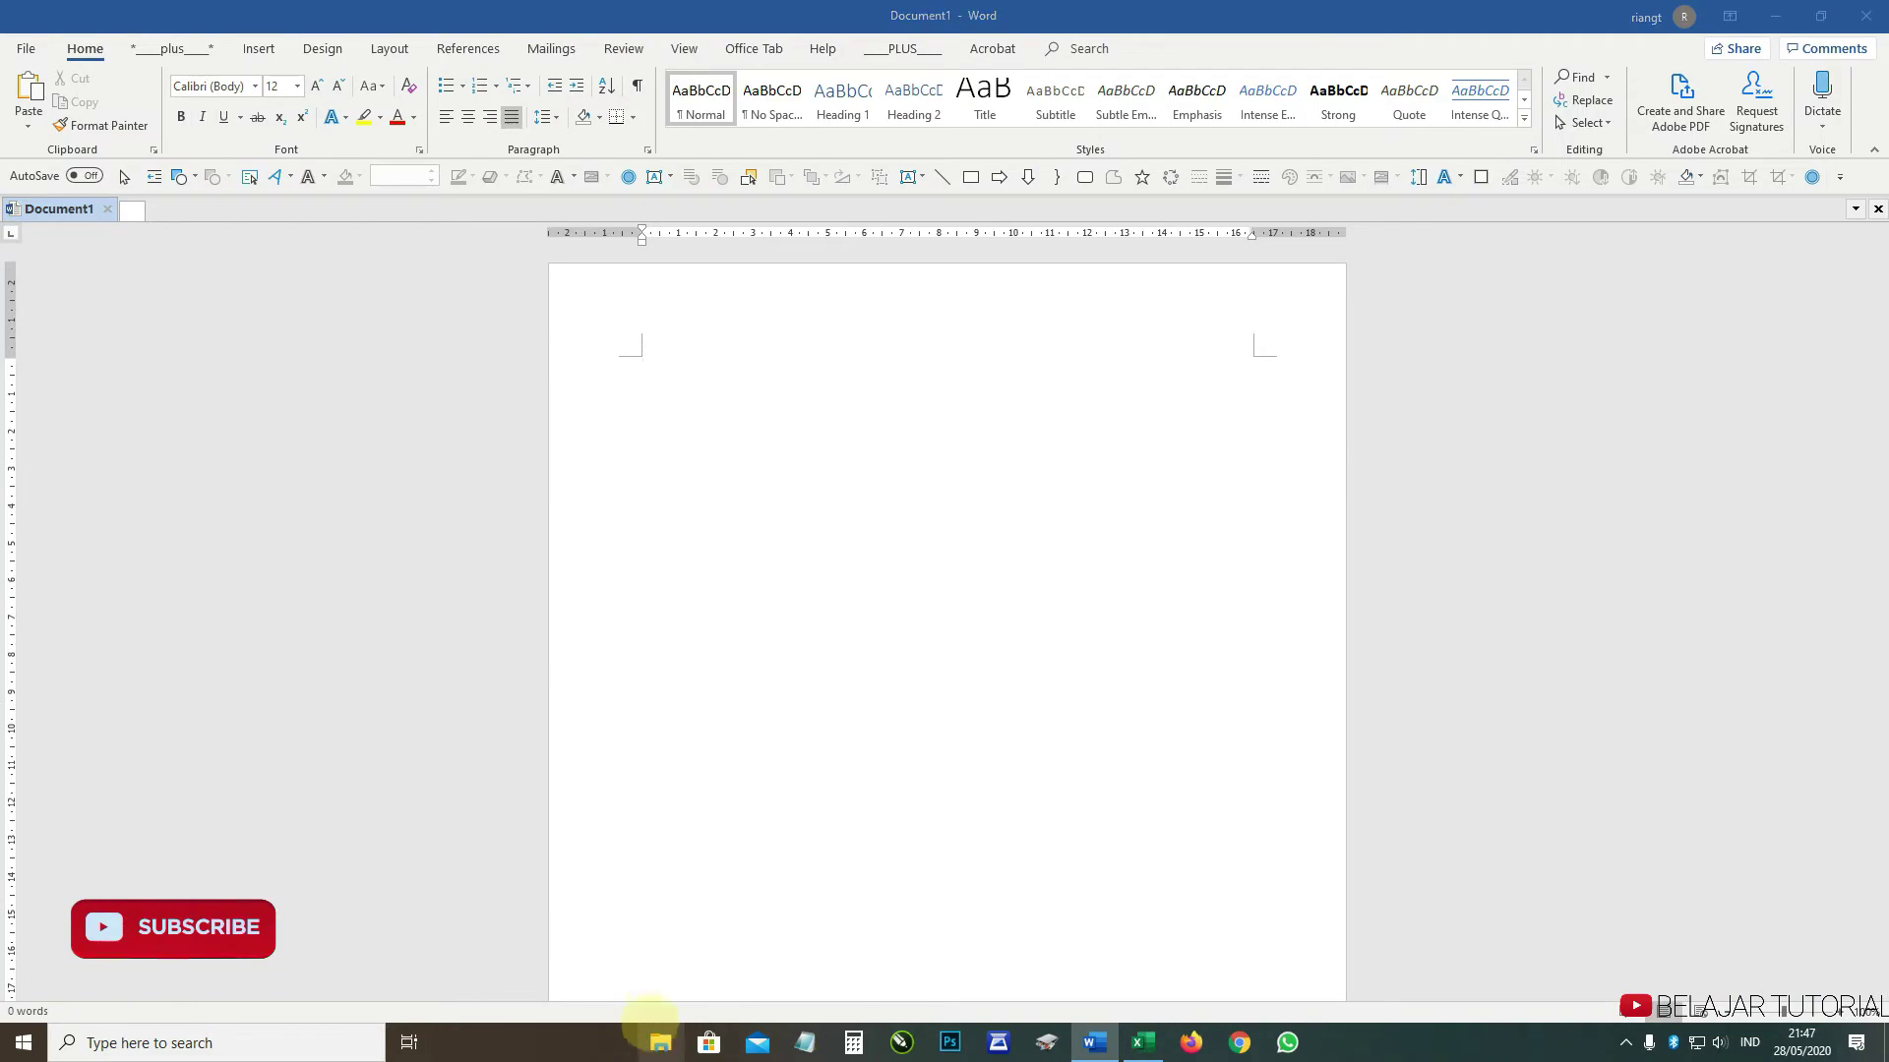
- Switch to File Explorer and copy the mbangun print banner picture from the Pictures folder
click(656, 1041)
click(75, 430)
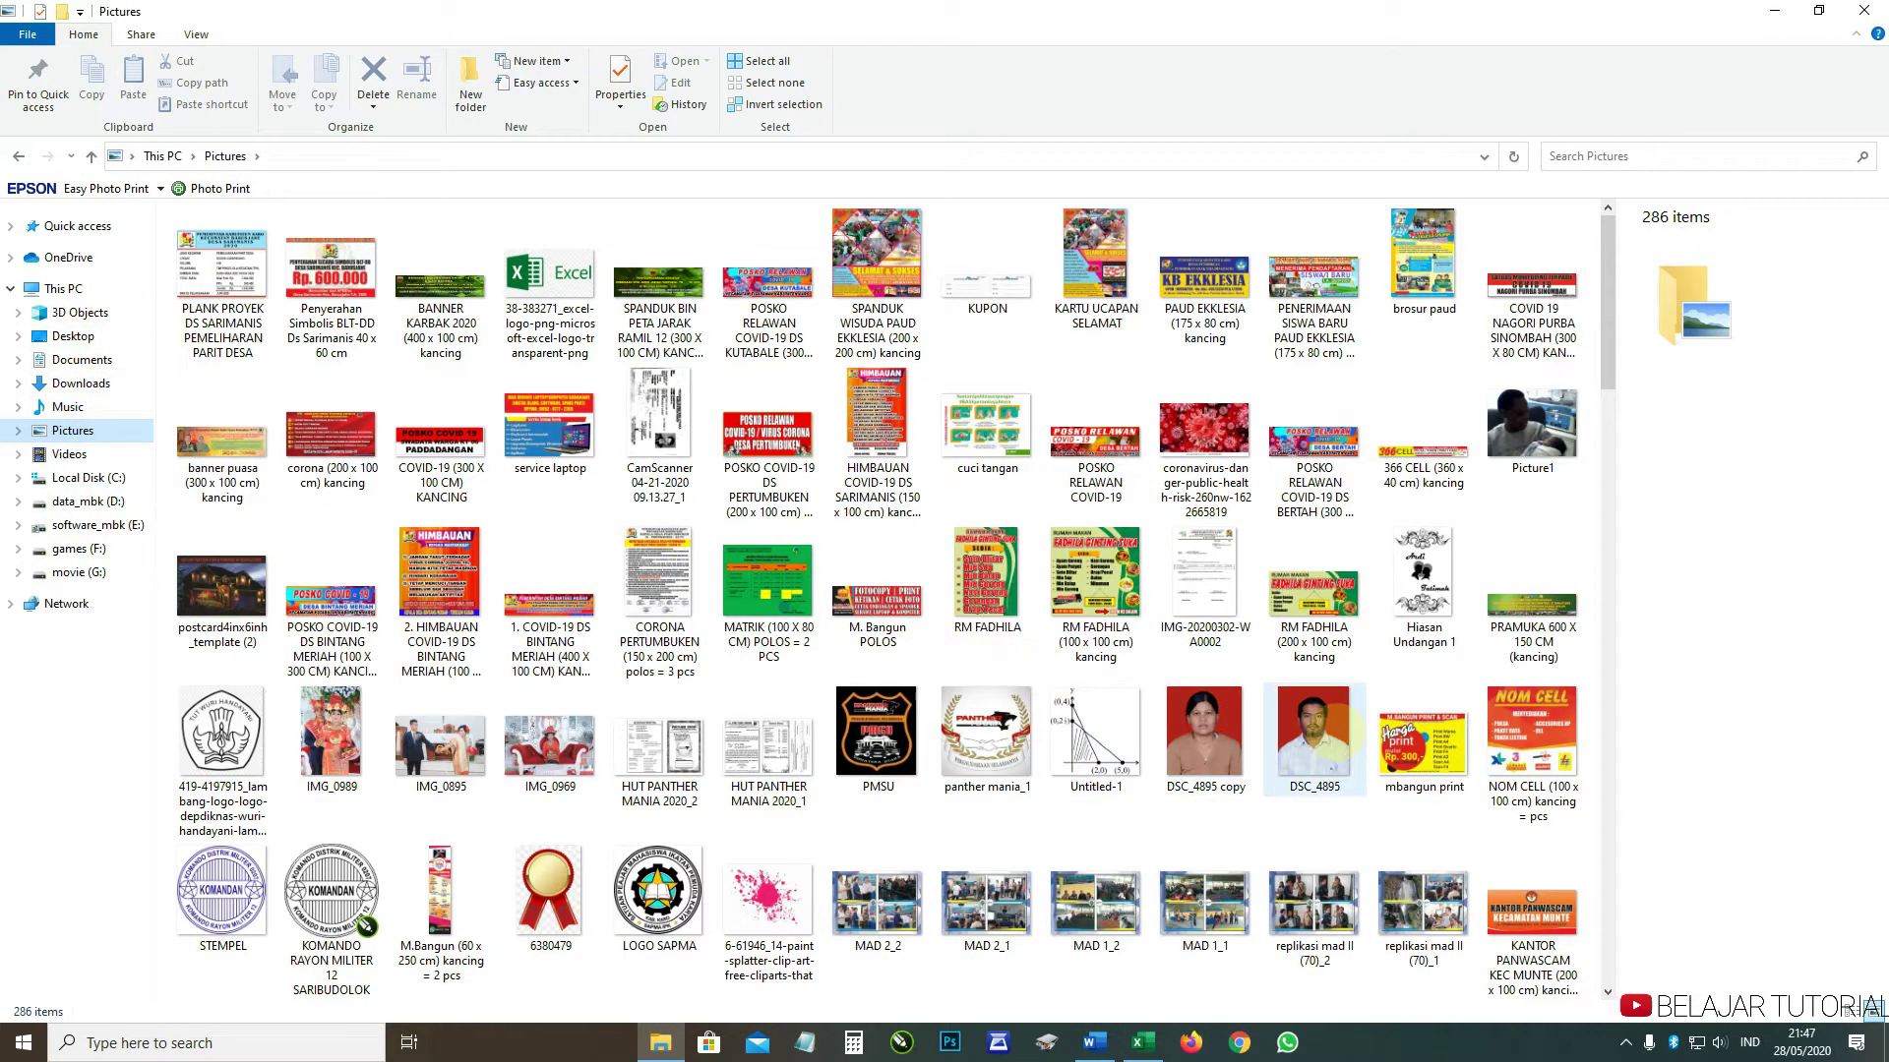
scroll(1454, 678, down, 3)
click(1417, 423)
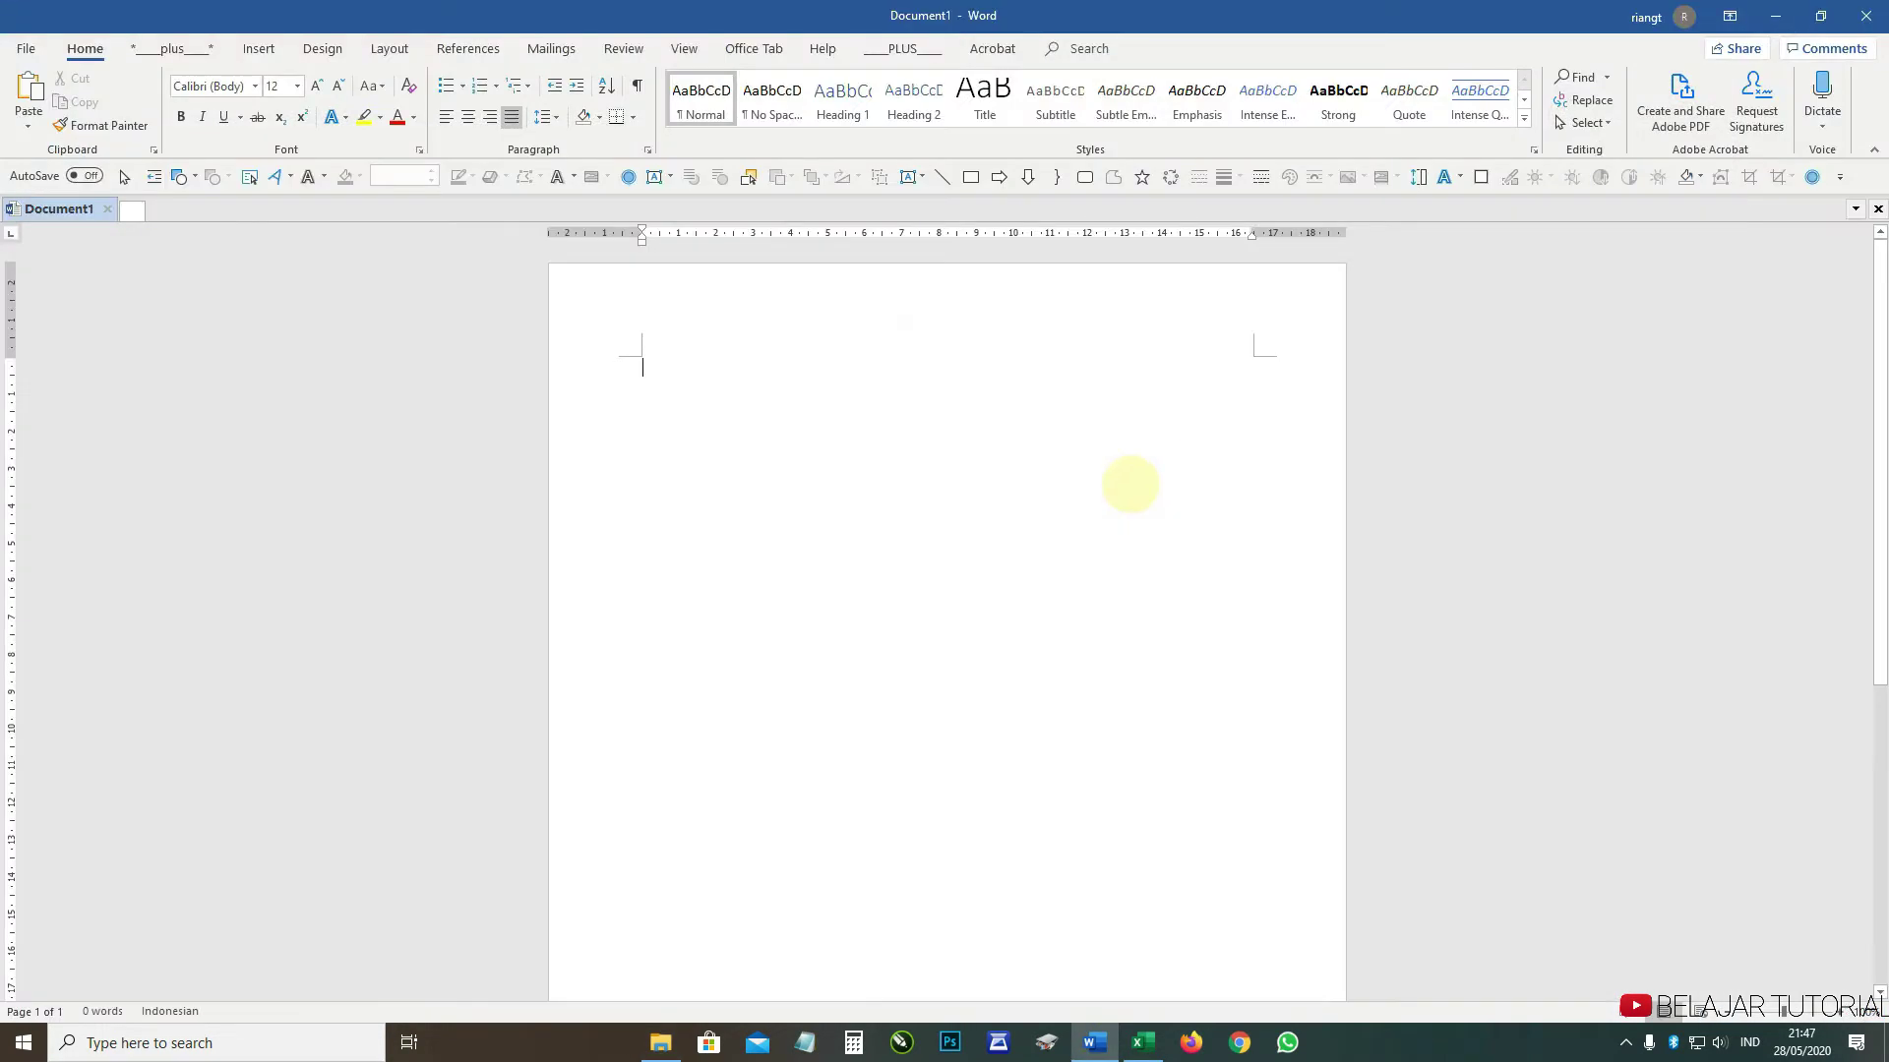
- Paste the banner picture into the blank Word document and shrink it proportionally to about 7 cm high
key(ctrl+v)
click(1242, 369)
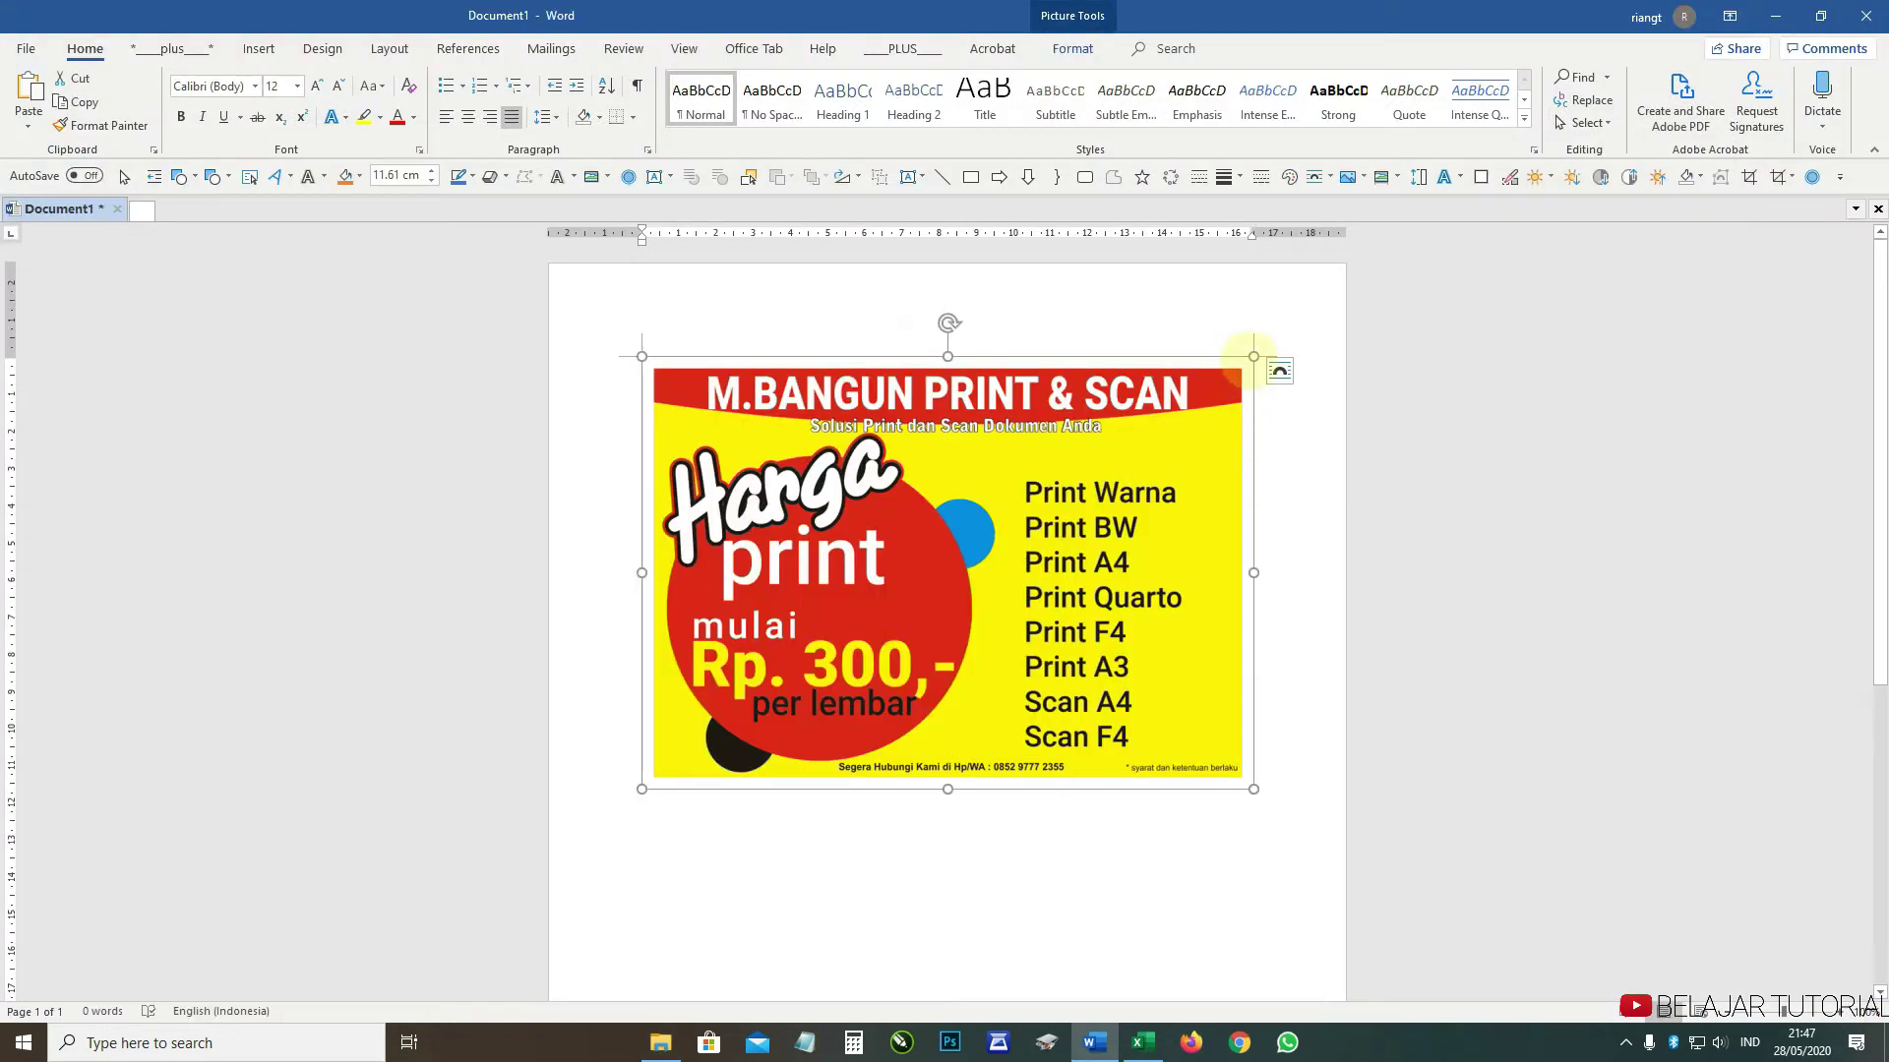
drag(1253, 356, 1009, 443)
drag(753, 528, 752, 528)
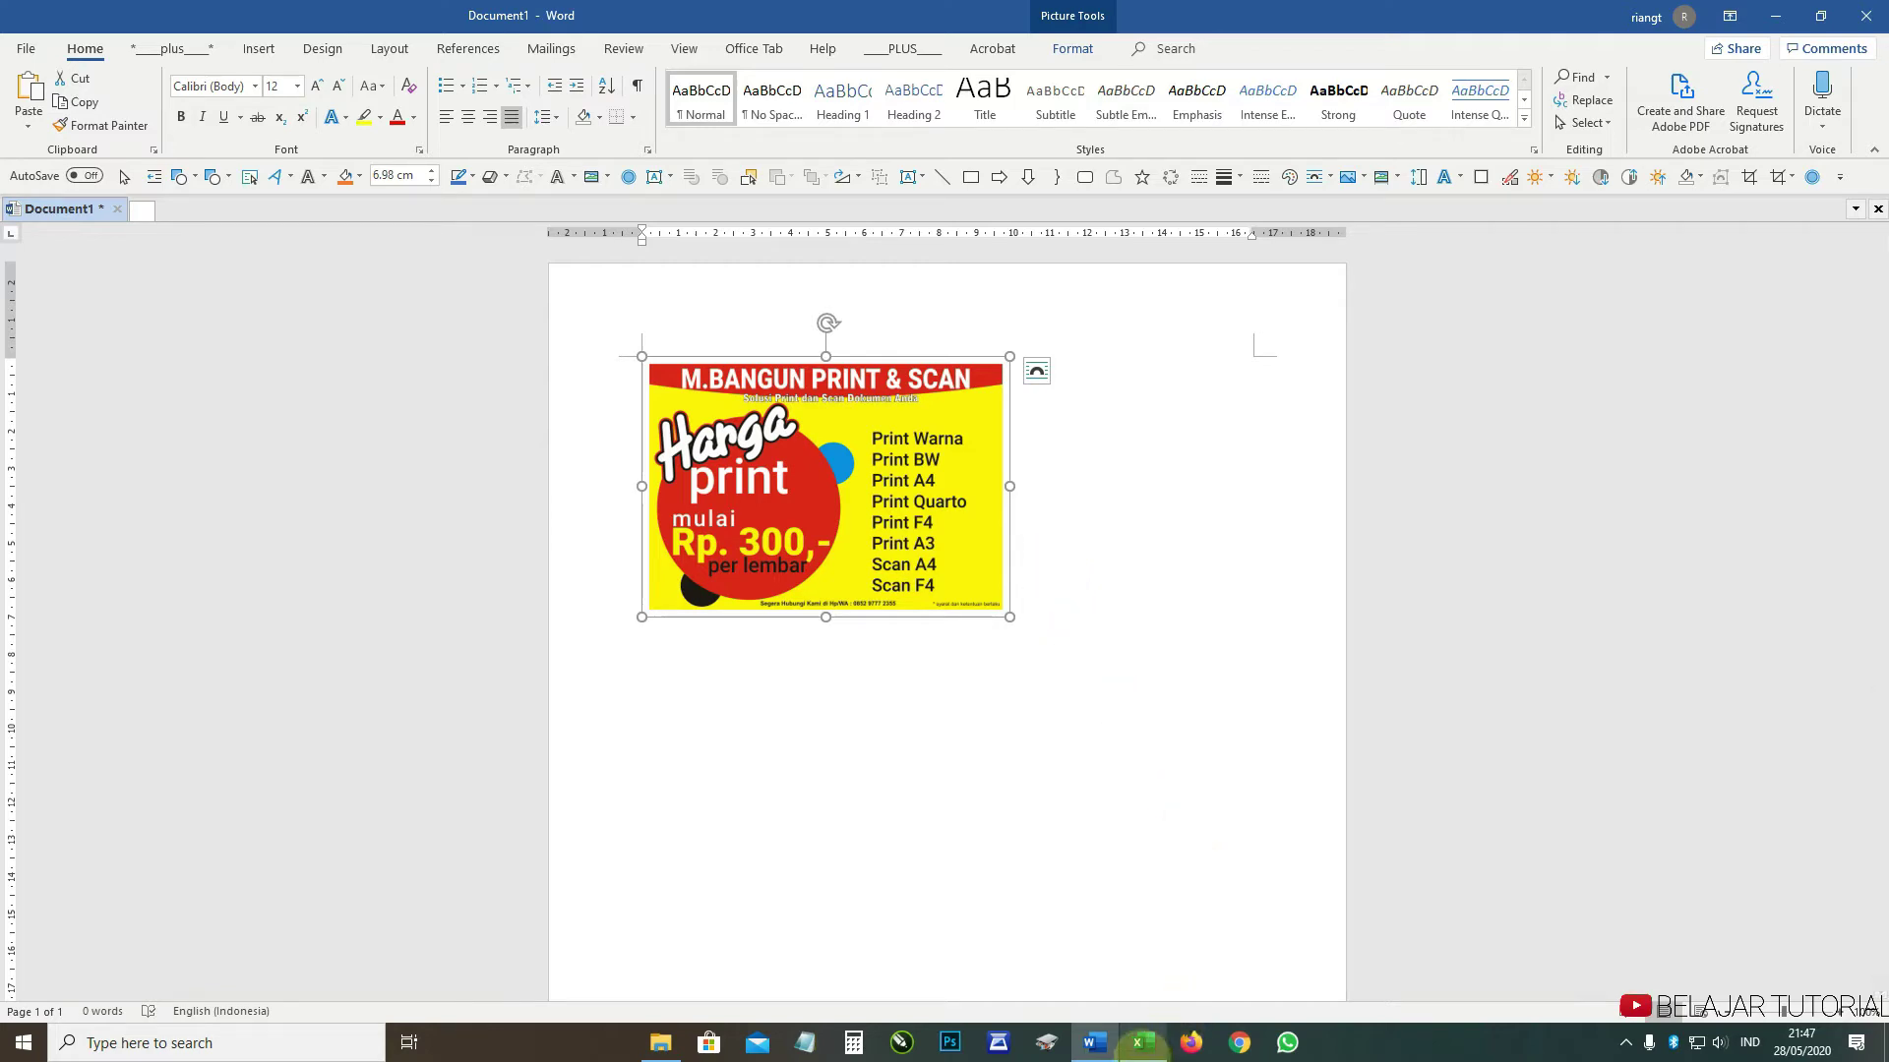
- Switch back to Excel, cancel the open Page Setup dialog and return to the beginning of the budget table
click(1142, 1043)
click(1505, 680)
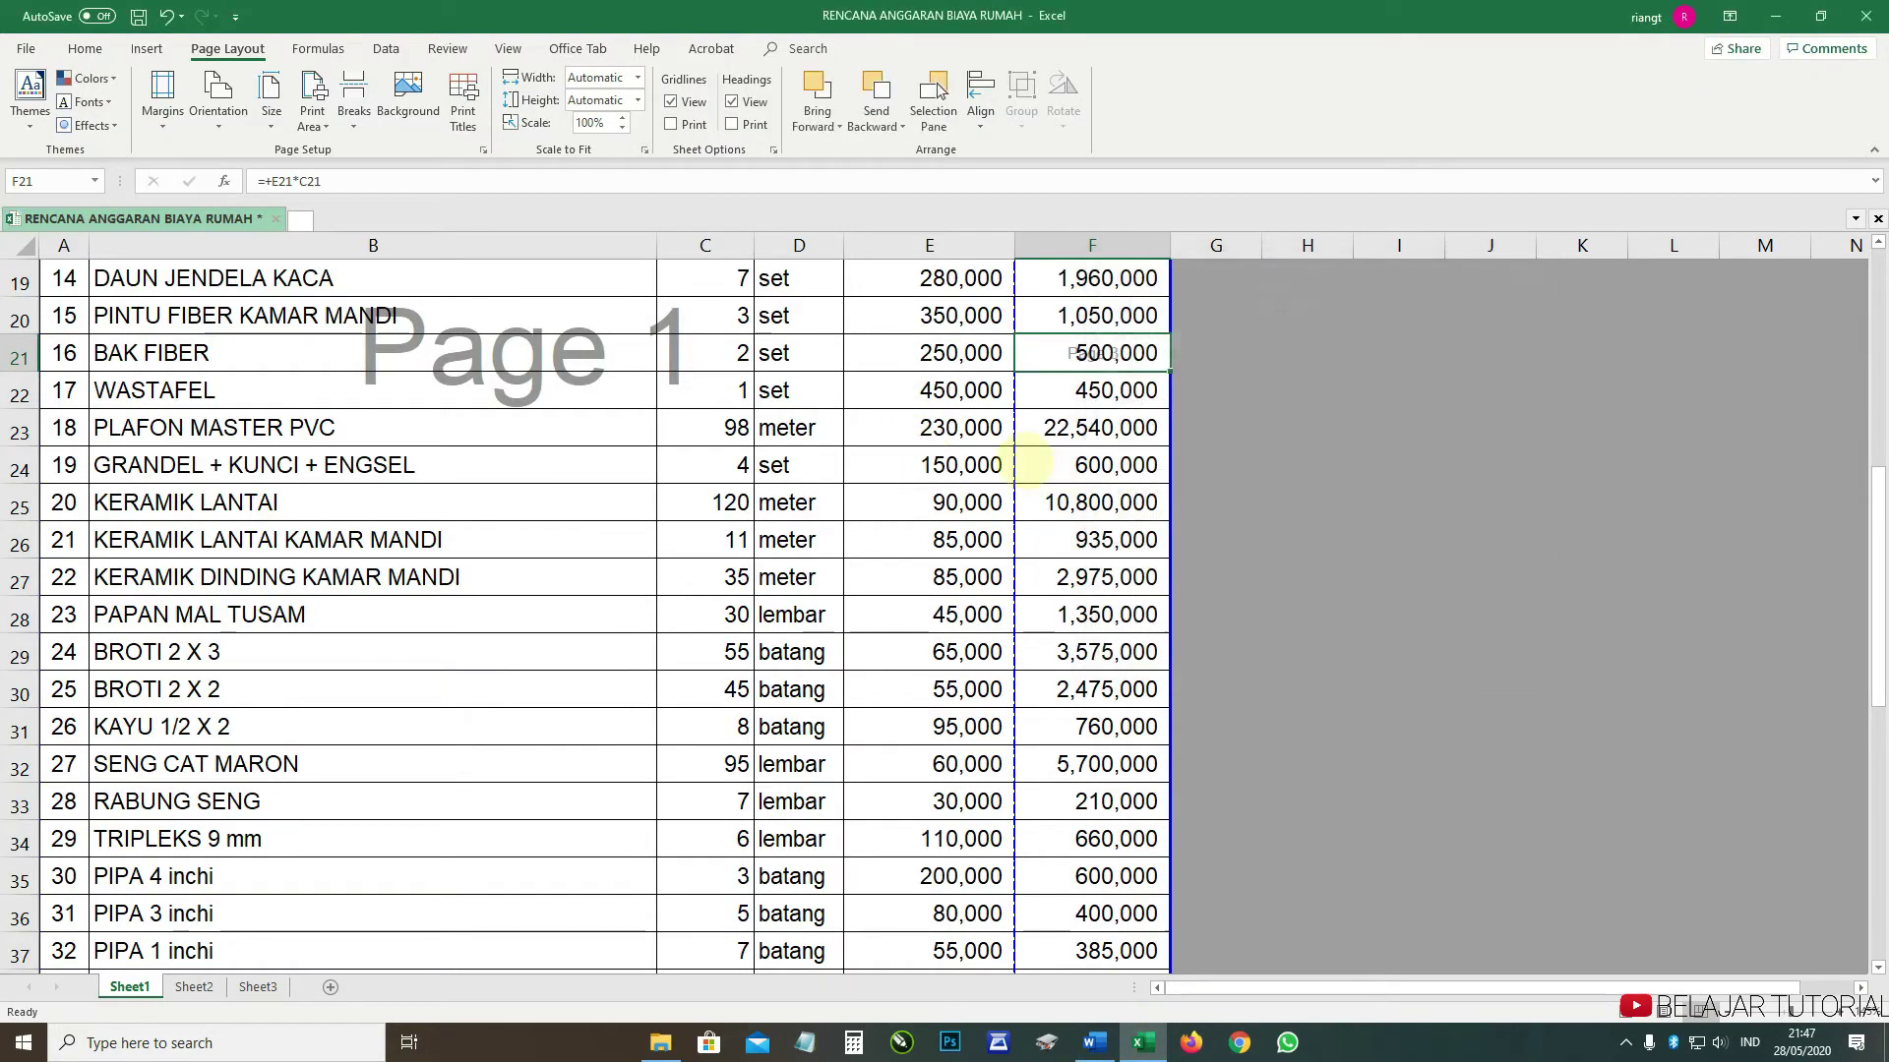
scroll(1082, 440, up, 4)
scroll(1082, 440, up, 2)
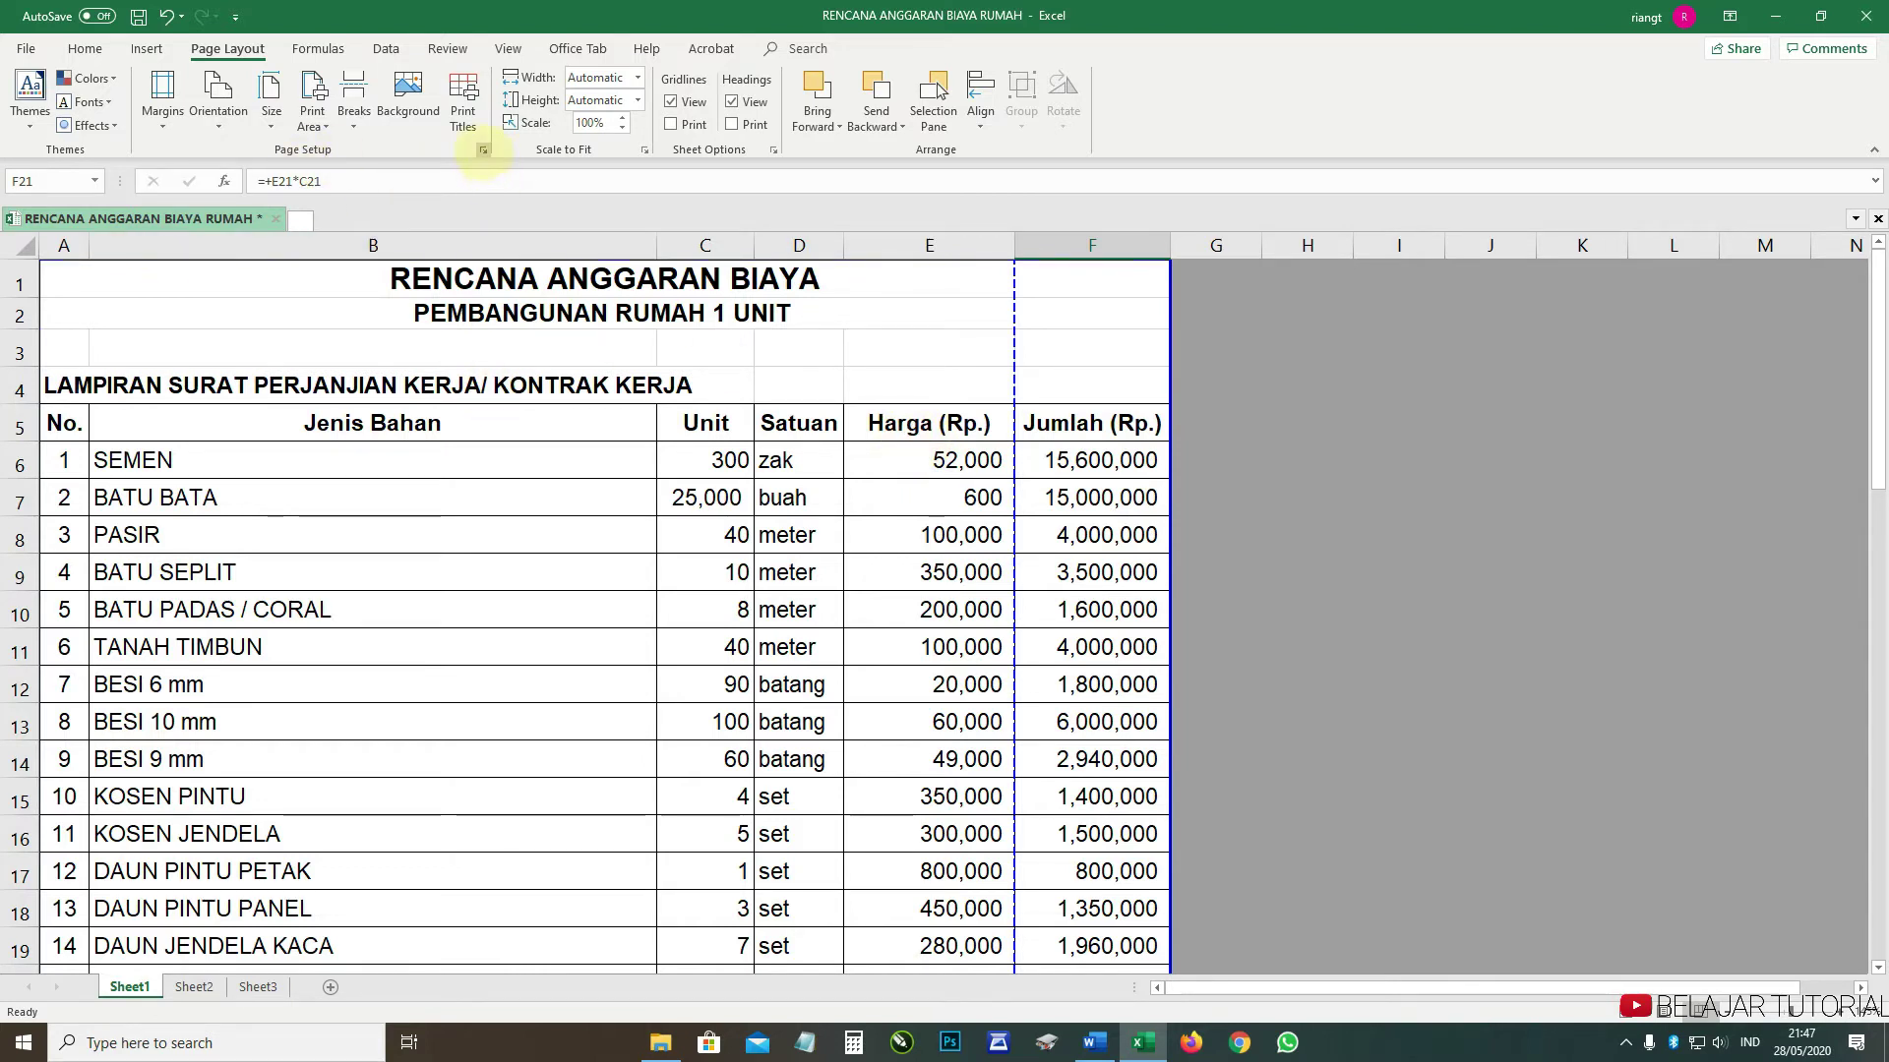
- Set the print scaling to 95% of normal size in Page Setup and apply it
click(483, 149)
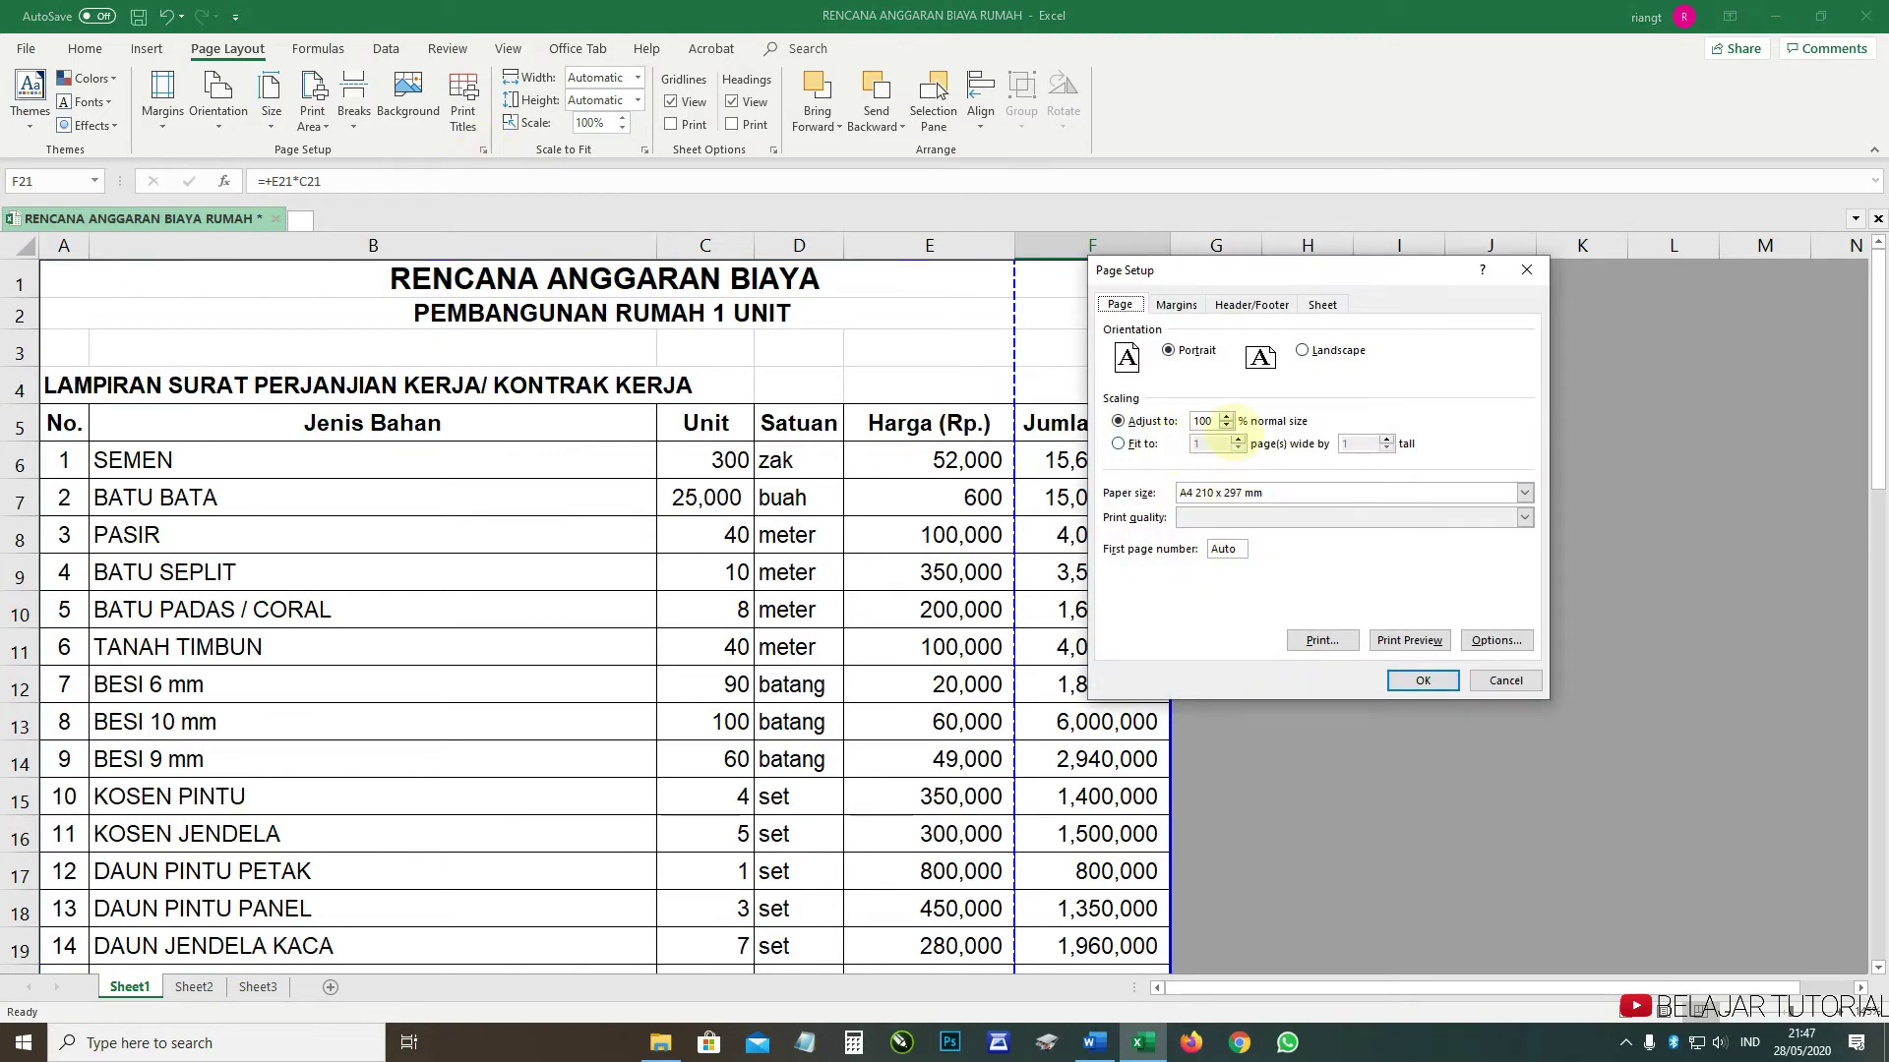
click(1225, 425)
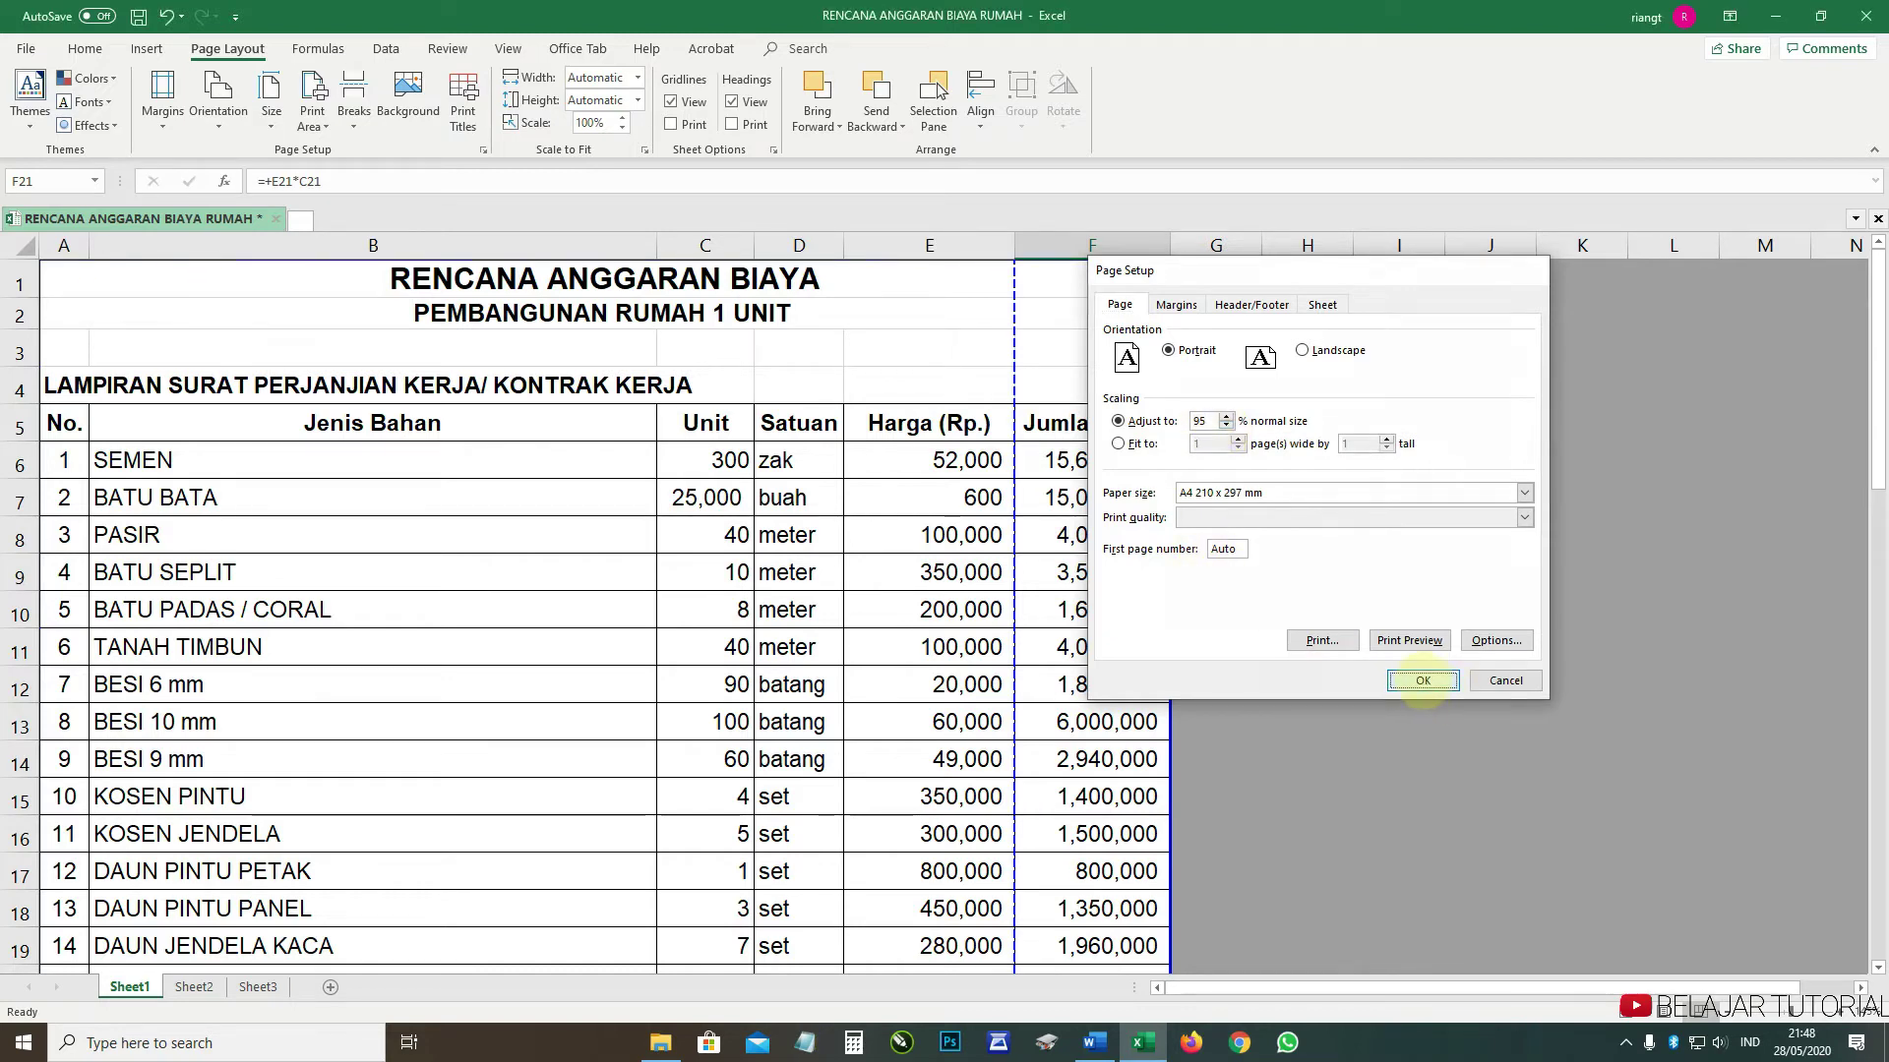
click(1422, 679)
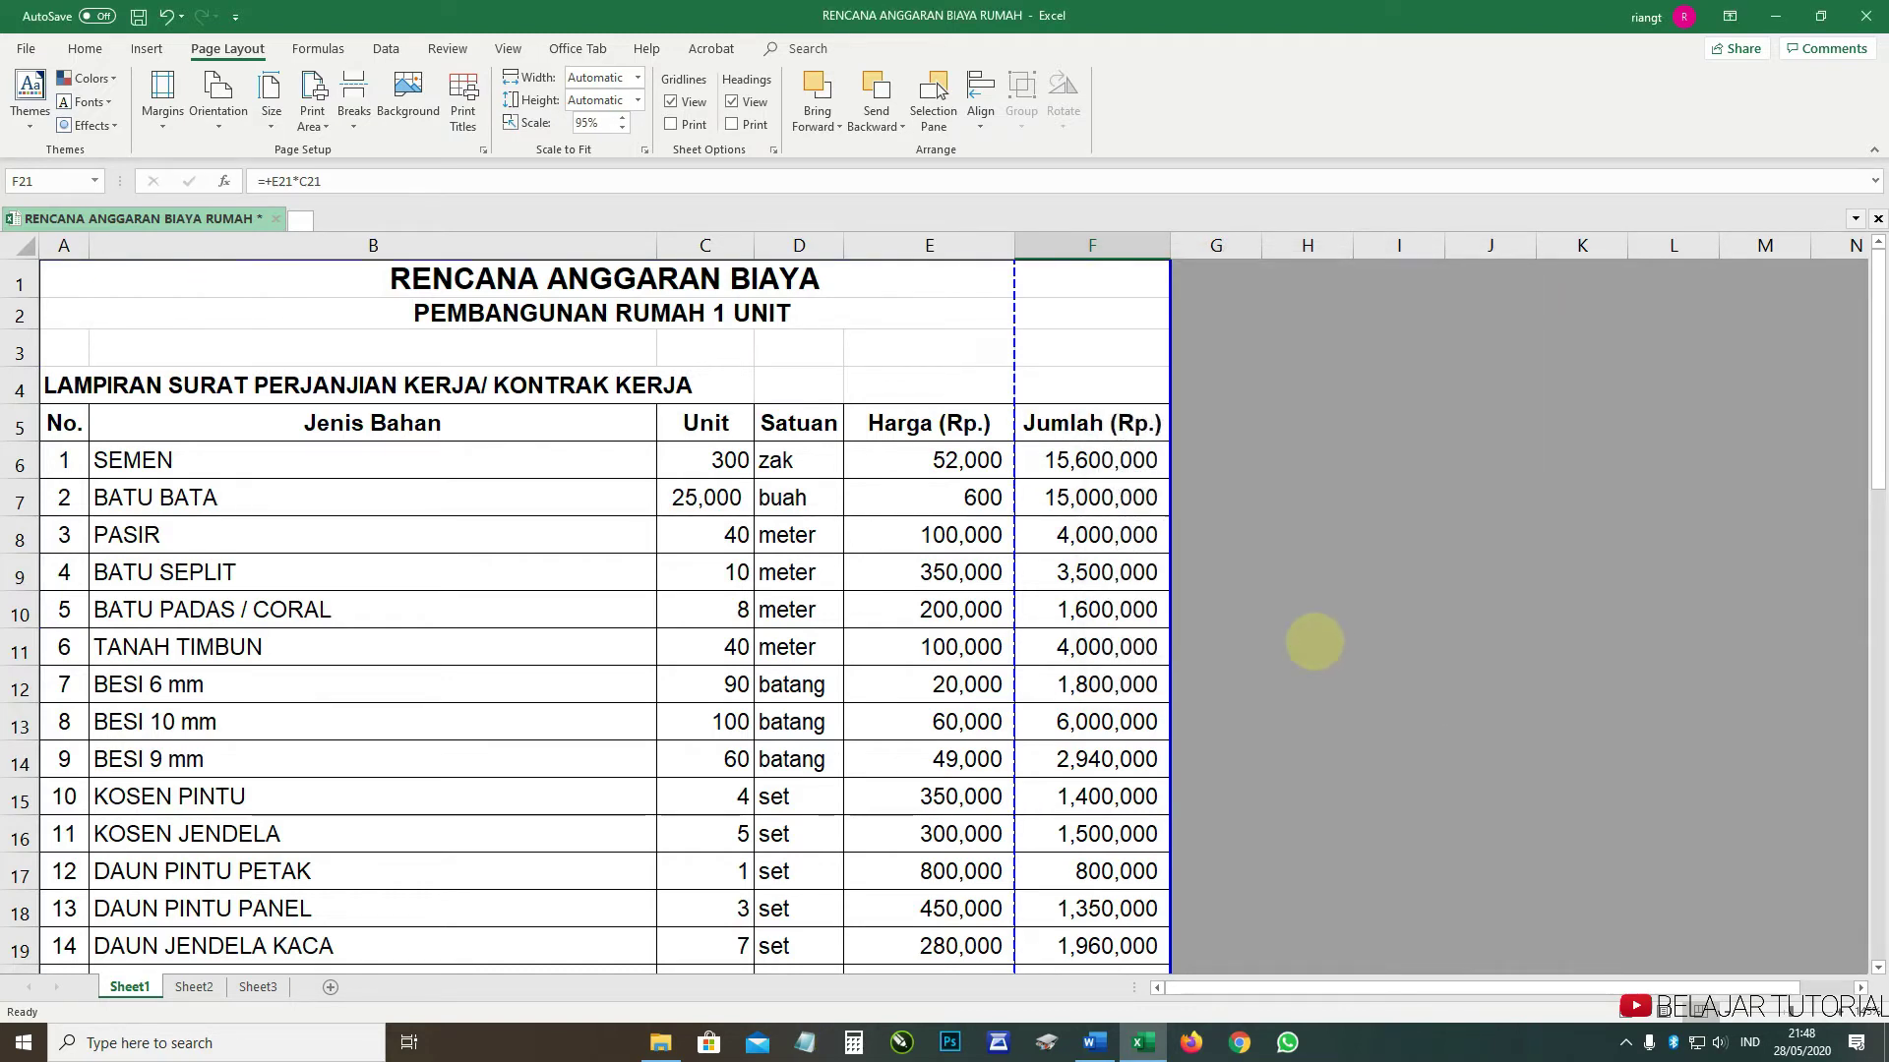
- Reduce the print scaling to 90% of normal size in Page Setup and apply it
click(483, 149)
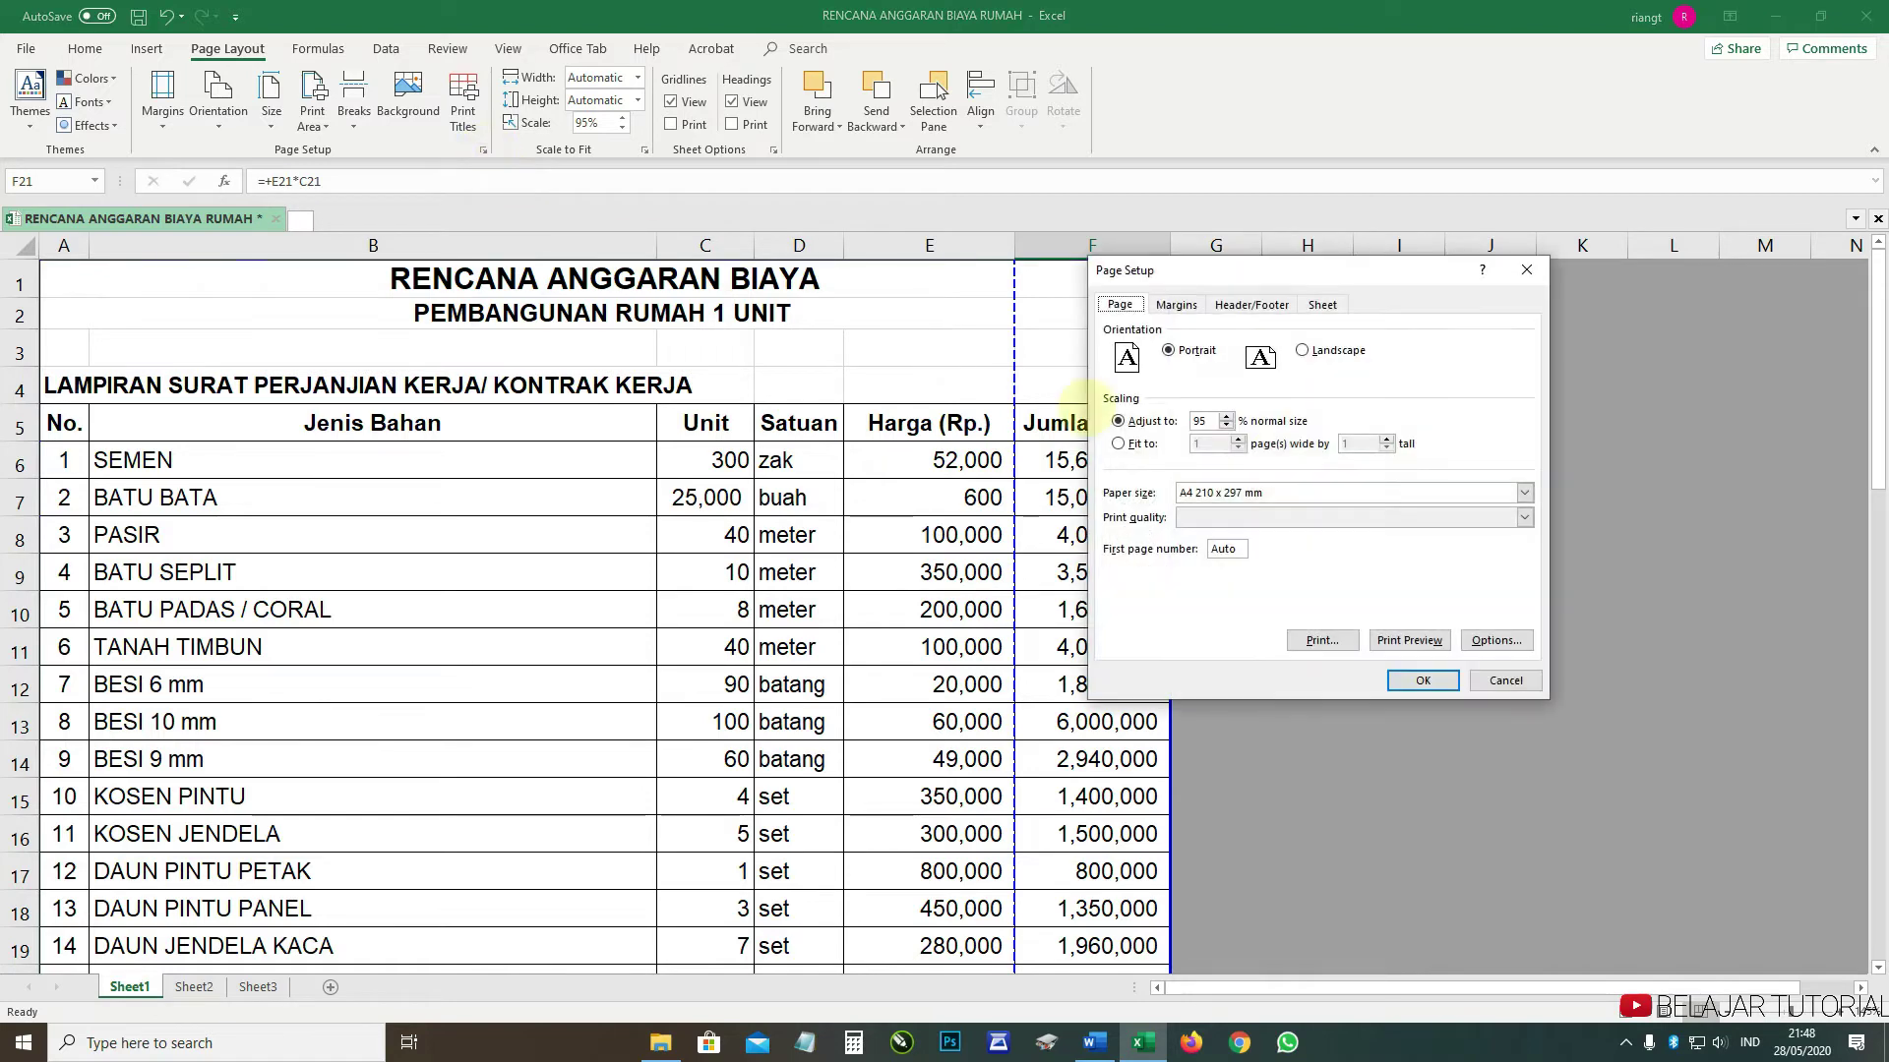
click(1226, 425)
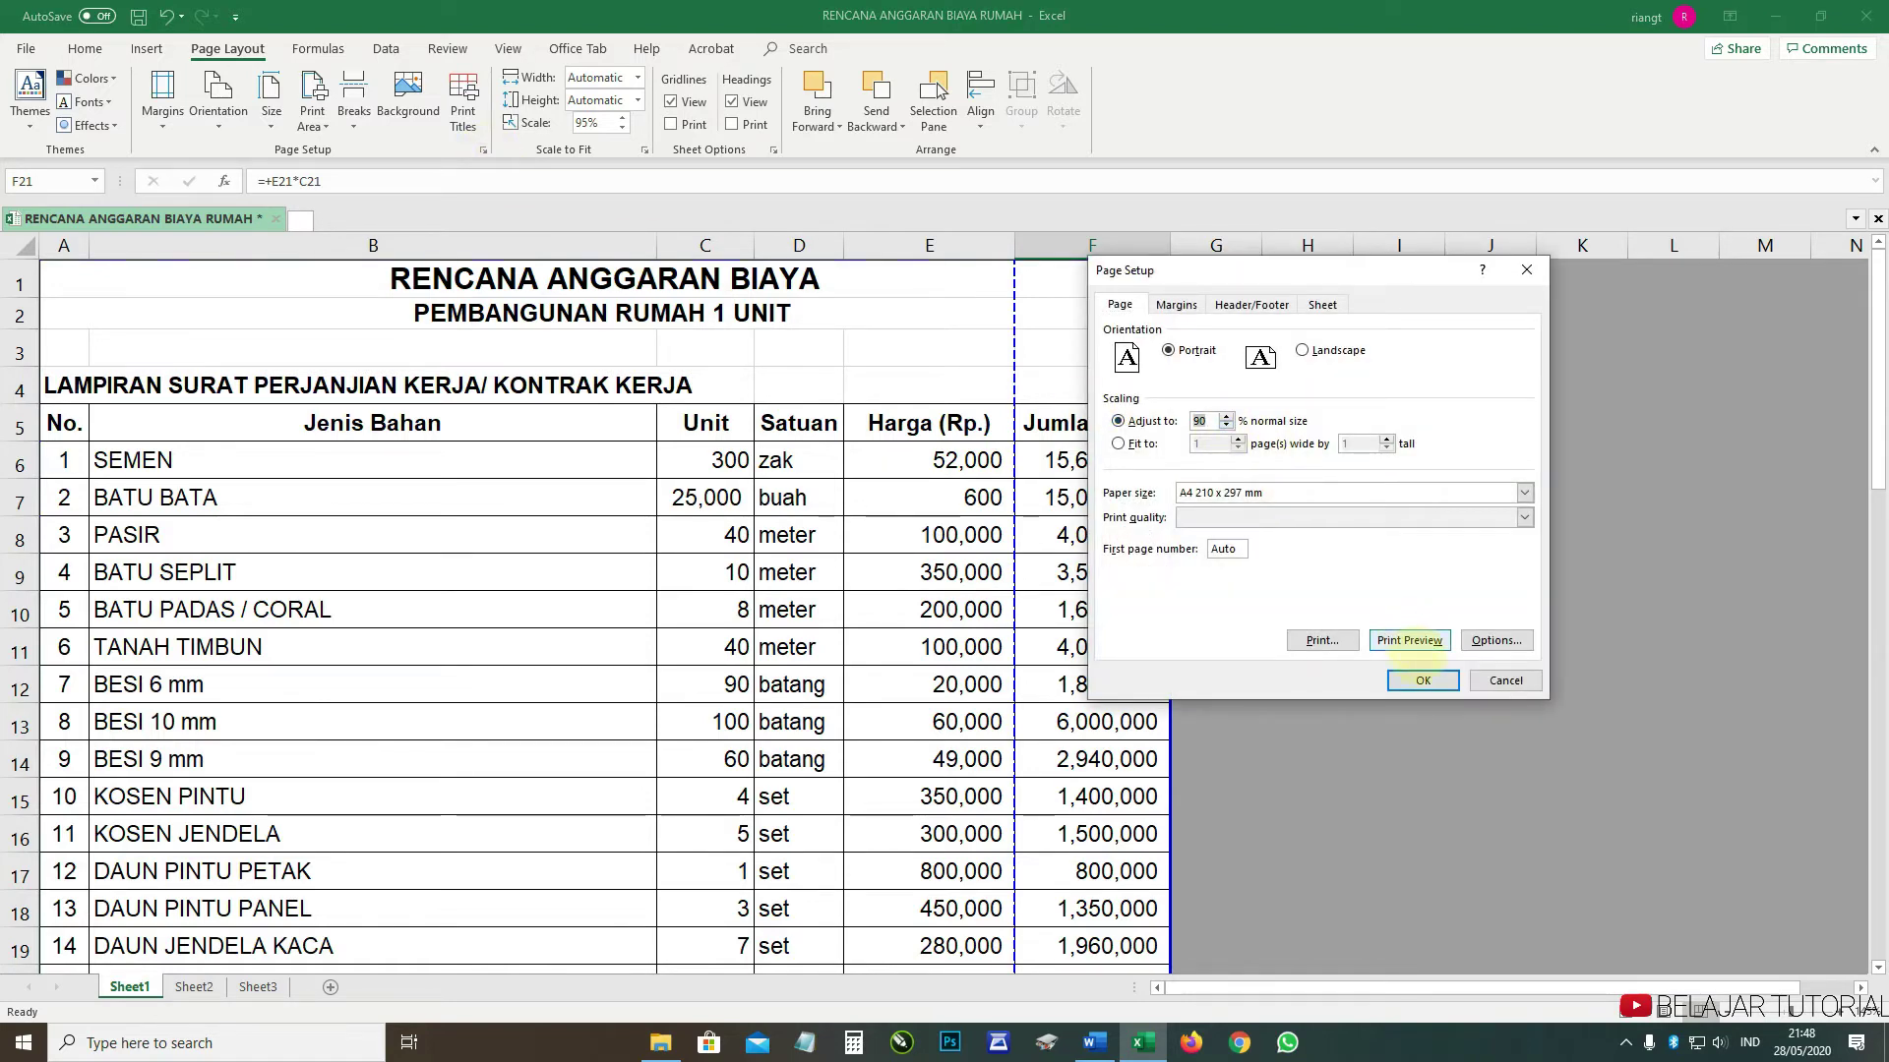
click(1417, 677)
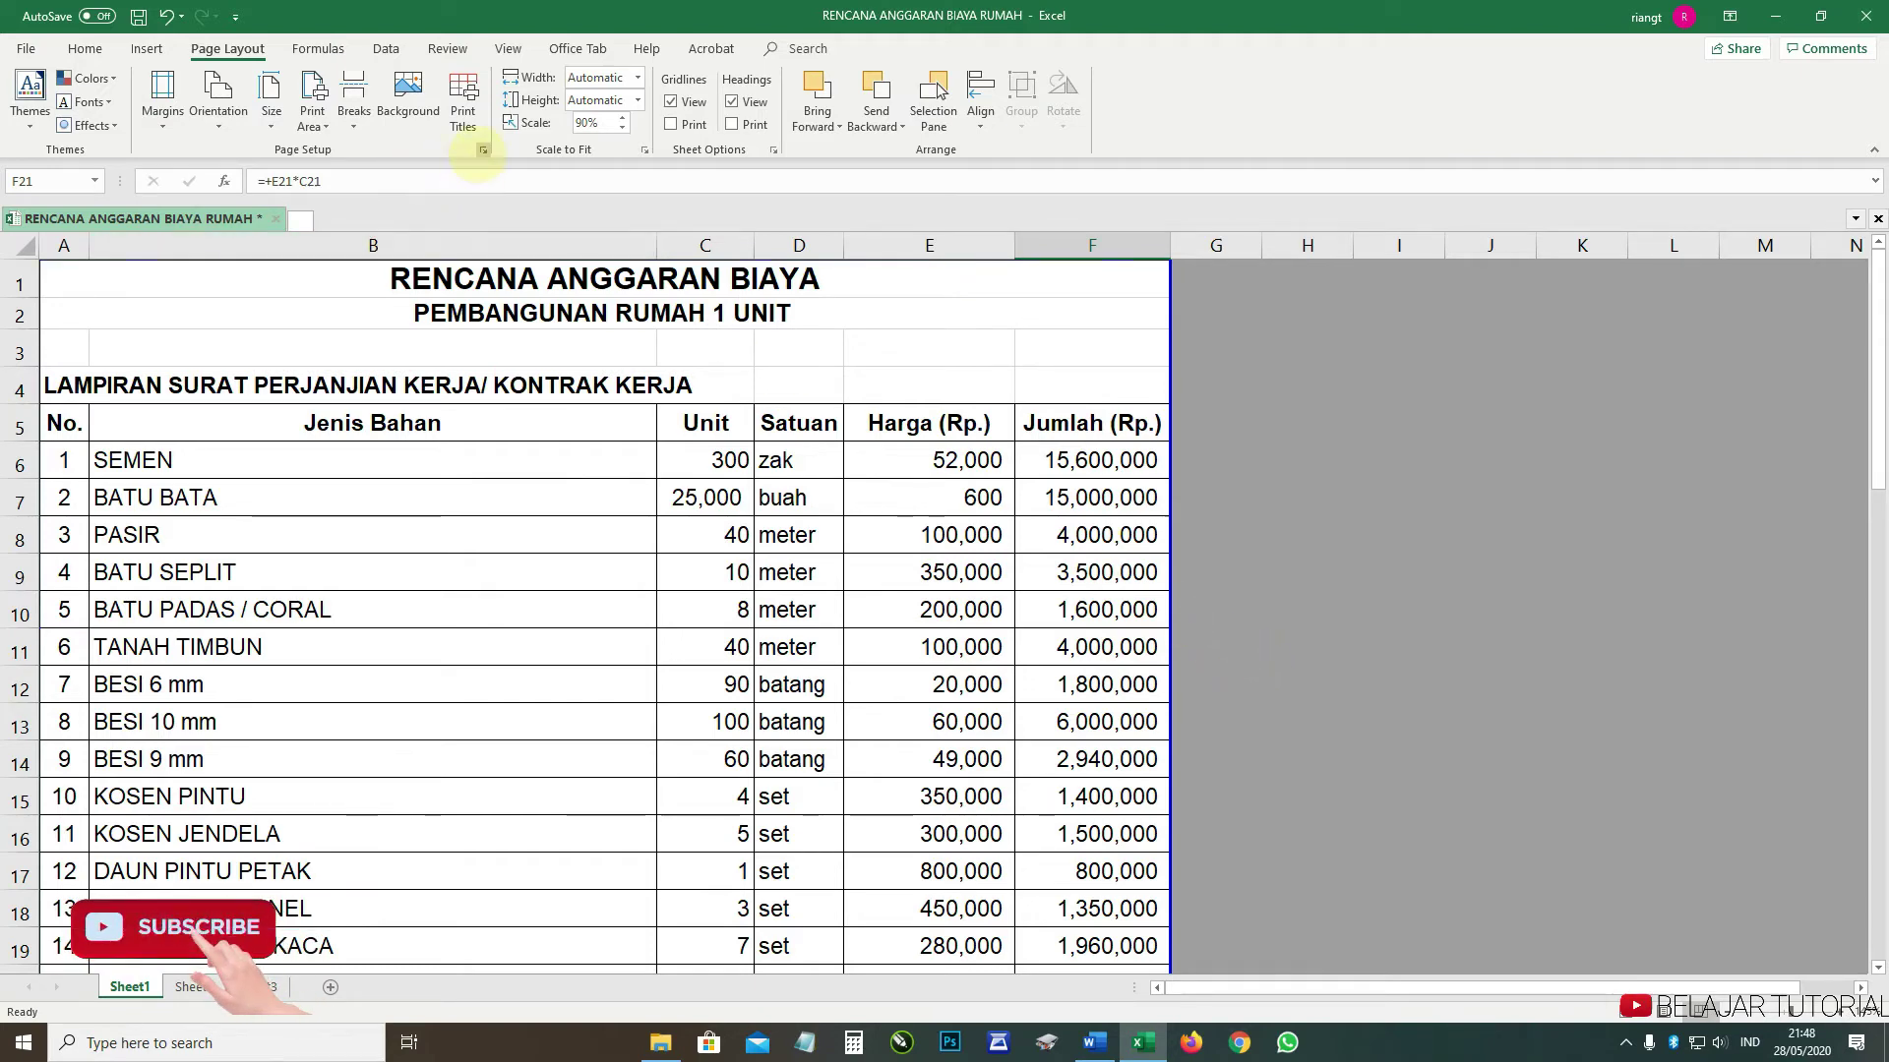
- Examine the page layout of the budget table at its current print scaling, checking how its columns and rows fit the page
click(483, 149)
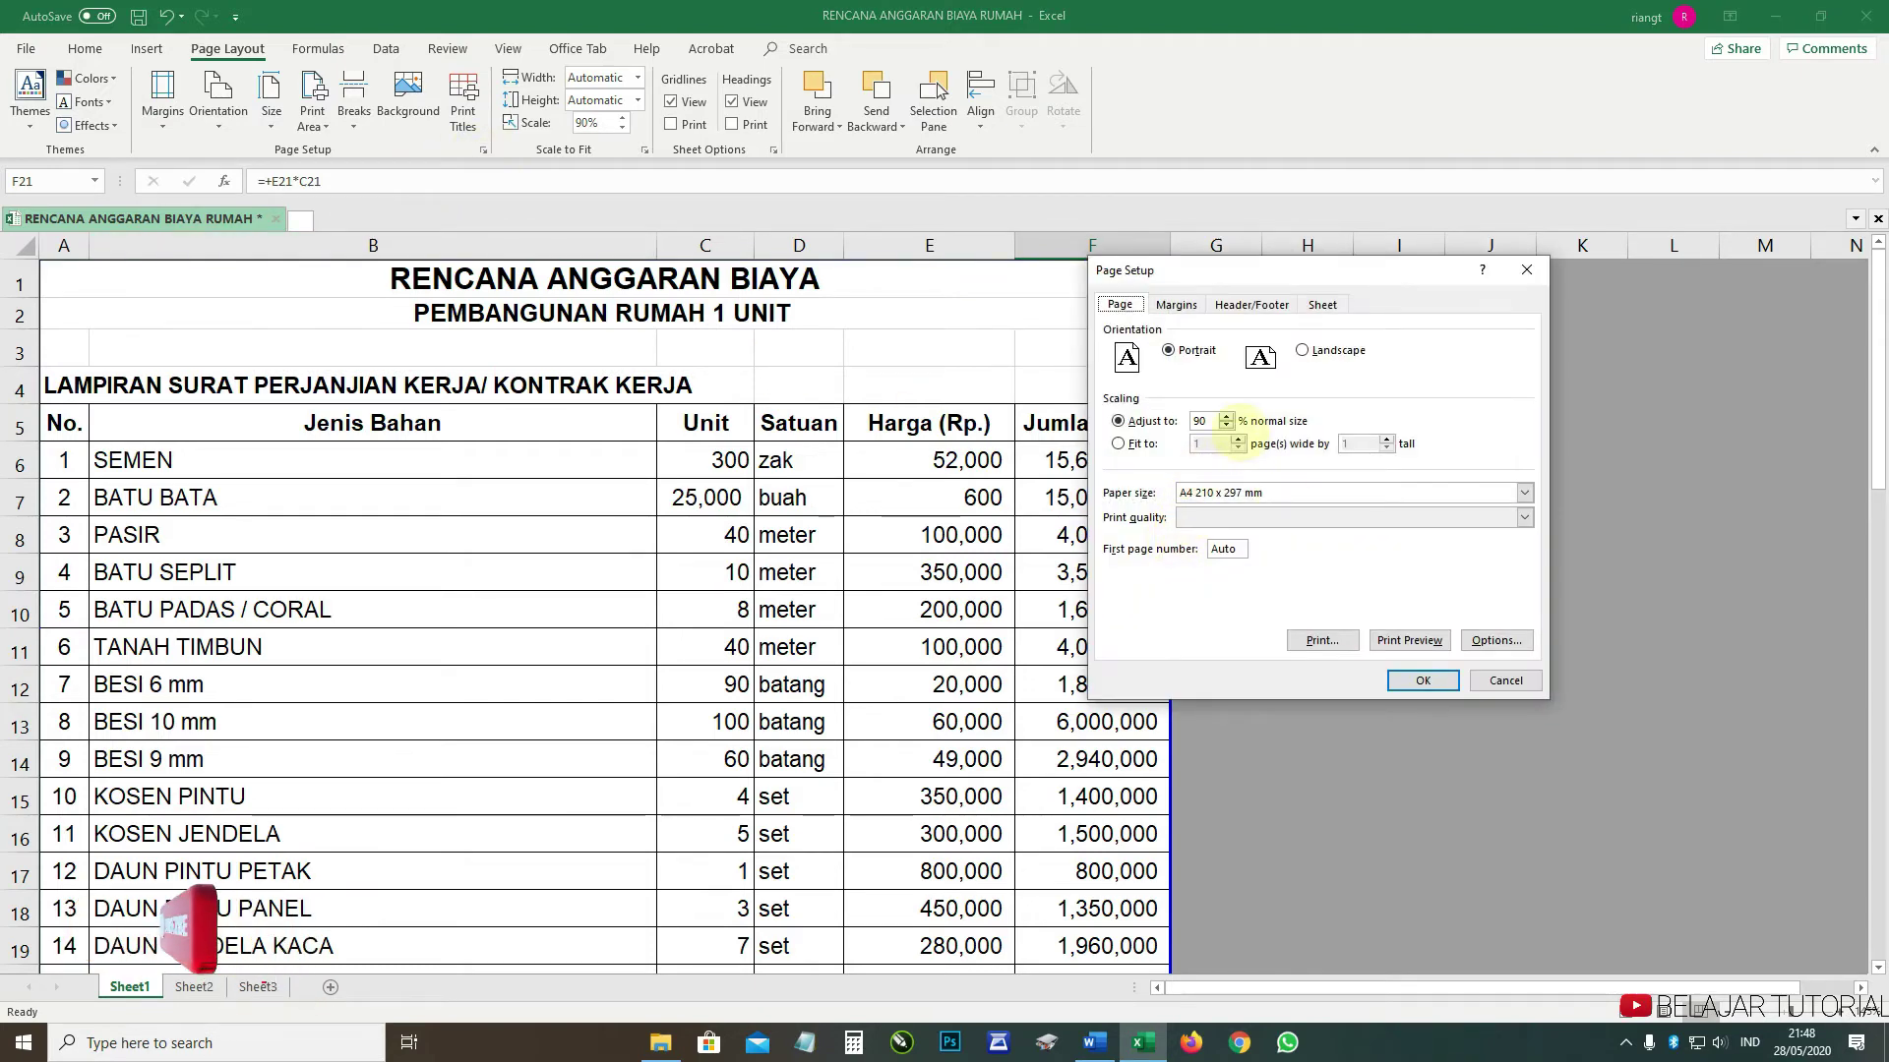
click(1505, 680)
scroll(1102, 659, down, 4)
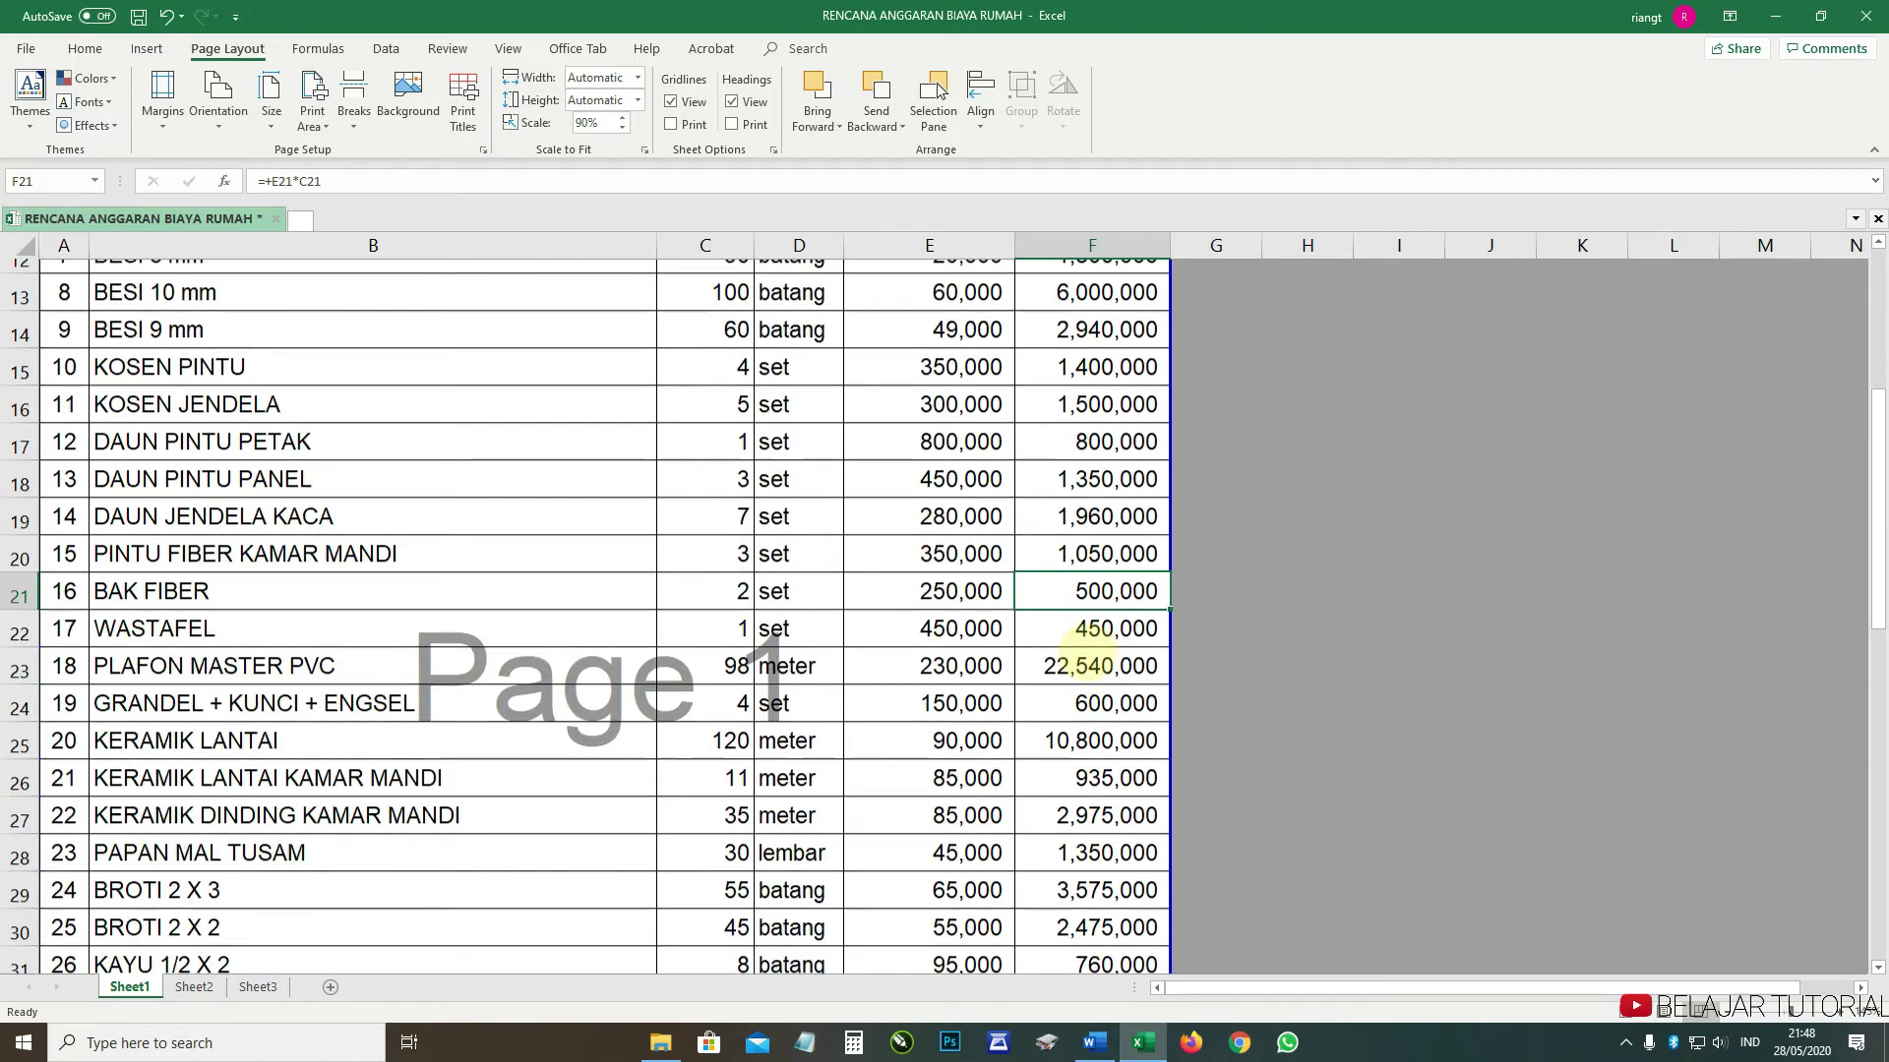
scroll(1092, 666, up, 4)
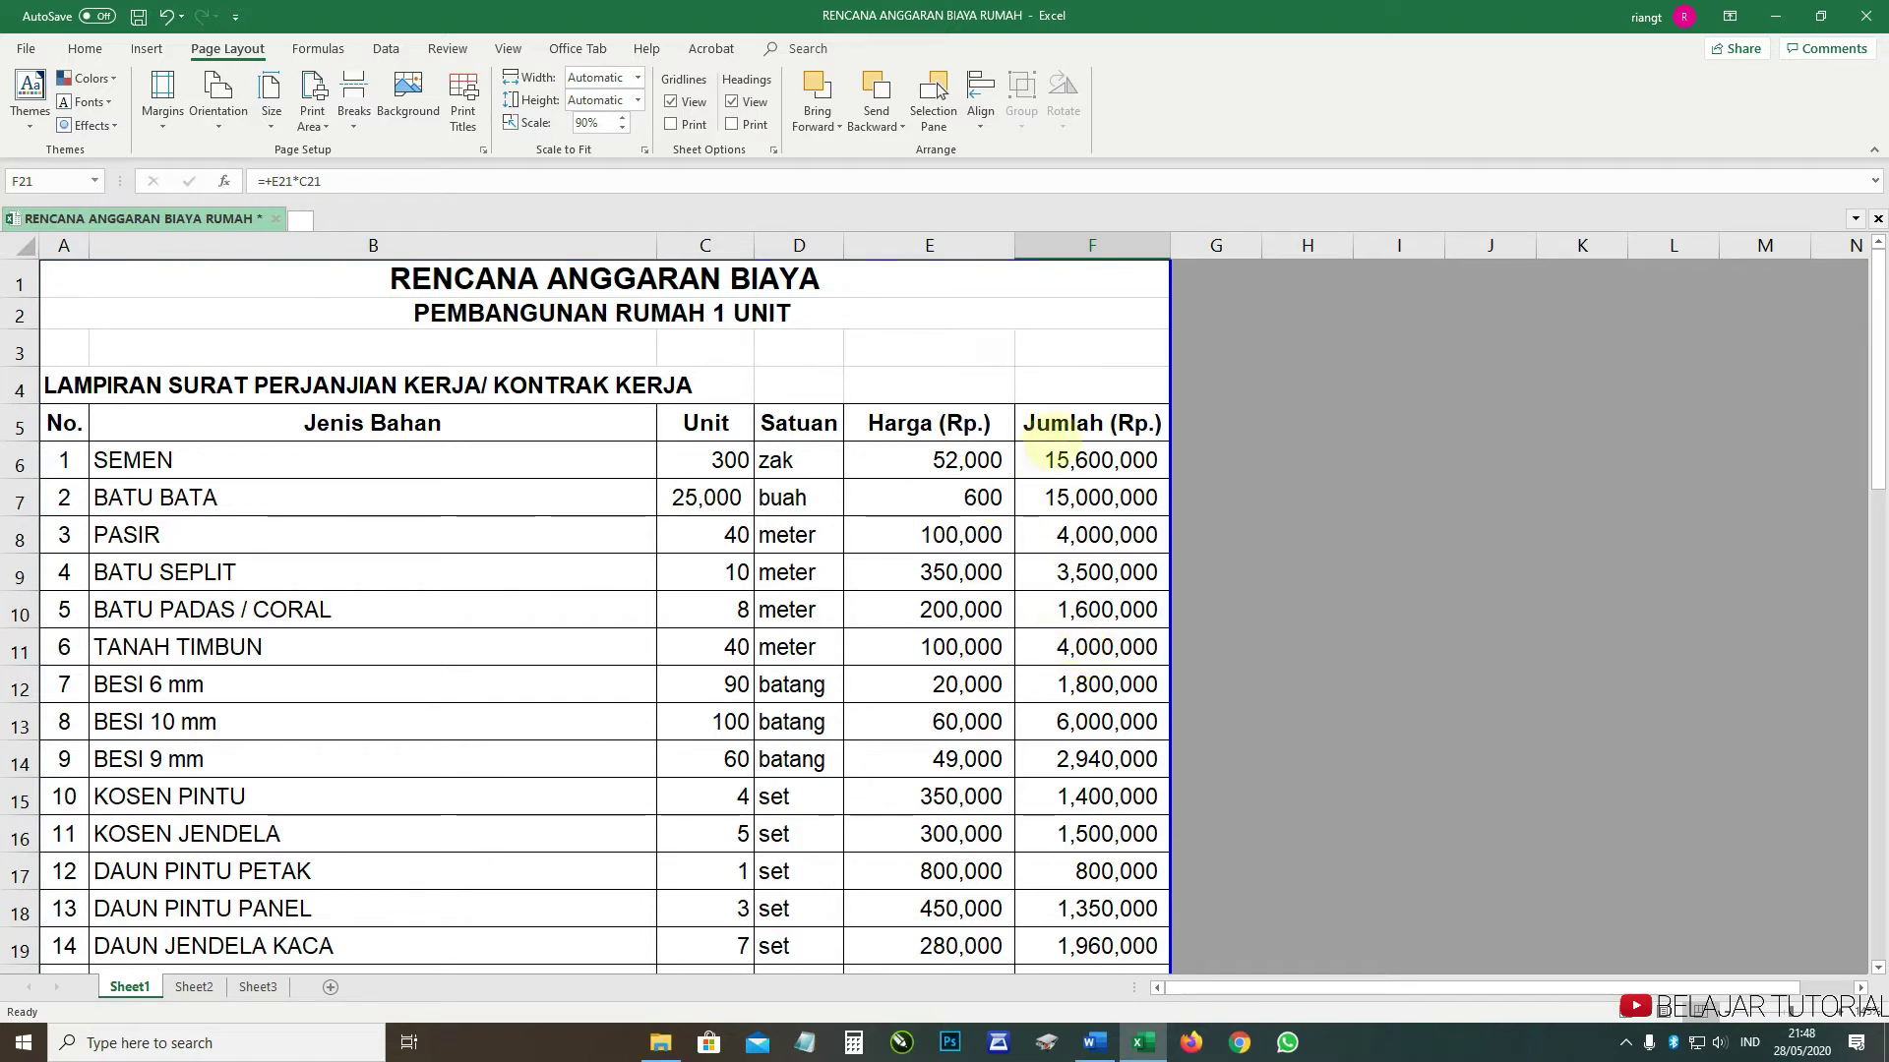
click(1095, 423)
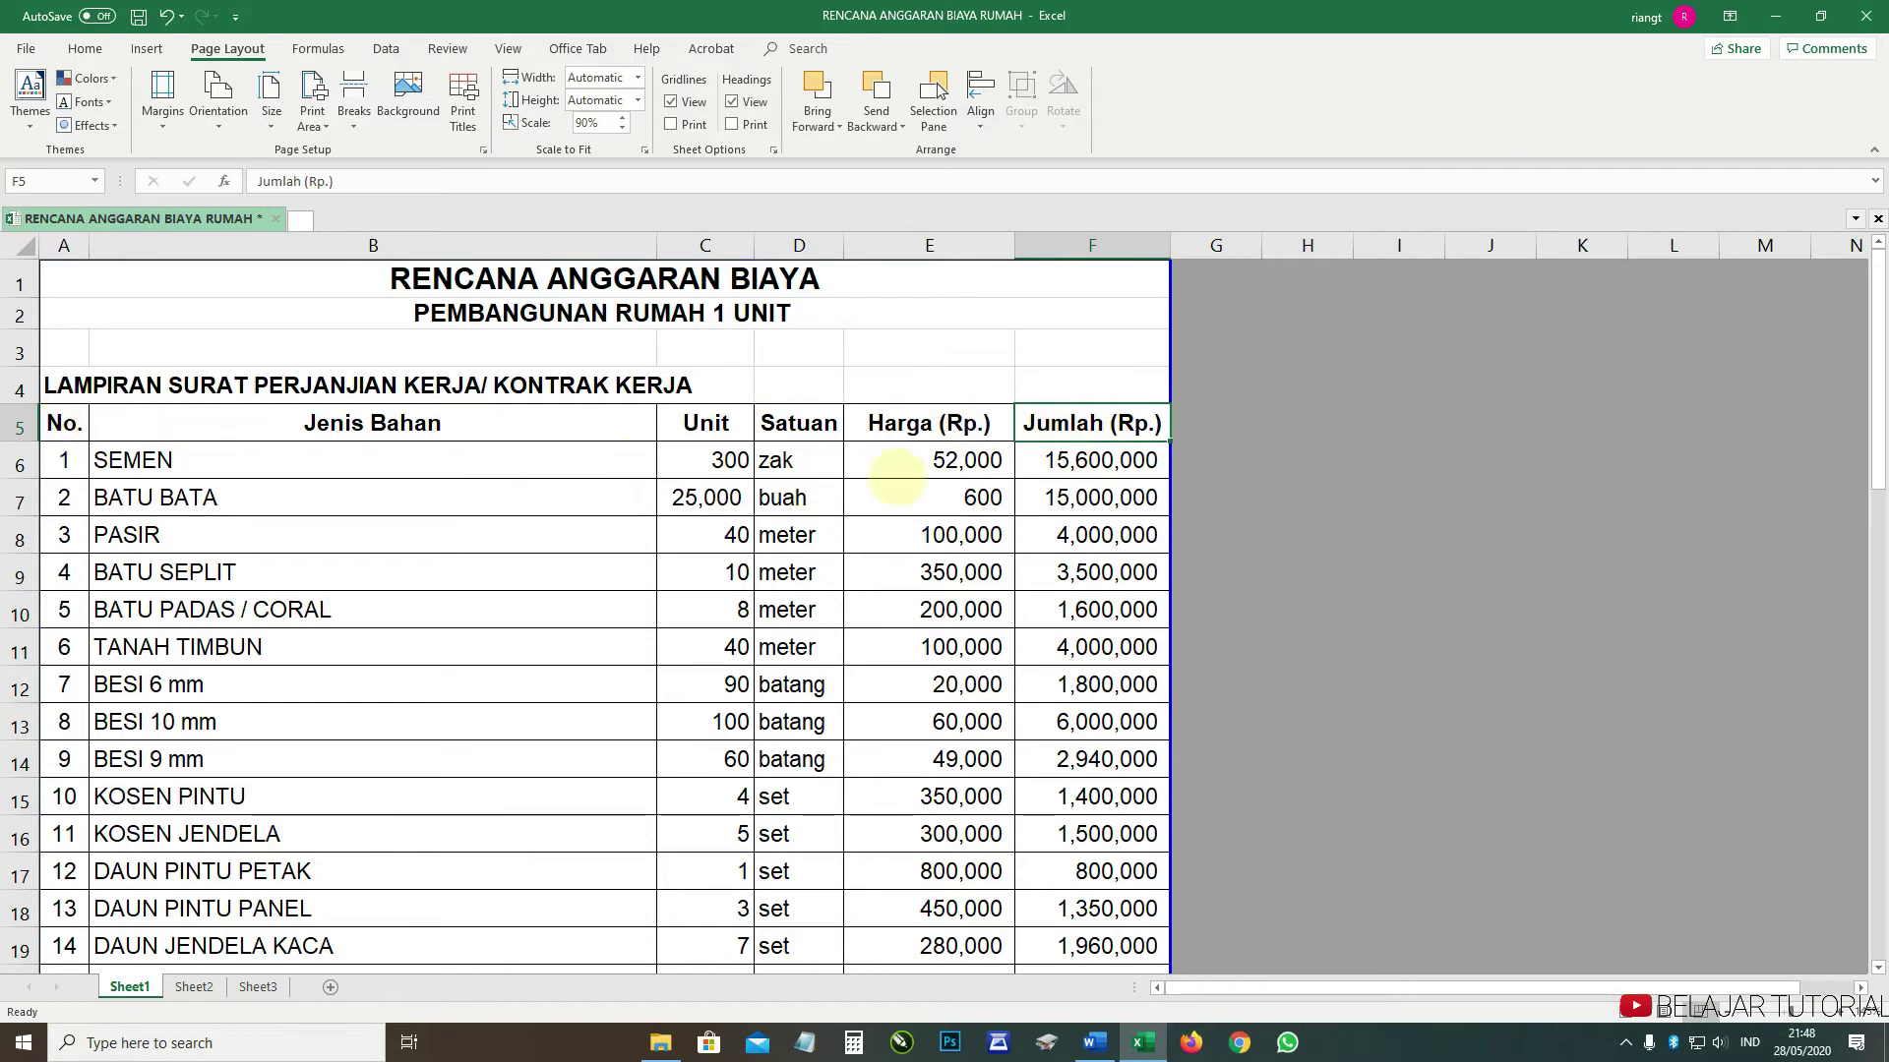
scroll(897, 482, down, 12)
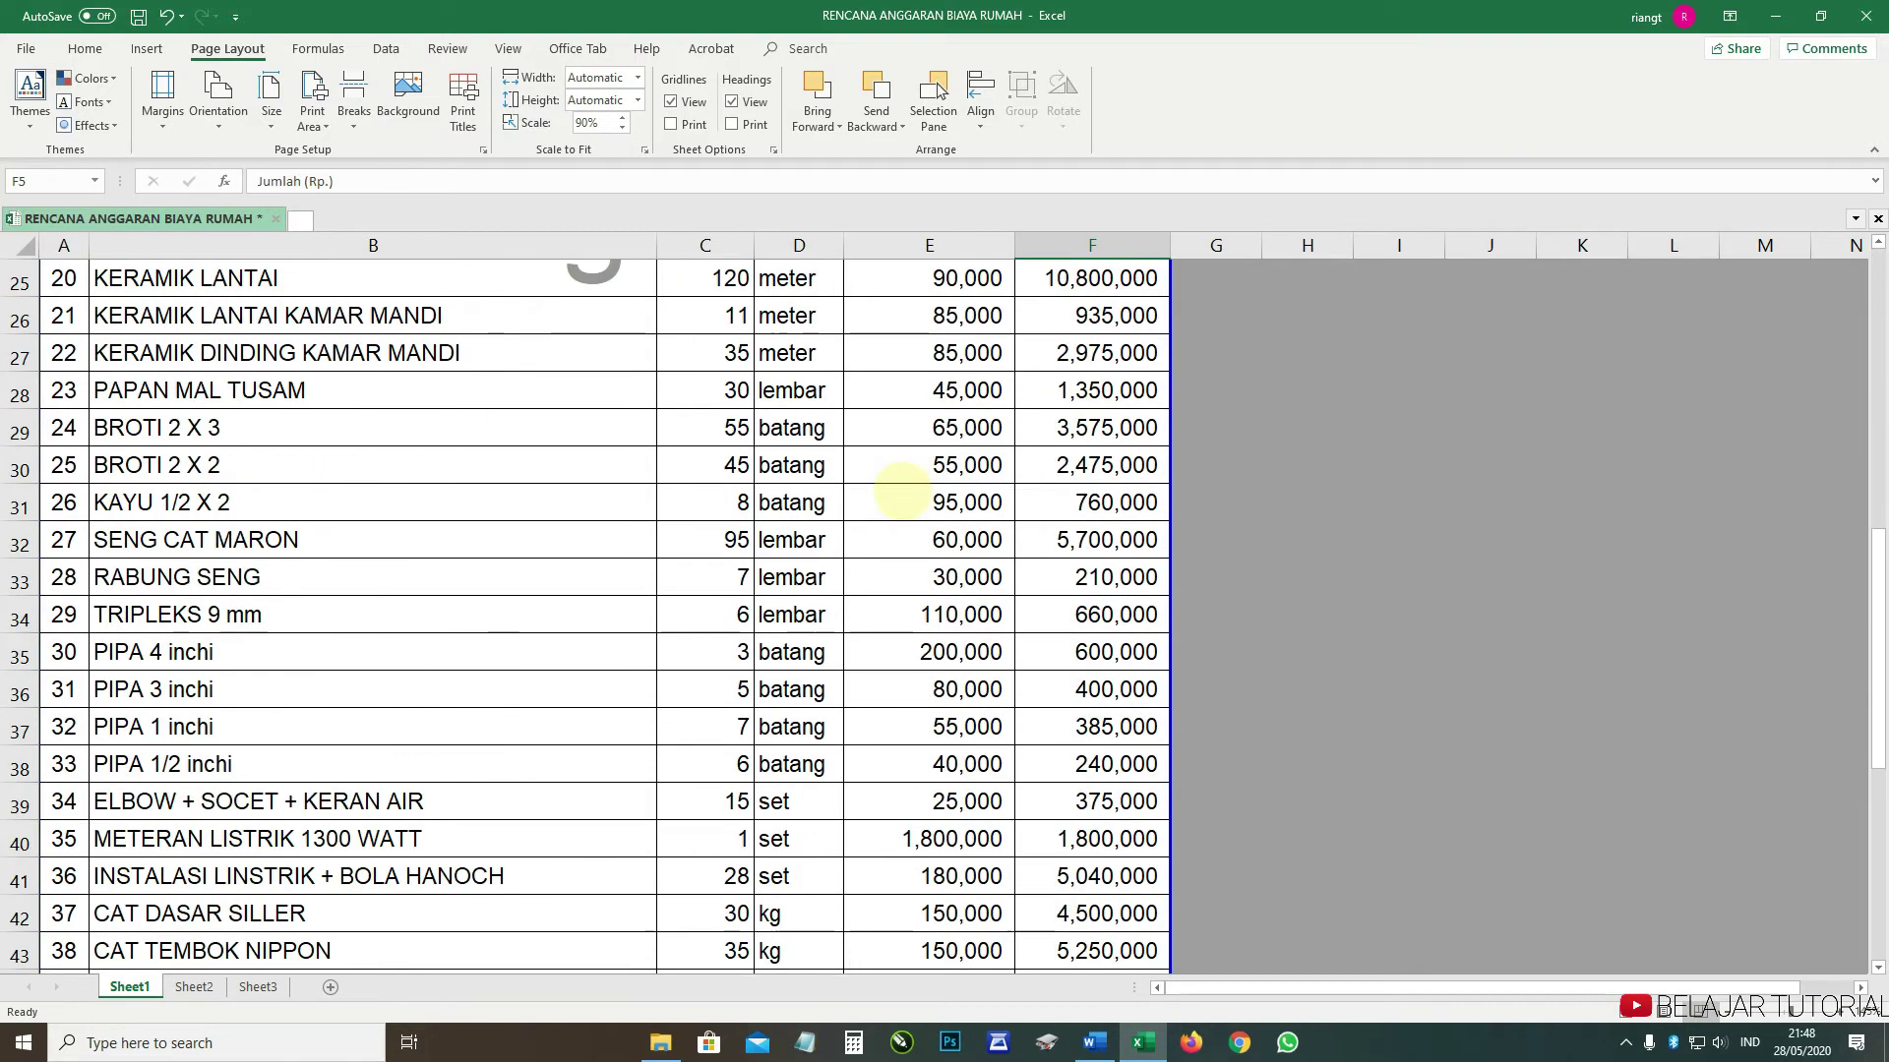
scroll(897, 502, down, 2)
scroll(898, 548, up, 10)
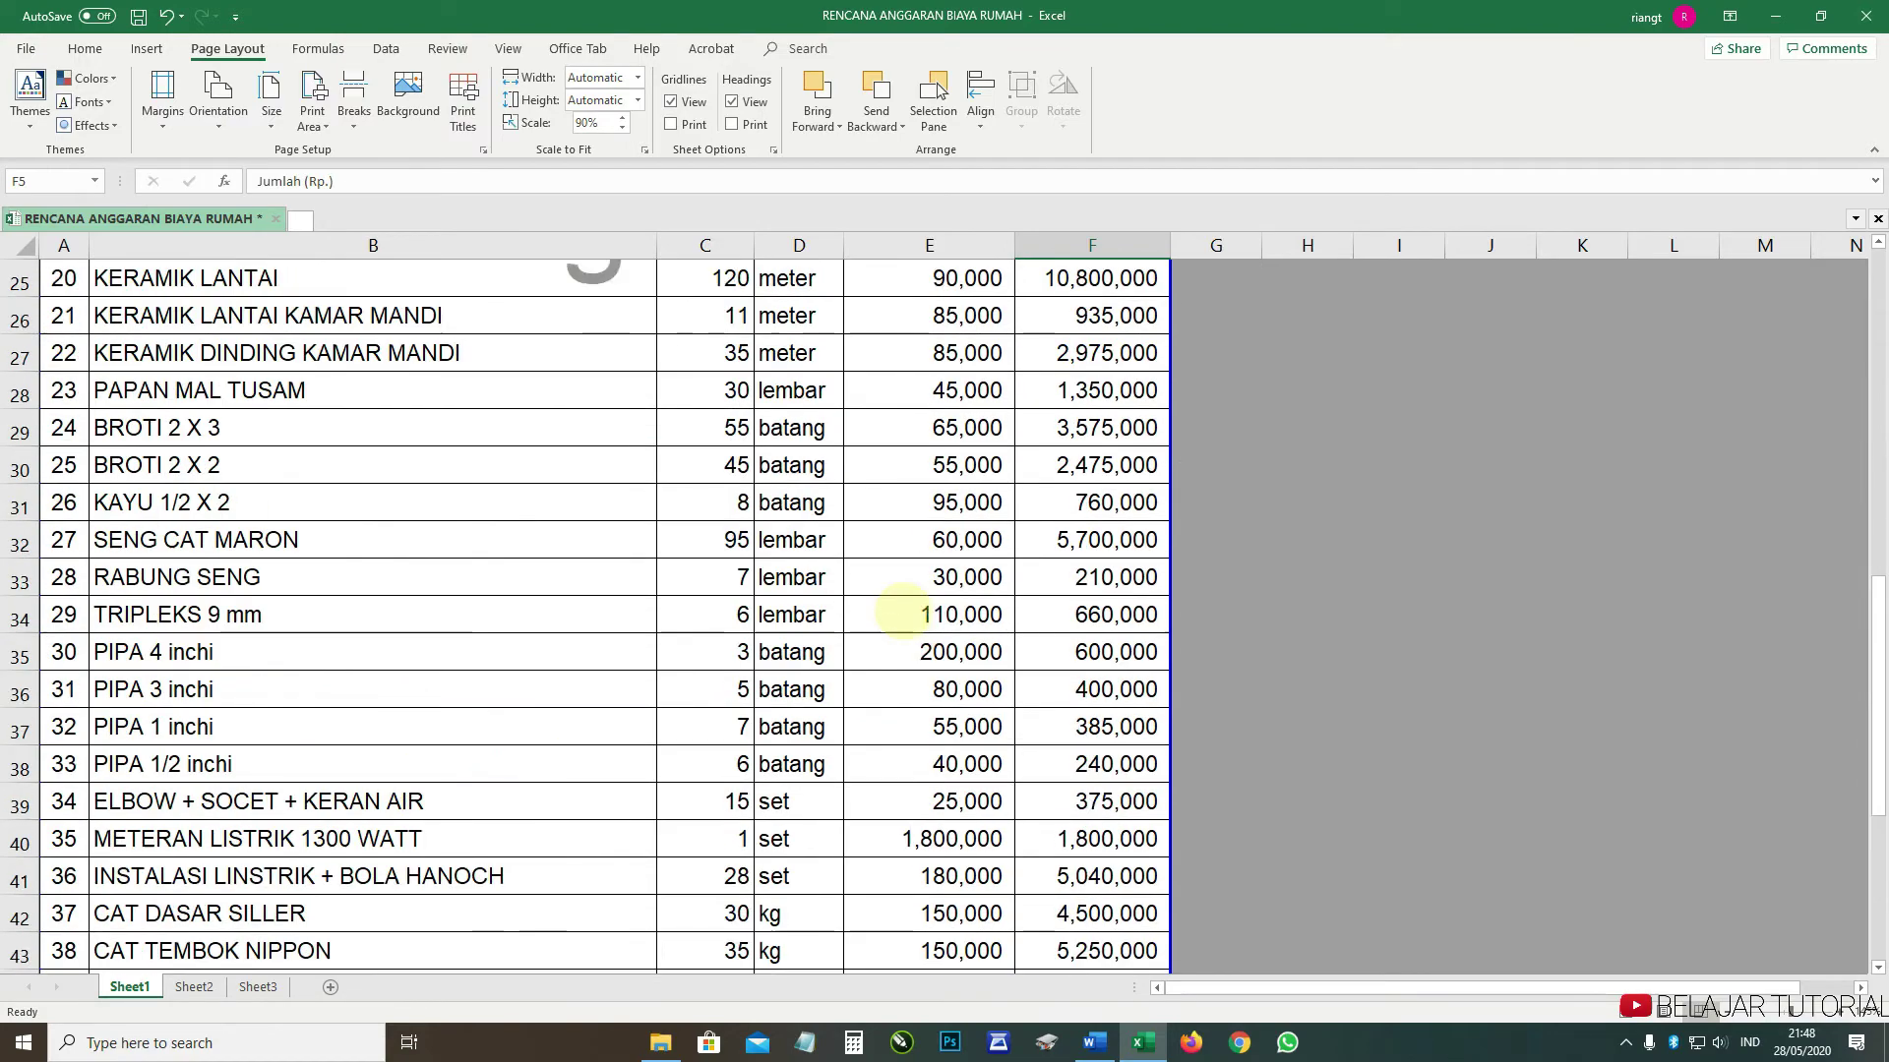
scroll(900, 612, up, 3)
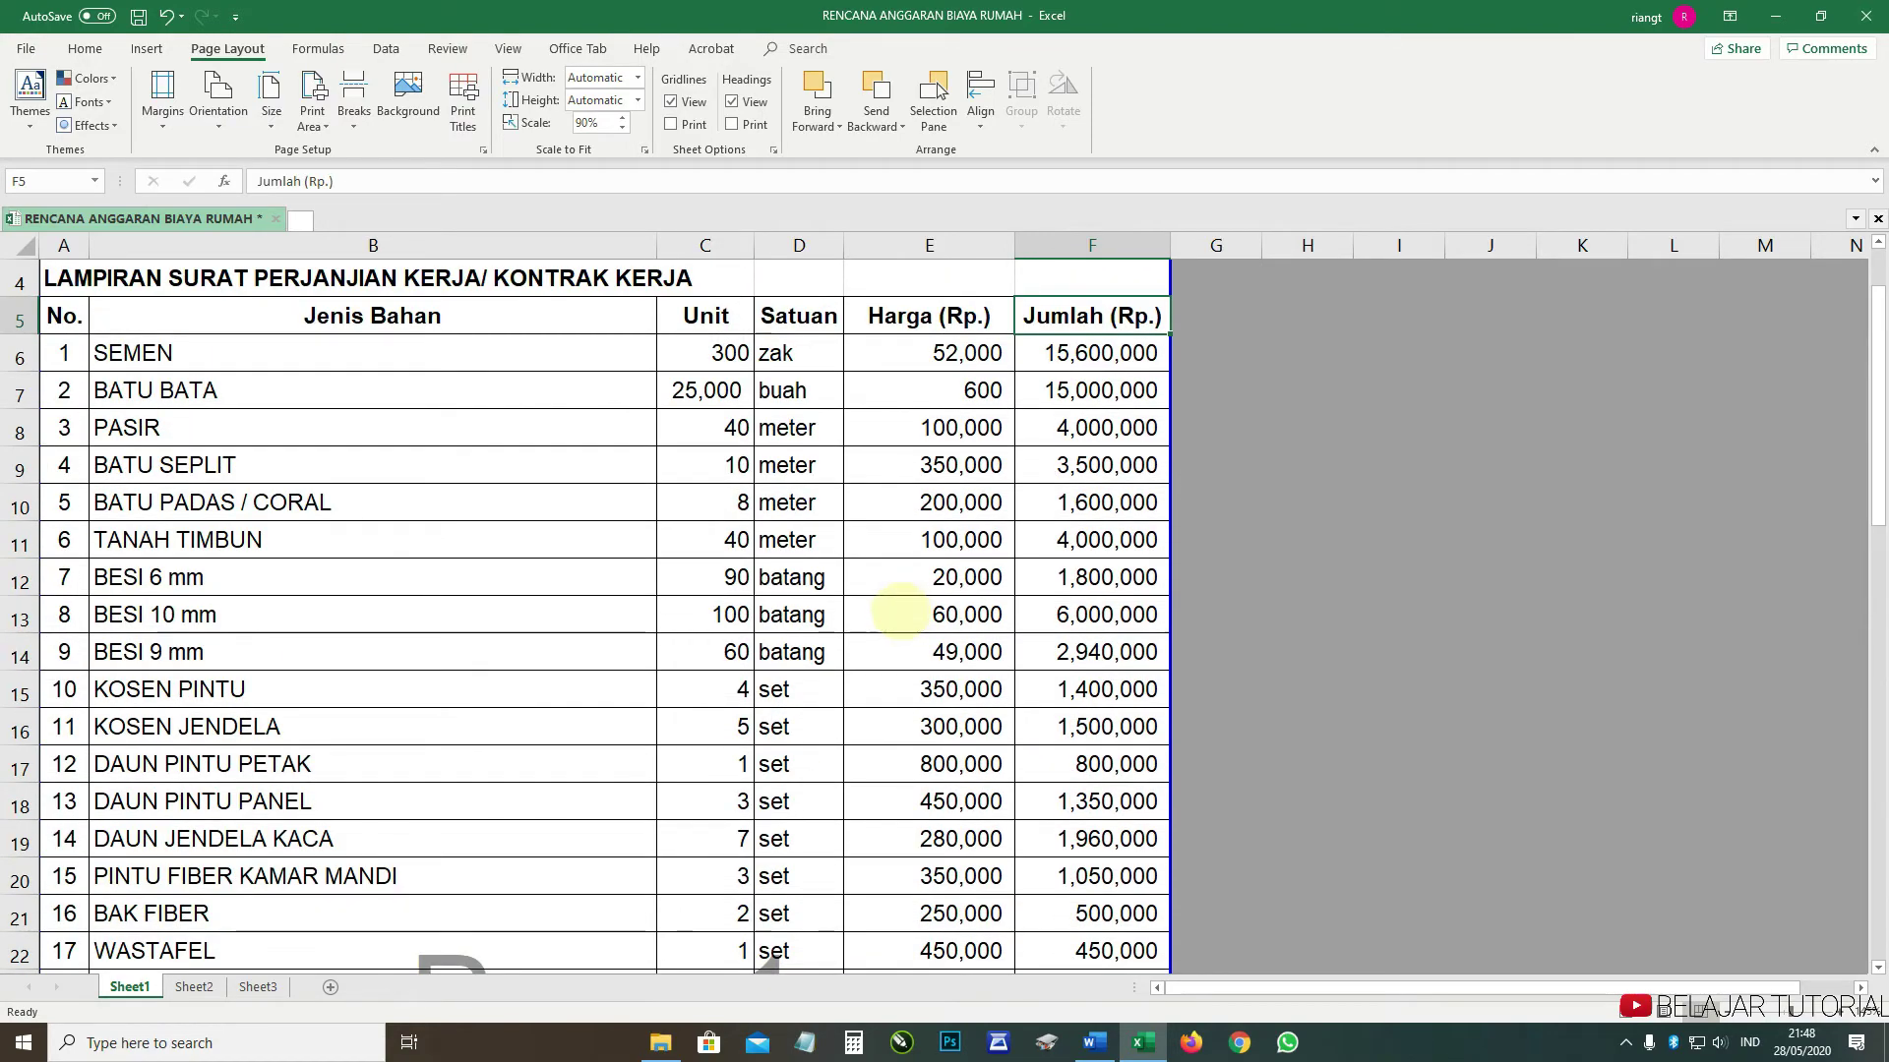
scroll(900, 611, down, 3)
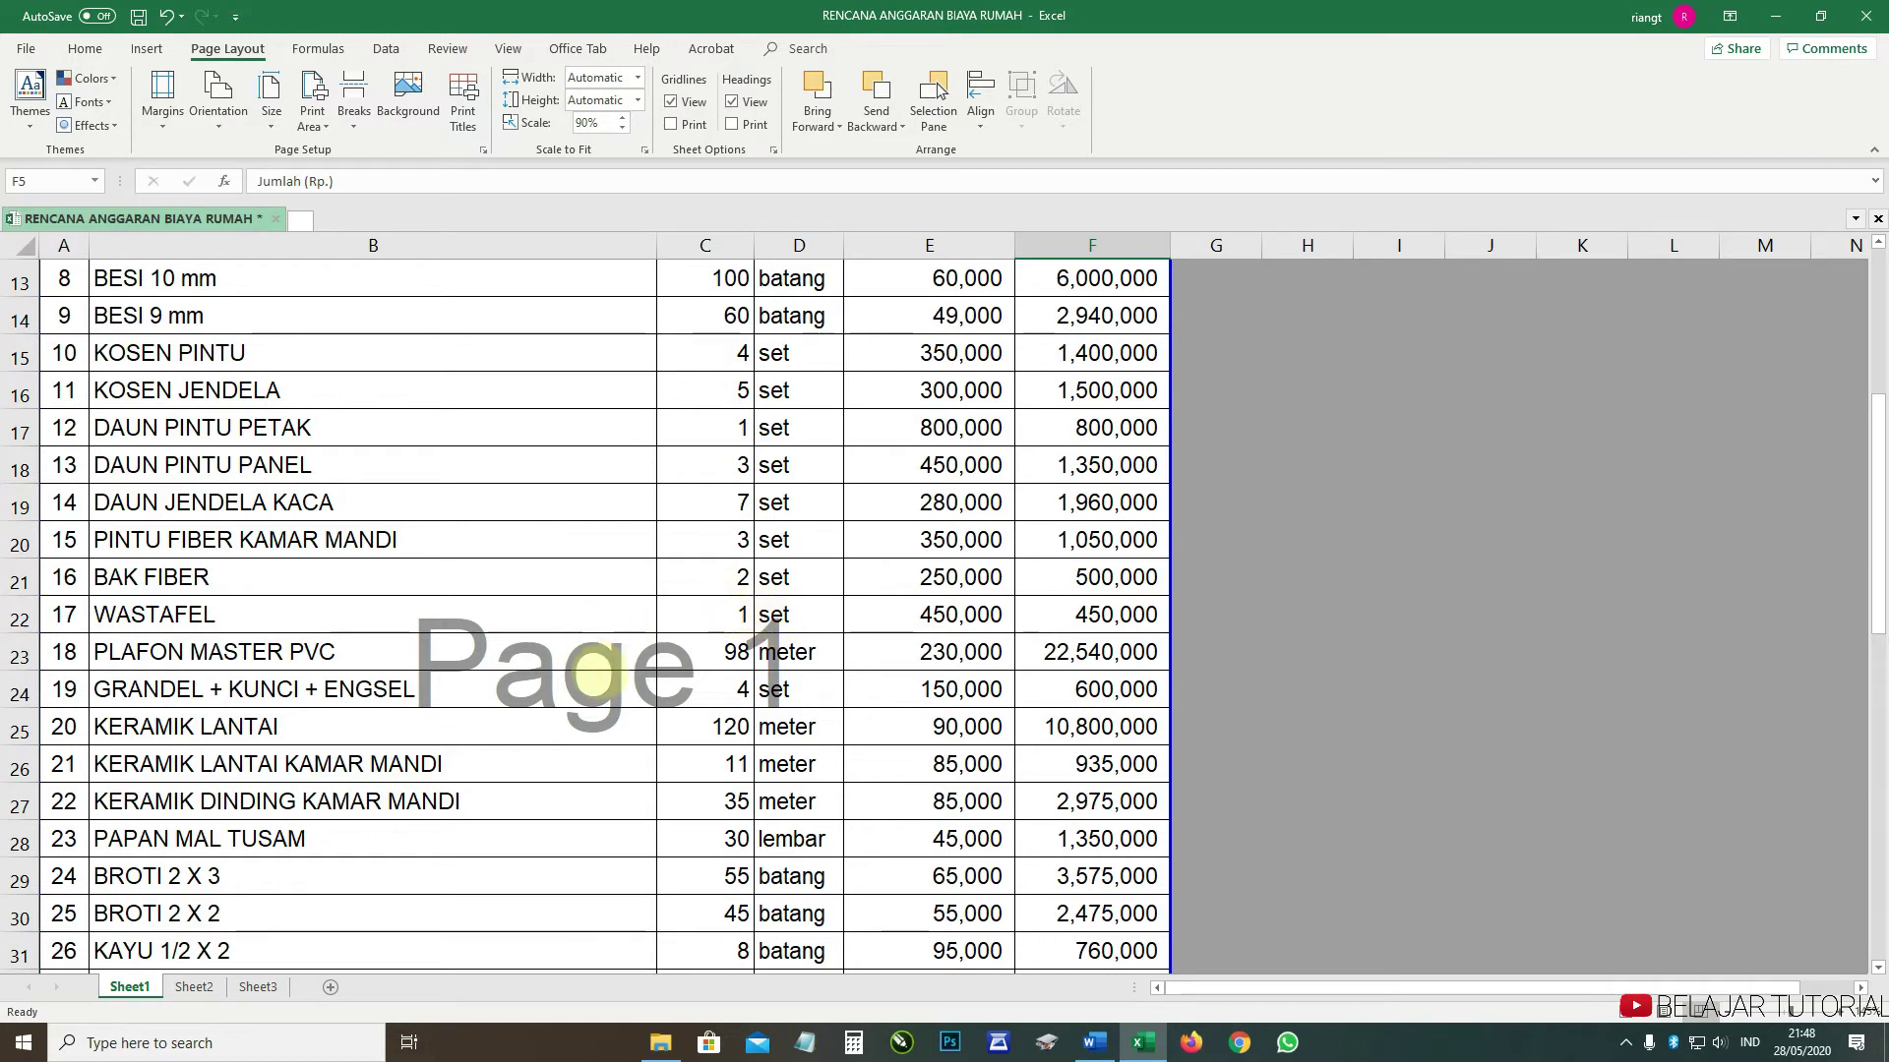
scroll(600, 662, up, 4)
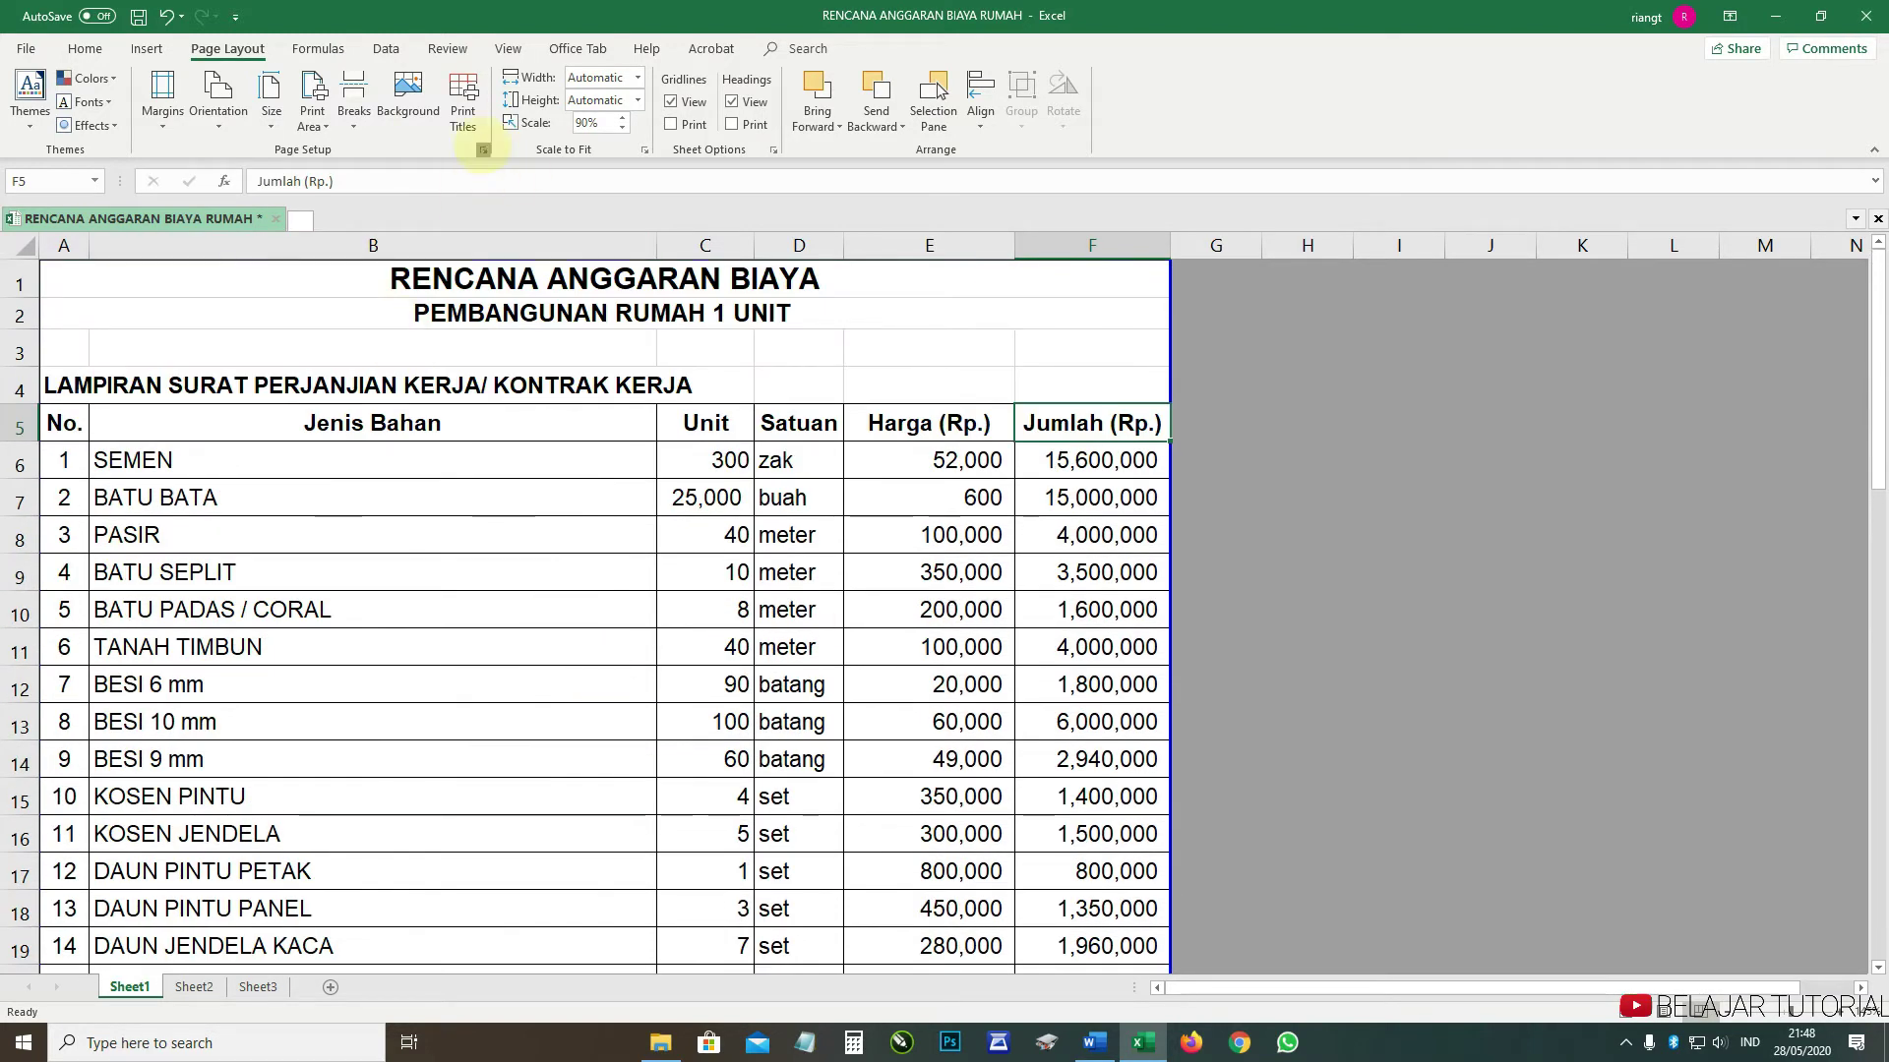
- Center the table horizontally on the page in Page Setup and check the result in the print preview
click(483, 149)
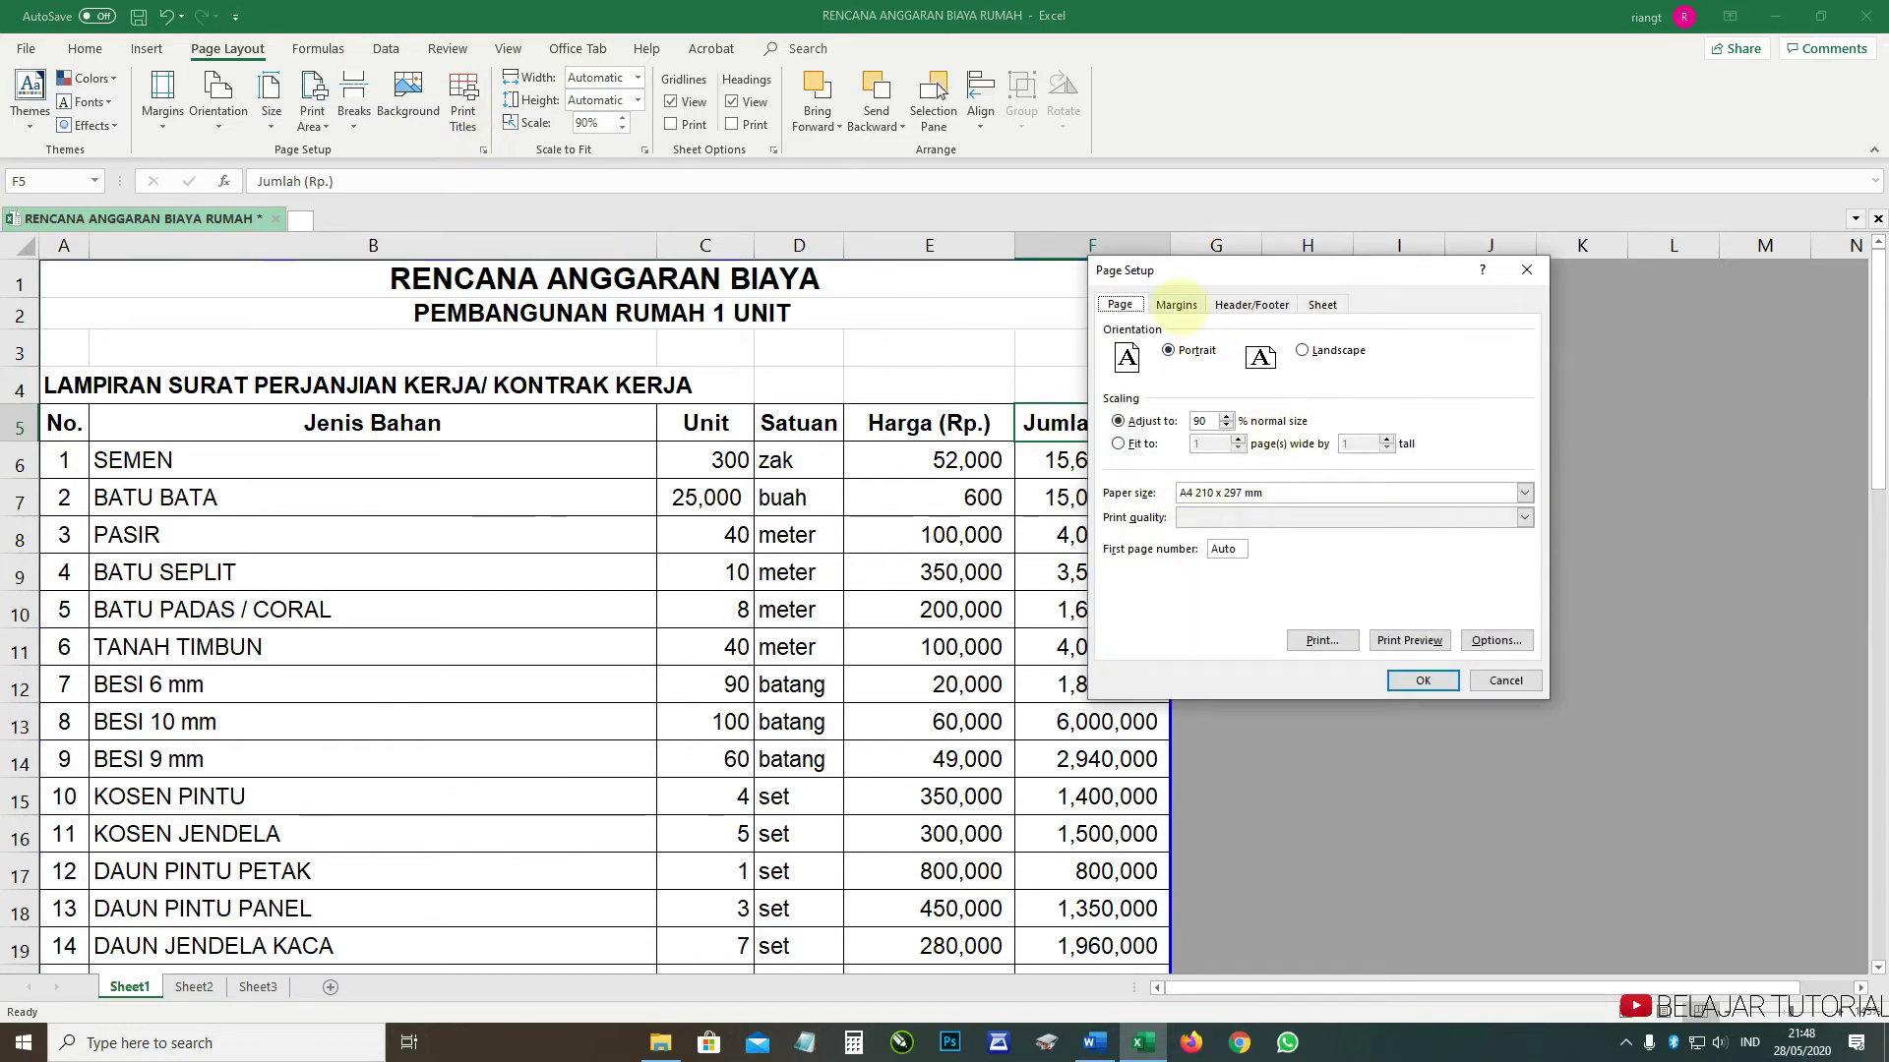
click(1176, 305)
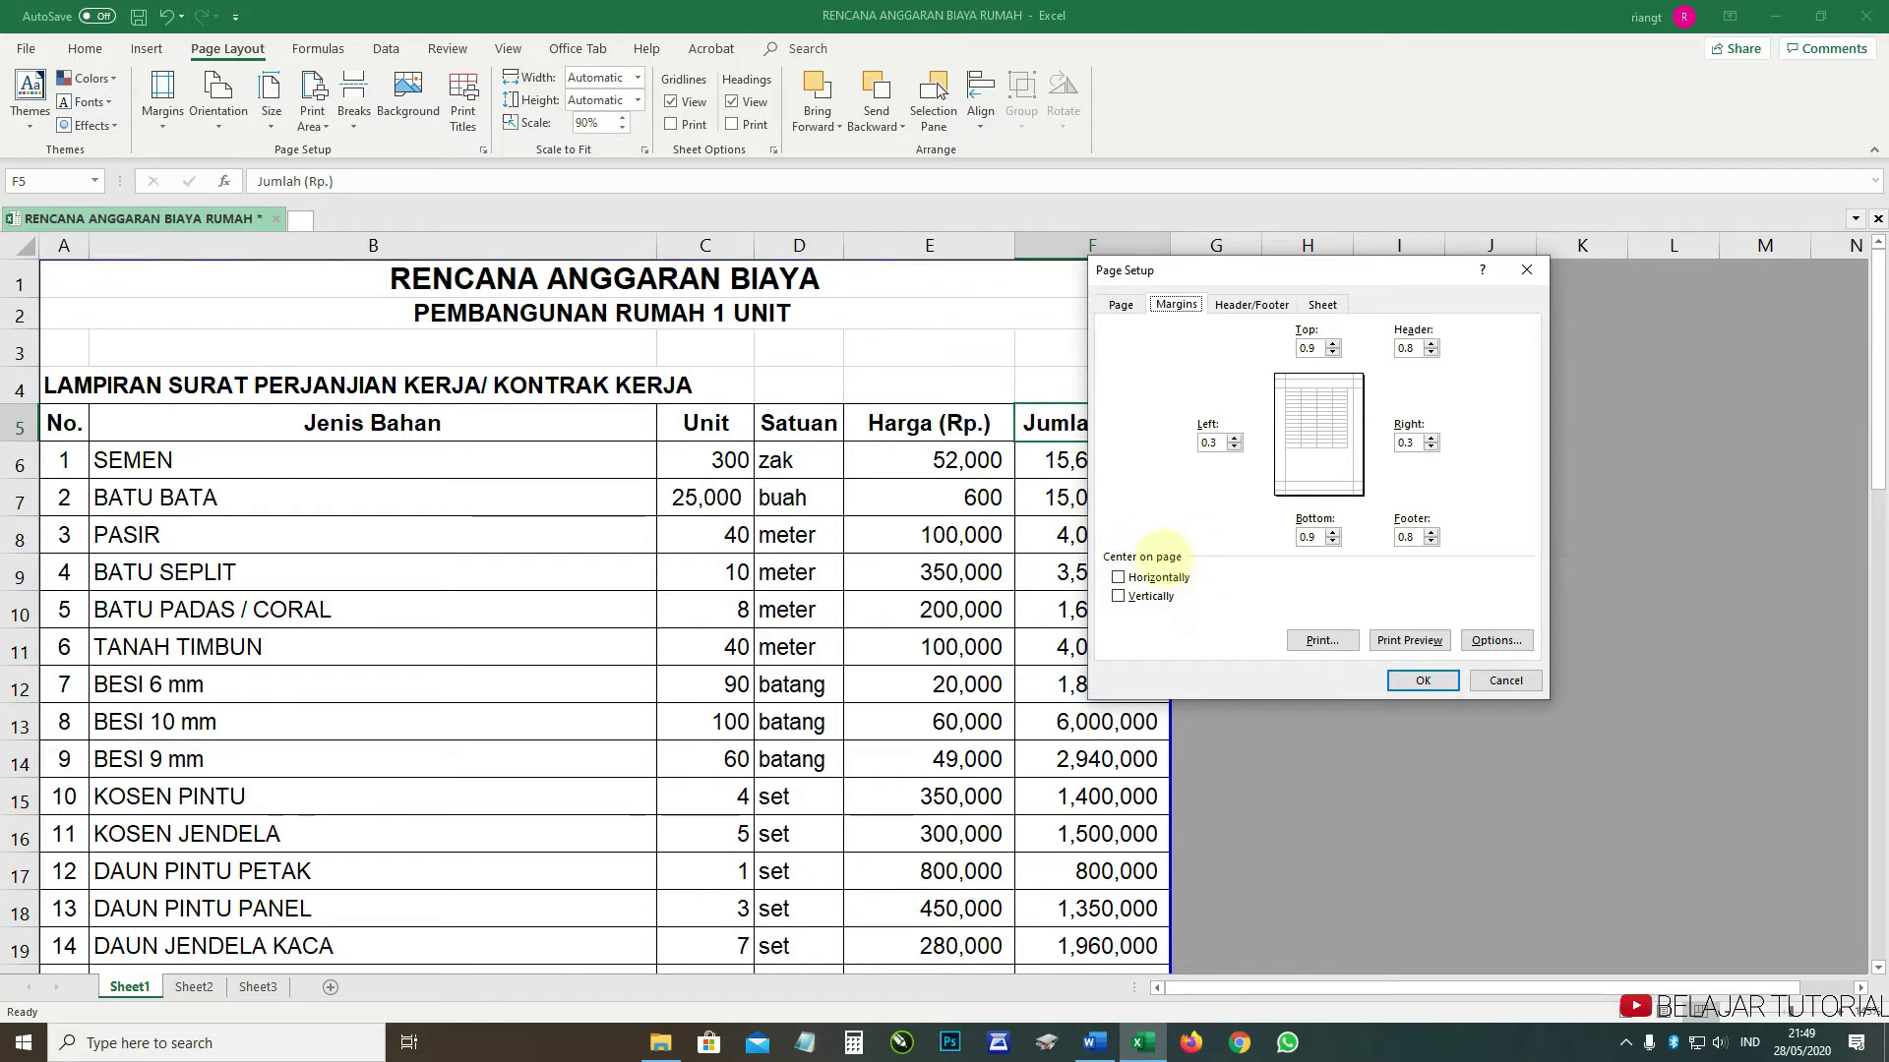
click(1146, 578)
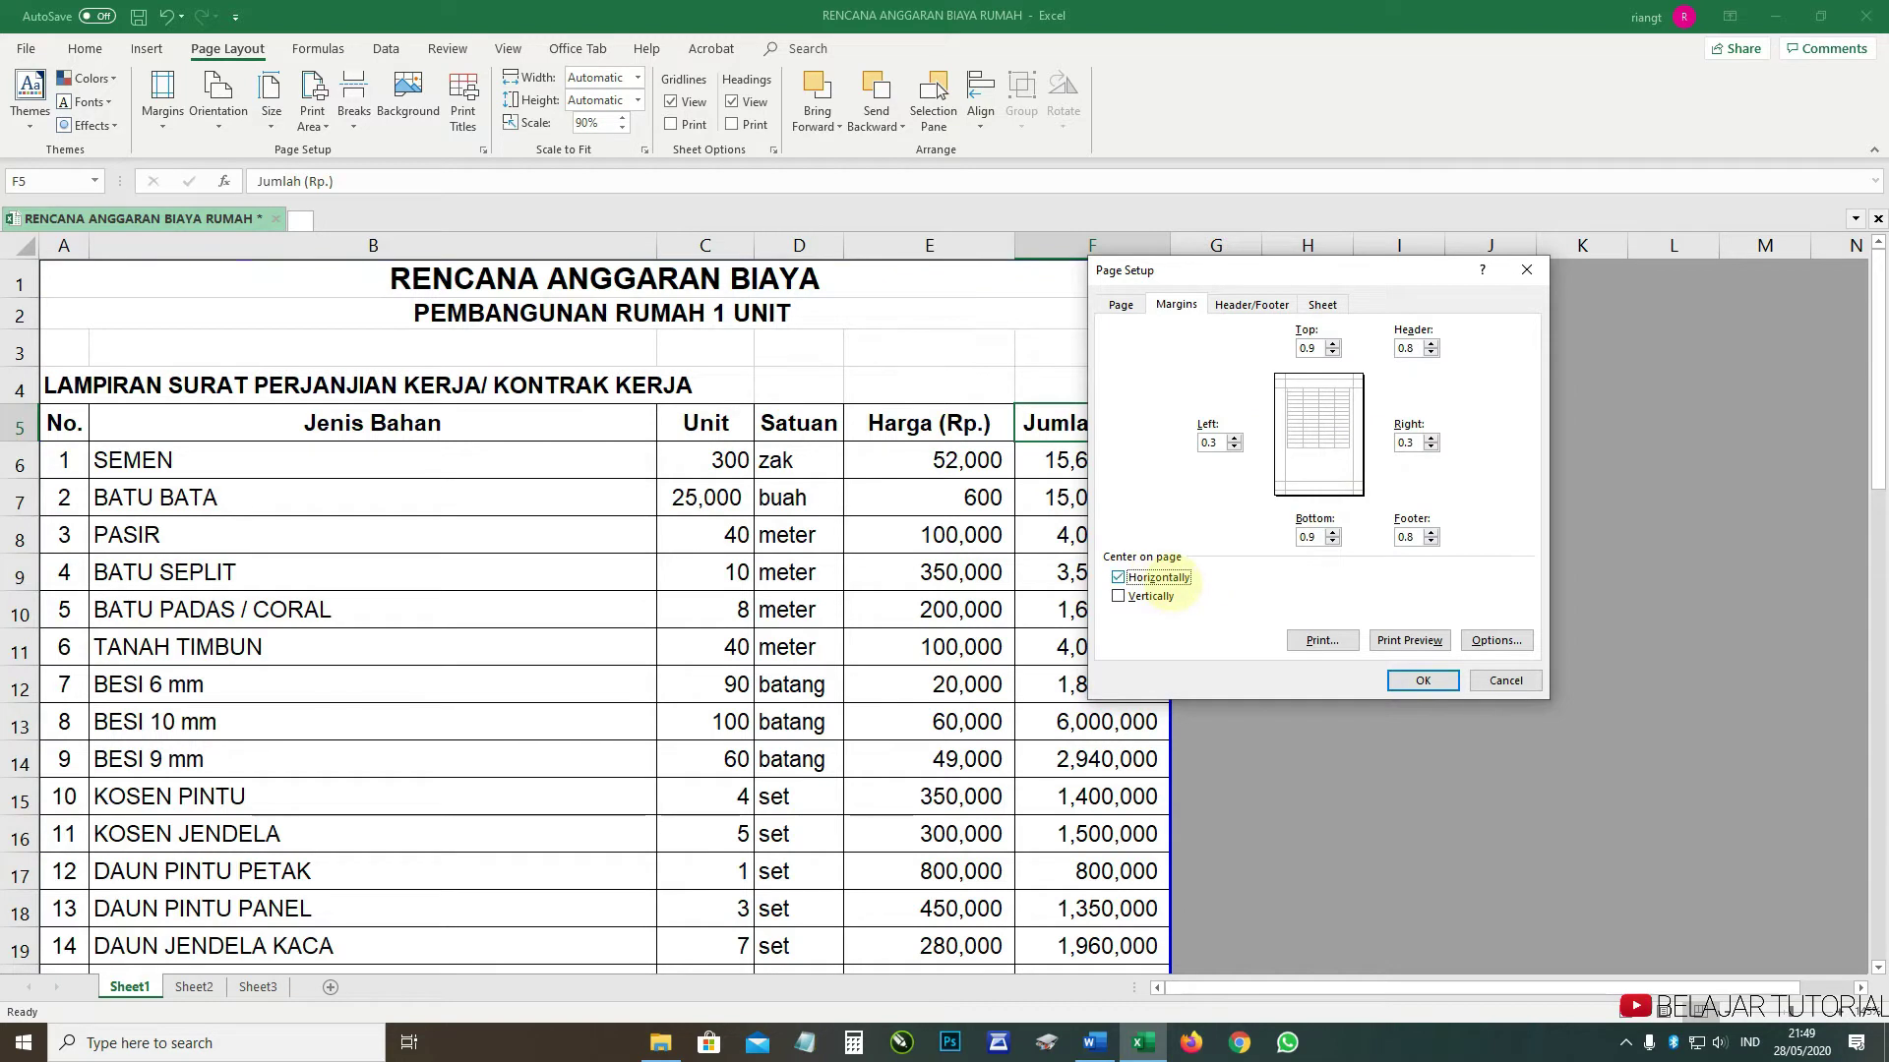
click(1425, 681)
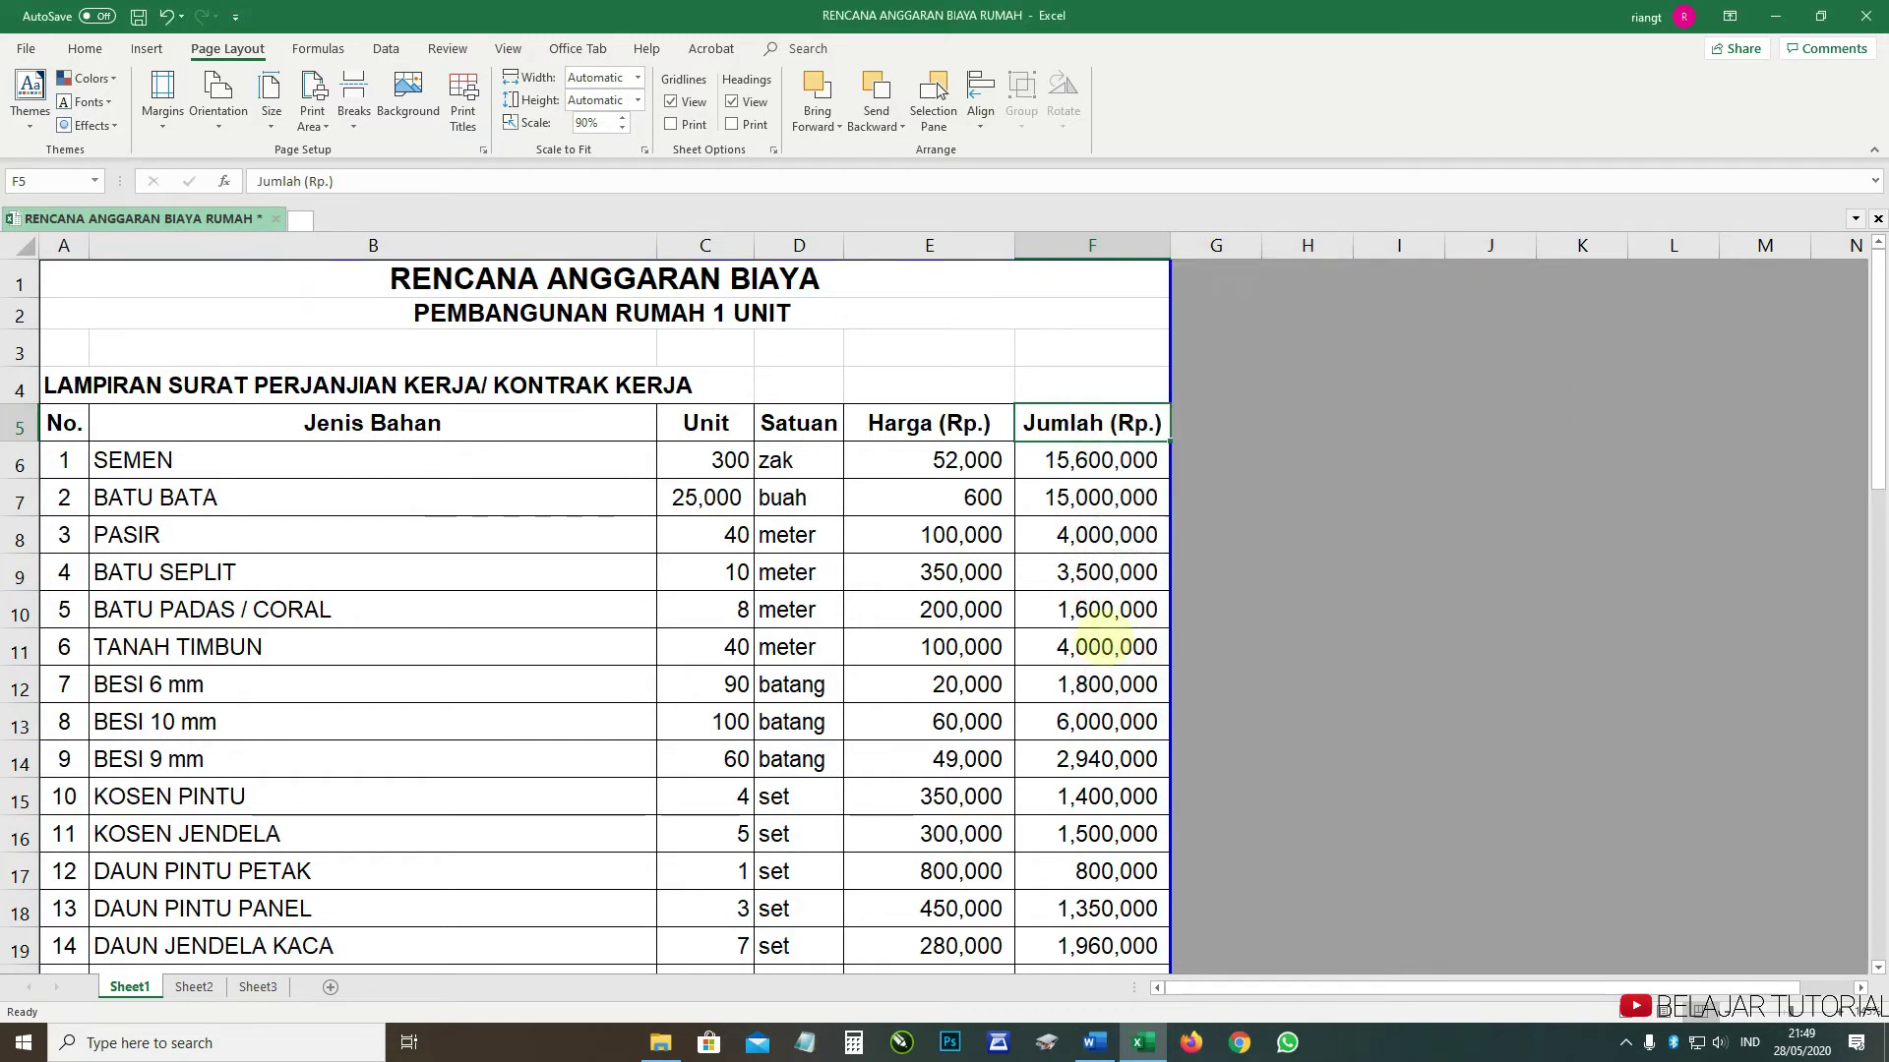
key(ctrl+p)
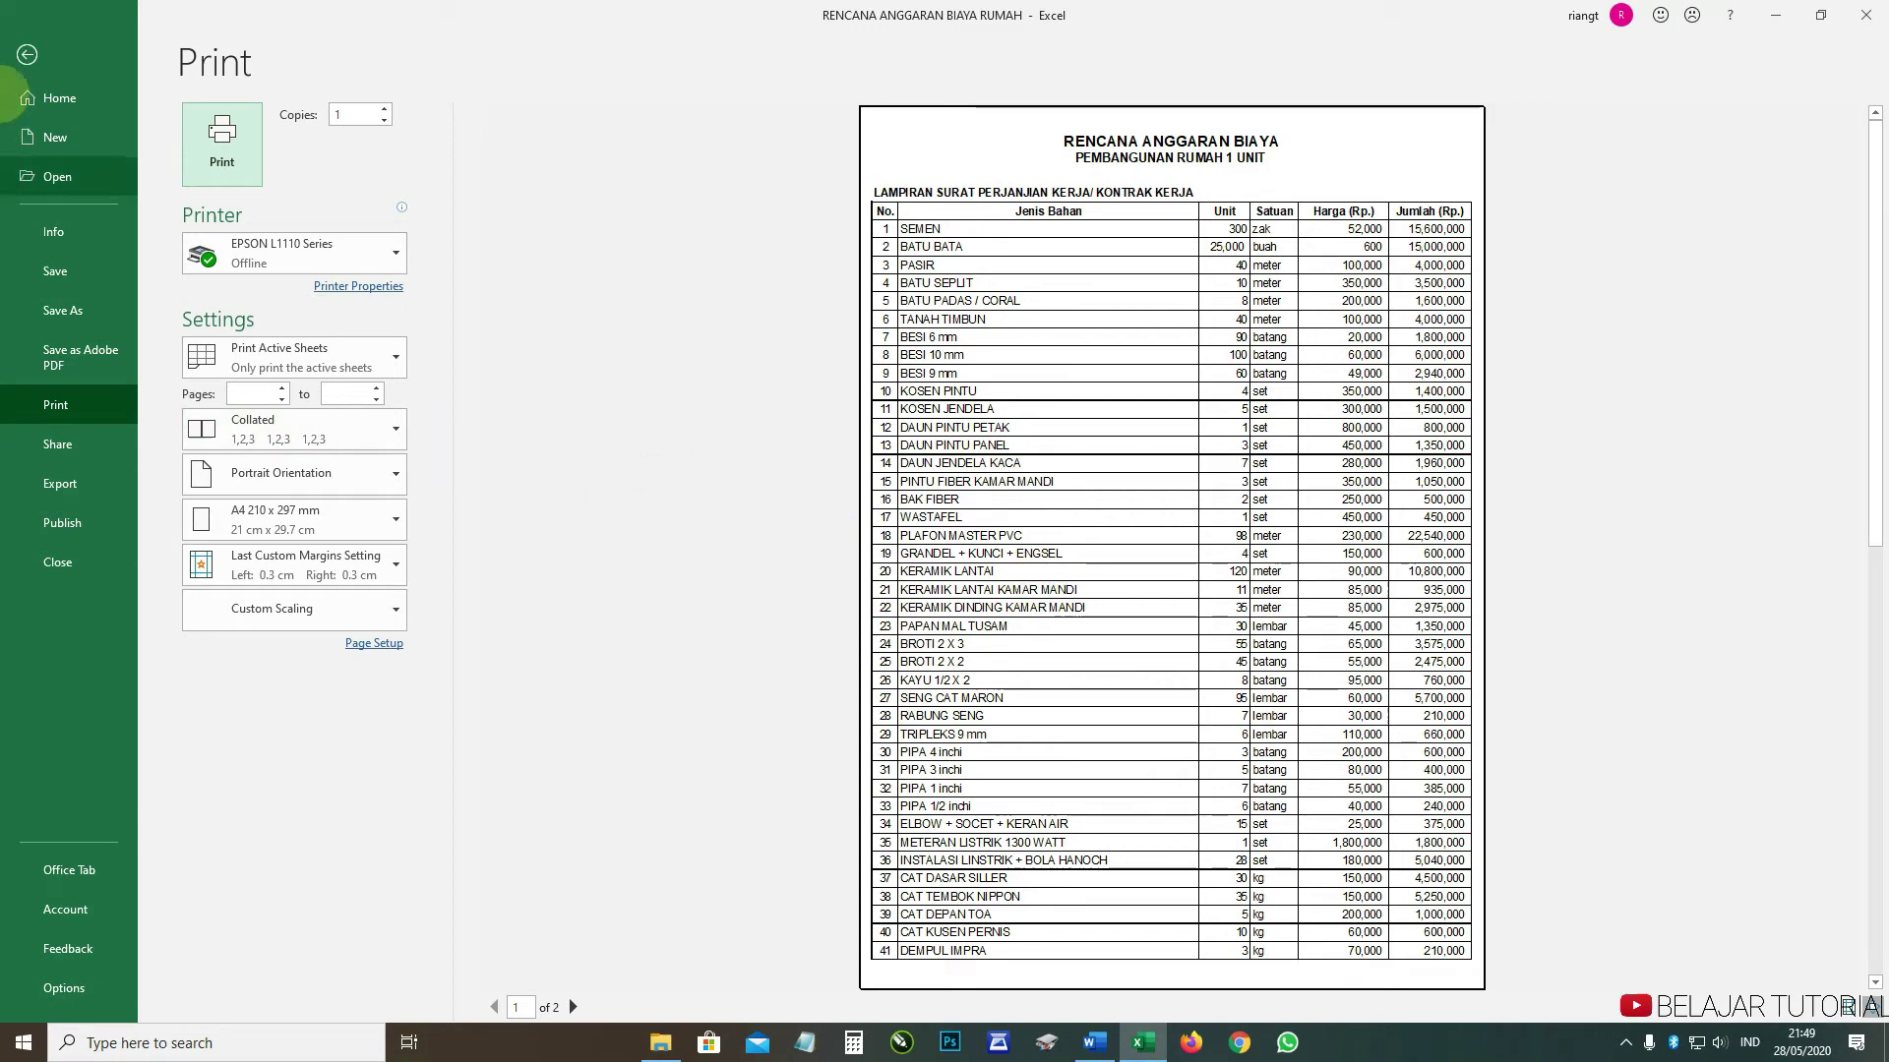
click(26, 54)
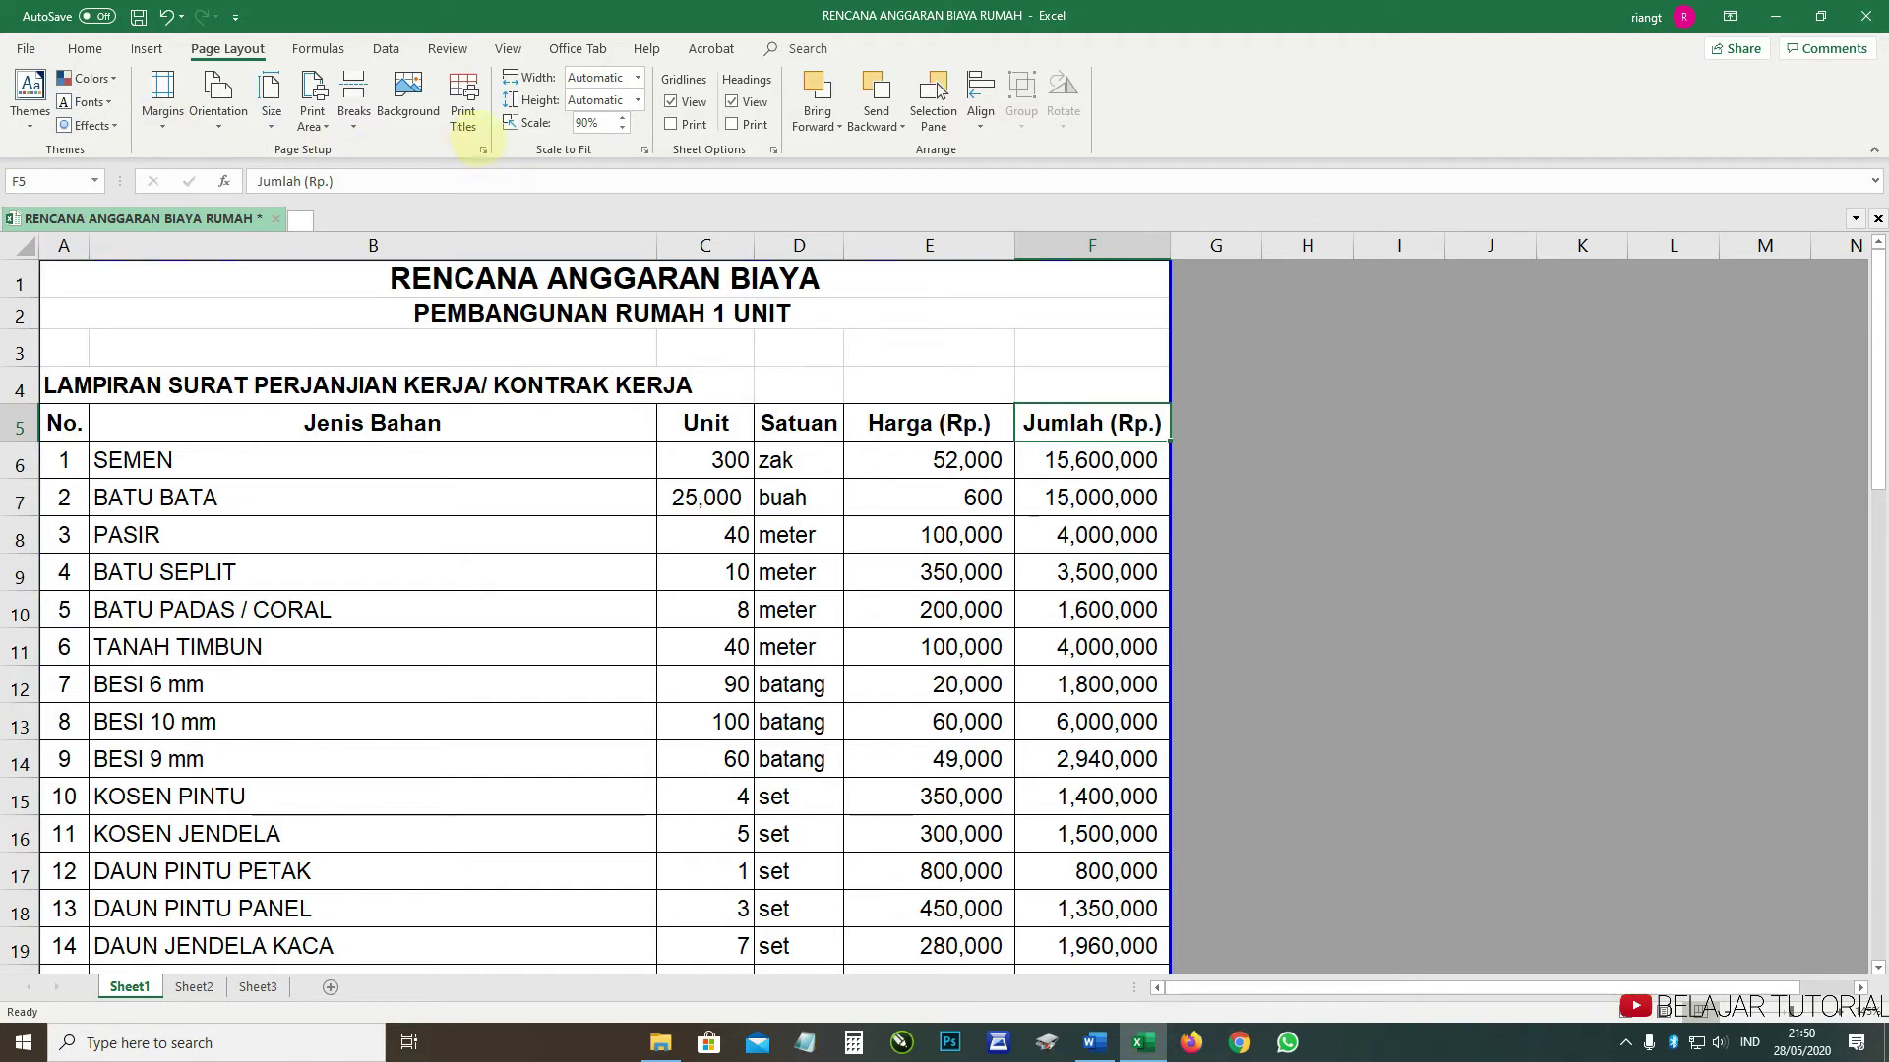
- Try to change the paper size to Legal 8.5 x 14 in (216 x 356 mm) and check the page break near the table's end
click(483, 150)
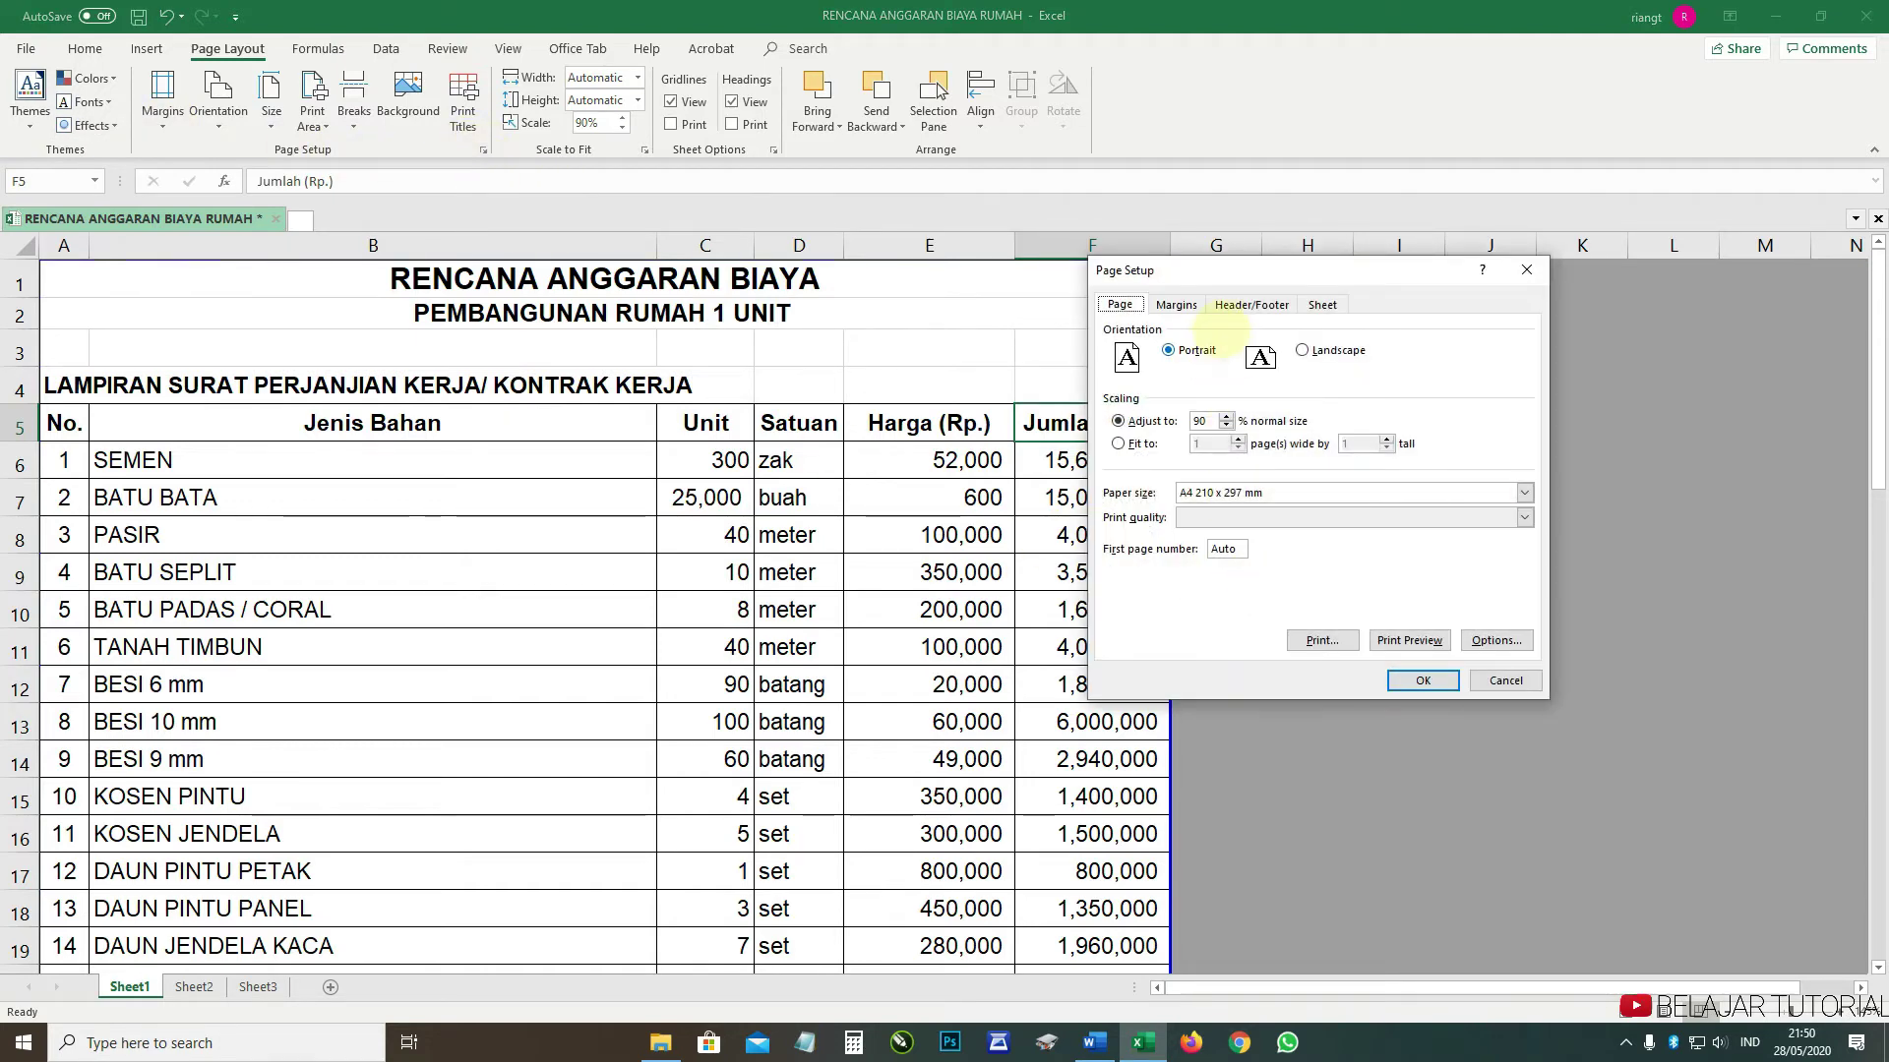
drag(1228, 276, 870, 239)
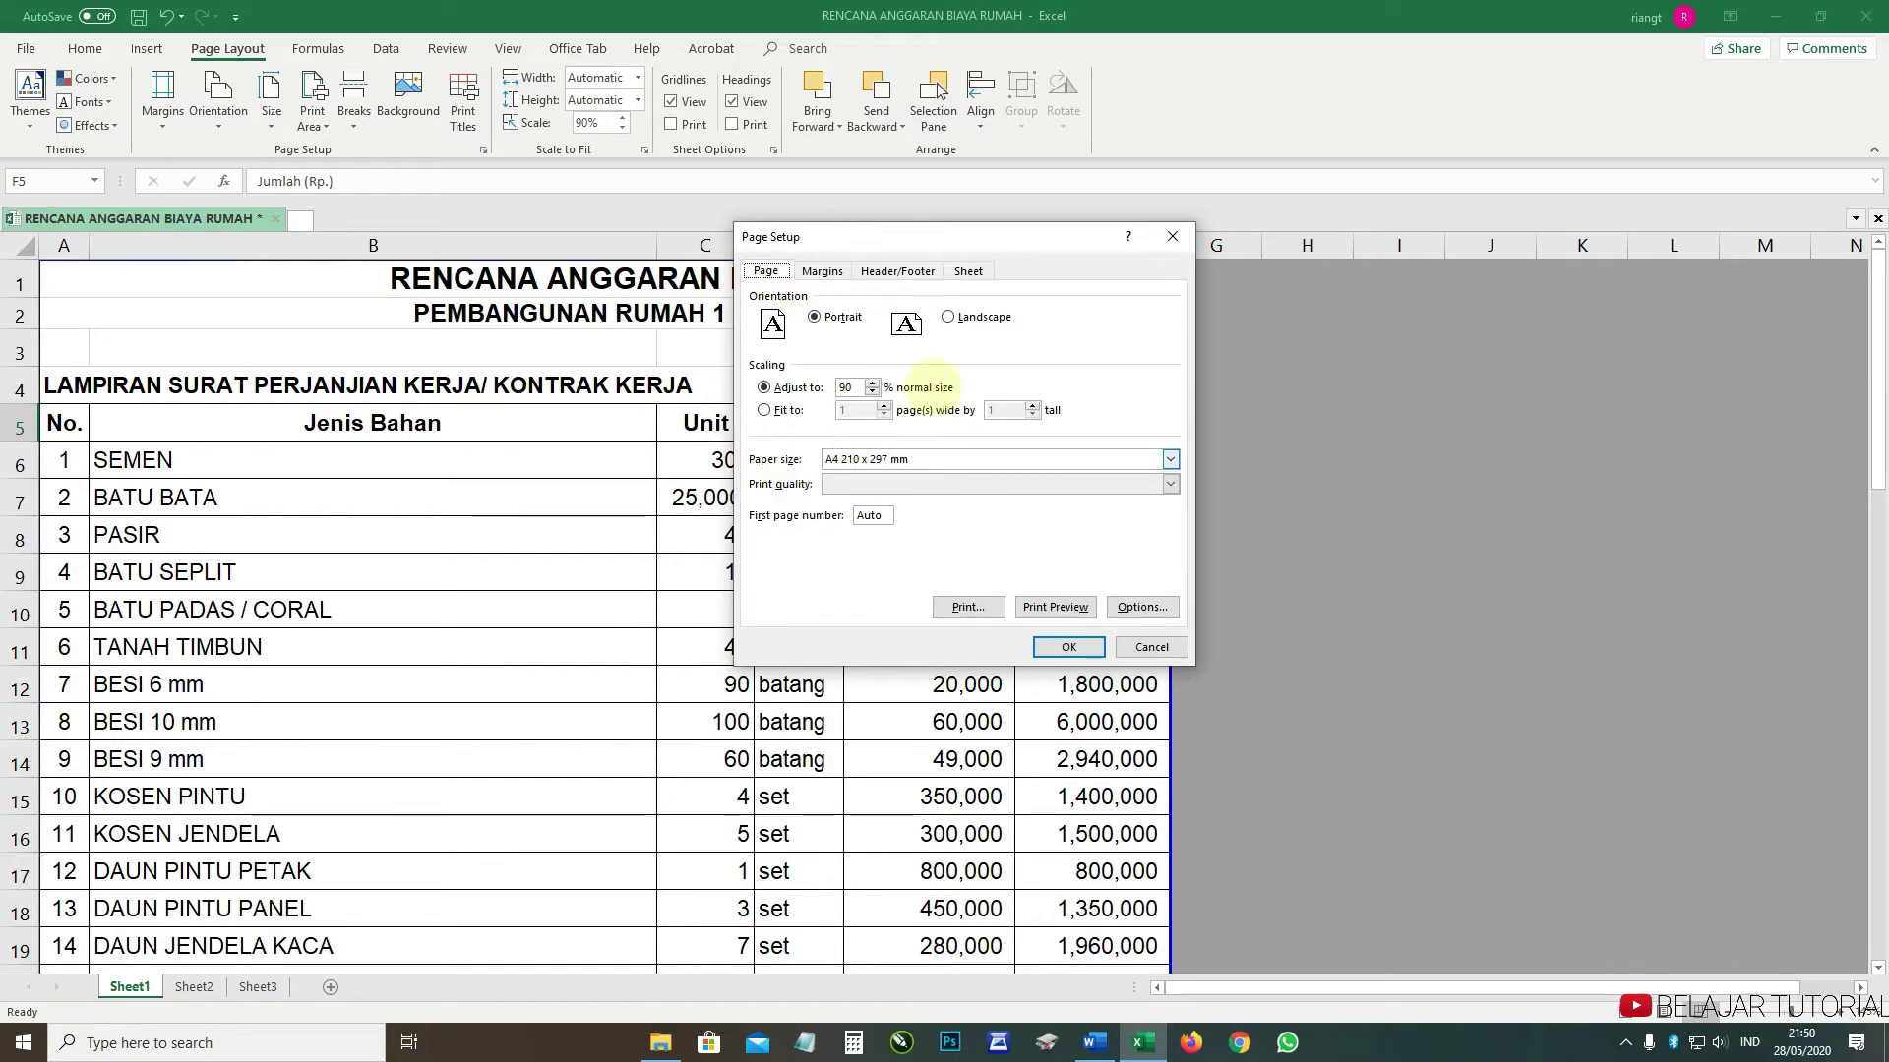
click(949, 460)
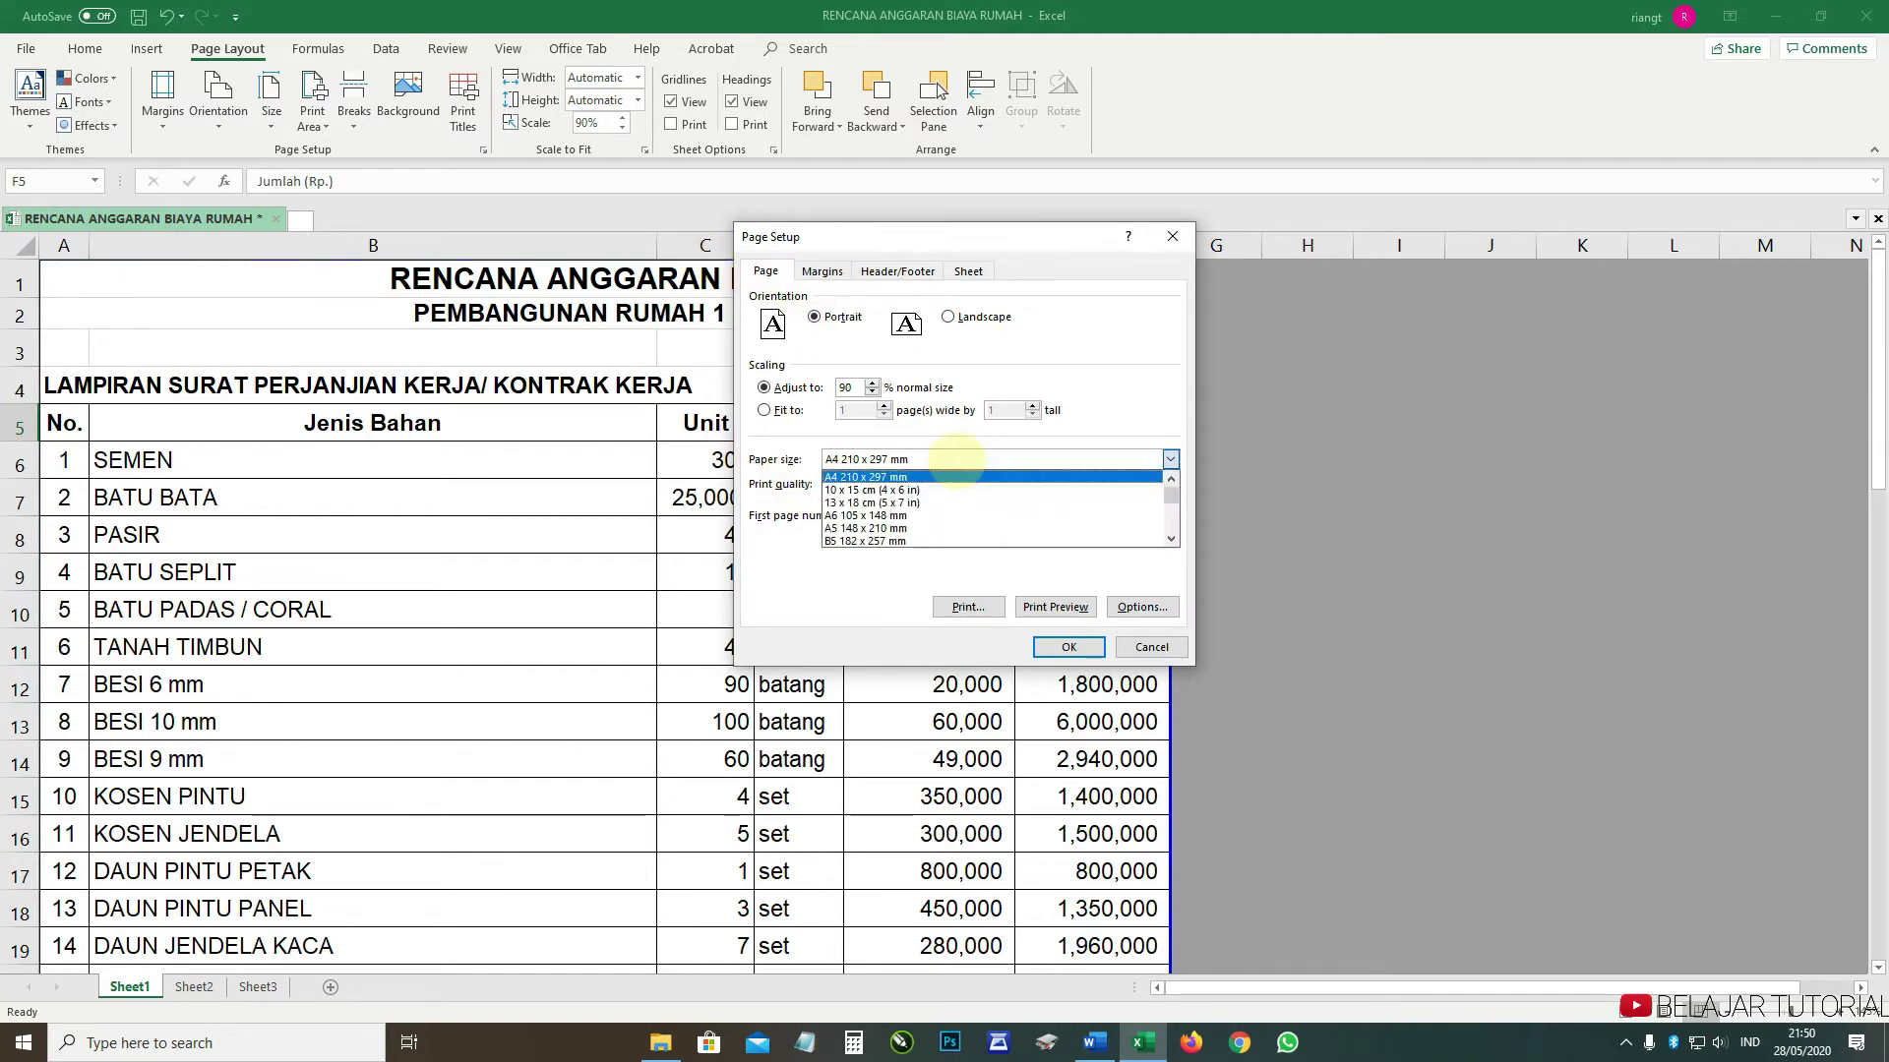
scroll(950, 488, down, 2)
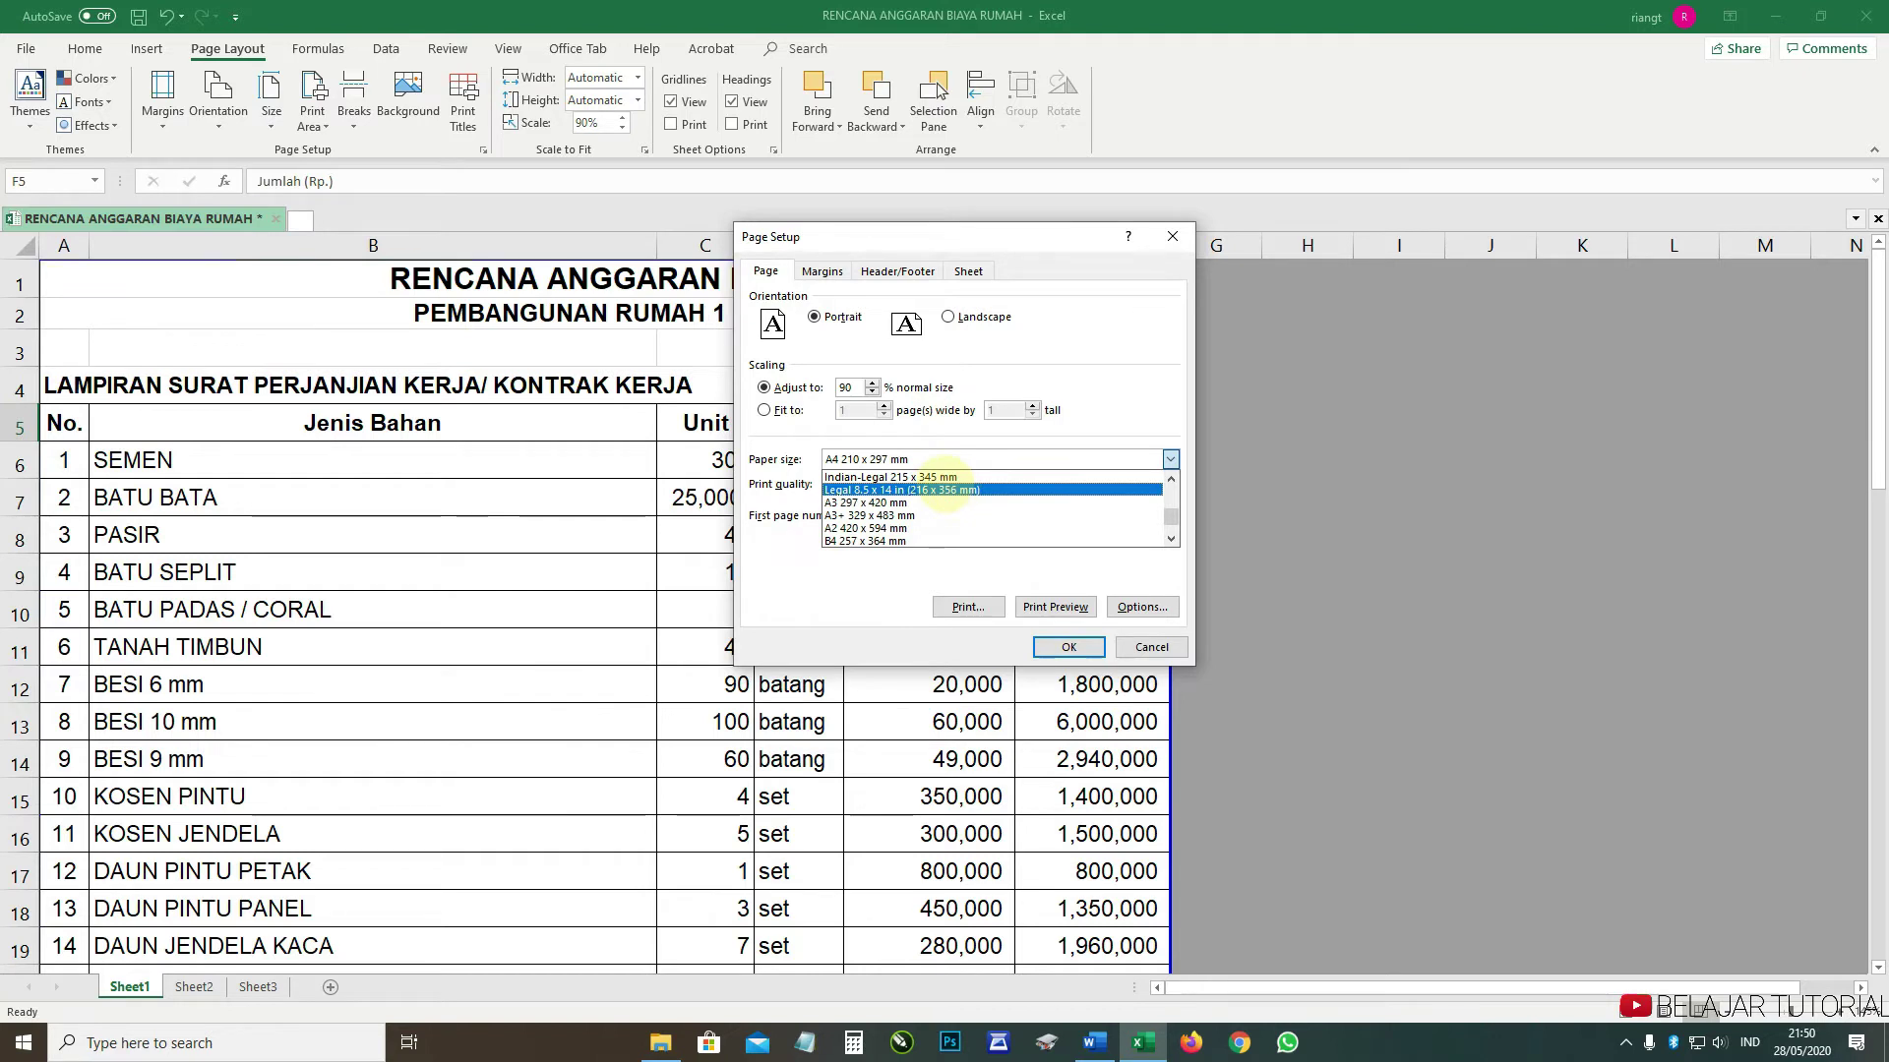
click(944, 489)
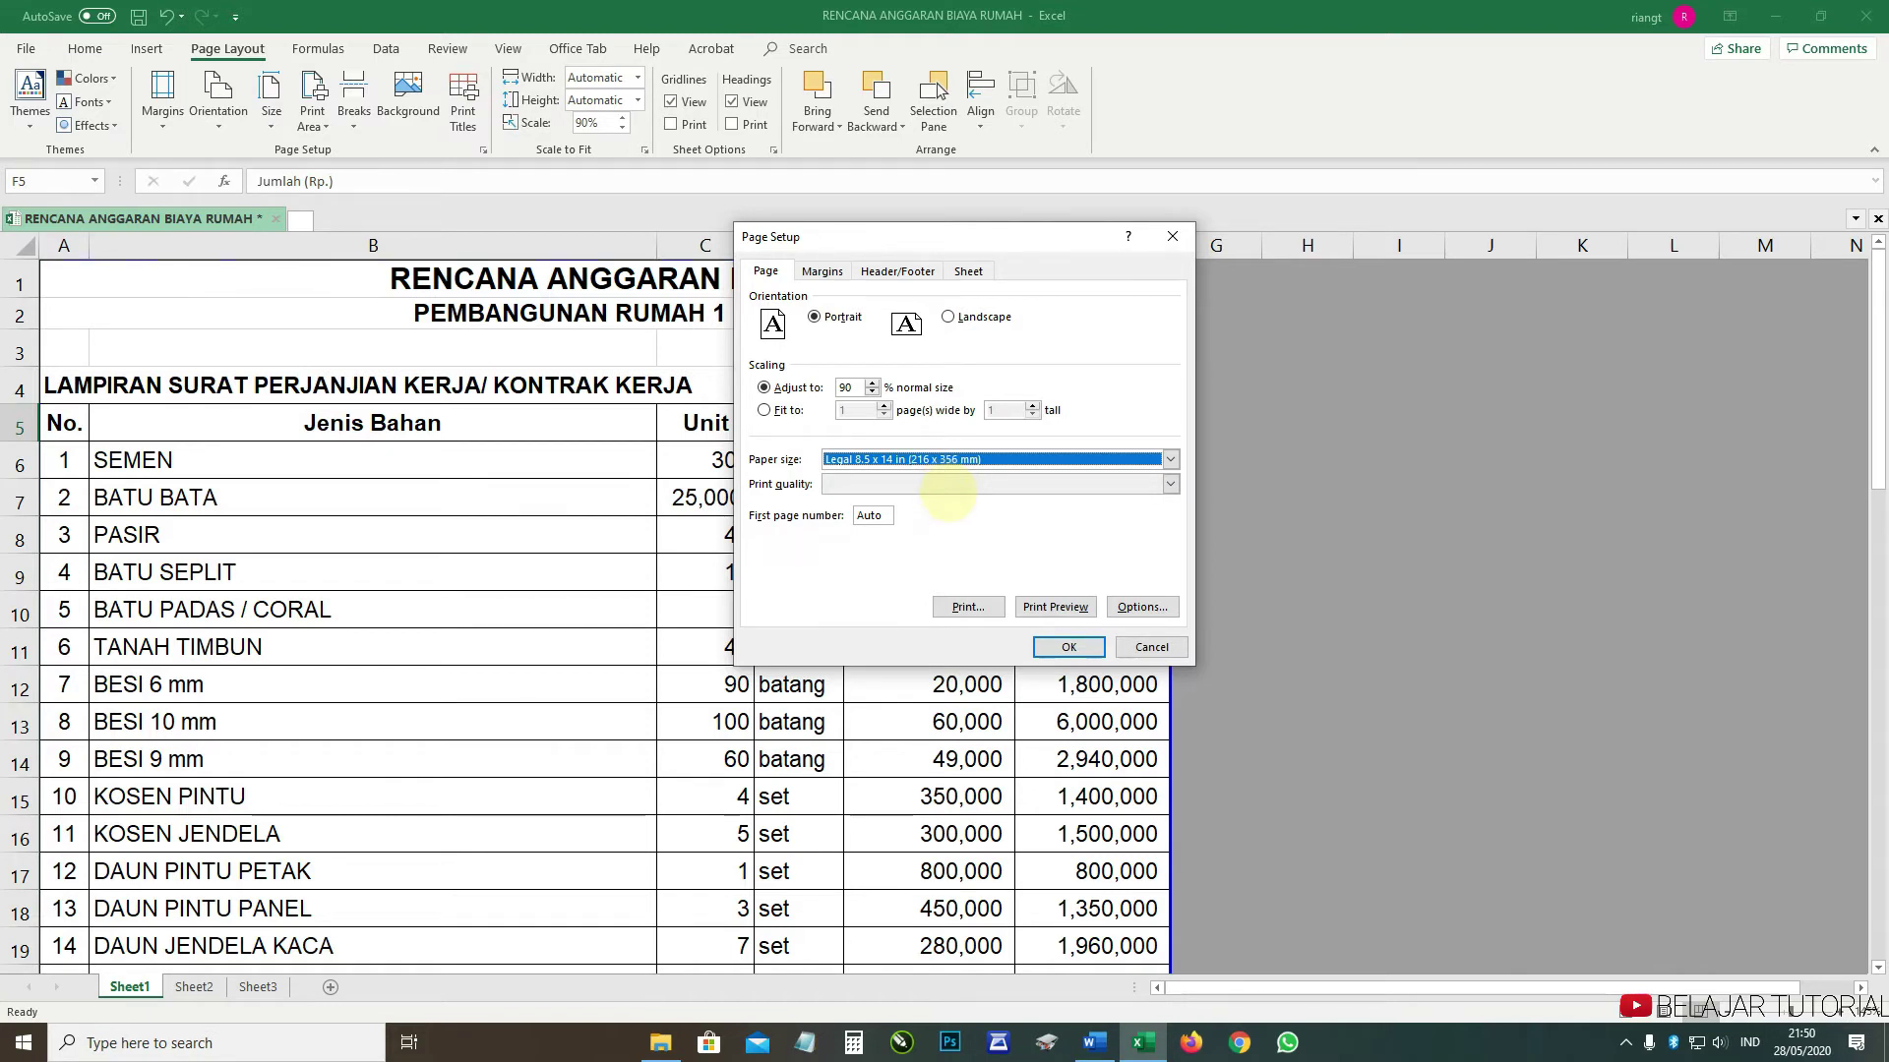
click(1068, 646)
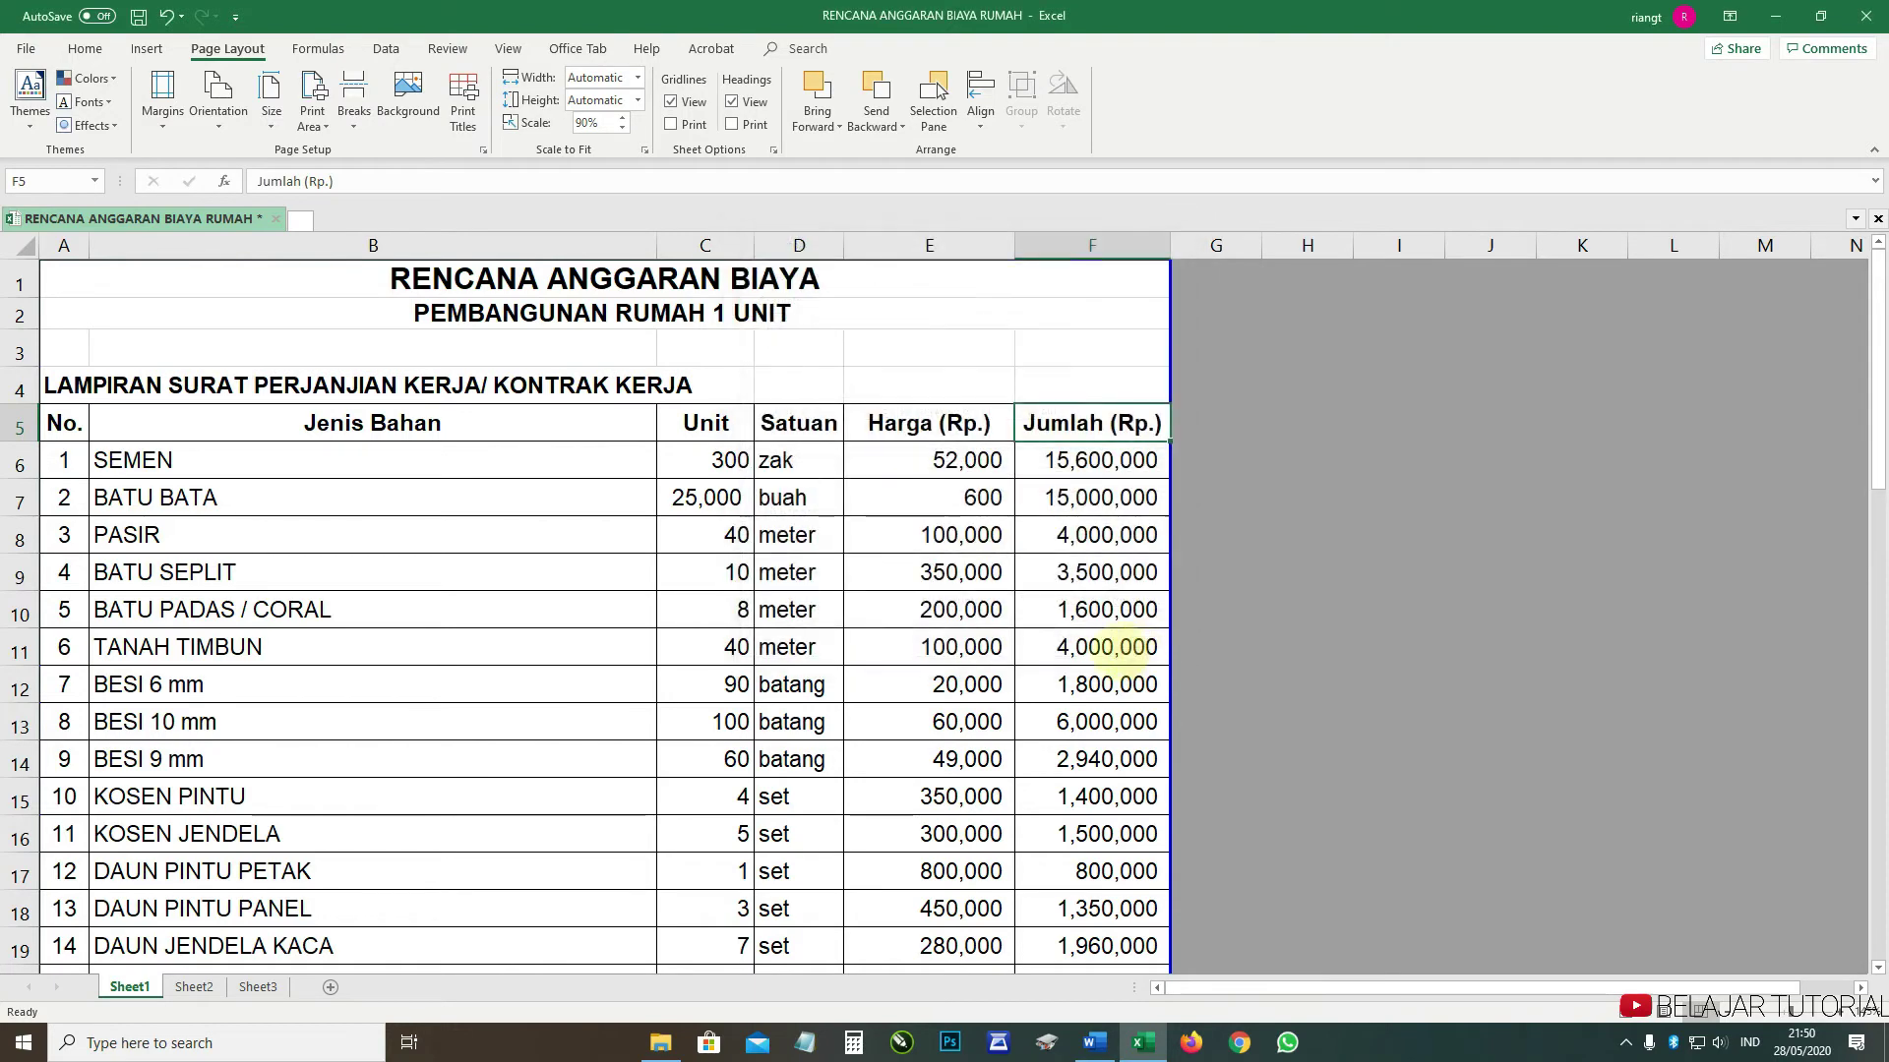
scroll(1111, 646, down, 16)
scroll(1121, 536, up, 3)
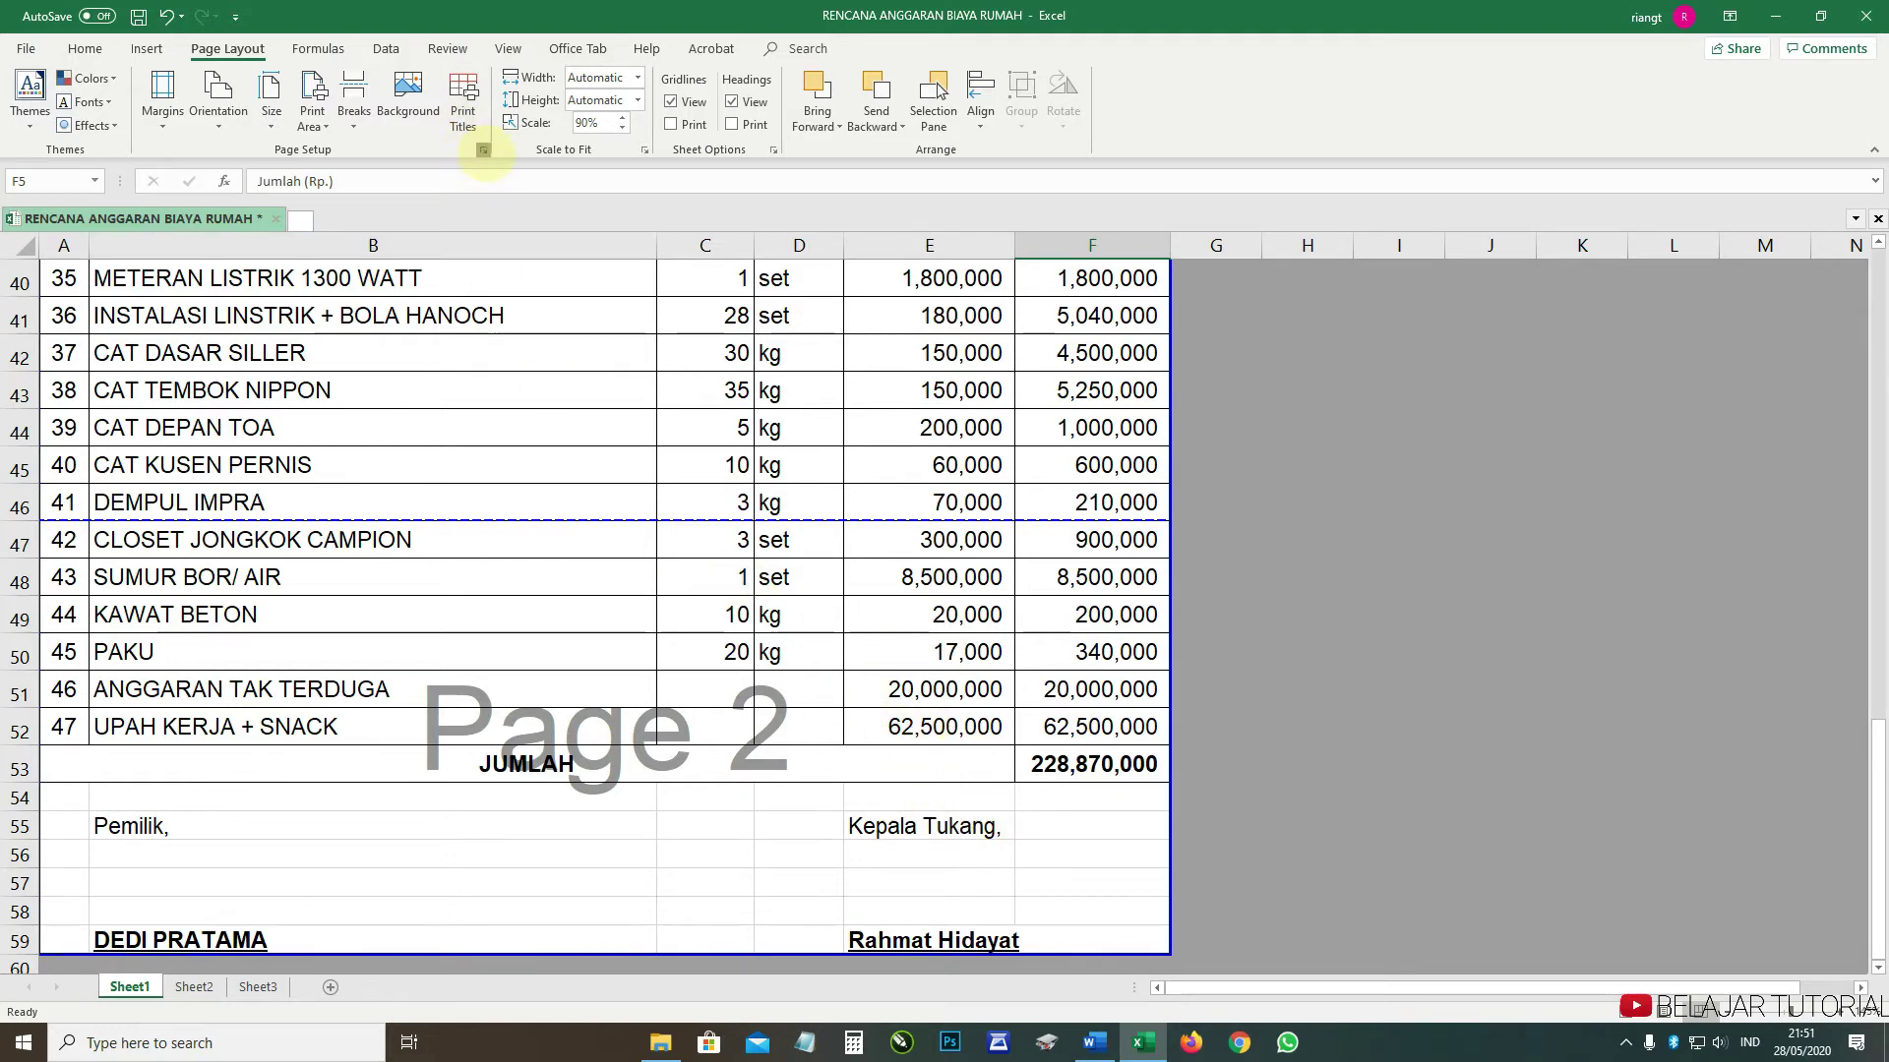
- Set the paper size to Legal 8.5 x 14 in (216 x 356 mm) and the bottom margin to 3 cm in Page Setup
click(483, 150)
click(1167, 460)
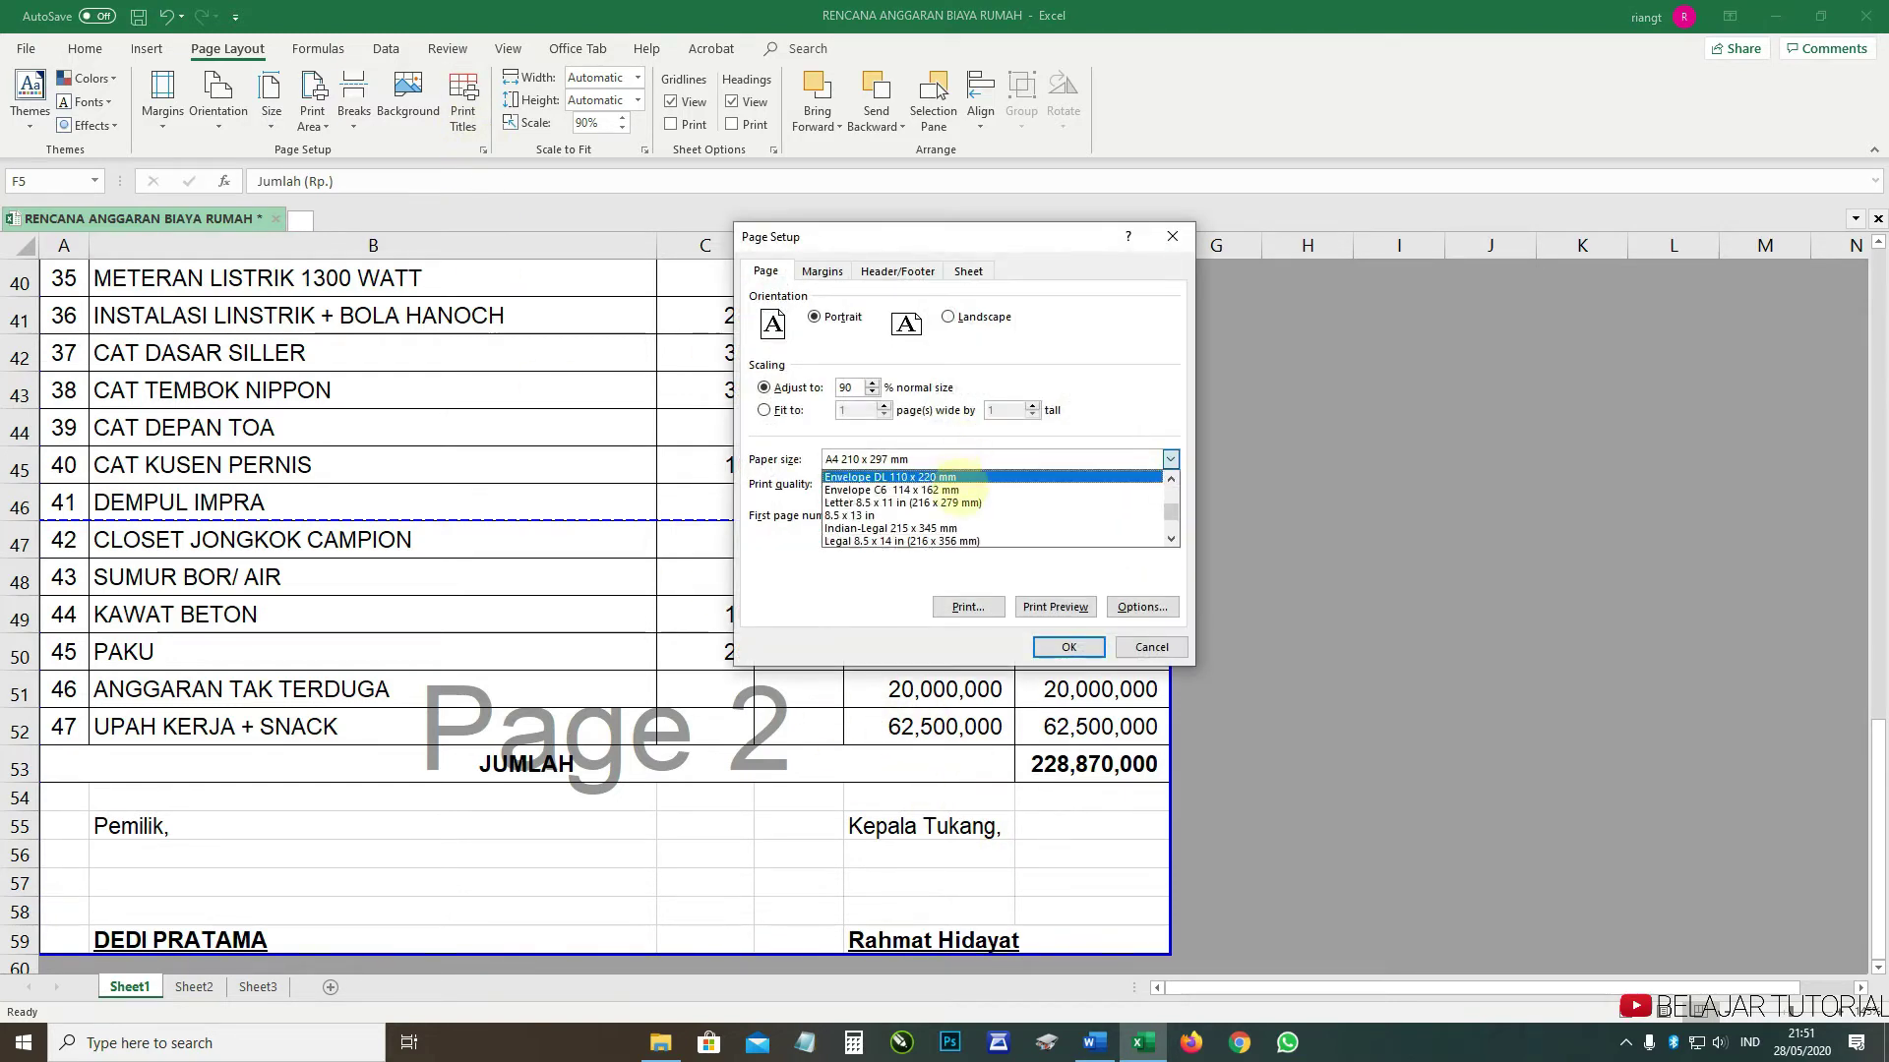
click(900, 478)
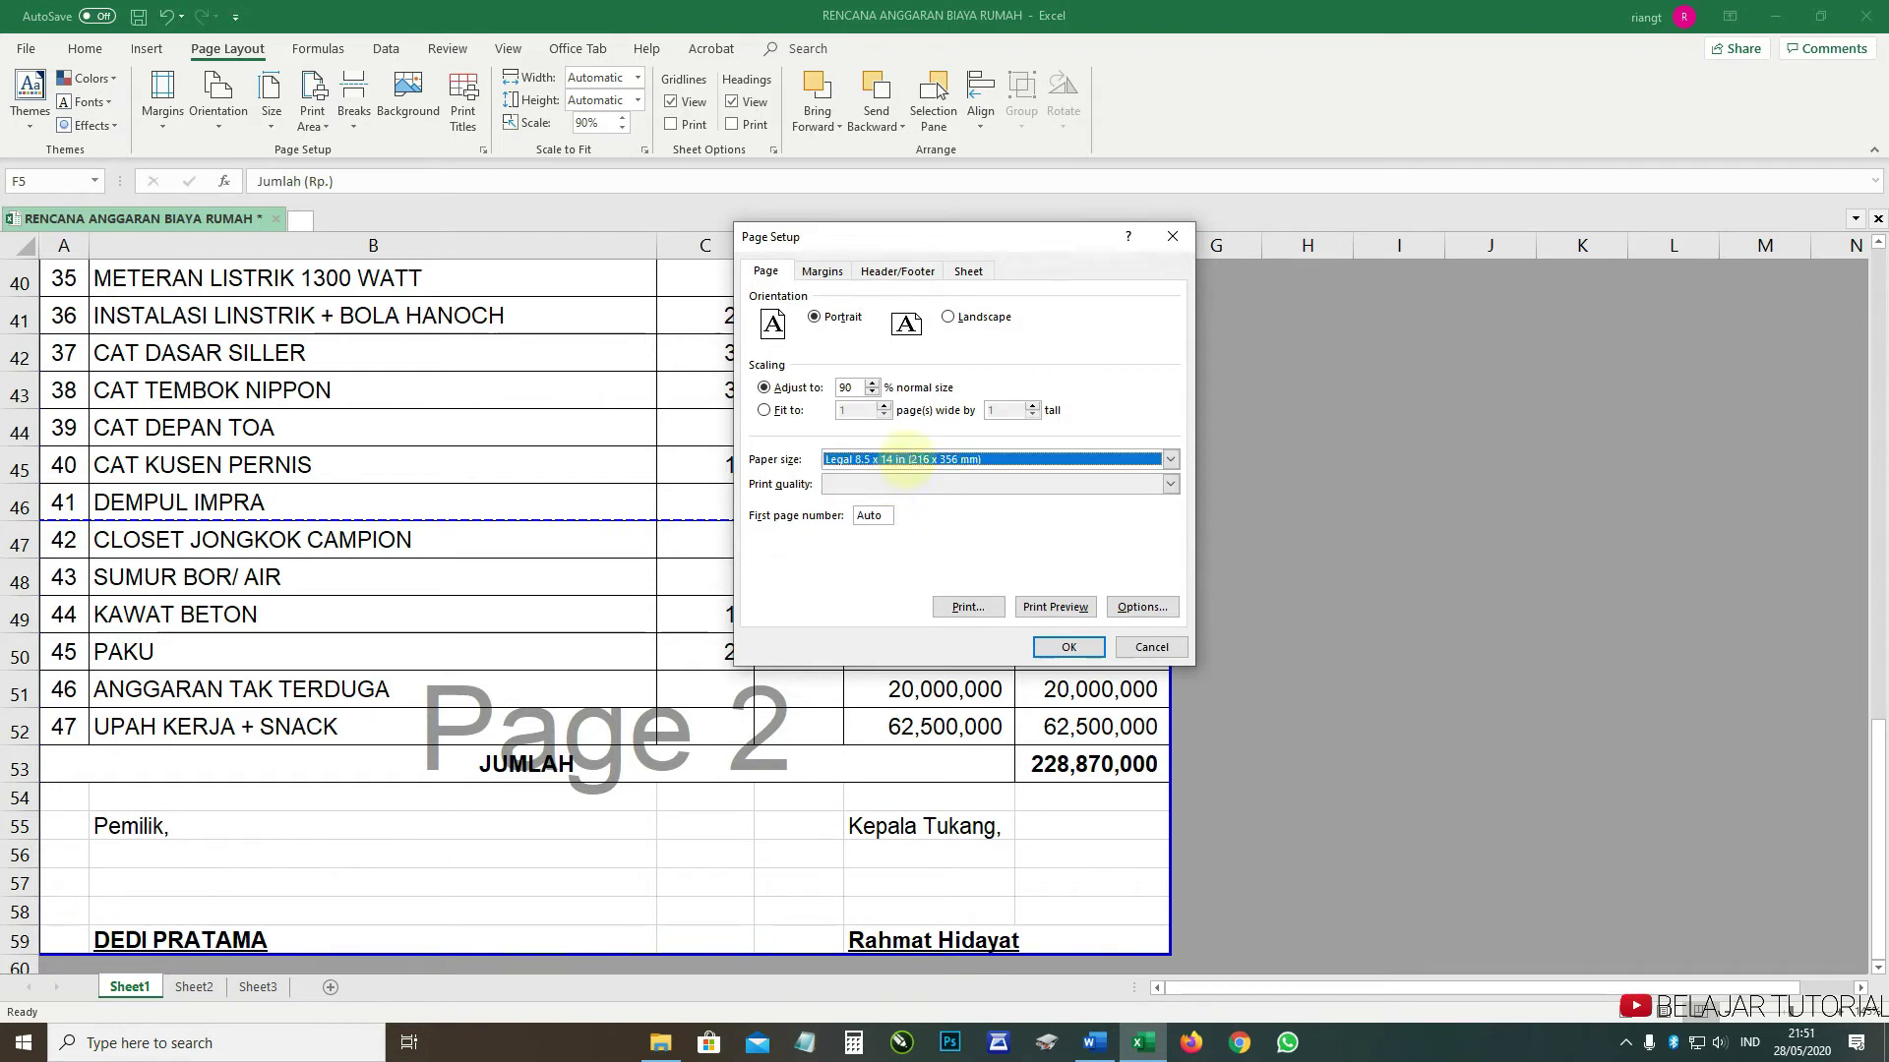
click(822, 271)
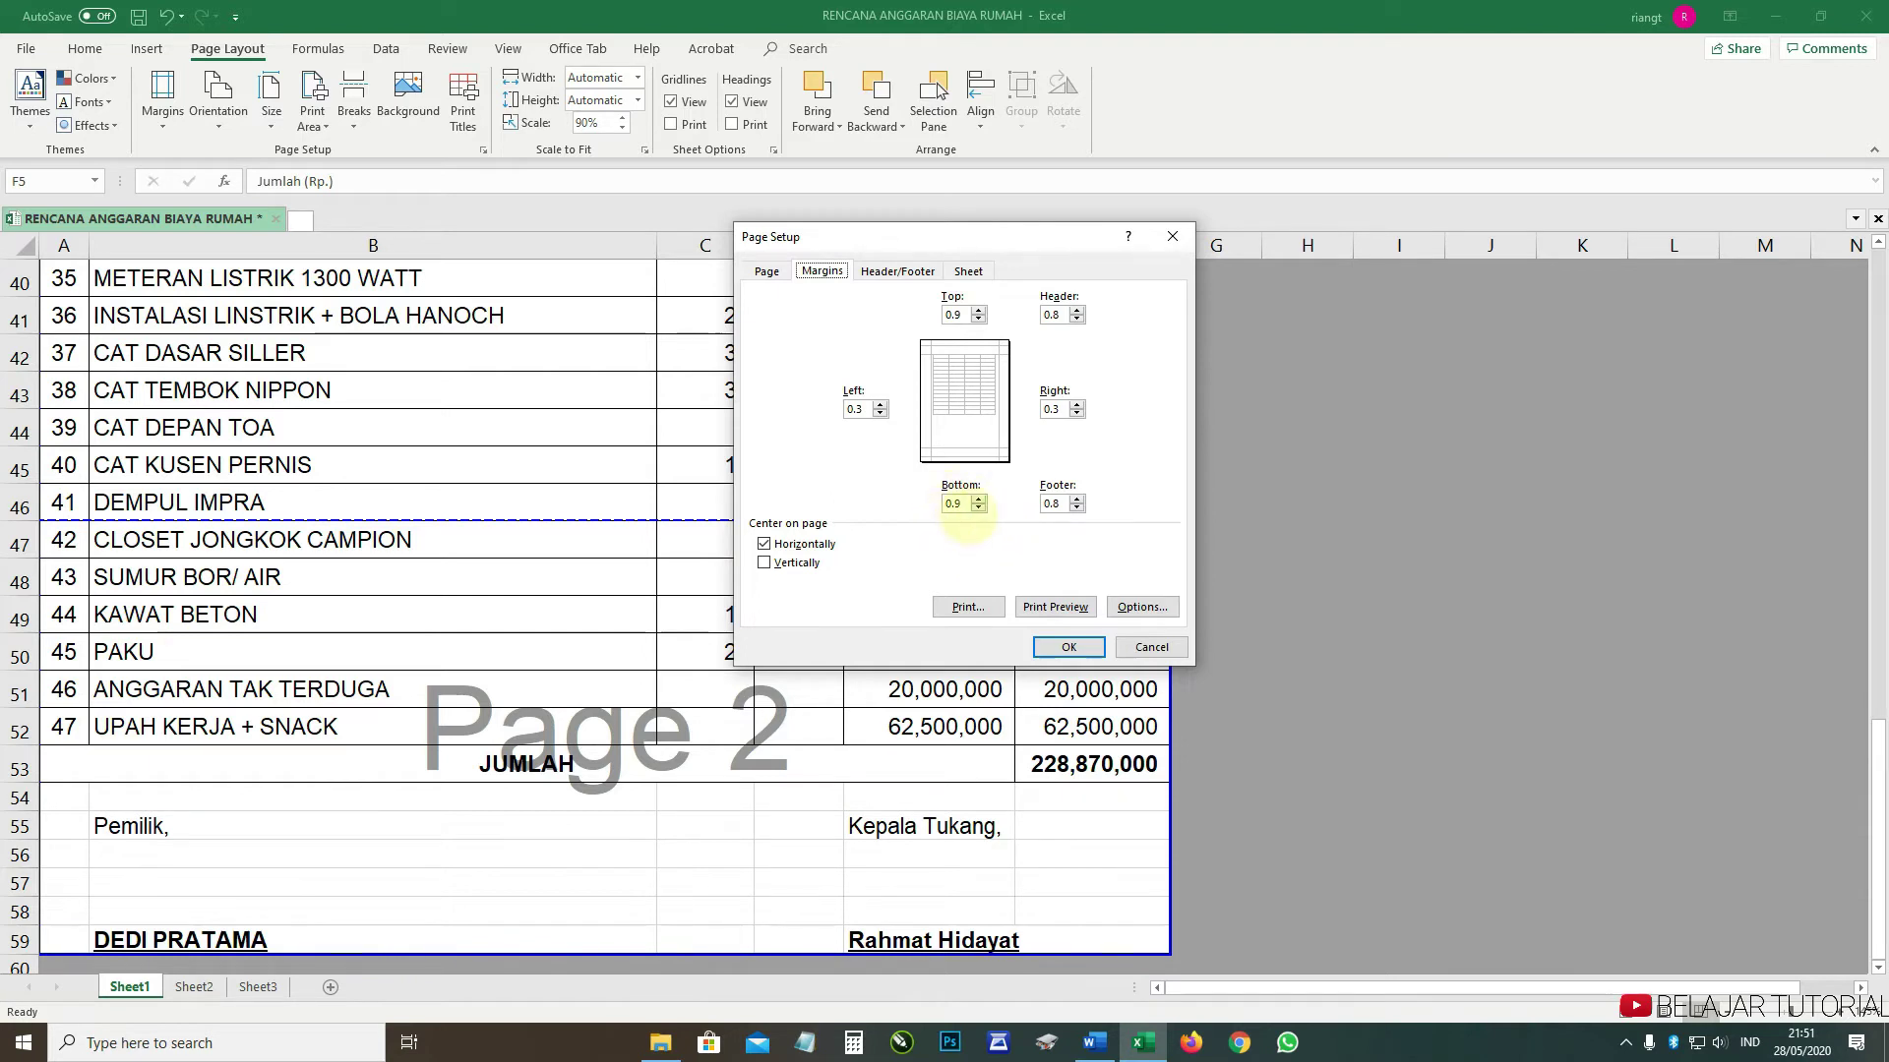
drag(962, 503, 905, 497)
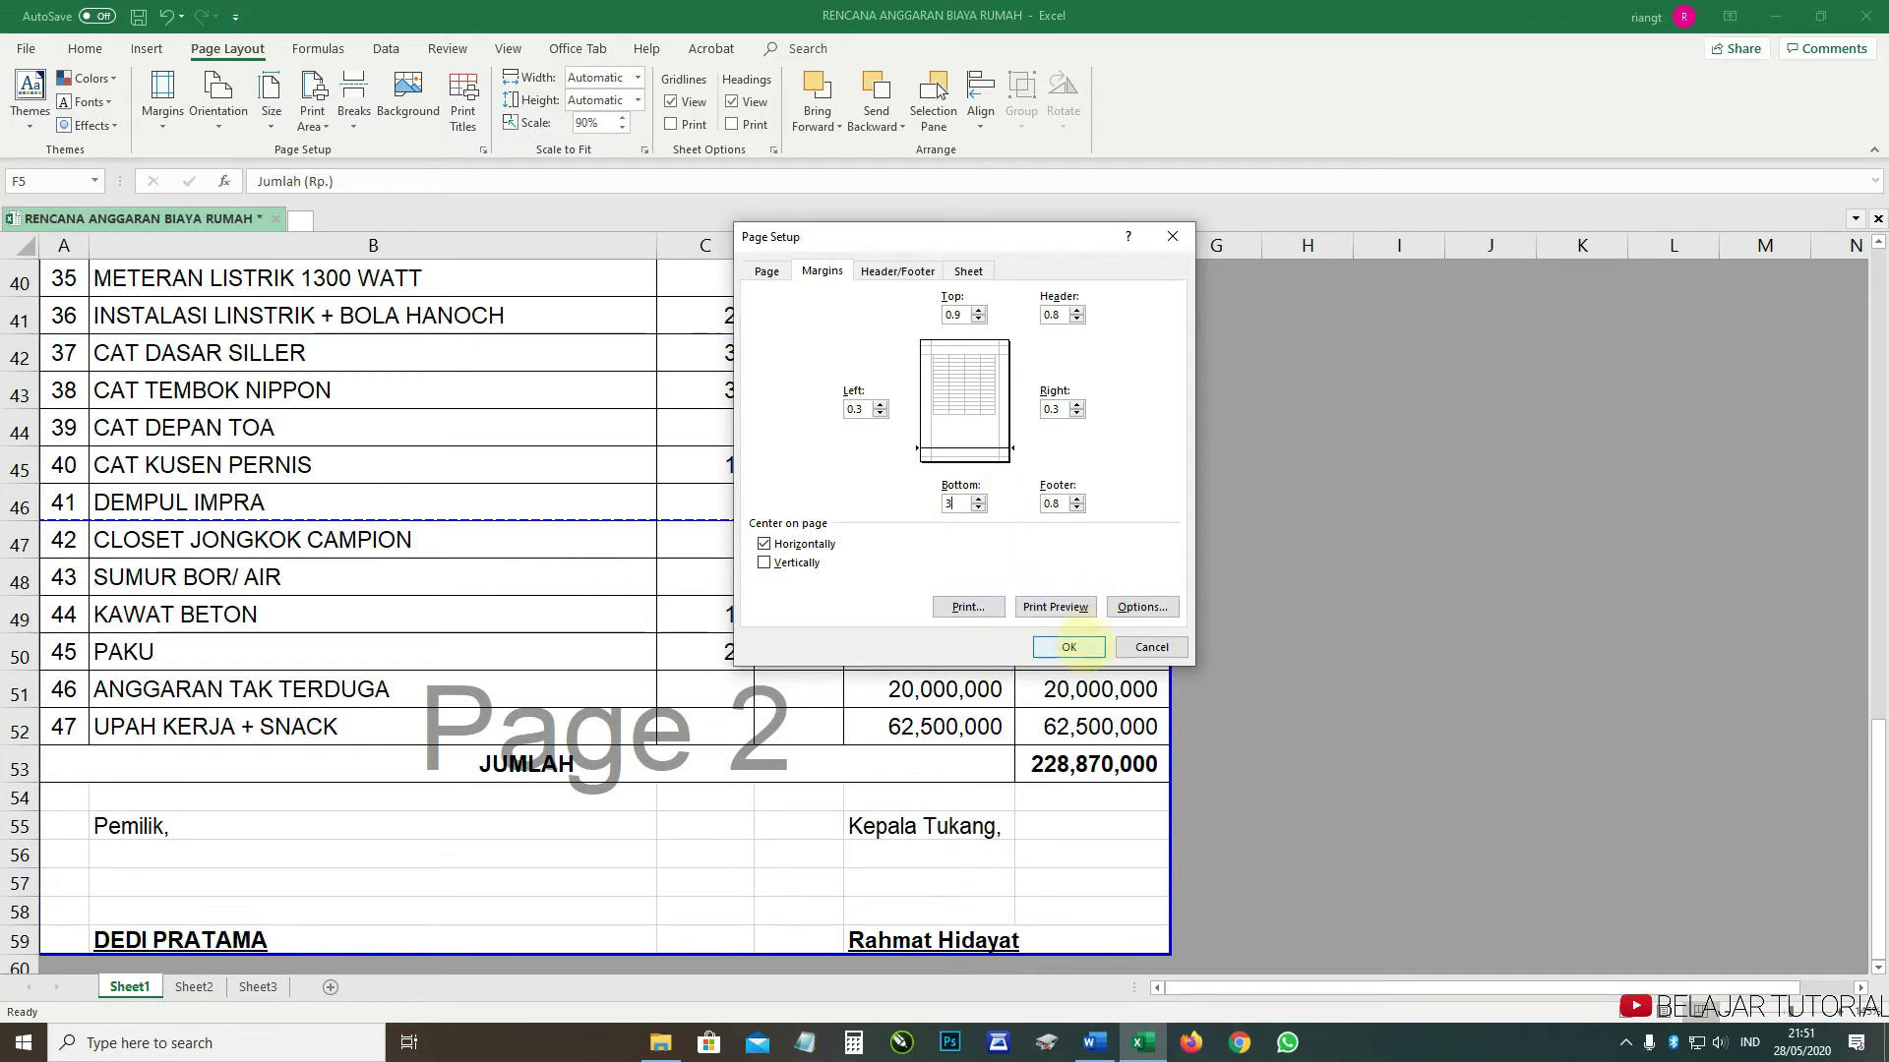
click(1069, 648)
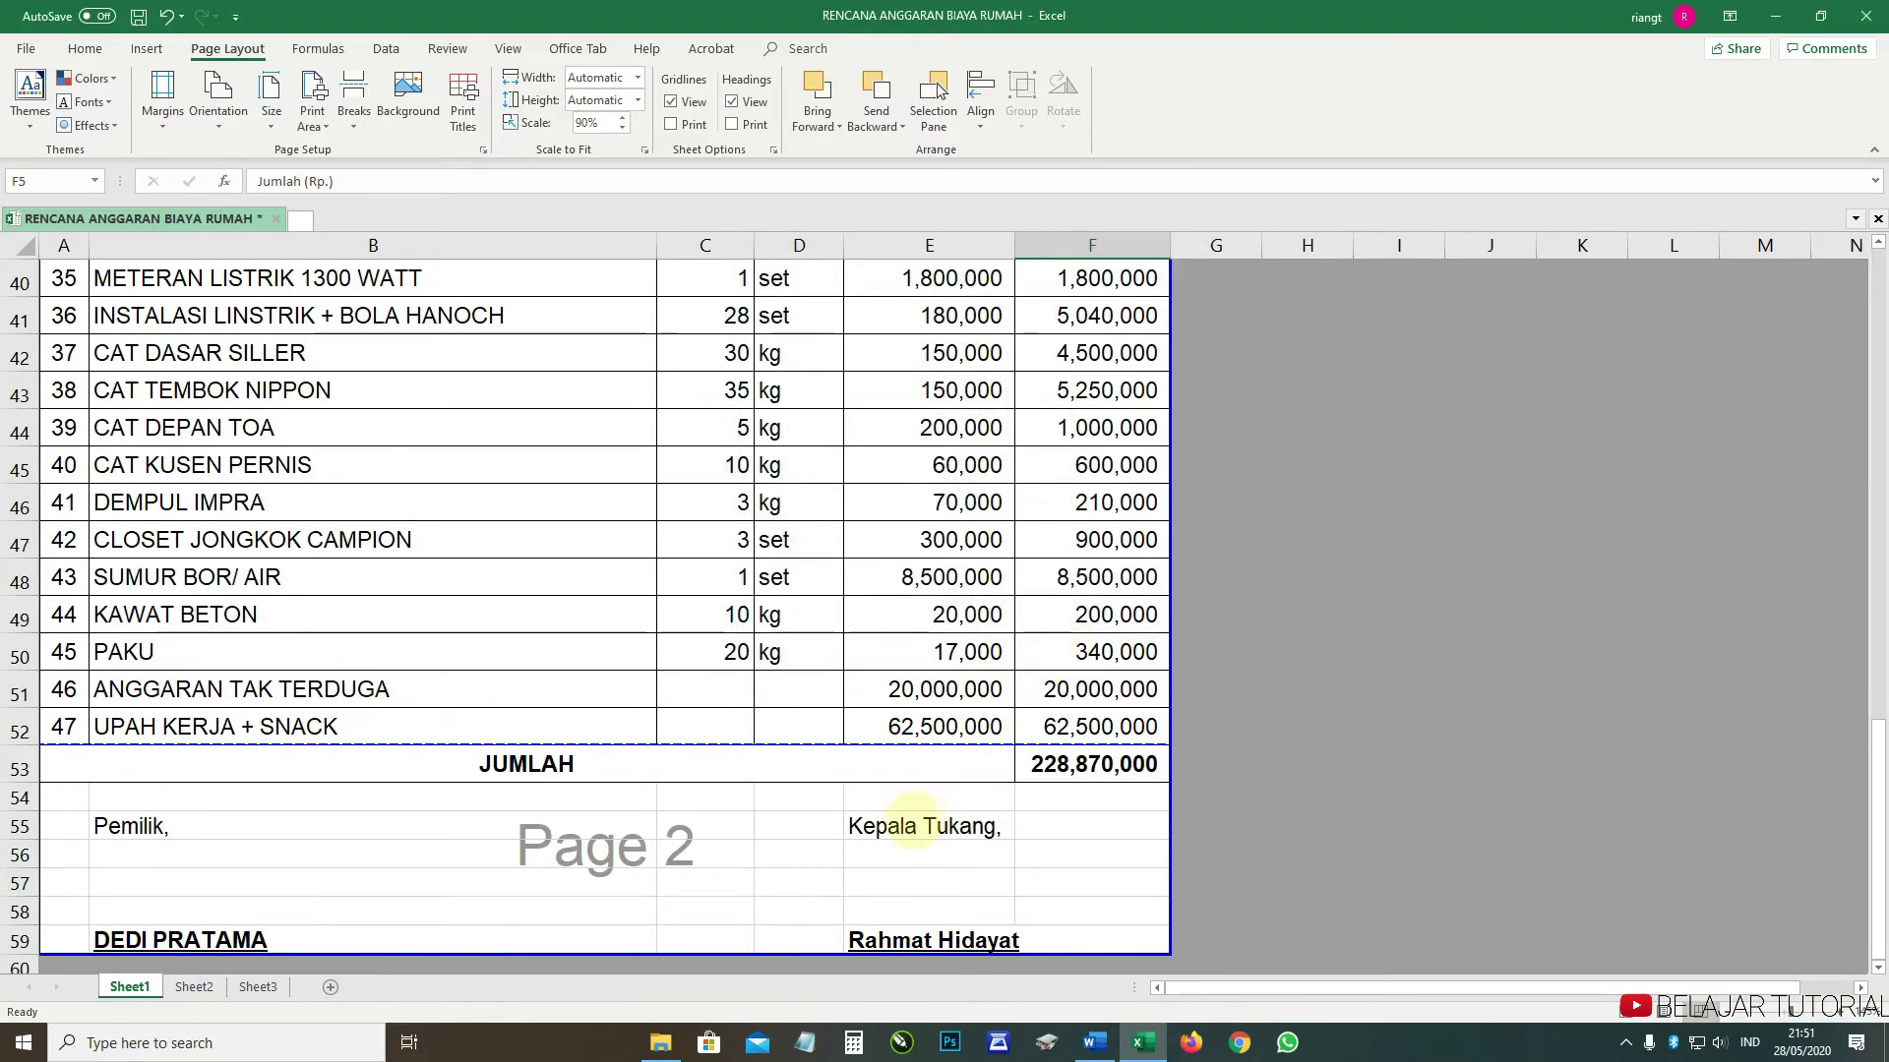
- Set the top margin to 0.3 cm in Page Setup and check where the page break falls near the total row
scroll(910, 821, up, 7)
scroll(906, 801, down, 10)
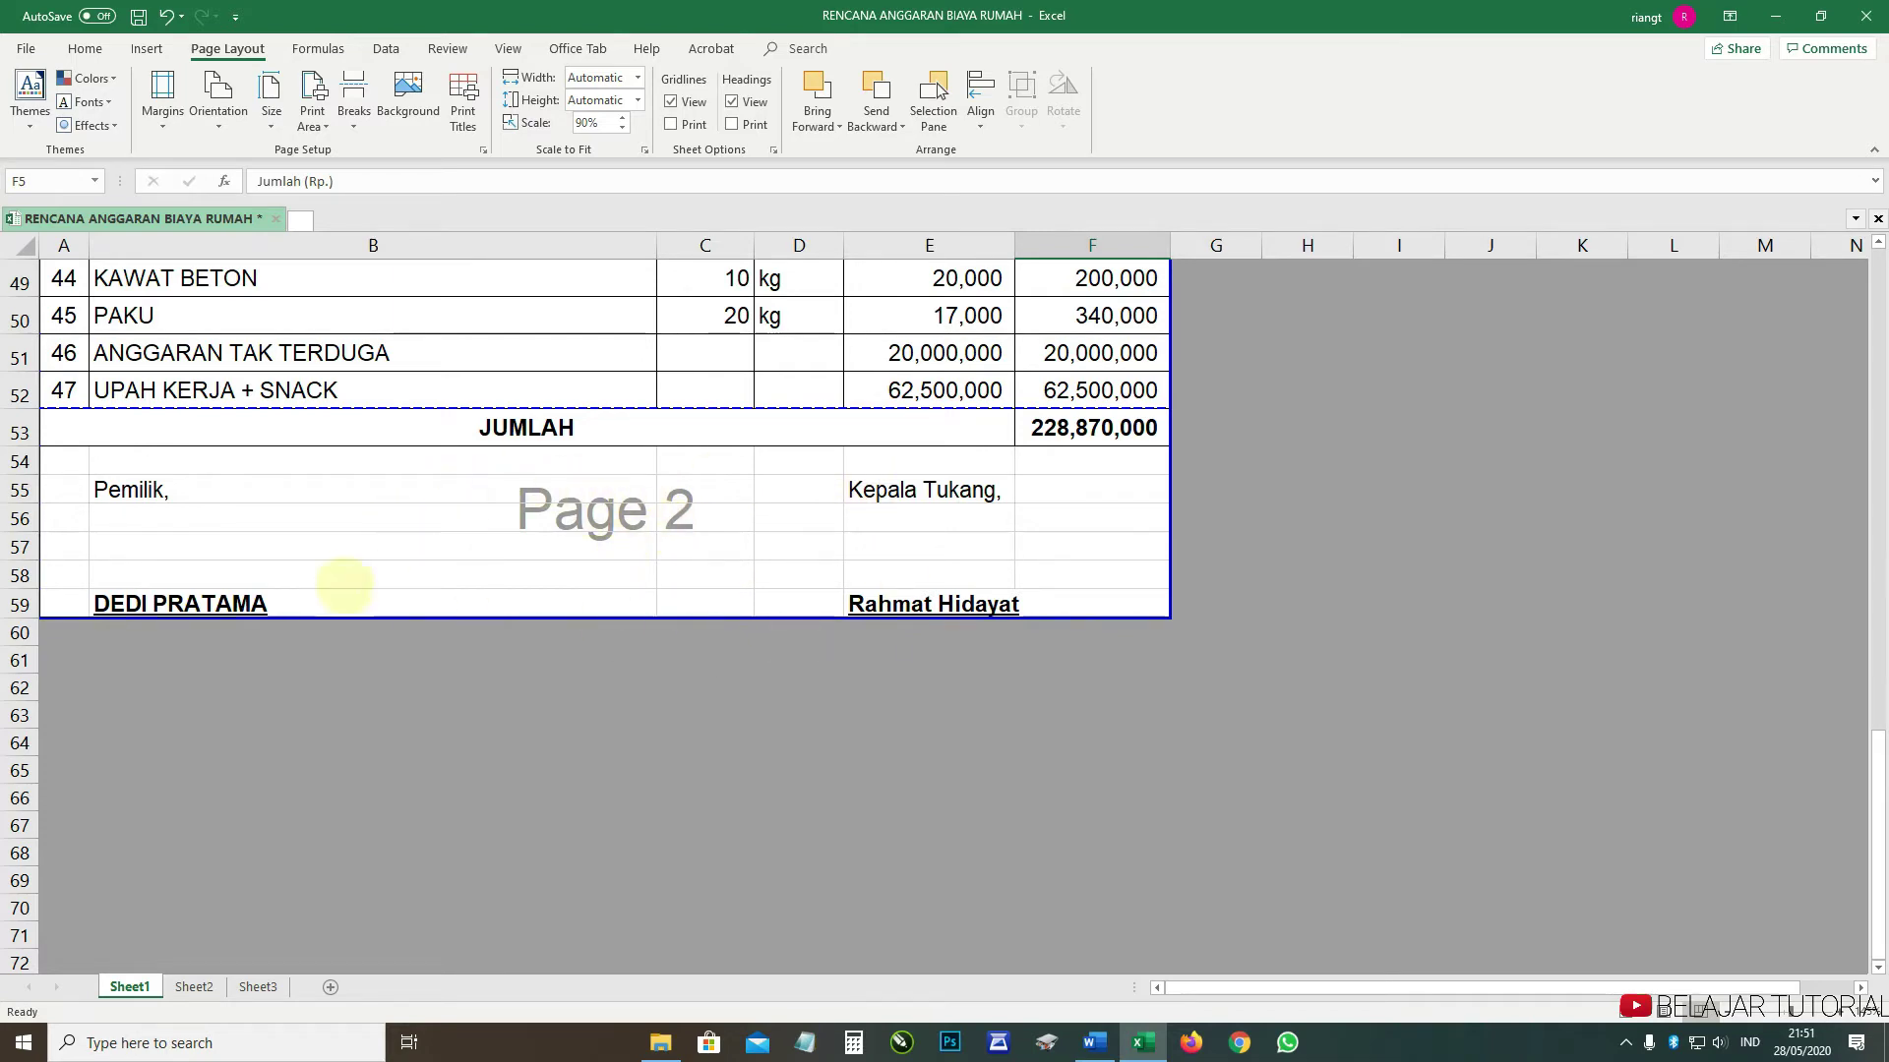
scroll(765, 578, up, 3)
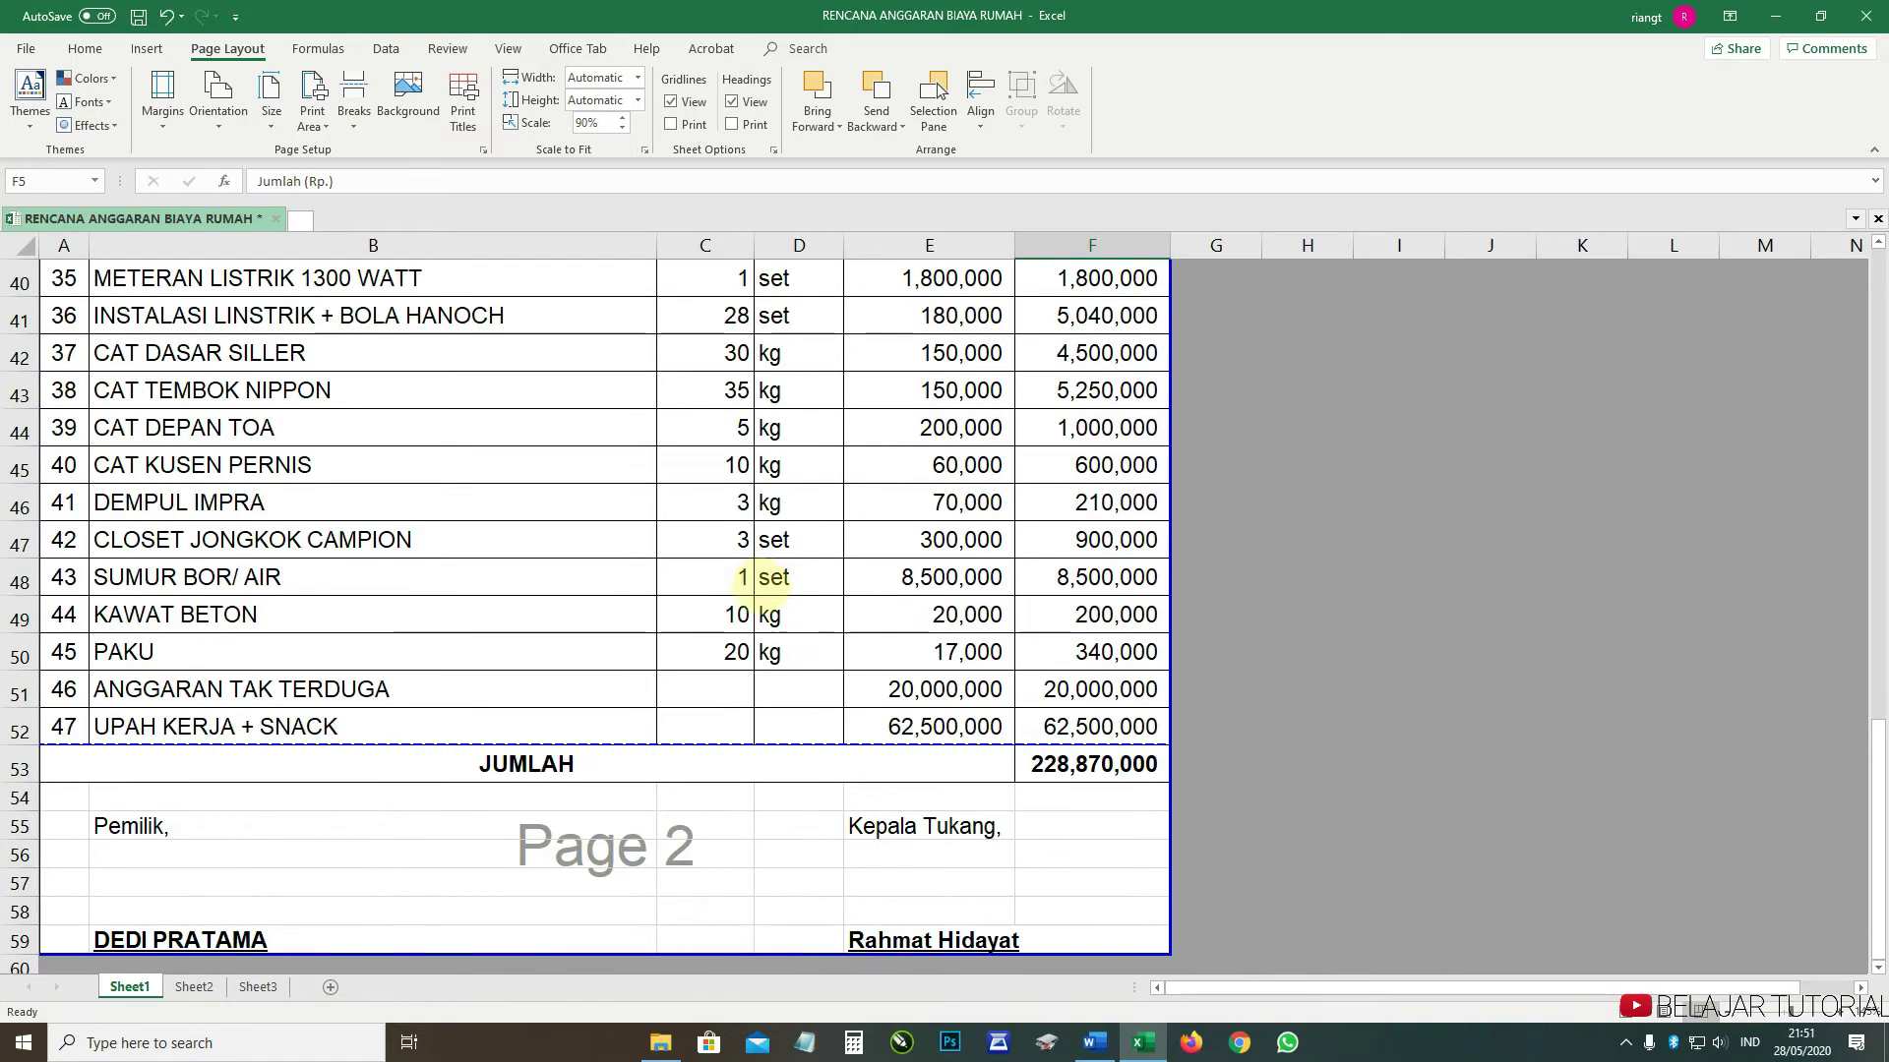
scroll(759, 611, up, 13)
scroll(763, 629, down, 13)
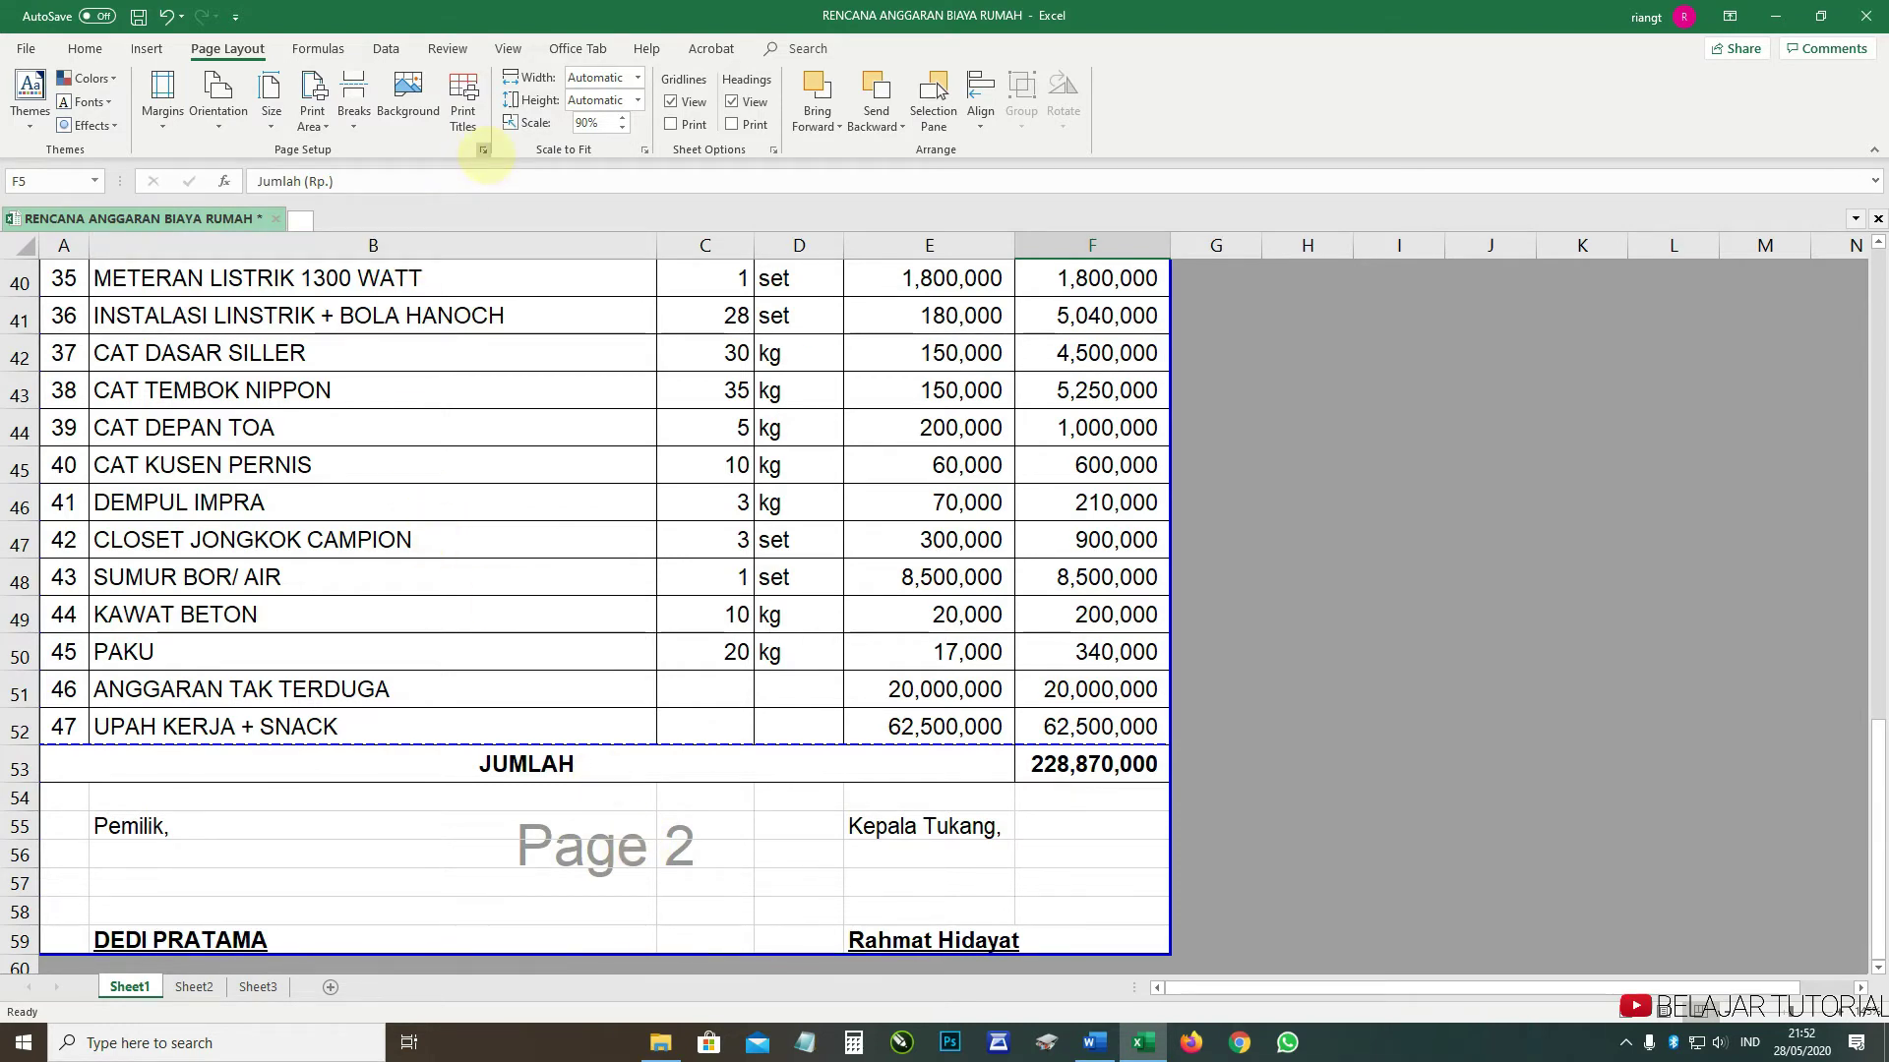
click(483, 149)
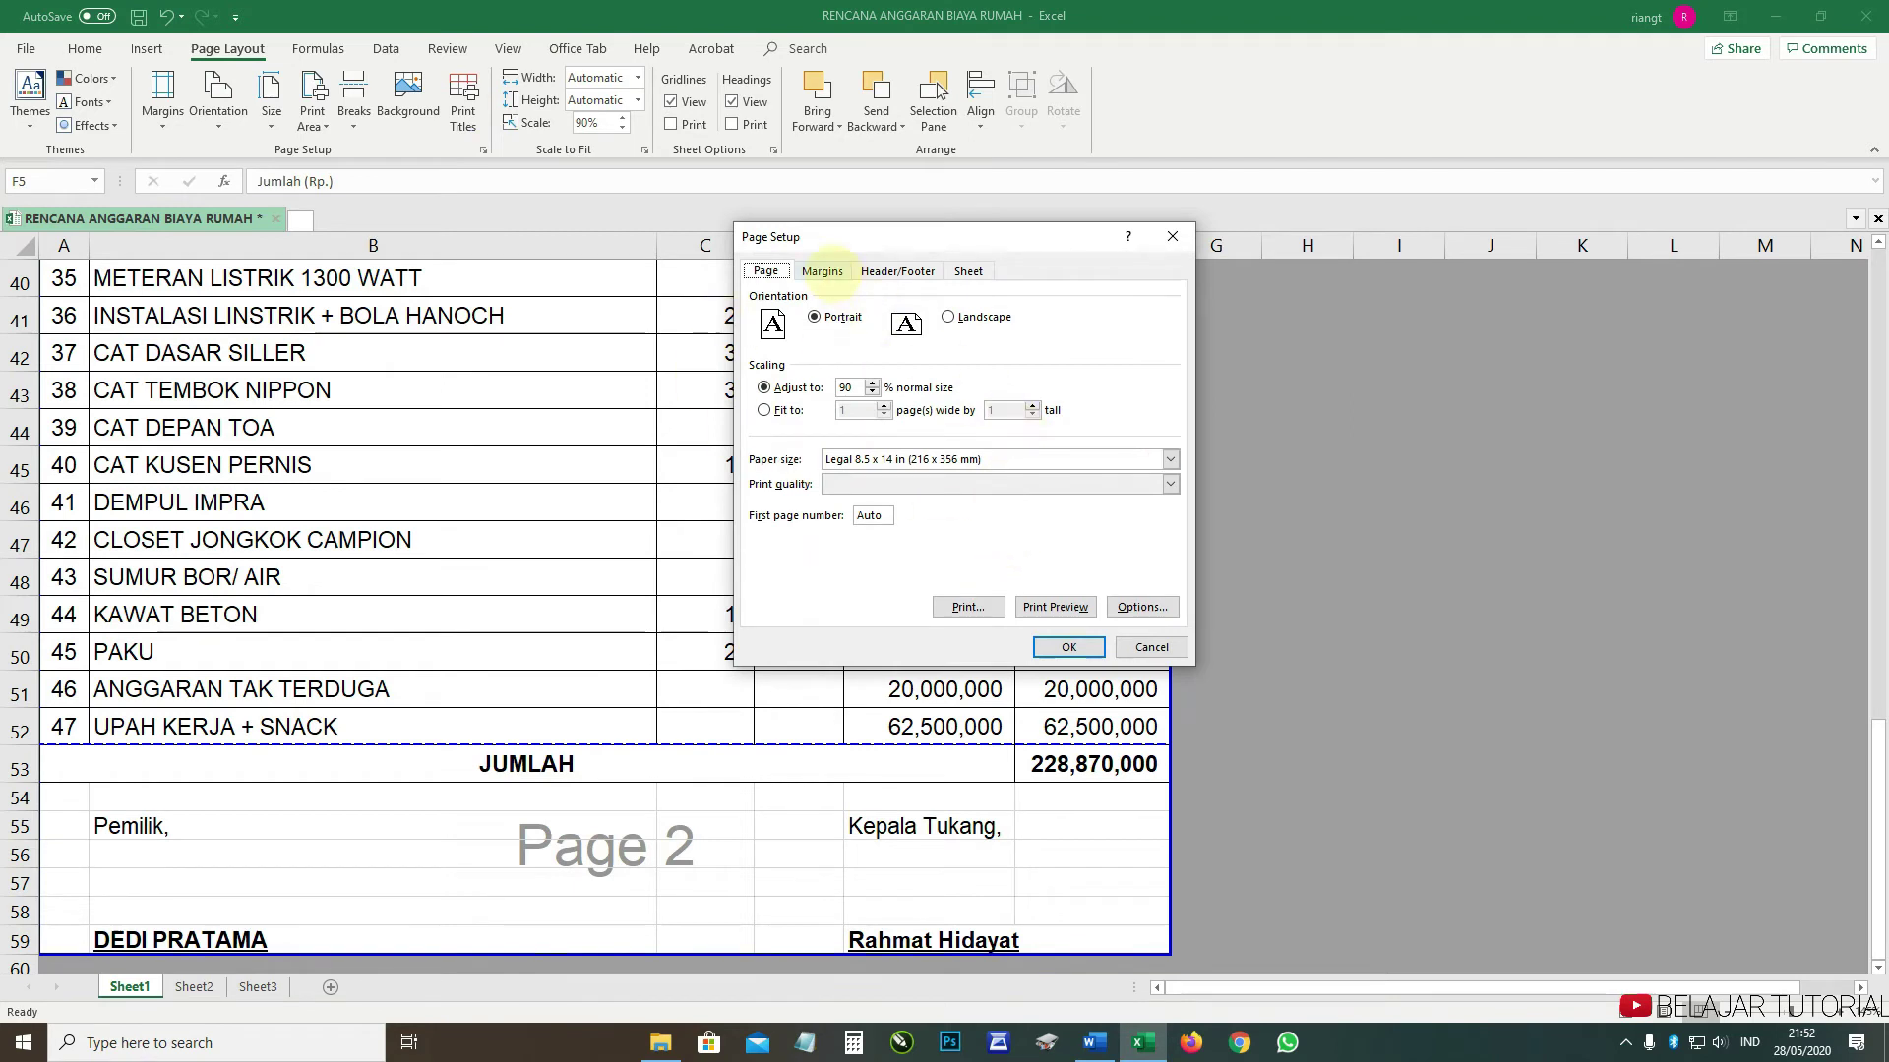
click(822, 272)
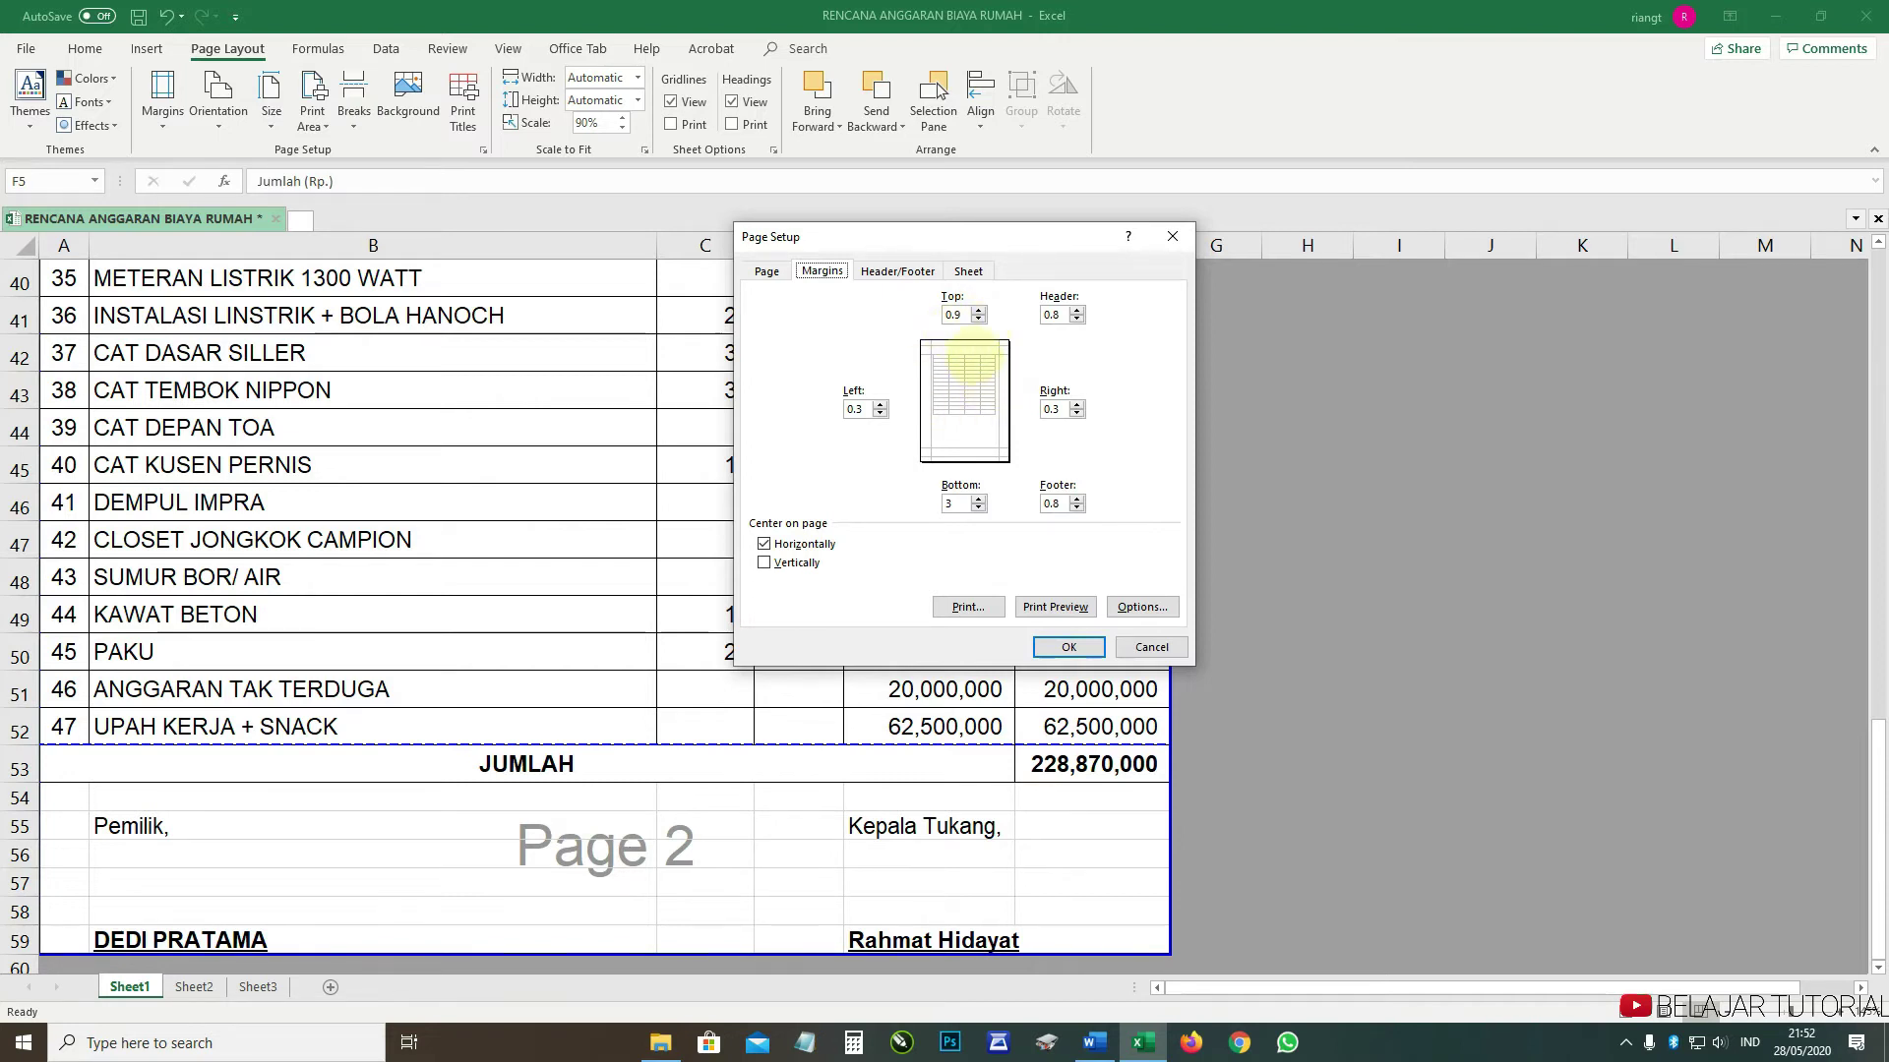
double_click(963, 317)
text(0.3)
click(1080, 648)
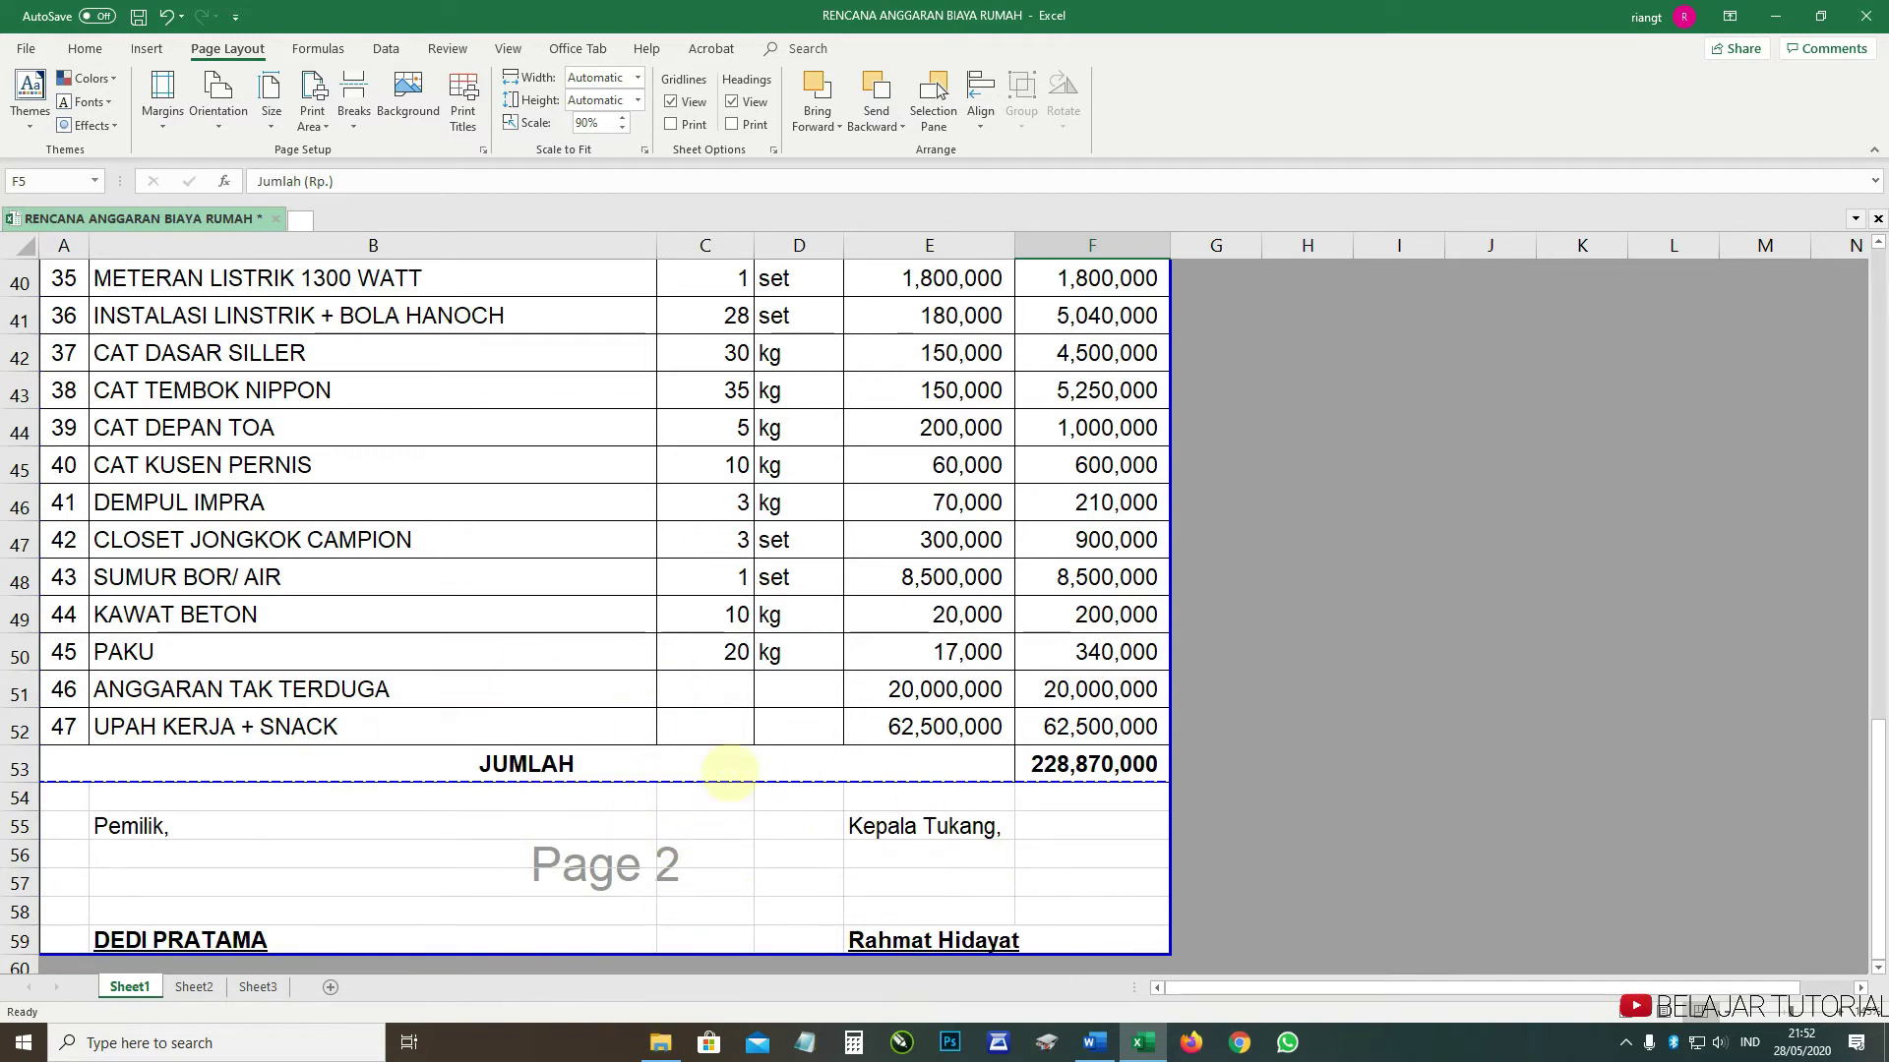
scroll(729, 772, up, 11)
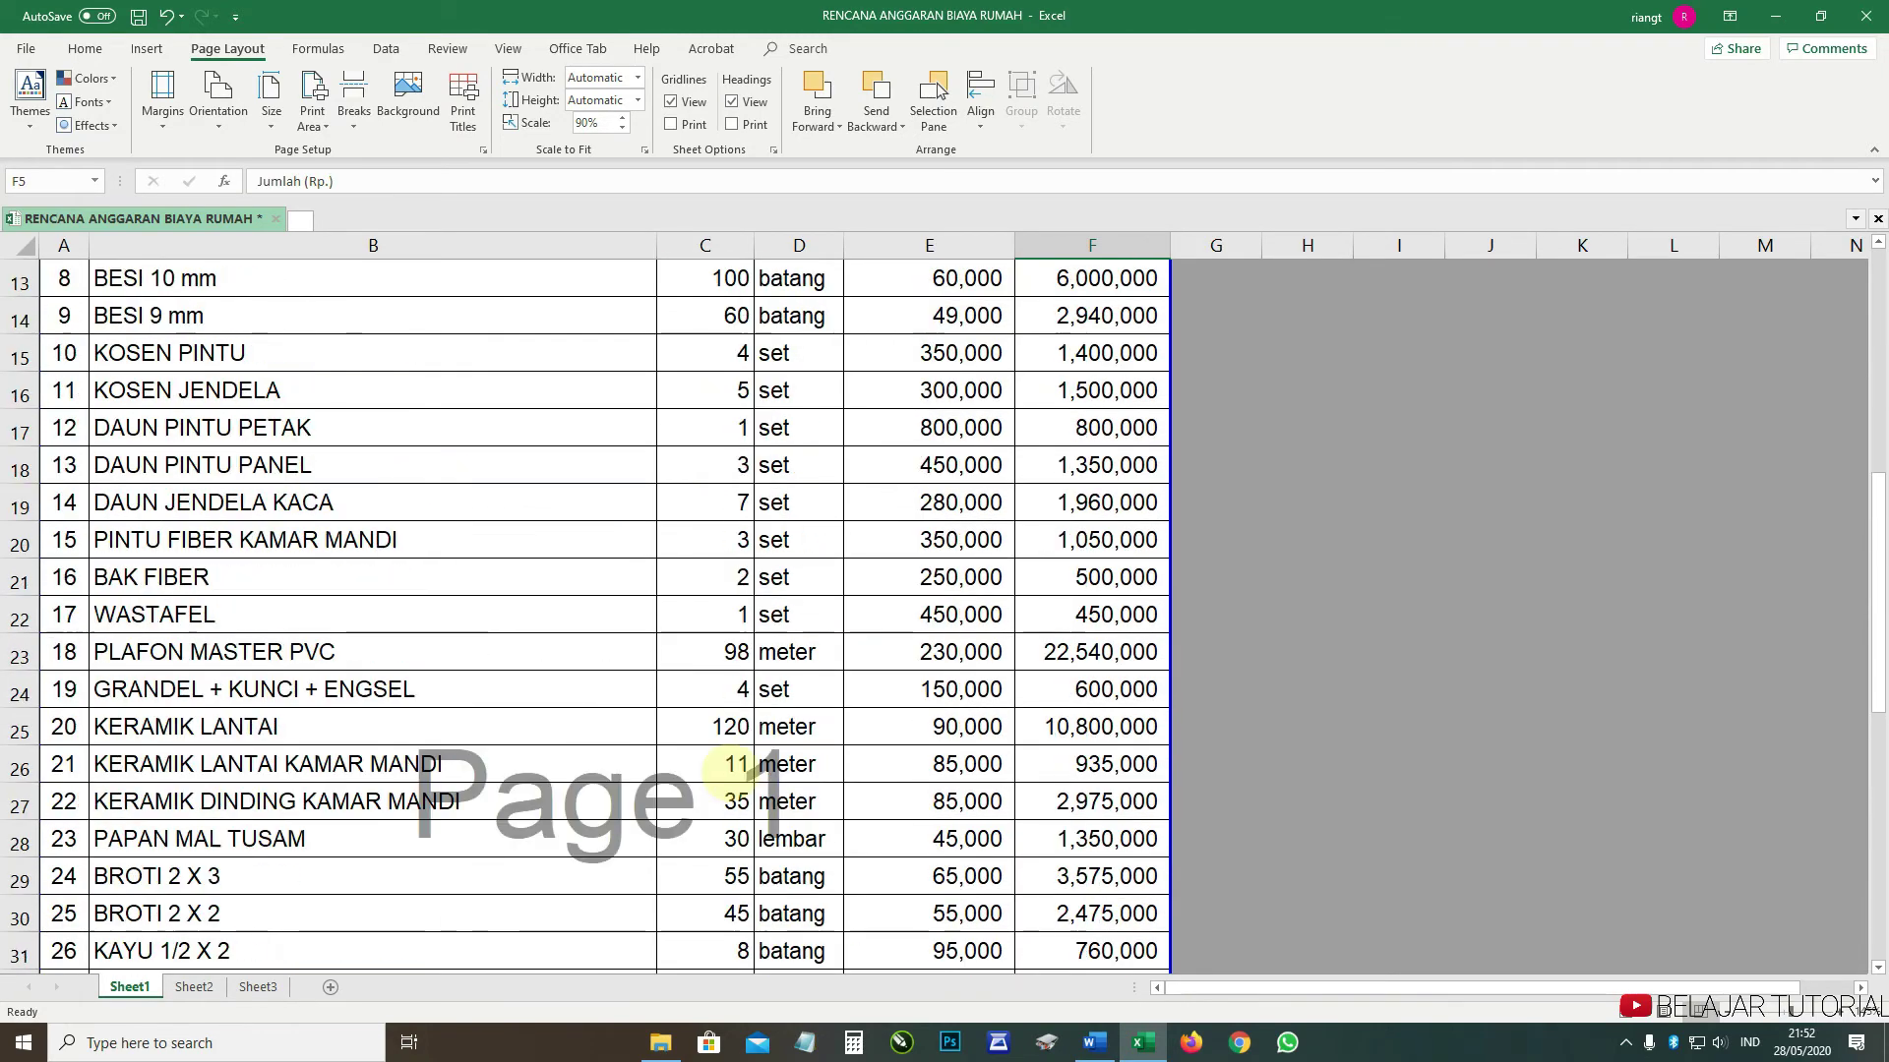
scroll(733, 748, down, 15)
scroll(709, 344, up, 1)
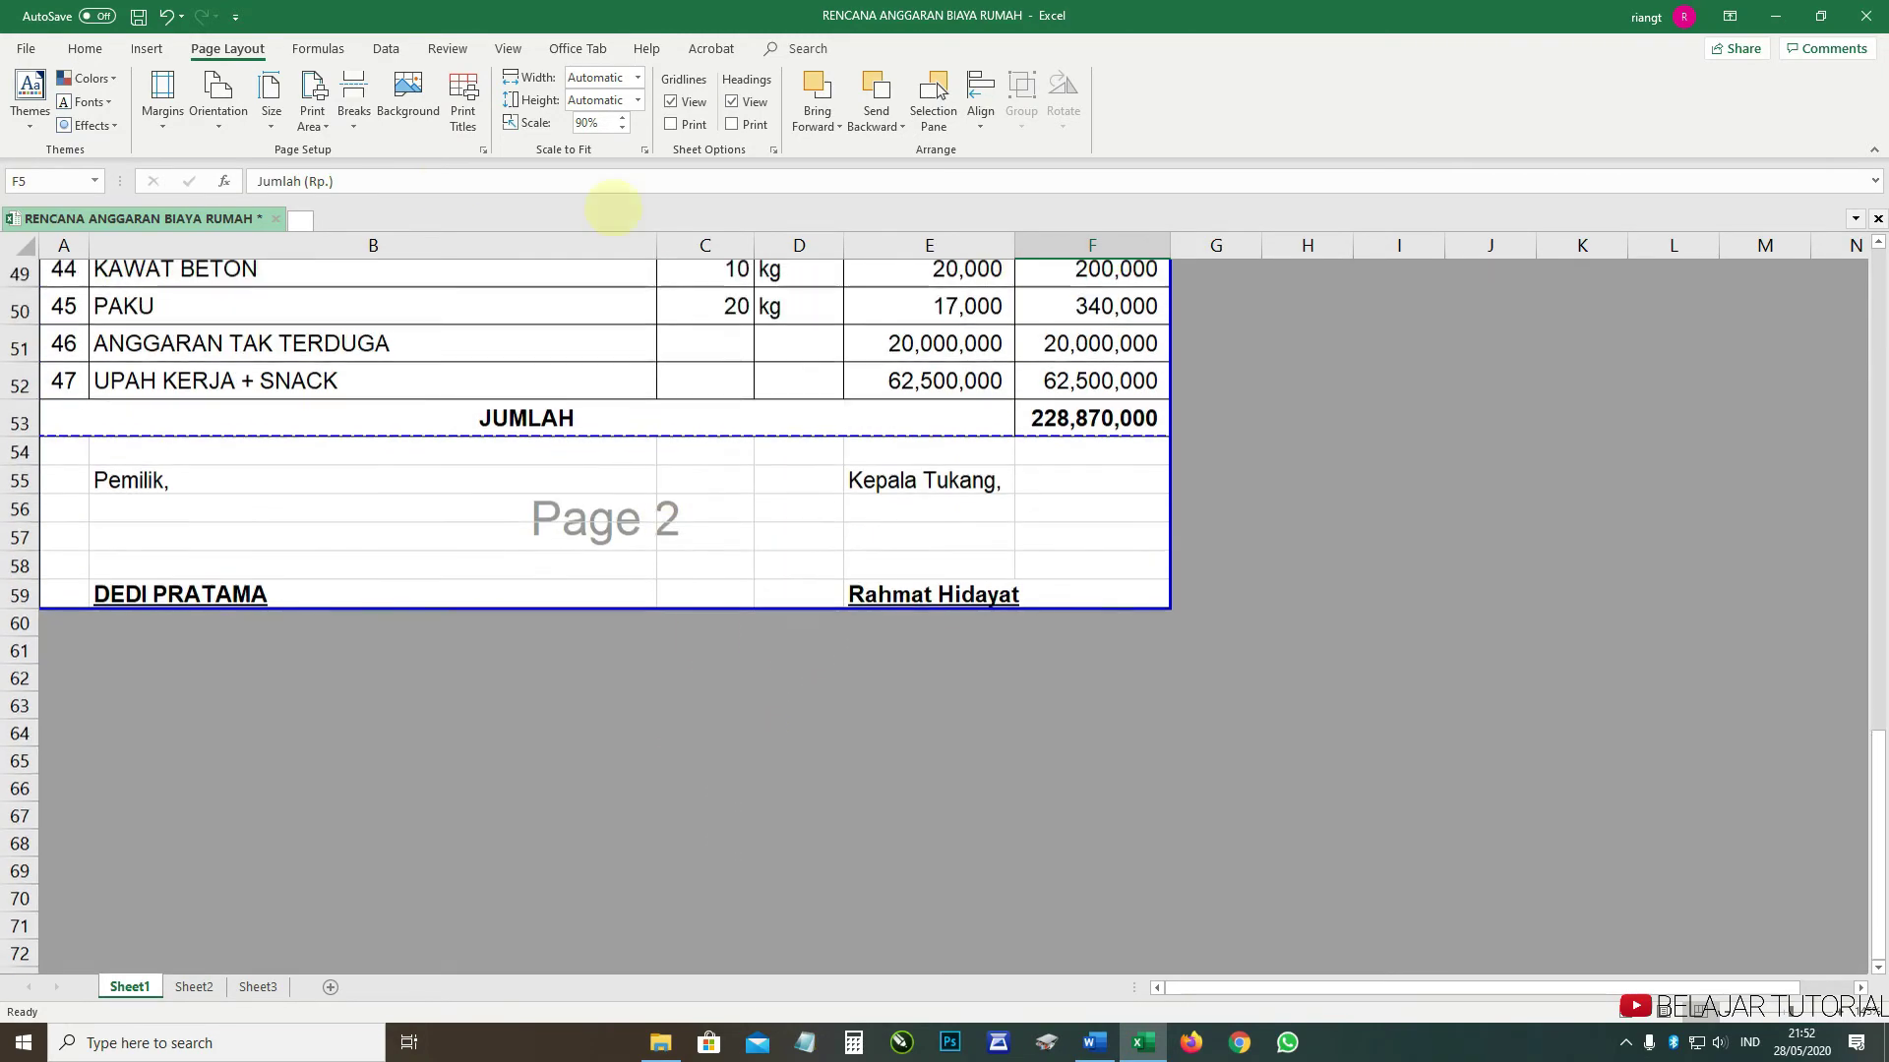
- Reduce the print scaling in Page Setup first to 85% and finally to 80% of normal size
click(483, 150)
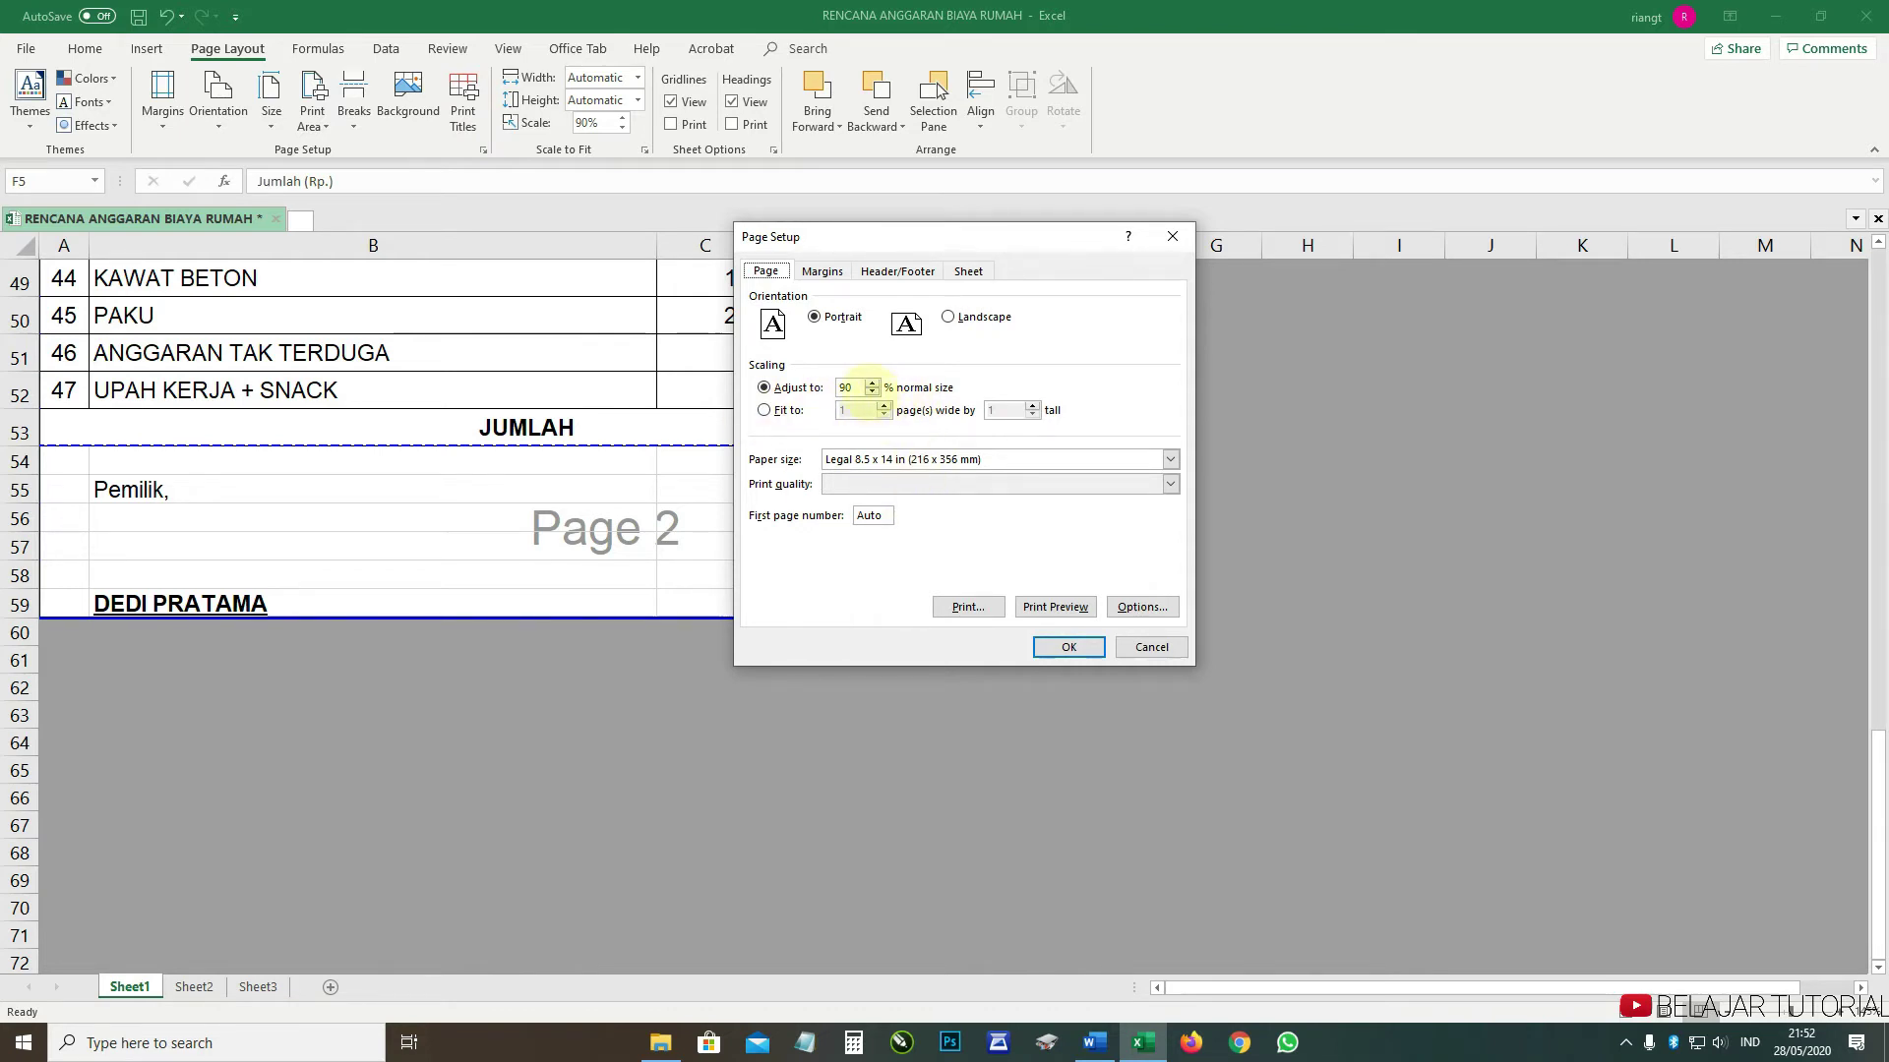
click(1067, 646)
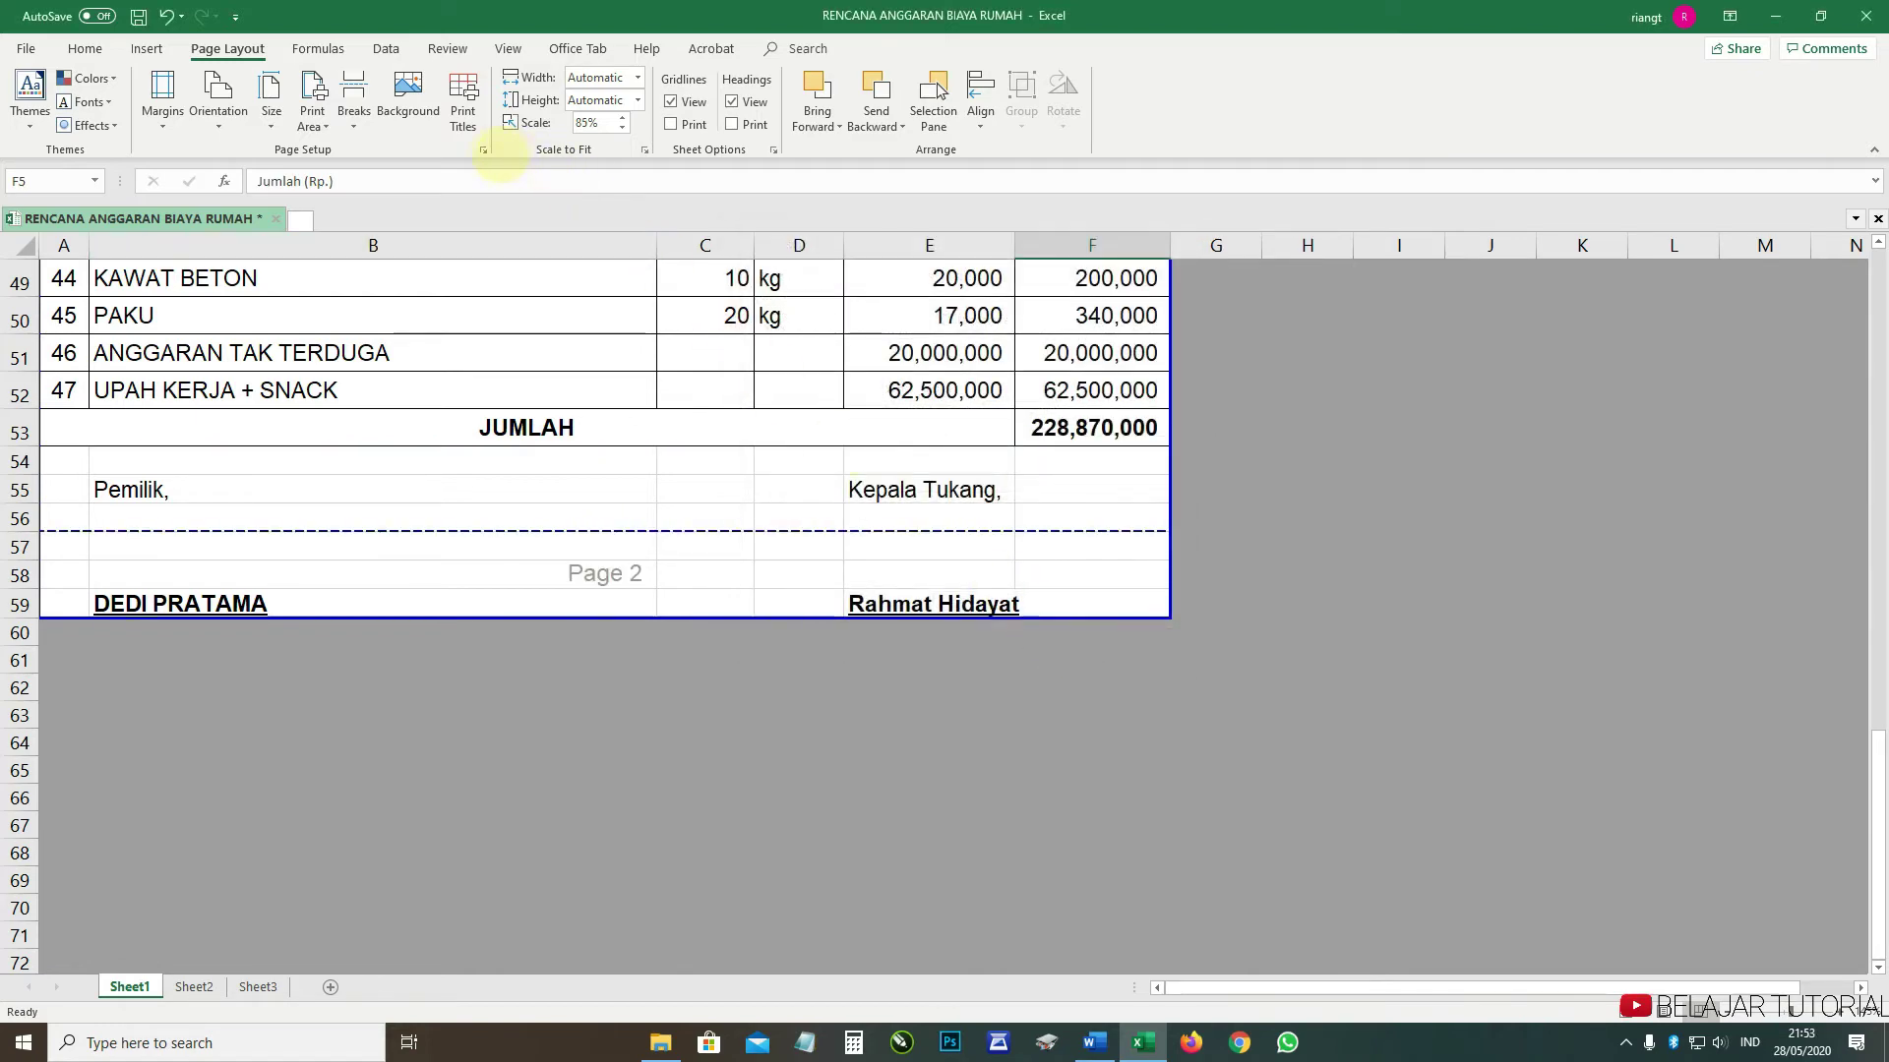
click(483, 150)
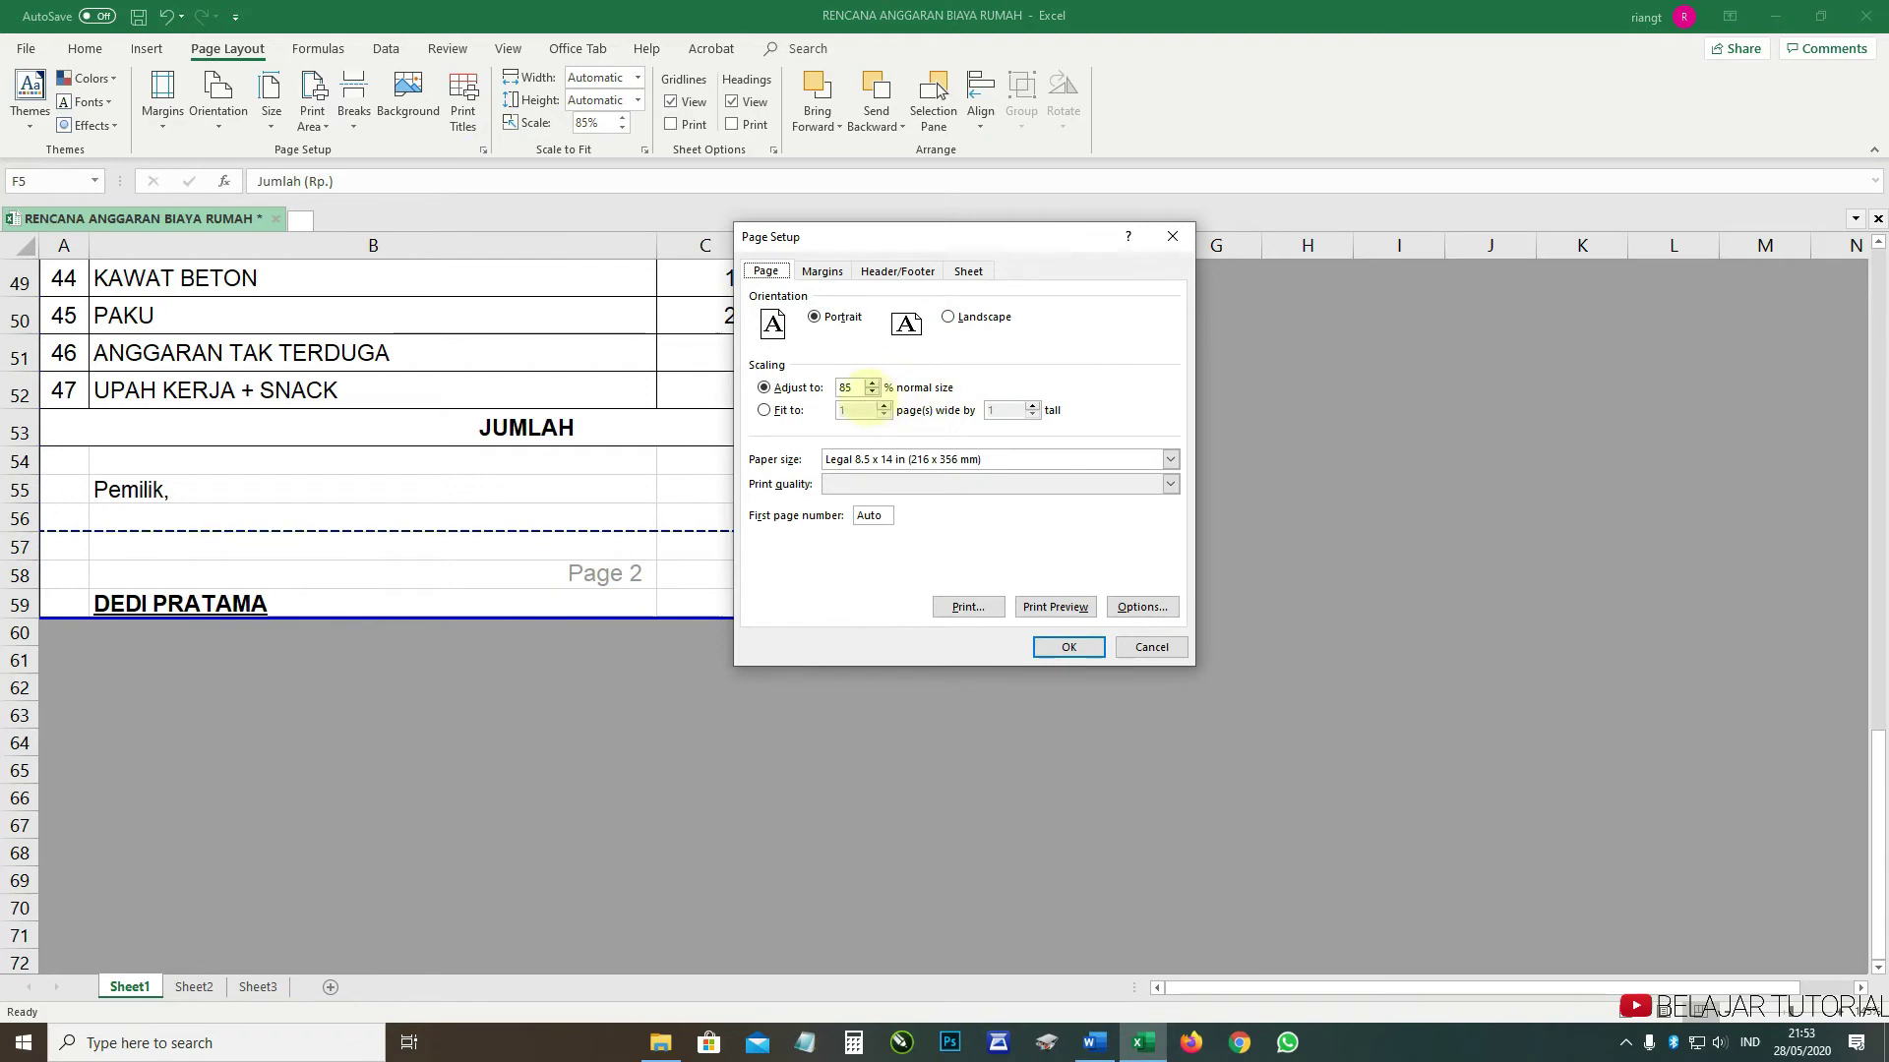
click(871, 393)
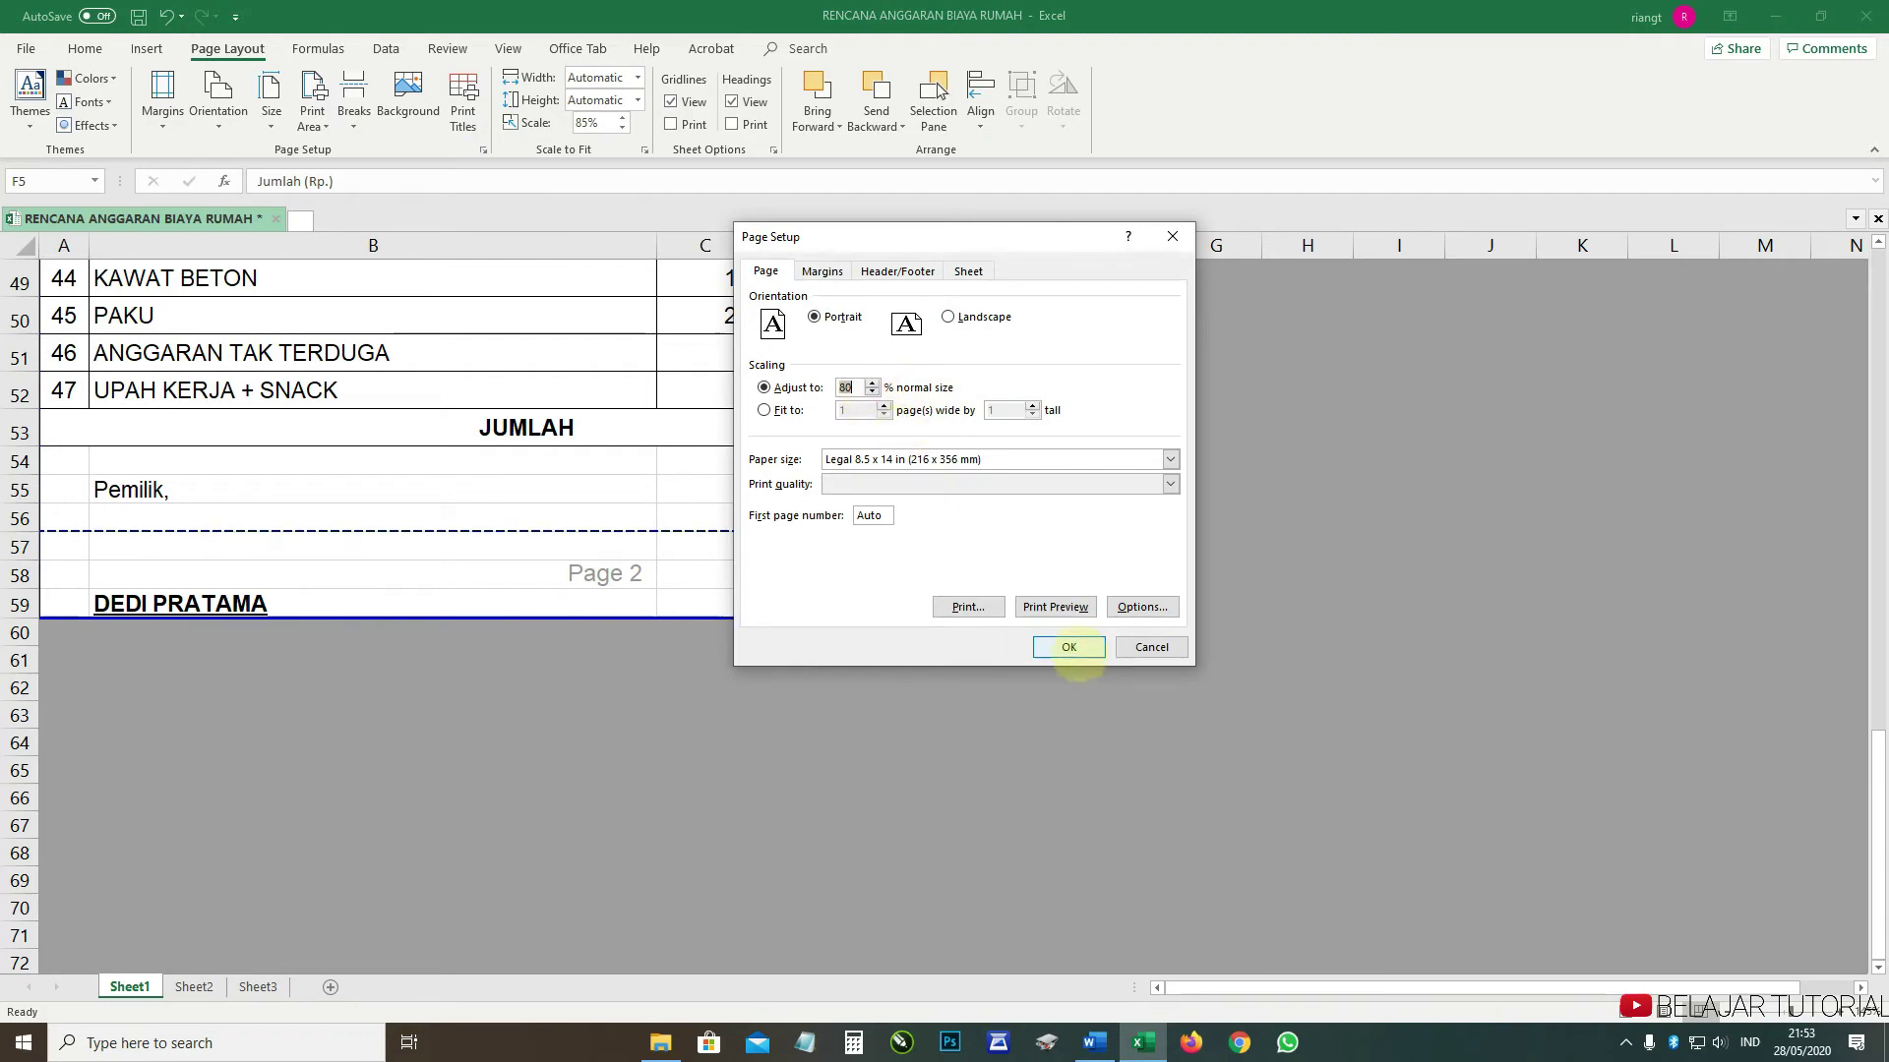
click(1080, 651)
- Check the page breaks along the whole budget table and inspect its layout in the print preview
scroll(979, 797, up, 10)
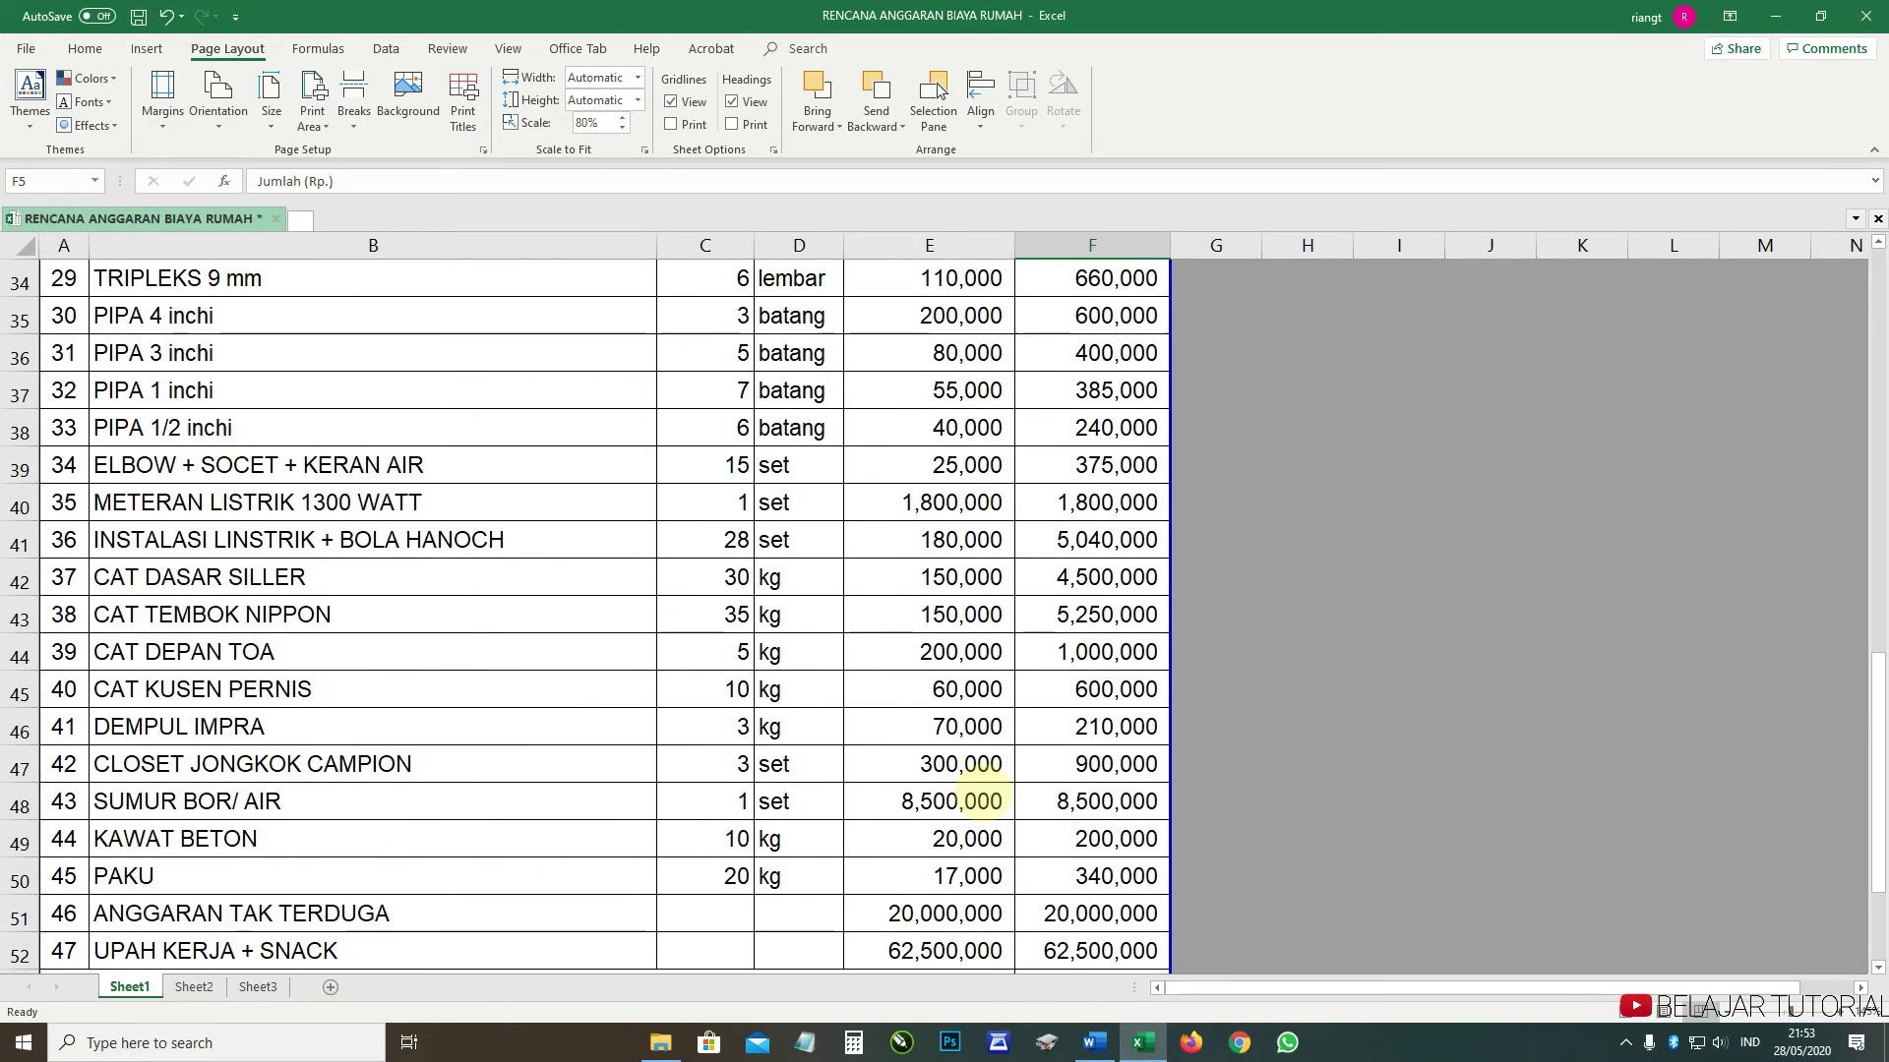
scroll(969, 798, down, 7)
scroll(978, 788, up, 10)
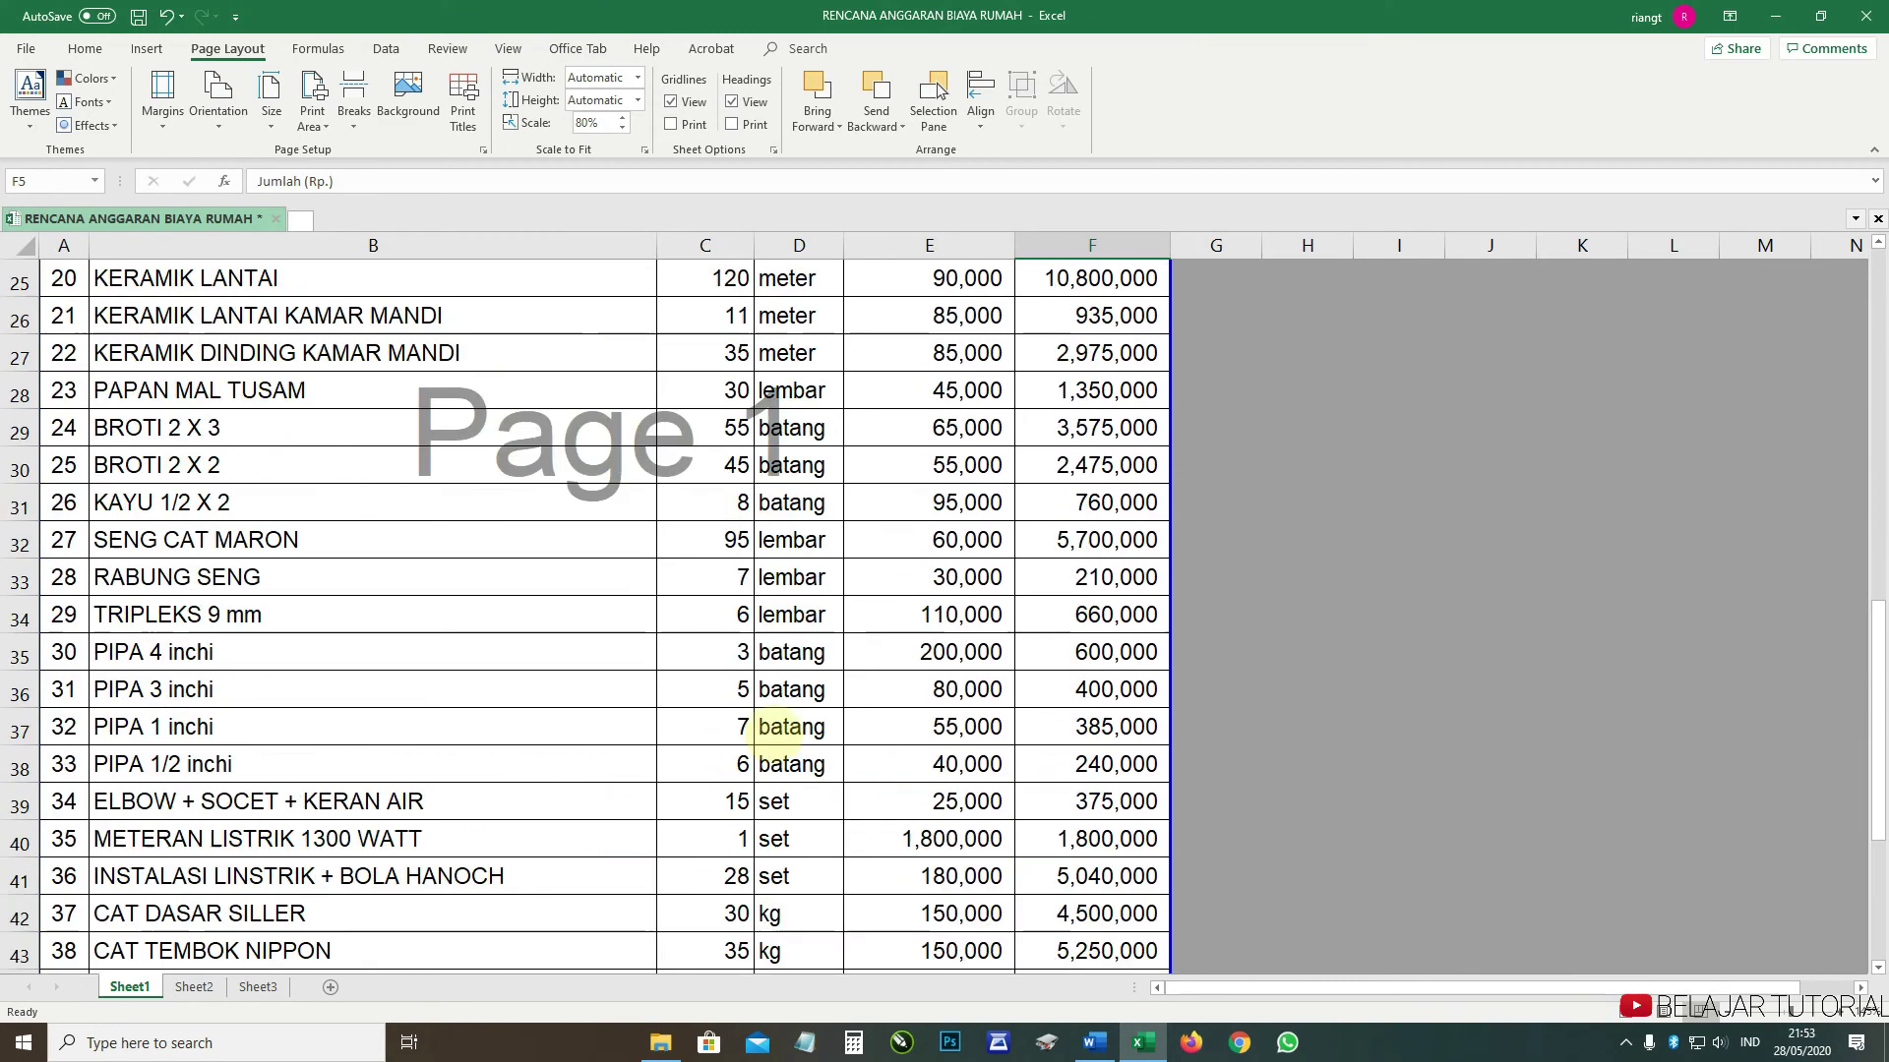
scroll(604, 653, up, 3)
scroll(689, 679, down, 11)
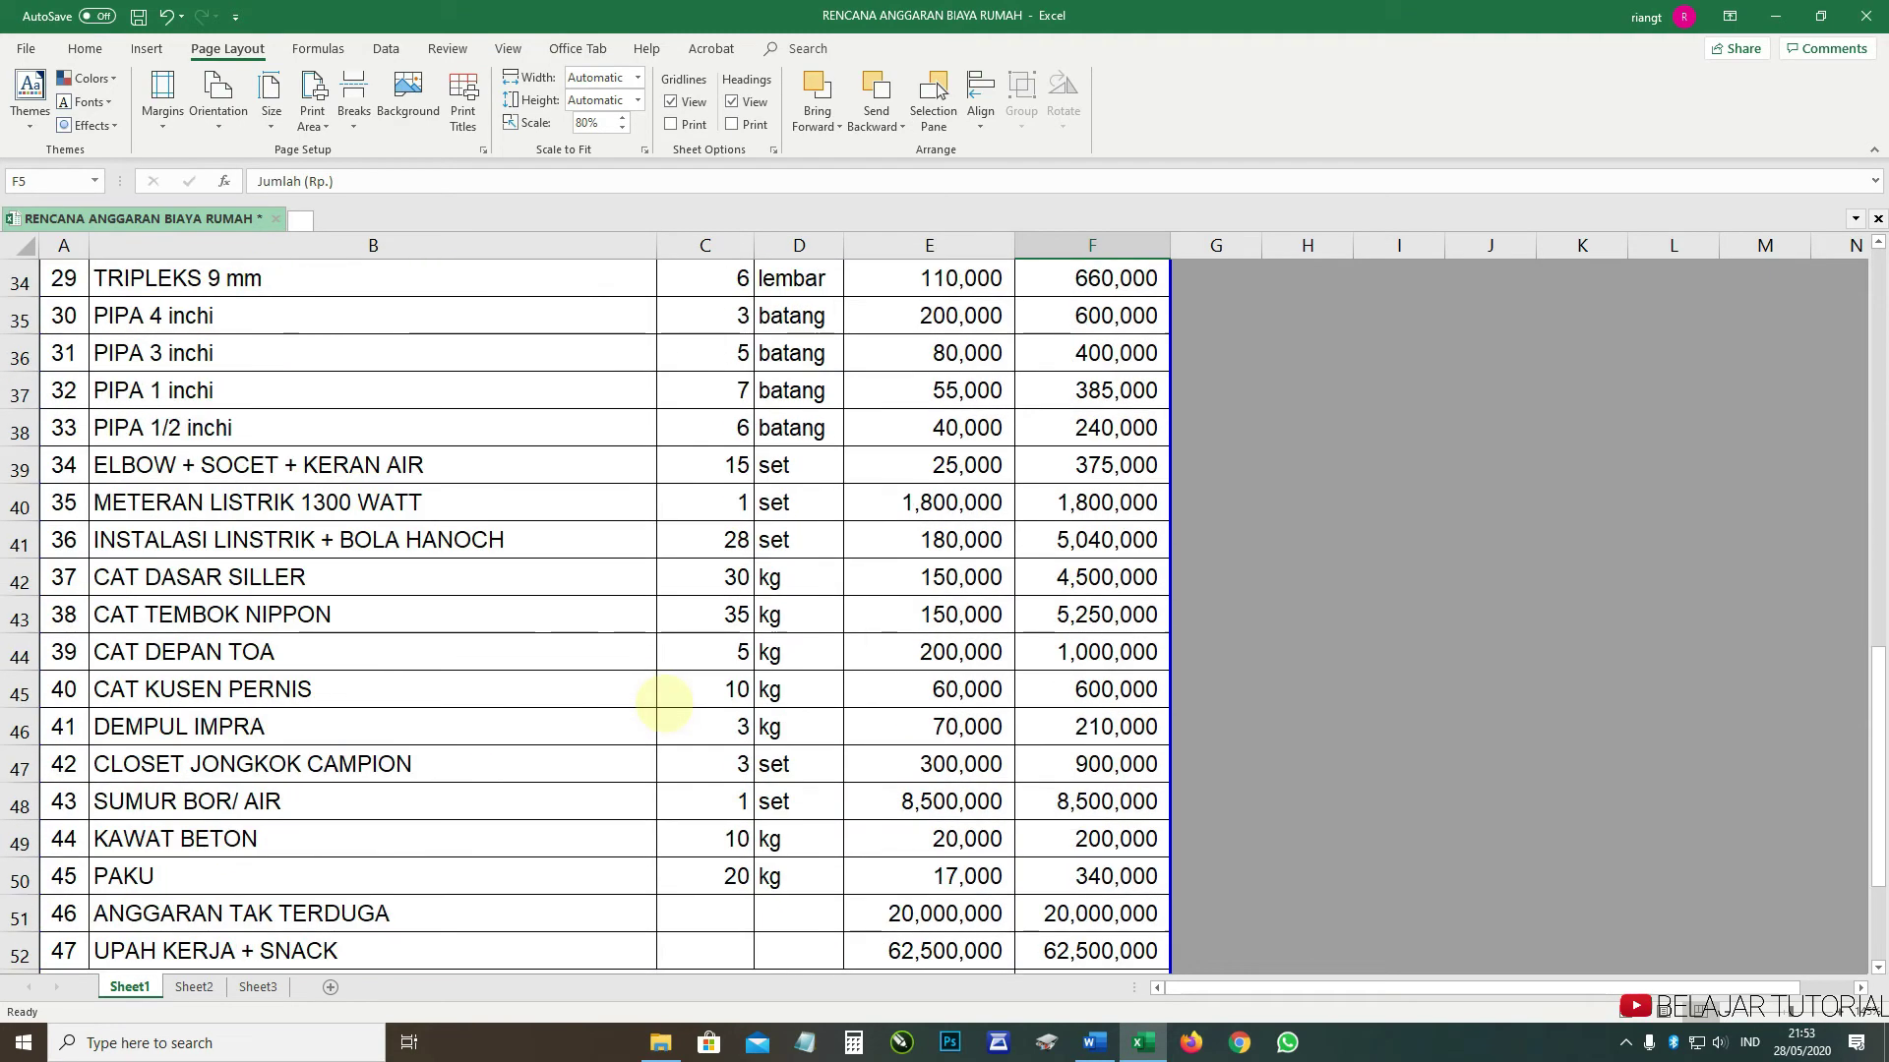
scroll(725, 743, up, 4)
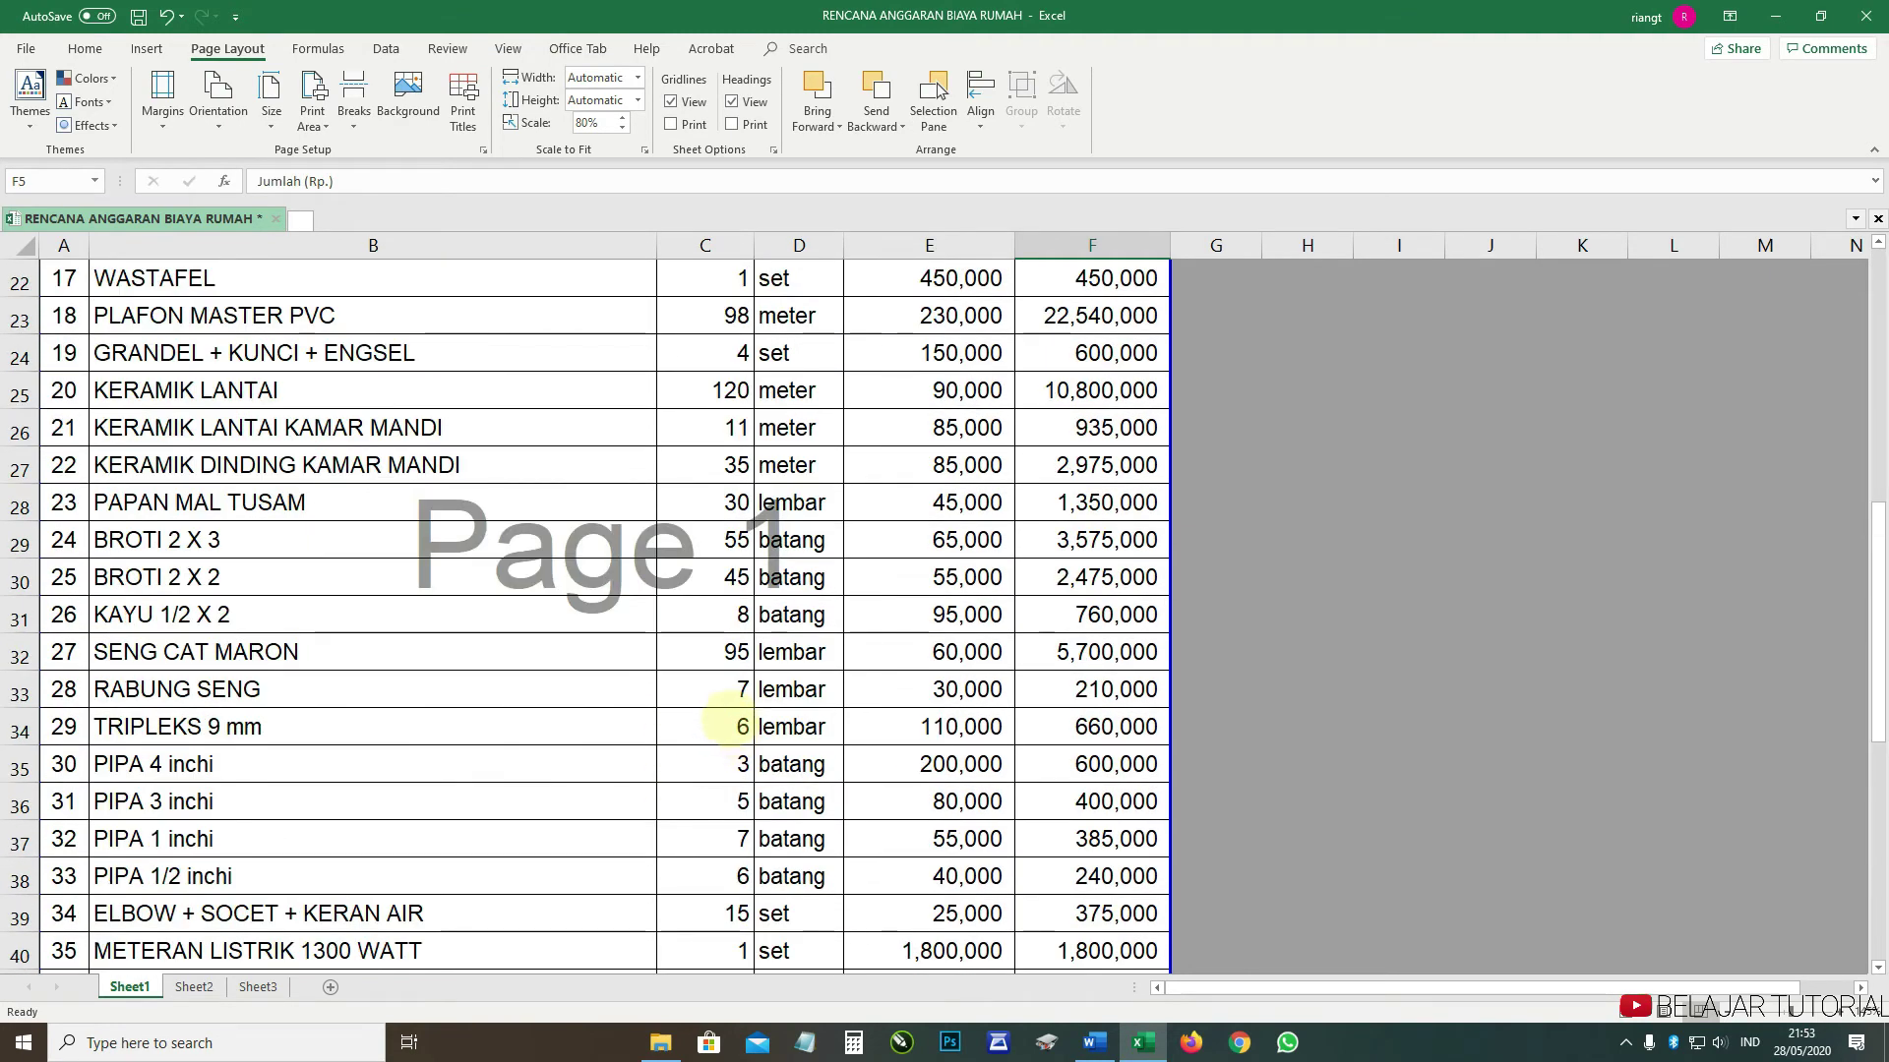
scroll(725, 718, up, 2)
scroll(738, 729, down, 3)
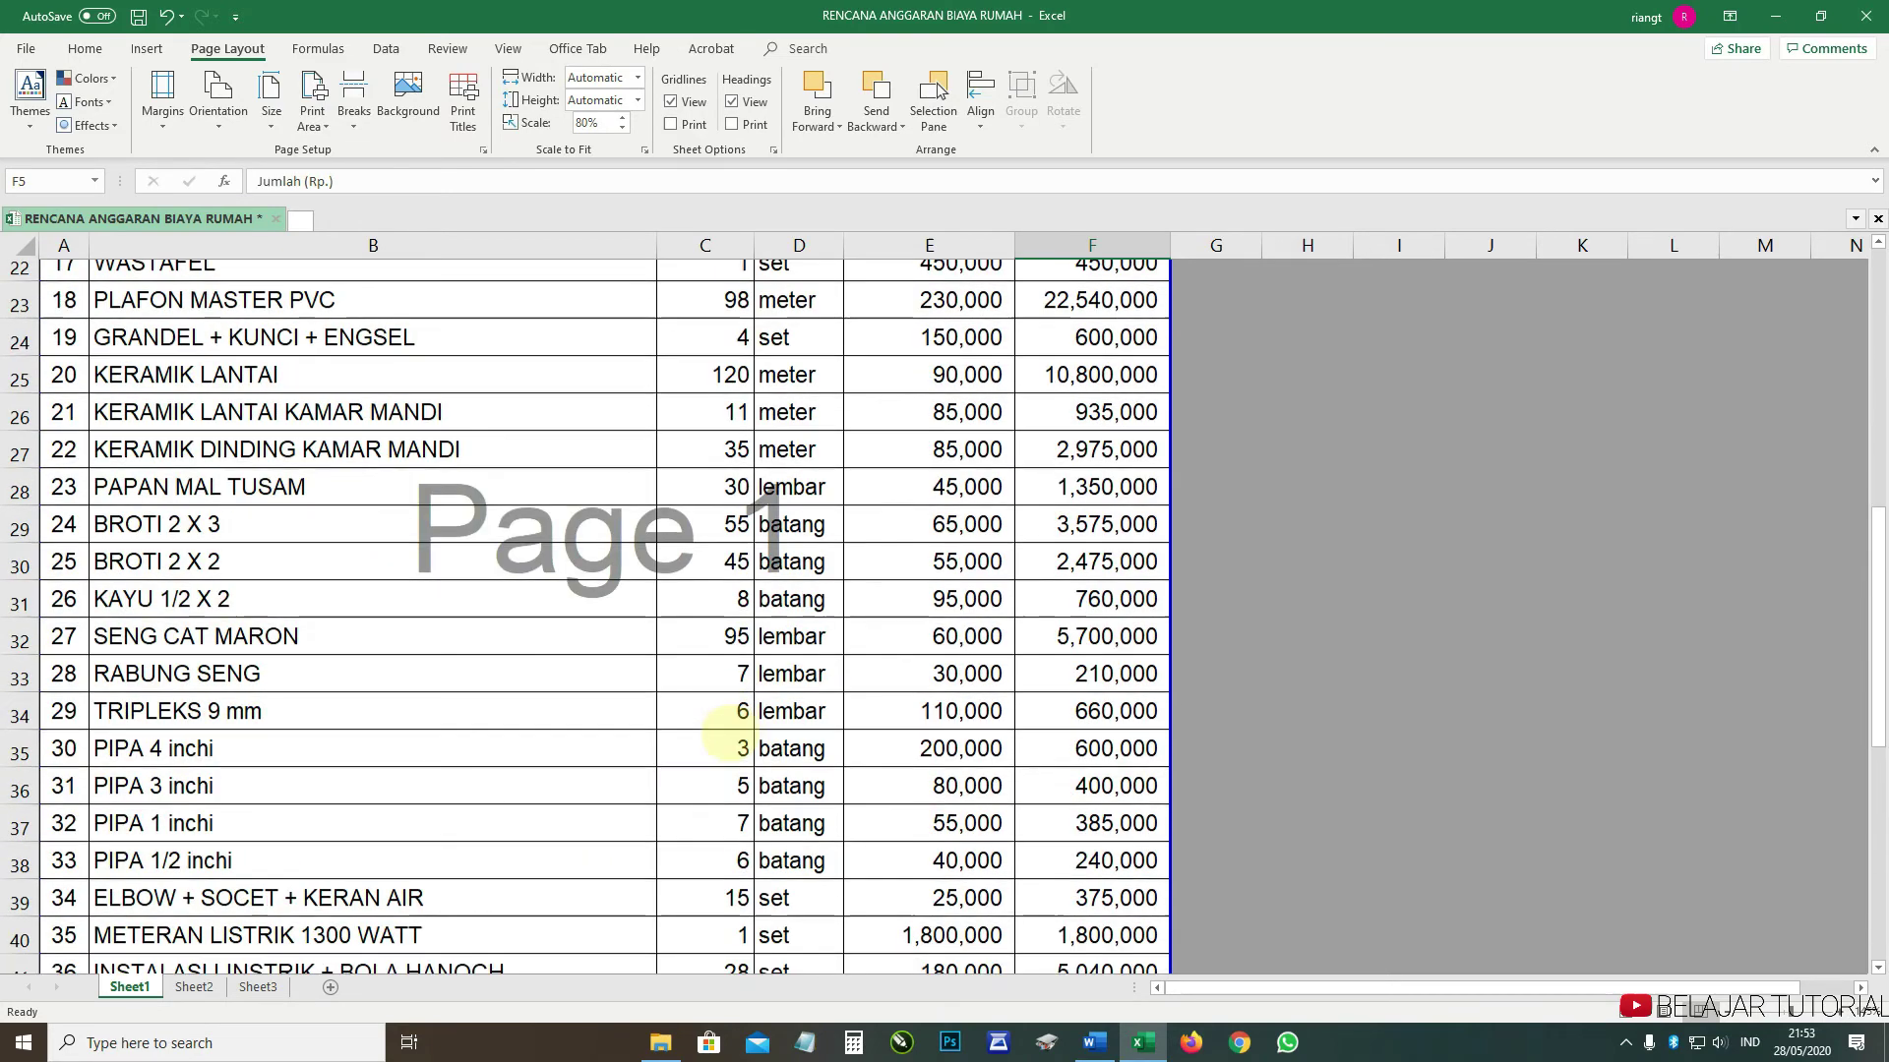
scroll(728, 745, down, 8)
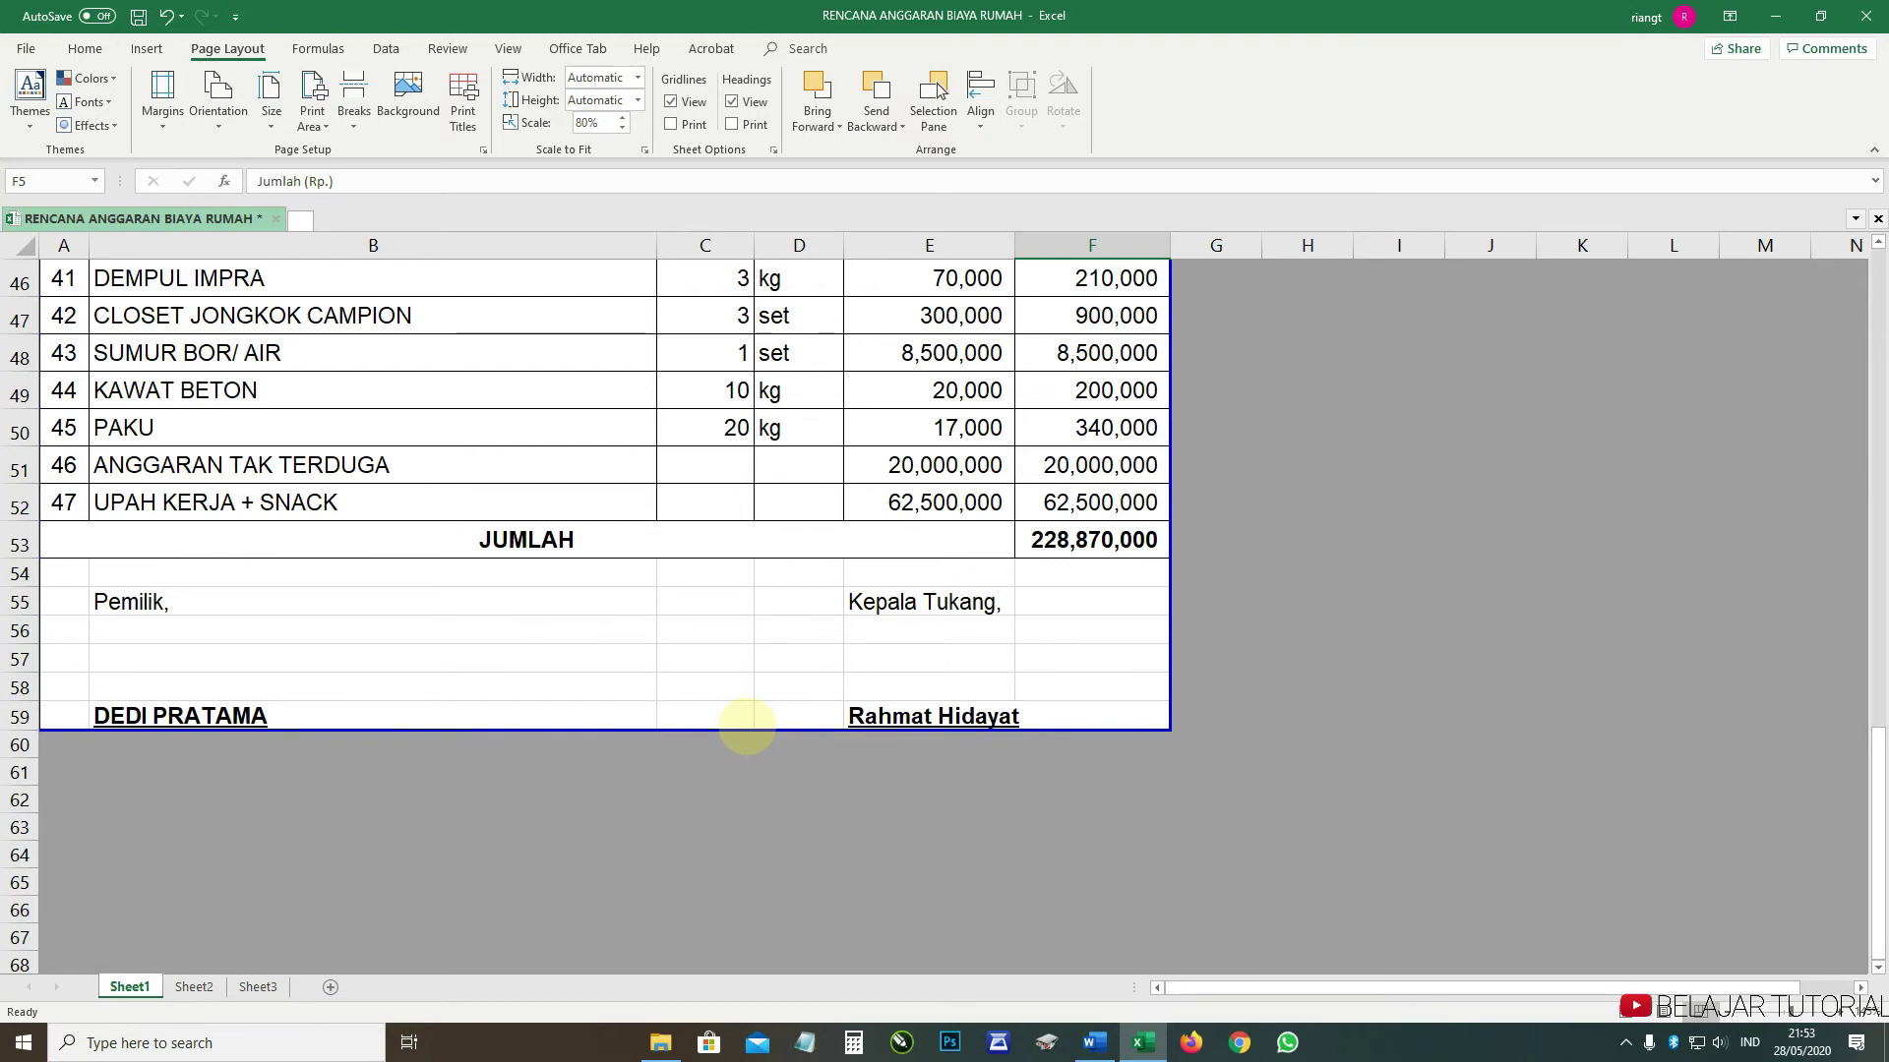
scroll(746, 728, up, 10)
scroll(737, 726, up, 1)
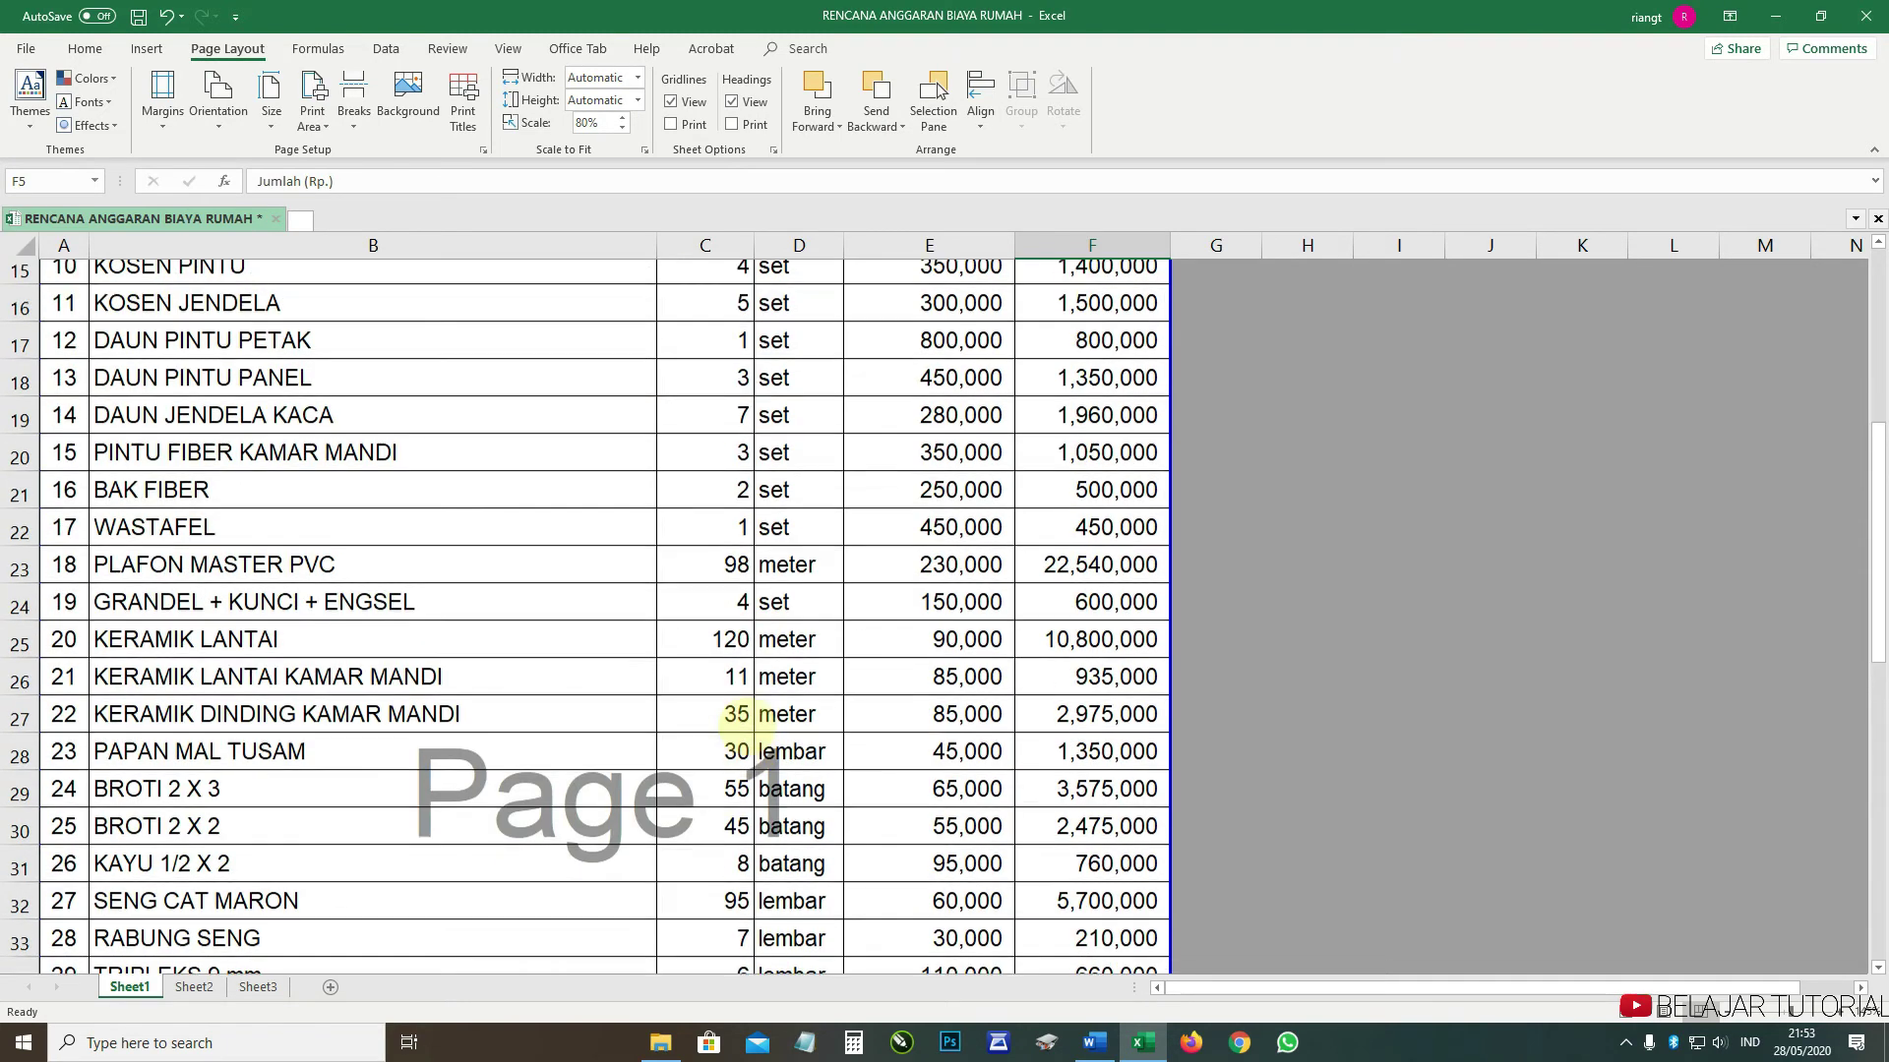
scroll(738, 715, up, 4)
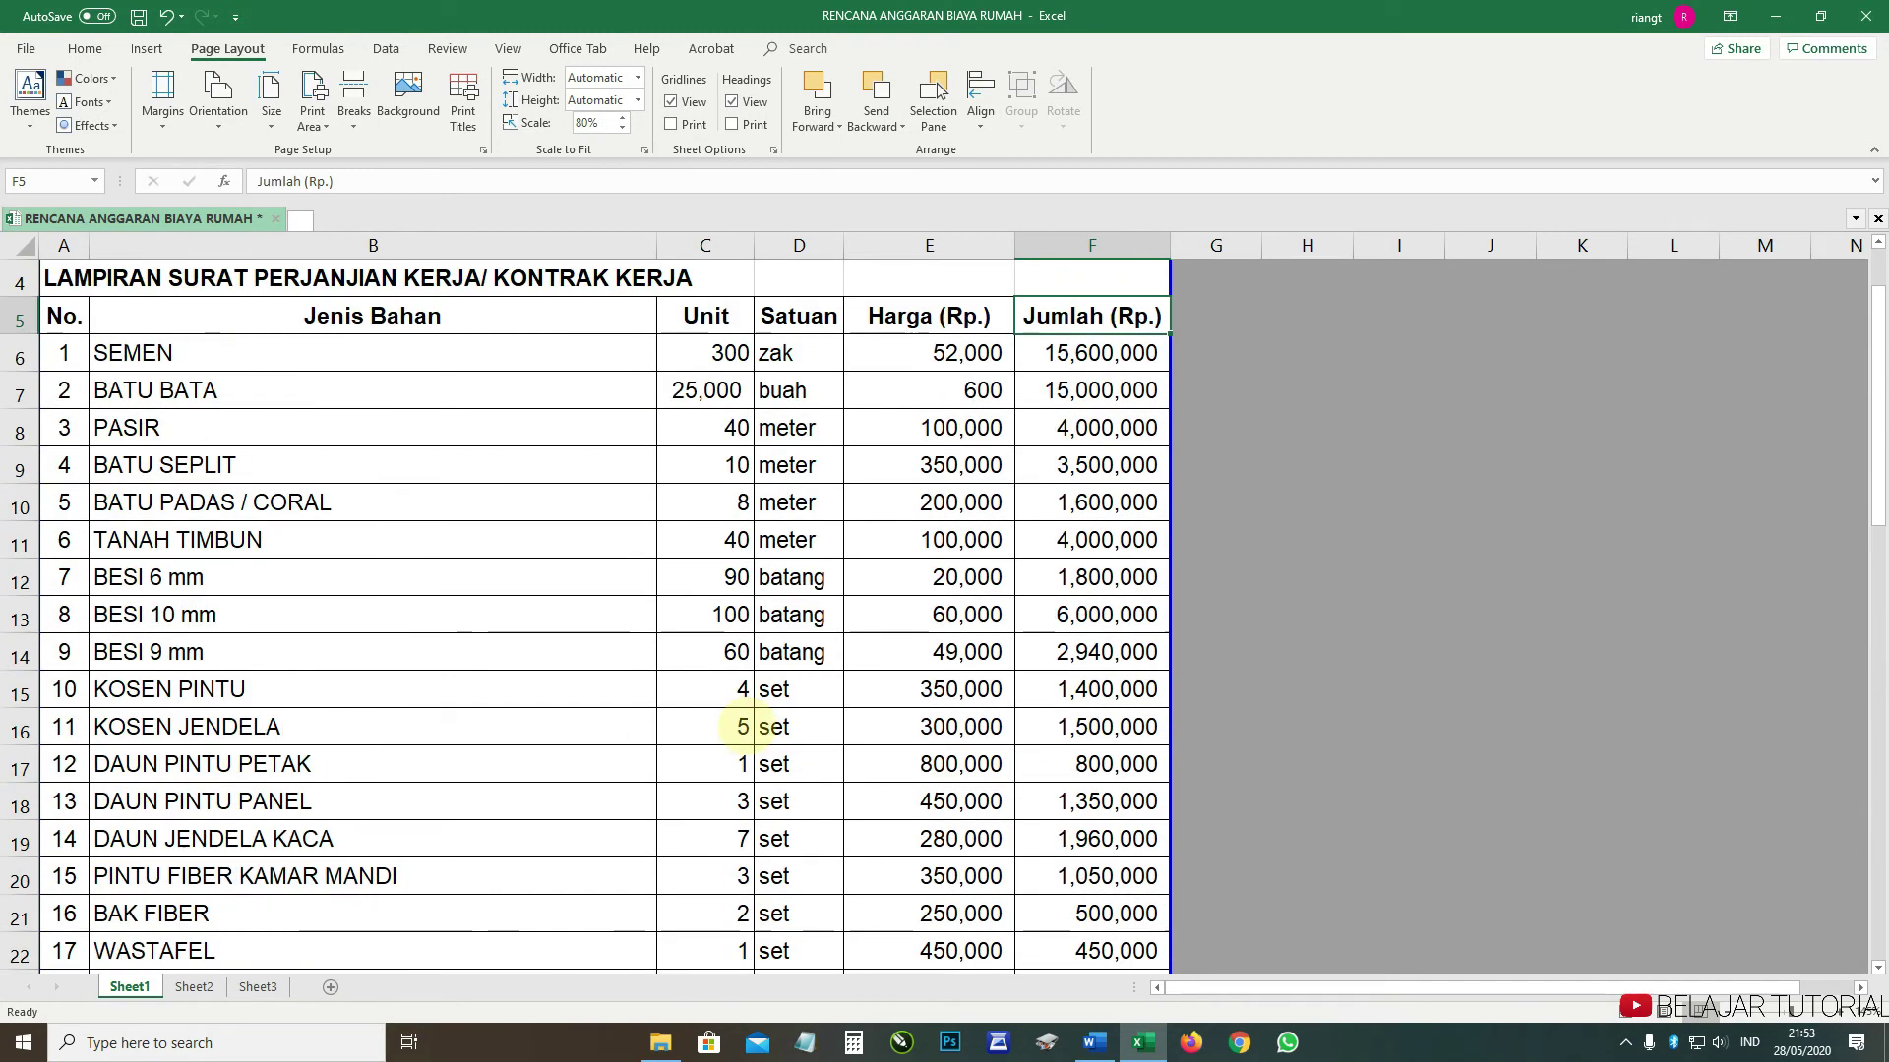
key(ctrl+p)
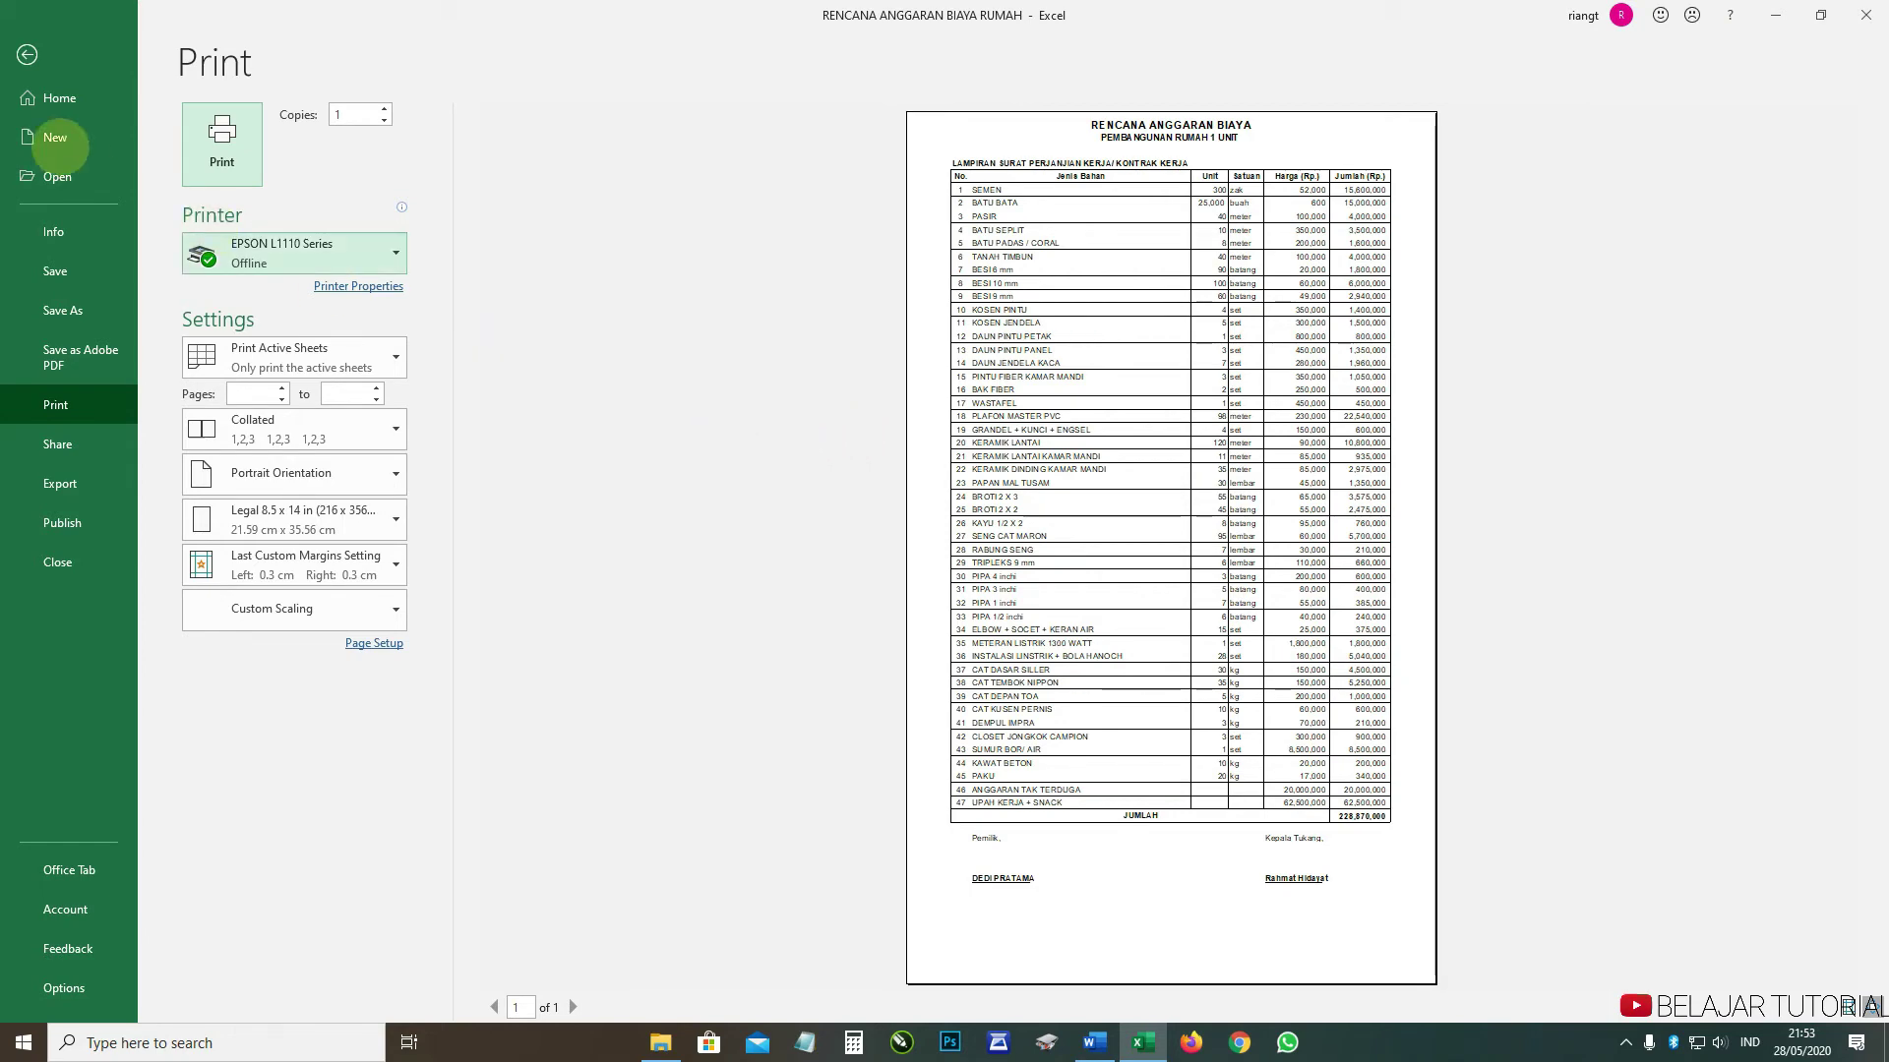
click(27, 55)
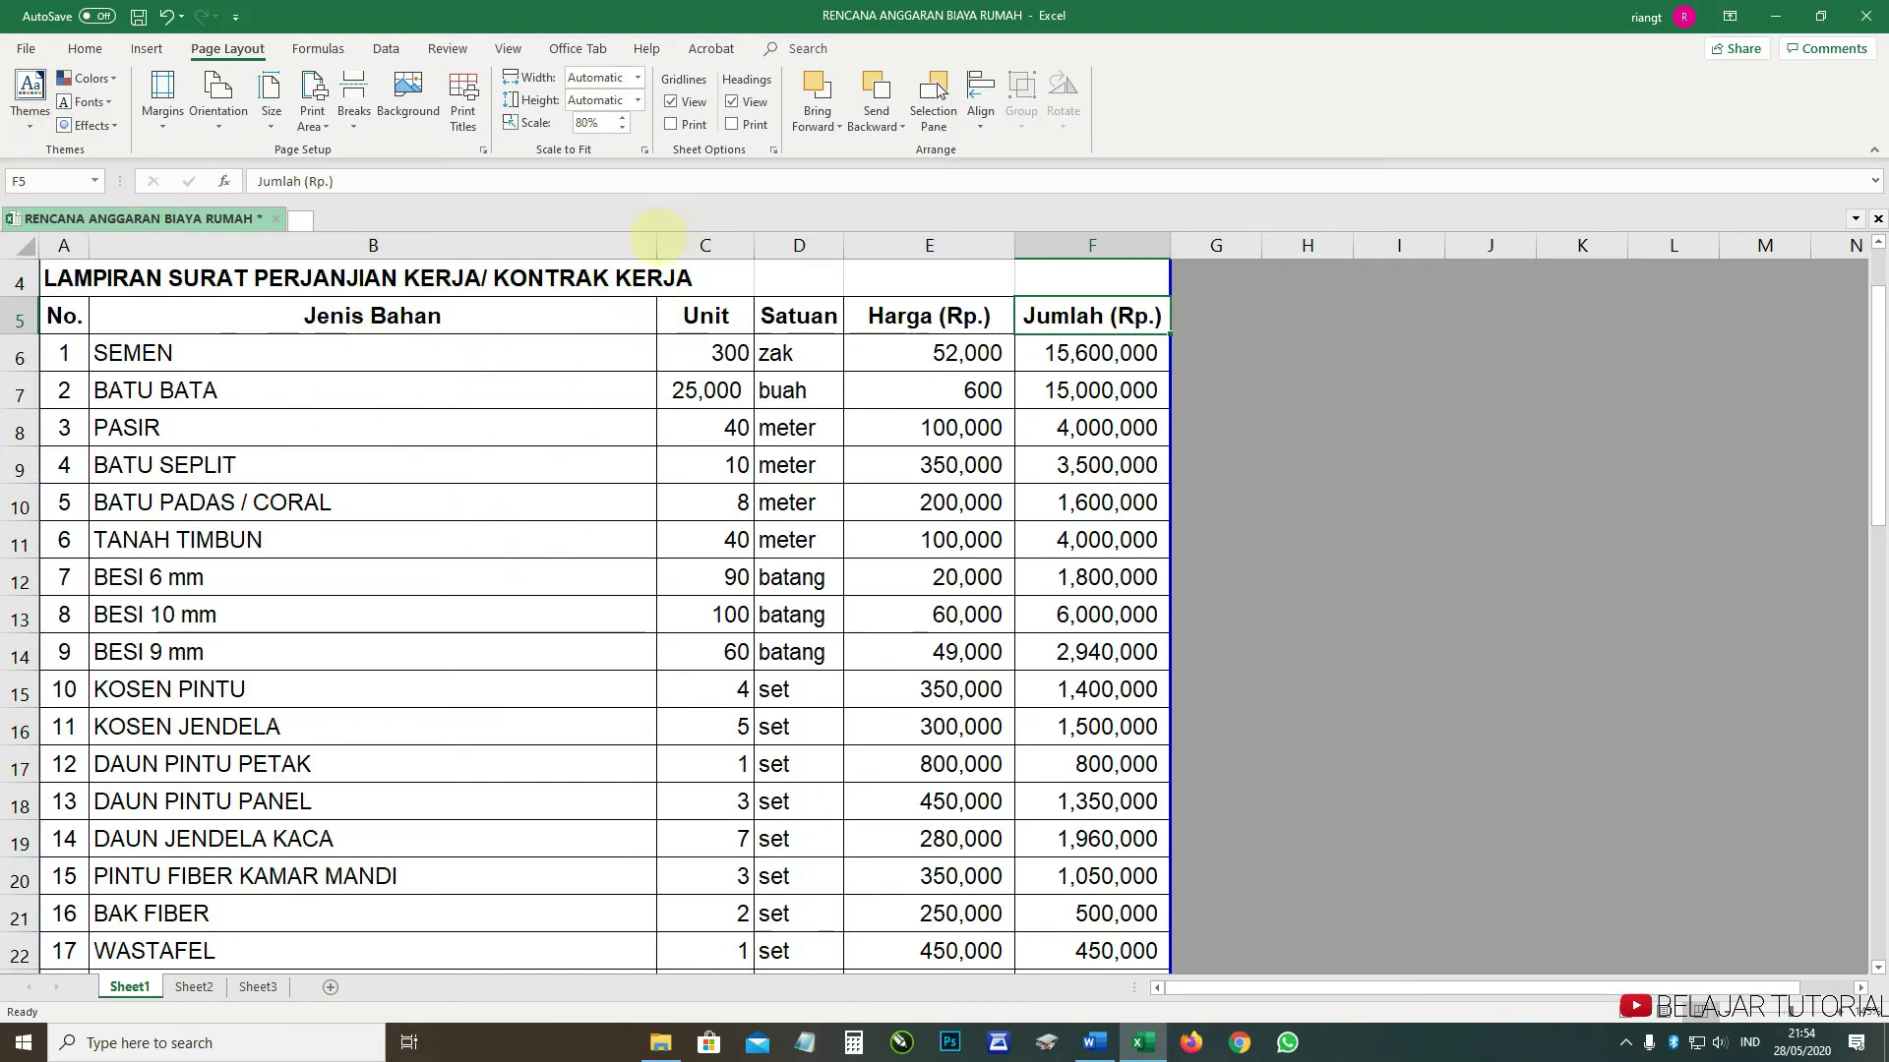
- Narrow the Jenis Bahan column very slightly and check the page end around the signature rows
drag(655, 242, 655, 242)
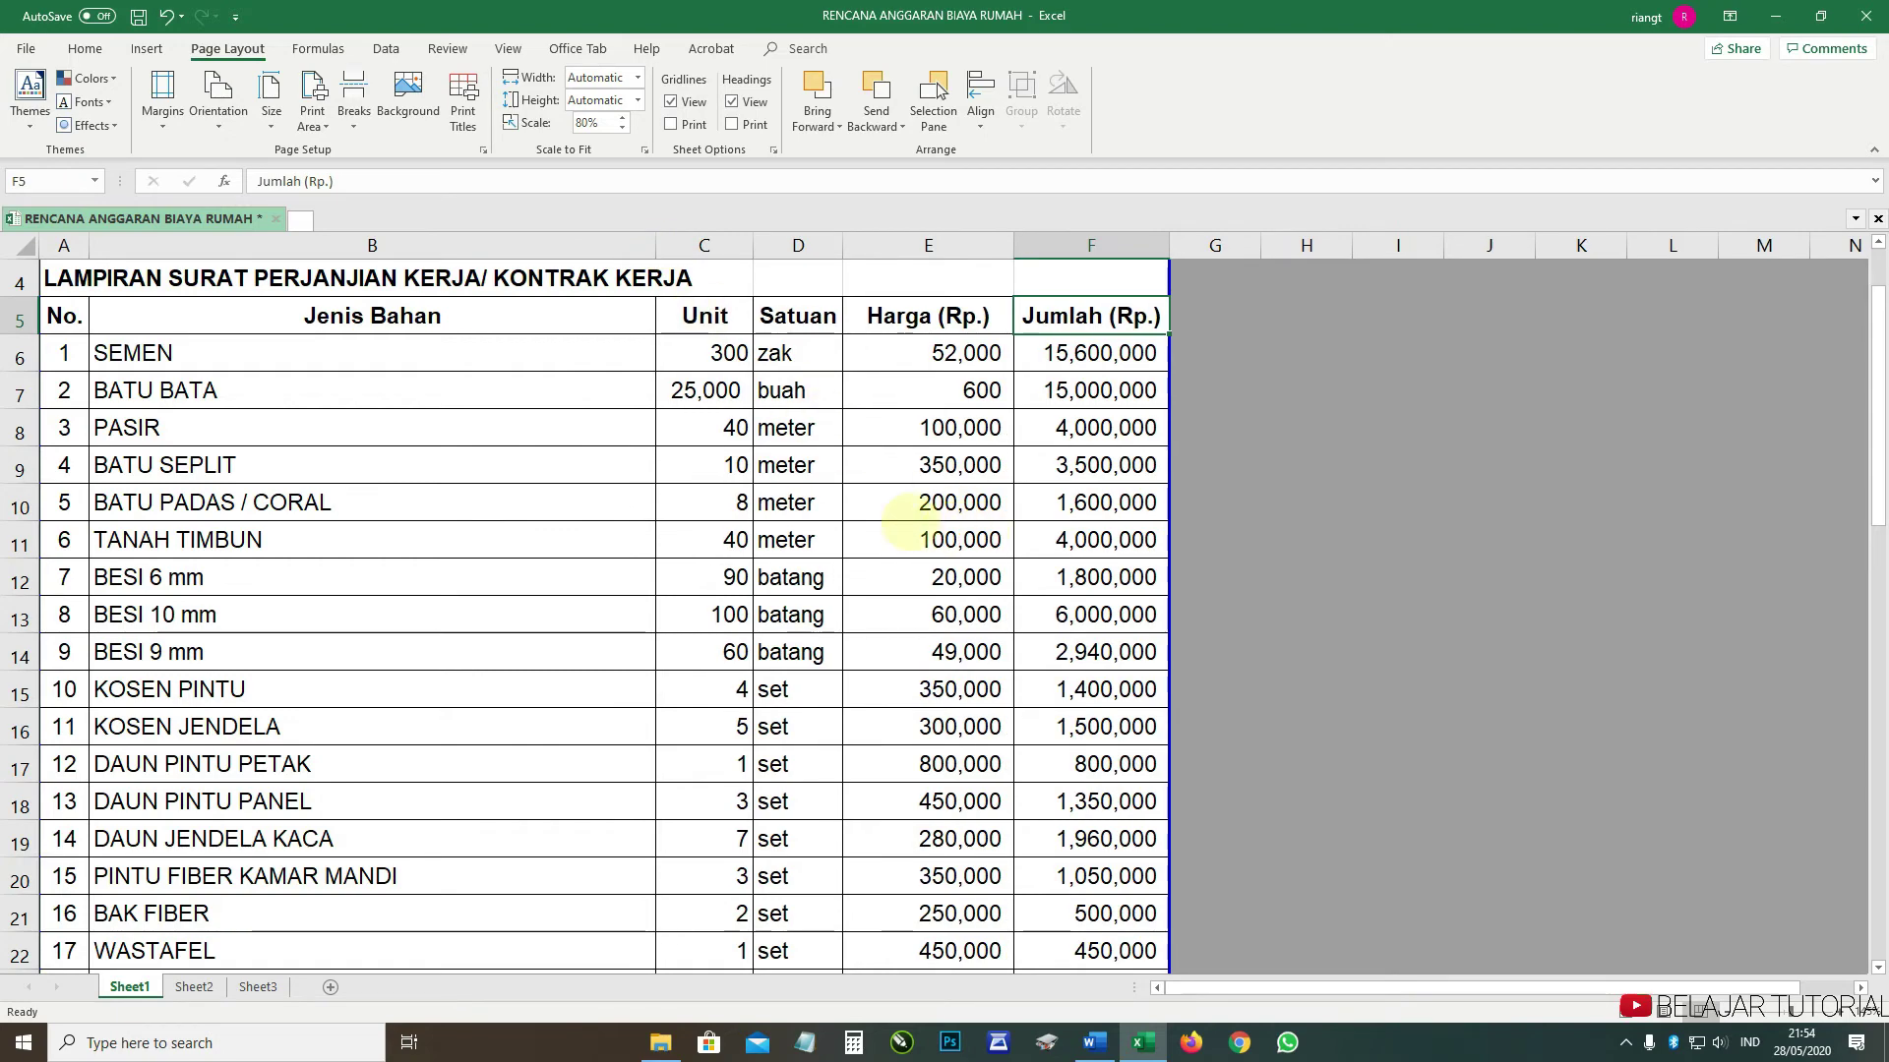
scroll(790, 555, down, 4)
scroll(790, 581, down, 4)
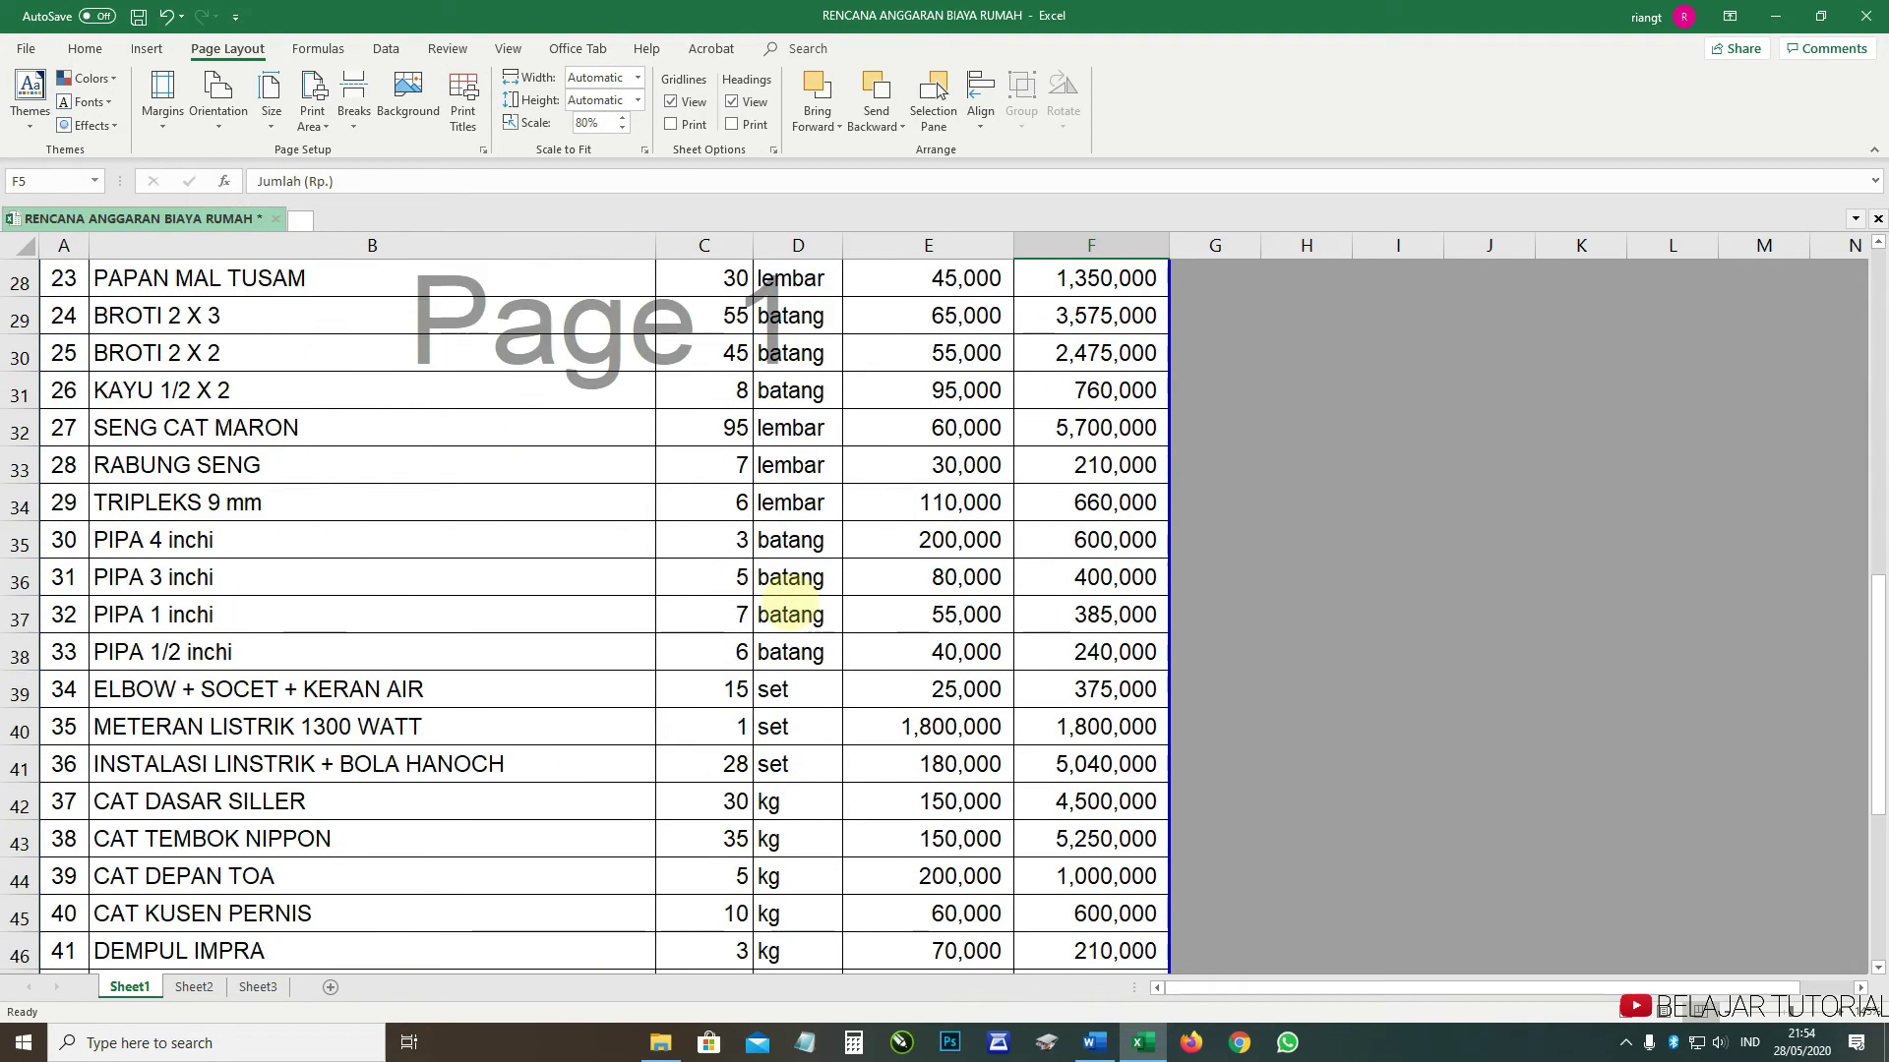
scroll(790, 596, down, 5)
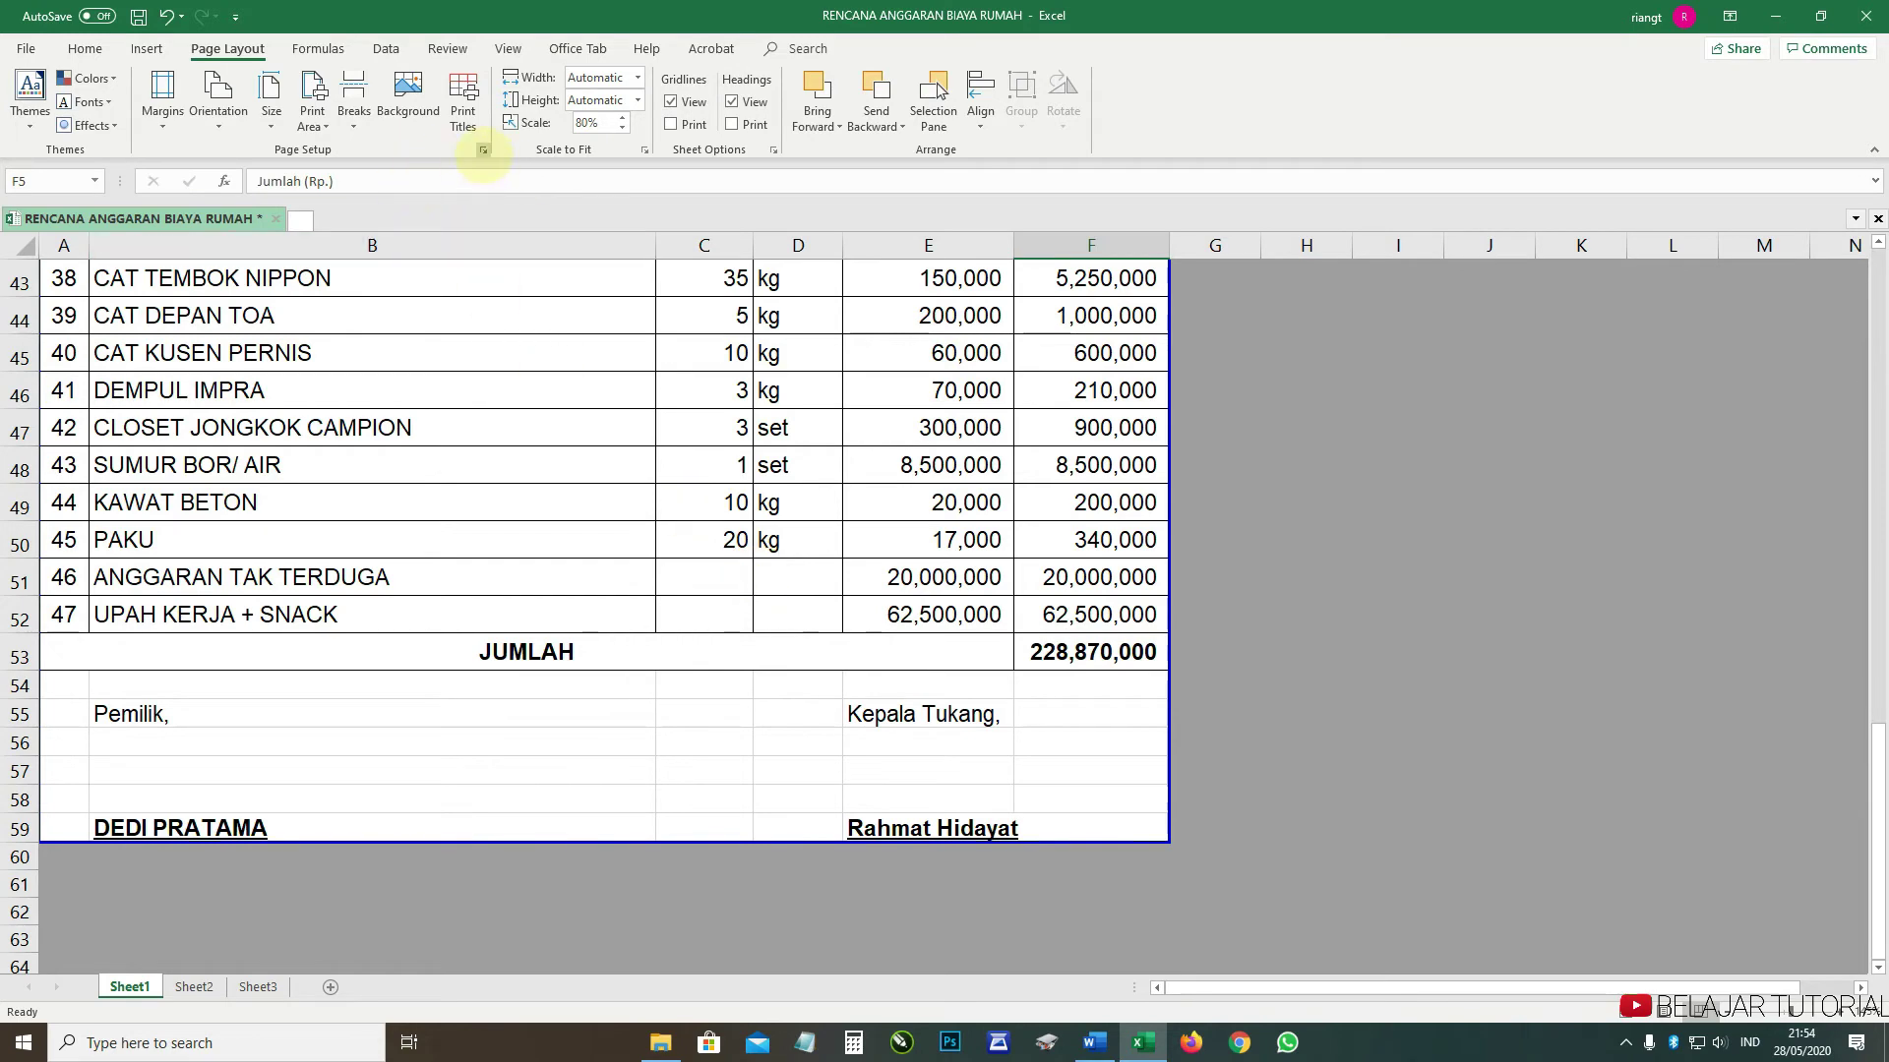
click(483, 150)
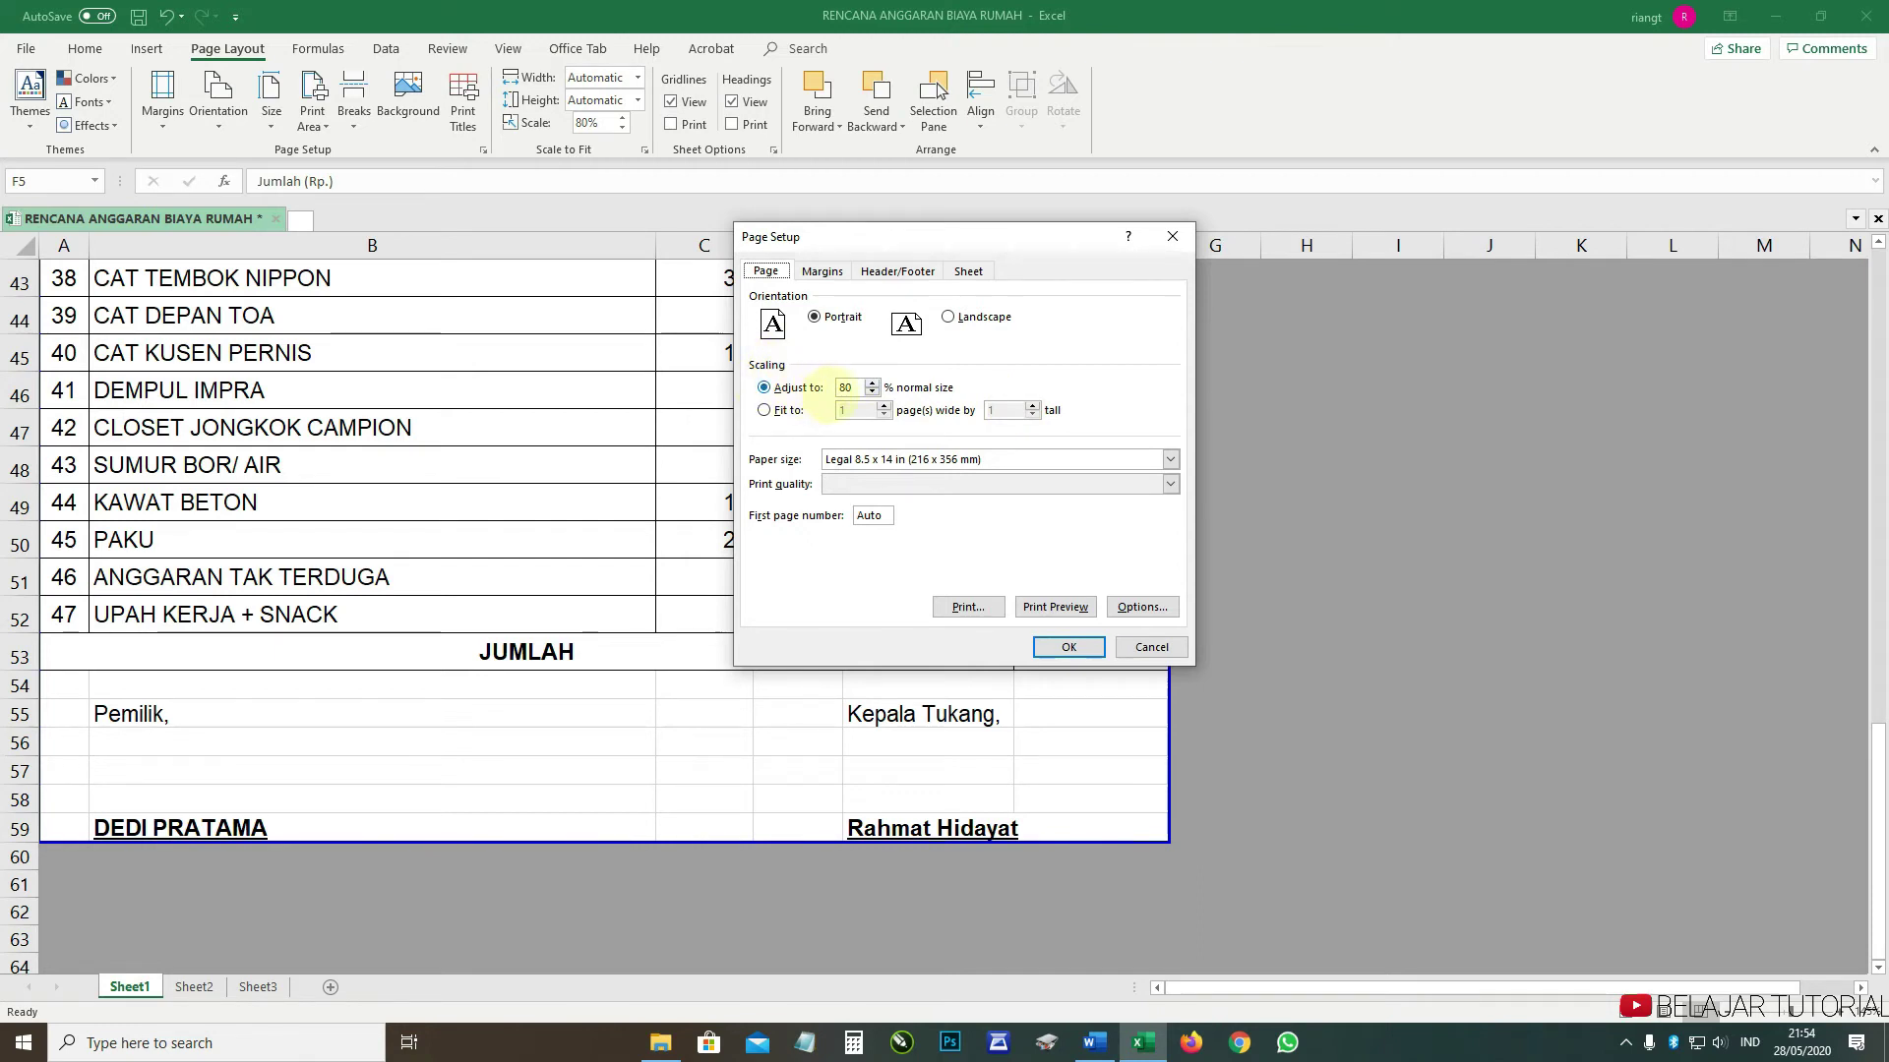
click(823, 271)
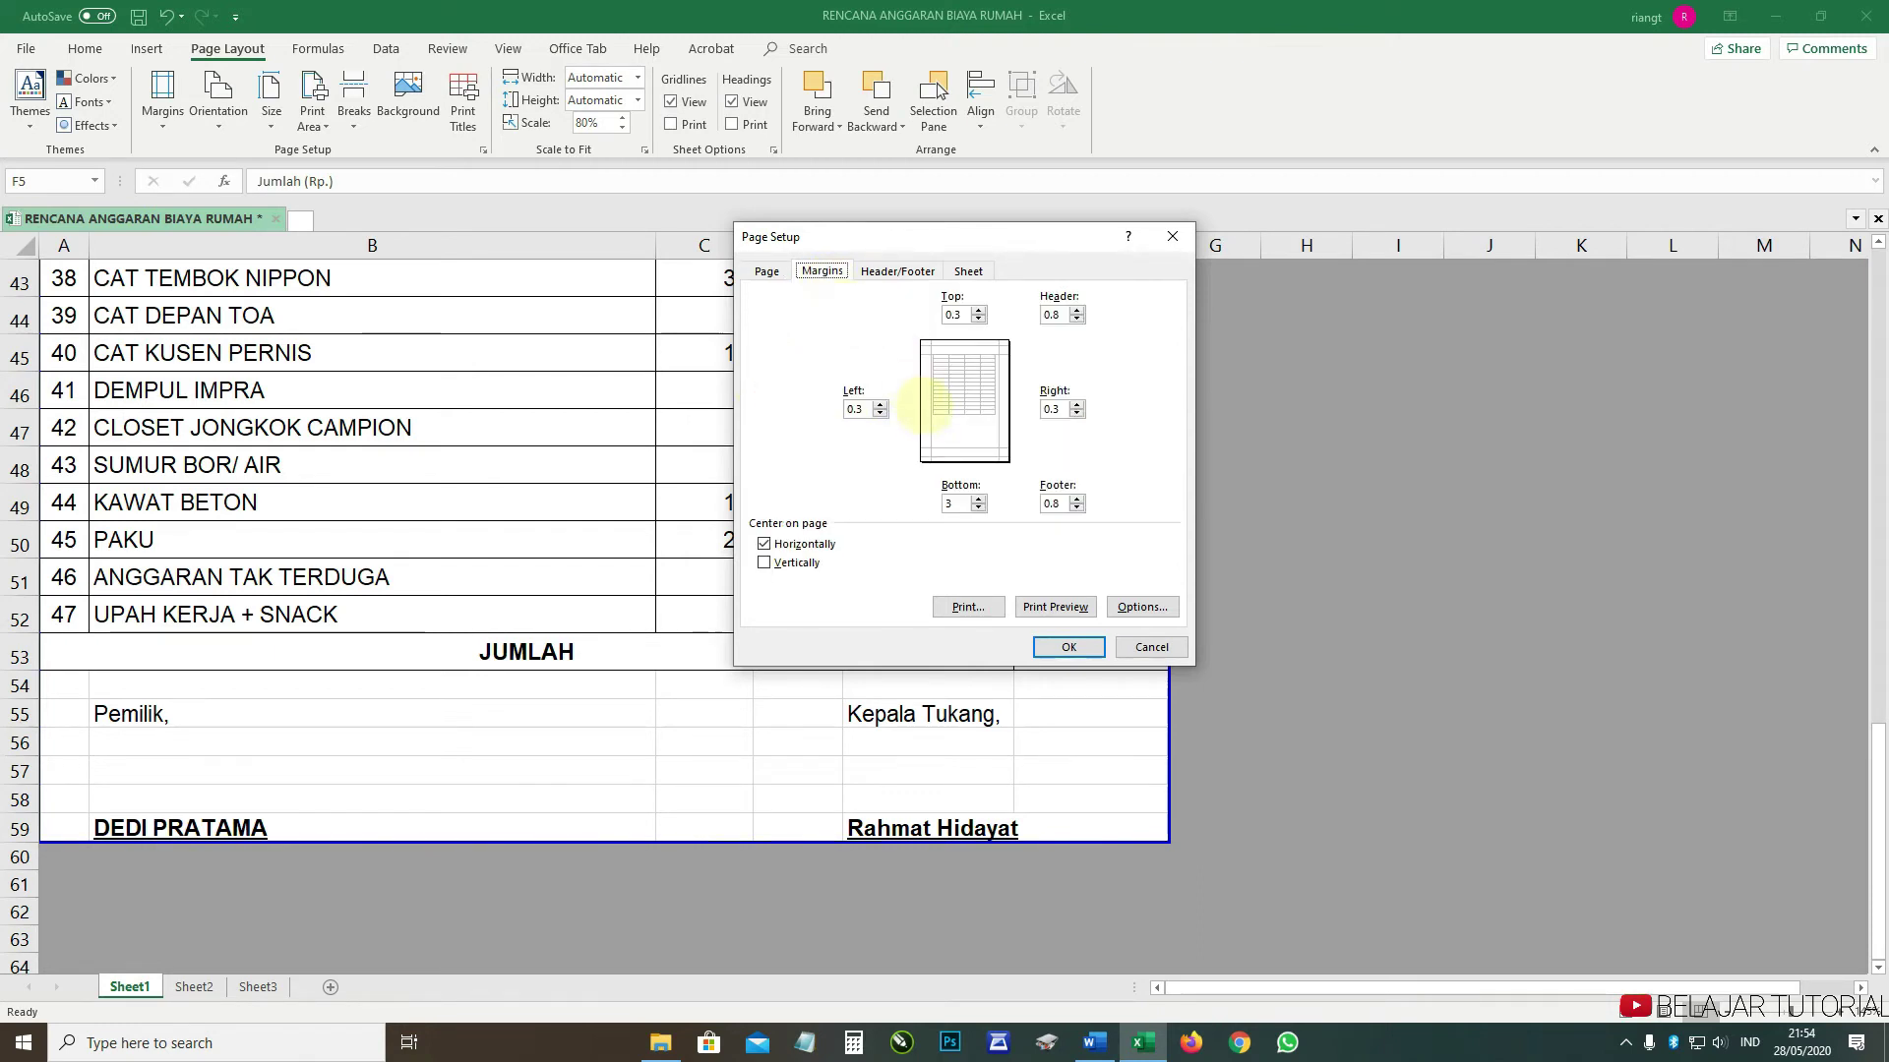
click(767, 271)
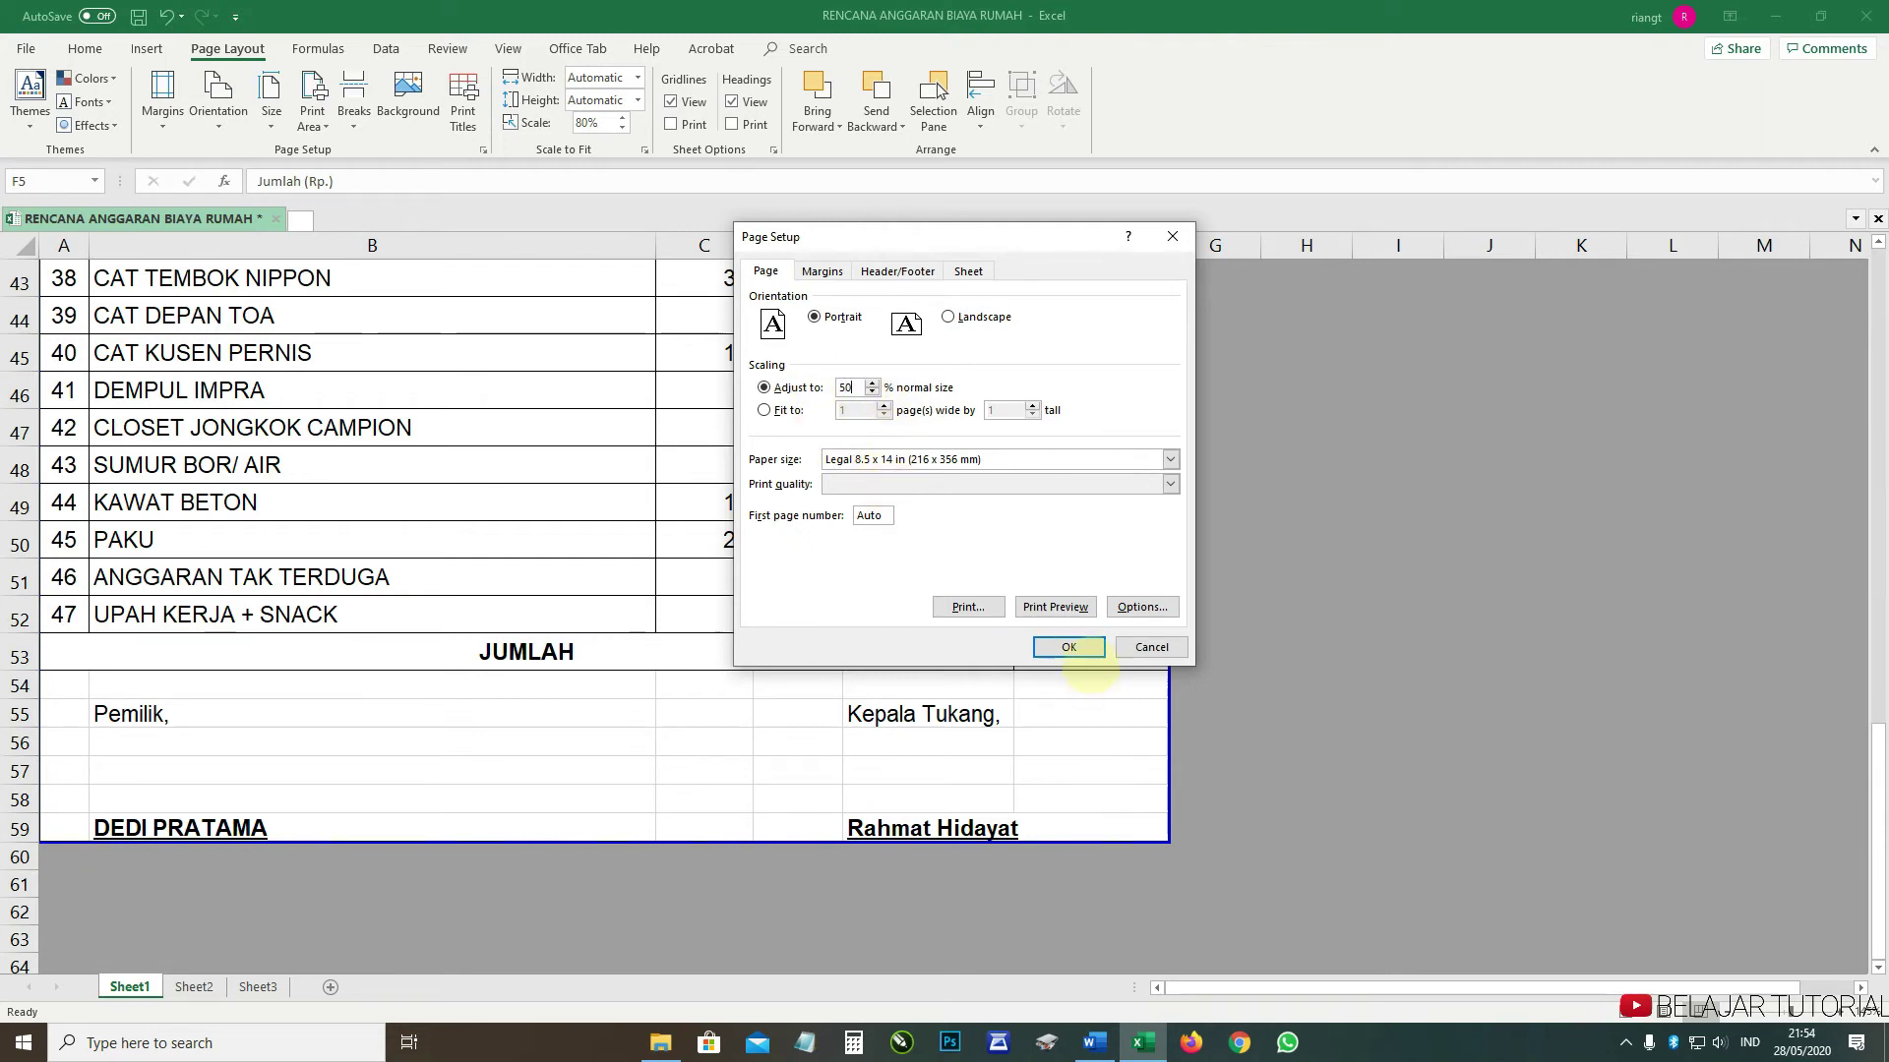
click(1152, 646)
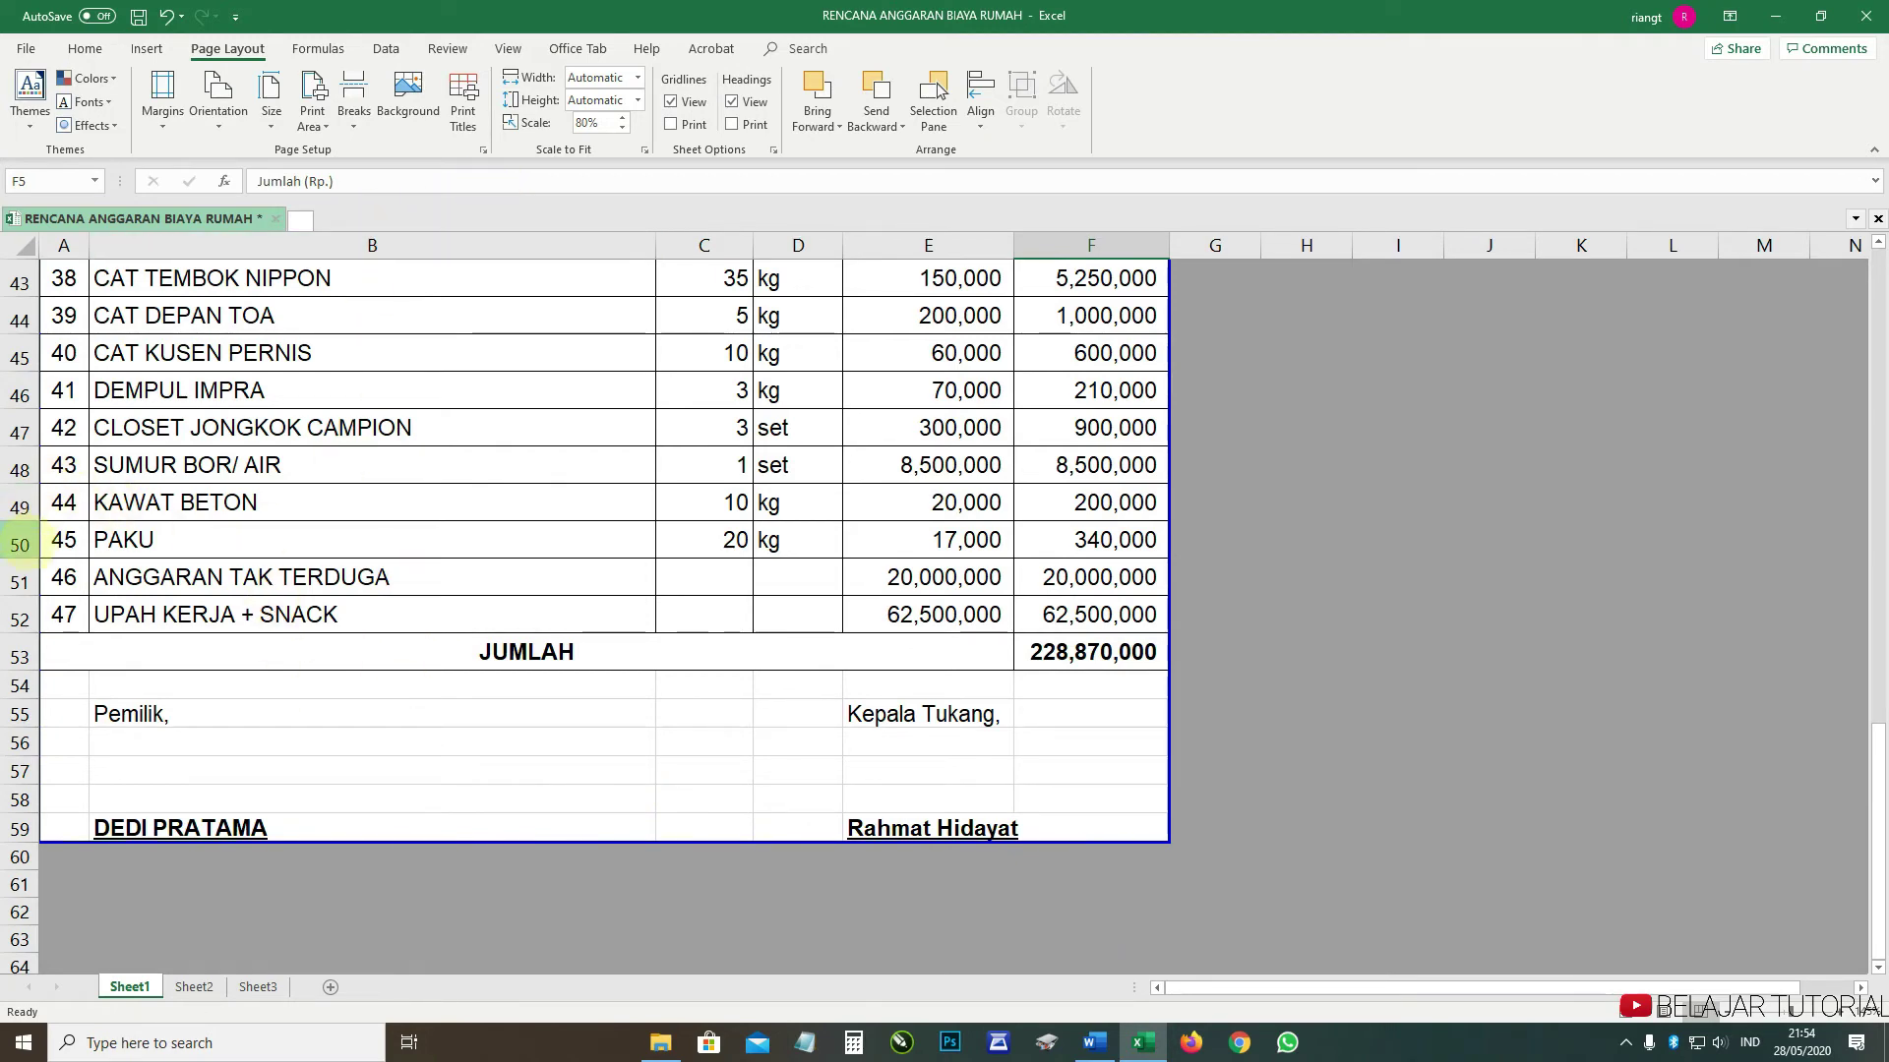
- Insert 18 blank rows above the RABUNG SENG row by using rows 33 to 50 as the selection
drag(19, 539, 19, 428)
scroll(61, 453, up, 3)
scroll(44, 374, up, 3)
scroll(44, 428, down, 2)
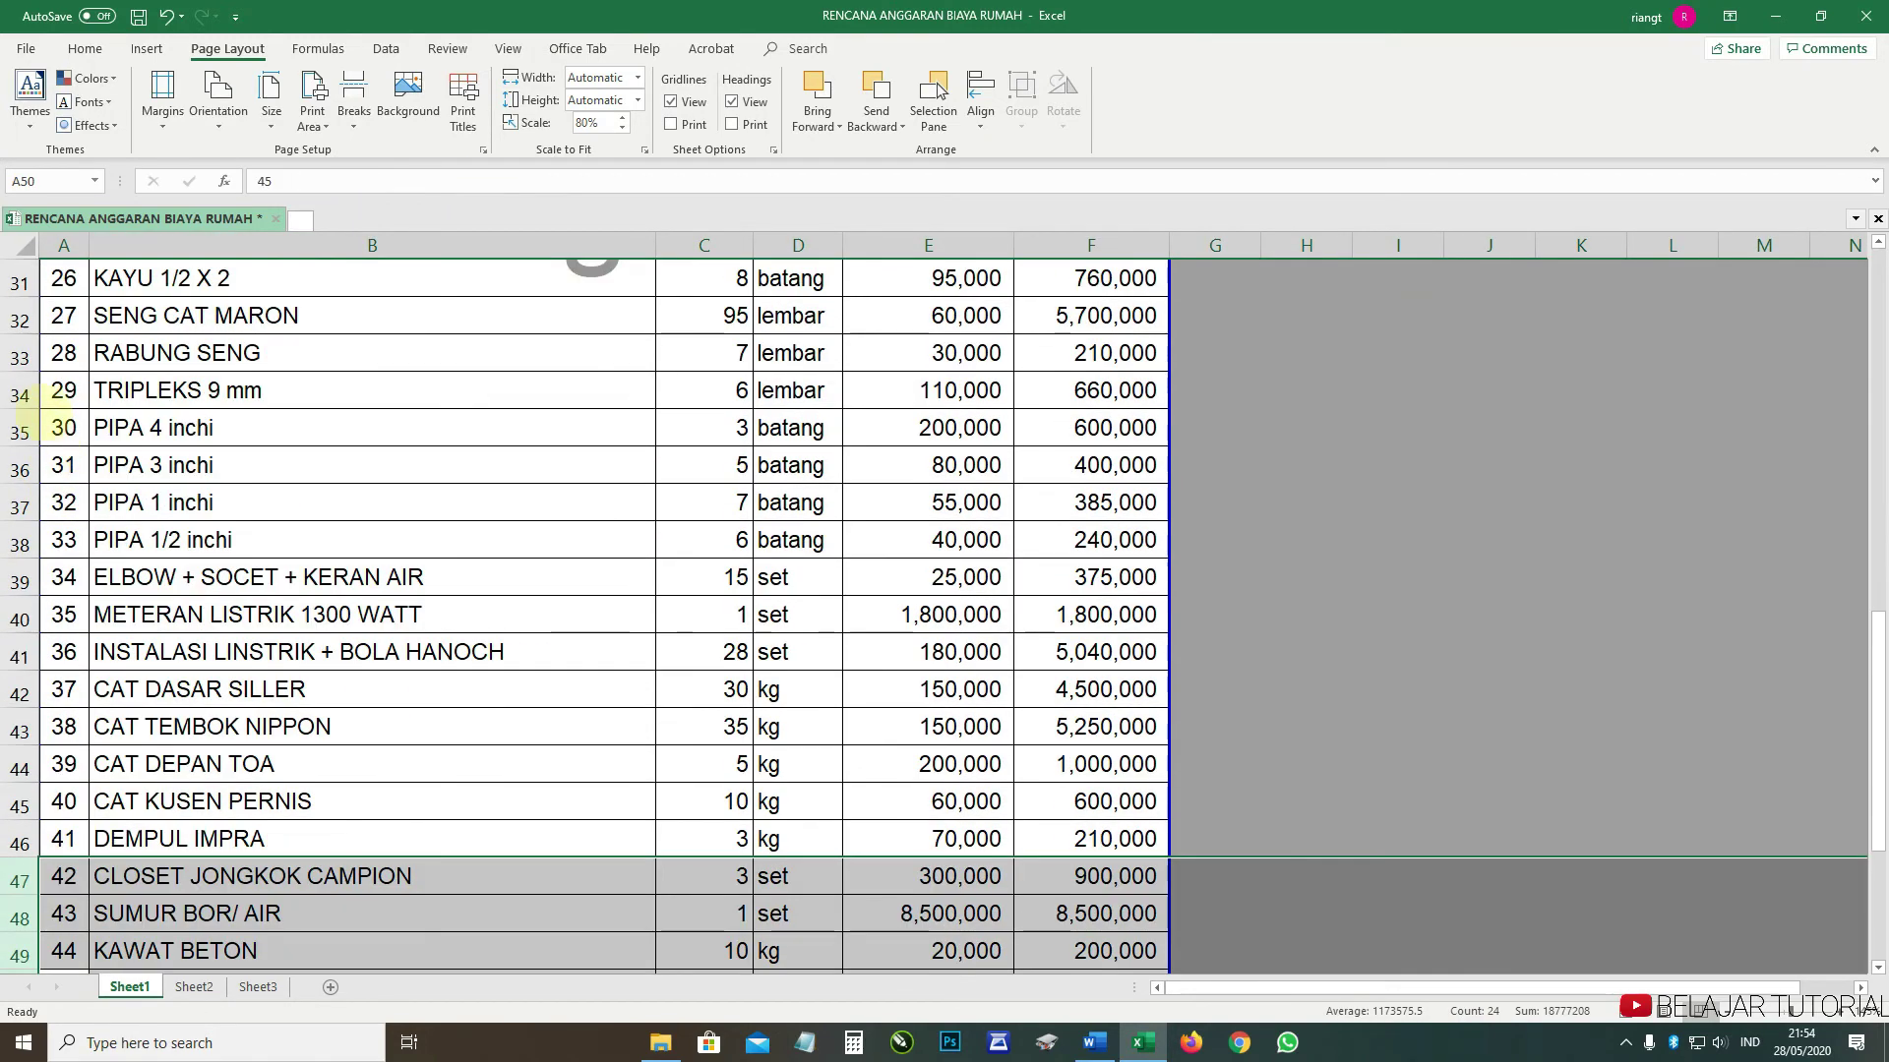
shift+click(20, 356)
right_click(20, 360)
click(119, 499)
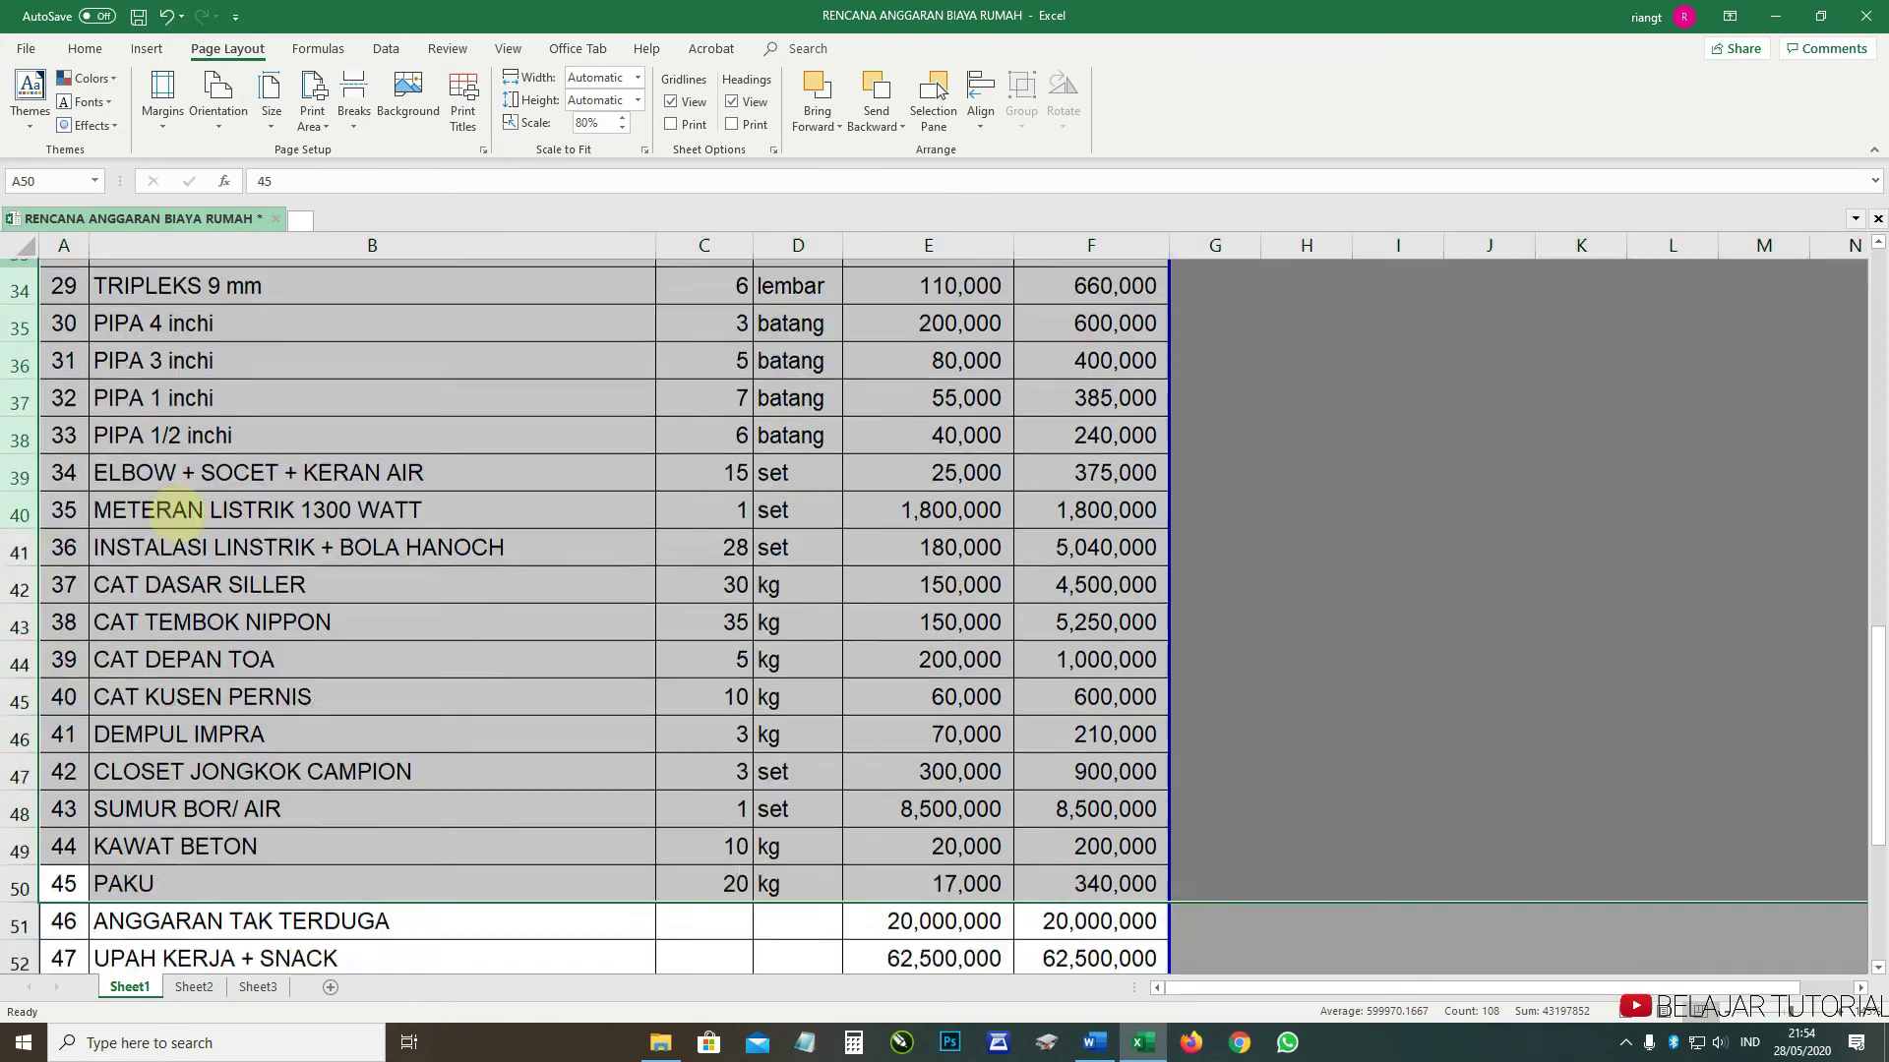
- Extend the No. column series from A30:A31 down to 65 in the UPAH KERJA + SNACK row
scroll(170, 487, up, 4)
drag(63, 315, 152, 876)
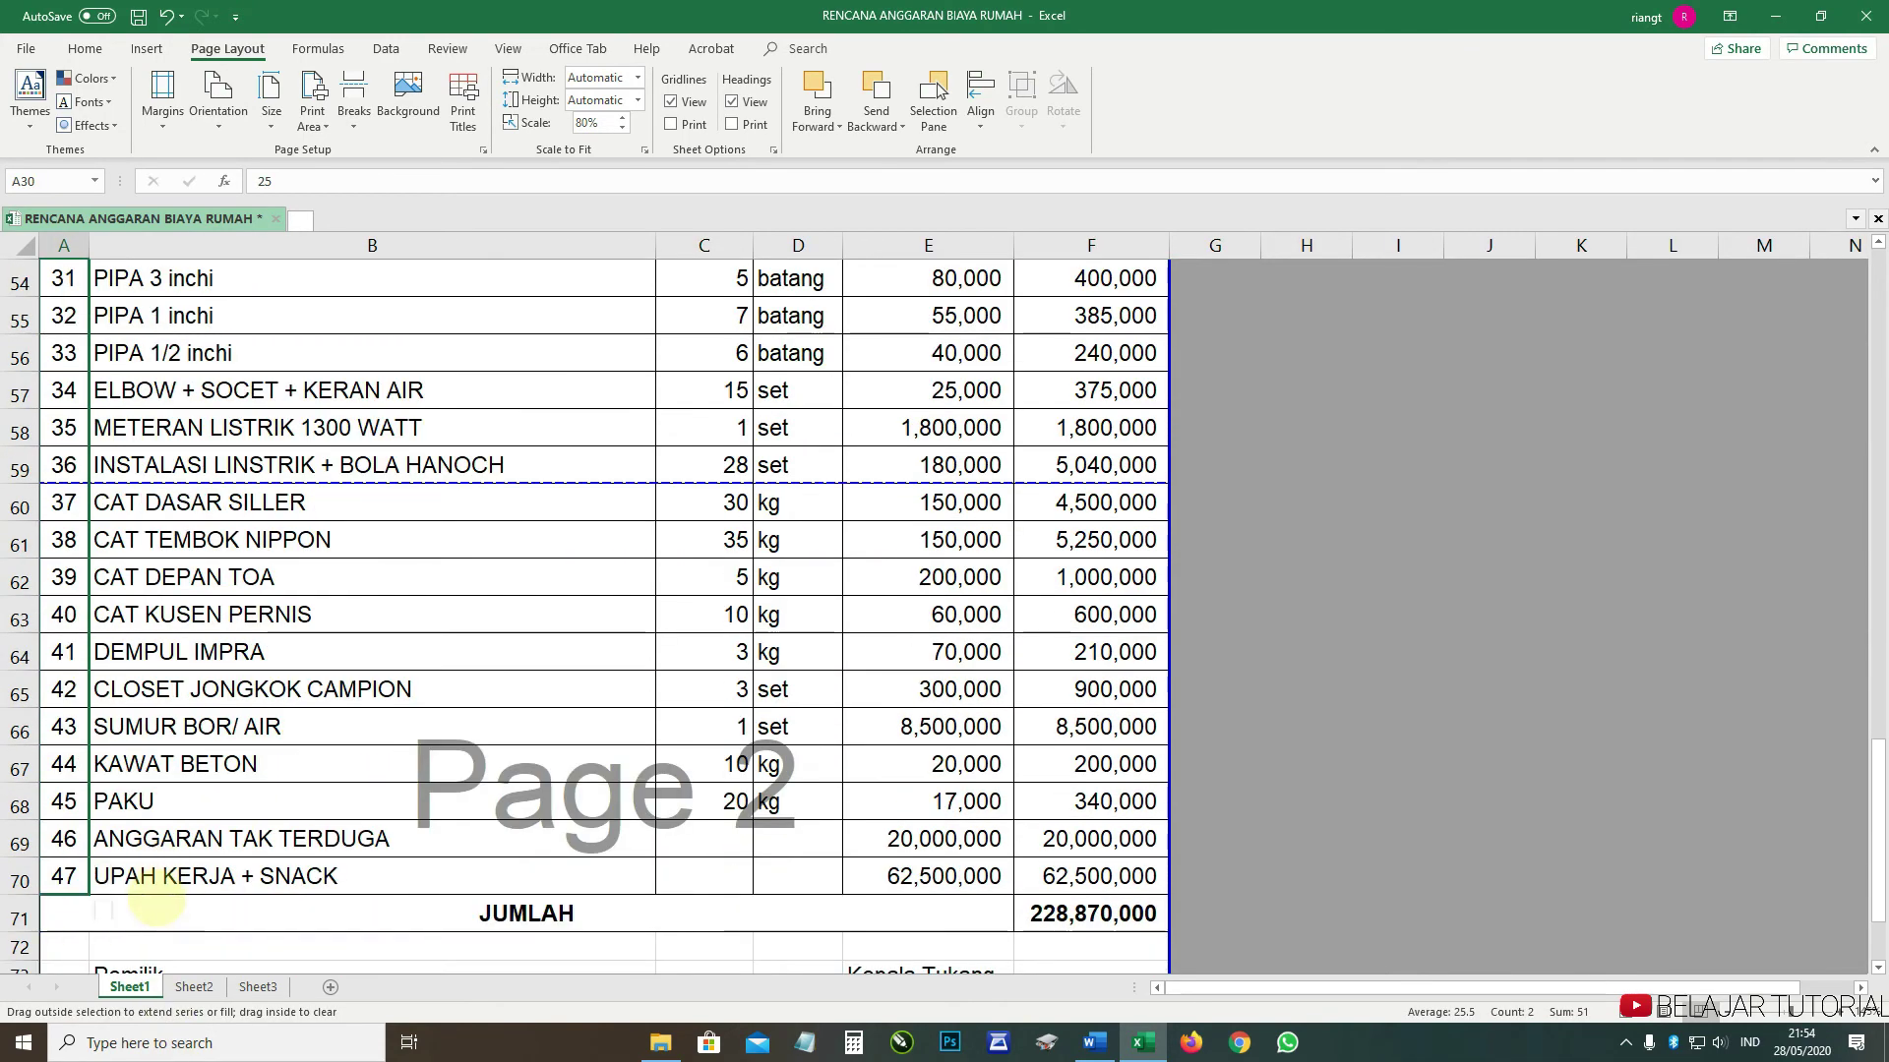
scroll(678, 694, down, 4)
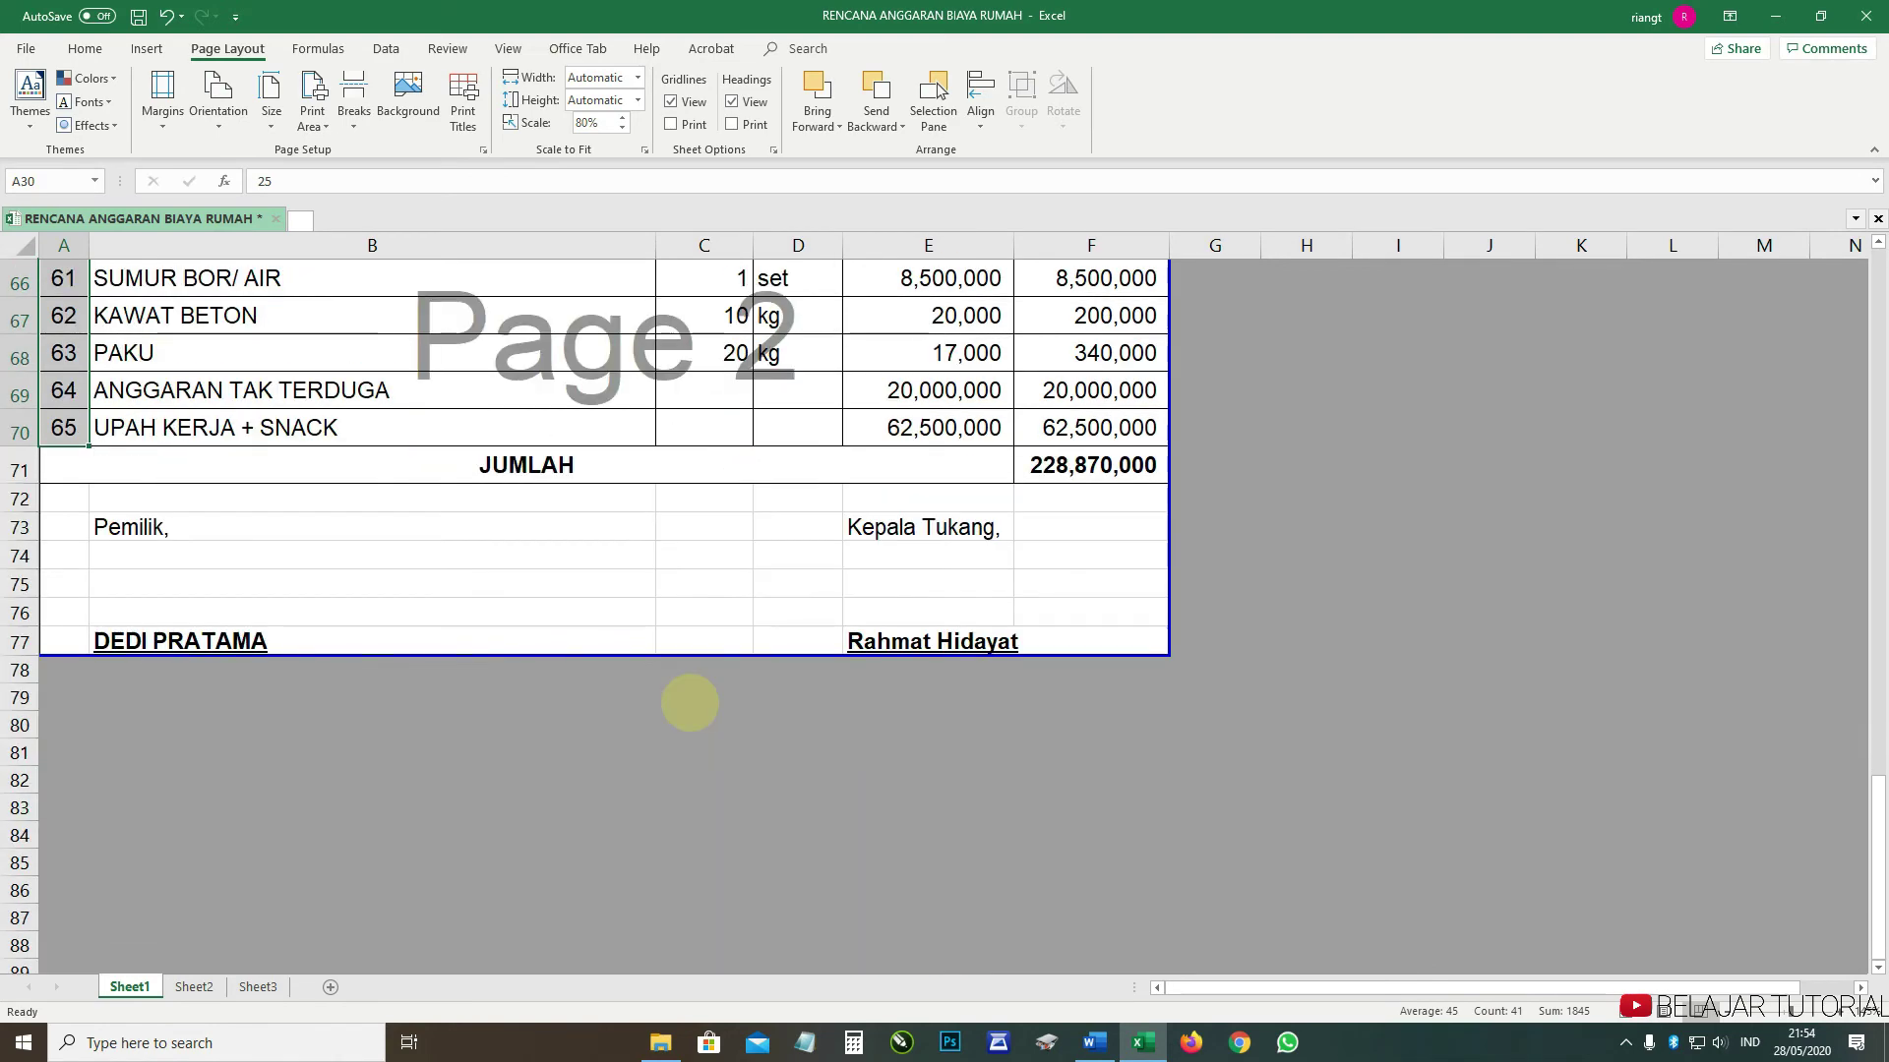
- Try a print scaling of 70% in Page Setup for the lengthened table and check the page break near the total row
scroll(856, 797, up, 7)
scroll(866, 805, down, 5)
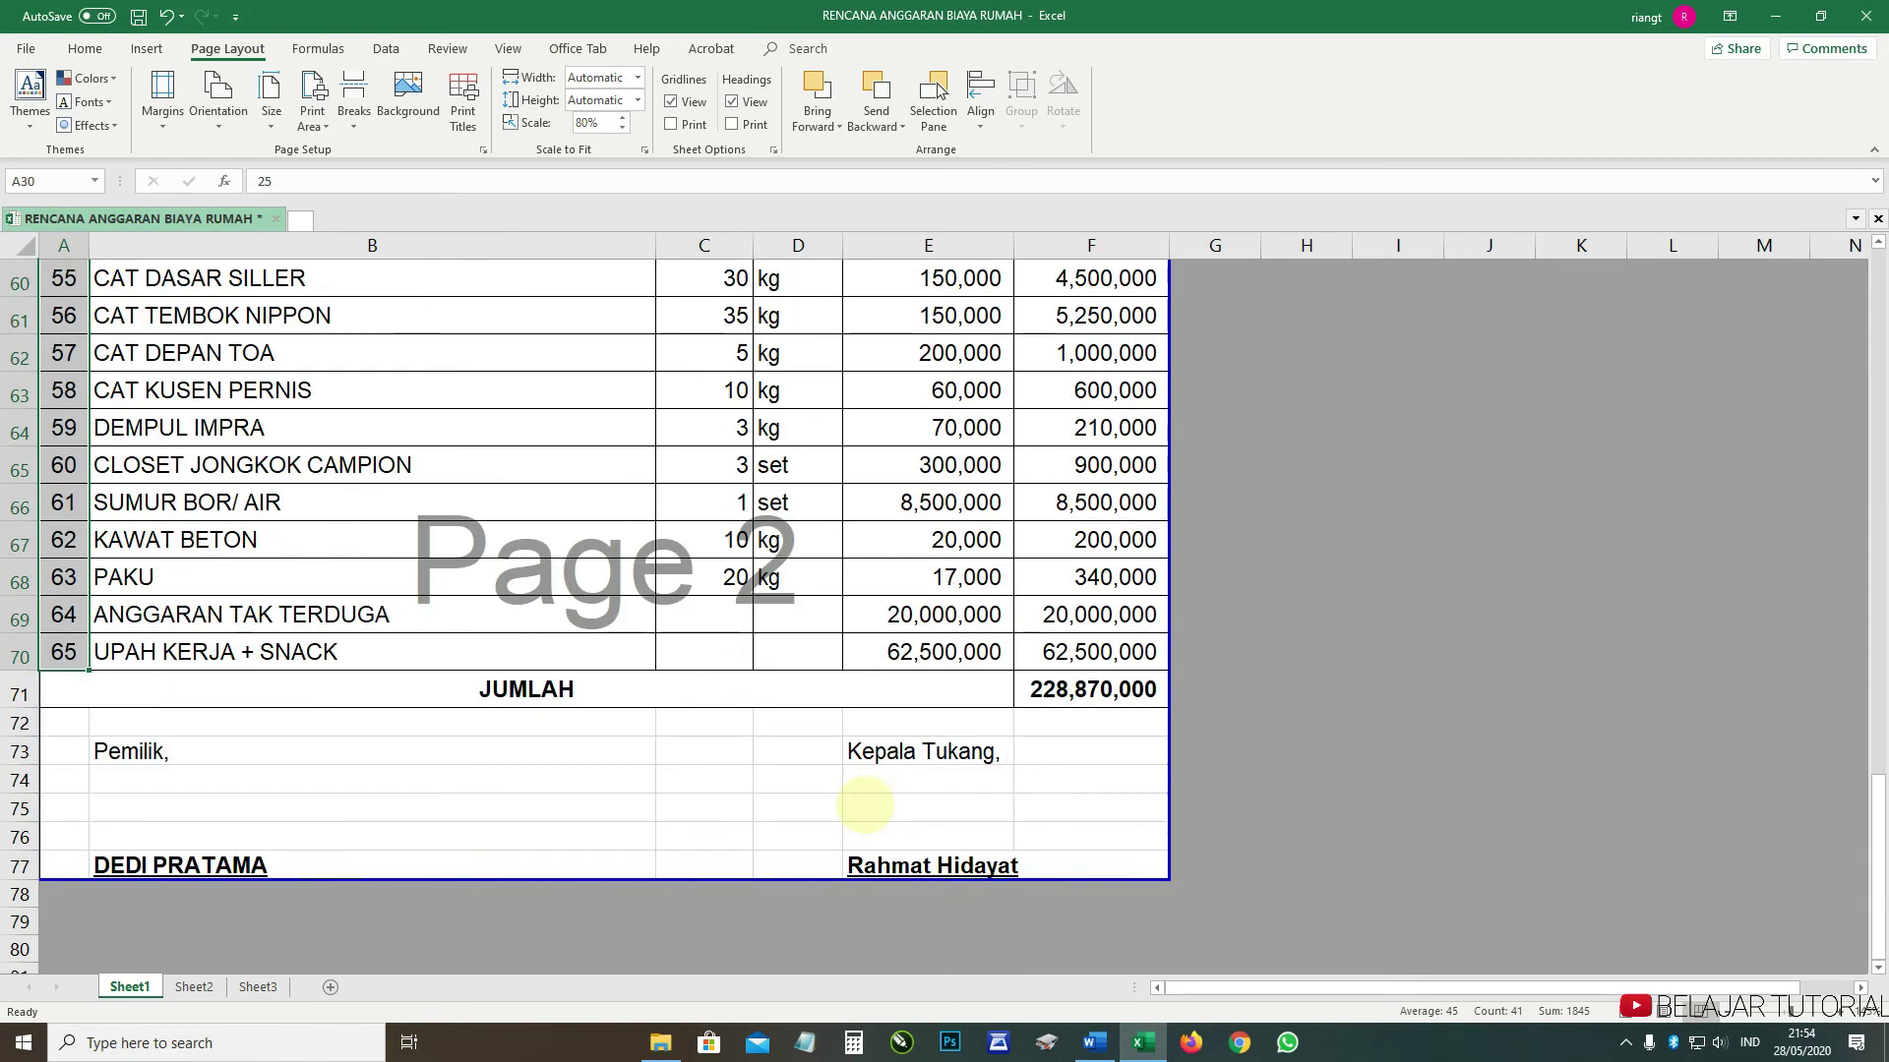
scroll(865, 805, up, 3)
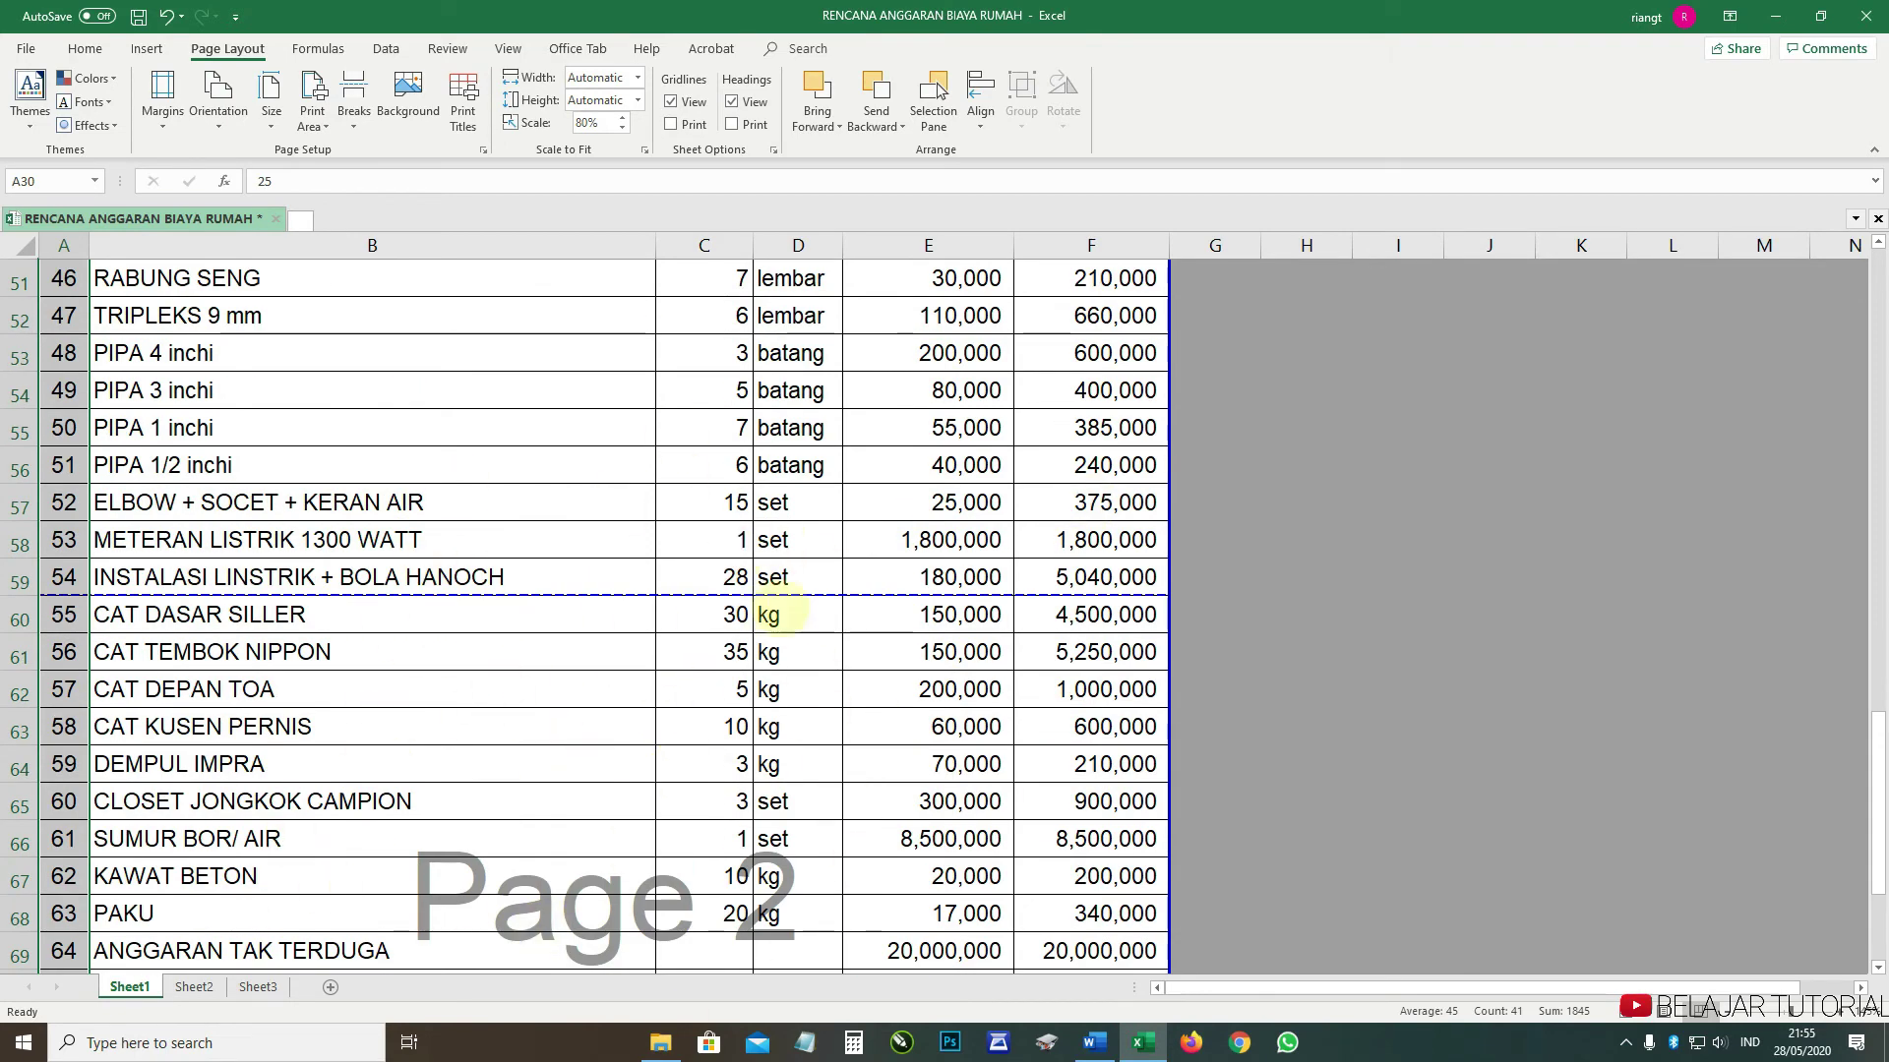
scroll(692, 620, down, 2)
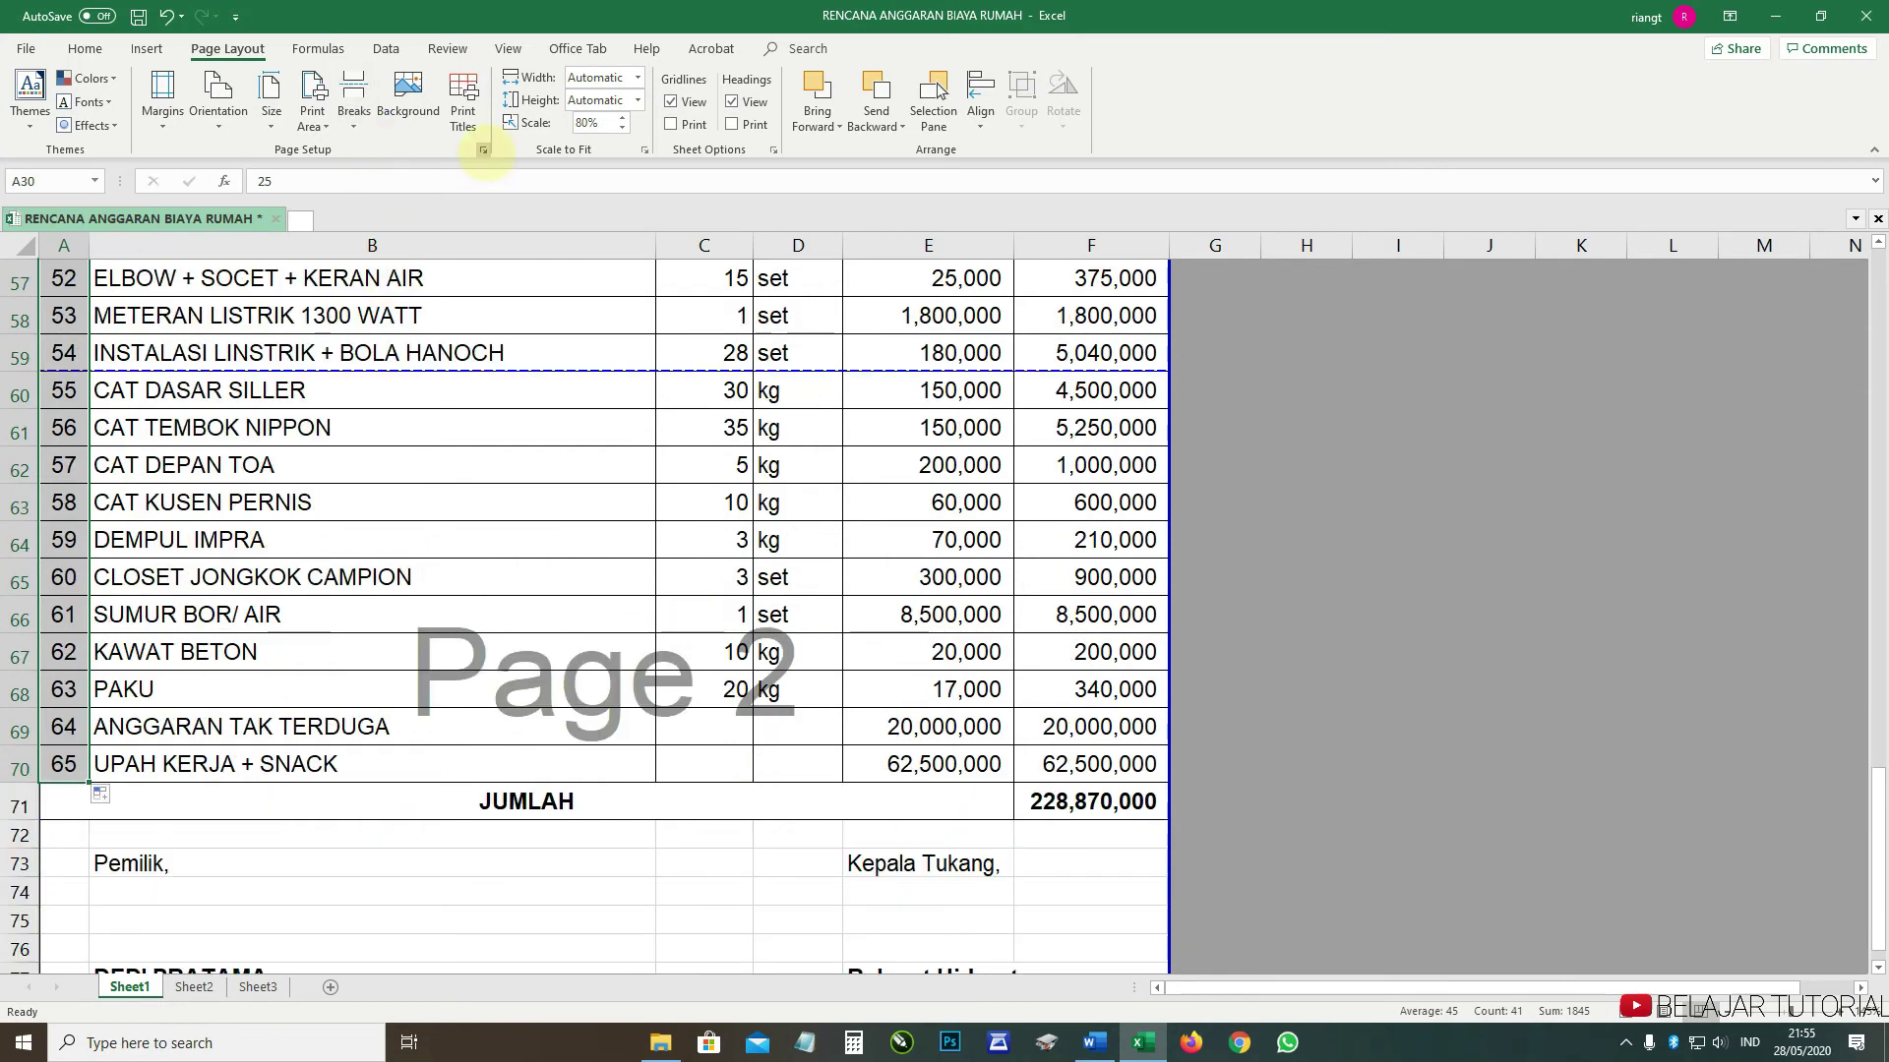
click(483, 150)
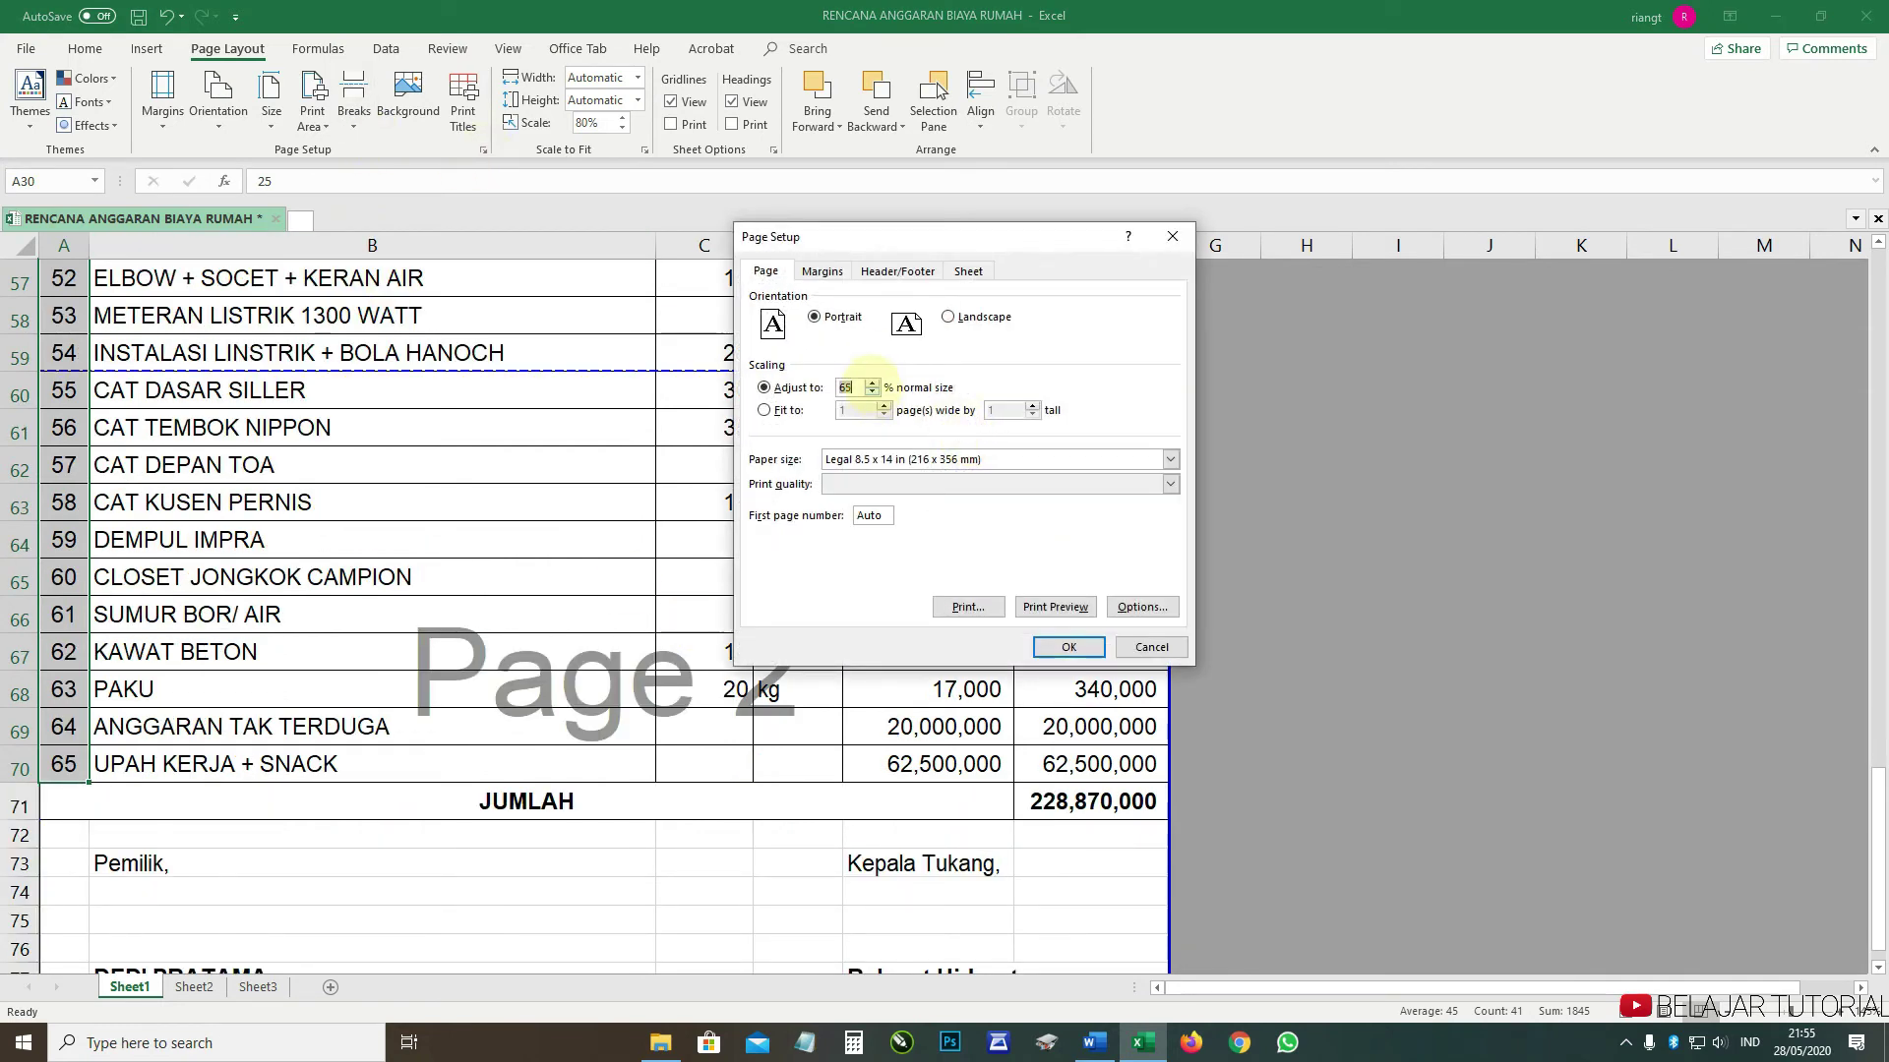
click(871, 383)
click(1069, 646)
scroll(1059, 644, down, 3)
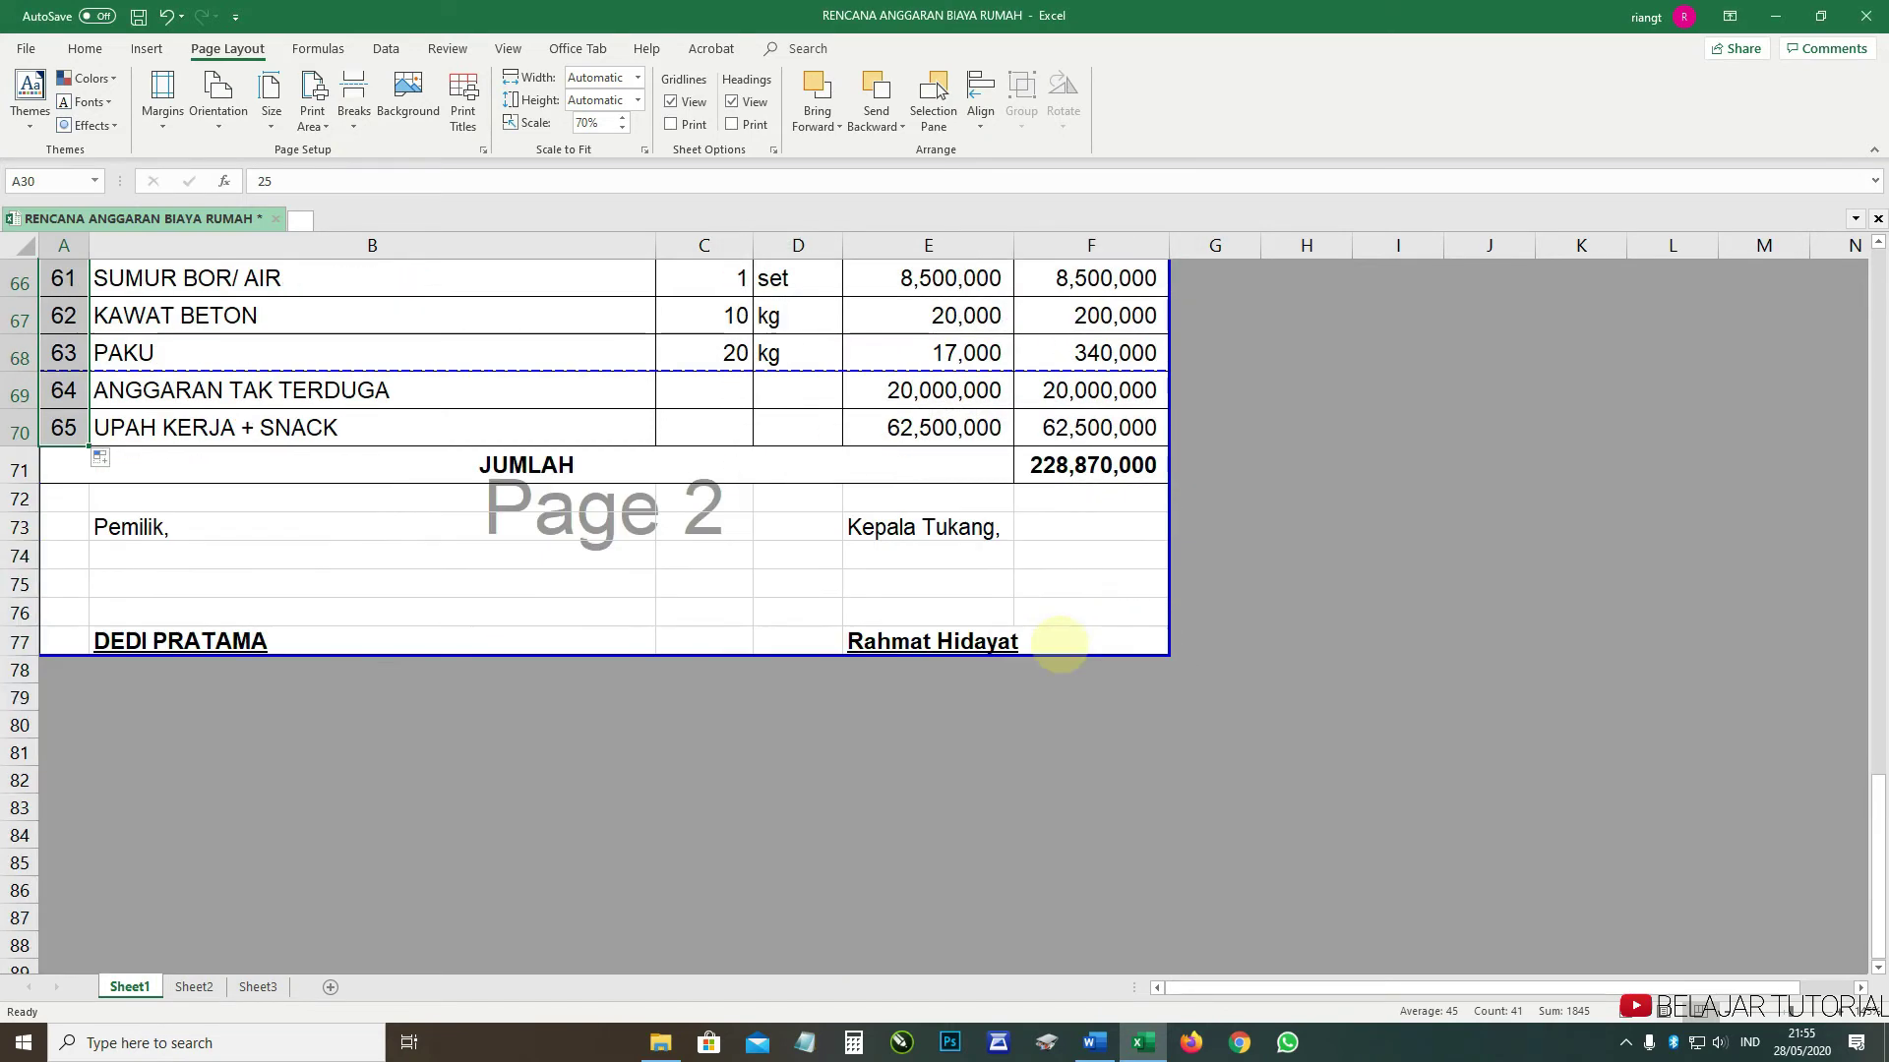
- Set the print scaling to 60% in Page Setup and check the lengthened table in the print preview
click(483, 149)
double_click(848, 388)
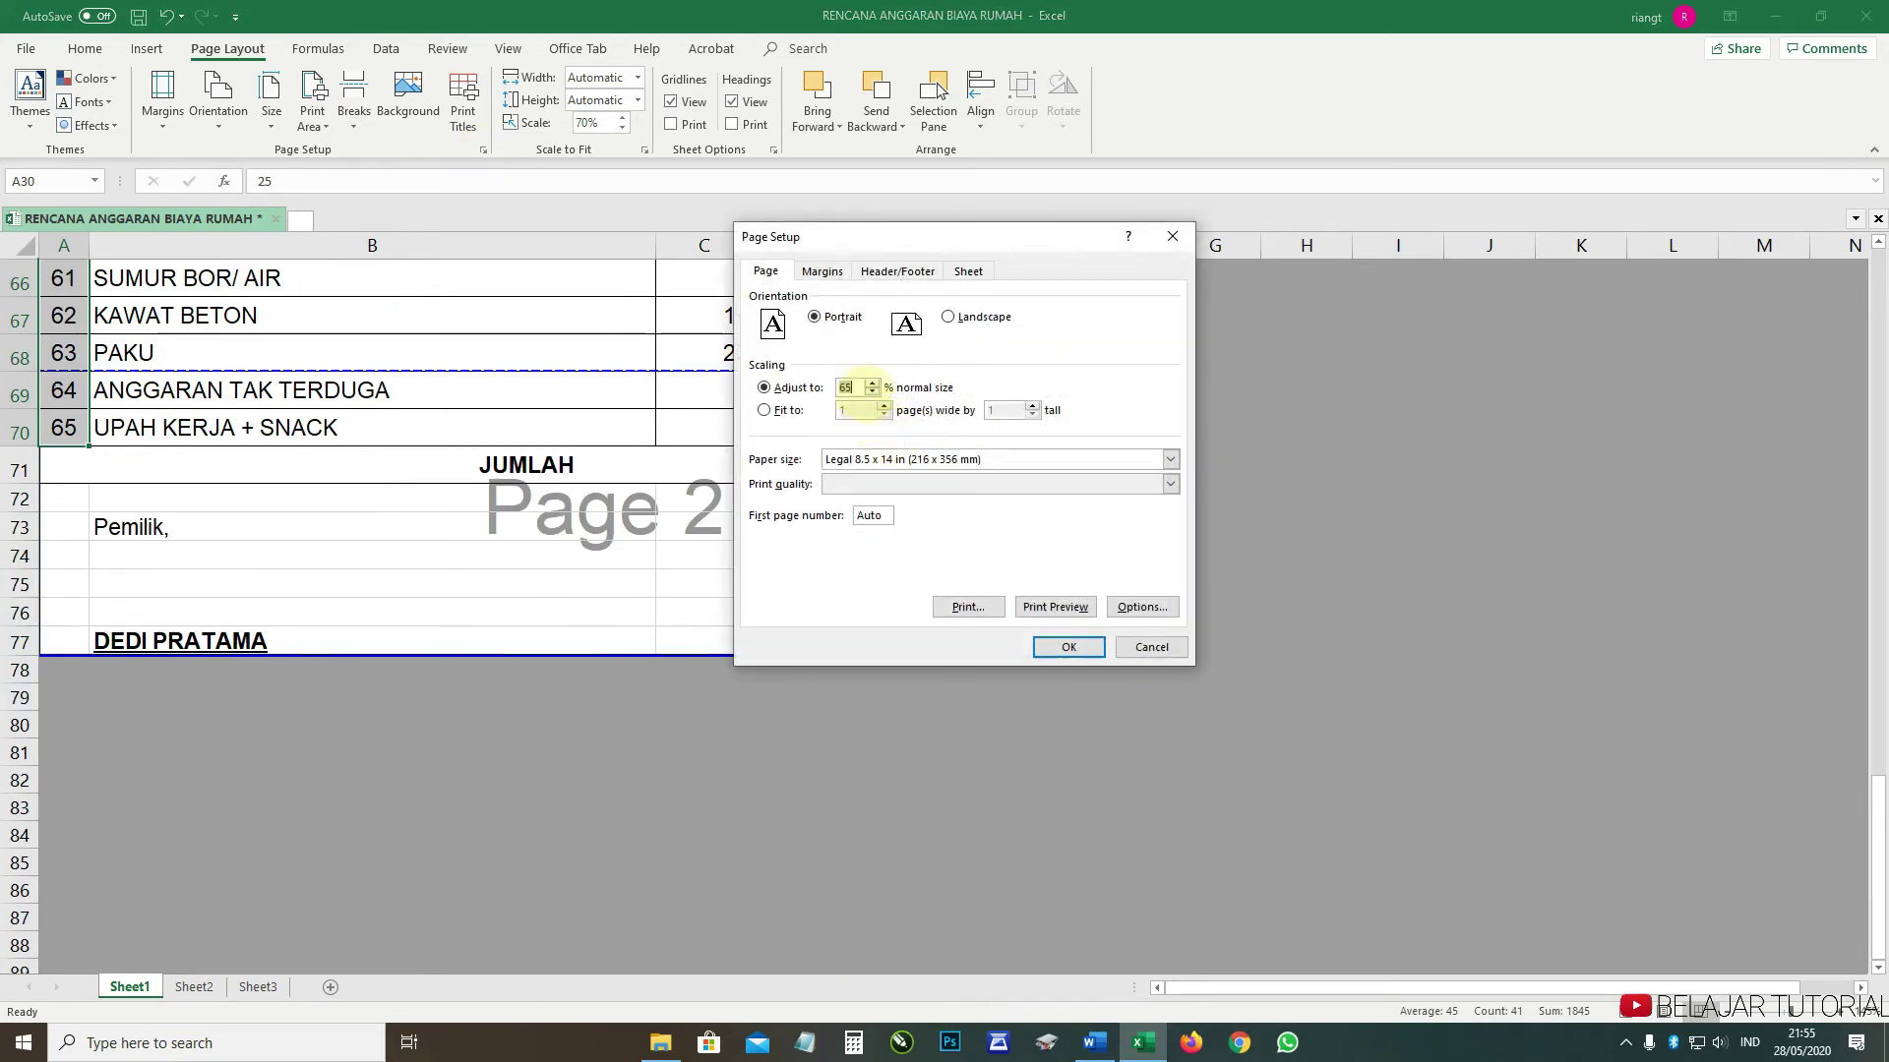
click(1069, 646)
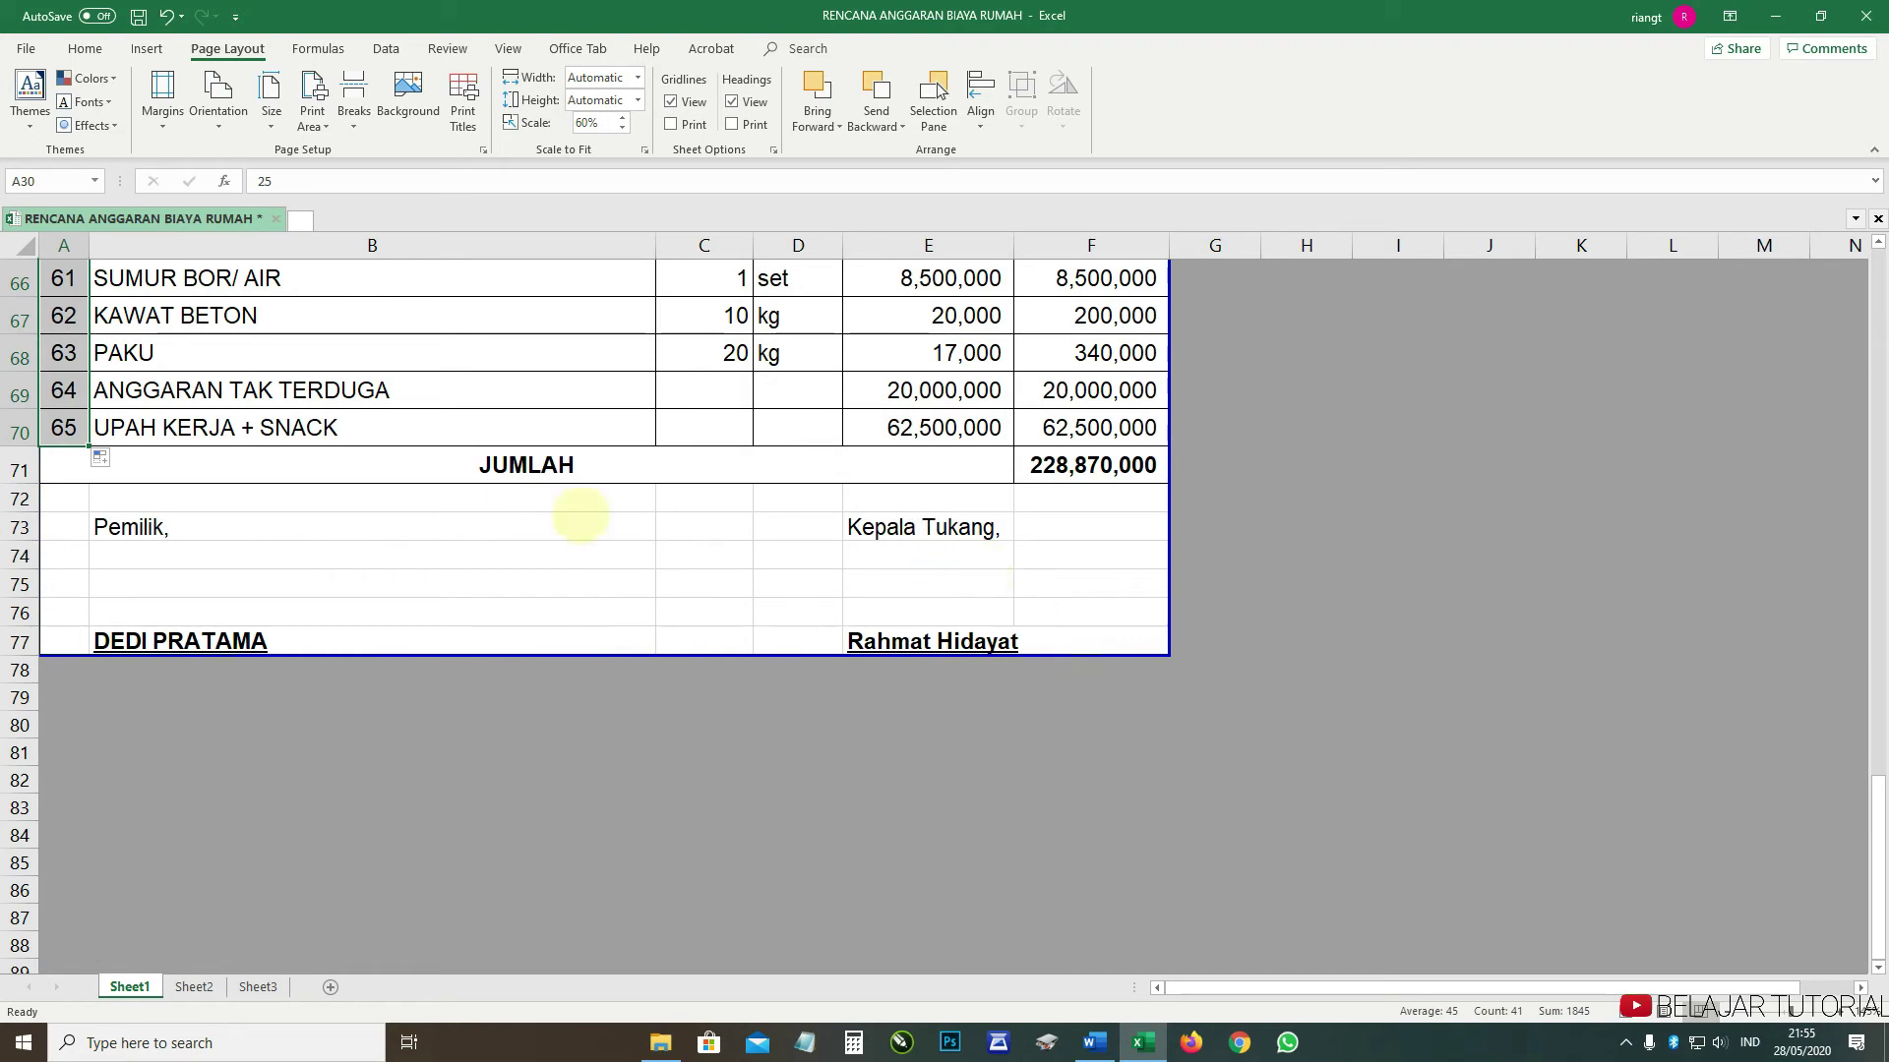
scroll(664, 602, up, 1)
scroll(664, 602, up, 1)
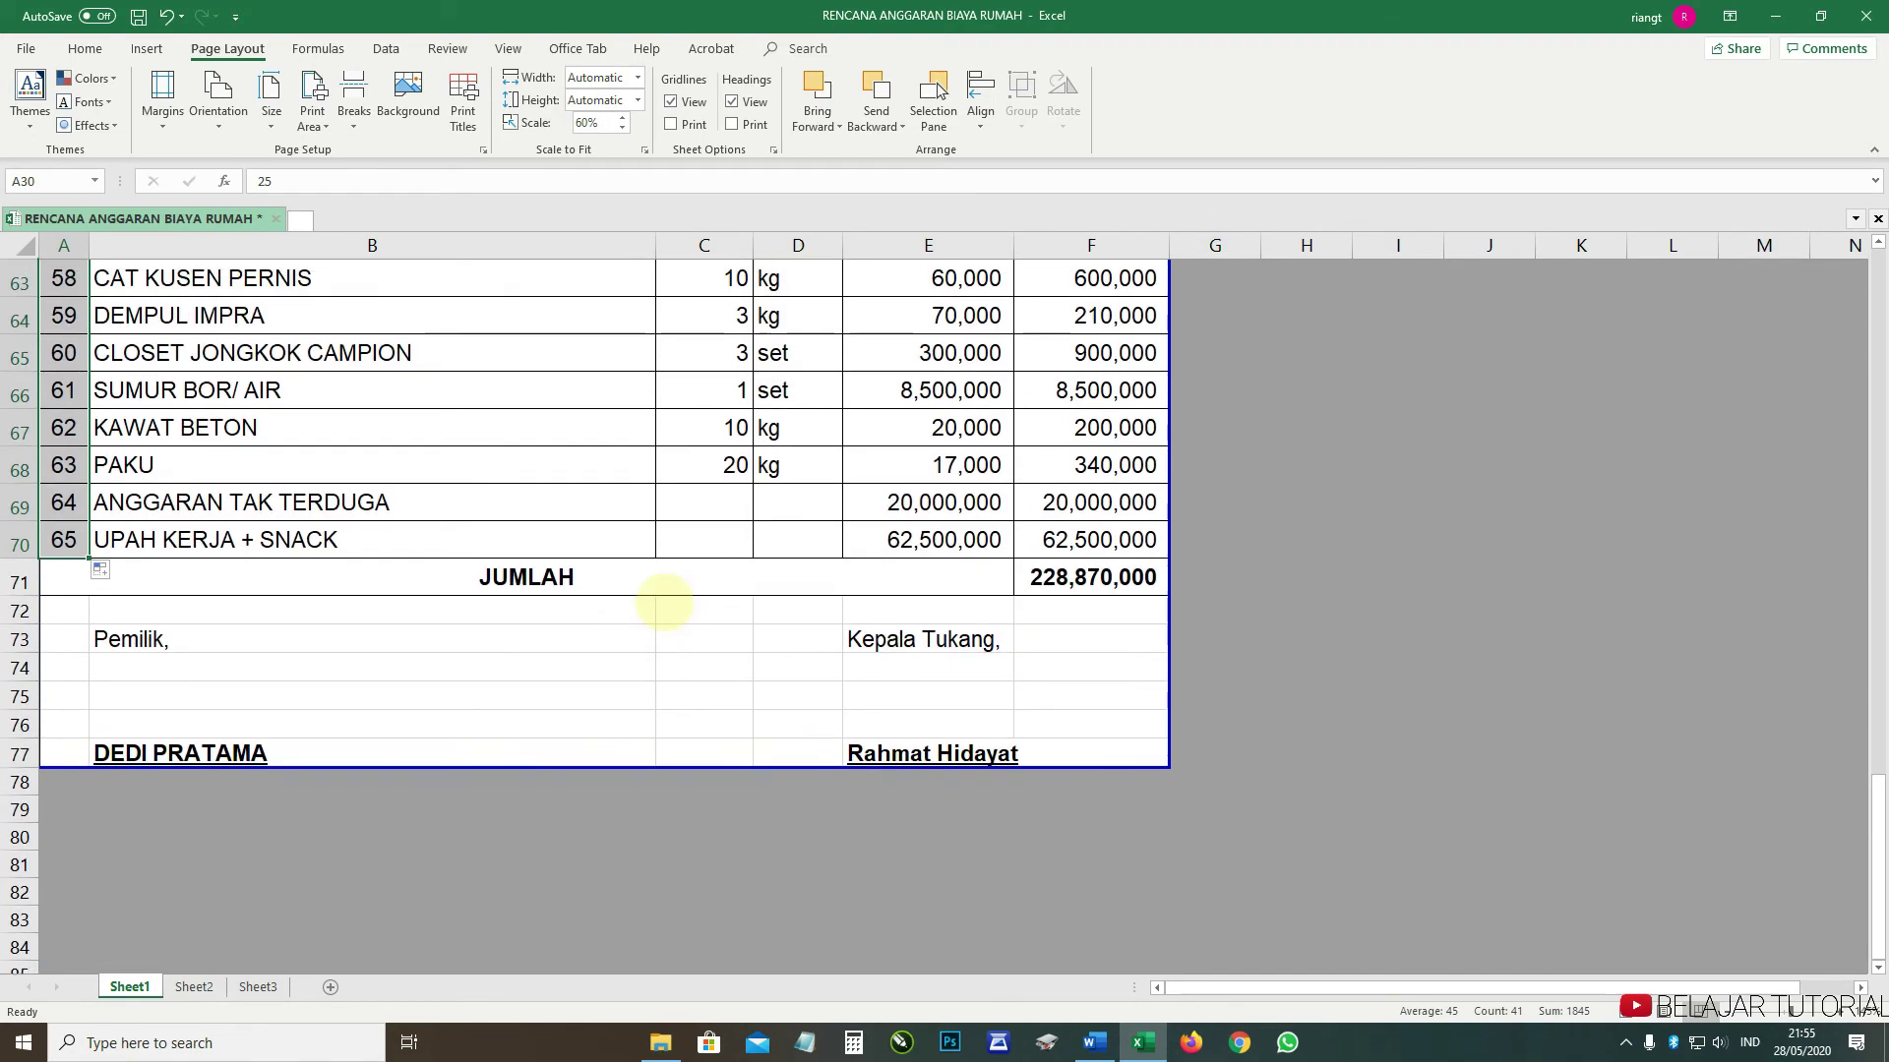
key(ctrl+p)
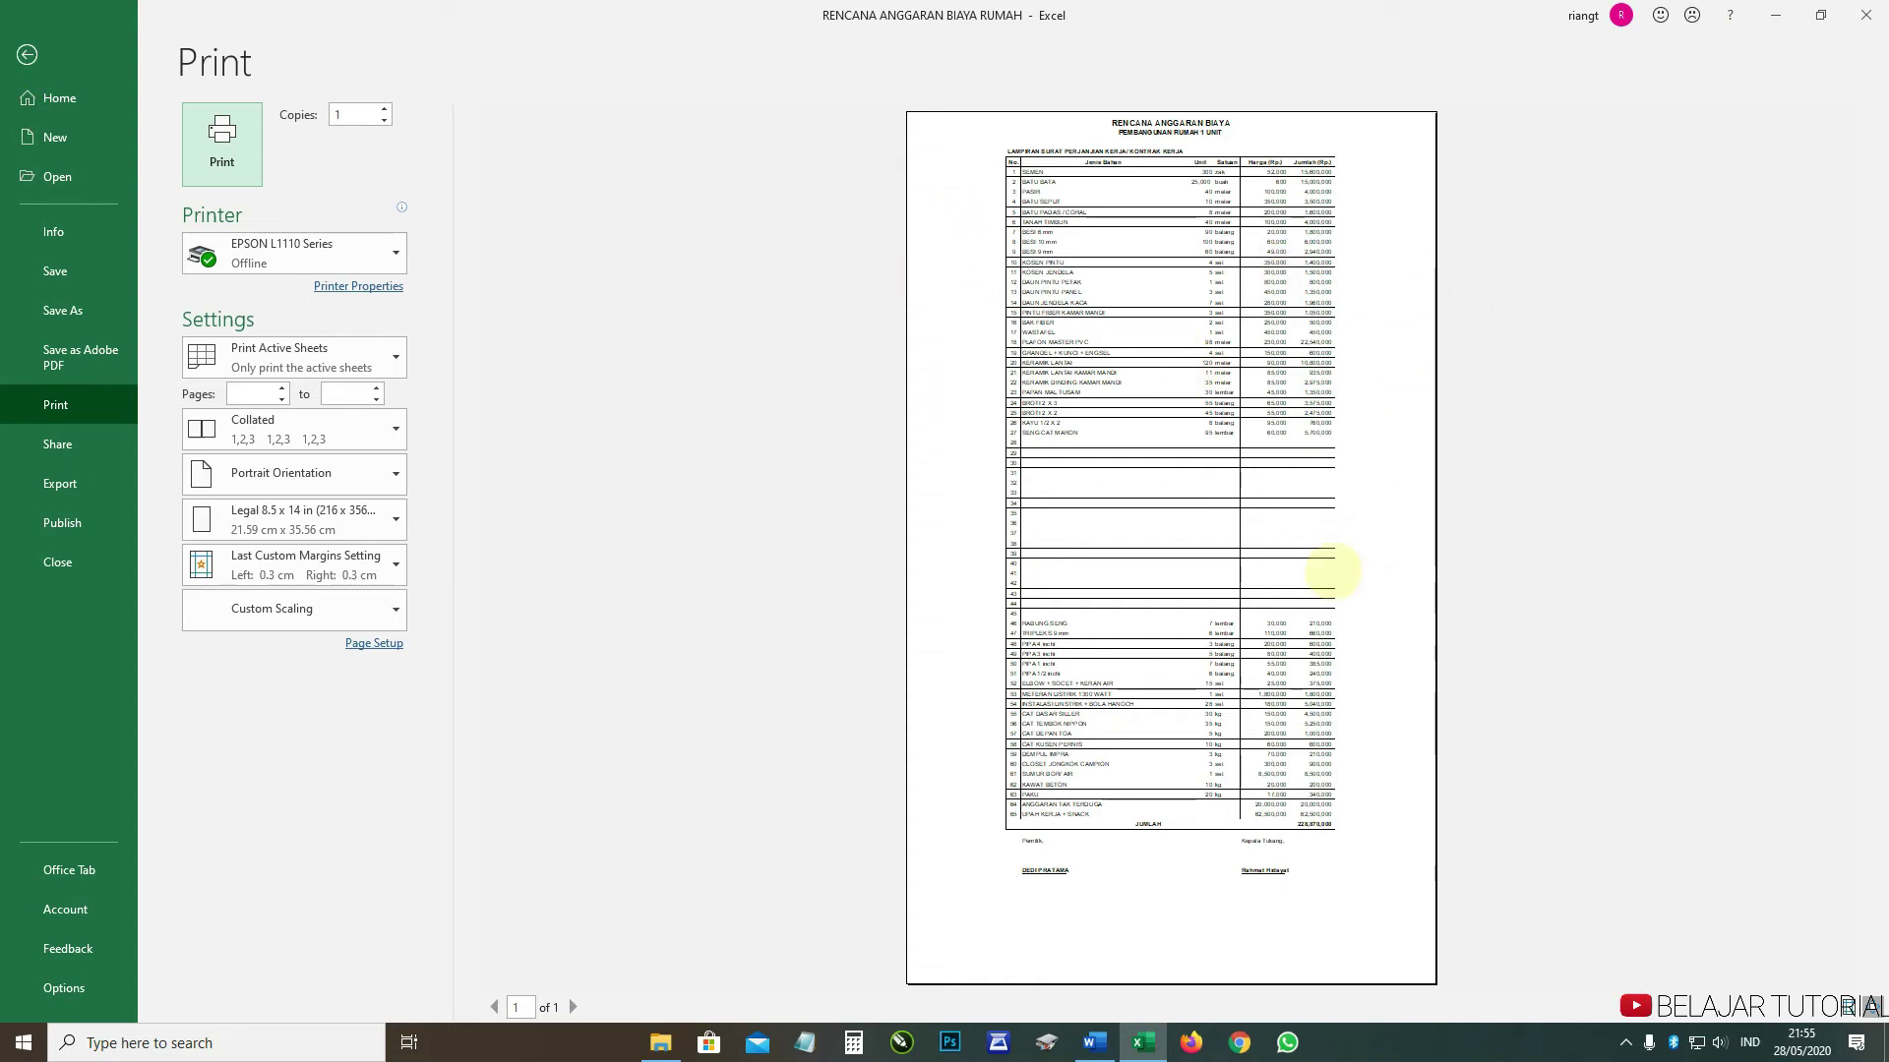
click(33, 57)
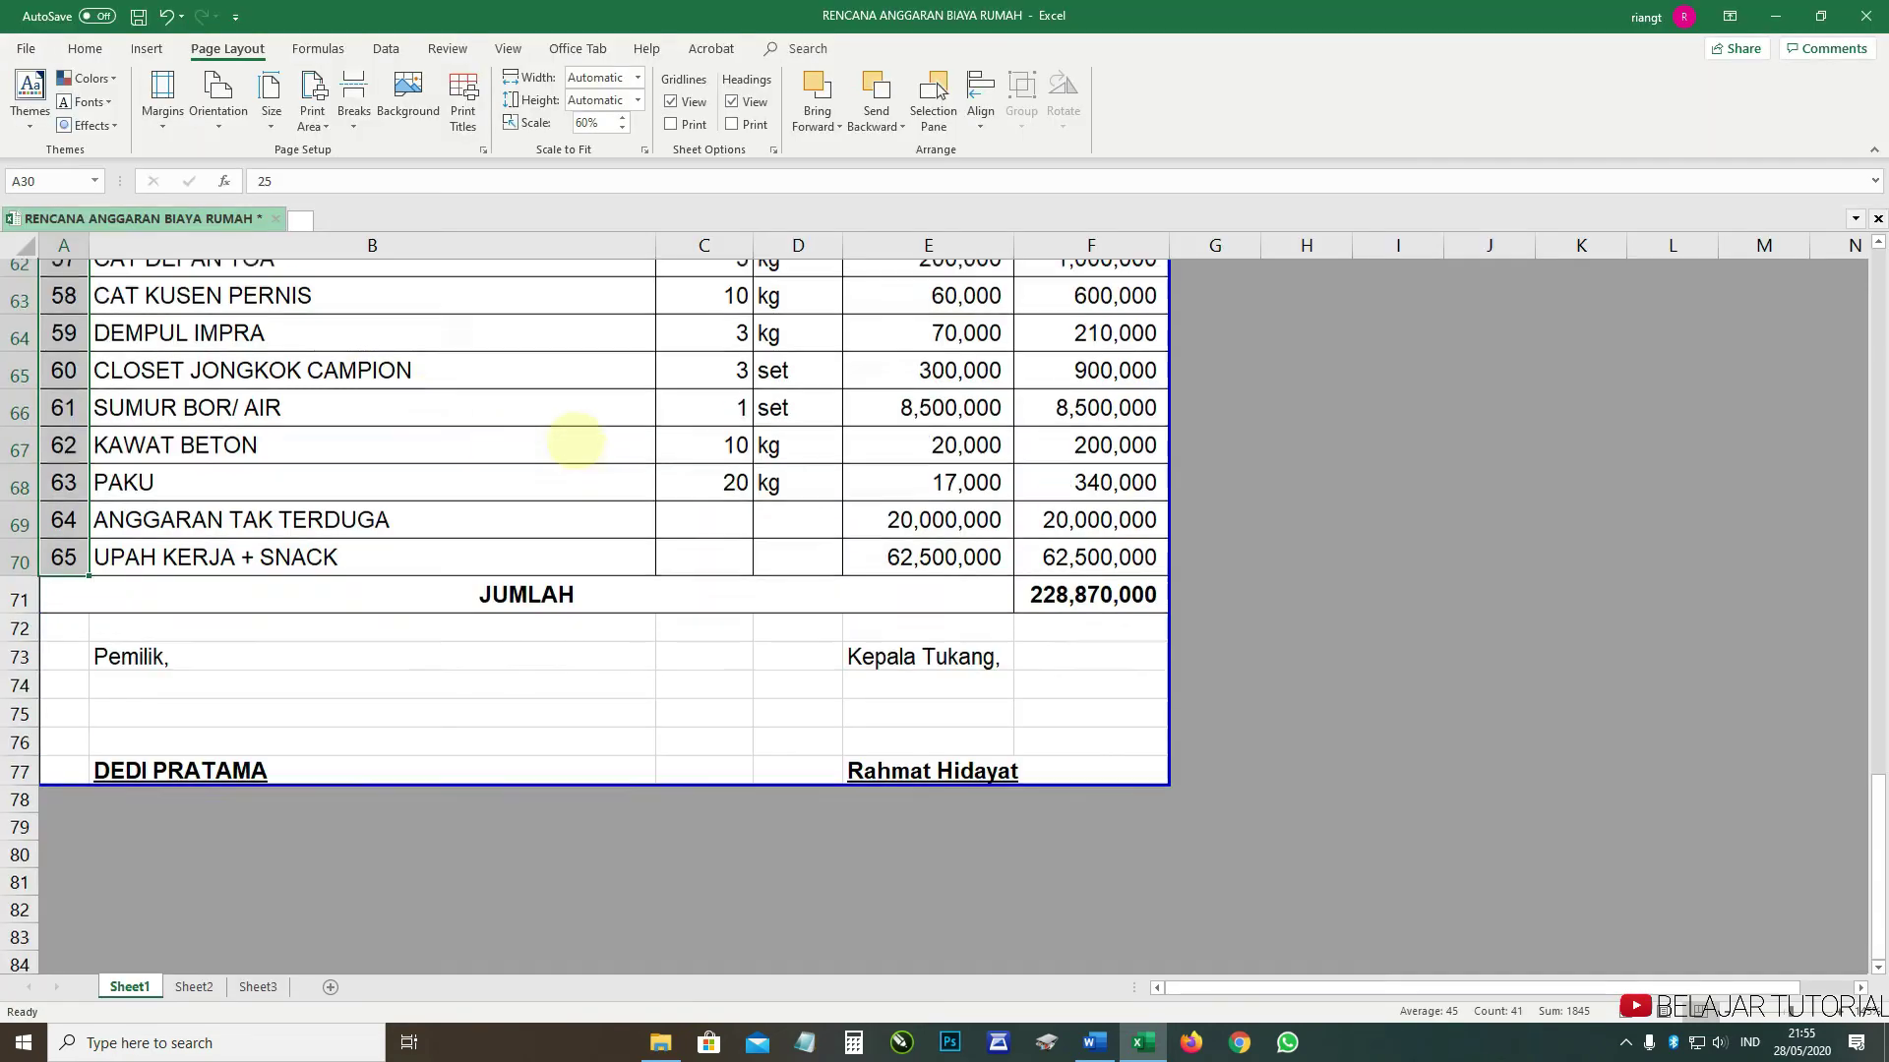
- Widen the Jenis Bahan, Unit, Satuan, Harga and Jumlah columns so the budget table fills more of the page width
scroll(610, 393, up, 4)
click(733, 497)
scroll(665, 438, up, 2)
scroll(665, 437, up, 15)
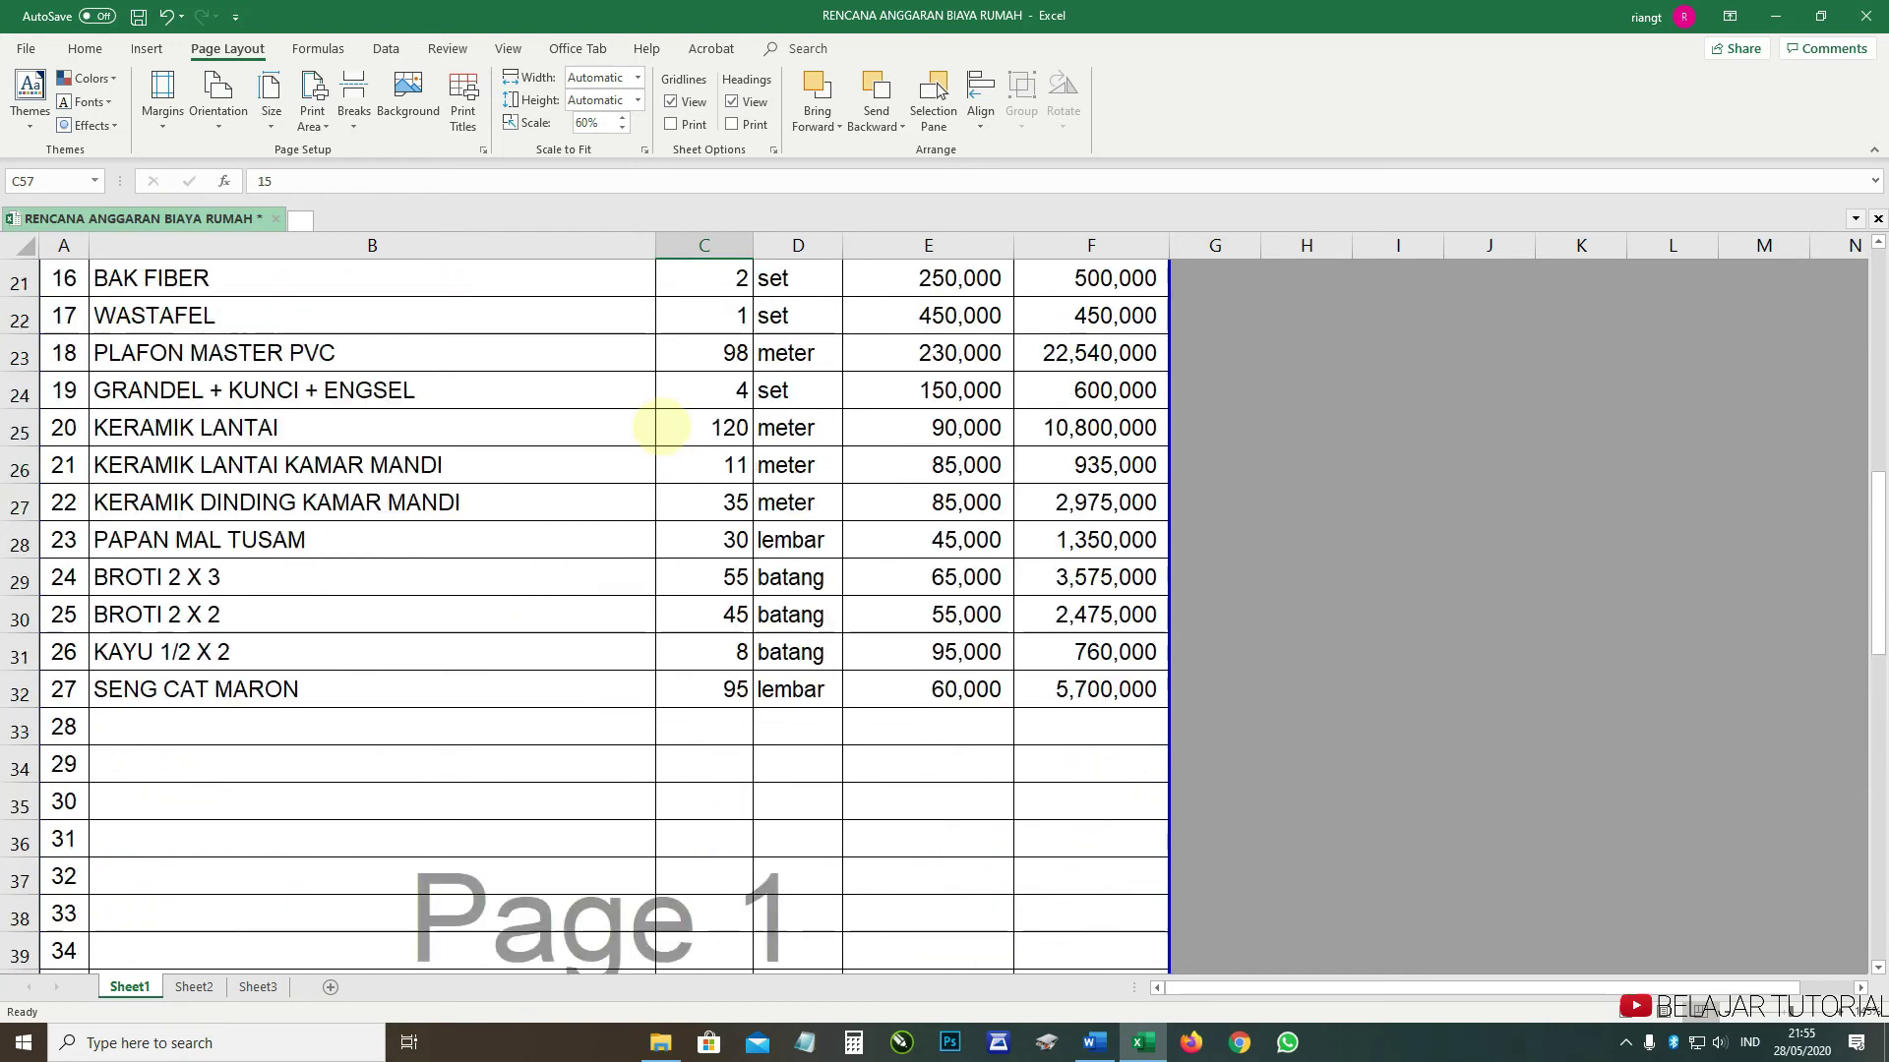
drag(657, 245, 675, 245)
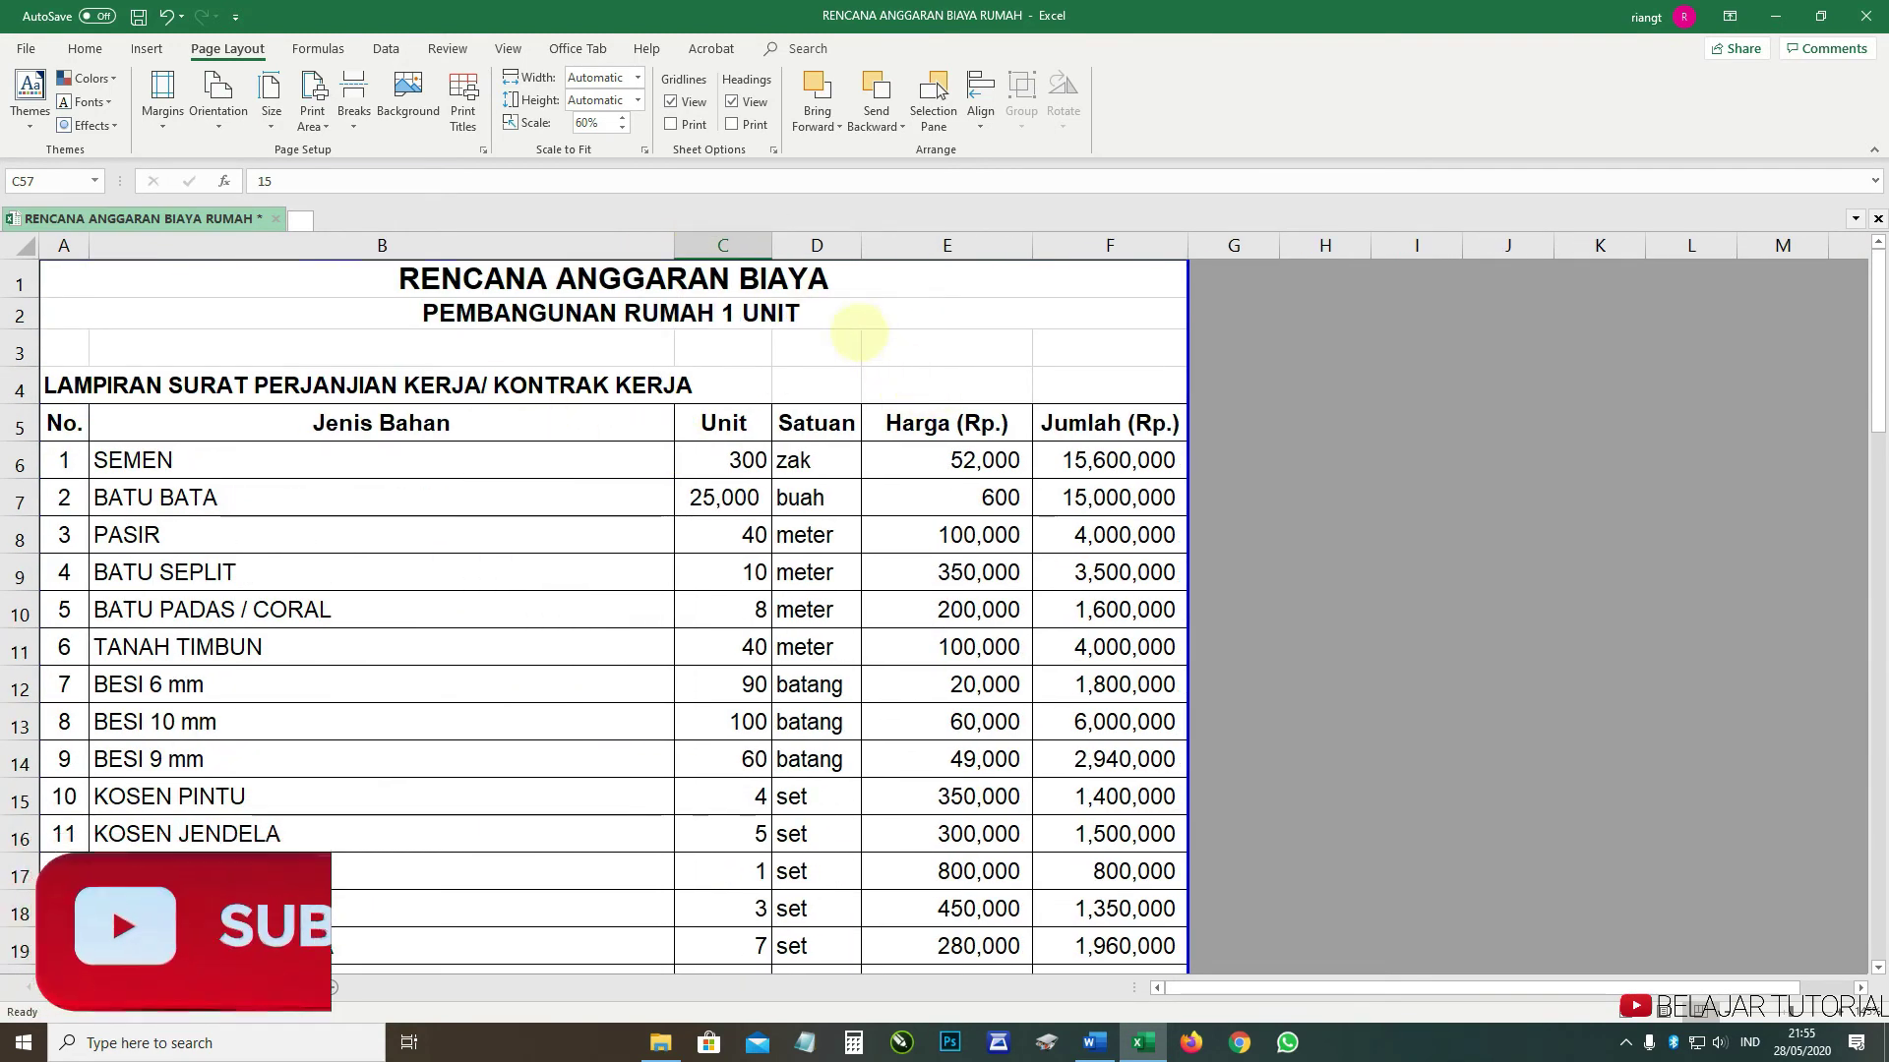
drag(771, 245, 920, 244)
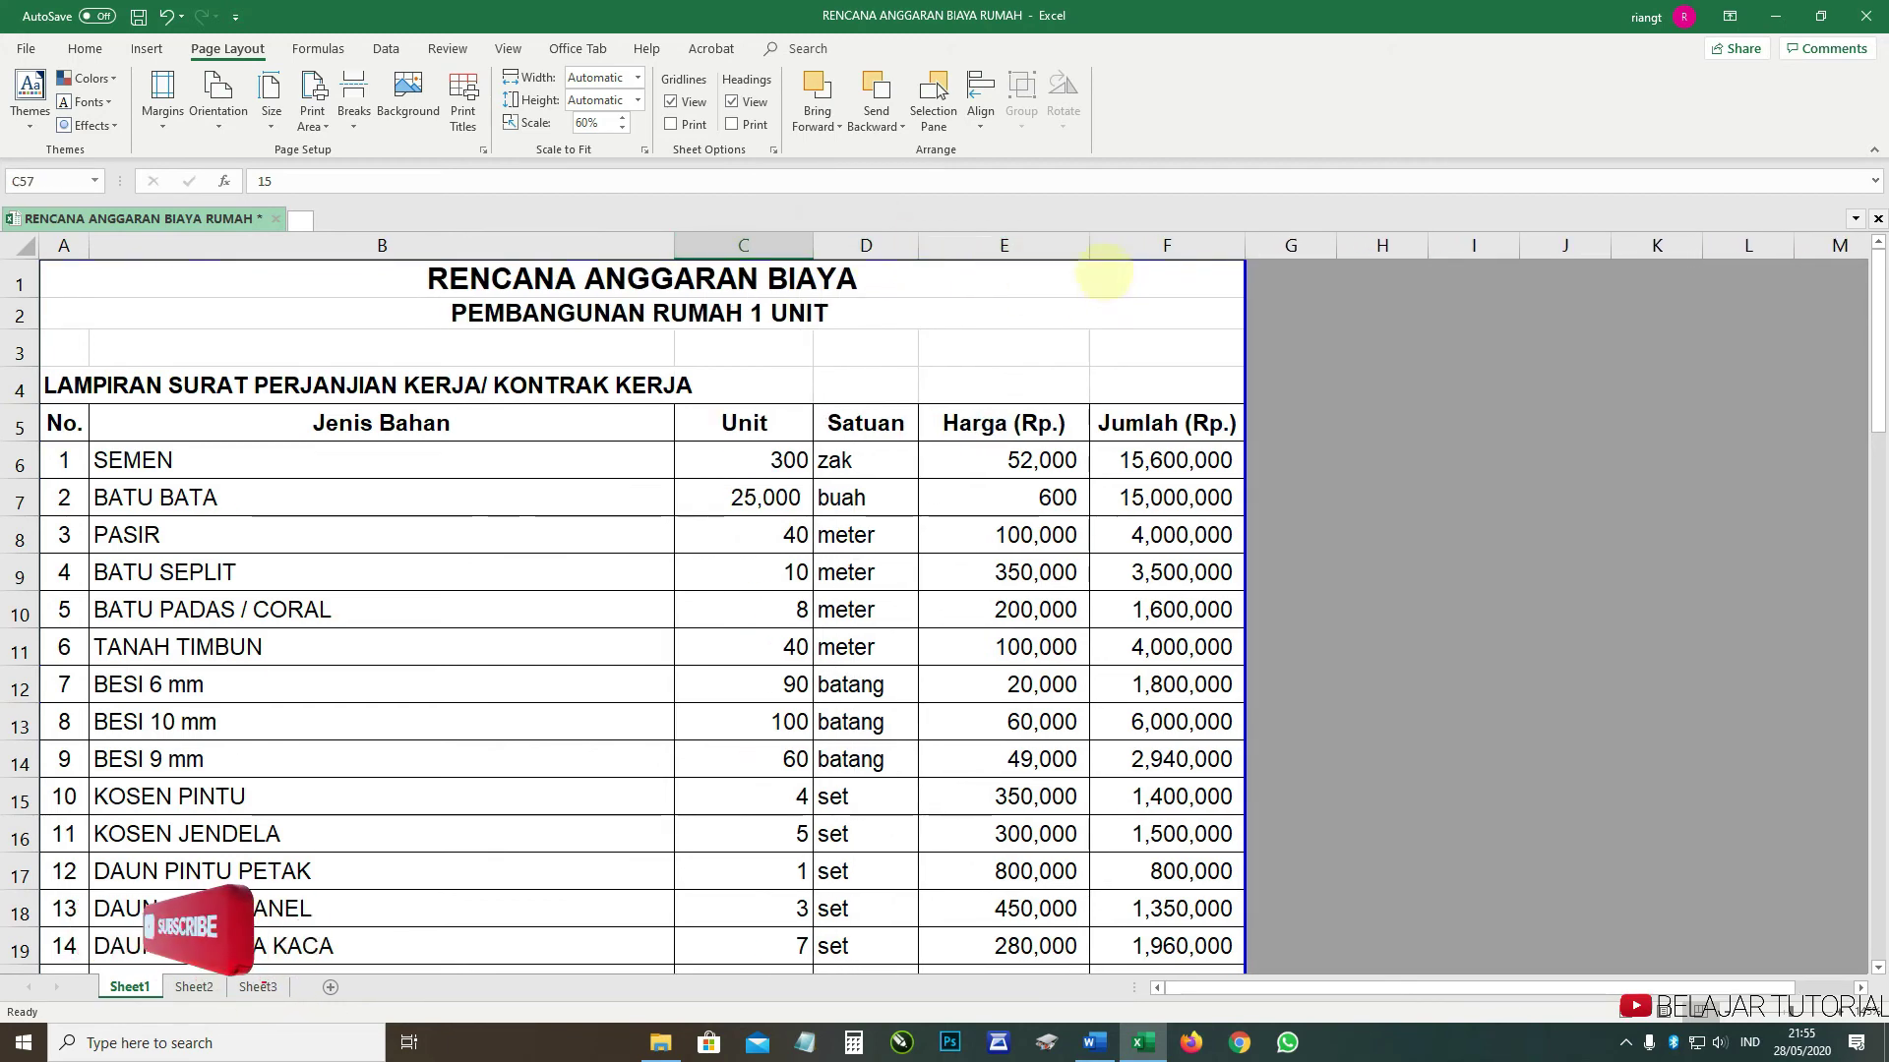
drag(1089, 245, 1106, 245)
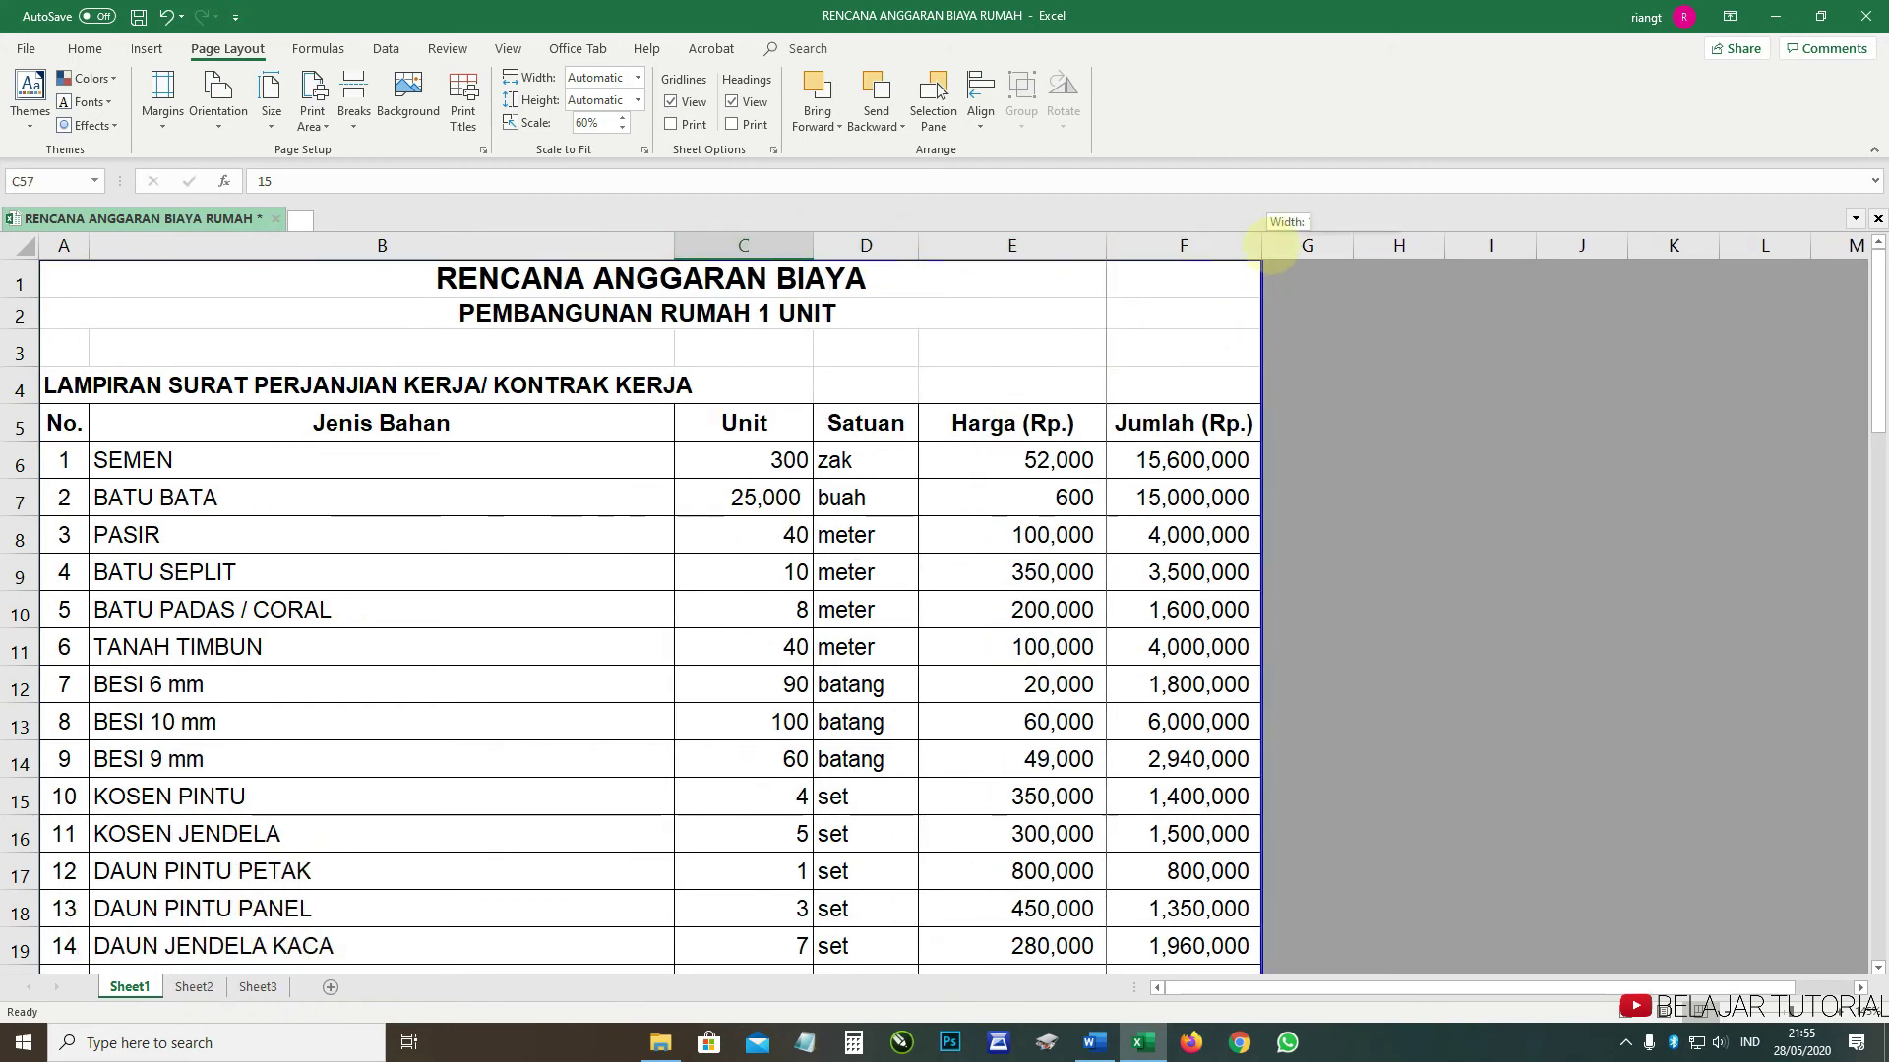
drag(1262, 245, 1279, 245)
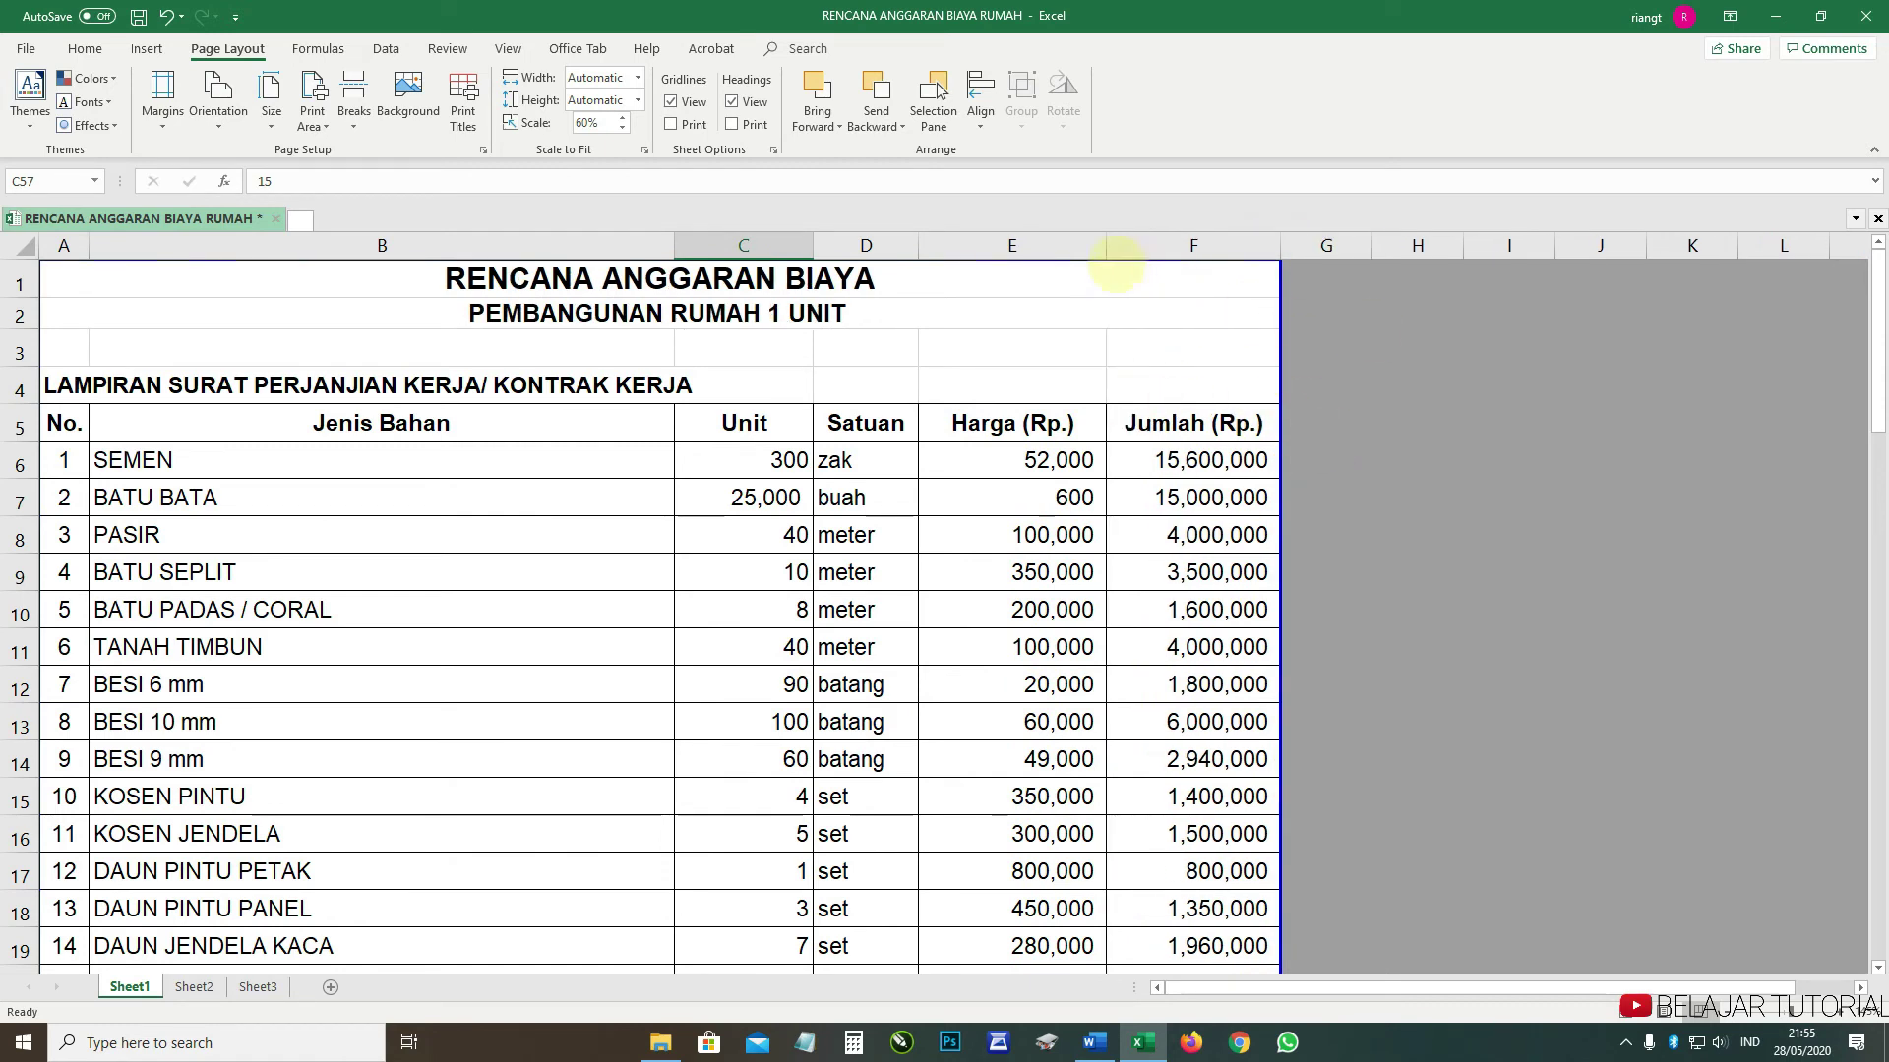
drag(814, 245, 942, 245)
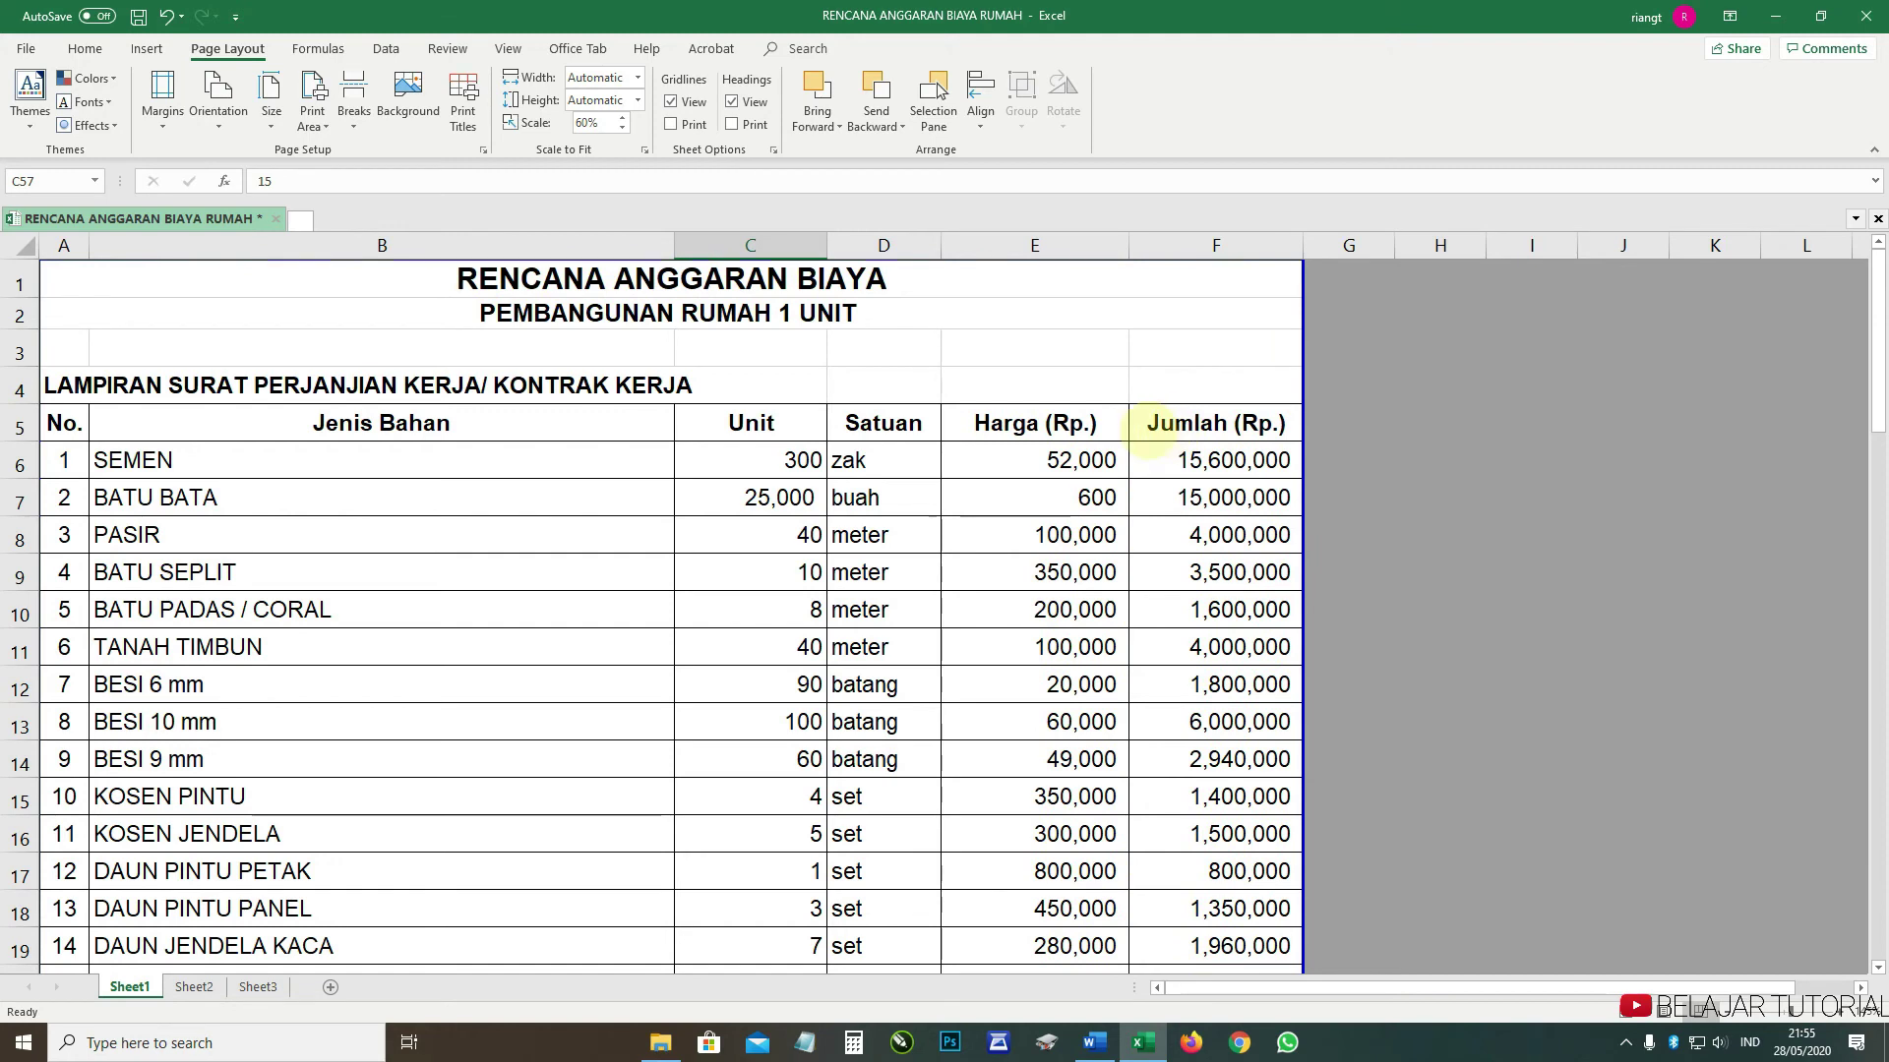
drag(942, 245, 950, 245)
drag(1138, 253, 1141, 254)
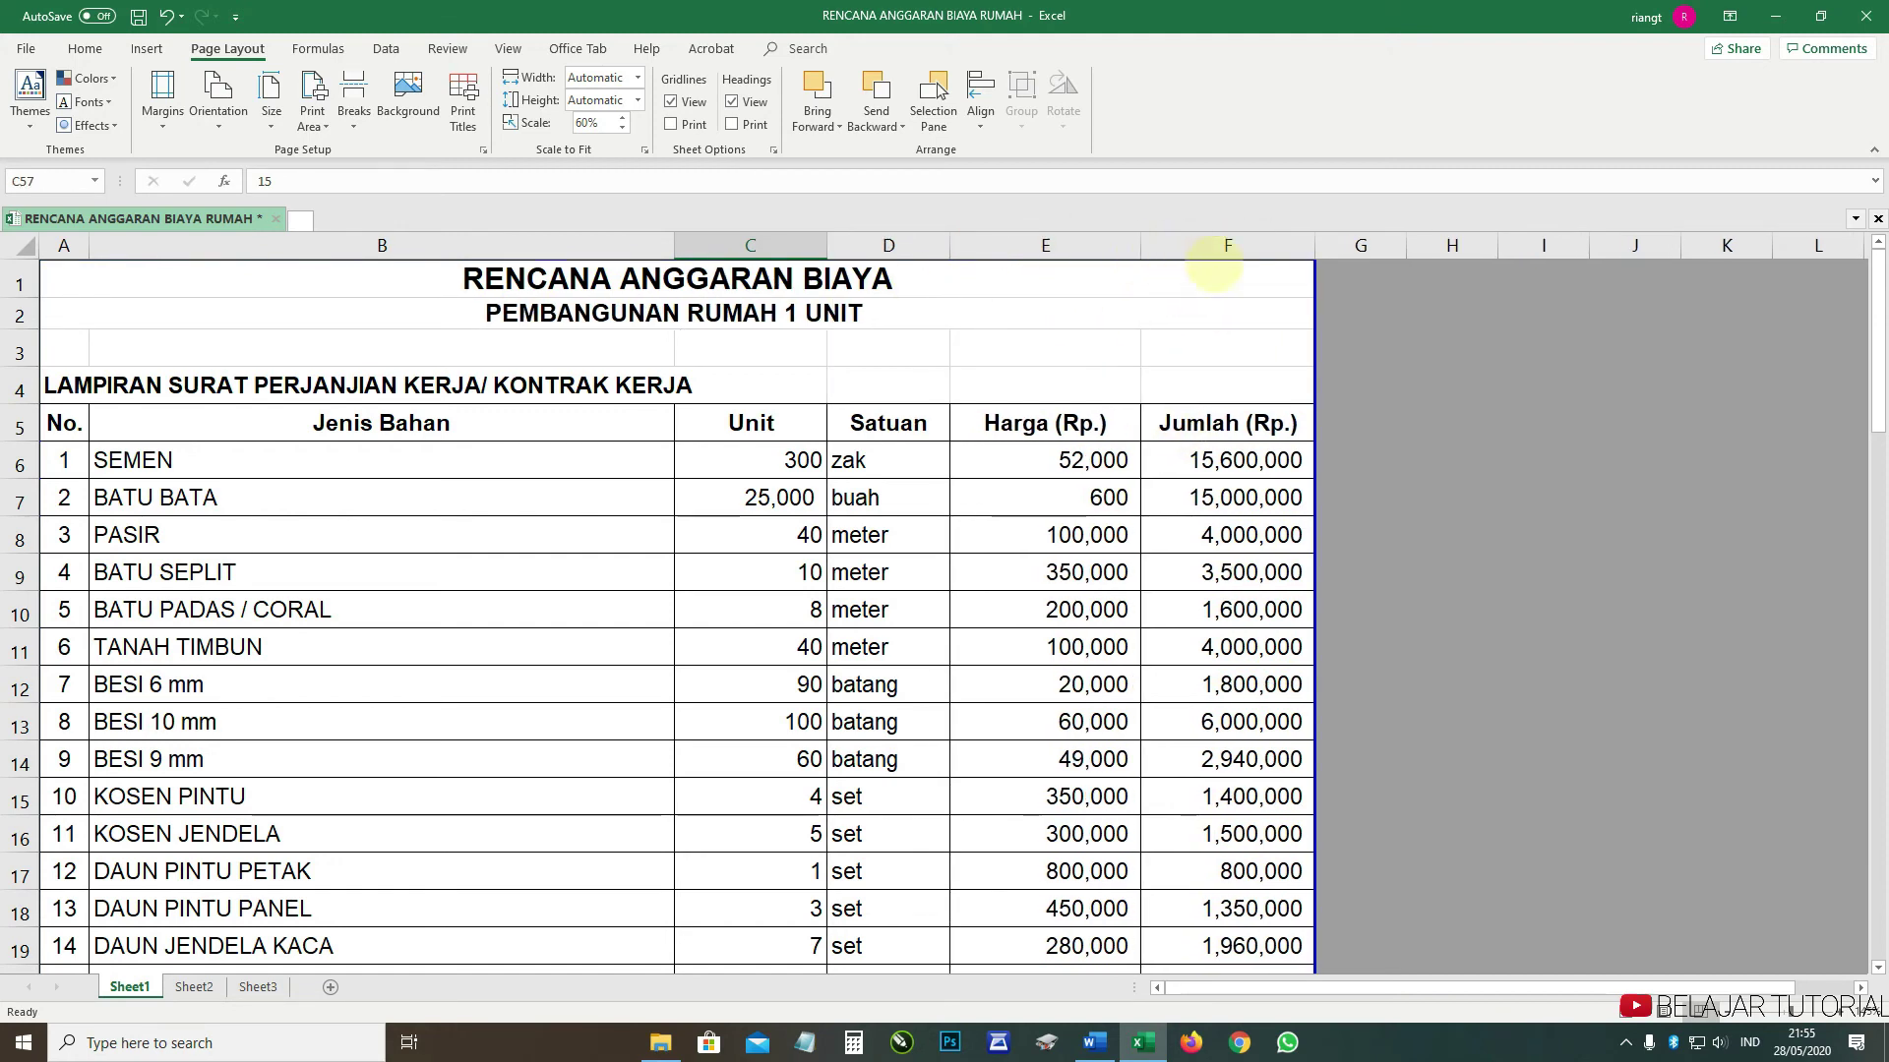
- Check the widened budget table in the print preview and return to the worksheet
scroll(485, 390, down, 1)
scroll(485, 389, down, 2)
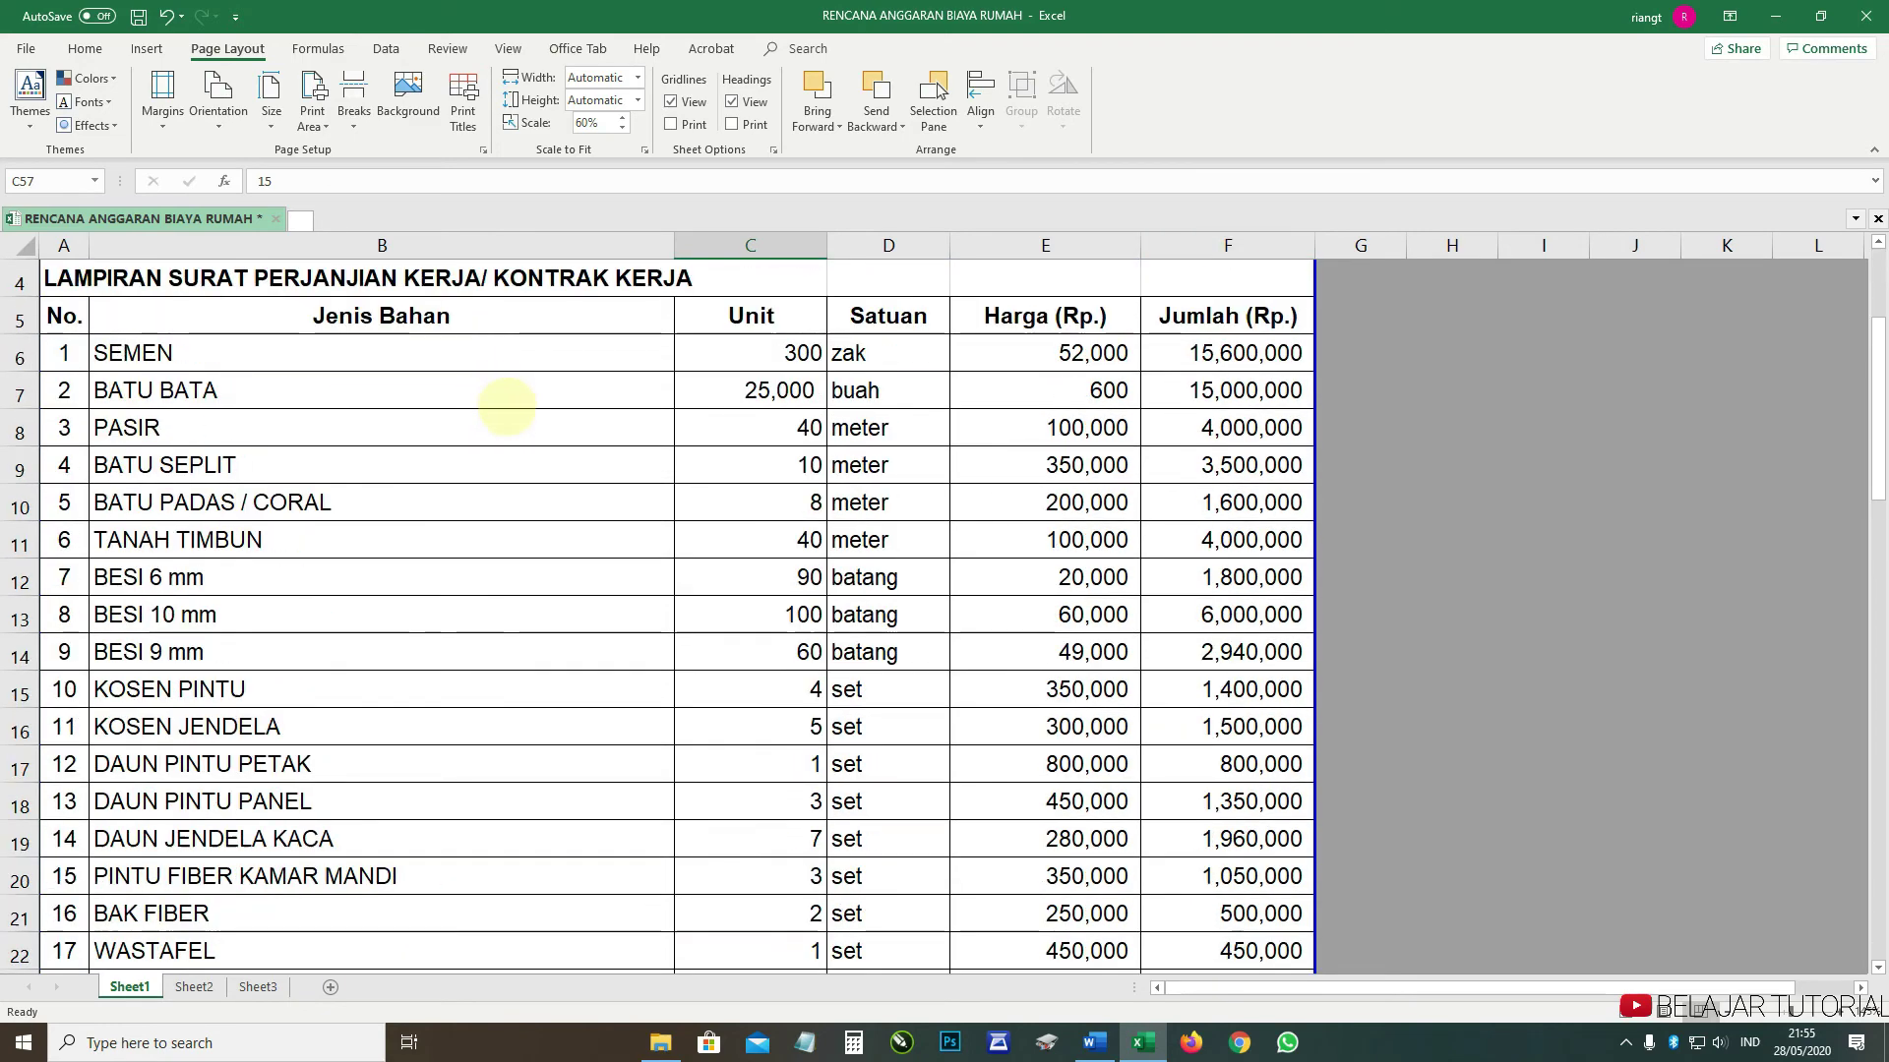
scroll(393, 393, up, 3)
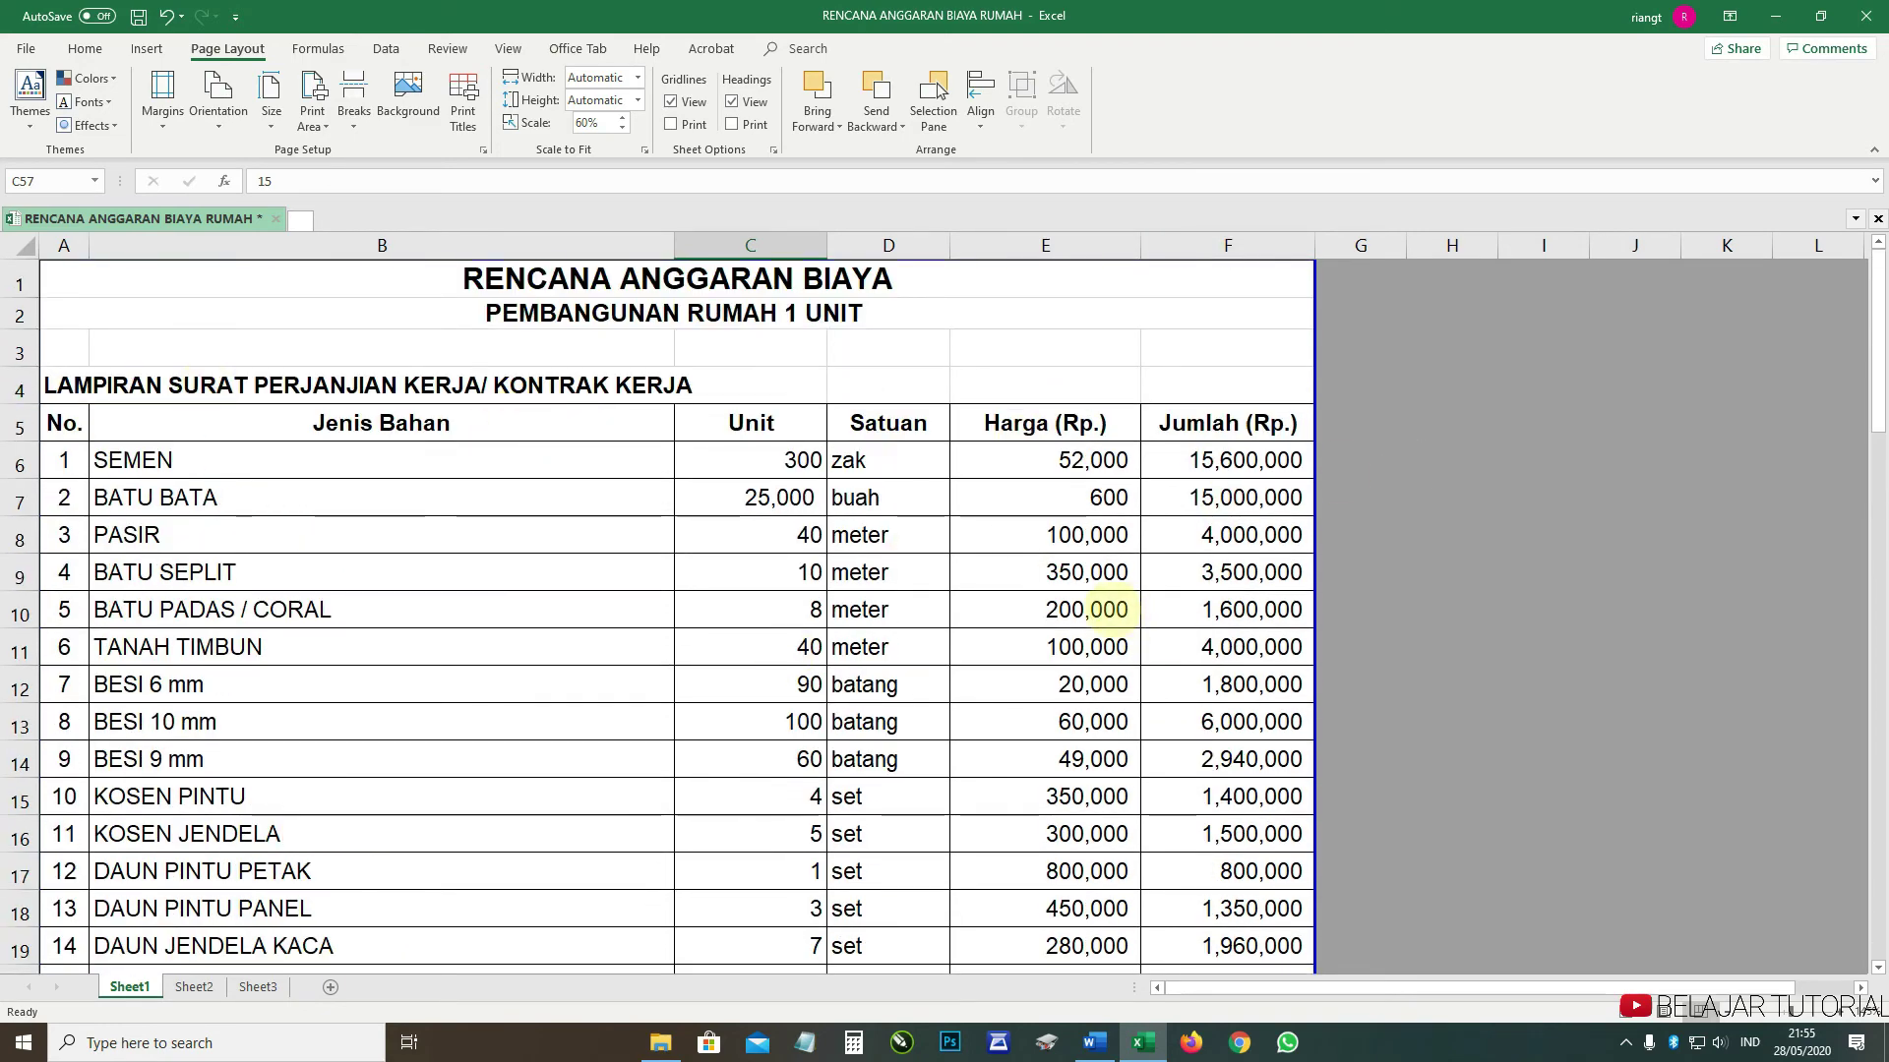
key(ctrl+p)
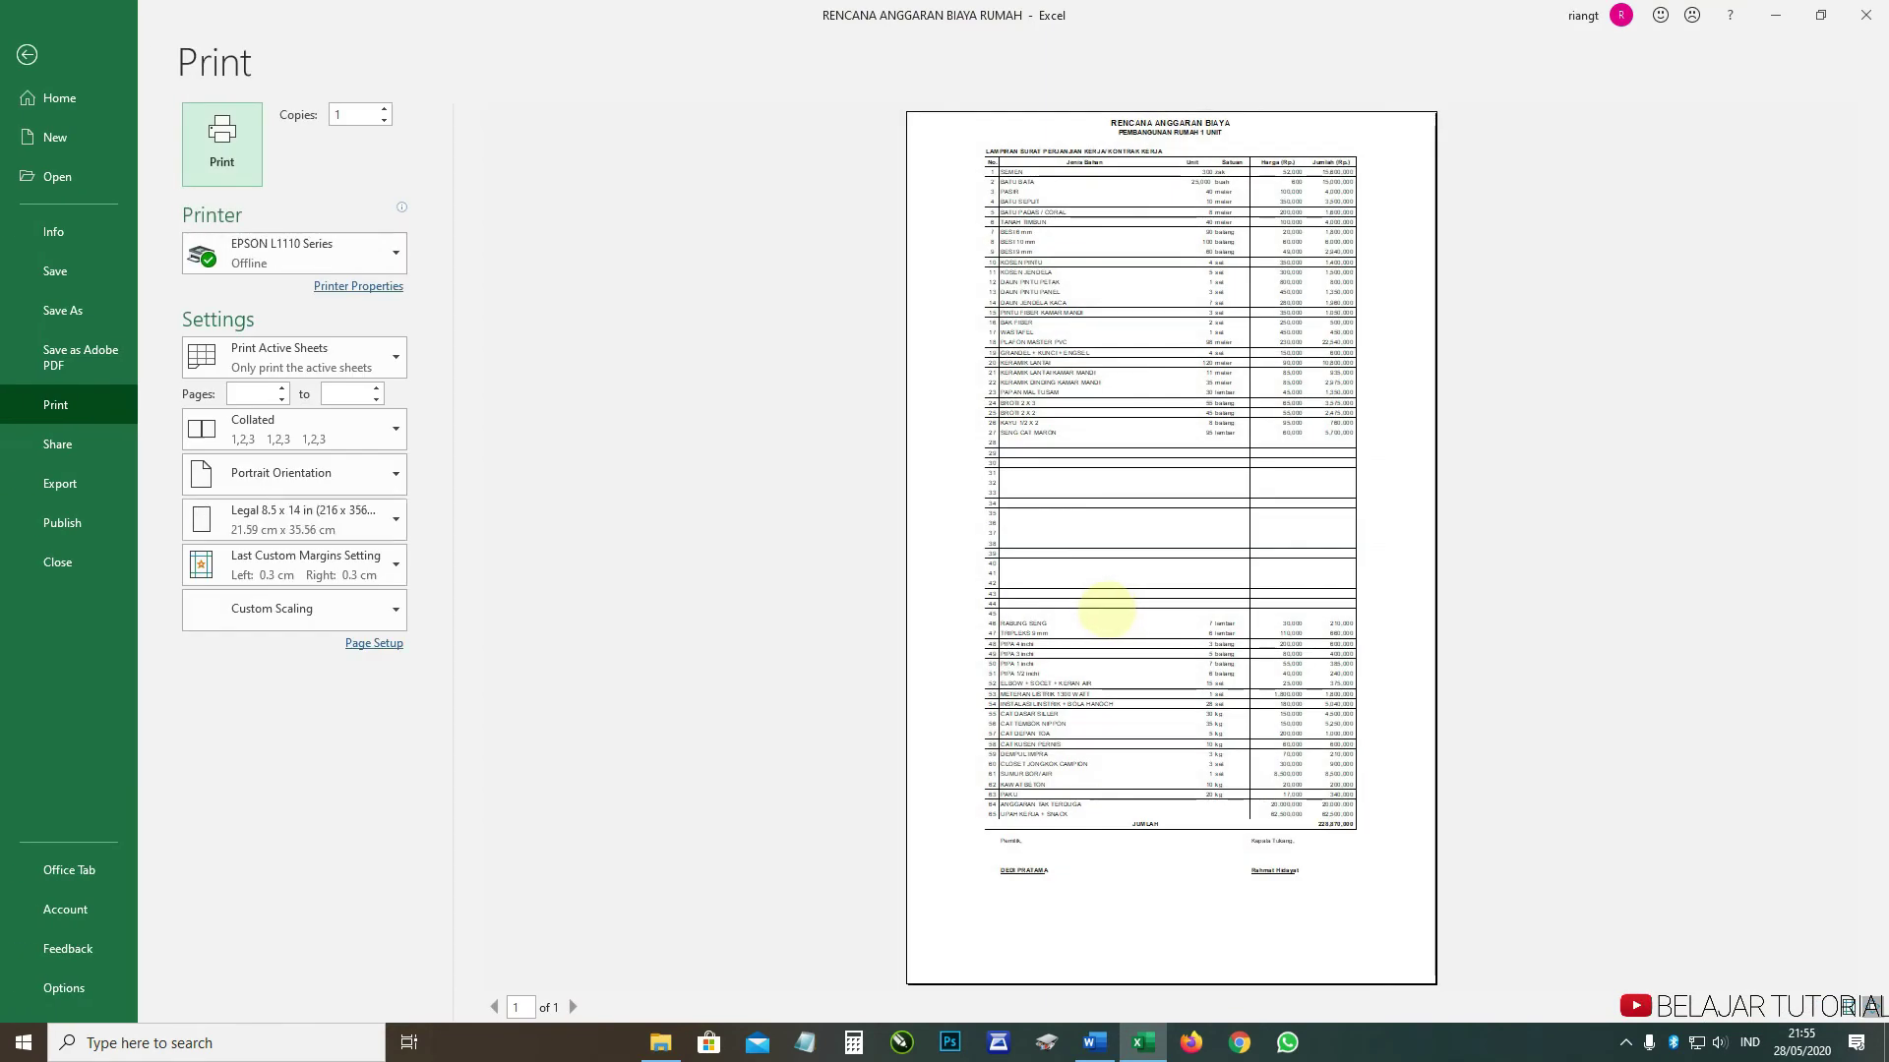
key(Escape)
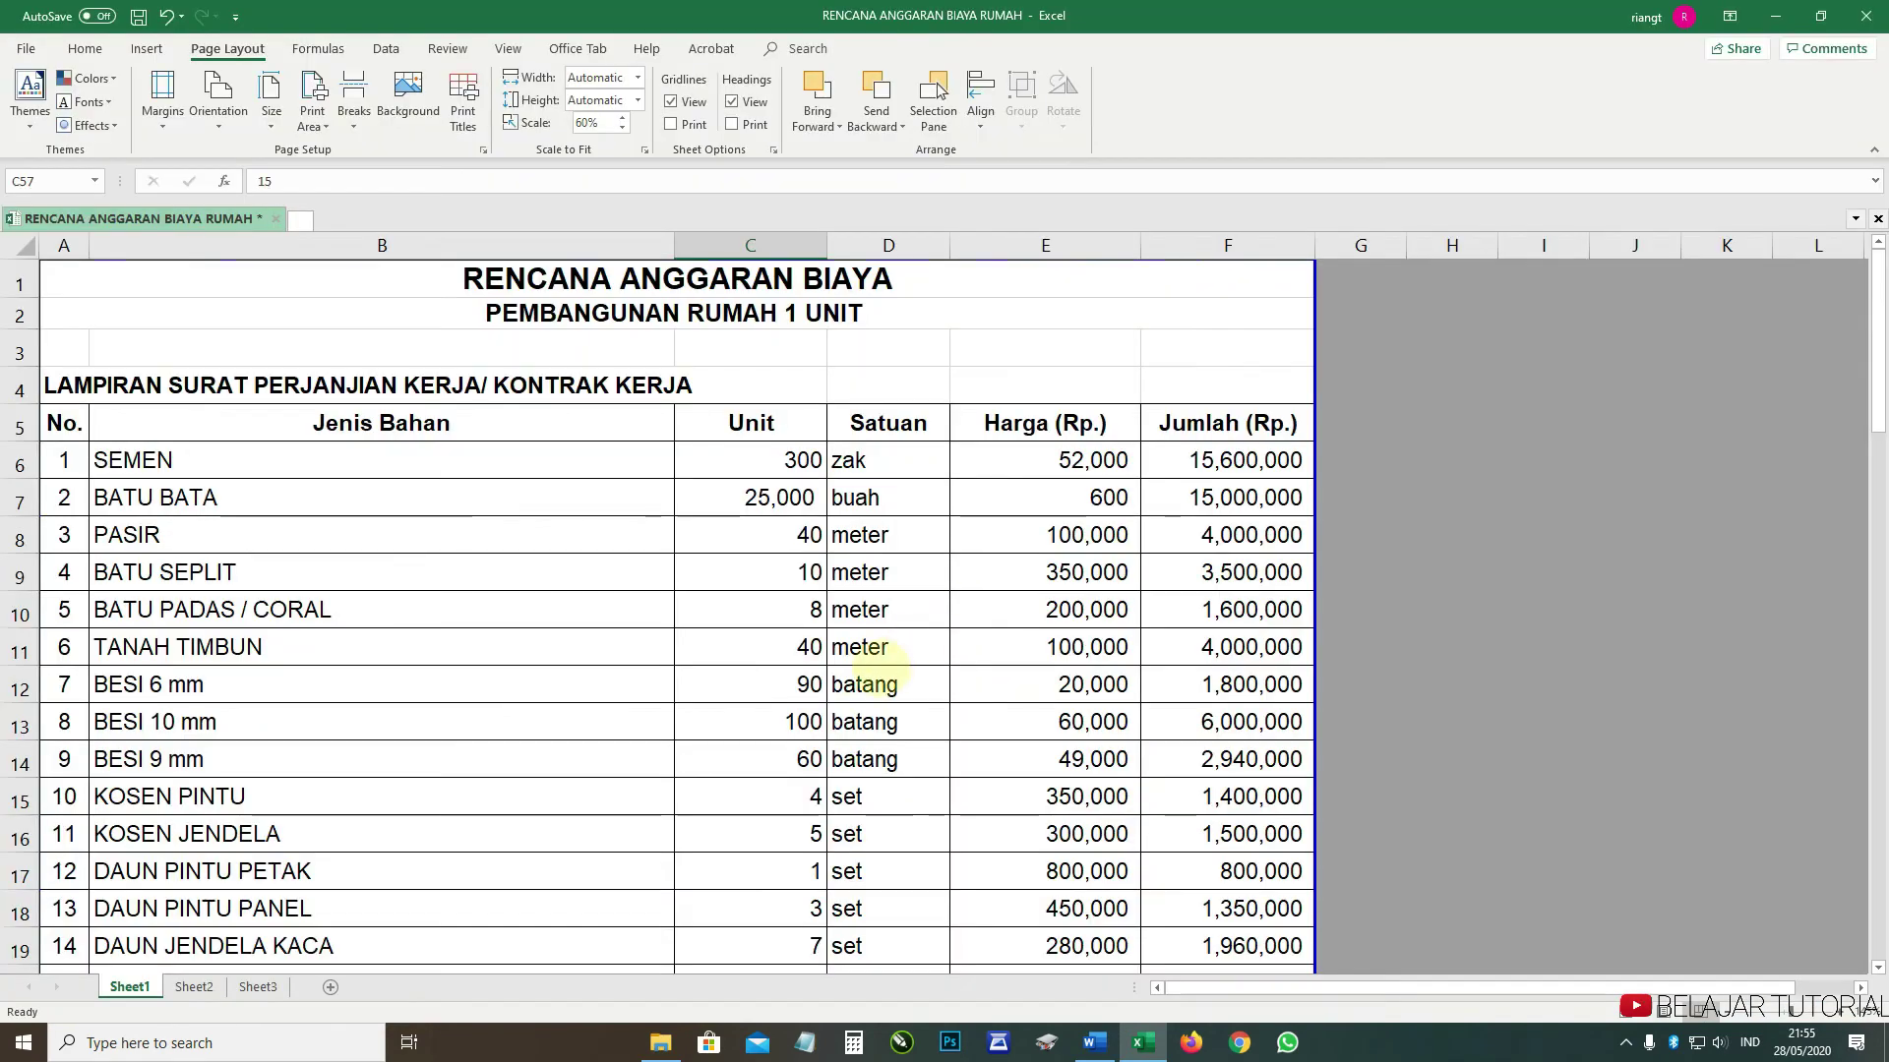
- Look through the budget table from the title down to the signature block, including the blank added rows
scroll(851, 673, down, 9)
scroll(854, 673, down, 10)
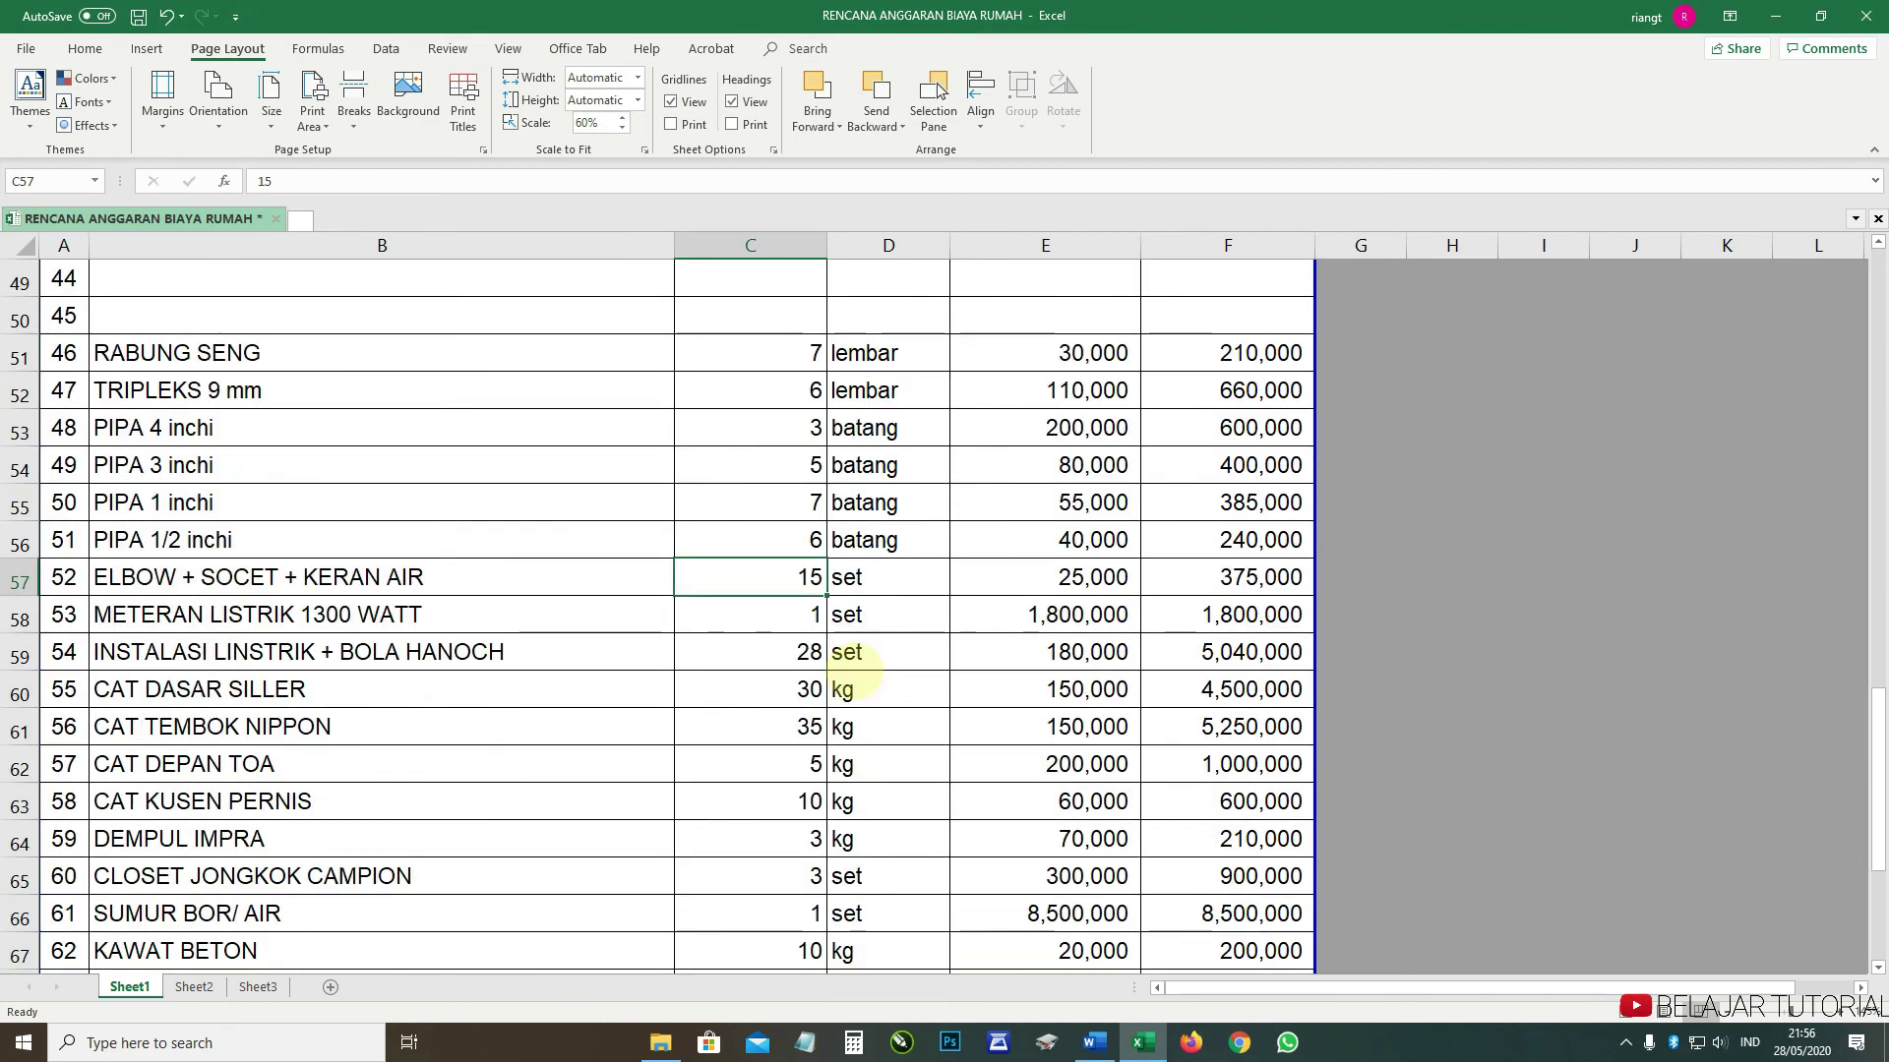
scroll(846, 675, up, 5)
scroll(856, 669, up, 10)
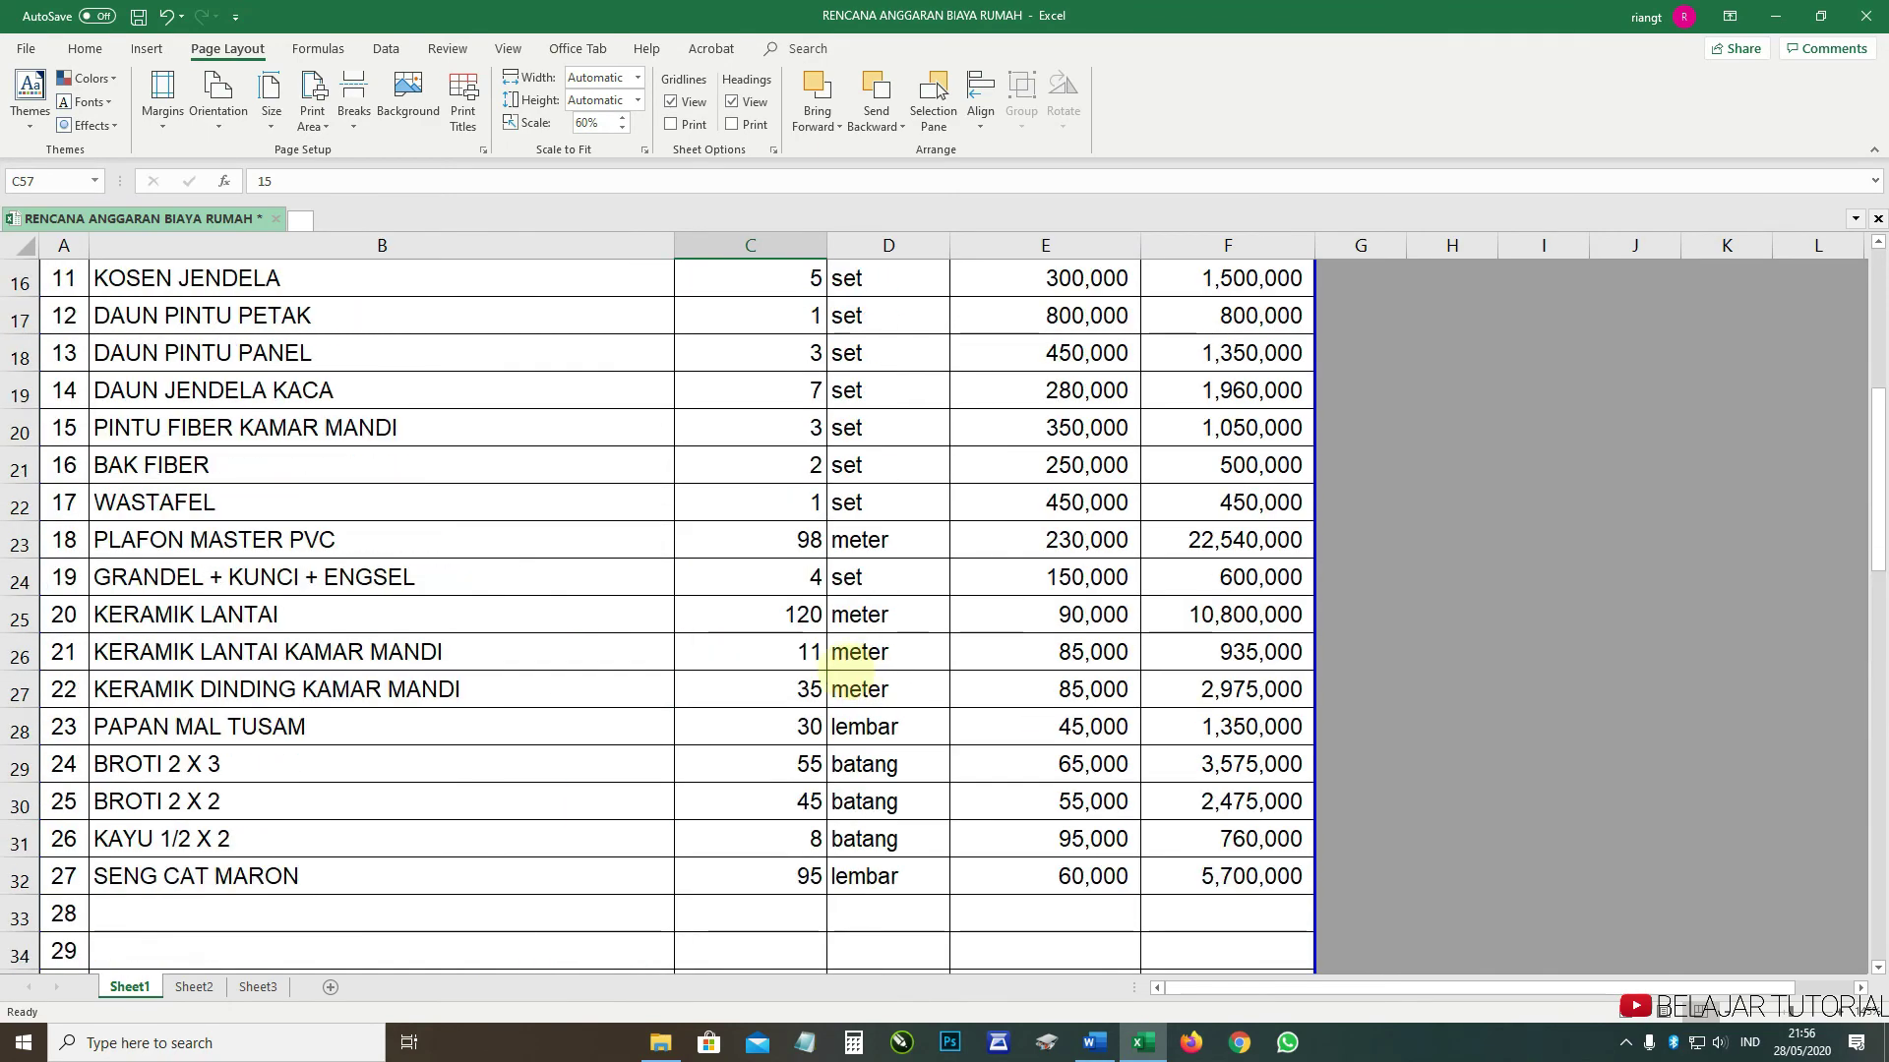
scroll(759, 711, down, 1)
scroll(760, 712, down, 7)
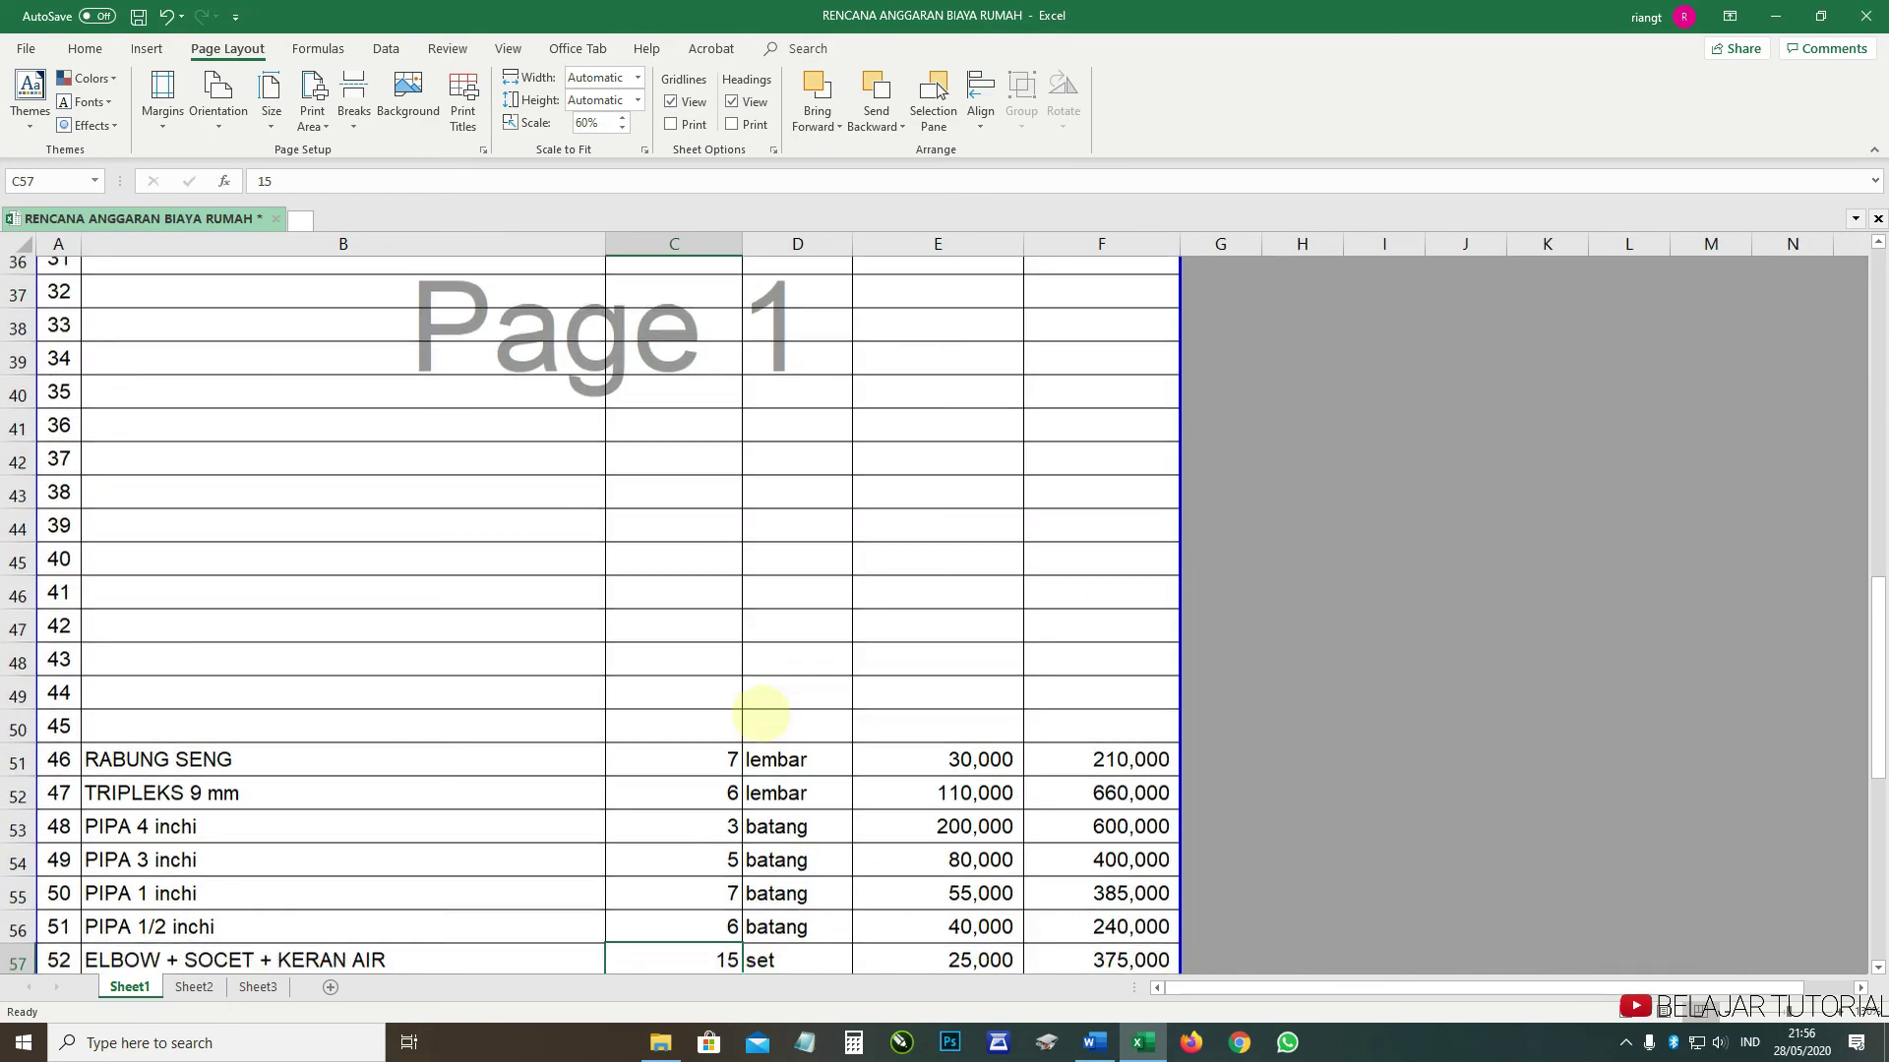
scroll(760, 712, down, 9)
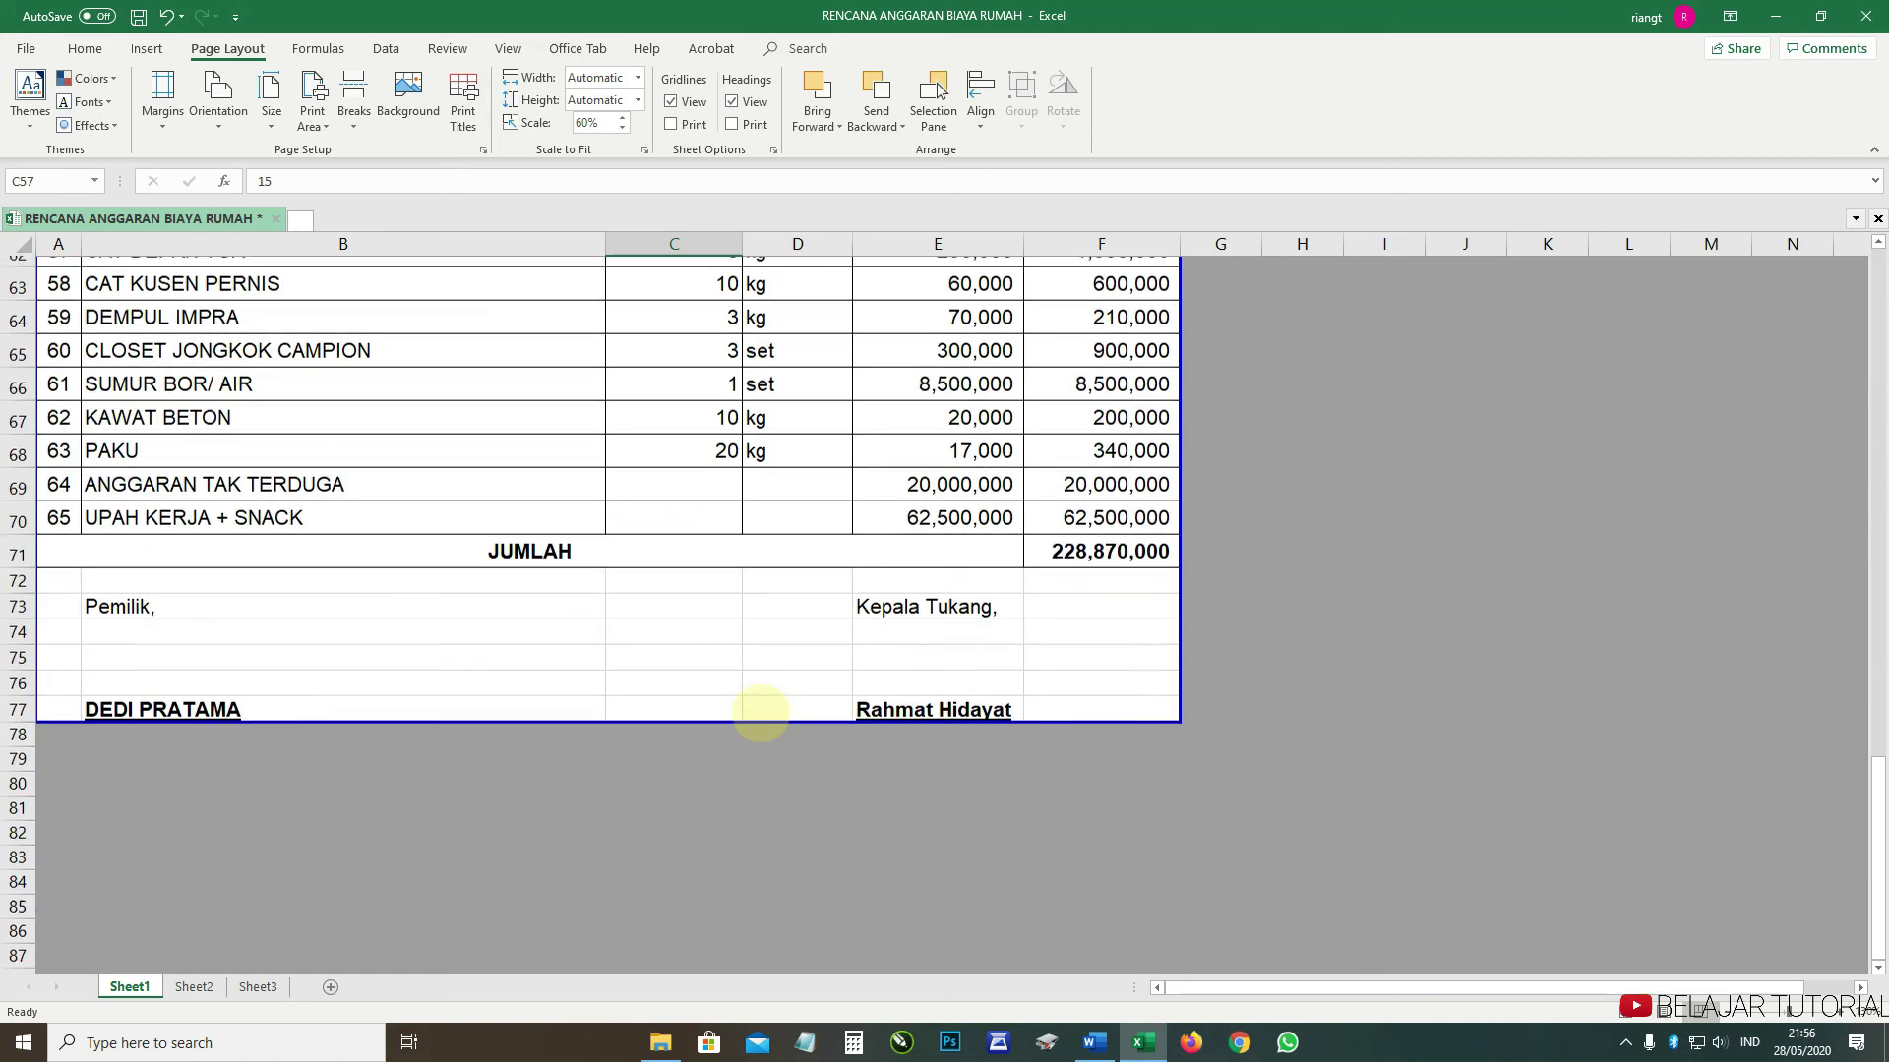
scroll(766, 707, up, 5)
scroll(765, 710, up, 10)
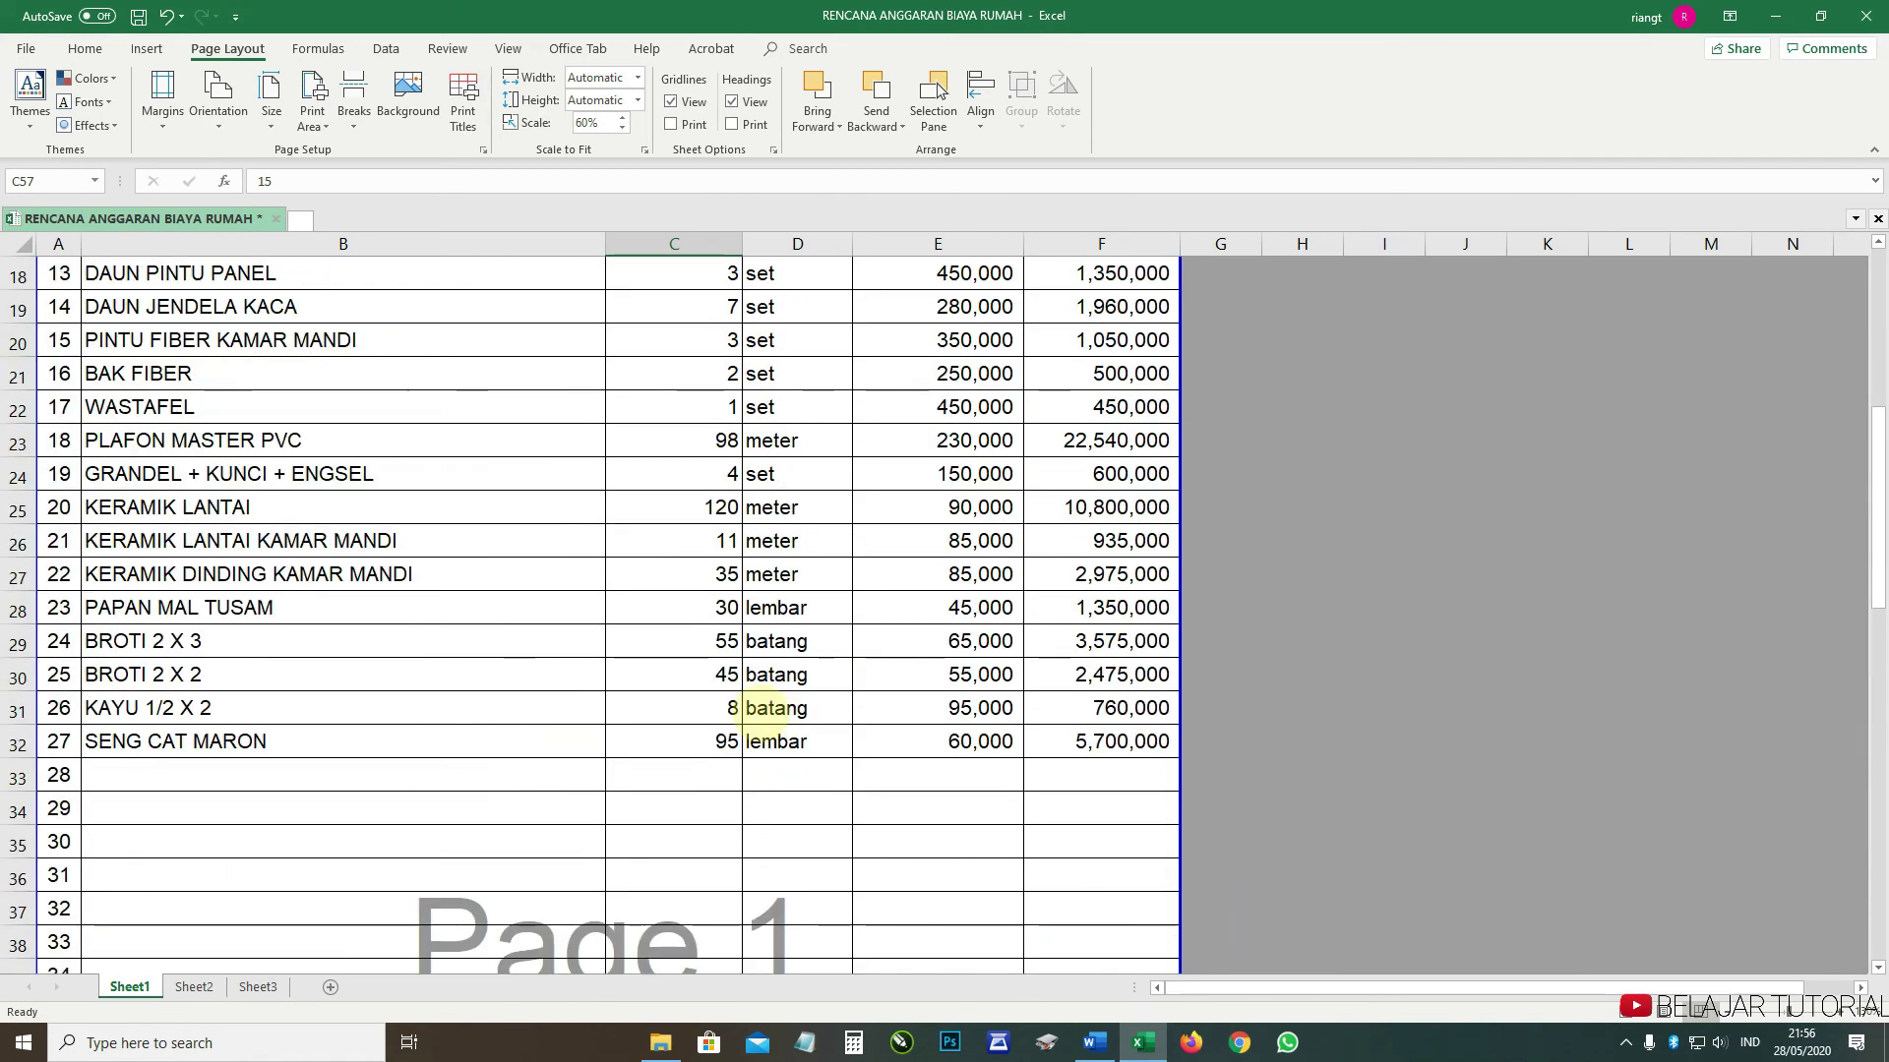
scroll(765, 710, up, 6)
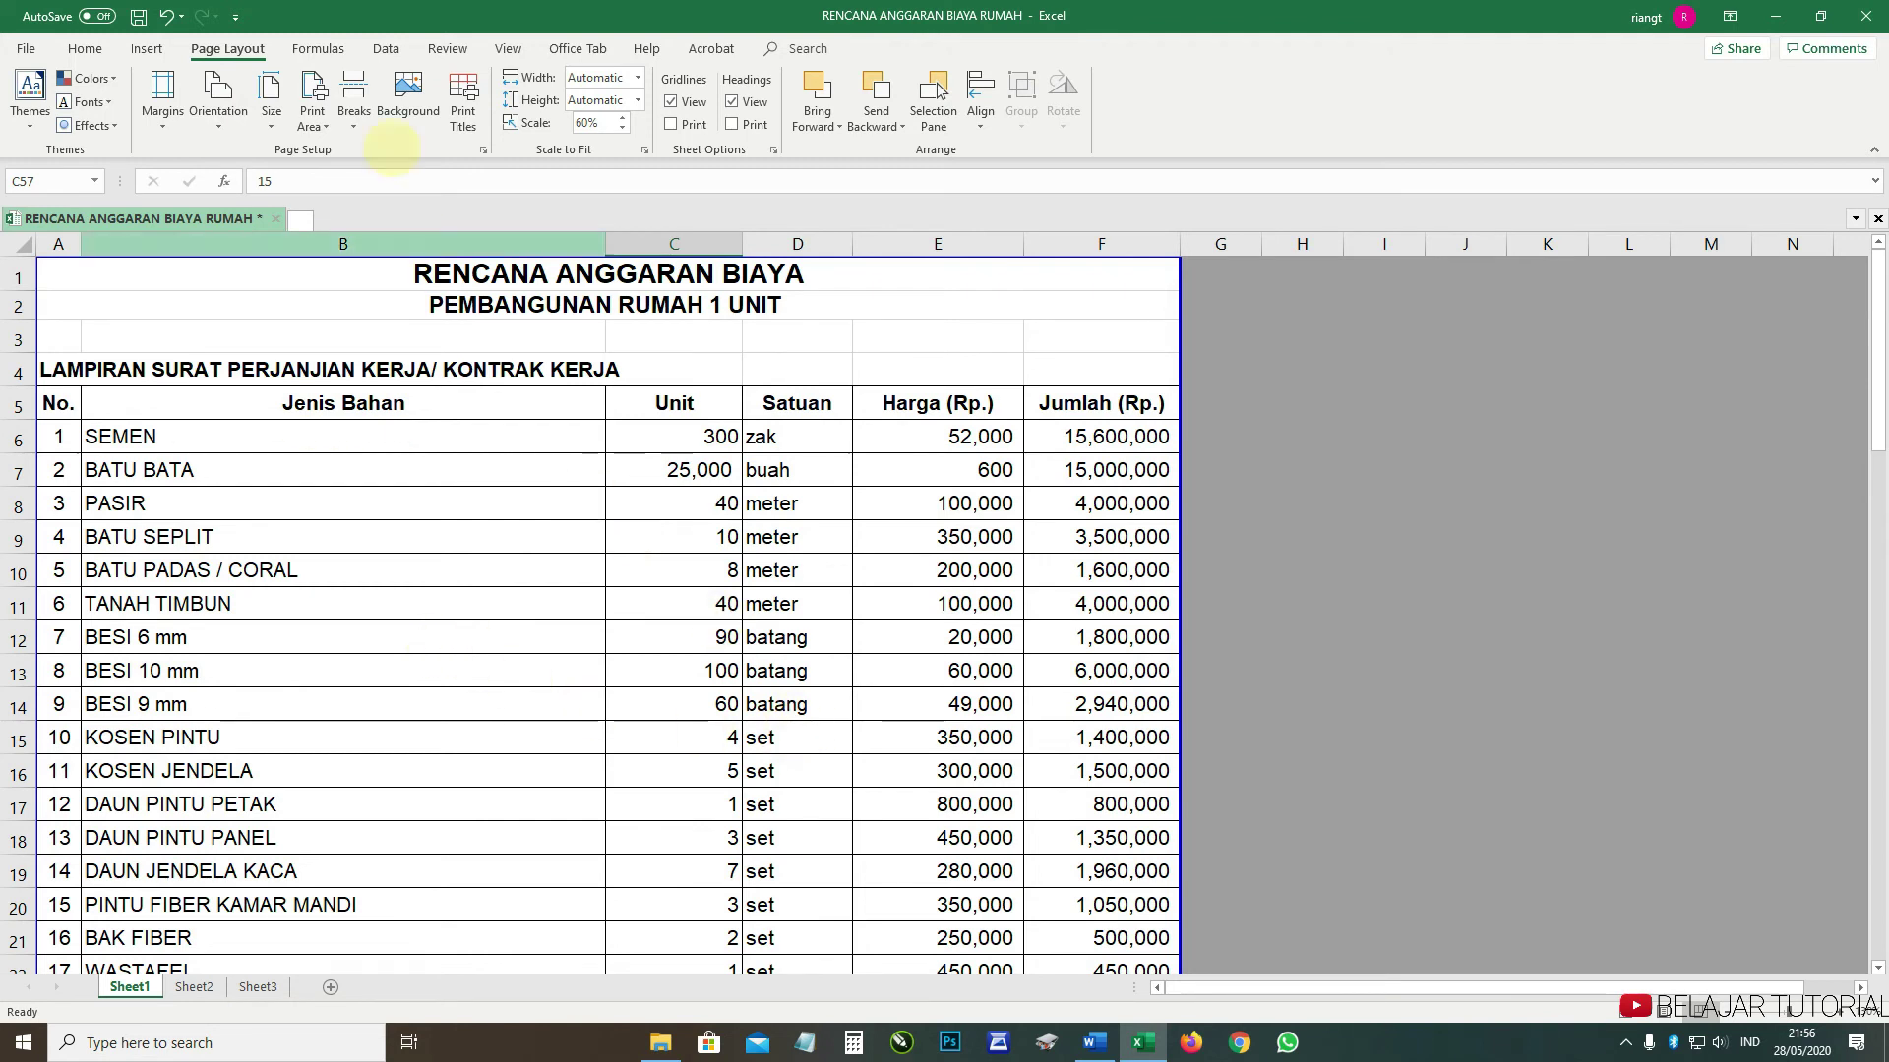
- Set the print scaling to 85% of normal size in Page Setup, keeping Legal paper in portrait orientation
click(483, 150)
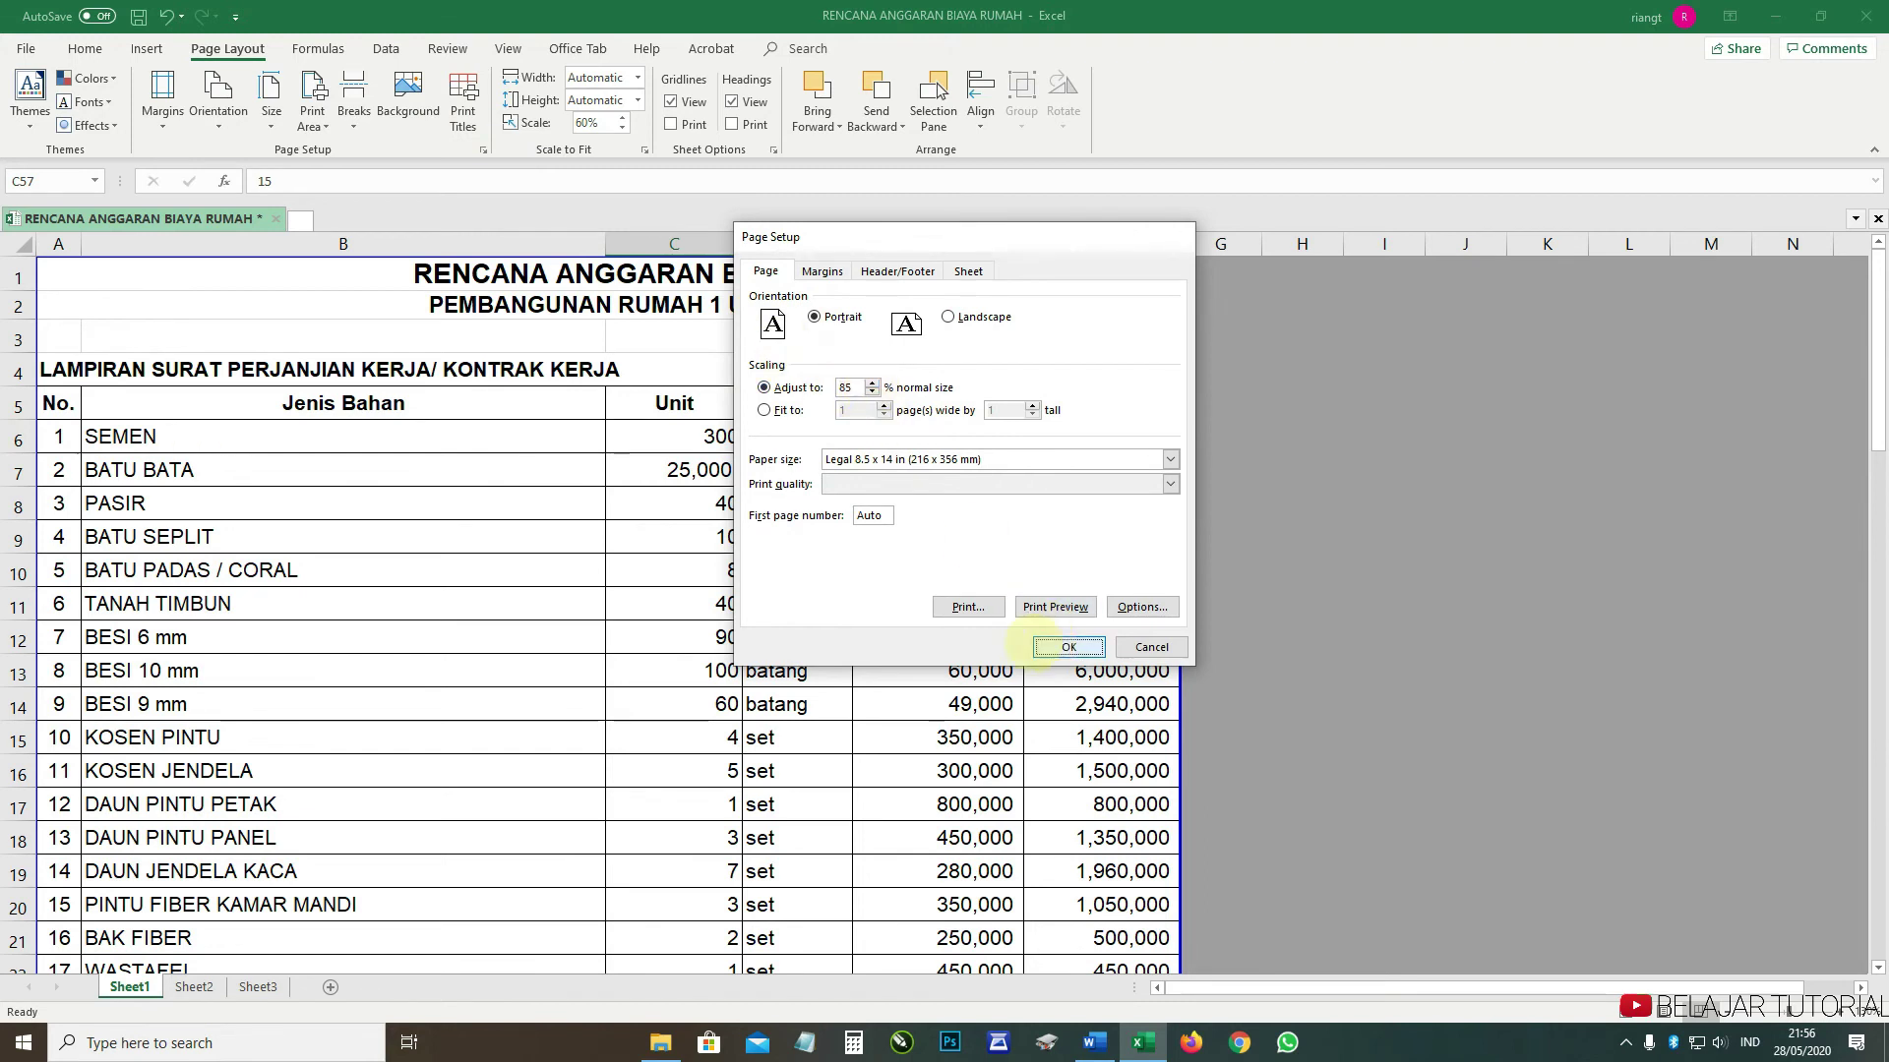
click(1068, 646)
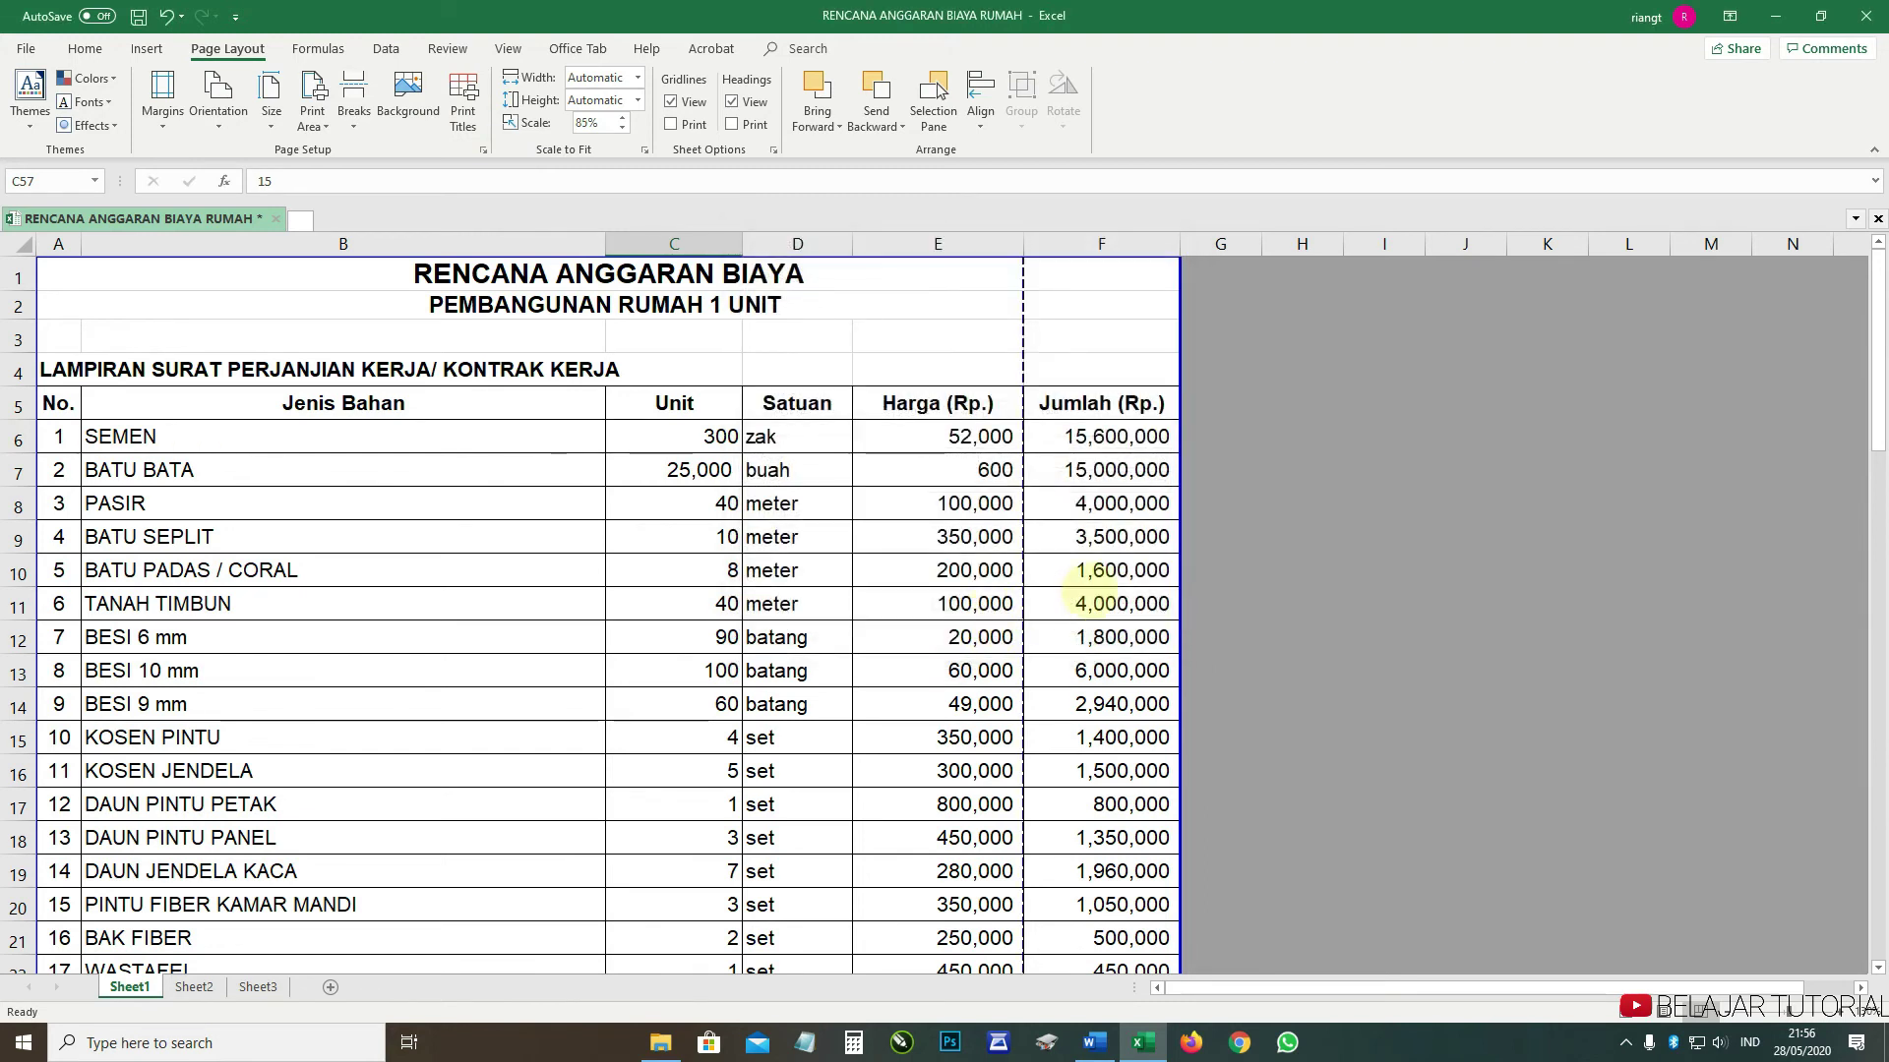
click(1102, 412)
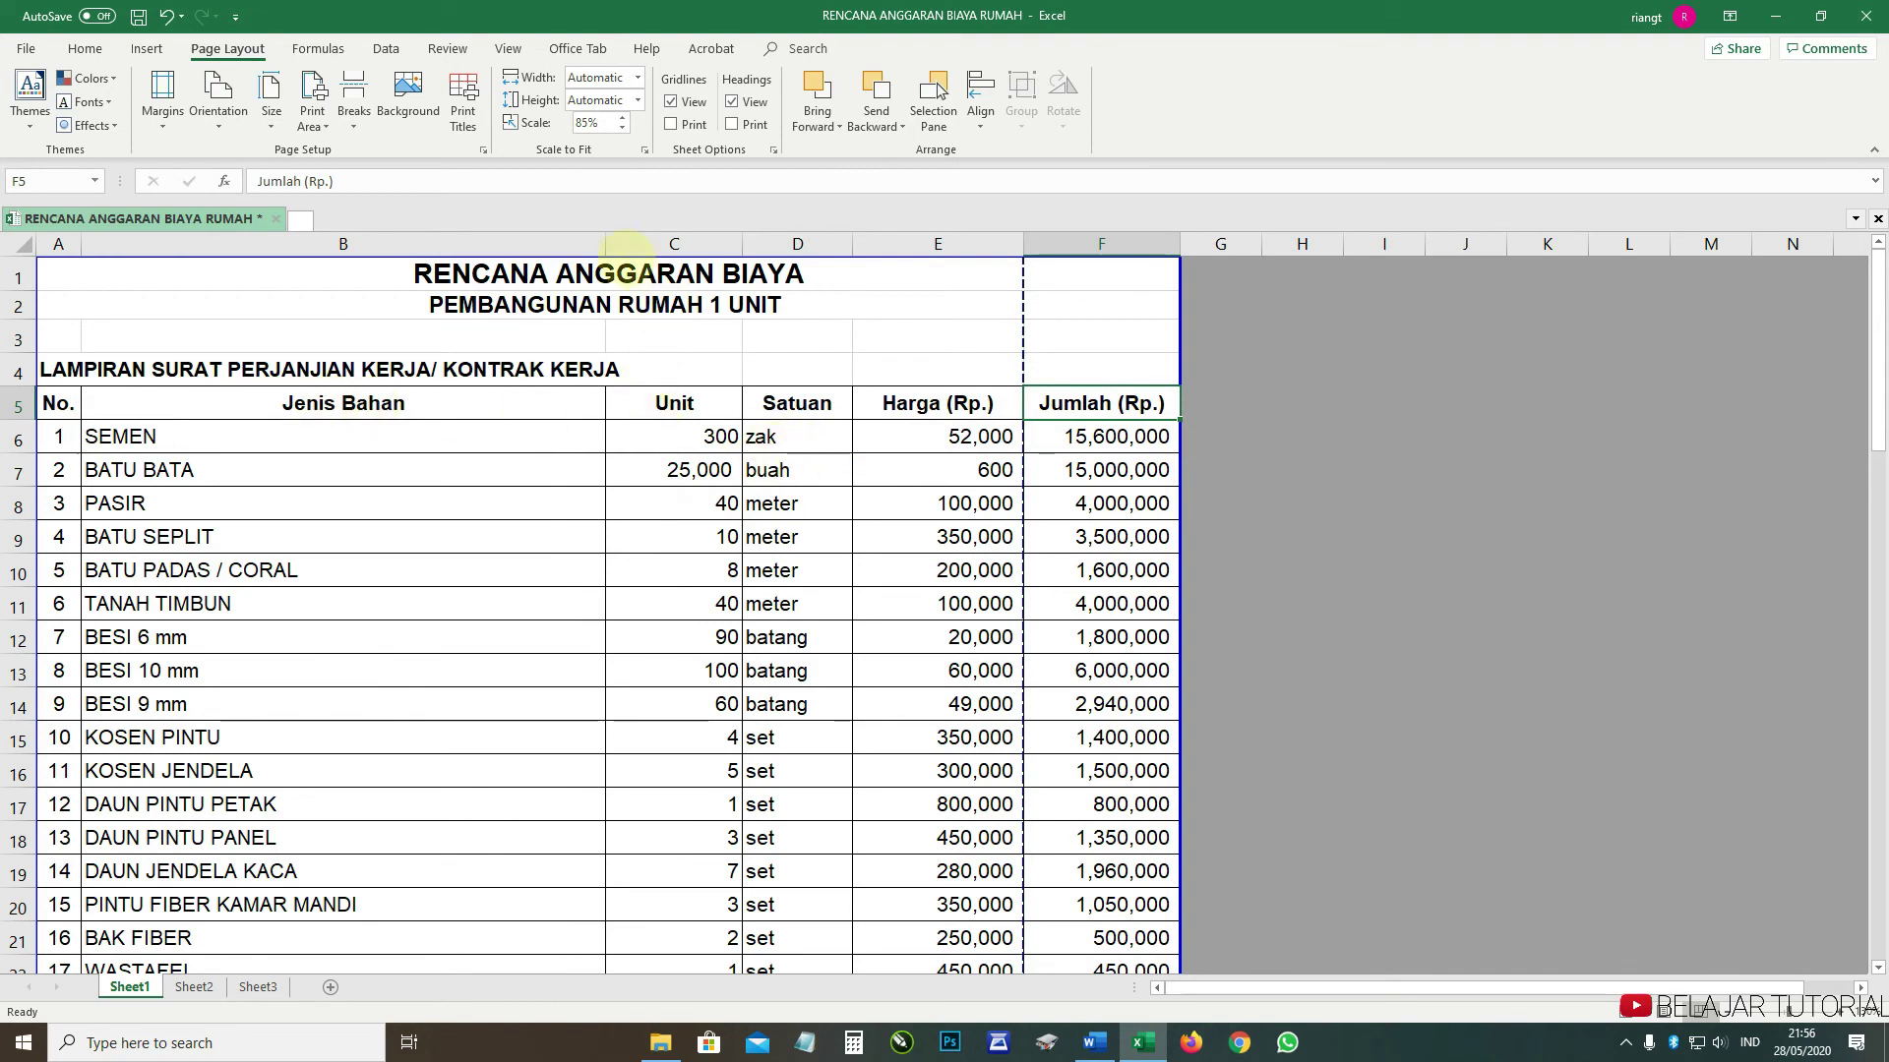
- Narrow the Jenis Bahan column so the Jumlah column fits the page width, and check where the page breaks between rows
drag(605, 243, 550, 243)
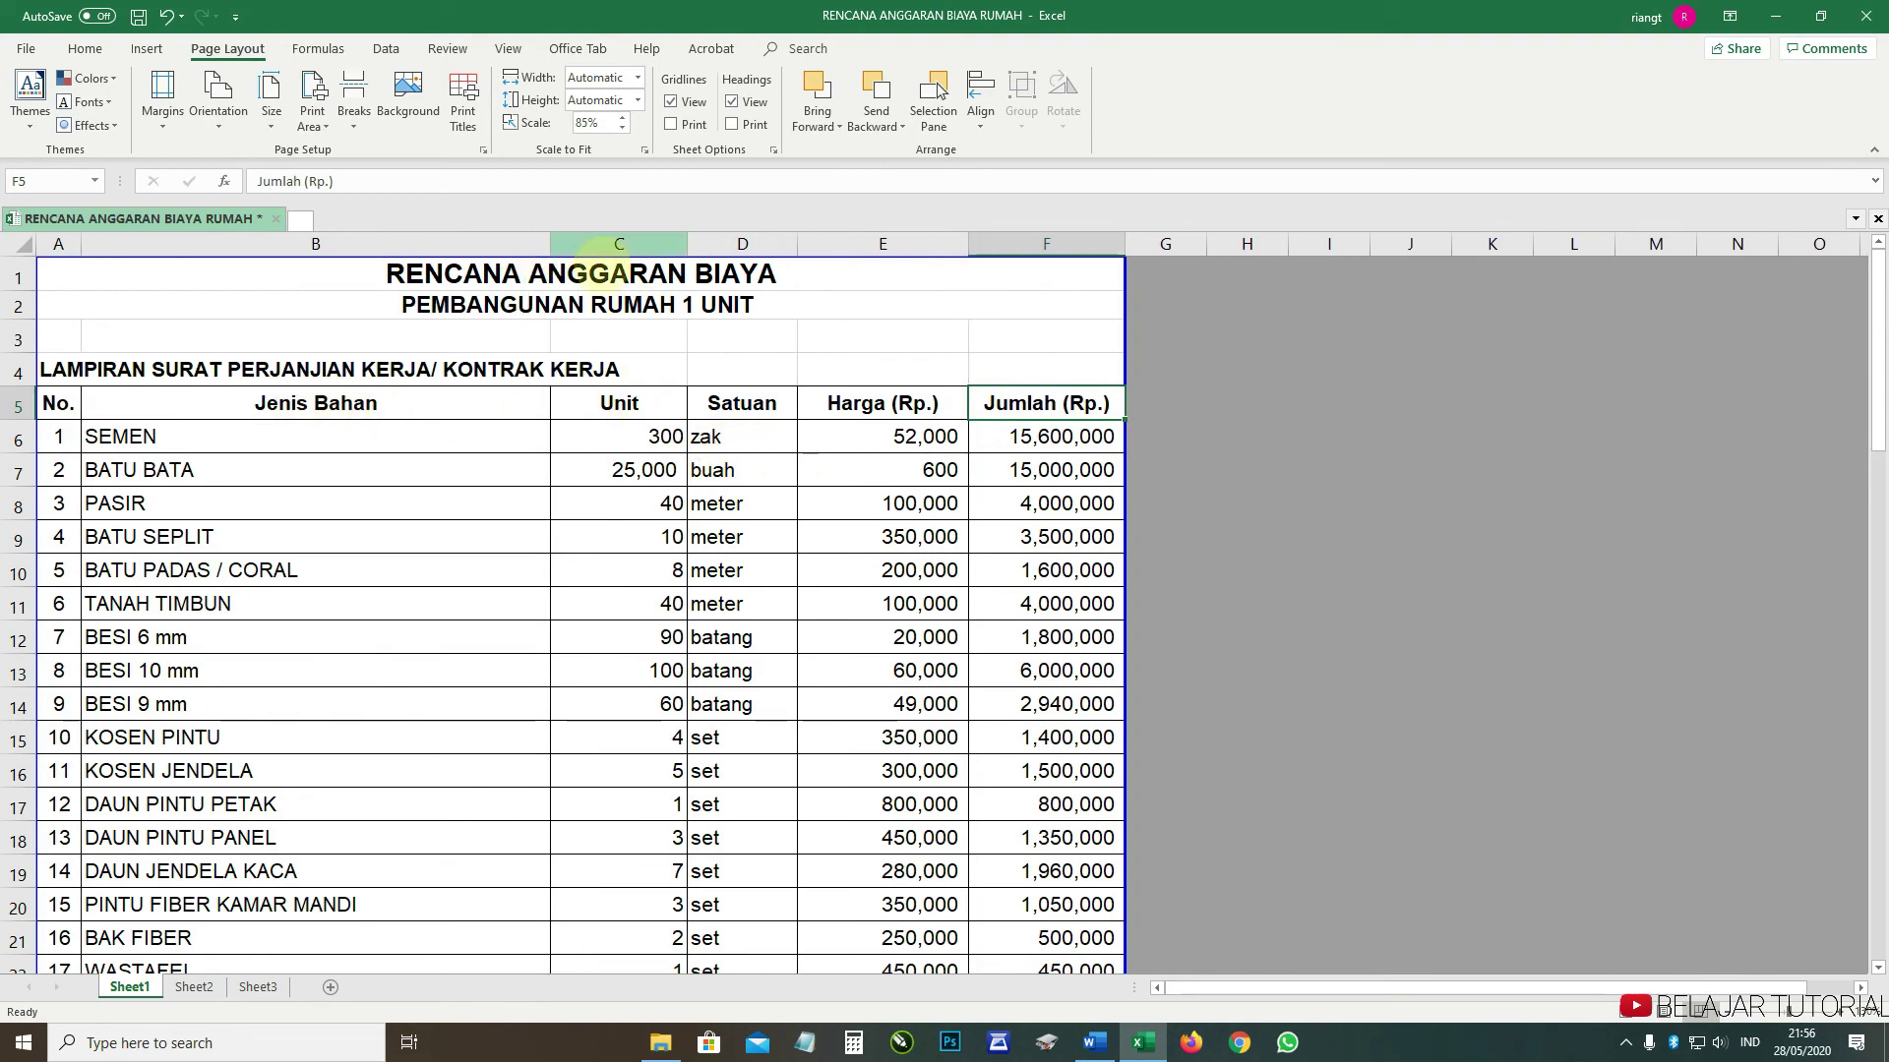
scroll(939, 469, down, 18)
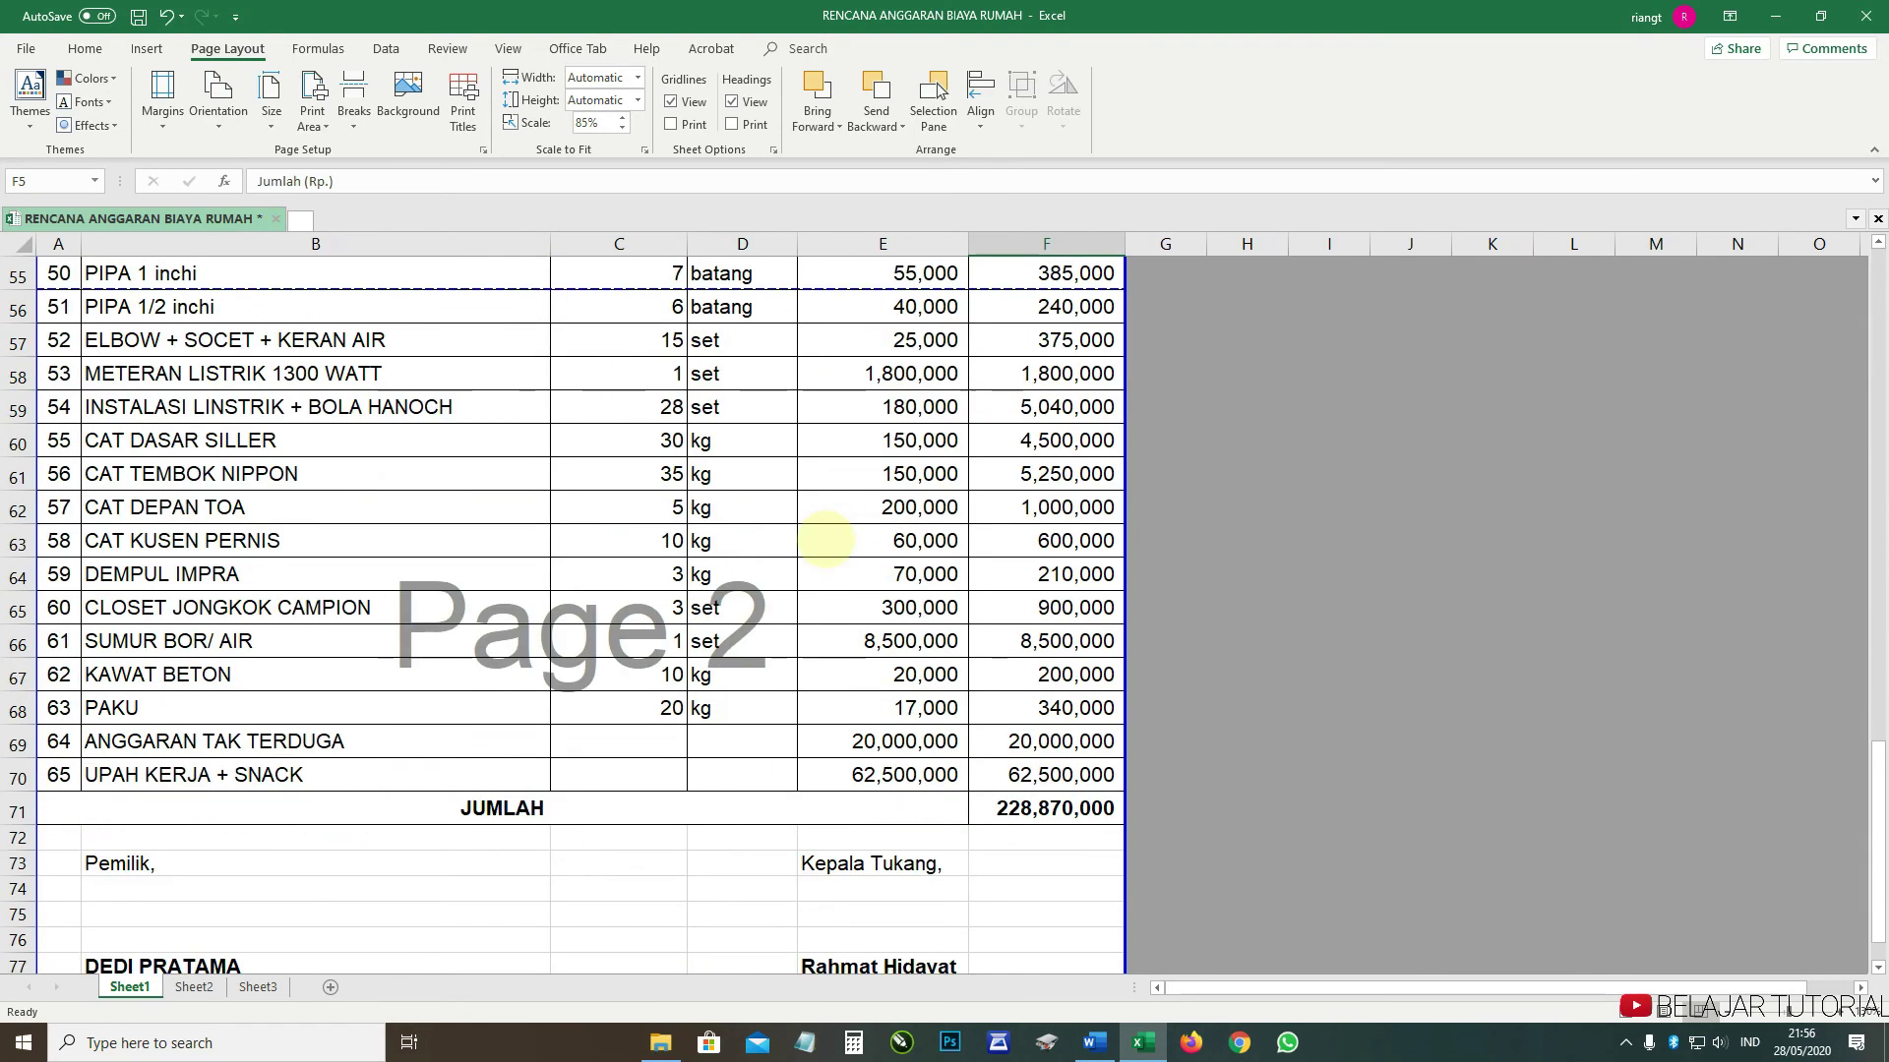
scroll(713, 756, down, 2)
scroll(759, 787, up, 8)
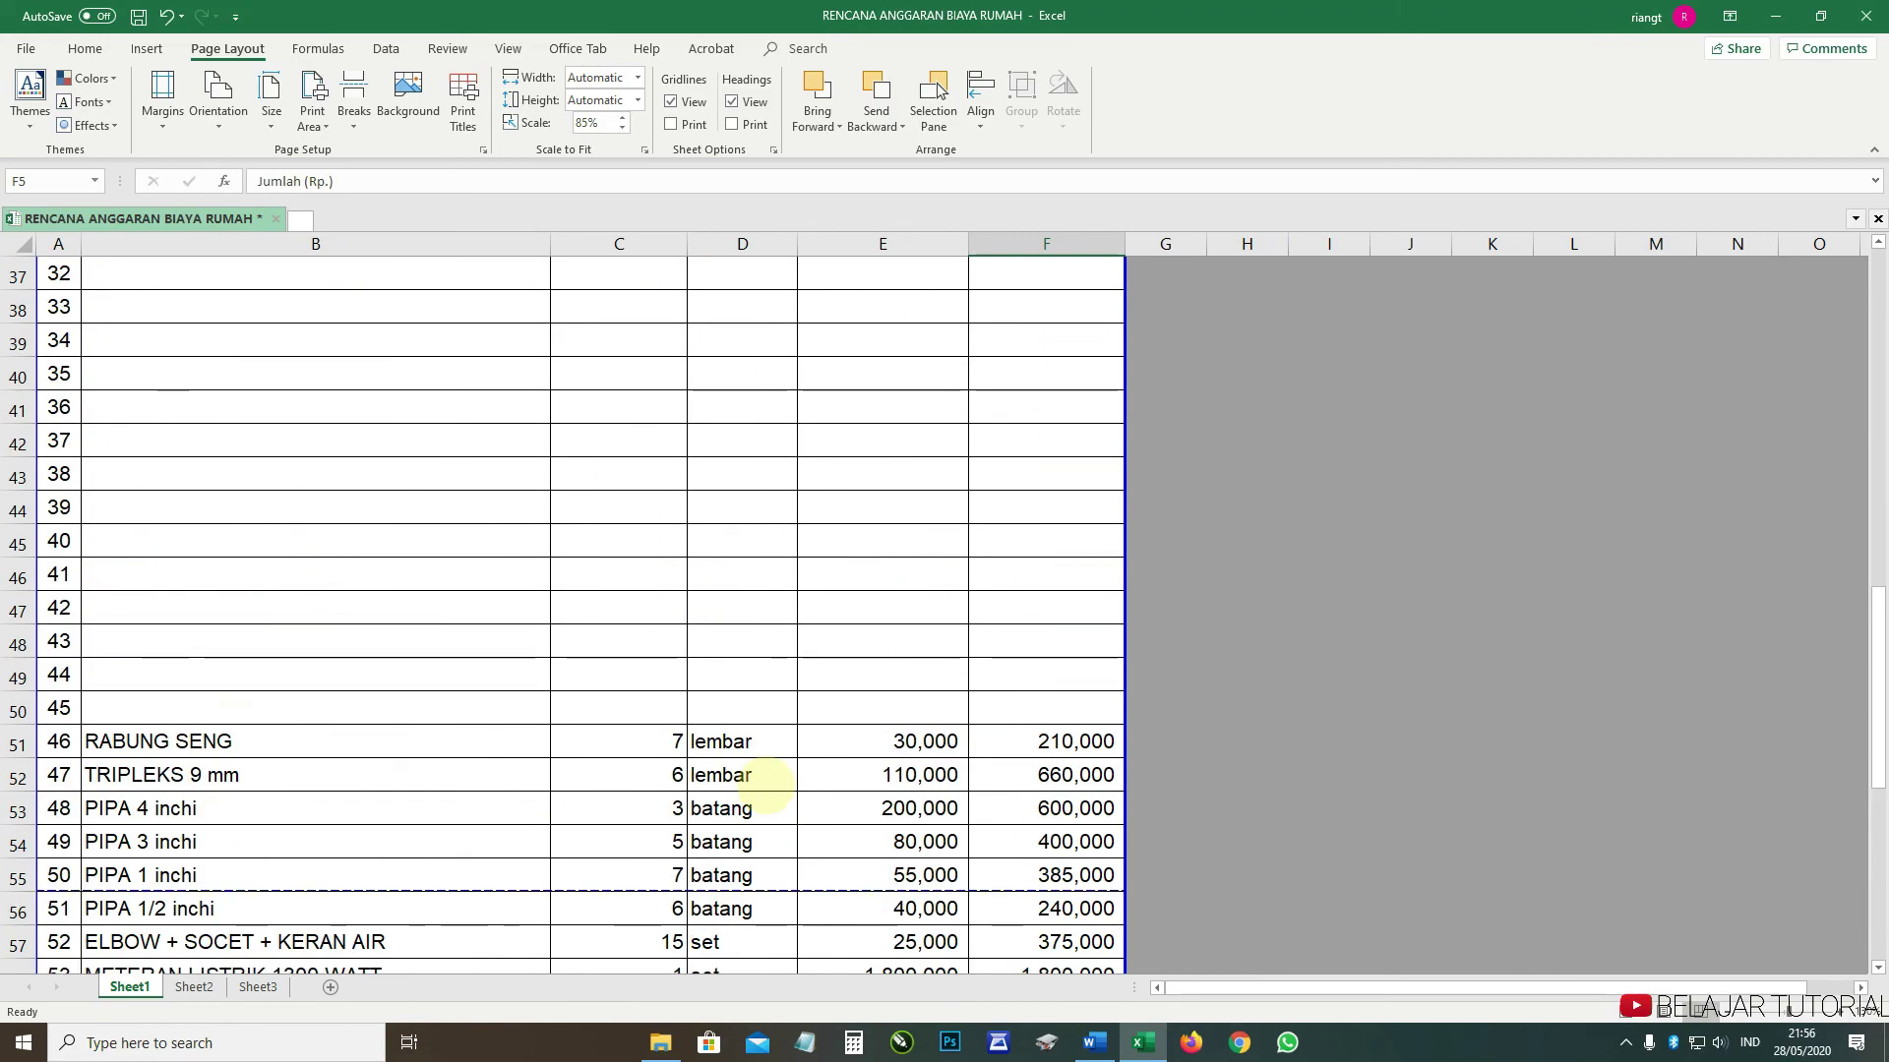
- Review both pages of the rescaled table in the print preview and return to the table's title
key(ctrl+p)
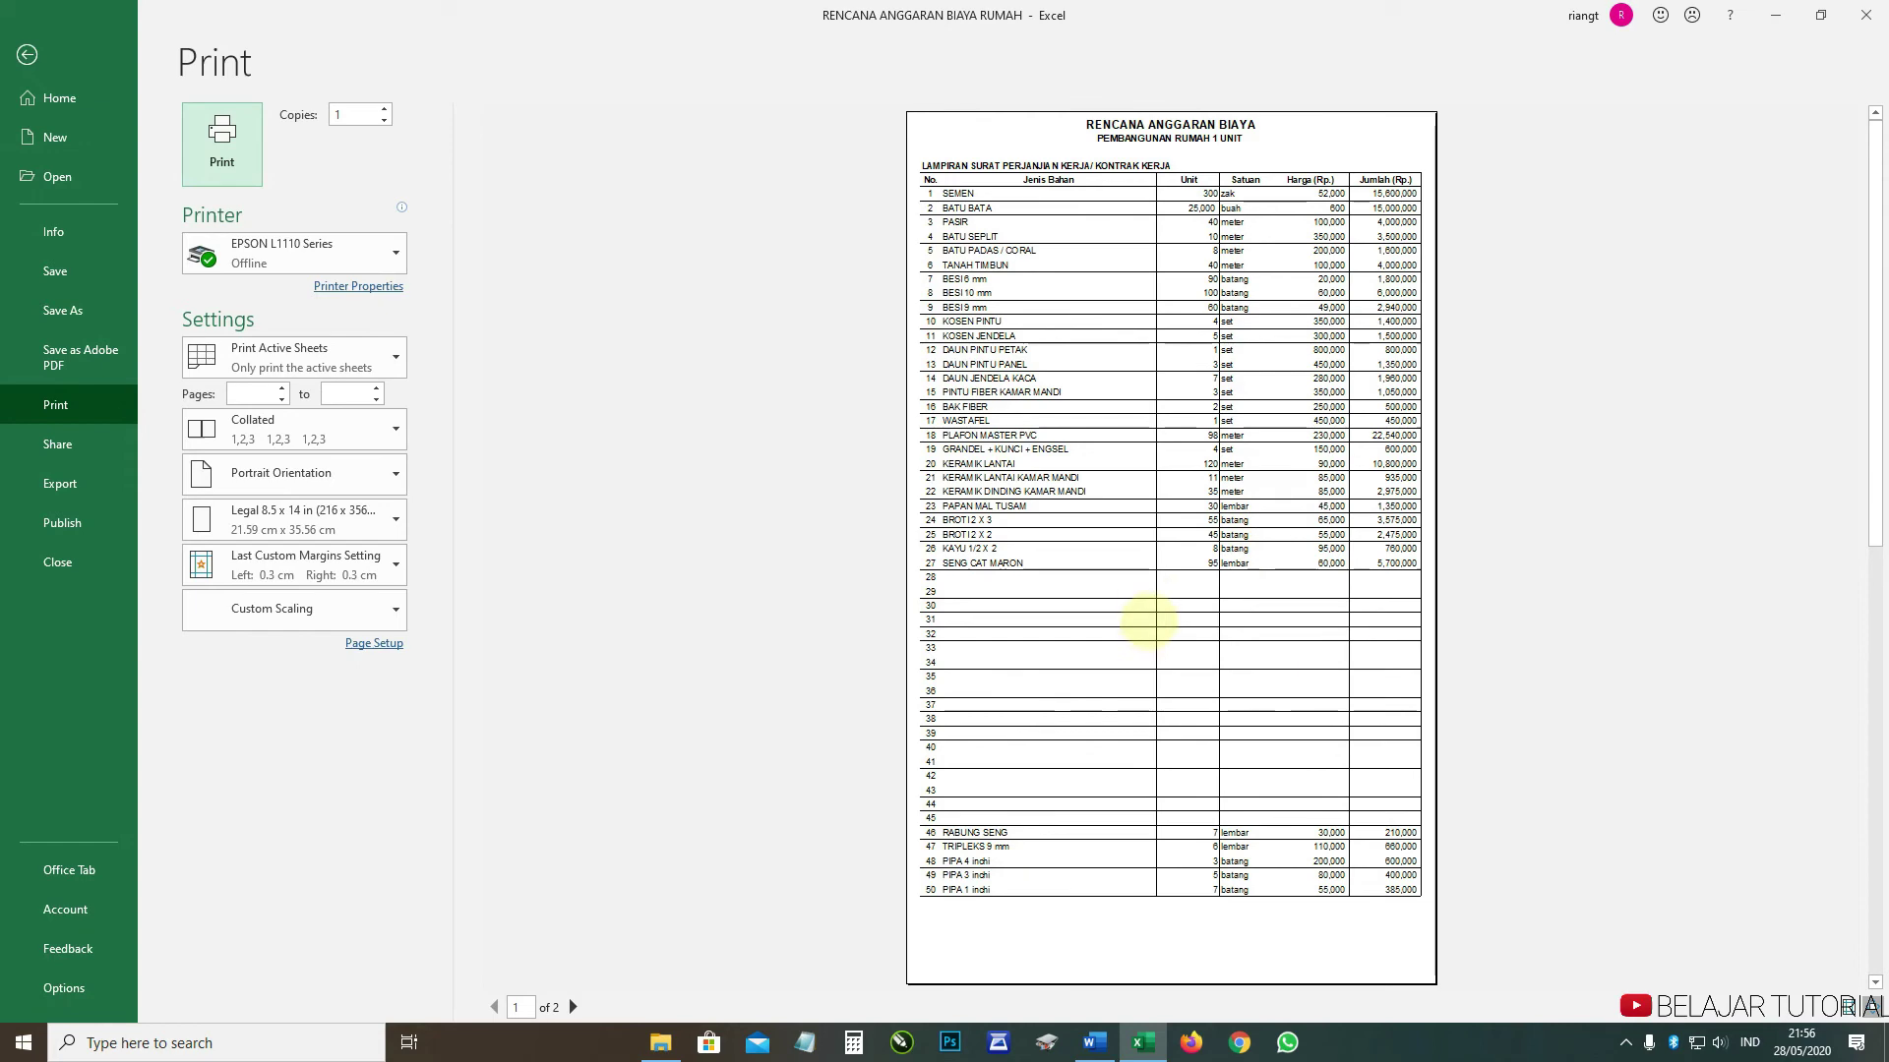
scroll(1173, 548, down, 1)
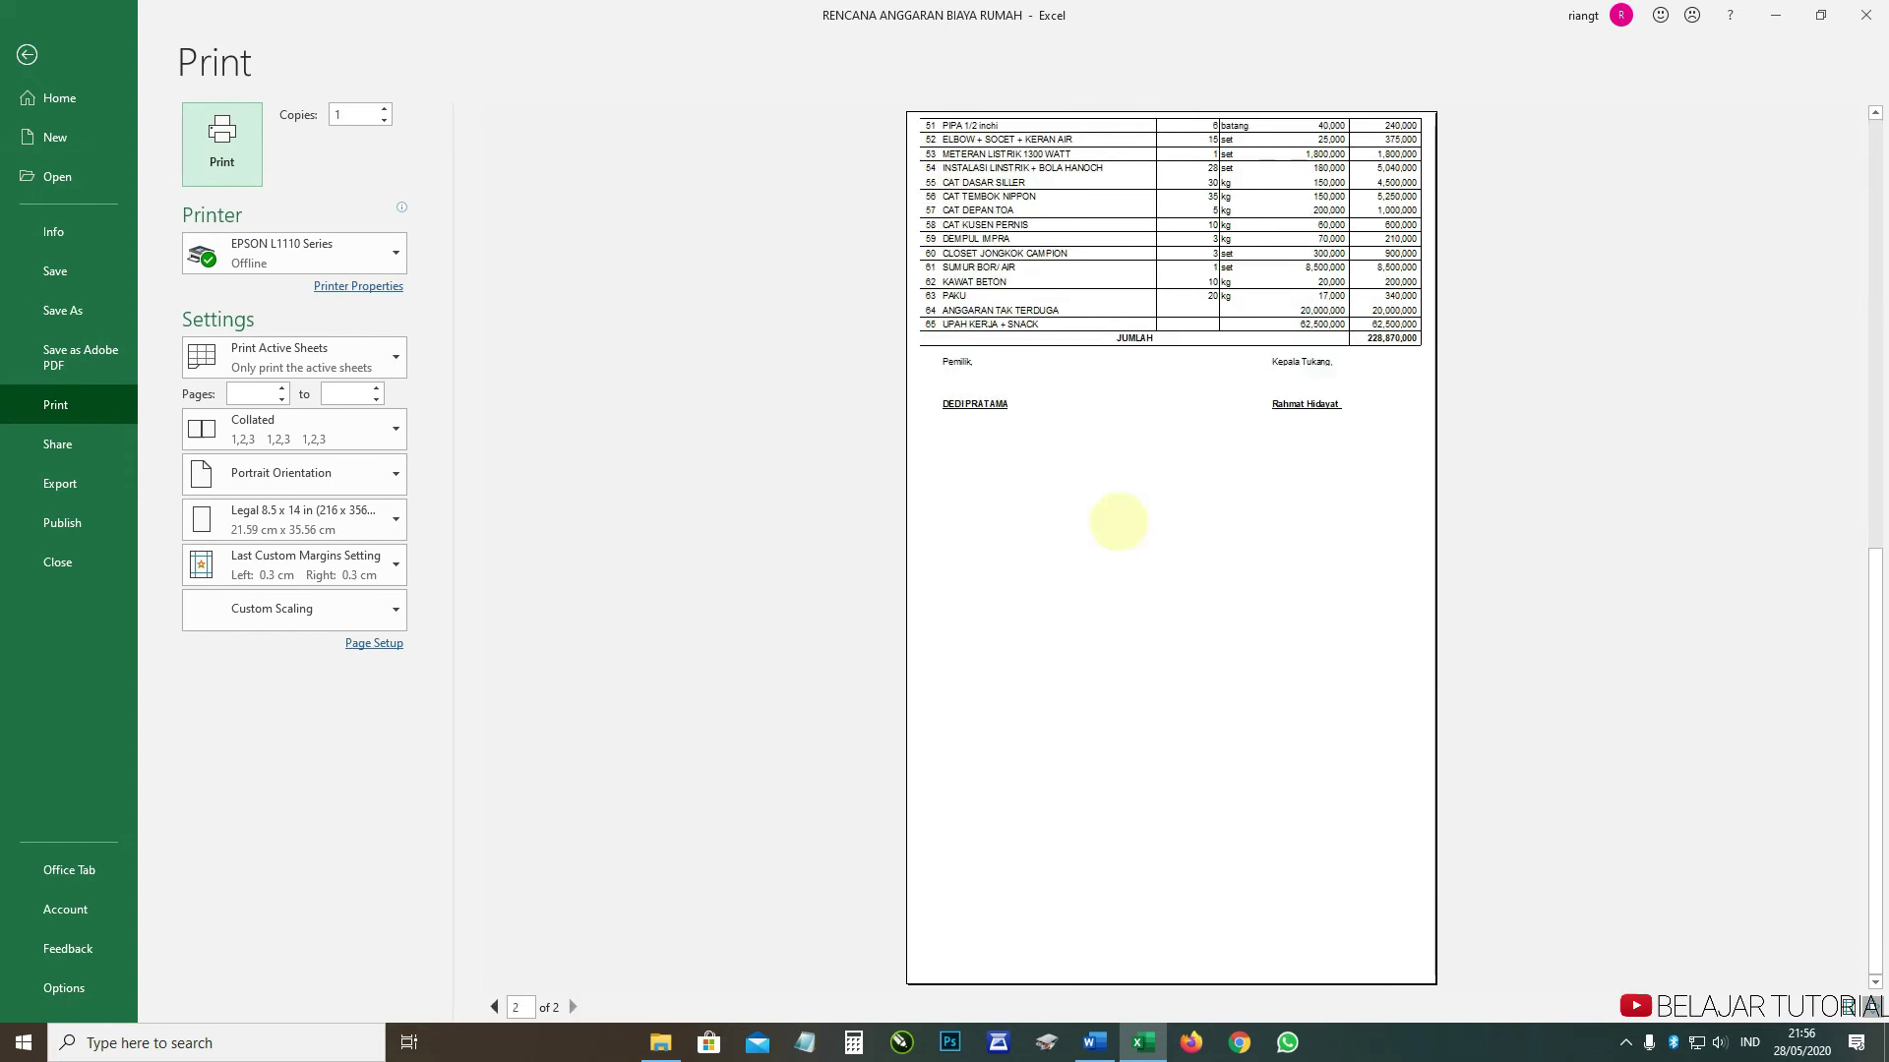
click(26, 55)
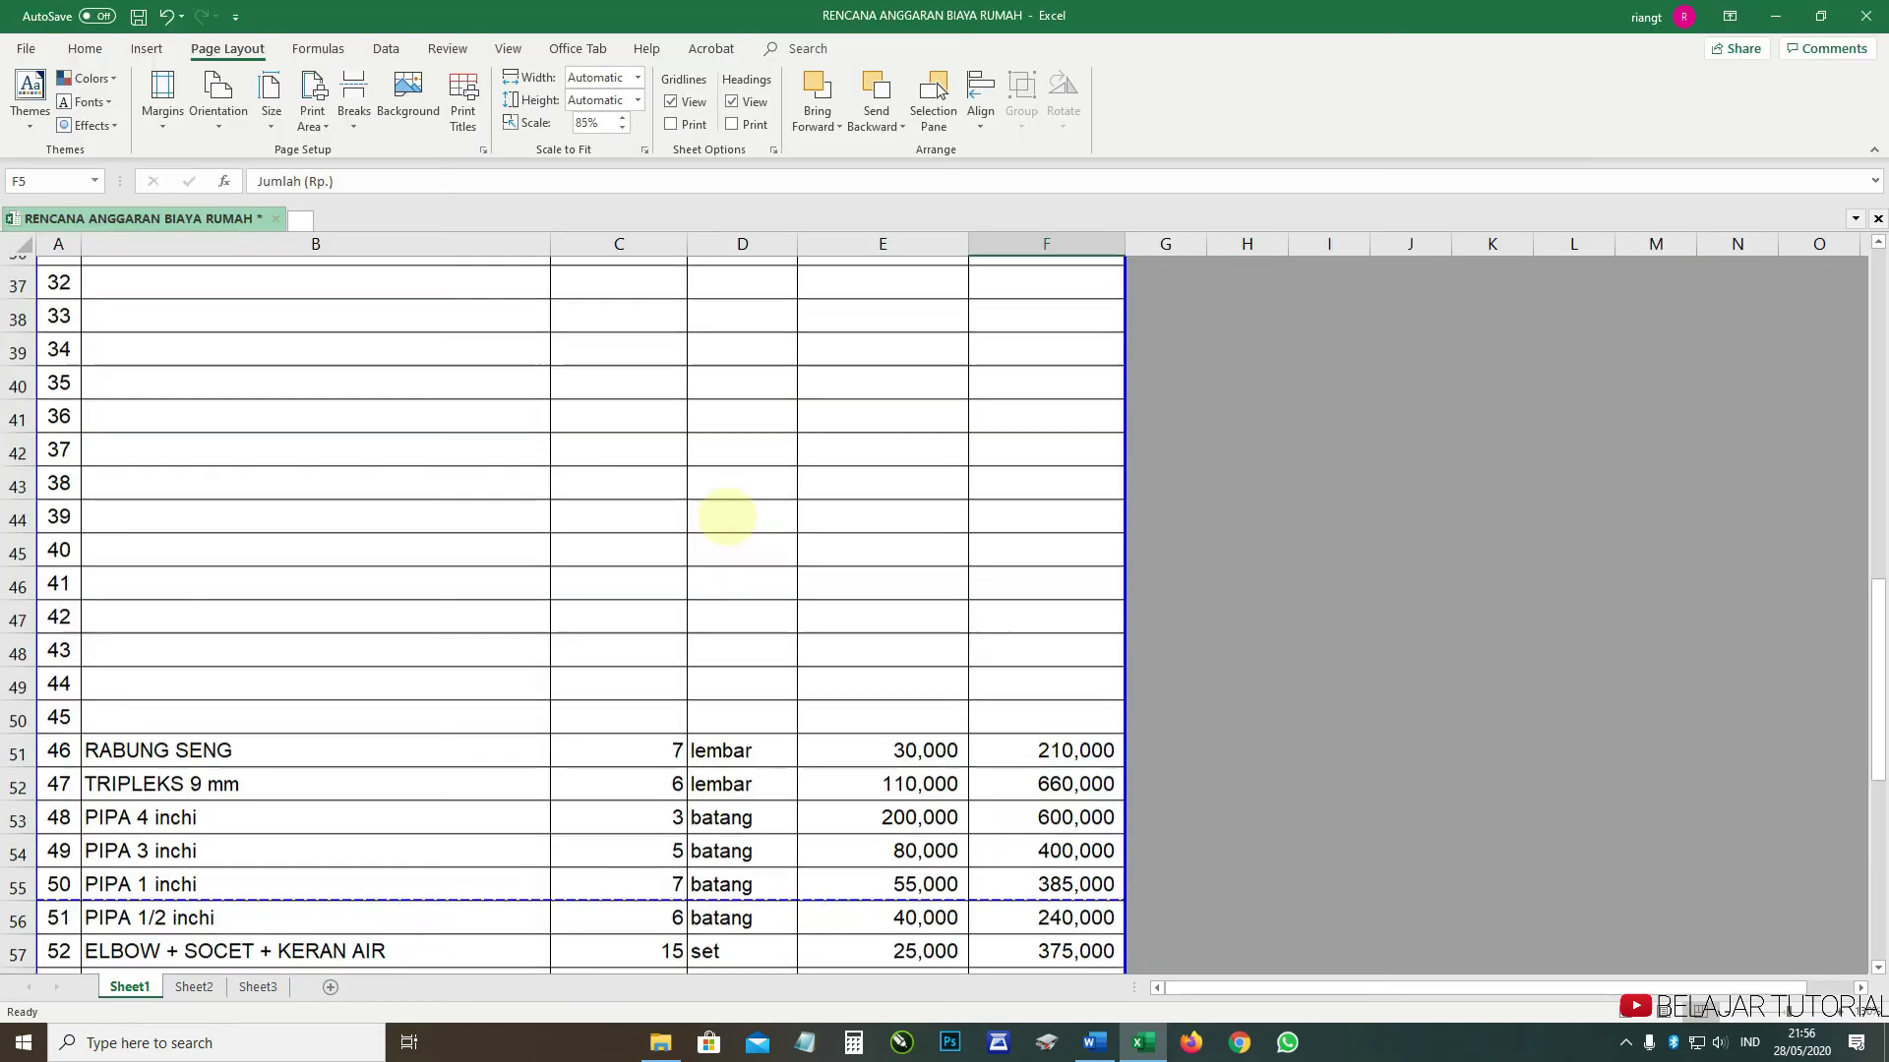
scroll(725, 512, up, 10)
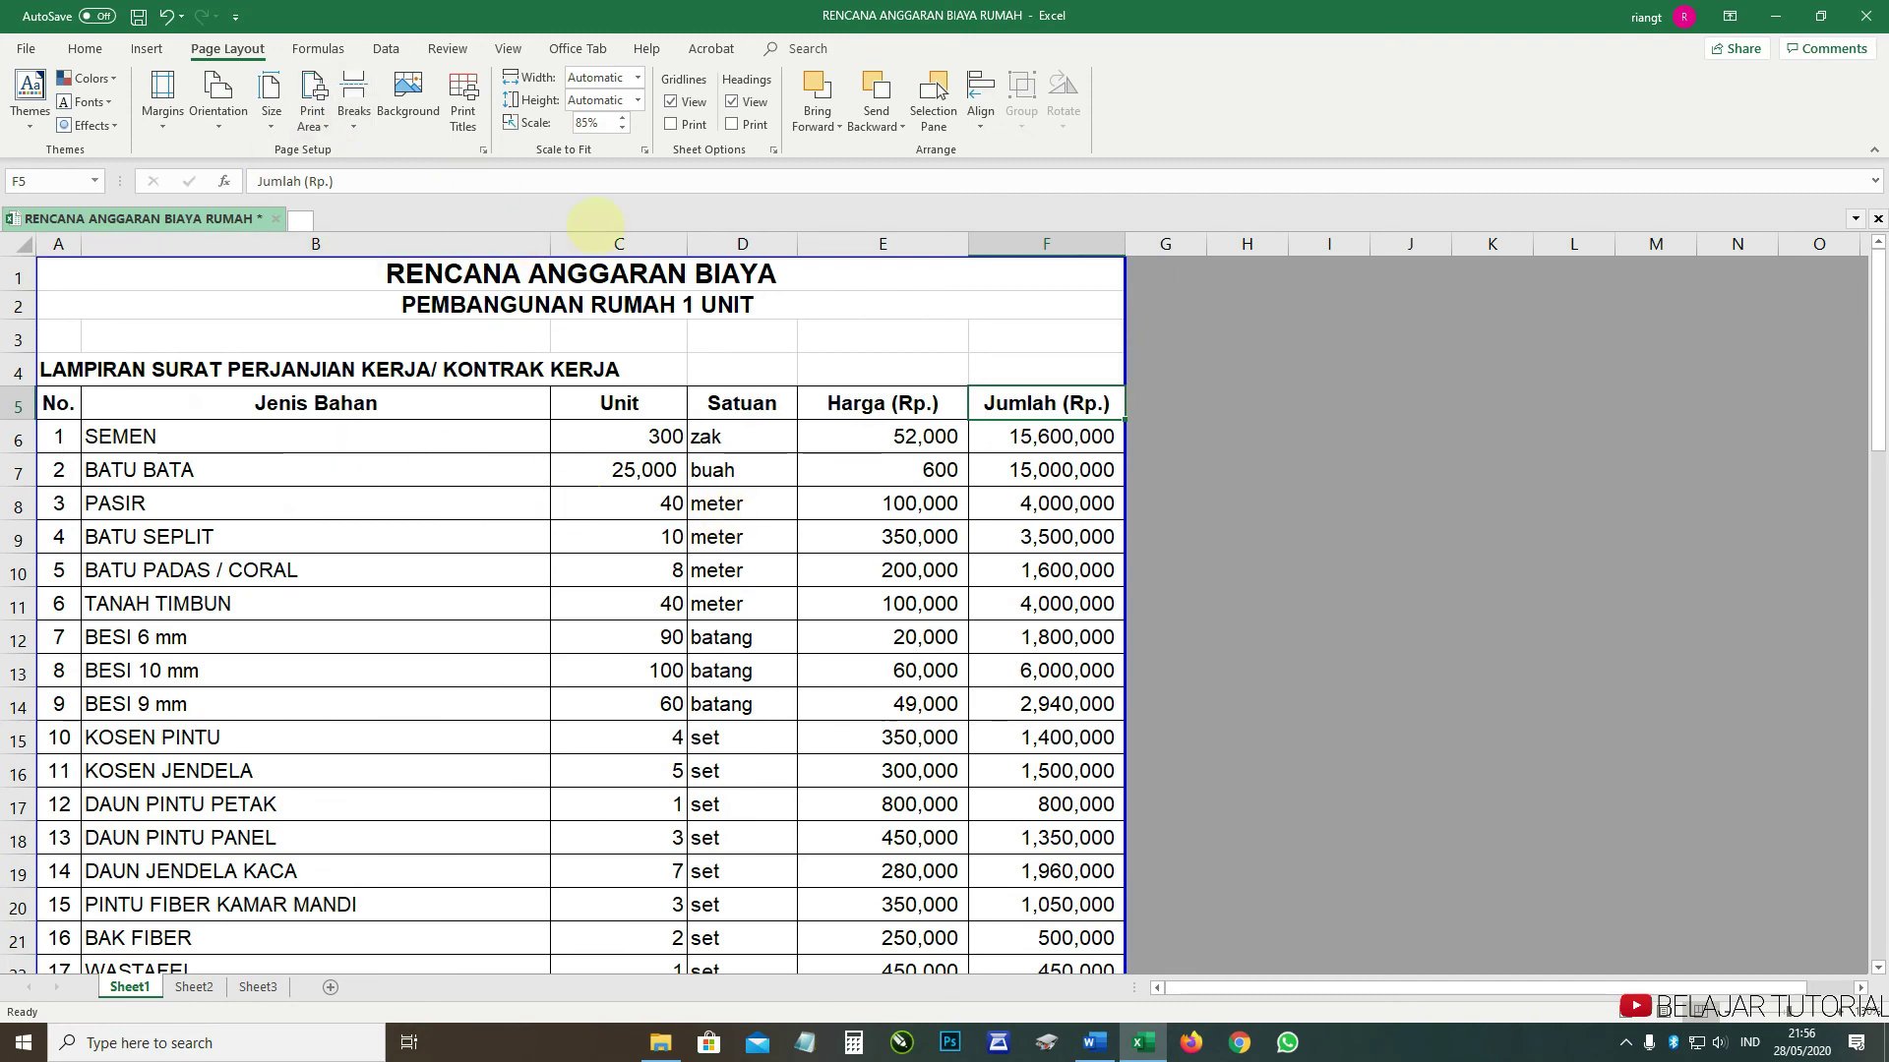
- Review the Page Setup scaling and paper size without changes, and examine how the table is divided between the pages
click(483, 150)
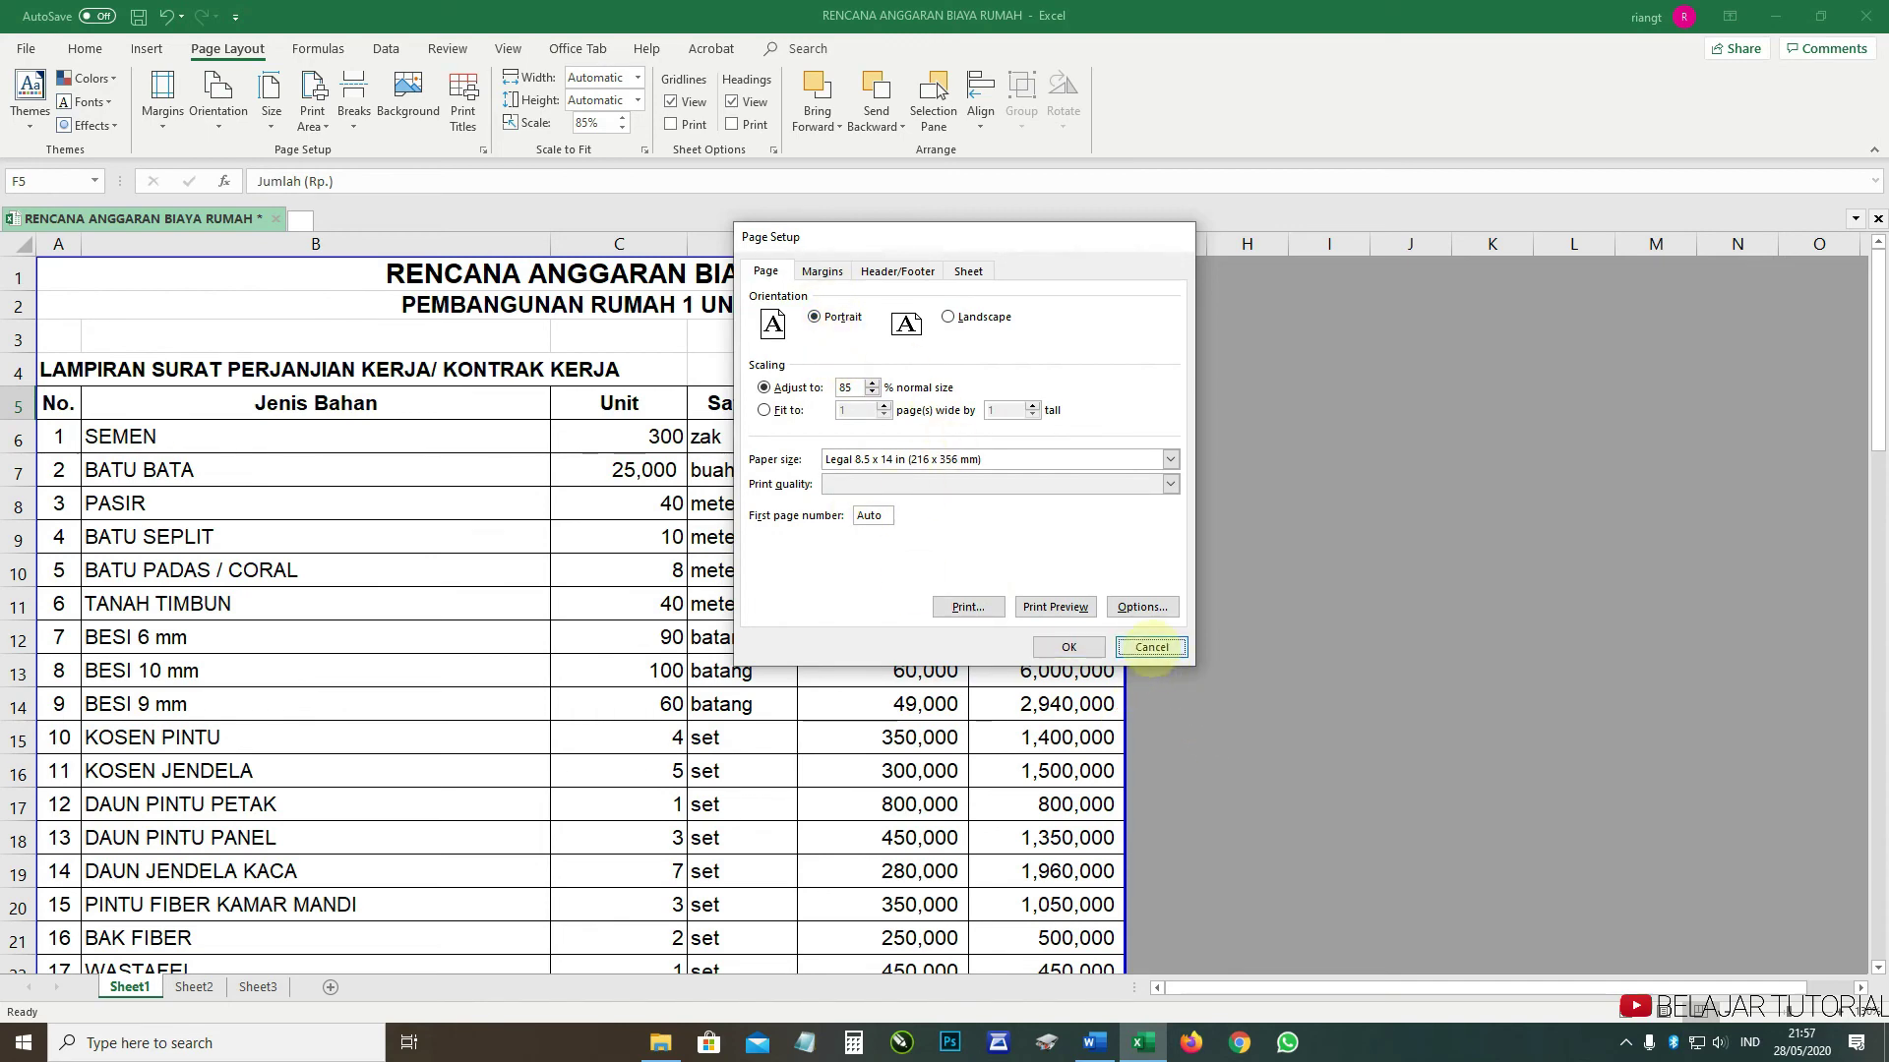
click(1151, 648)
scroll(983, 672, down, 5)
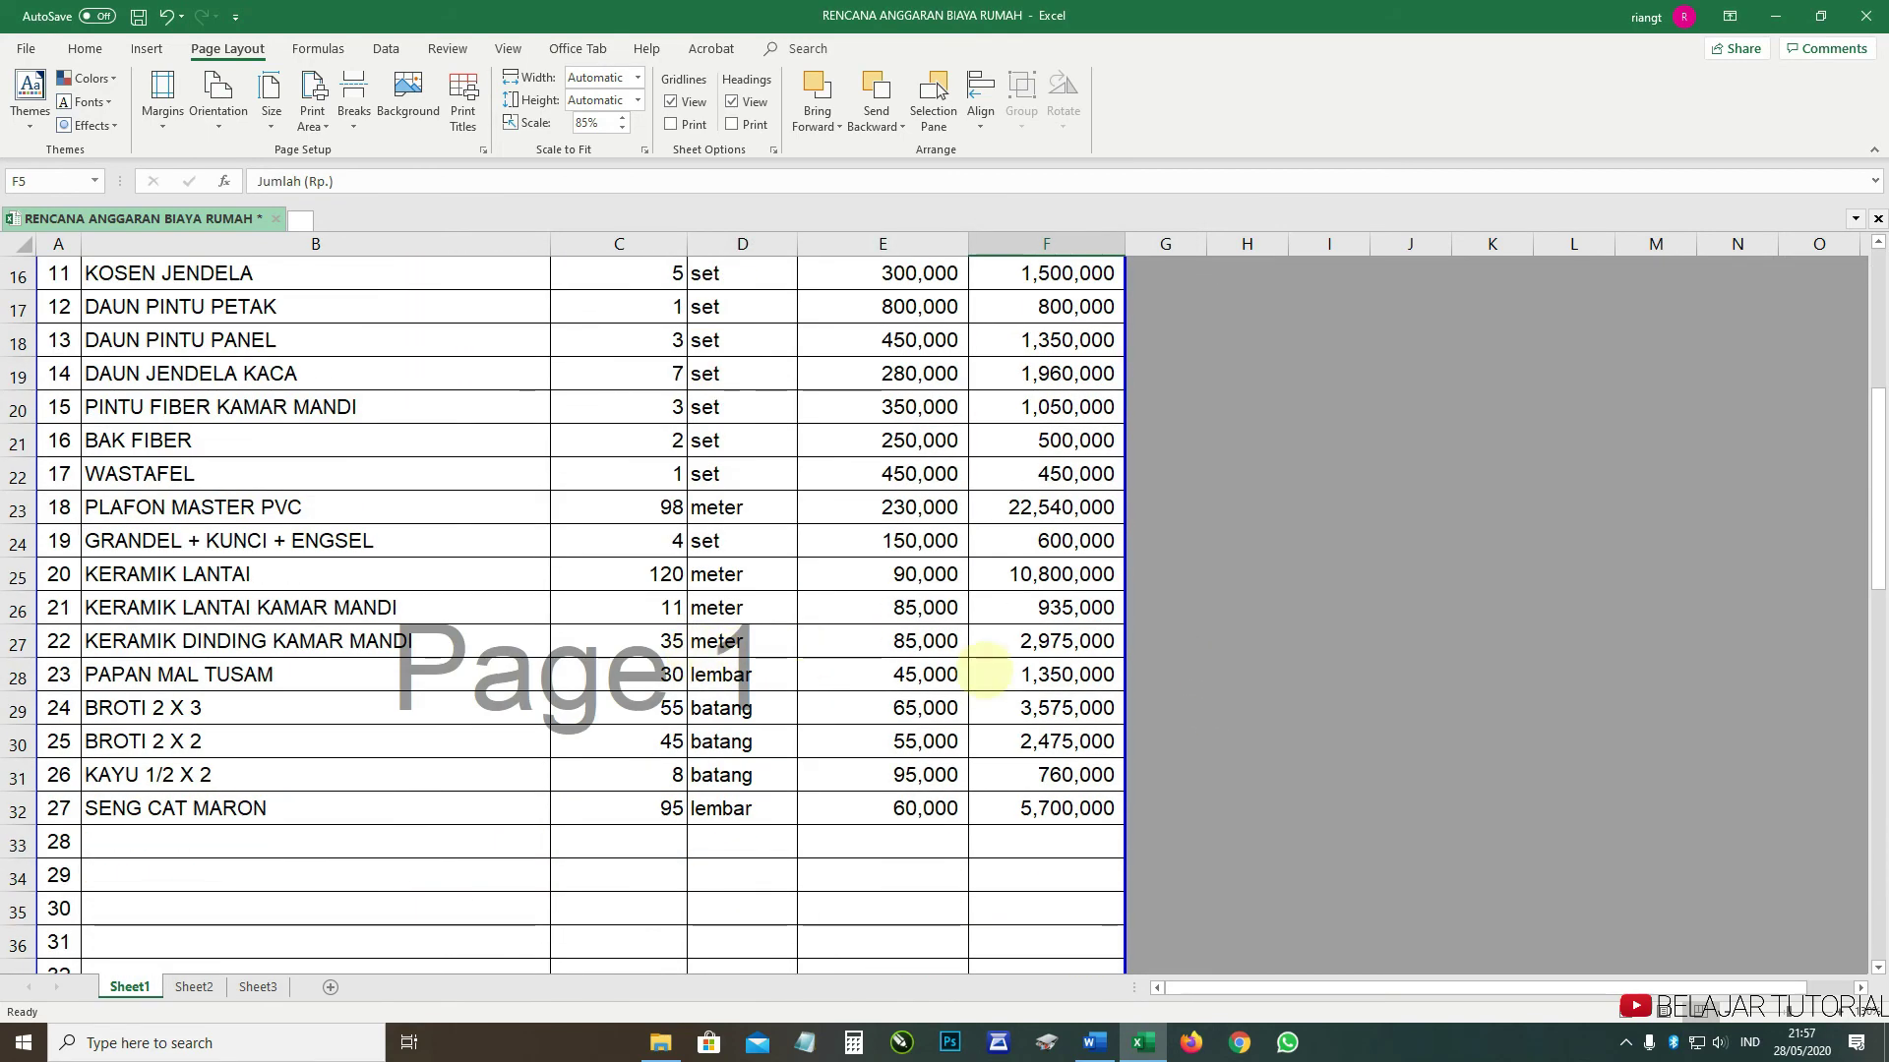
scroll(983, 672, down, 8)
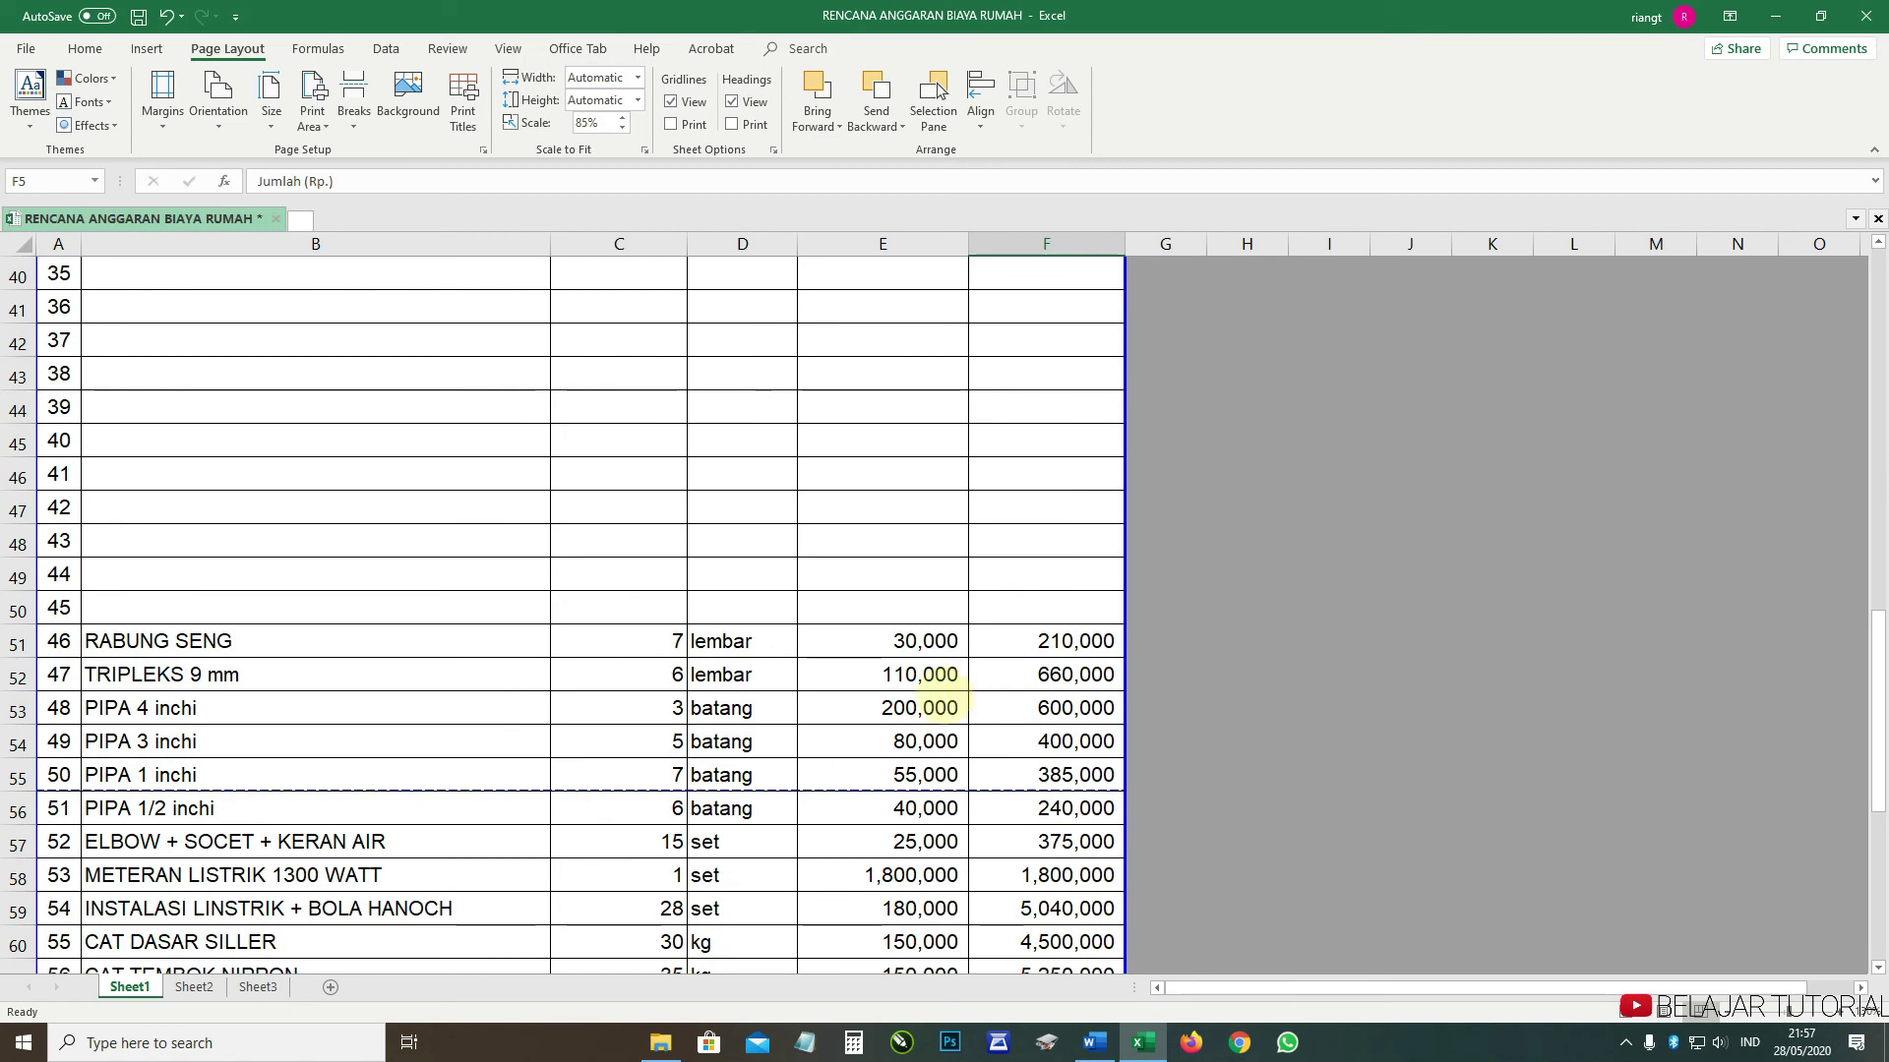
scroll(939, 701, down, 3)
scroll(940, 696, down, 5)
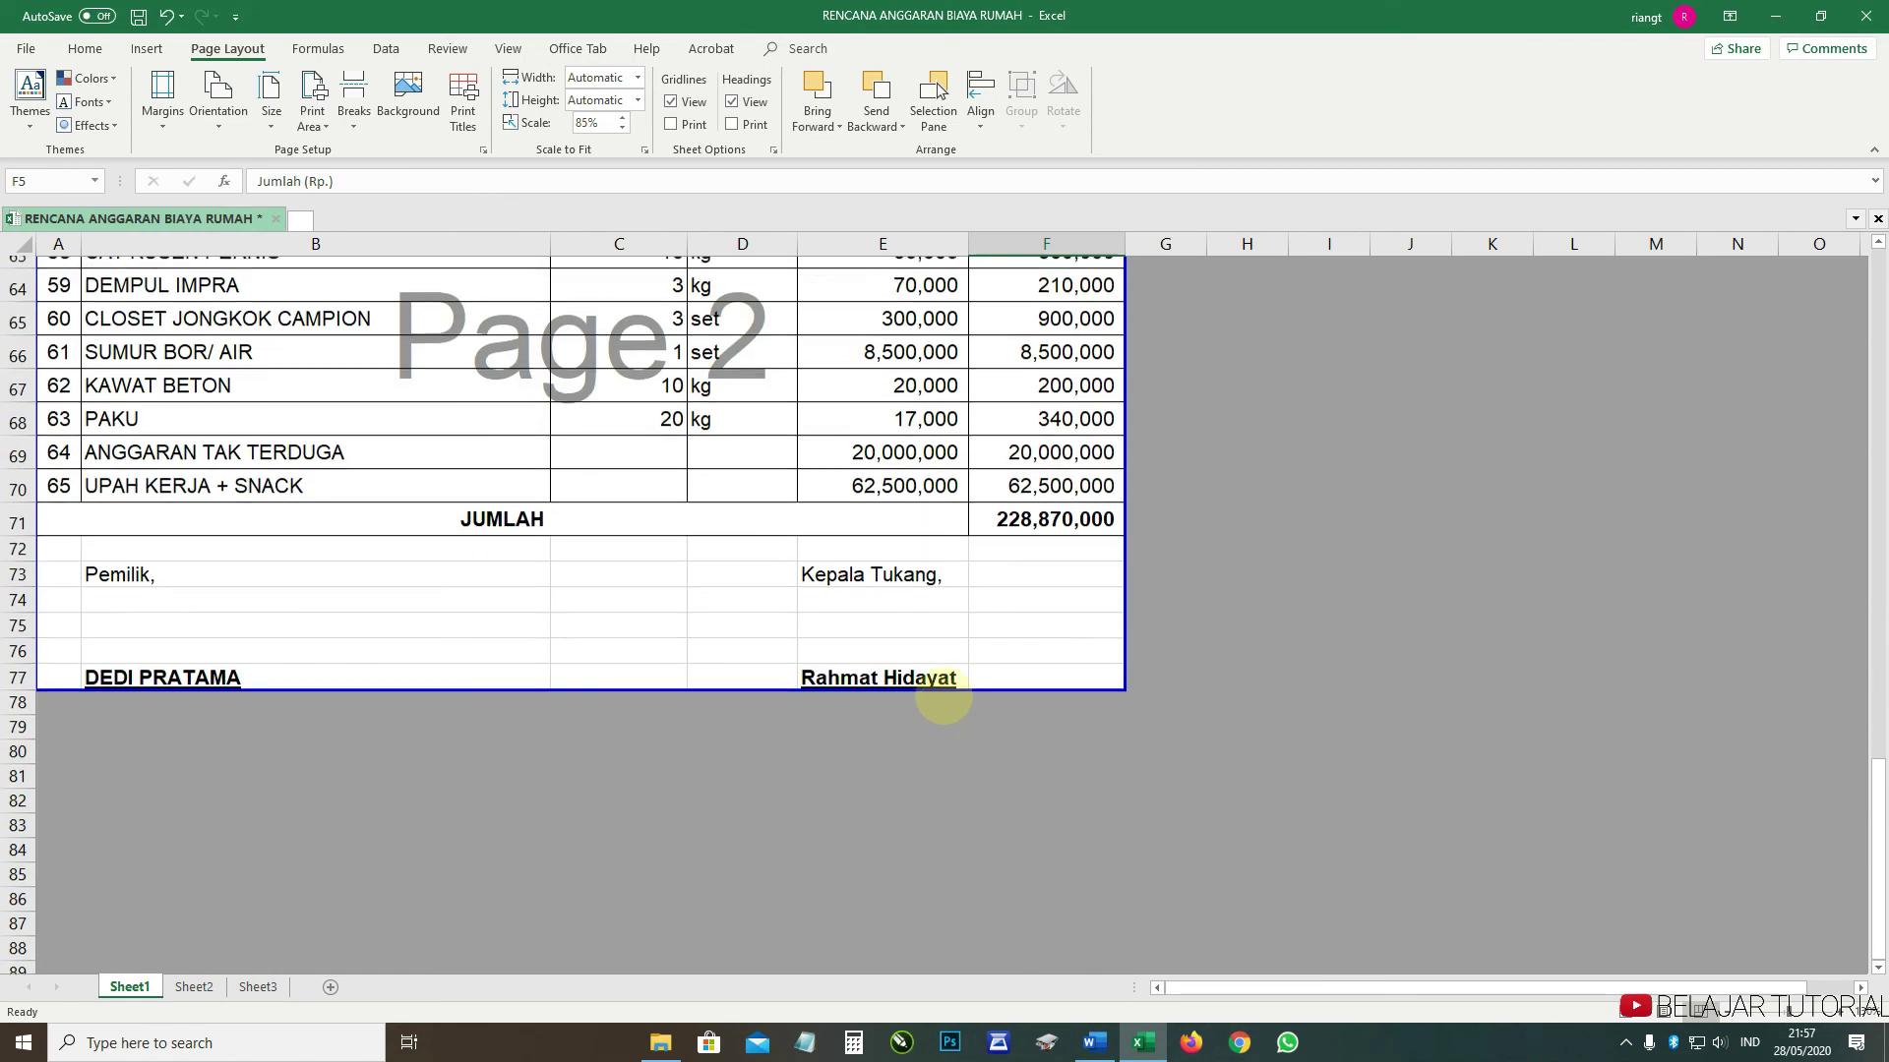
scroll(939, 696, up, 11)
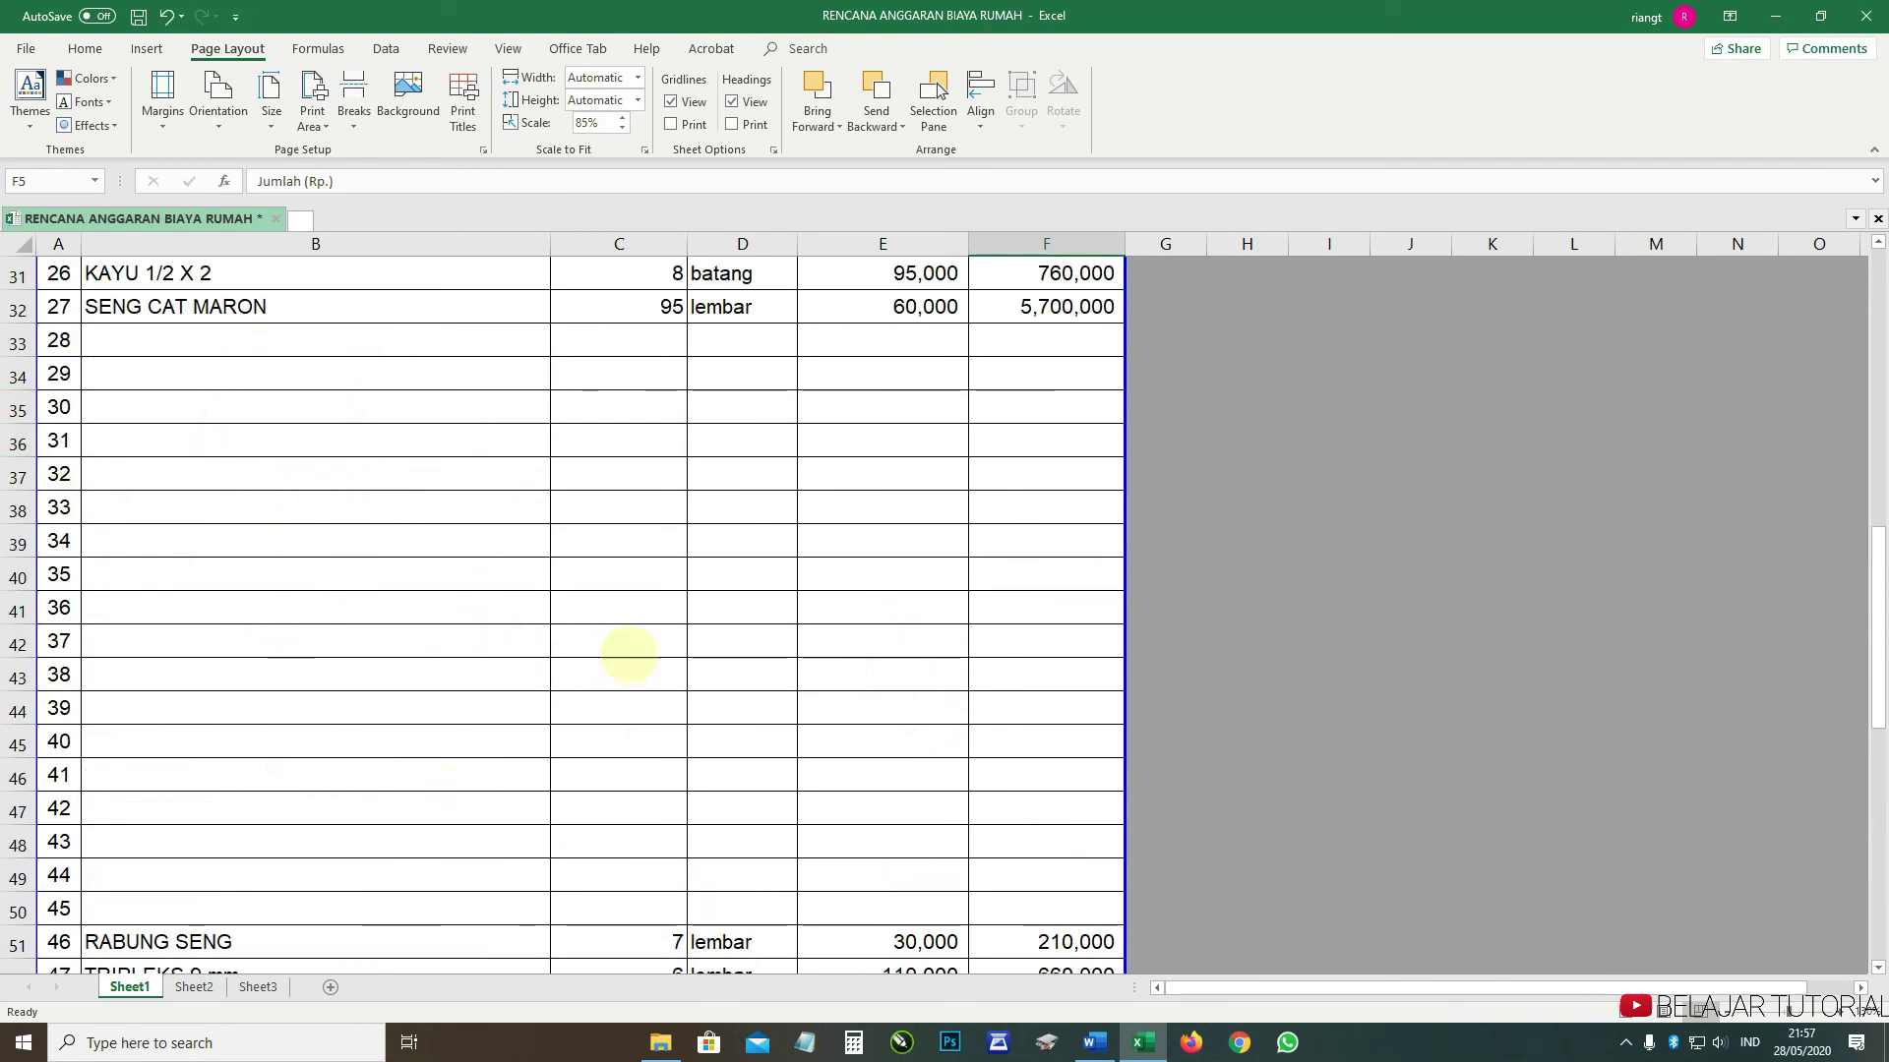
scroll(561, 633, up, 5)
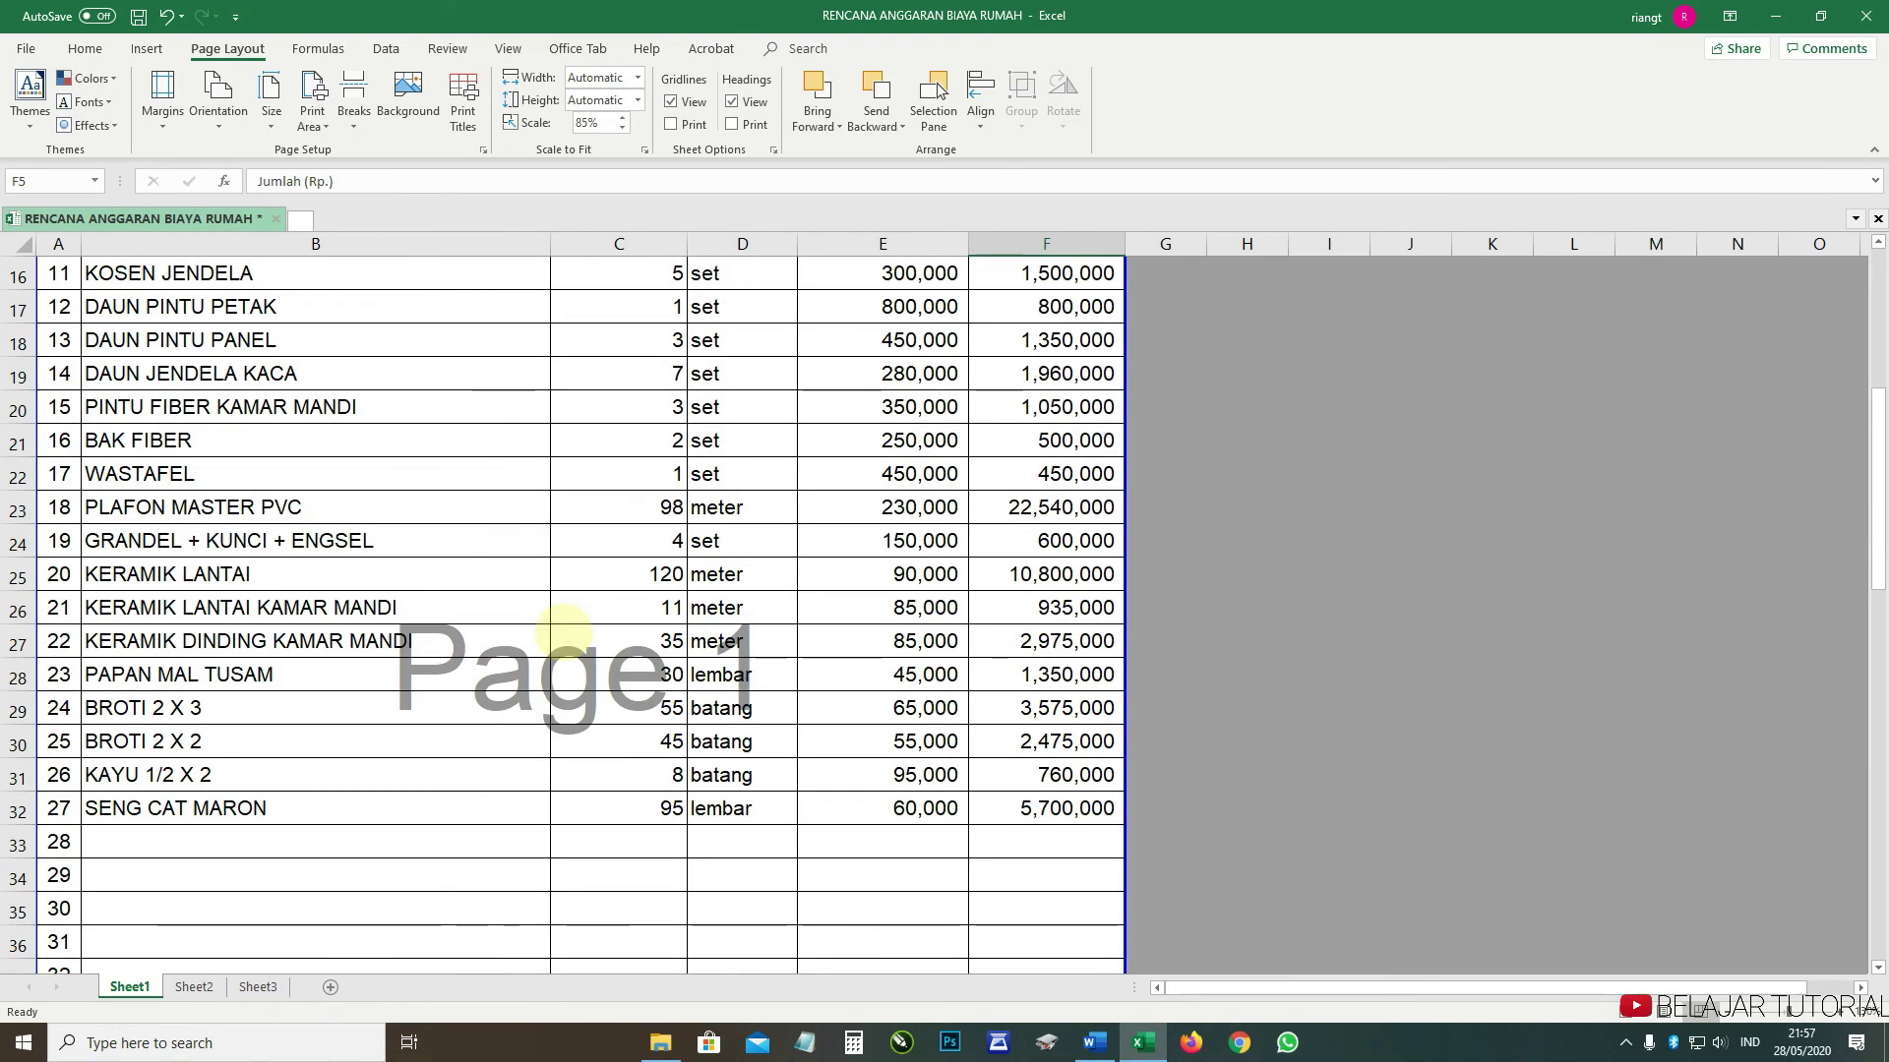
scroll(556, 640, up, 3)
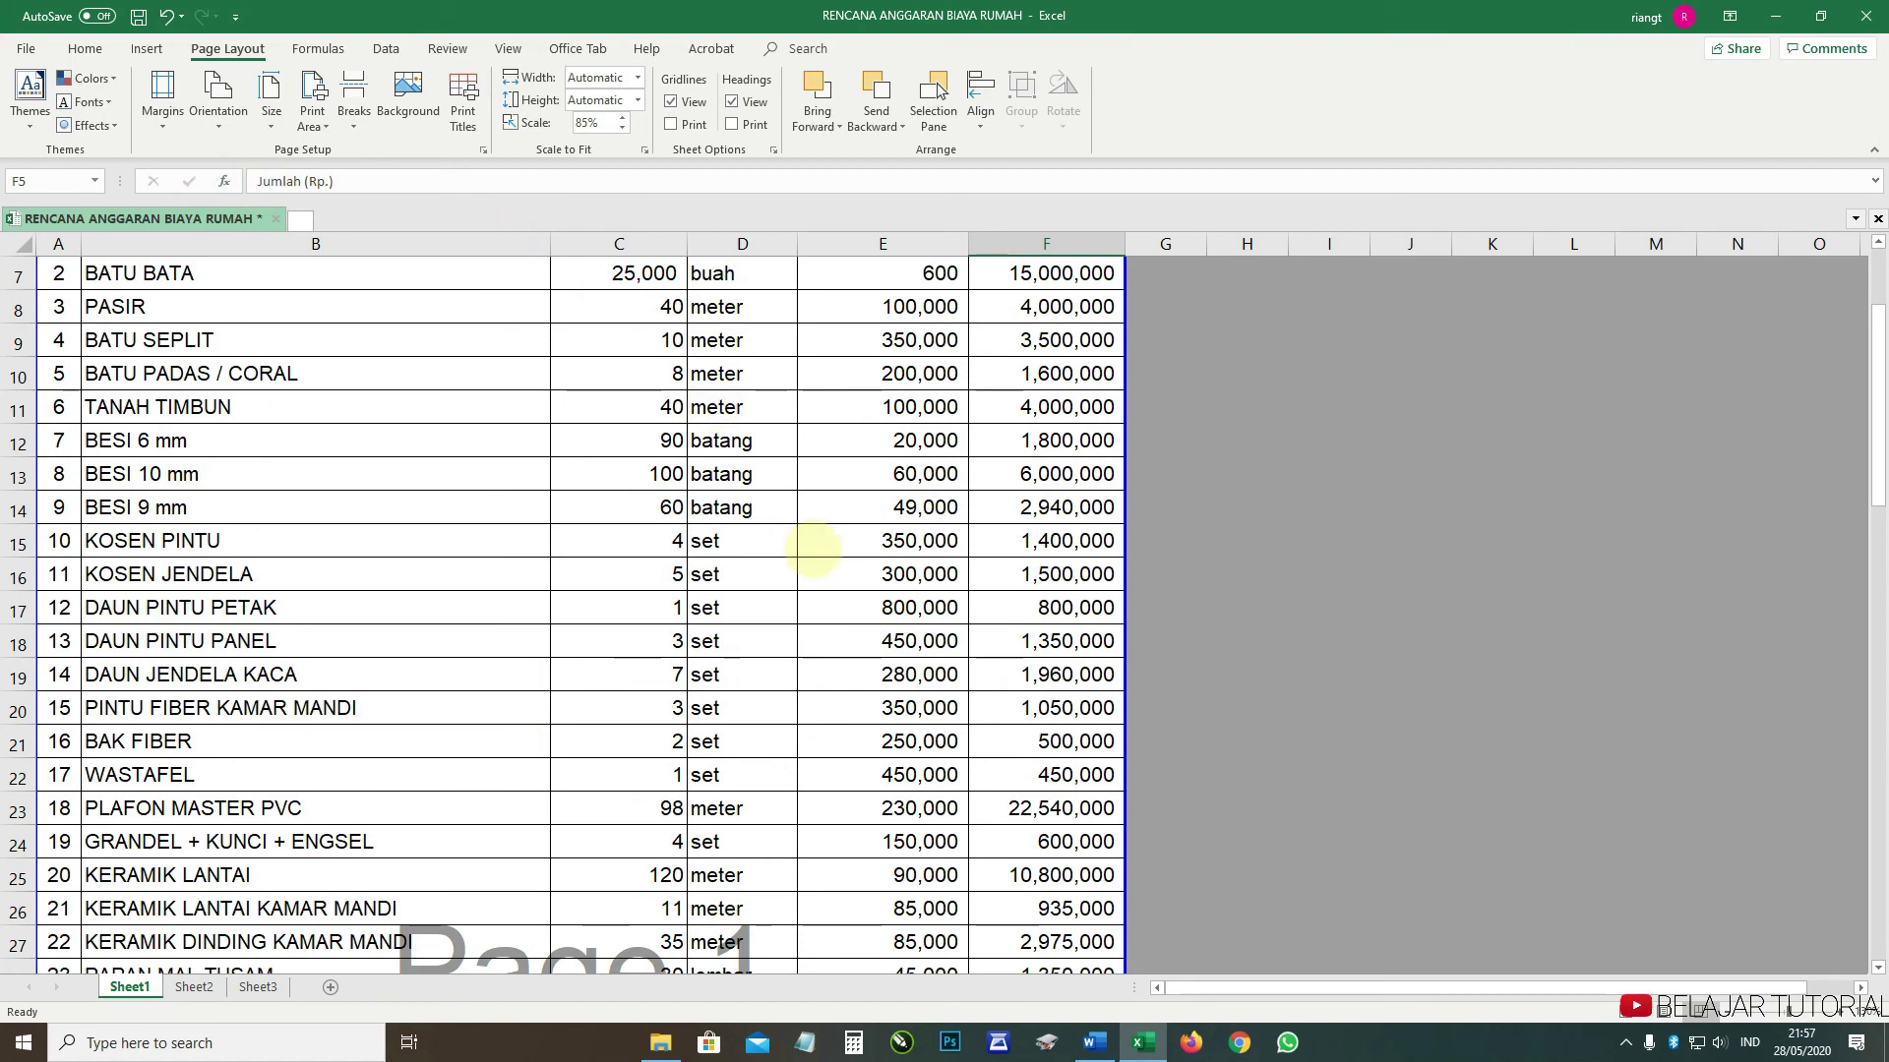
scroll(814, 548, up, 2)
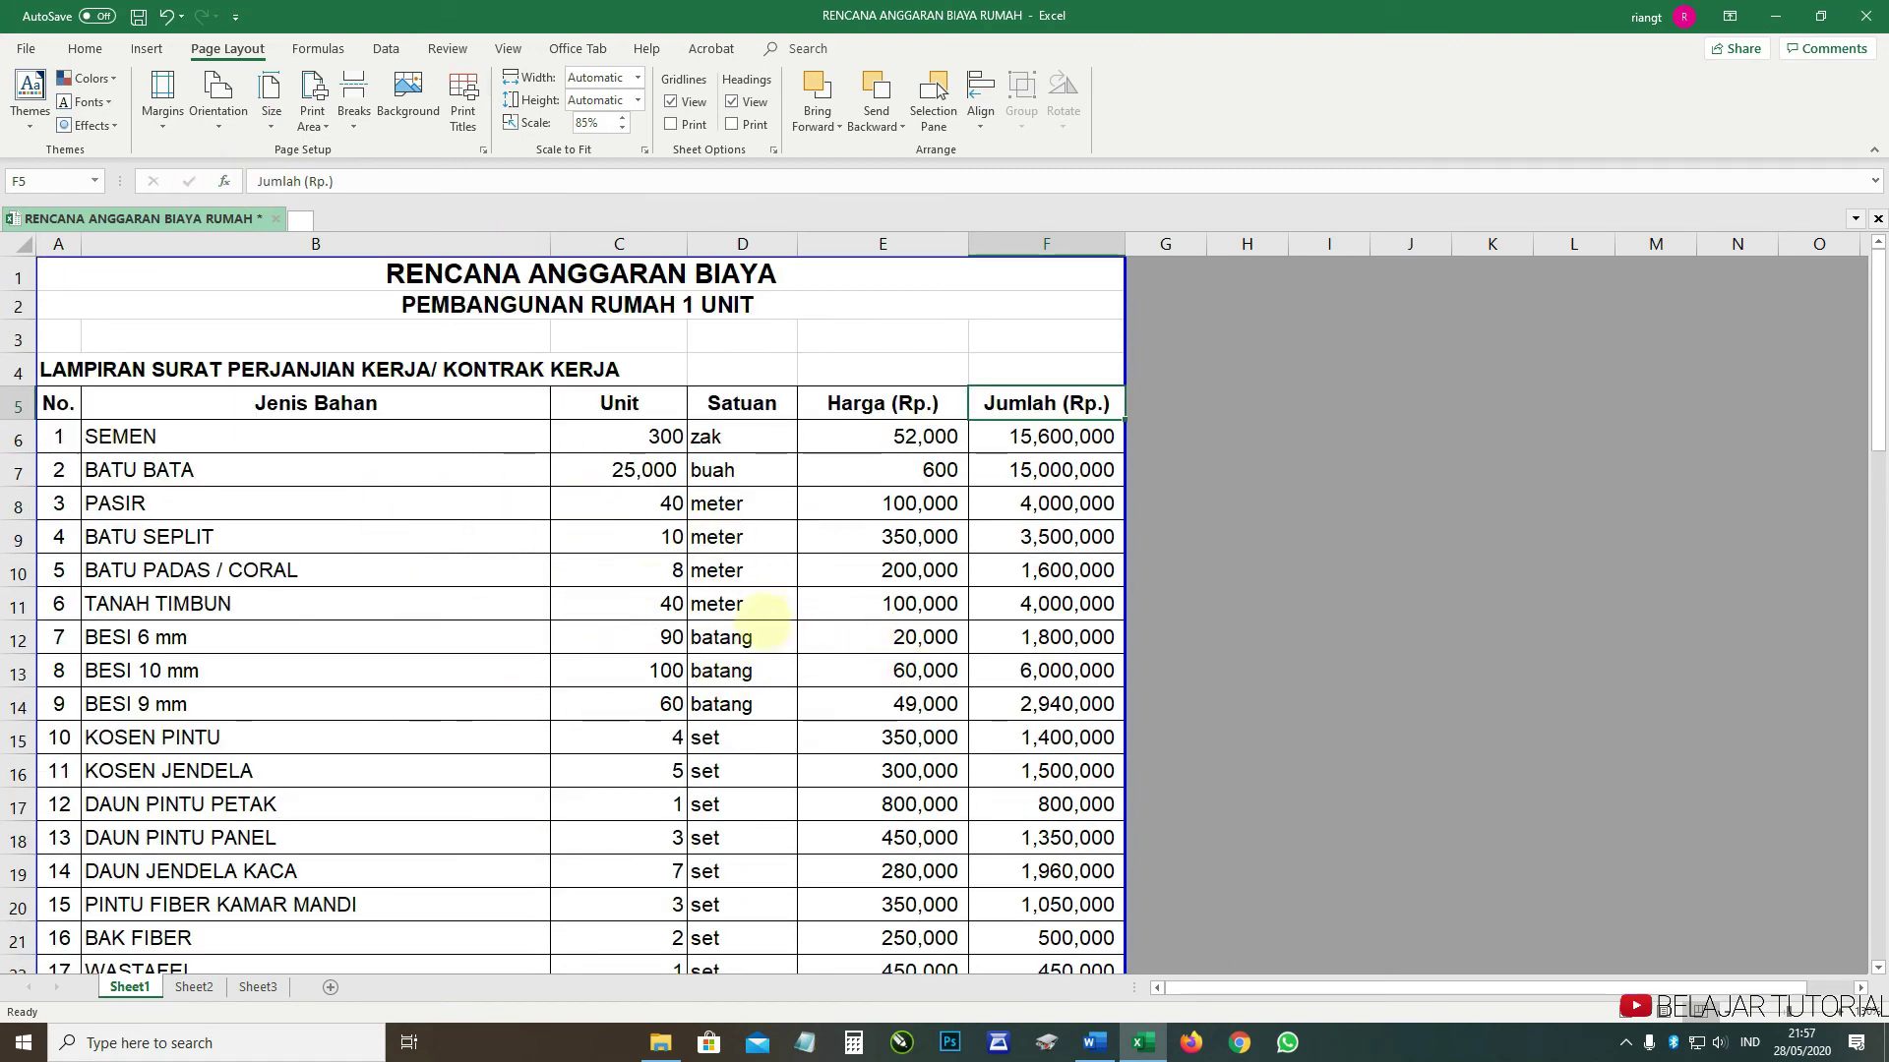
- Check the table's rows in Excel, switch to the Word document and add a second page after the page with the banner picture
scroll(688, 634, down, 3)
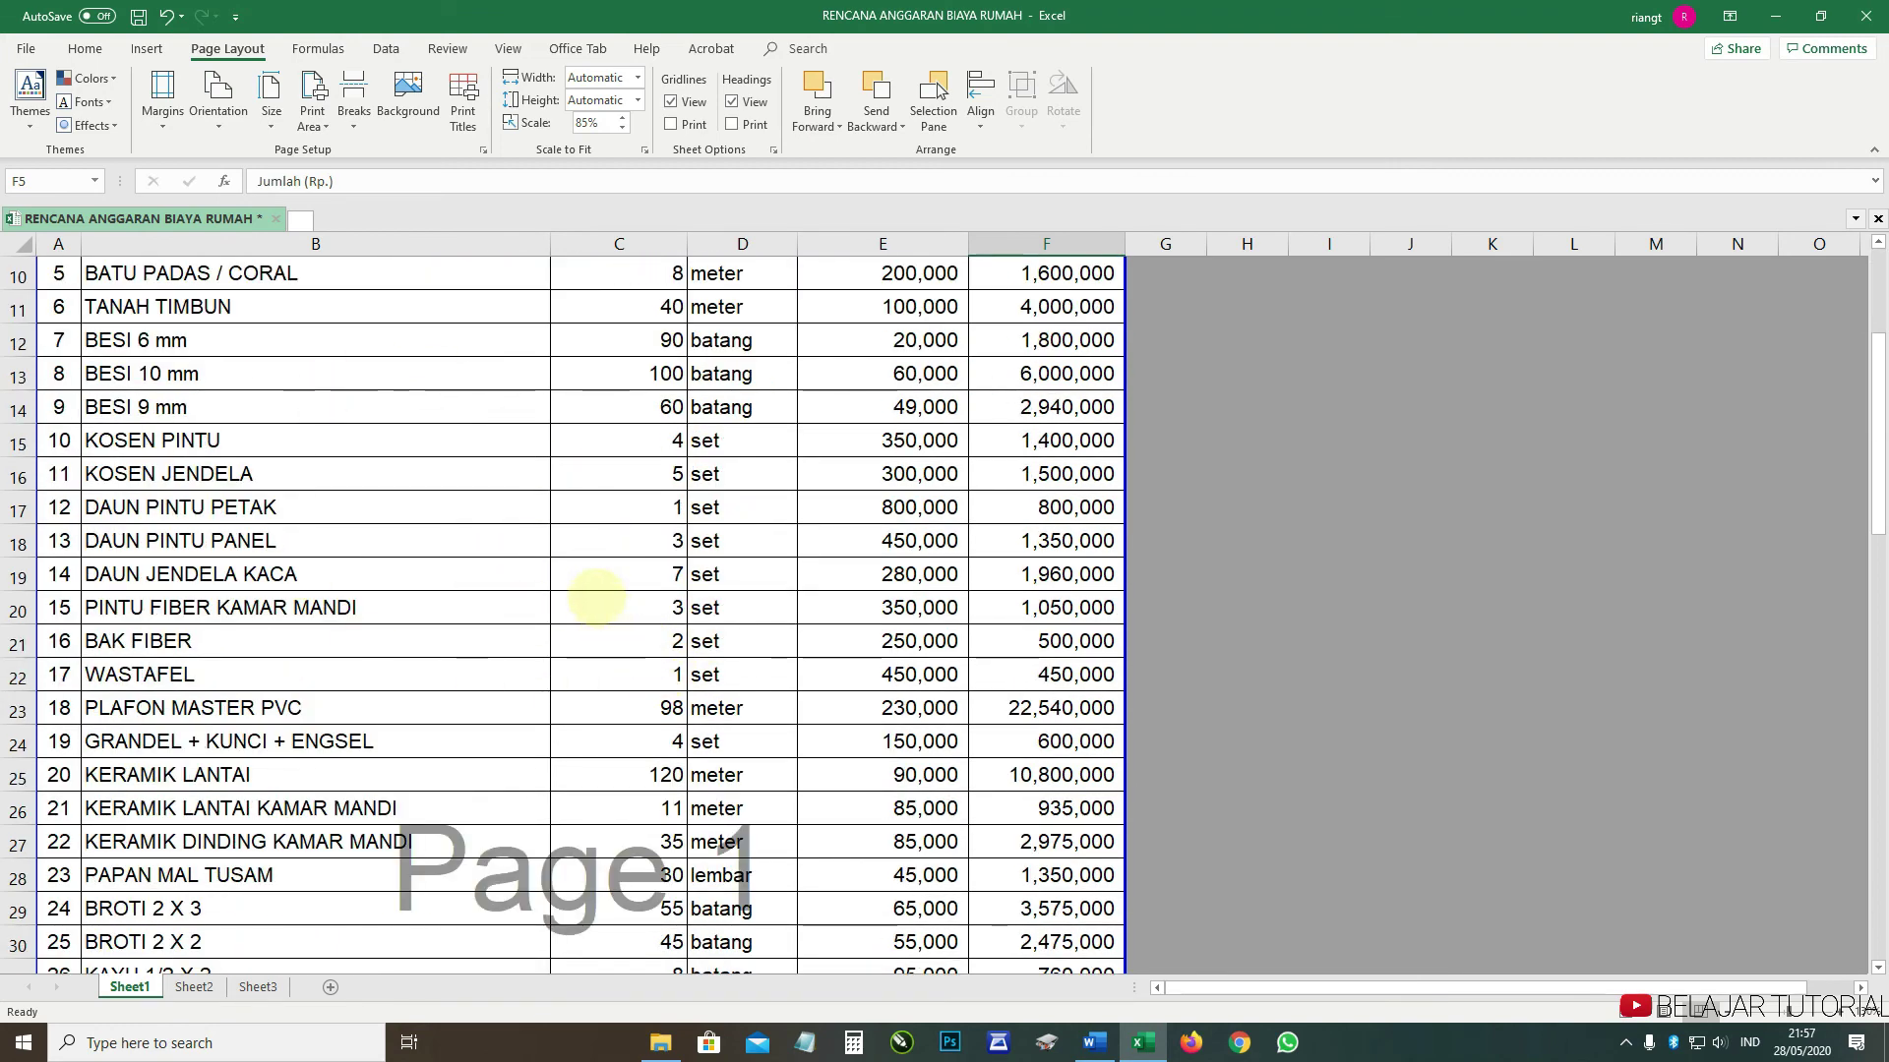
scroll(596, 597, down, 4)
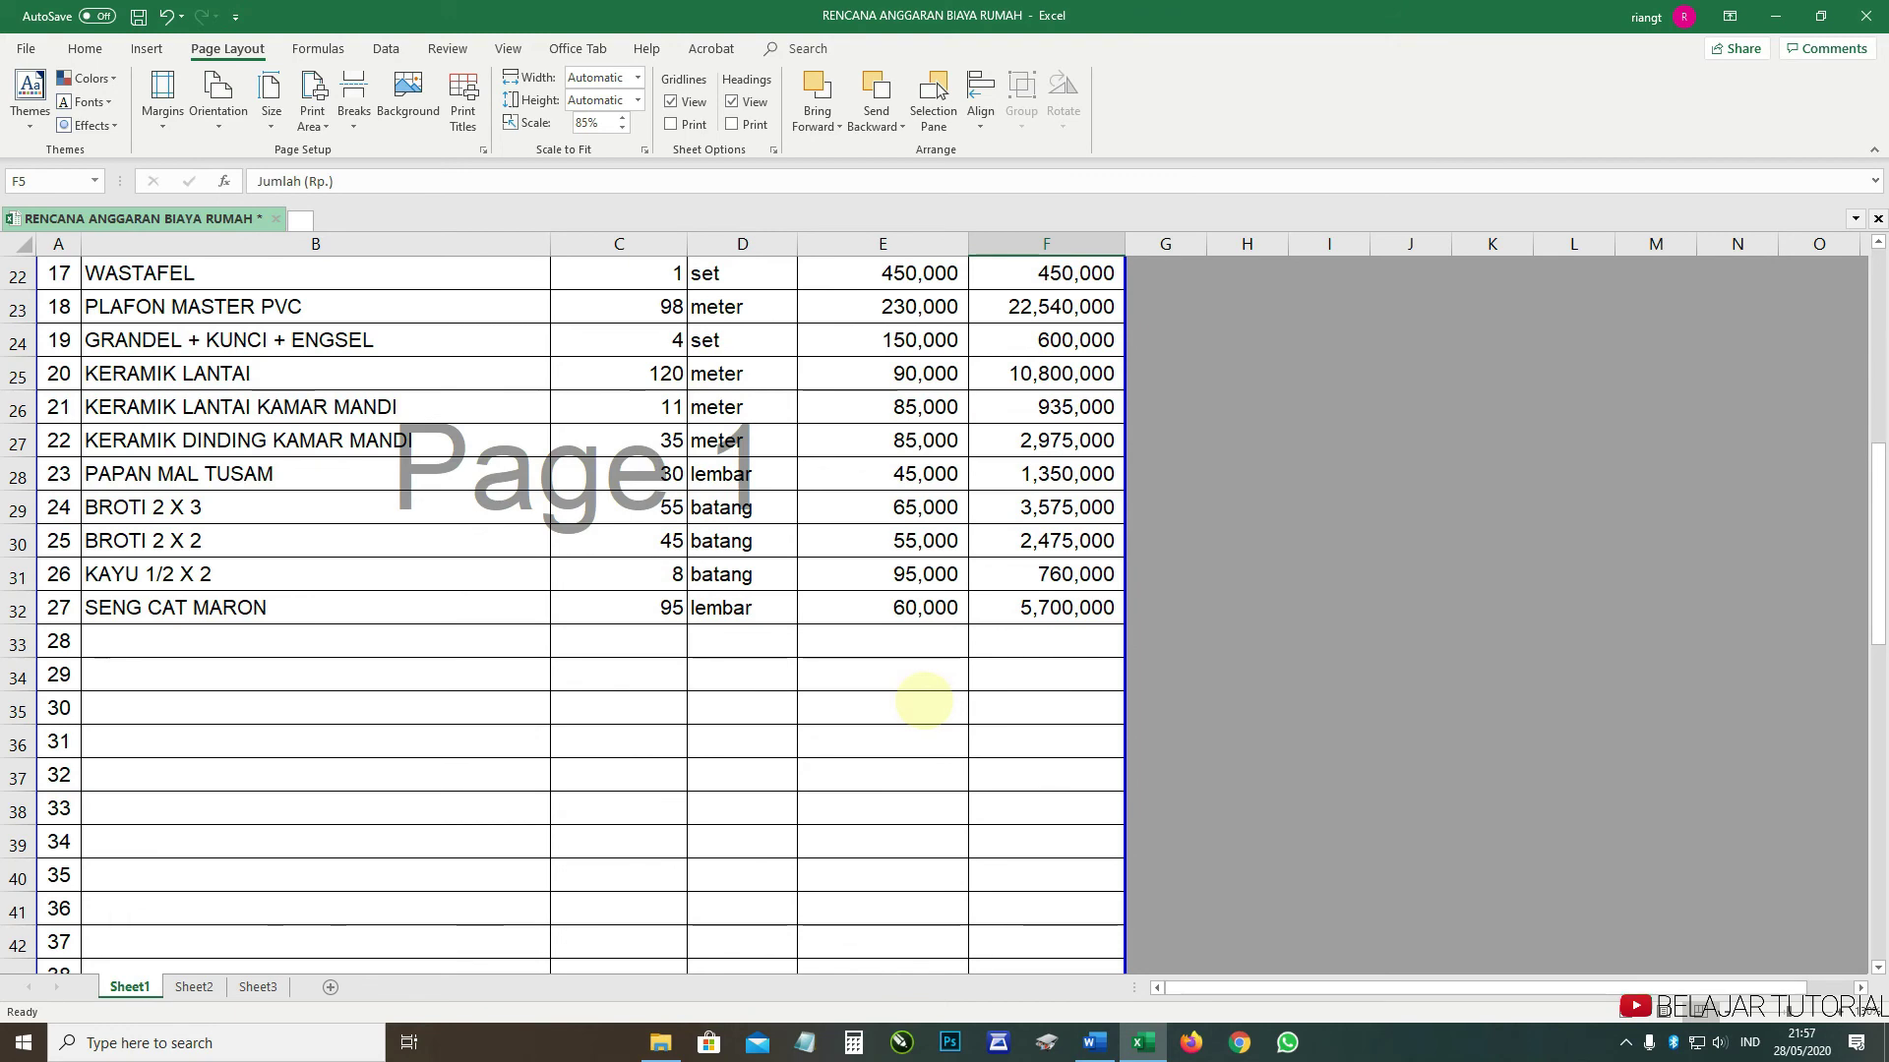
click(1095, 1043)
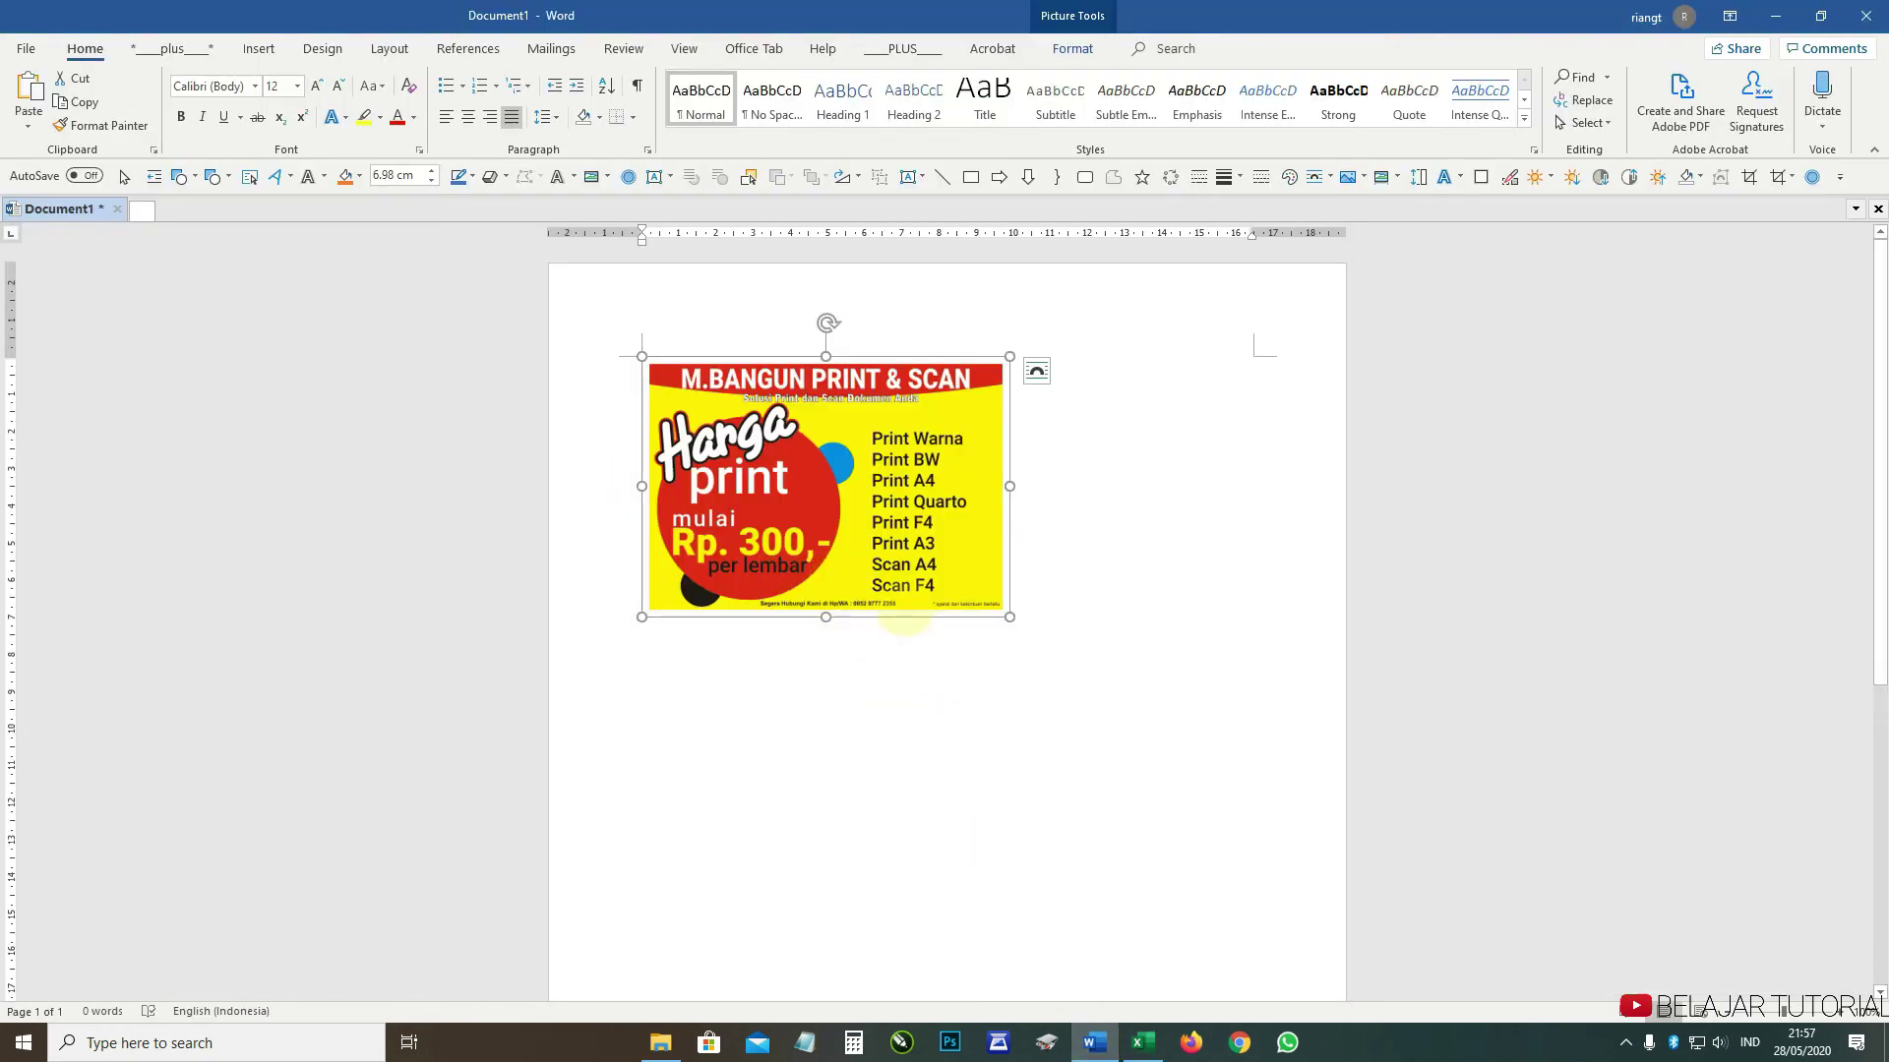
scroll(879, 607, down, 2)
scroll(885, 615, down, 3)
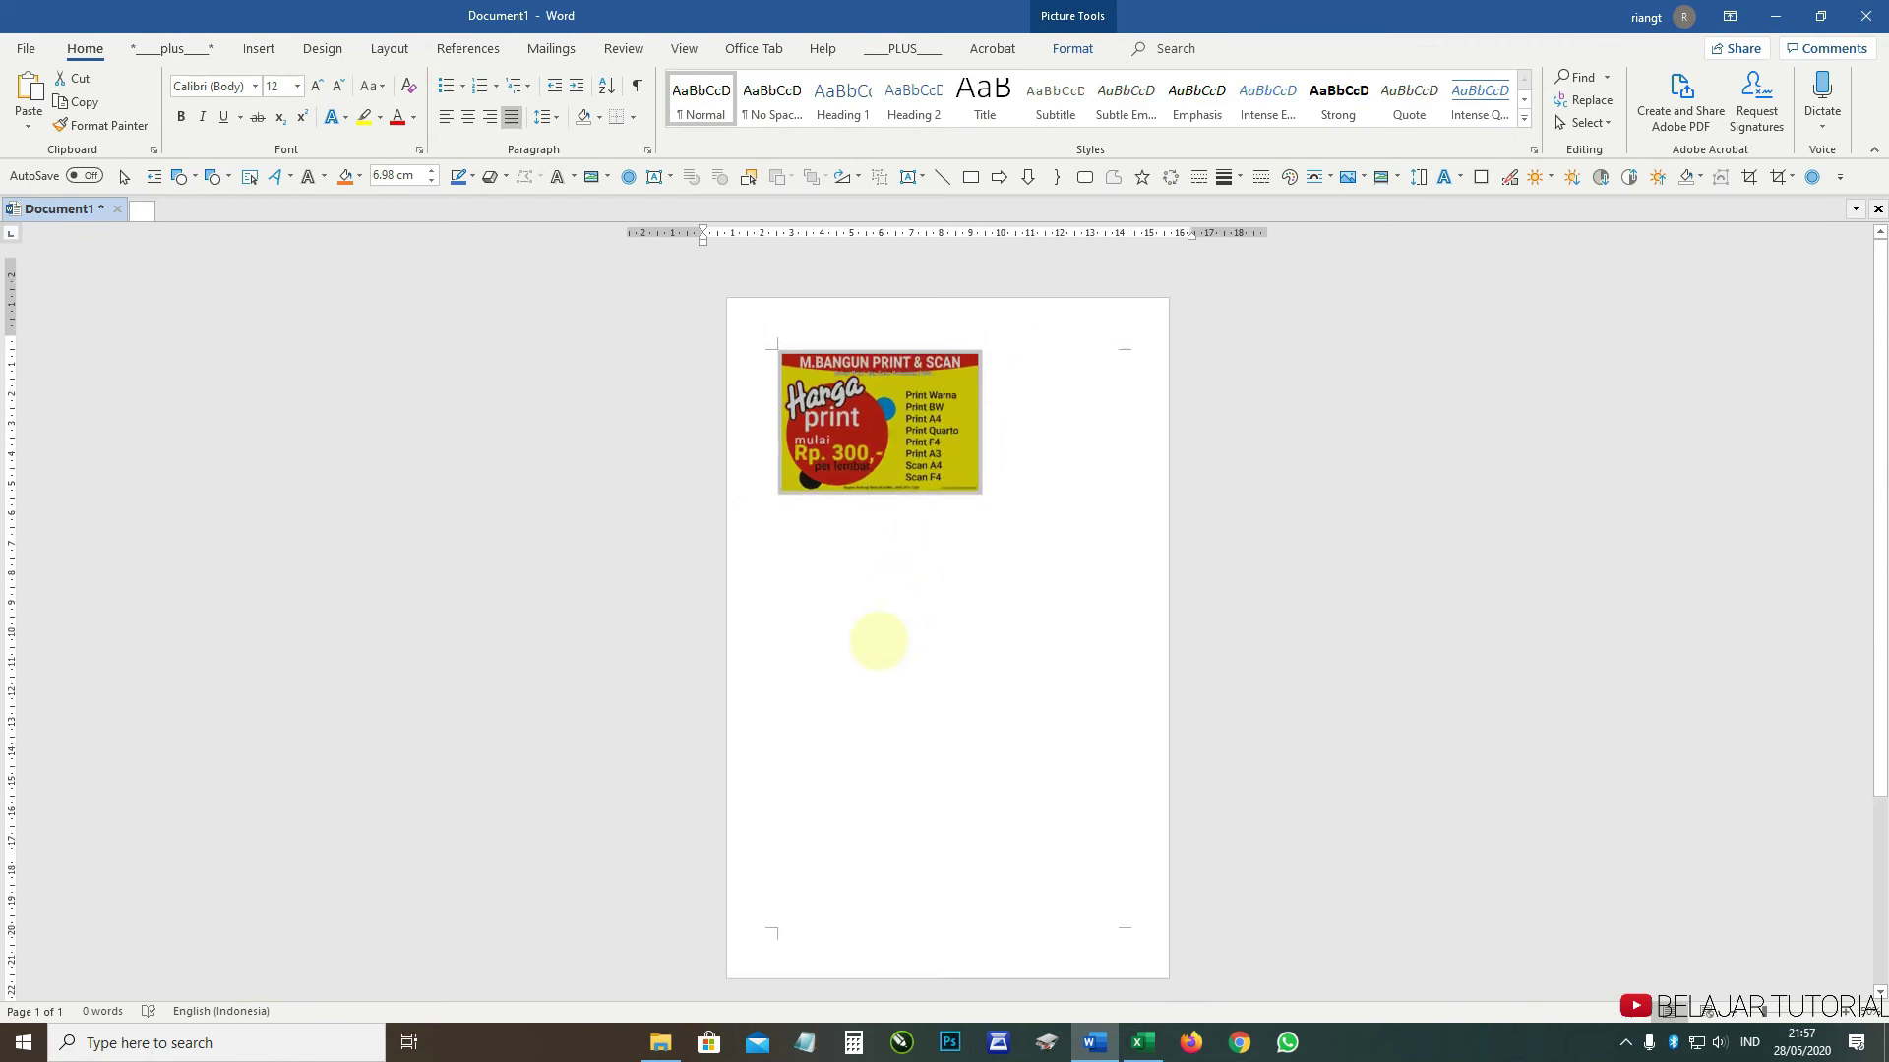
click(998, 718)
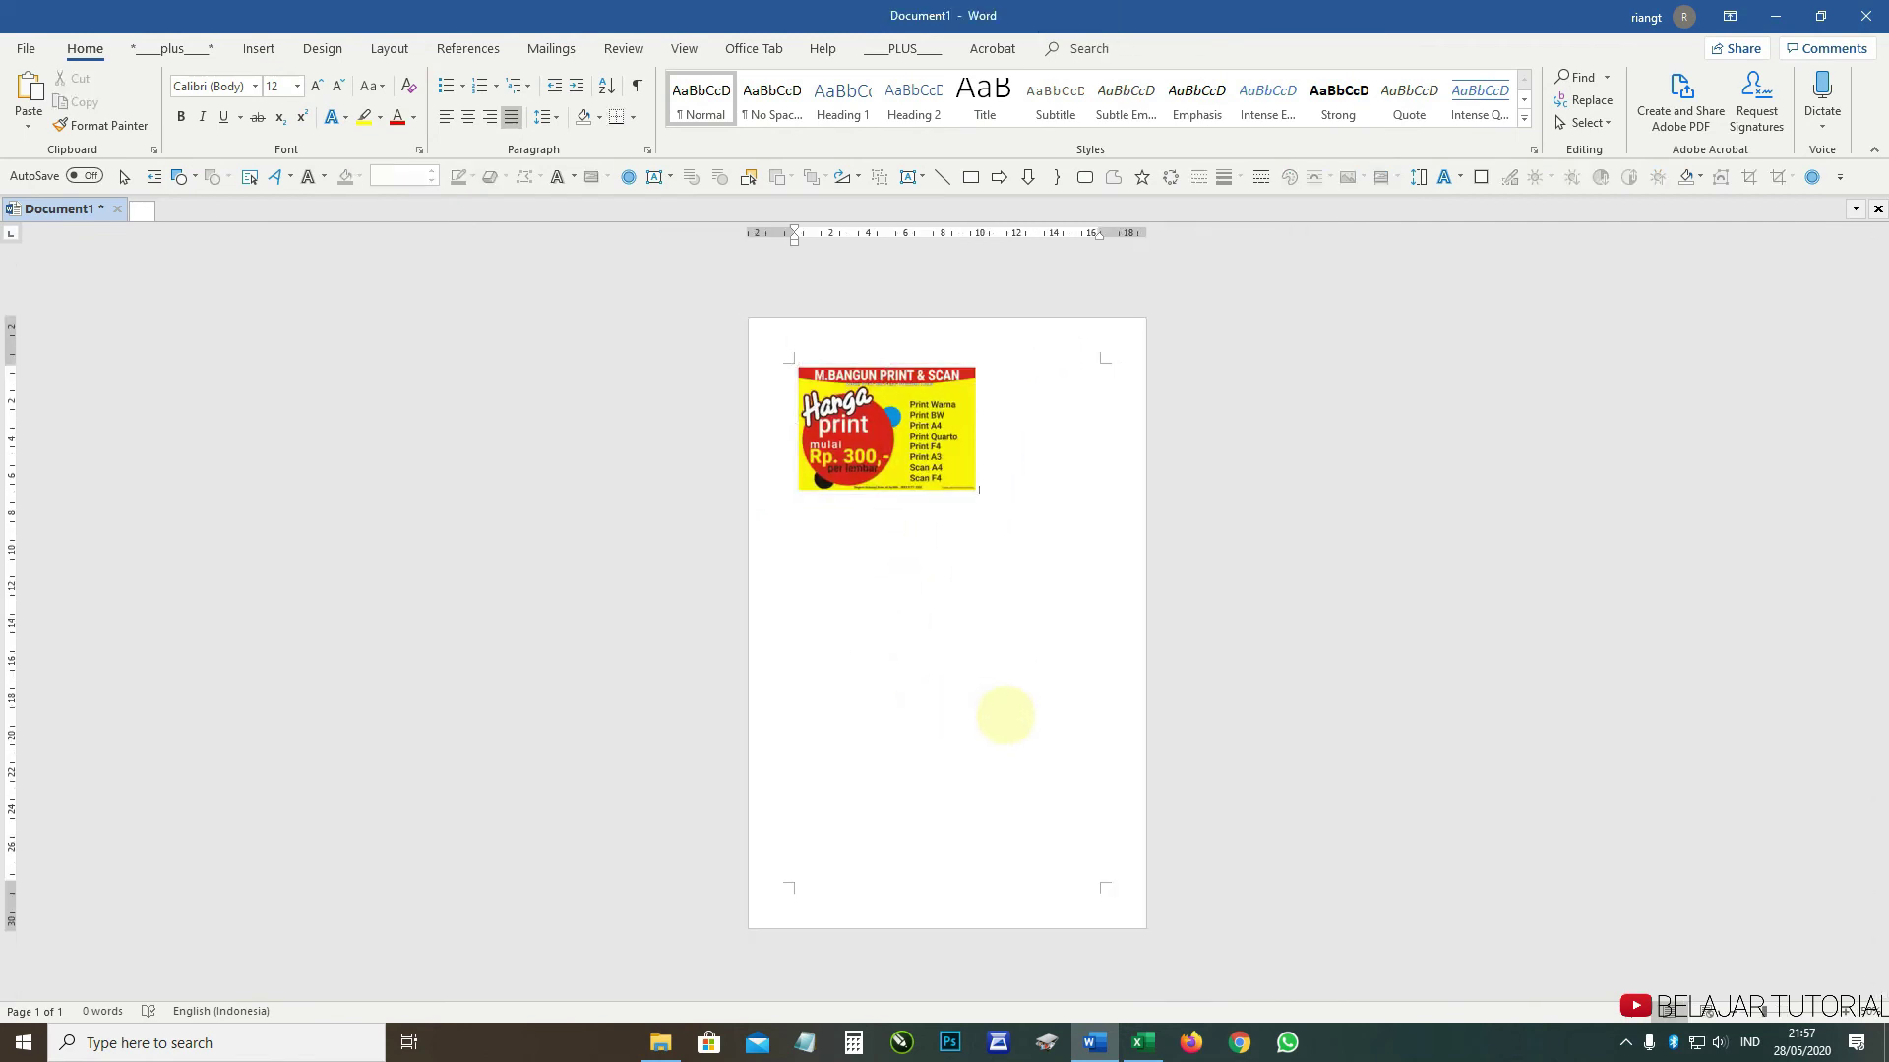
key(ctrl+Return)
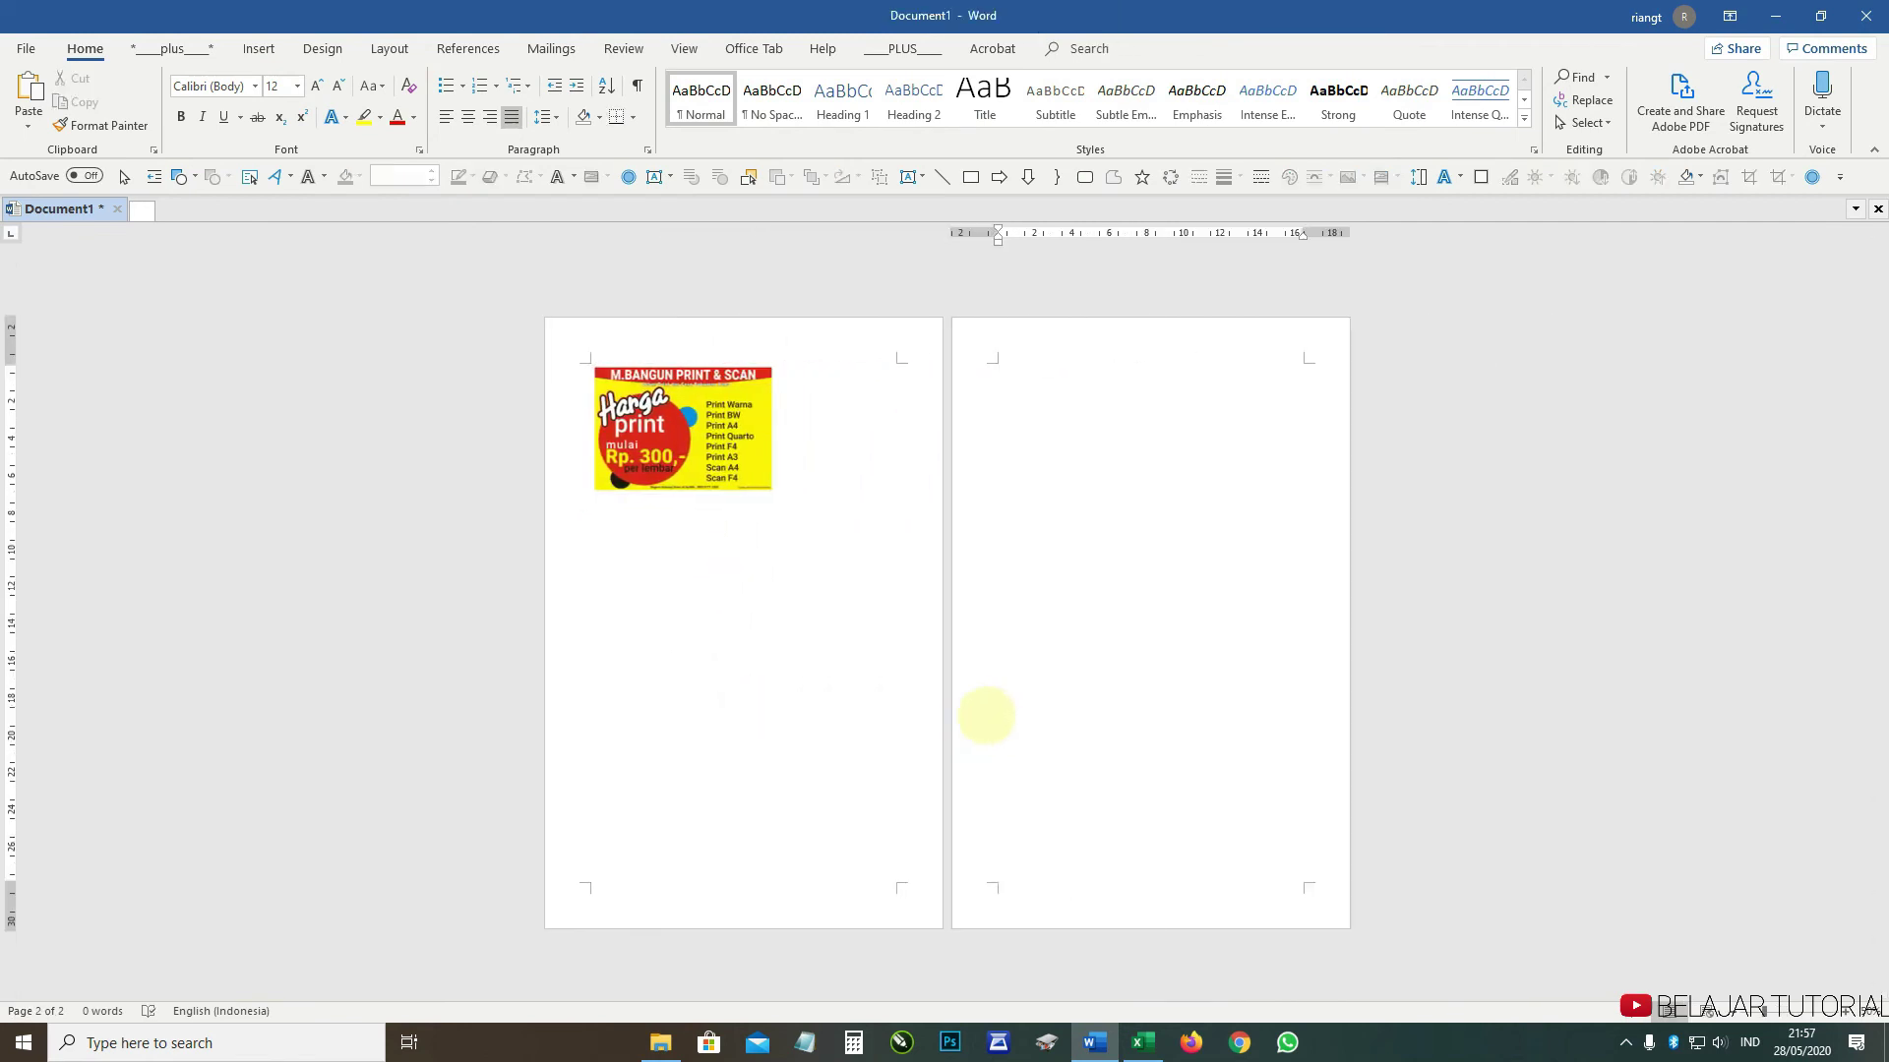
- Enlarge the banner picture on the first page to about 8.7 cm high and paste a copy of it on the second page
click(669, 426)
drag(771, 490, 819, 525)
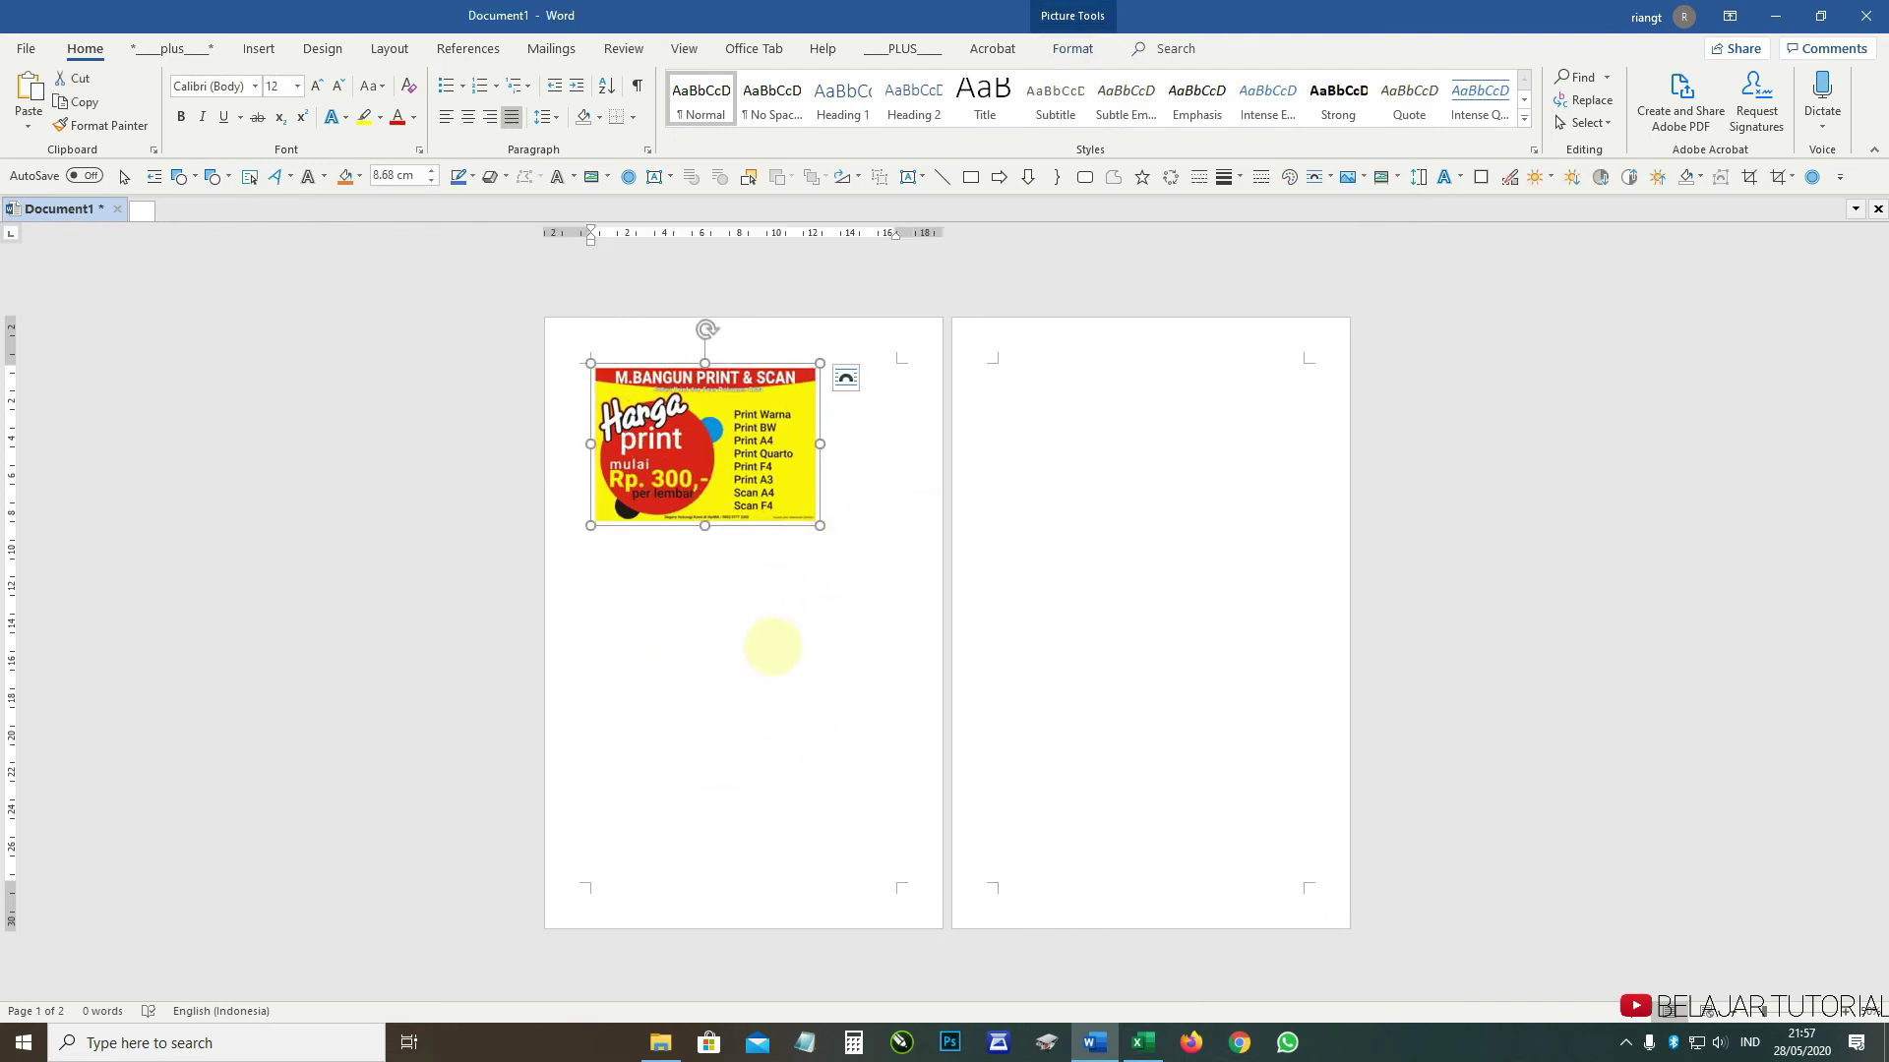
click(762, 644)
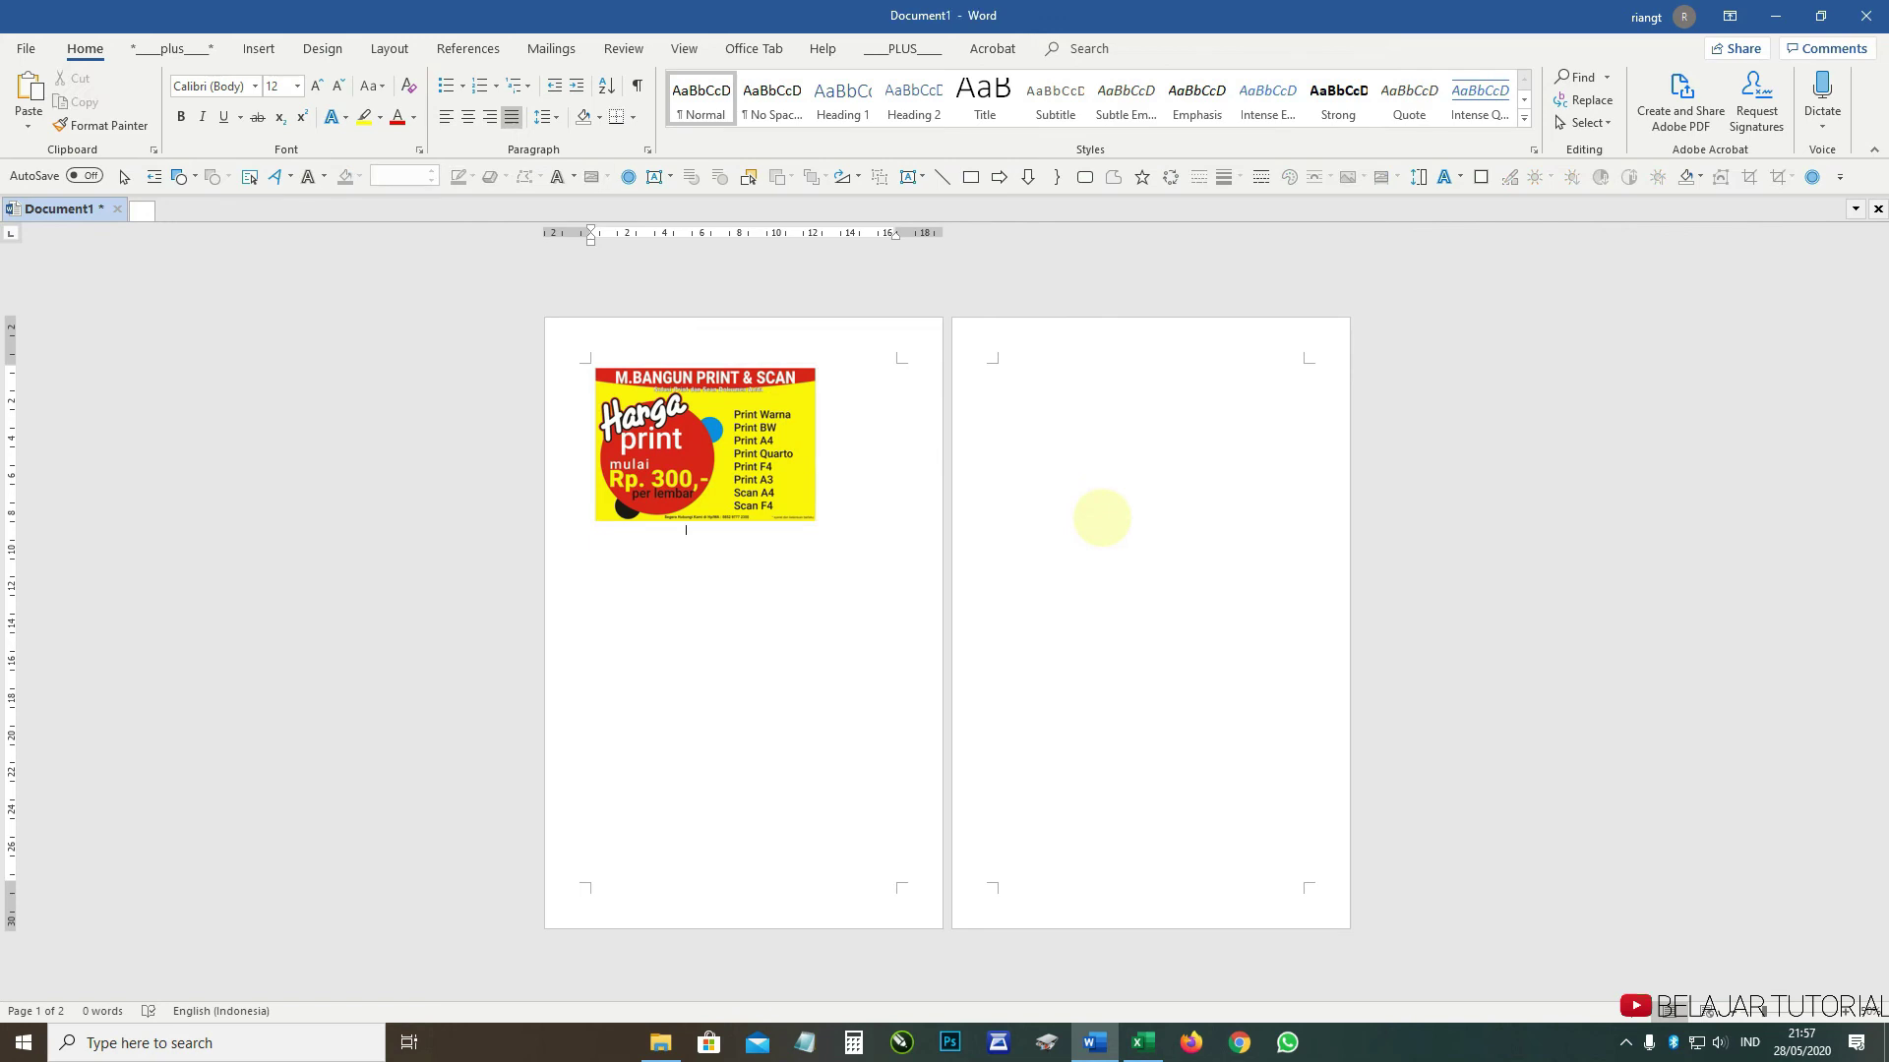
click(1009, 387)
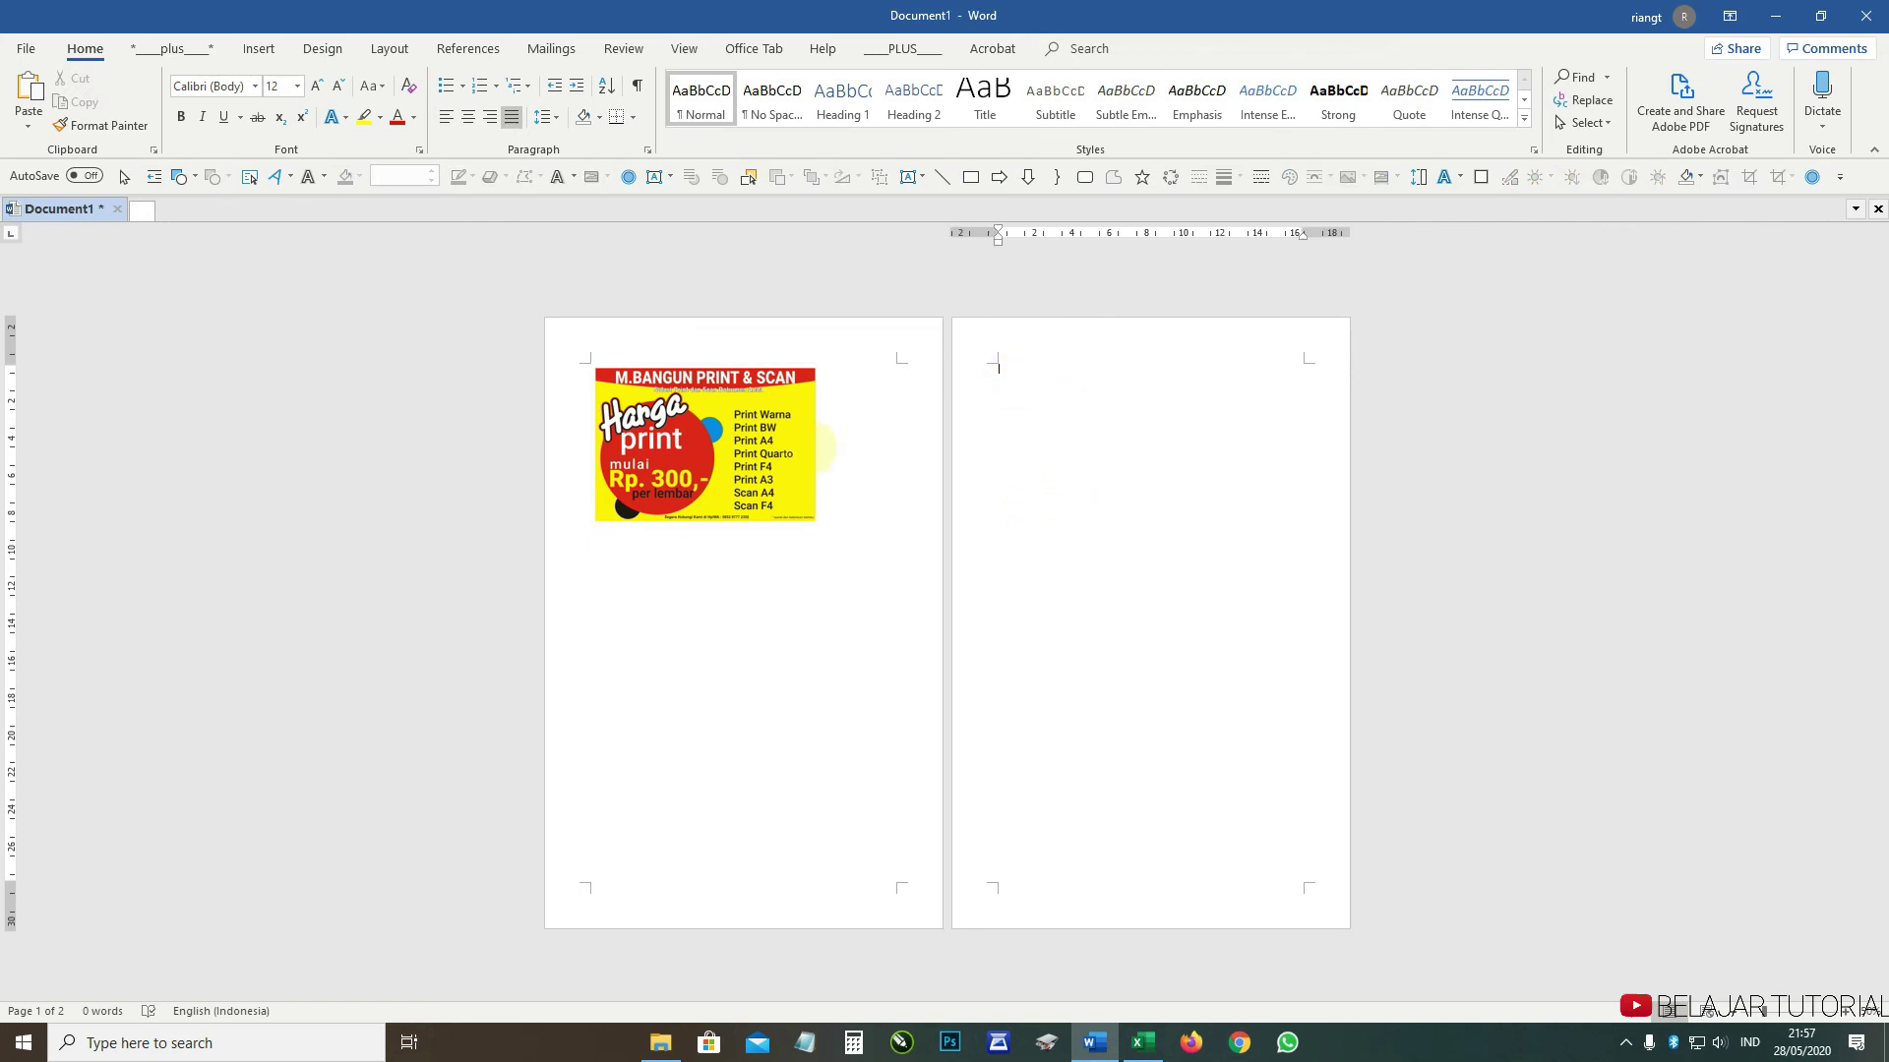
click(812, 447)
click(1014, 431)
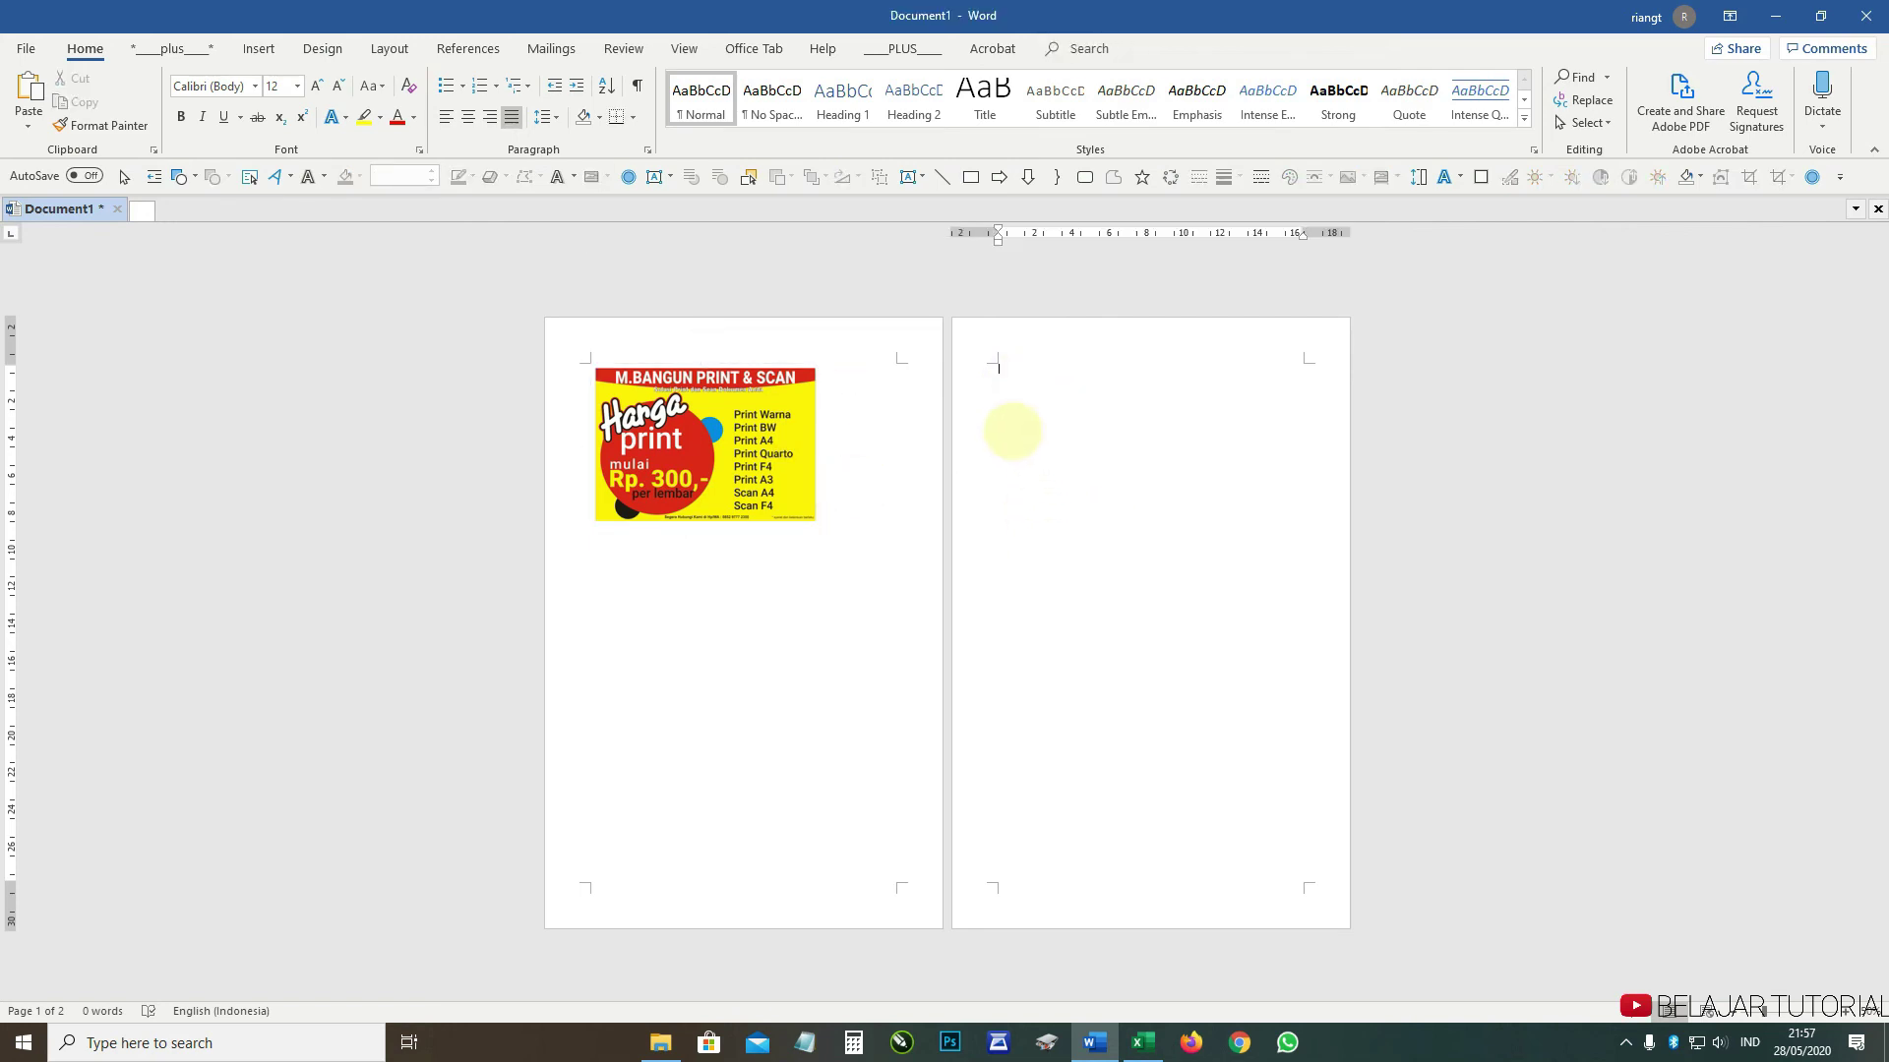
key(ctrl+v)
click(1056, 462)
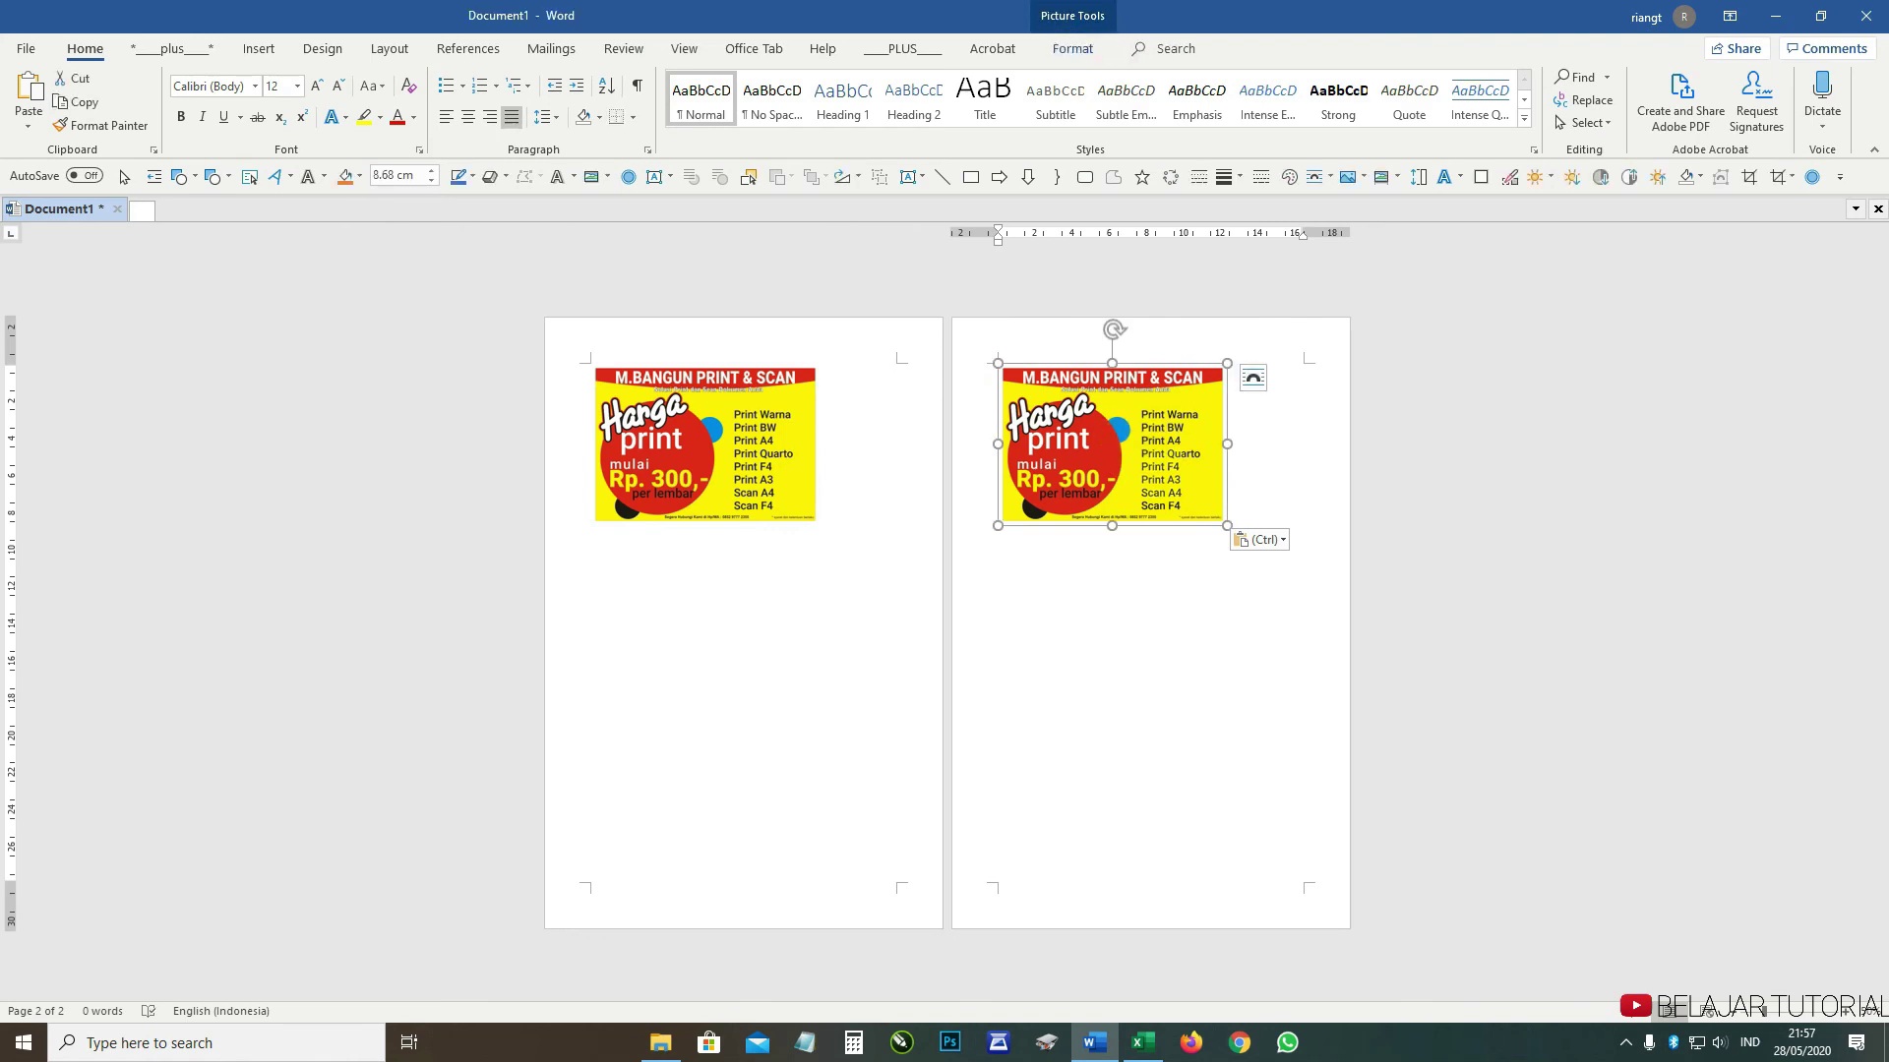
- Shrink the second page's picture to about 5.5 cm high and the first page's picture to about 6.2 cm high
drag(1227, 526, 1139, 462)
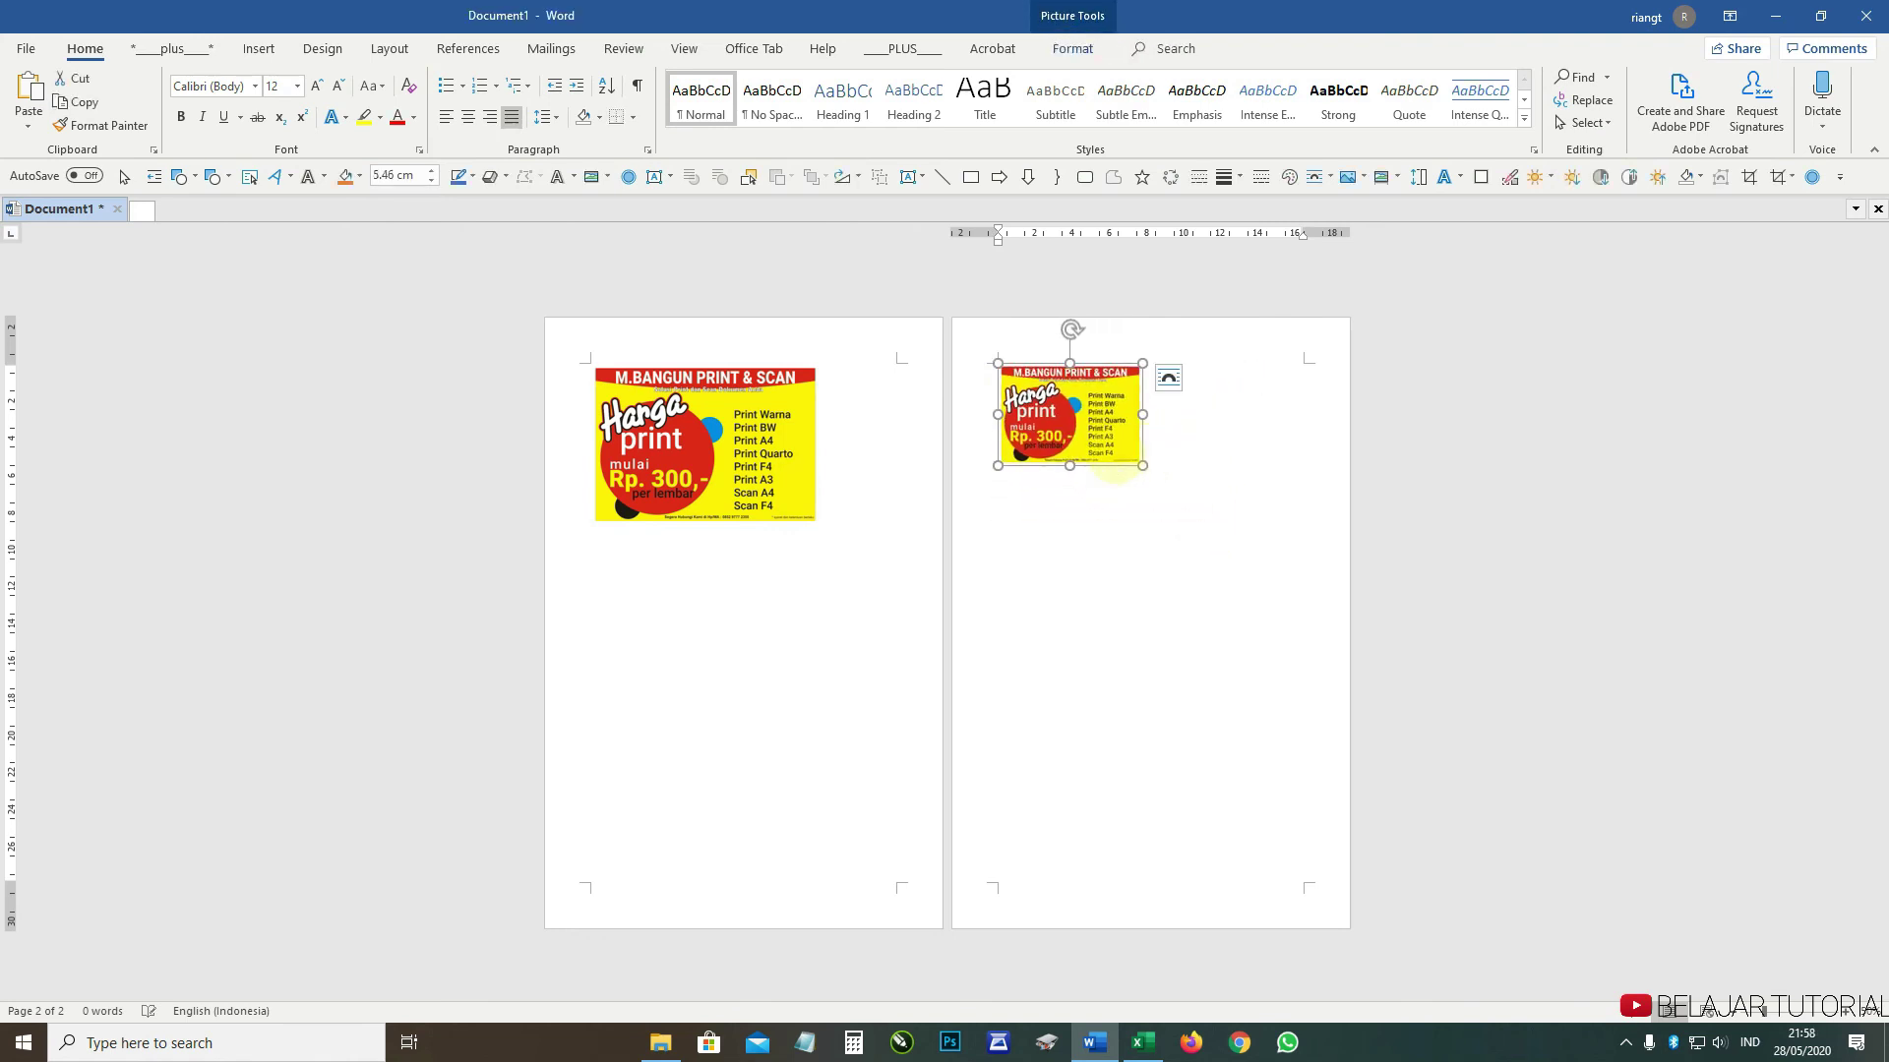
click(792, 516)
drag(820, 525, 756, 481)
click(1102, 460)
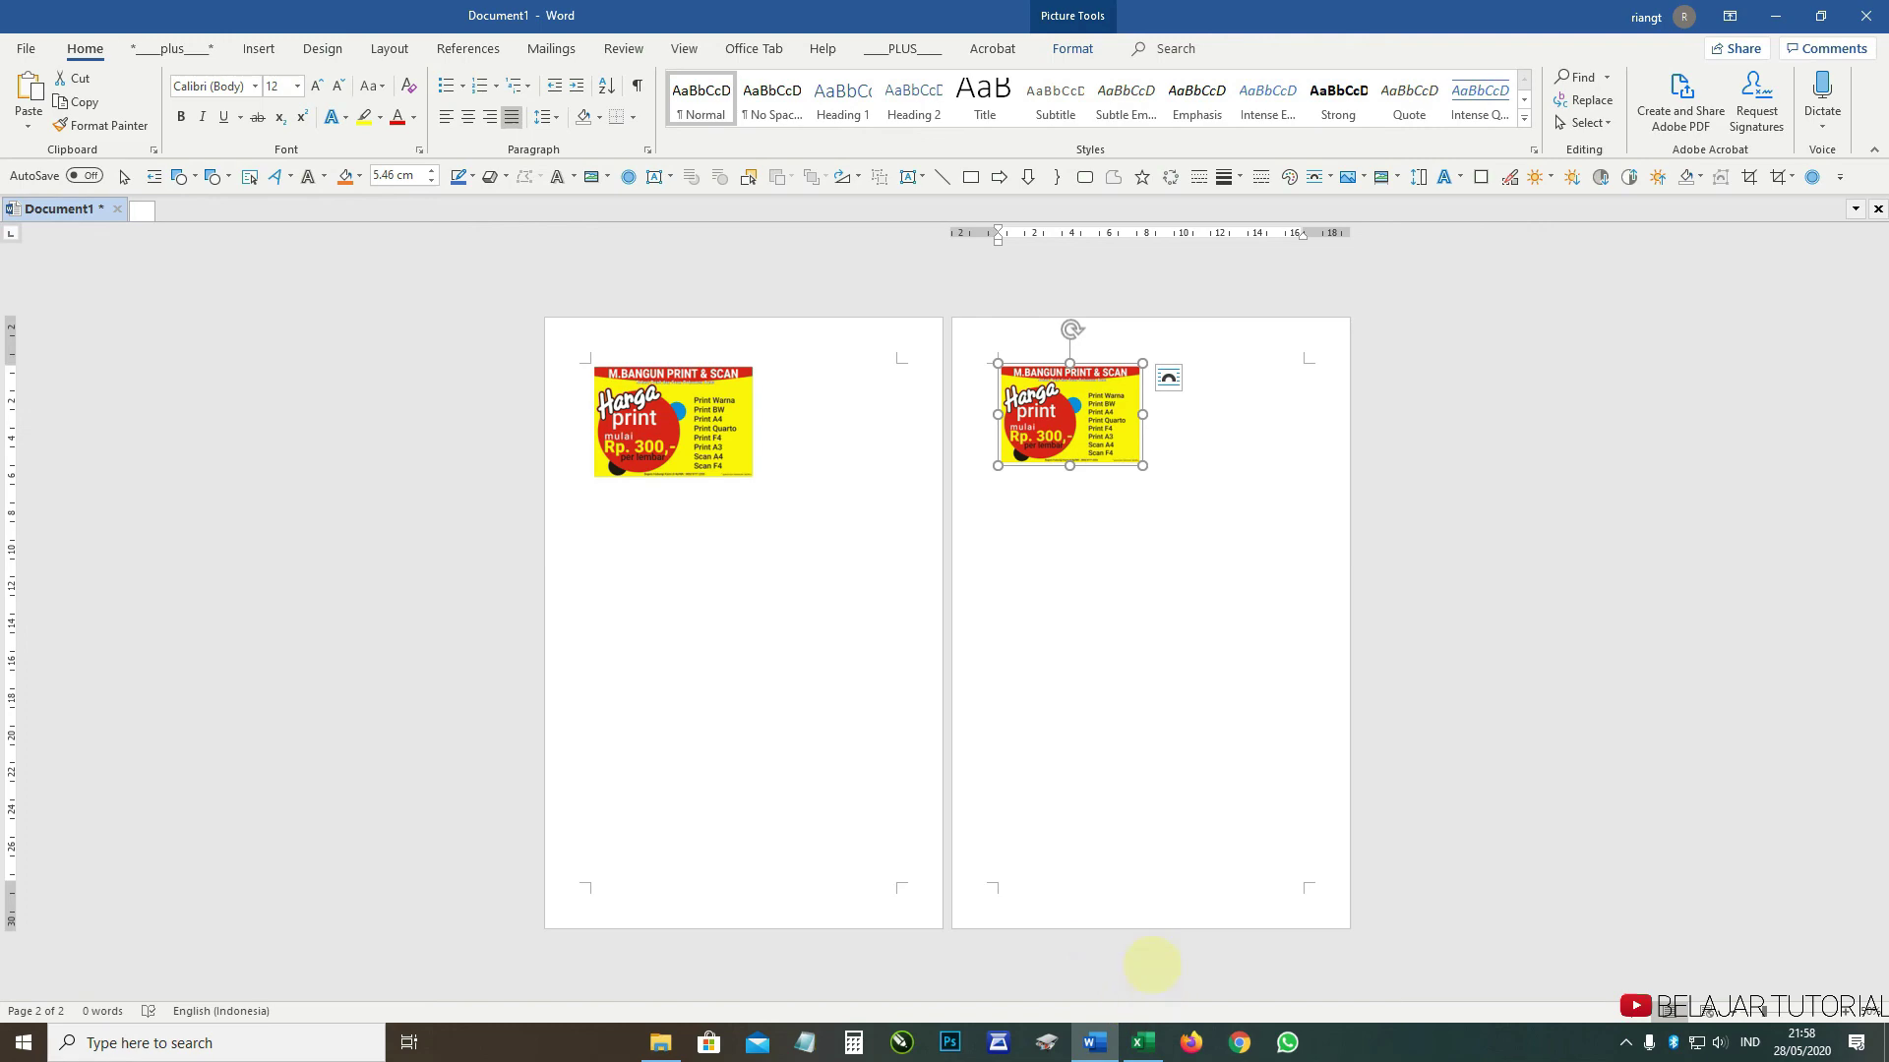
- Switch back to the Excel budget table and compare its layout with the banner picture selected on the Word document's first page
click(1142, 1043)
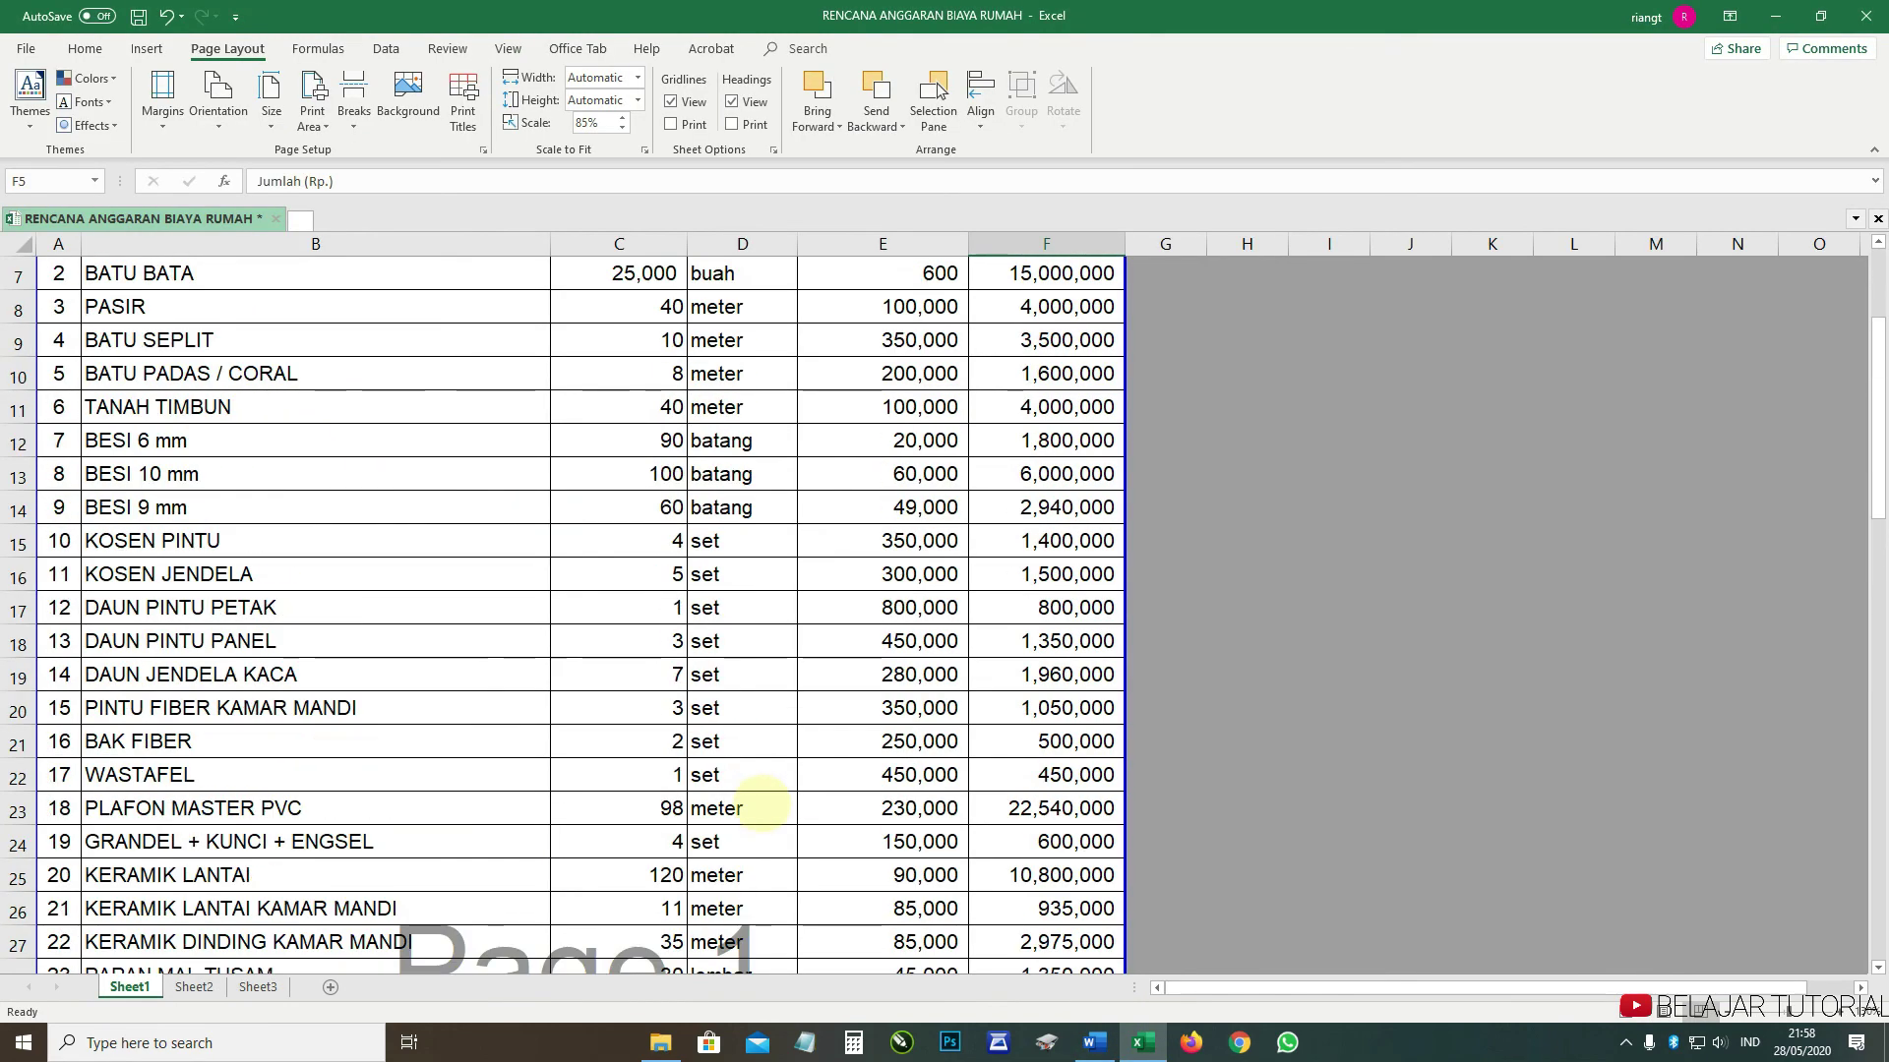
scroll(762, 804, up, 2)
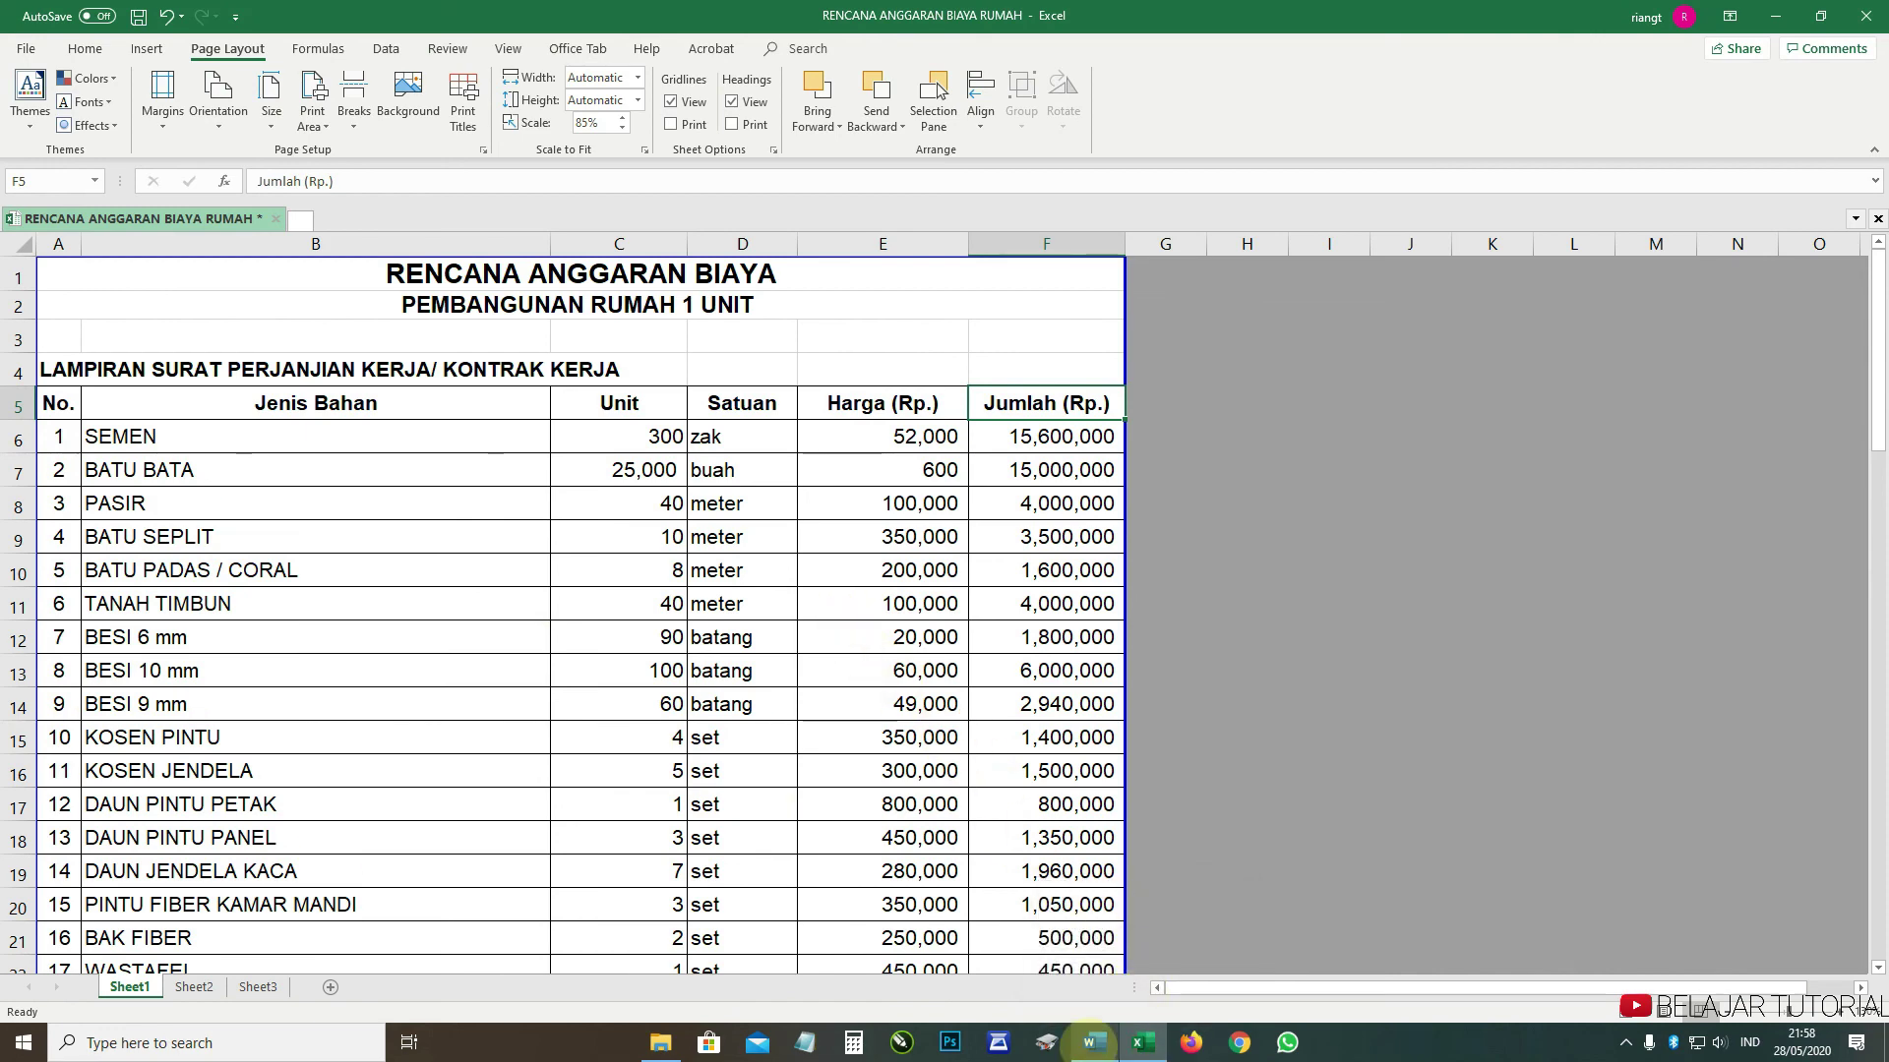
click(1094, 1043)
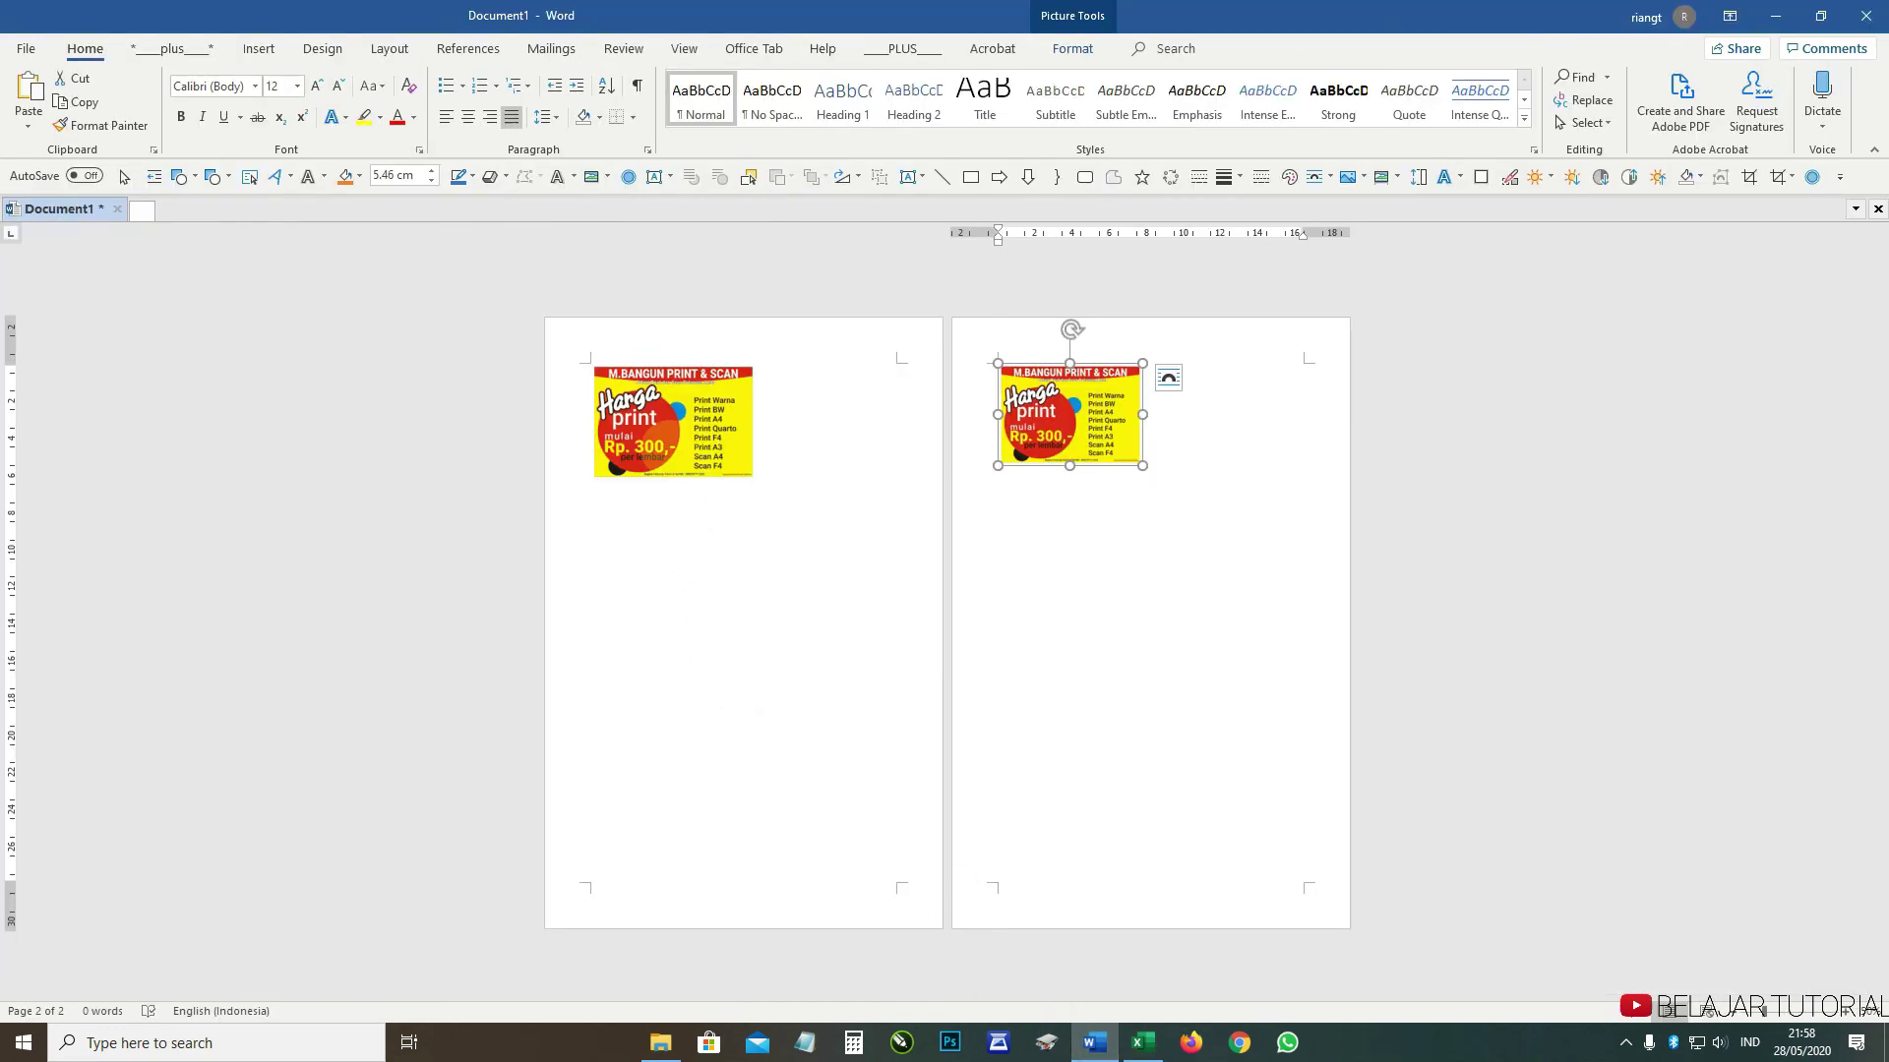
click(669, 433)
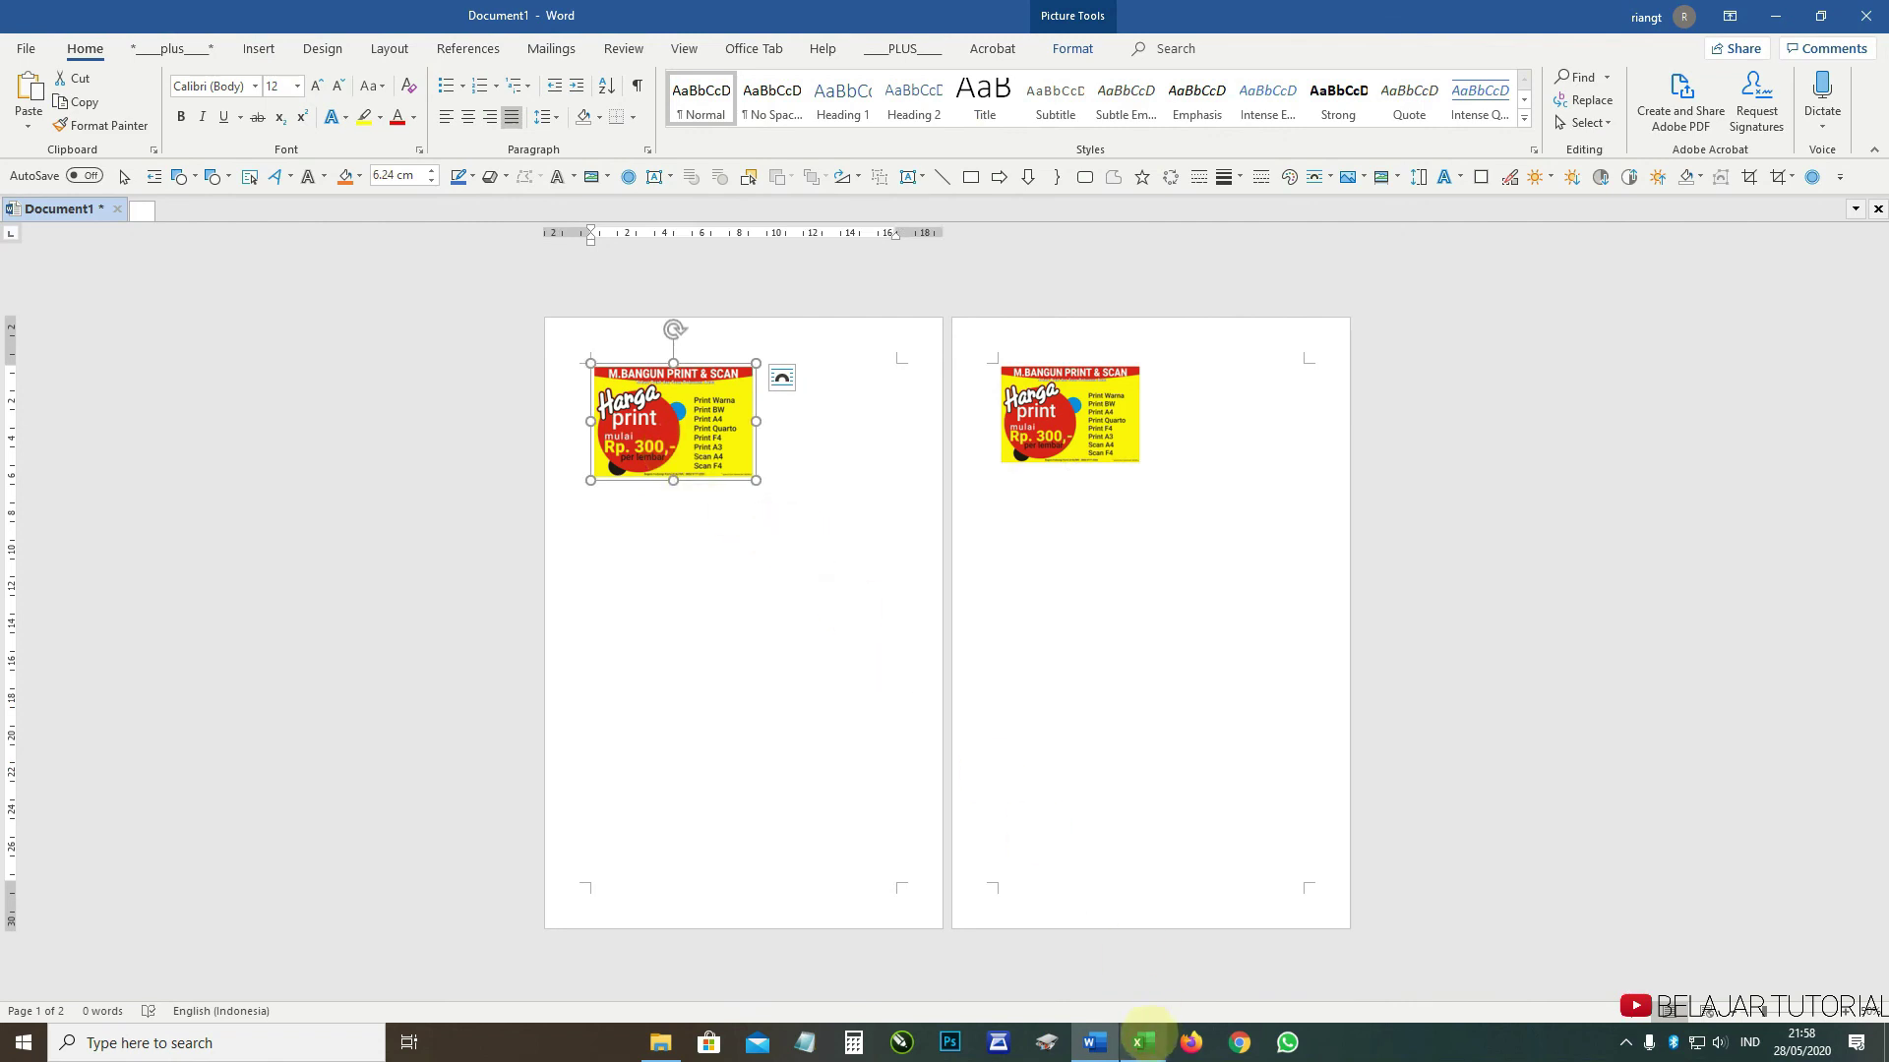
click(1142, 1043)
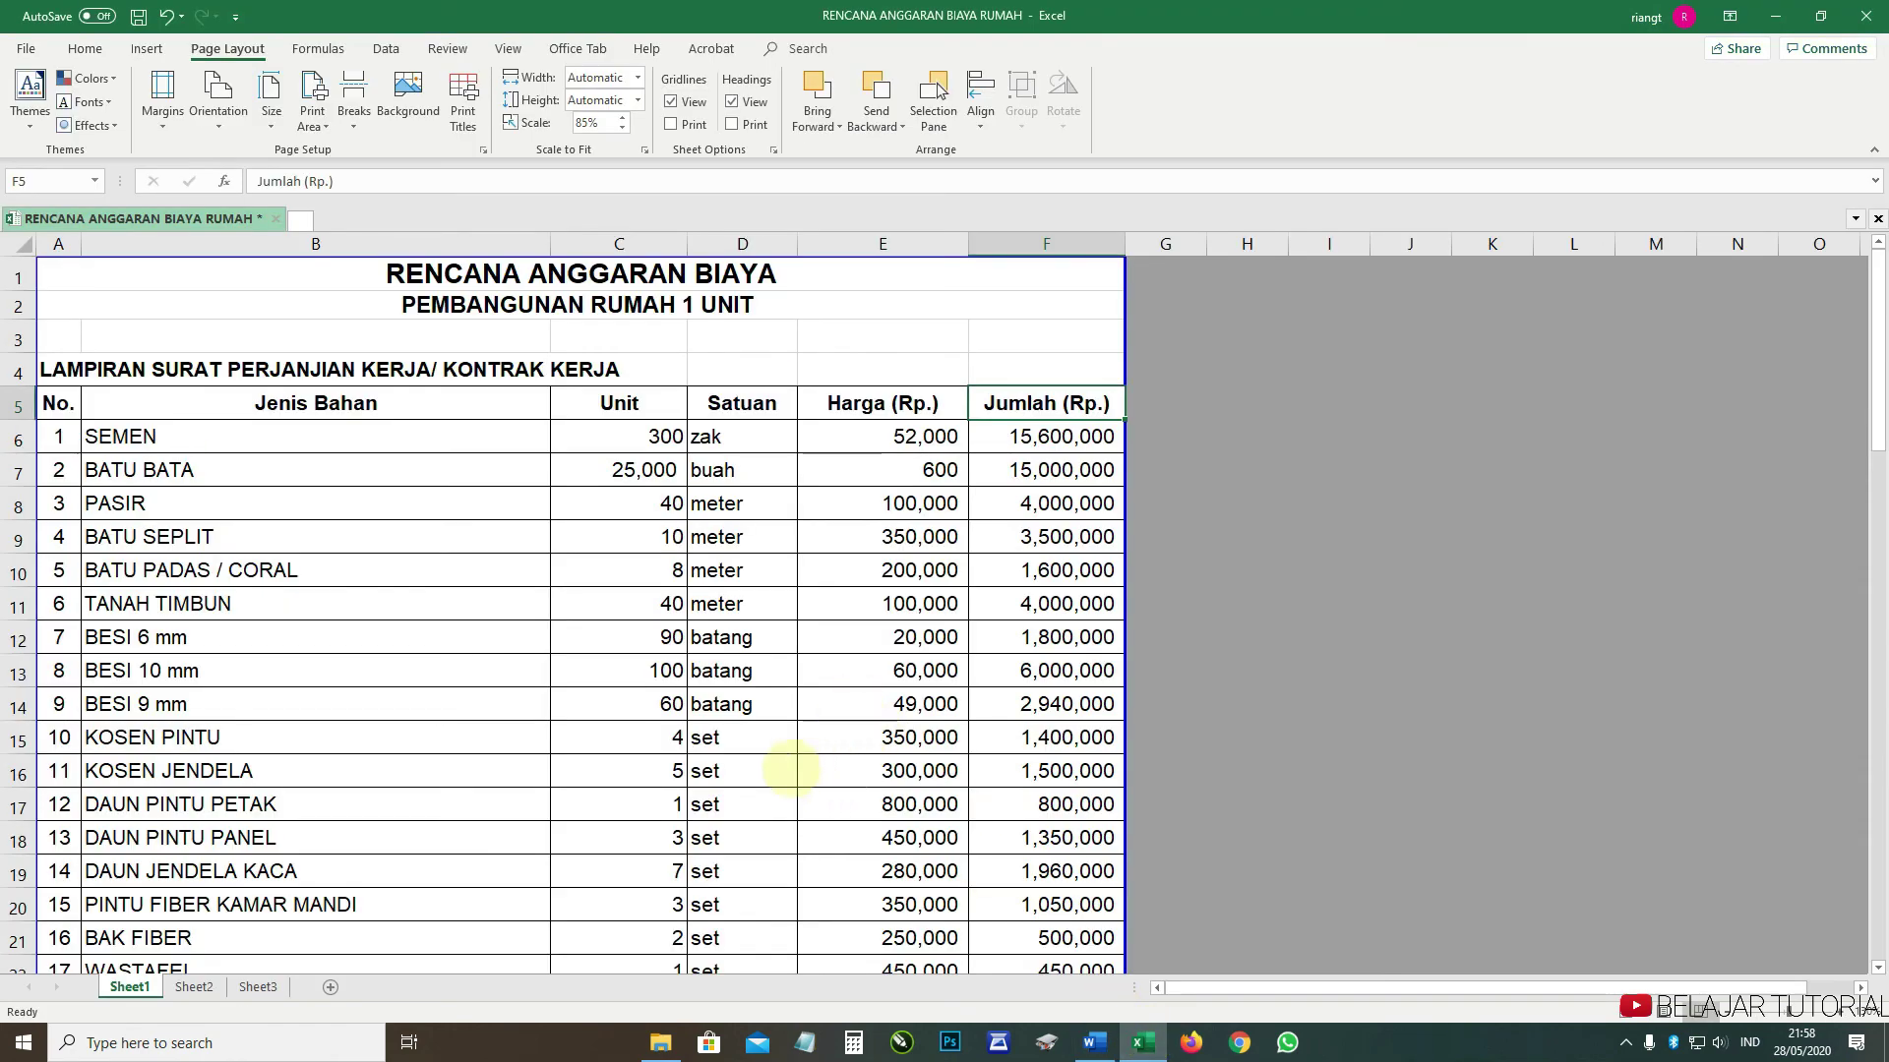
scroll(787, 768, down, 2)
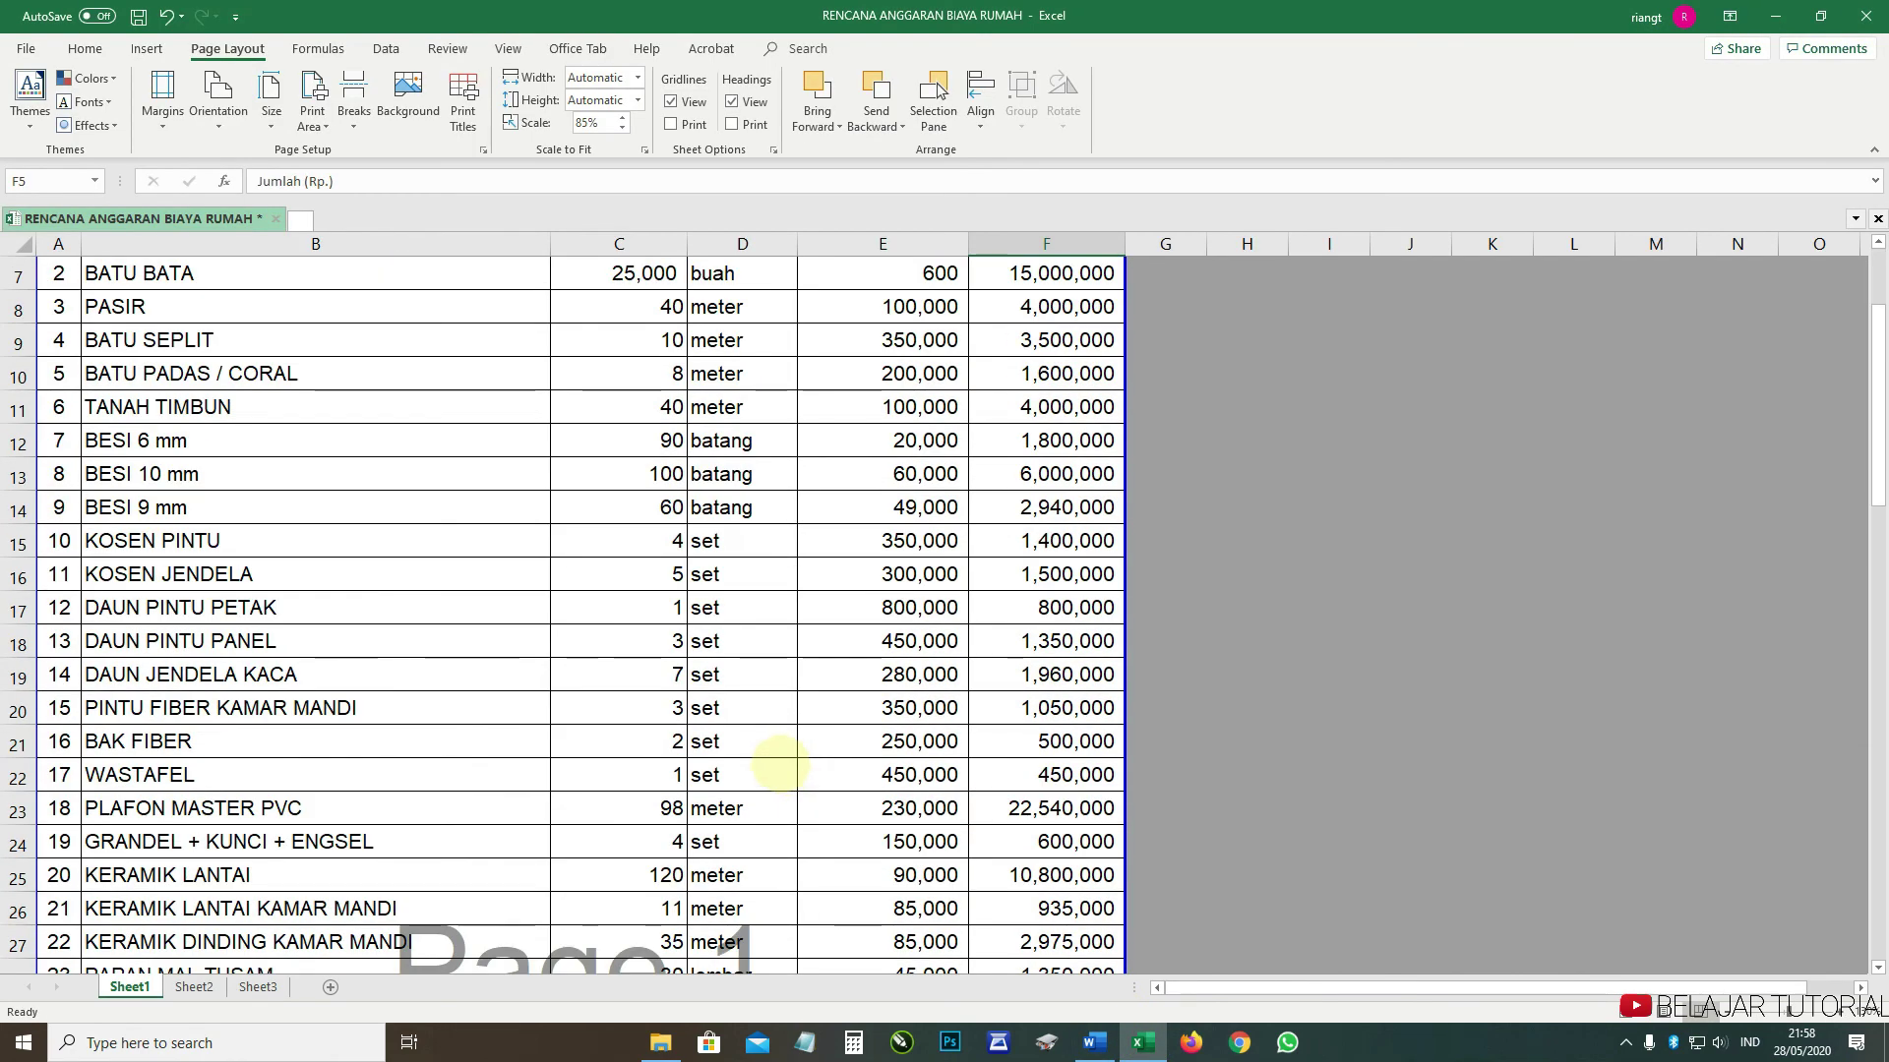
scroll(781, 763, up, 2)
- Enlarge the banner picture on the Word document's first page to about 10.3 cm high, and return to Excel to examine the budget table's rows
click(1095, 1043)
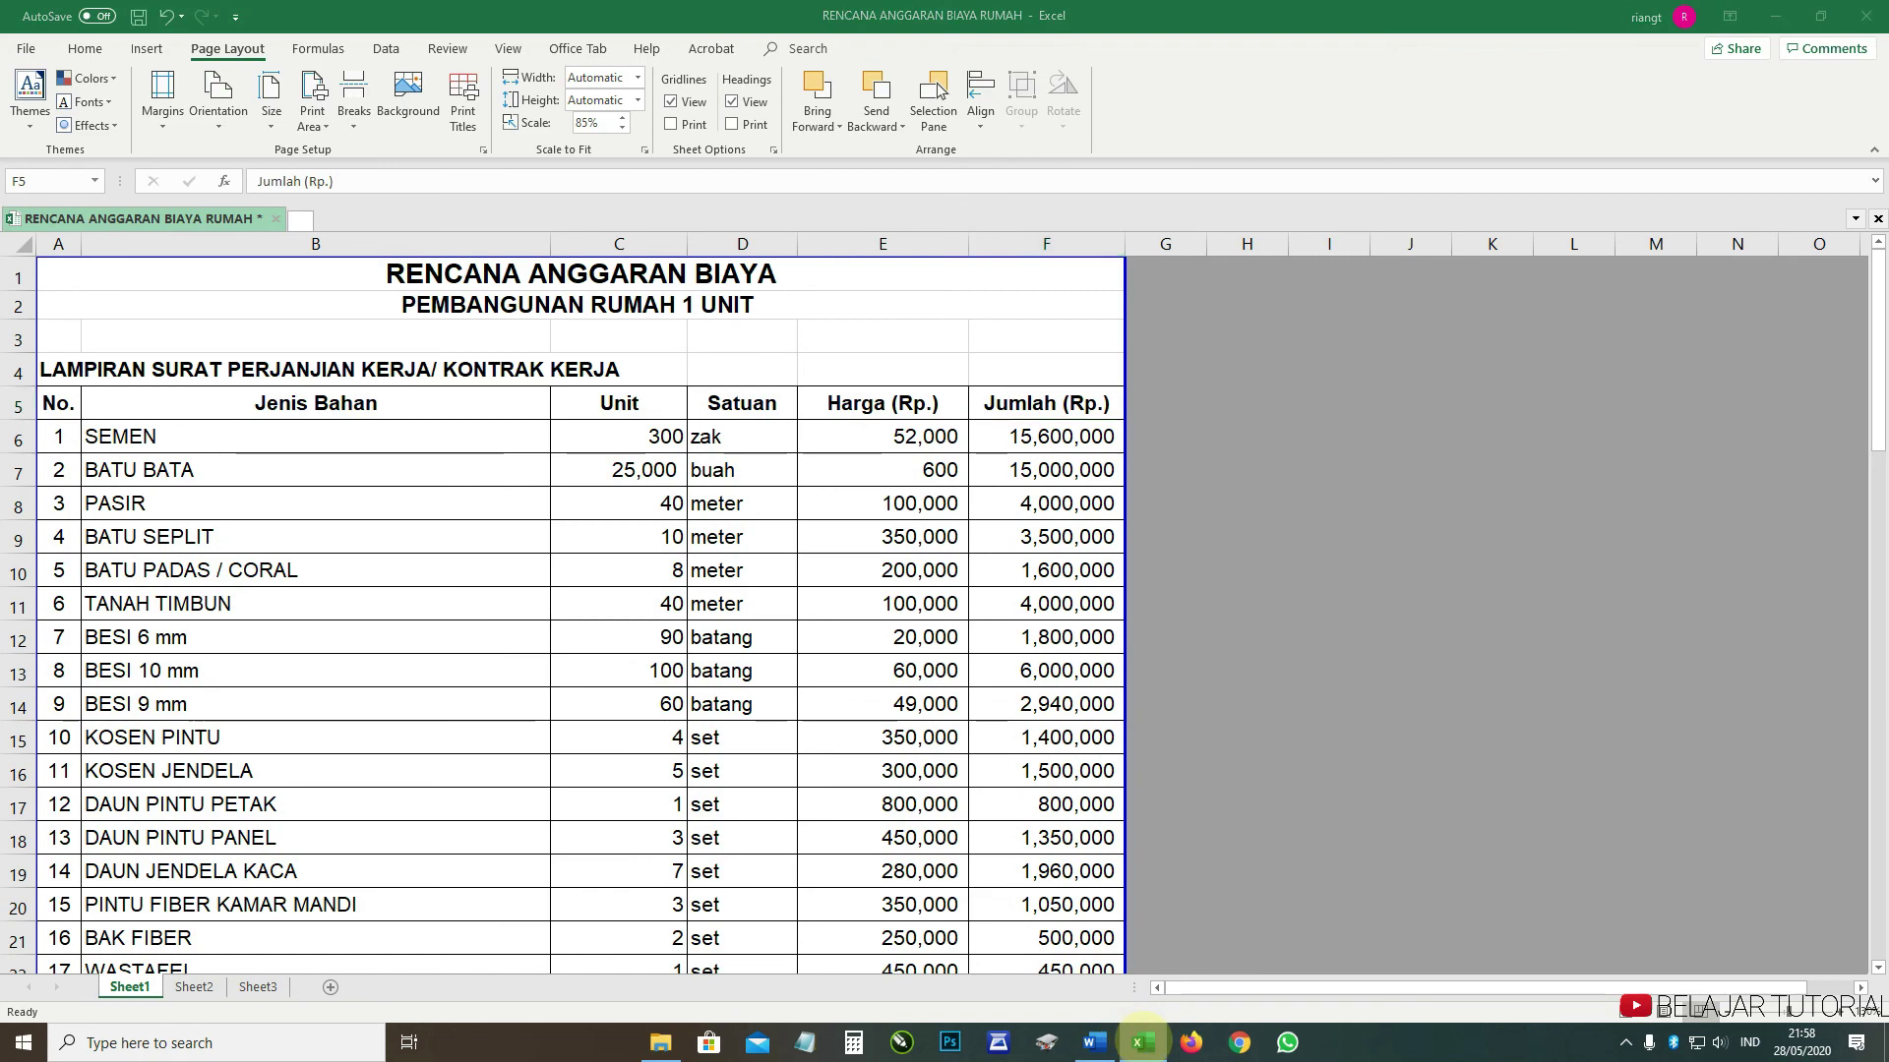
drag(755, 480, 860, 554)
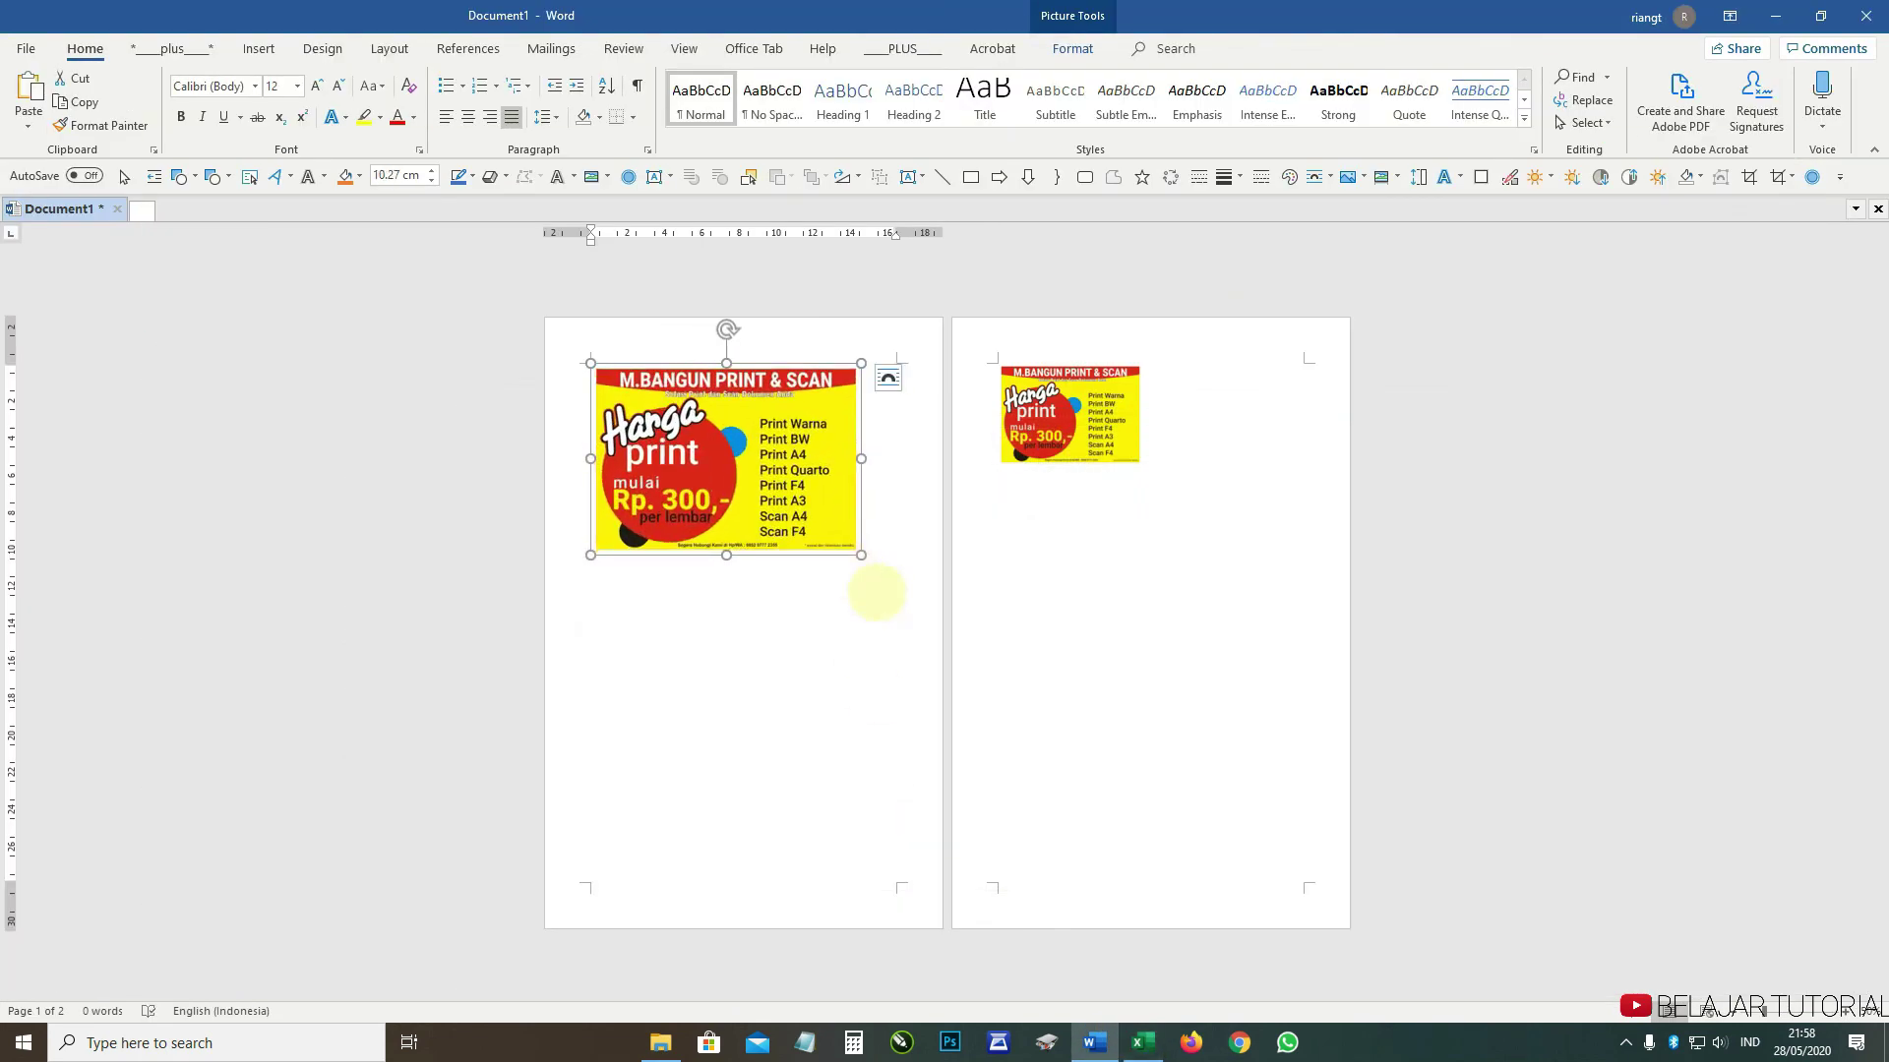
click(1142, 1043)
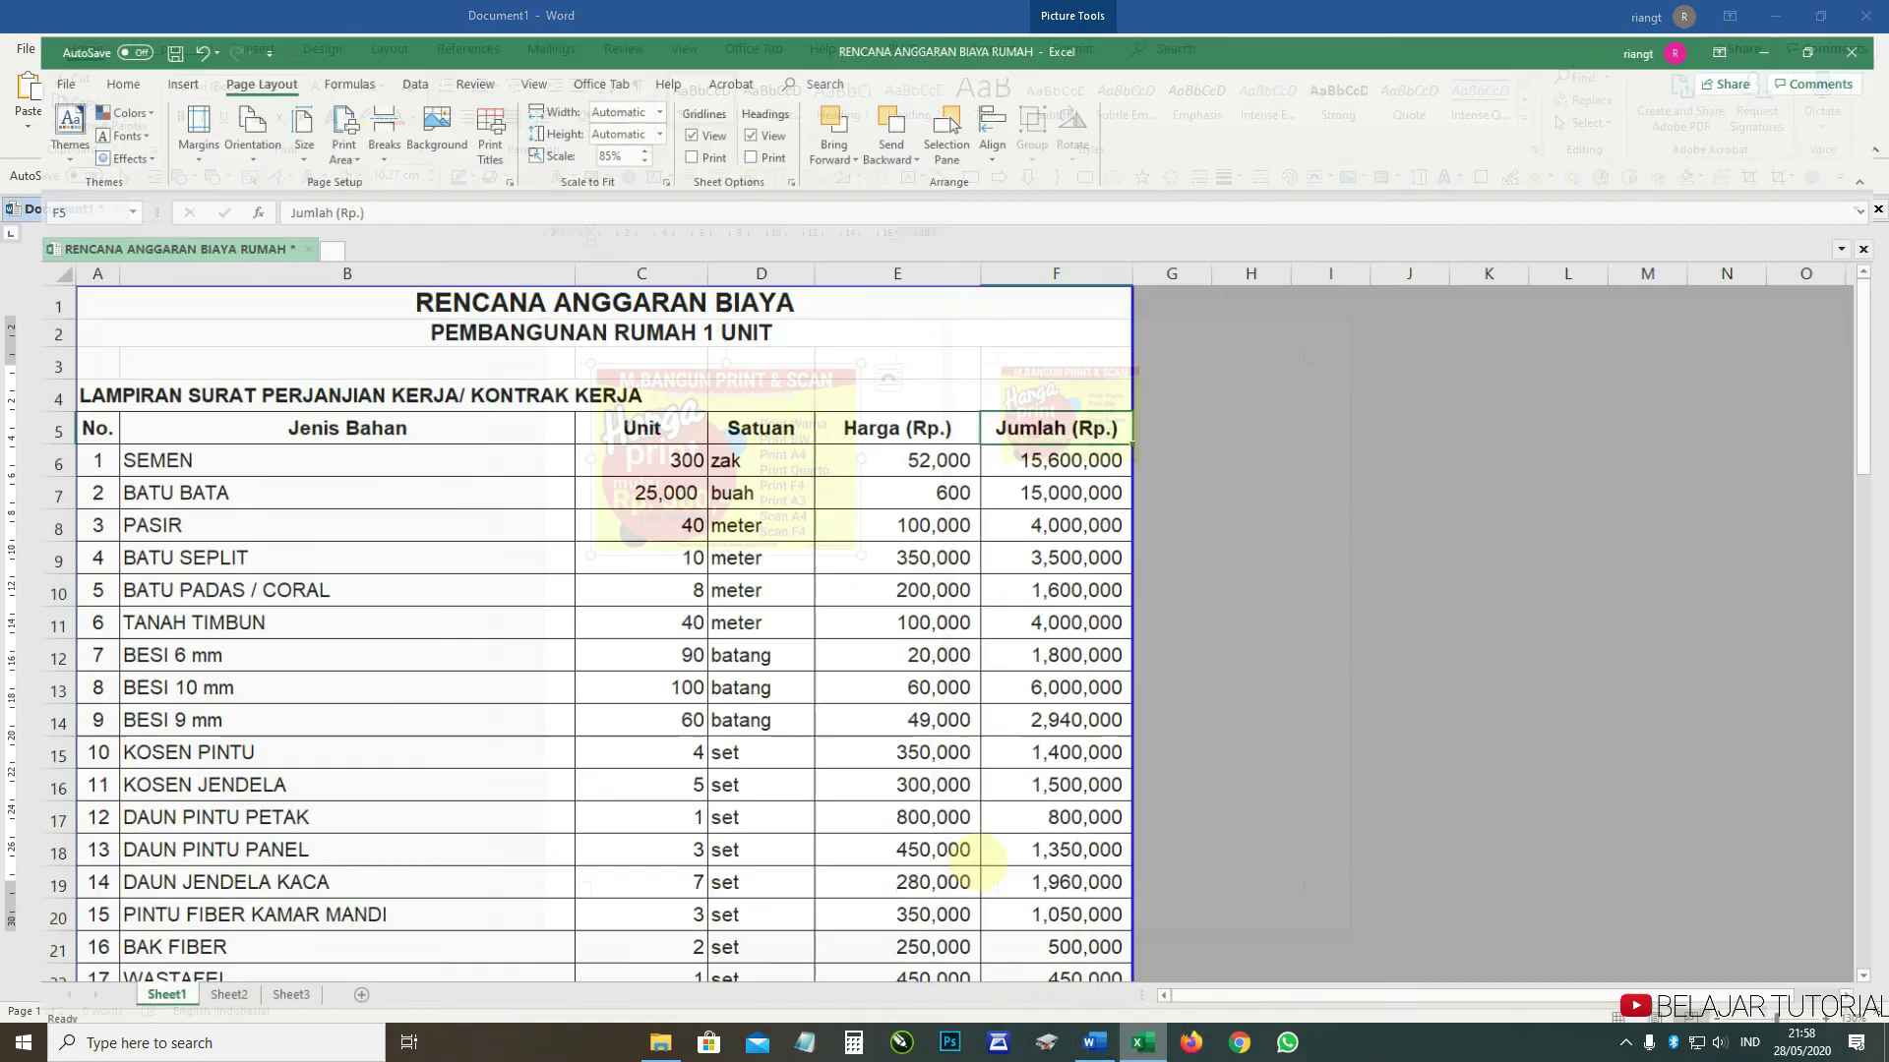
scroll(819, 617, down, 1)
scroll(822, 639, down, 7)
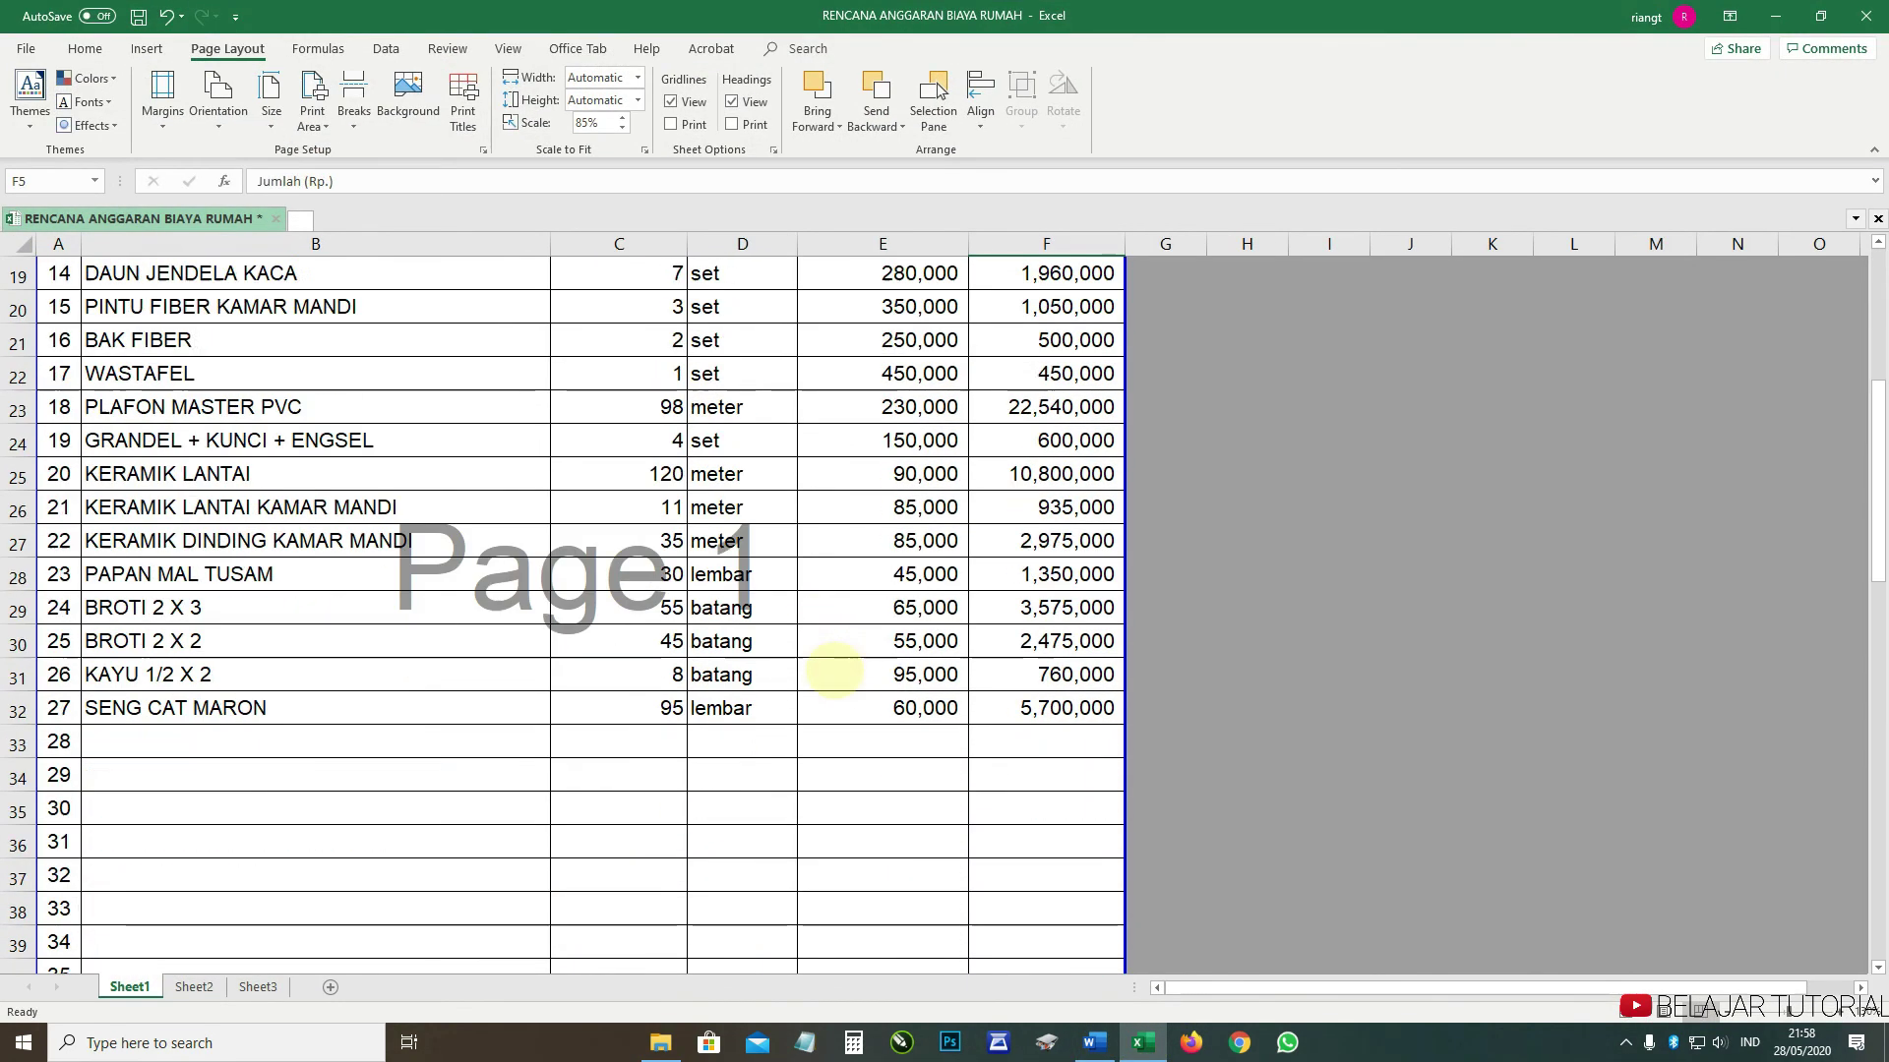